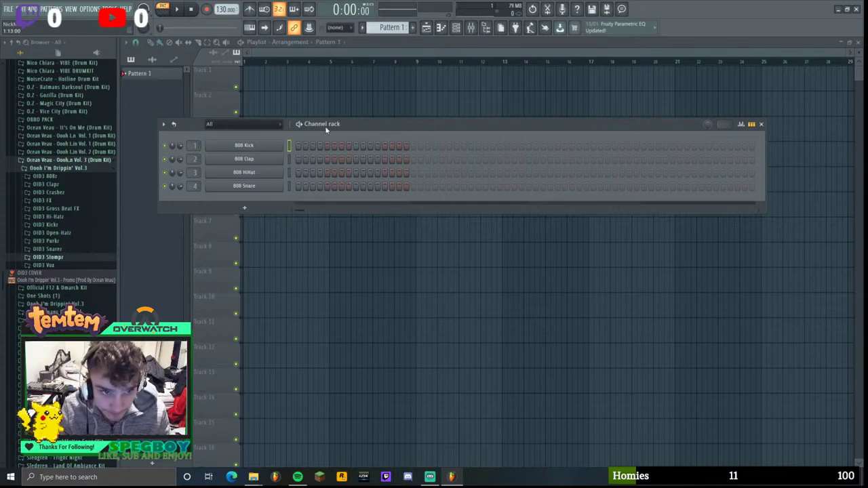
- Open the recent project It's a Trap.flp, play its arrangement briefly, and close the channel rack
left_click(9, 9)
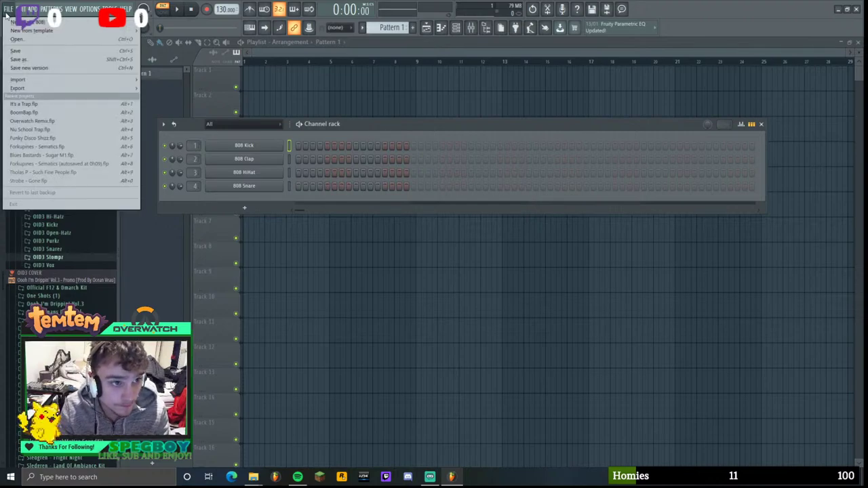
left_click(23, 104)
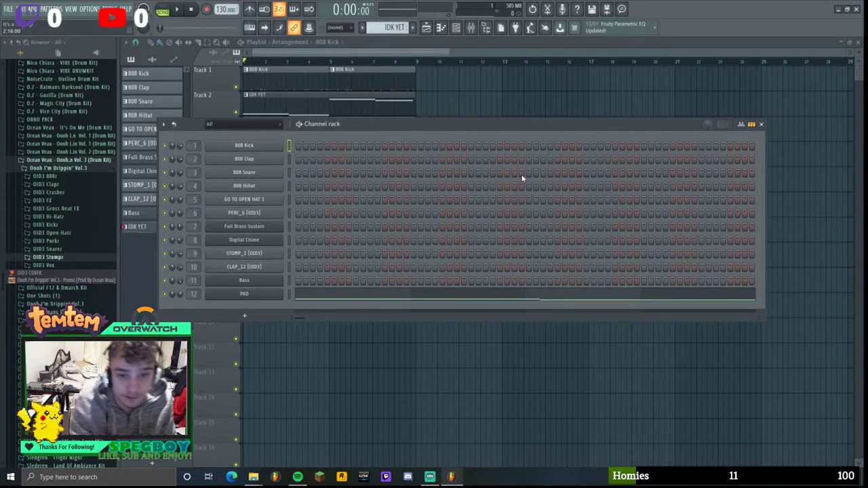
left_click_drag(476, 141, 451, 272)
key("space")
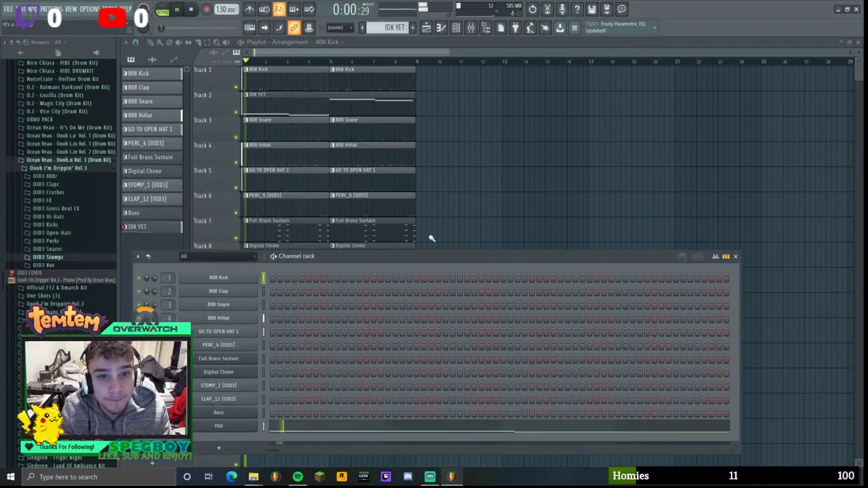
left_click(735, 257)
key("space")
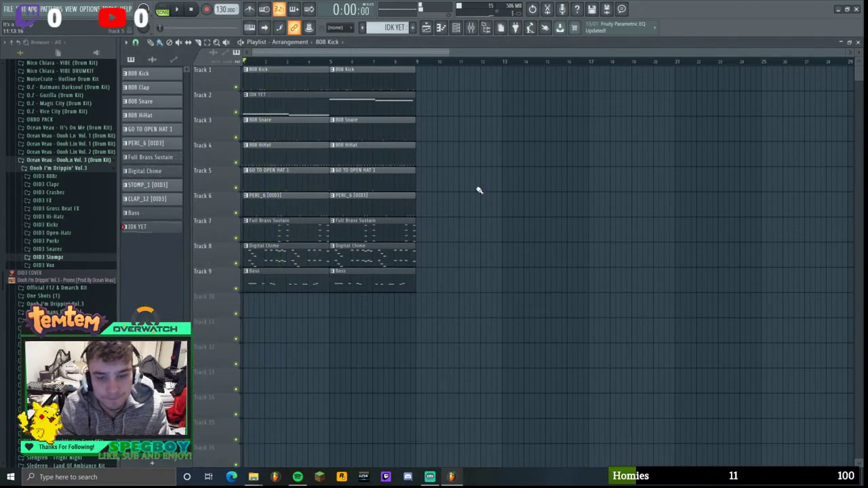
- Delete both Digital Chime clips from track 8 and set the project tempo to 140 BPM, playing the arrangement to check it
key("space")
left_click(236, 263)
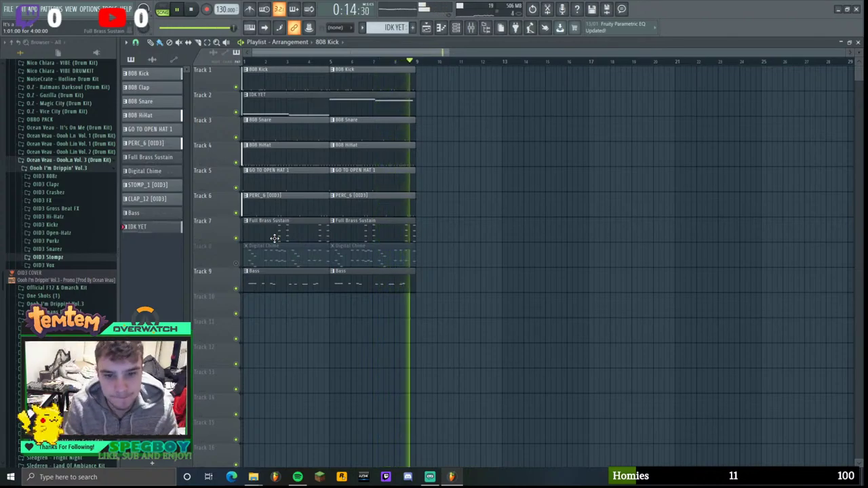
right_click(301, 258)
right_click(366, 259)
key("space")
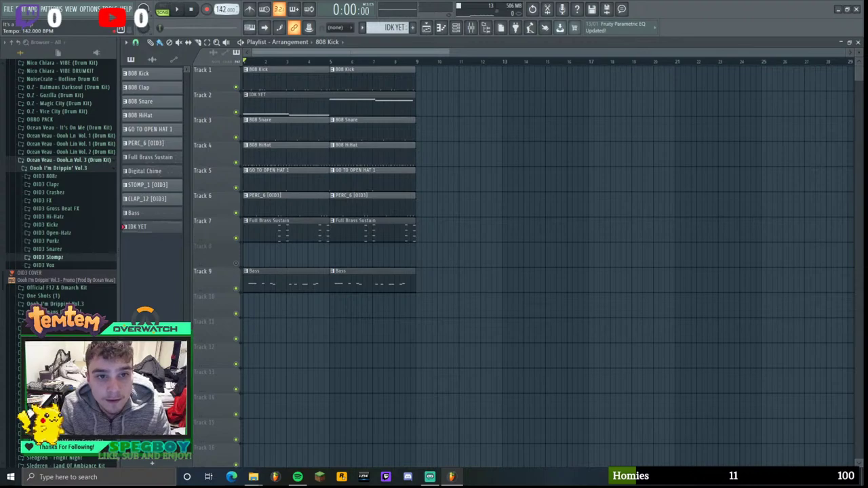
key("space")
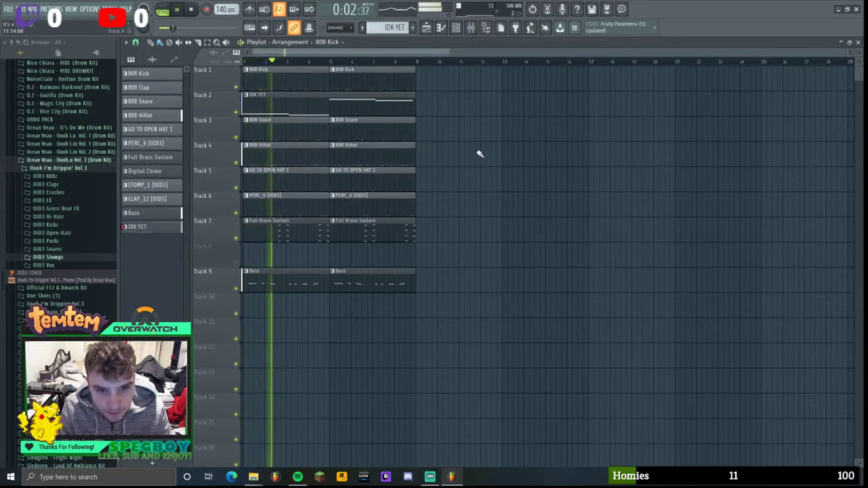
key("space")
- Start a new project from an empty template in the Minimal category
left_click(8, 9)
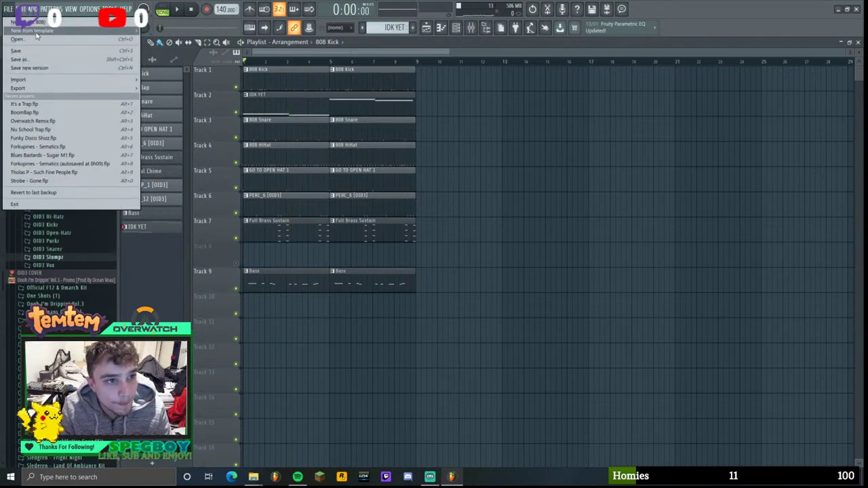
mouse_move(36, 32)
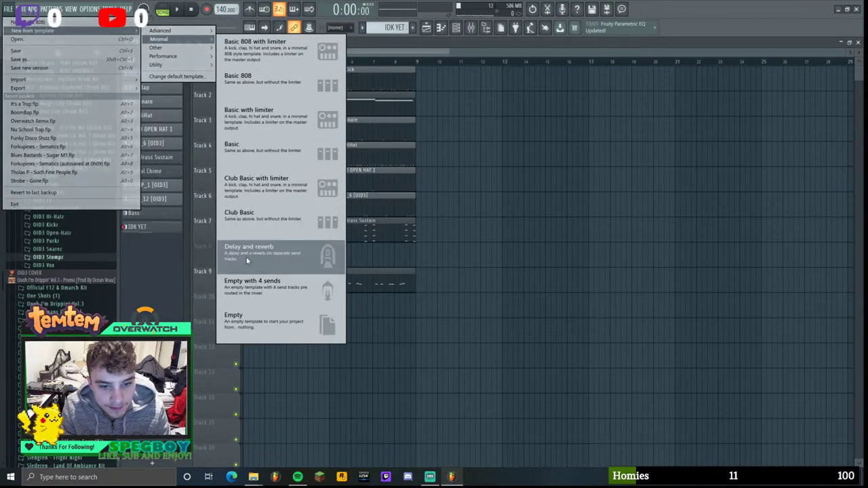
left_click(263, 307)
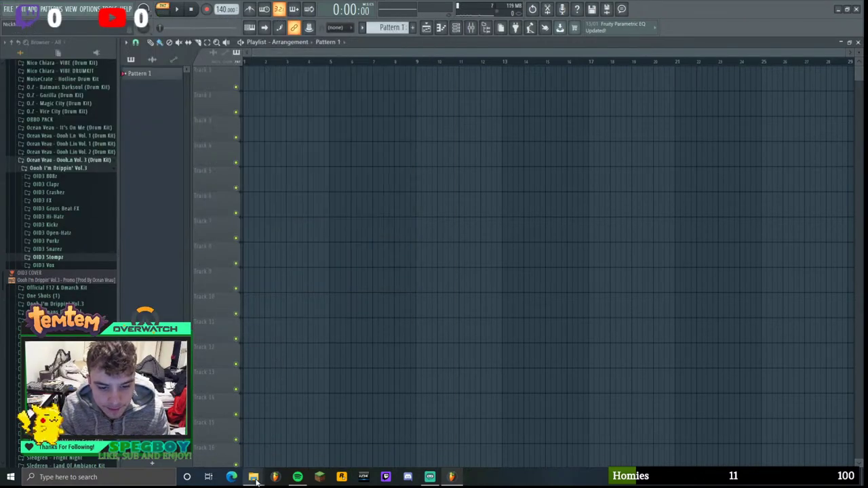
- Switch to File Explorer and open the Music MT - TO MIX folder on the SSD Music (E:) drive
mouse_move(253, 477)
mouse_move(263, 453)
left_click(225, 434)
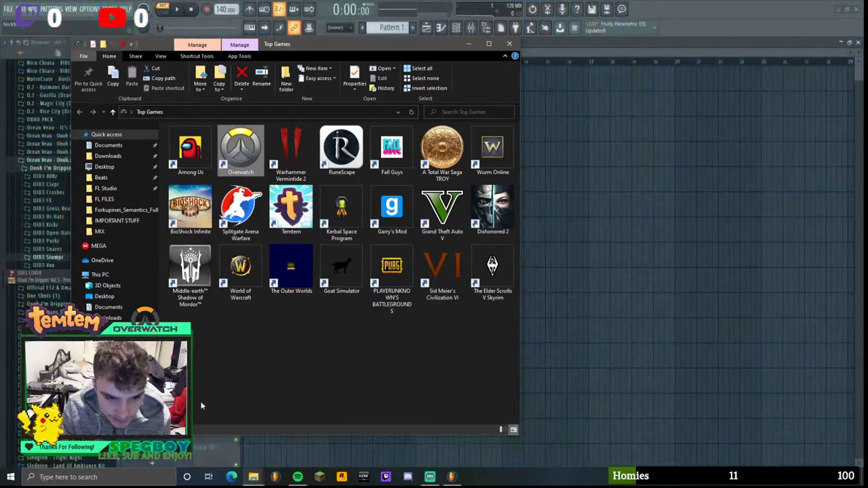
left_click(115, 383)
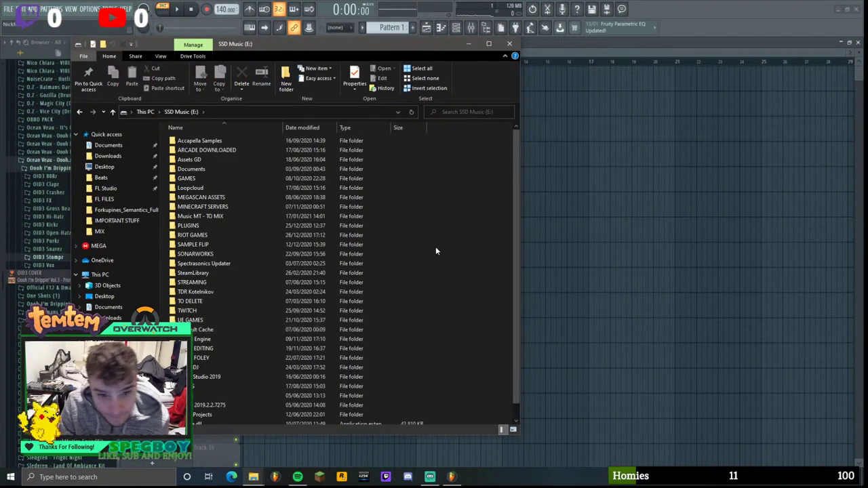
double_click(227, 217)
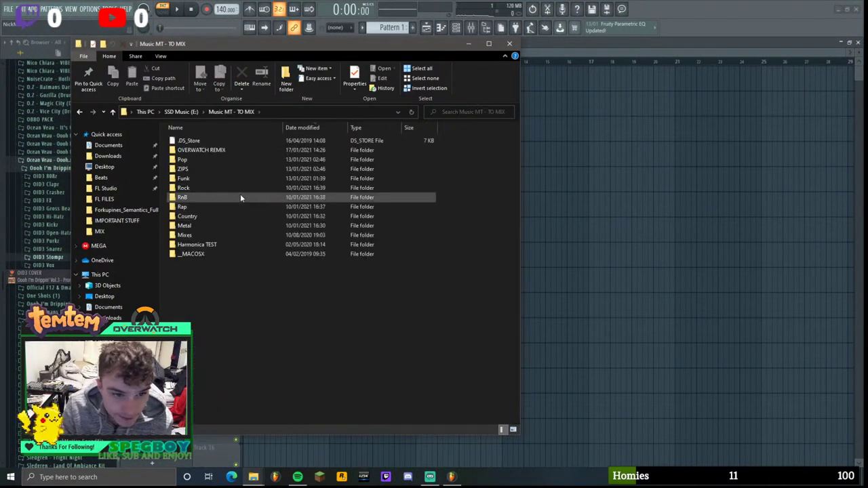
- Look through the RnB, Rap, Country and Metal folders for a multitrack song to mix
double_click(227, 196)
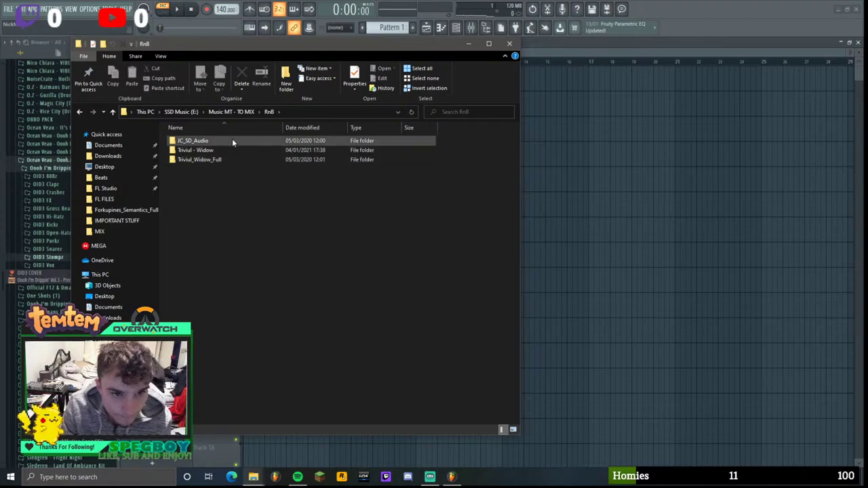
left_click(80, 111)
double_click(203, 206)
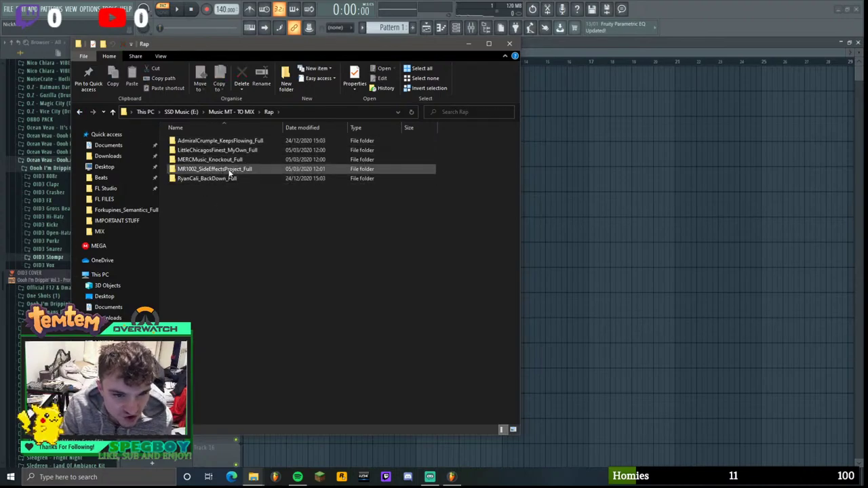
left_click(80, 111)
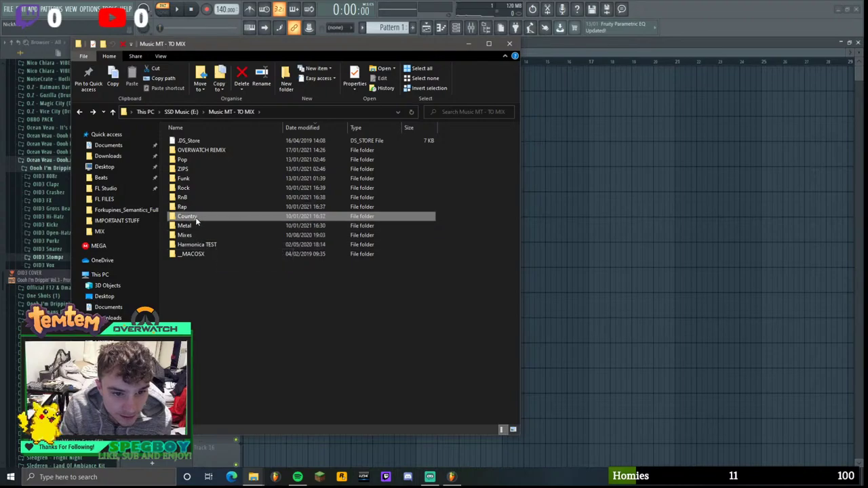
double_click(193, 218)
left_click(79, 112)
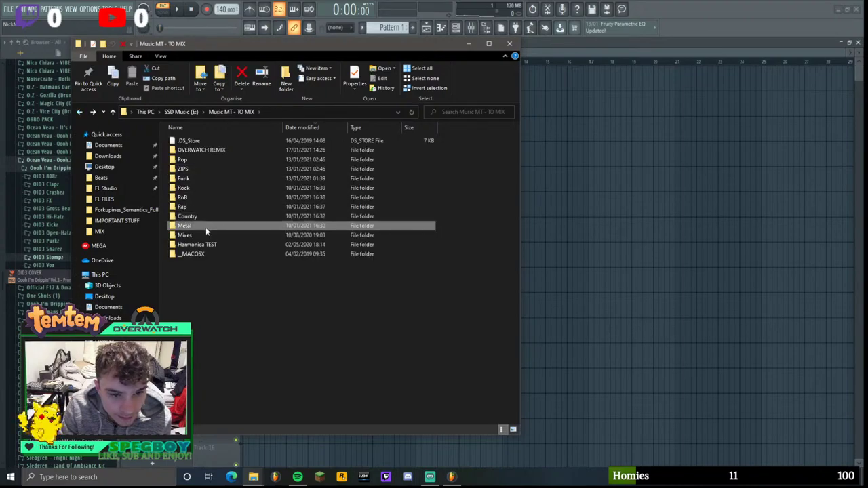
double_click(206, 227)
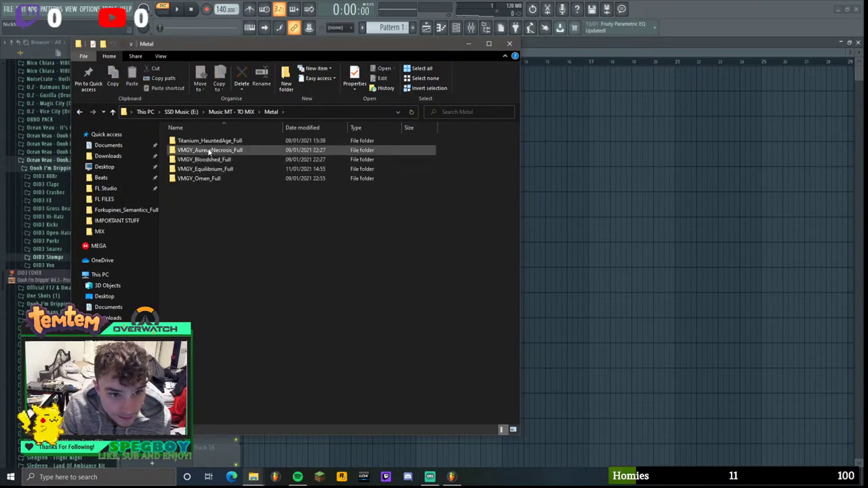
left_click(79, 112)
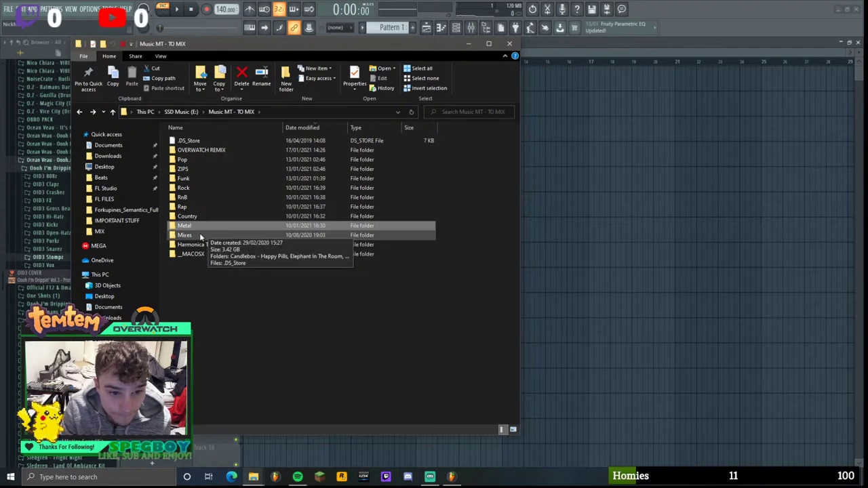
left_click(216, 169)
- Open the DragMeDown multitrack folder inside Pop and select its audio stems from 01_Kick1 through 50_BackingVox3
double_click(216, 160)
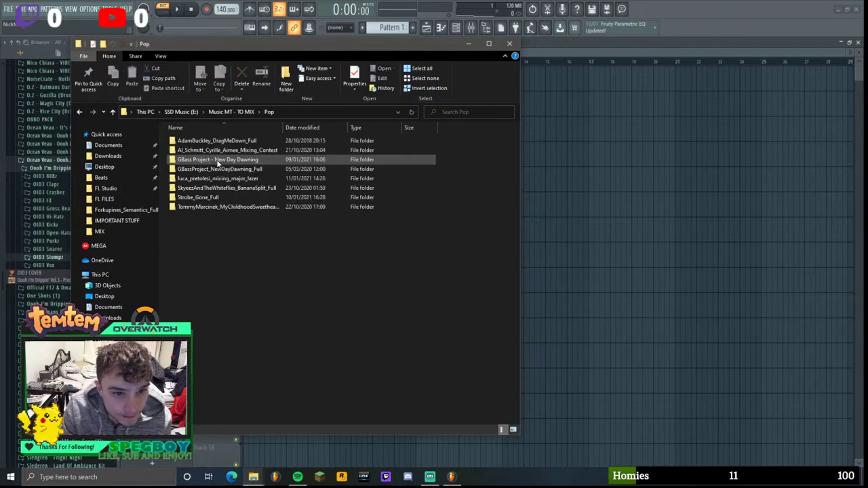
double_click(247, 141)
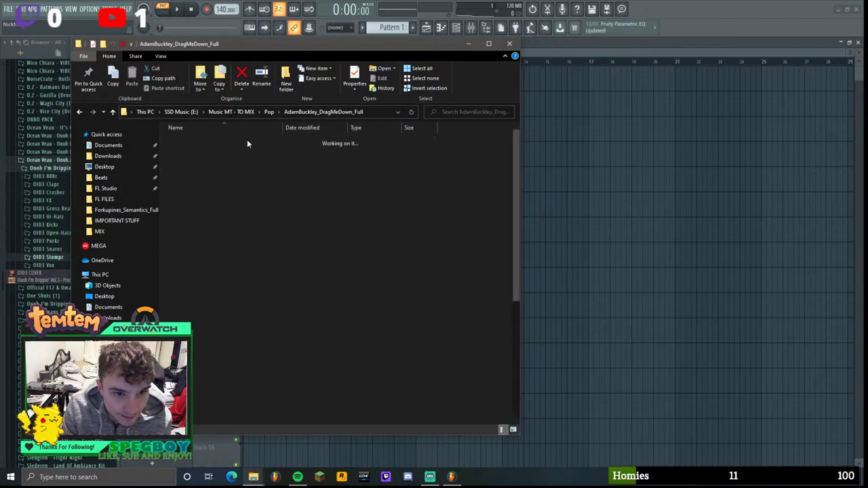
scroll(232, 159, "down", 7)
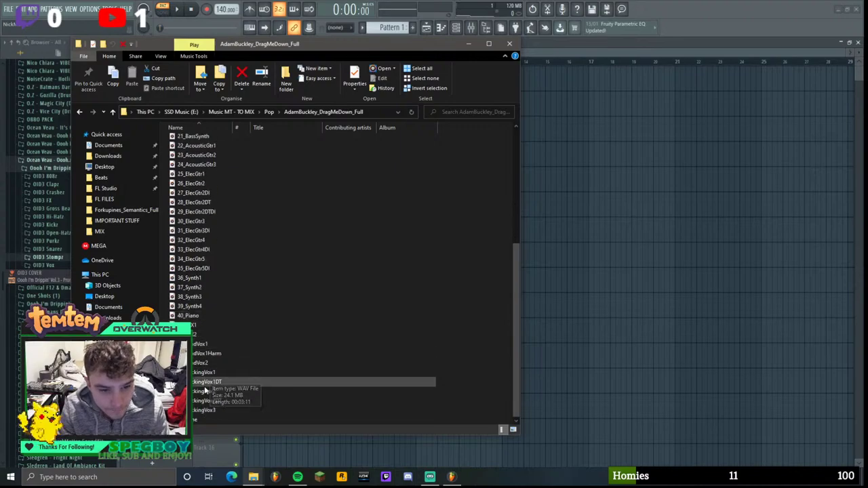
left_click(208, 410, "shift")
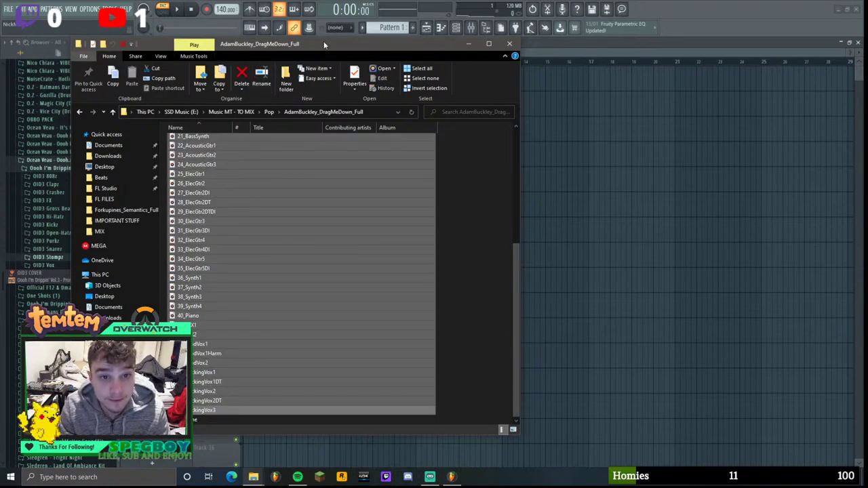
- Import the selected stems into the FL Studio playlist, starting at bar 1 on track 1
left_click_drag(352, 44, 655, 77)
scroll(517, 179, "up", 7)
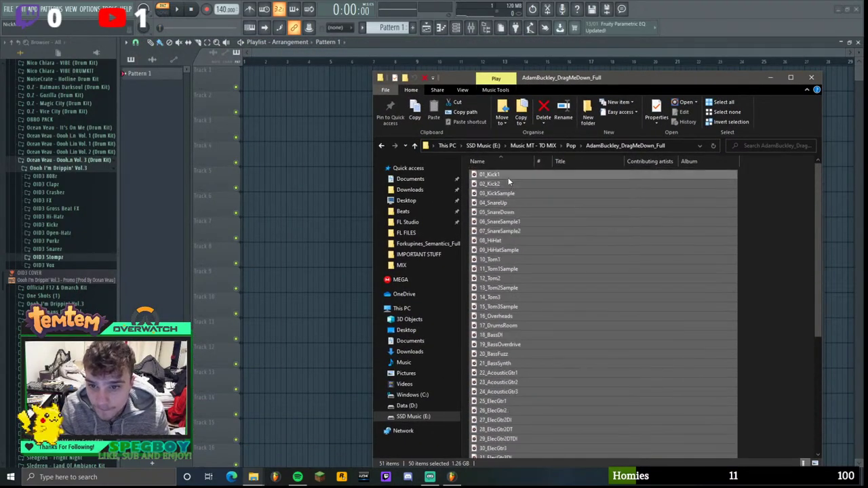
left_click_drag(239, 134, 245, 74)
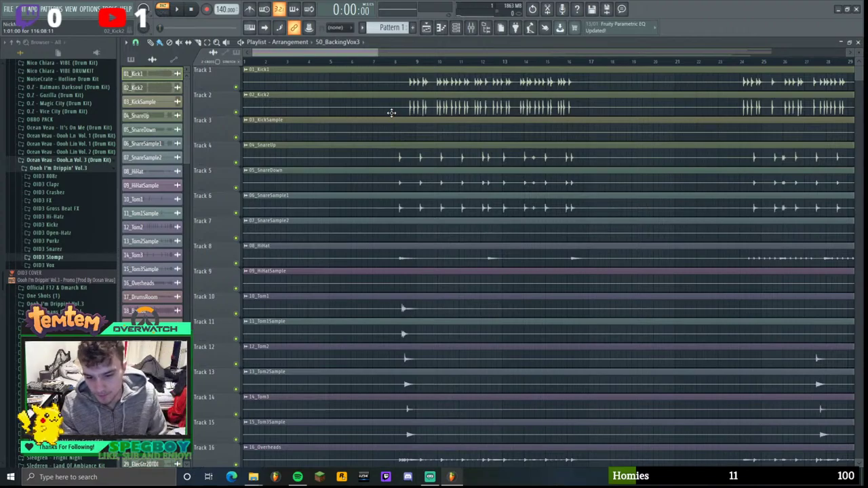
- Check the stream preview and audio levels in Streamlabs OBS, returning to FL Studio
left_click(429, 479)
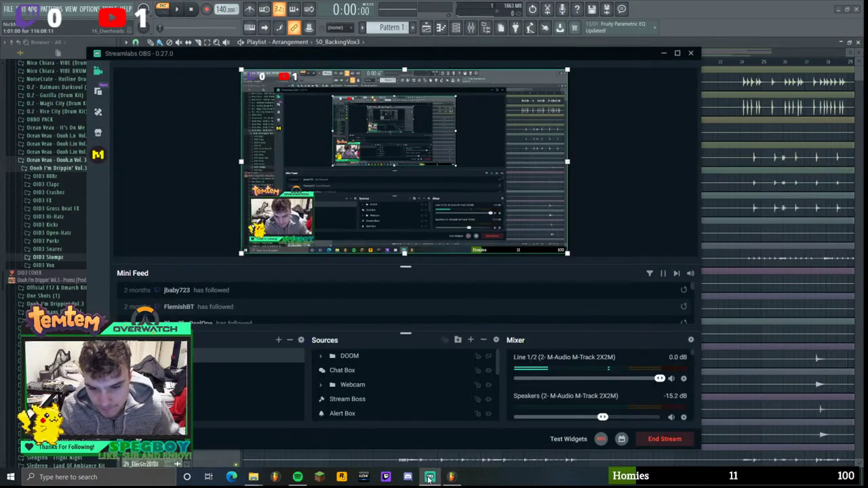
left_click(664, 53)
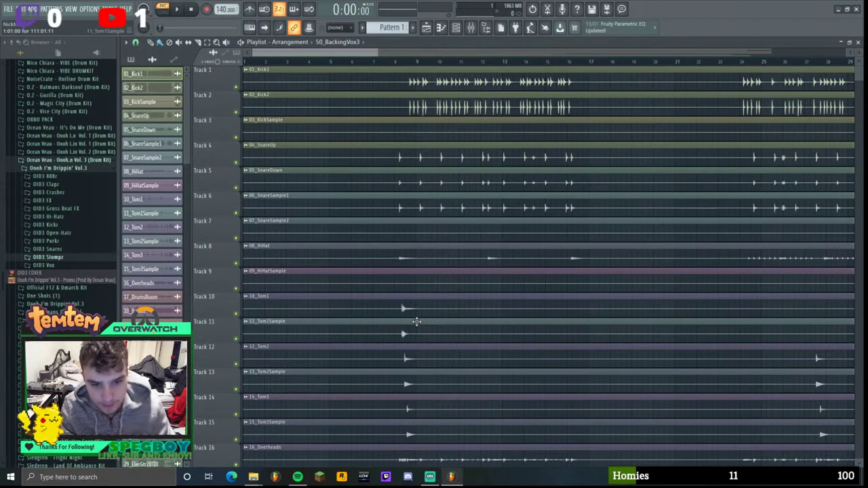
- Look over the imported stems in the playlist, switch playback to song mode and play the arrangement
scroll(416, 321, "down", 5, "ctrl")
scroll(414, 298, "down", 3)
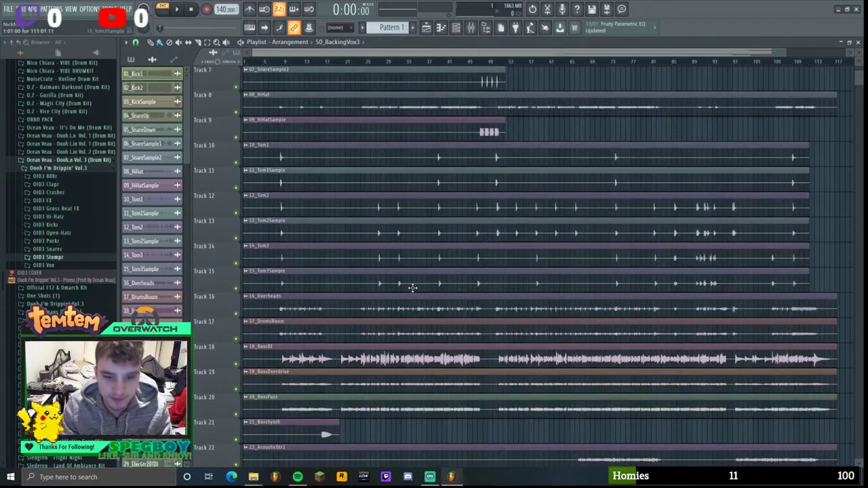
scroll(412, 288, "down", 6)
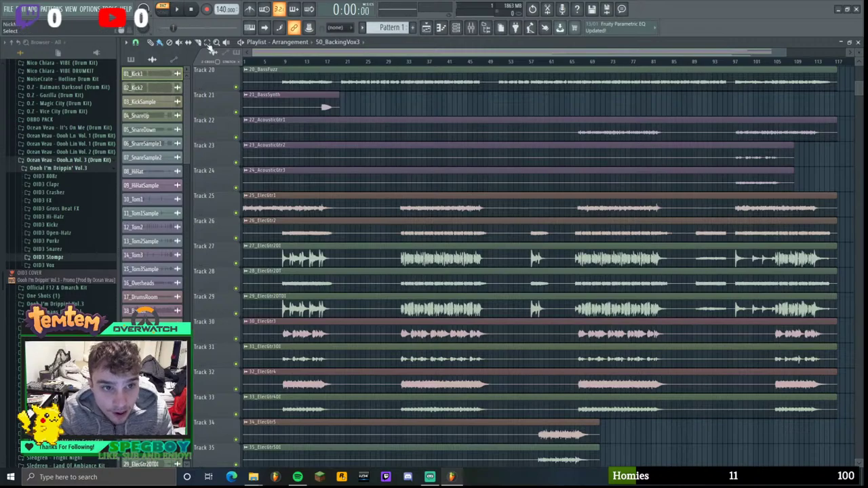
left_click(164, 17)
scroll(368, 217, "up", 3)
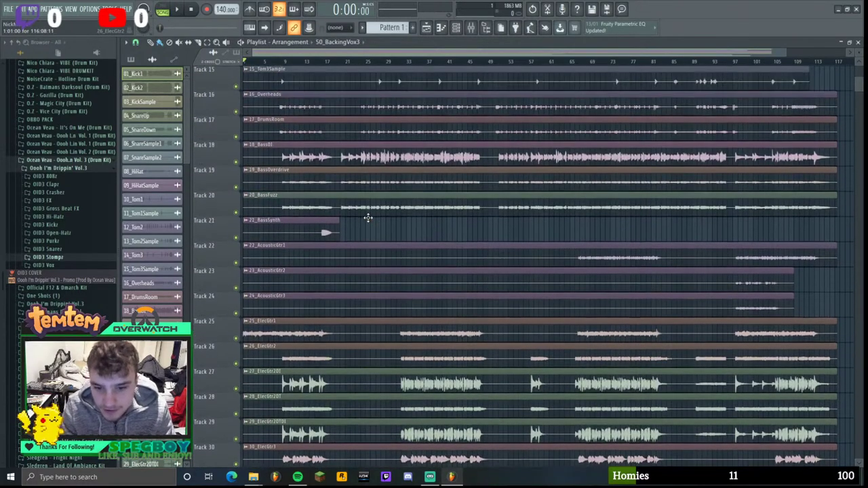
key("space")
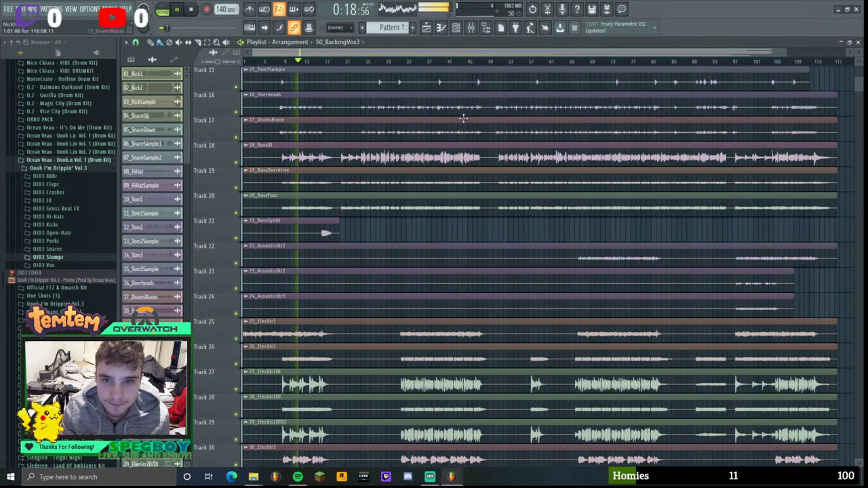
- Open the channel rack over the playlist and set its channel display filter to All
key("F6")
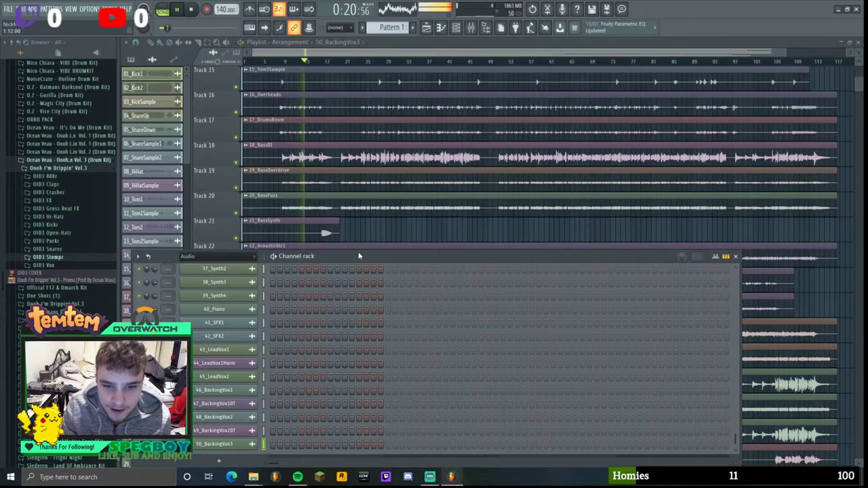
left_click_drag(364, 256, 407, 120)
scroll(271, 243, "up", 5)
scroll(271, 243, "up", 3)
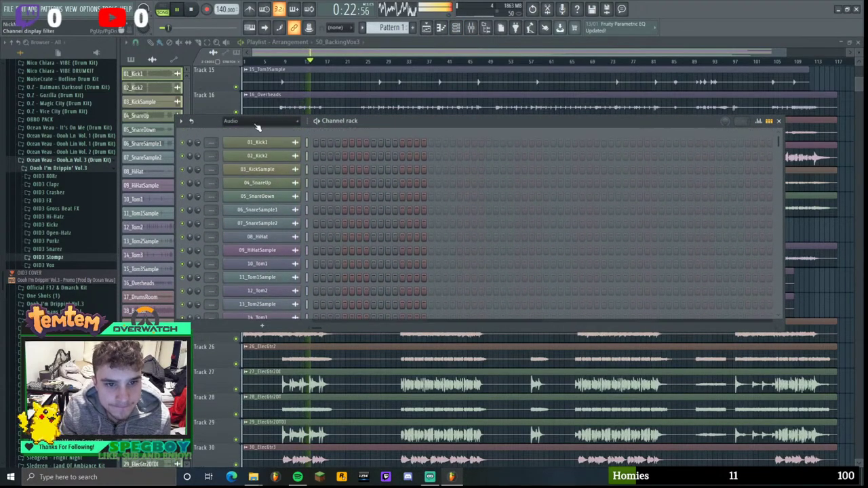
left_click(261, 121)
left_click(255, 130)
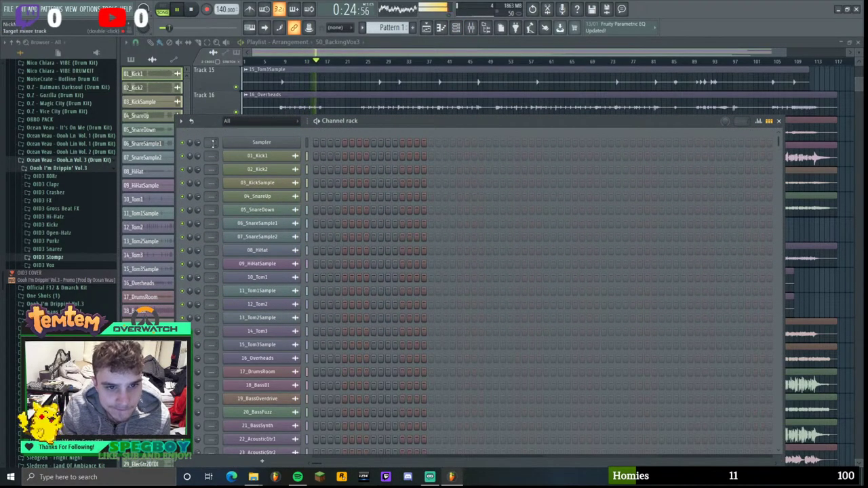
- Select all stem channels from 01_Kick1 to 50_BackingVox3 and route them to consecutive mixer tracks starting at track 1
left_click_drag(308, 156, 328, 483)
left_click_drag(369, 122, 369, 98)
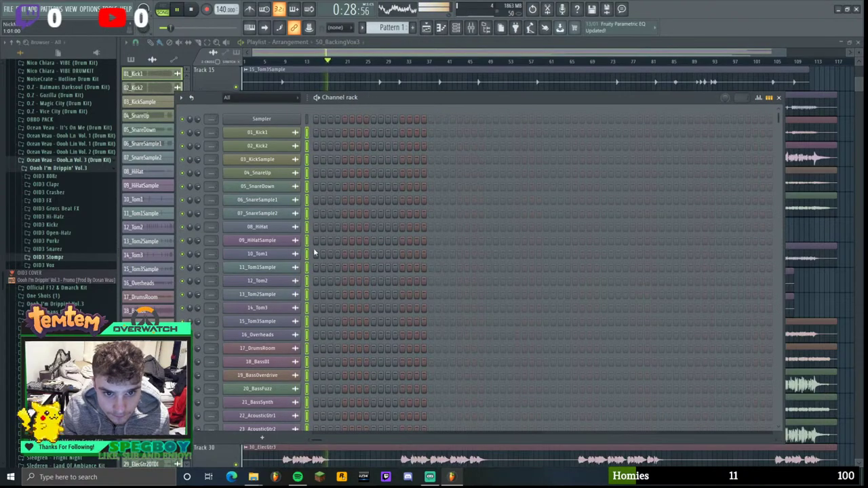
scroll(314, 252, "down", 6)
scroll(306, 228, "down", 3)
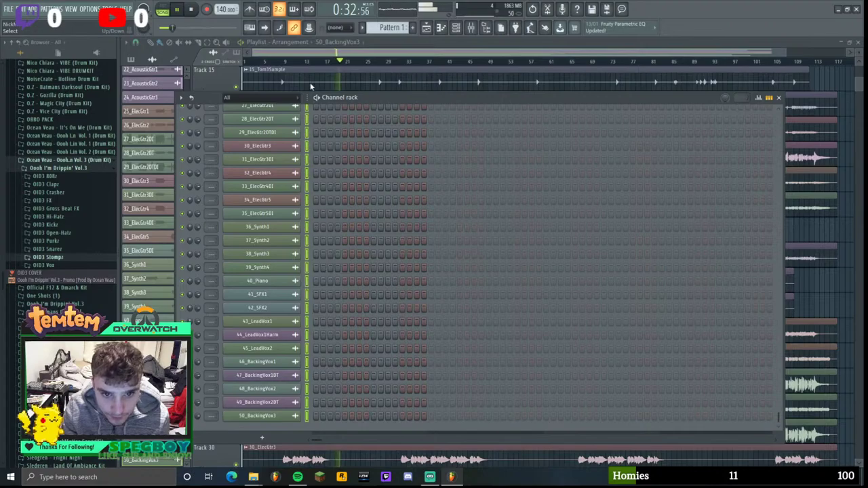
scroll(309, 146, "up", 4)
scroll(309, 146, "up", 3)
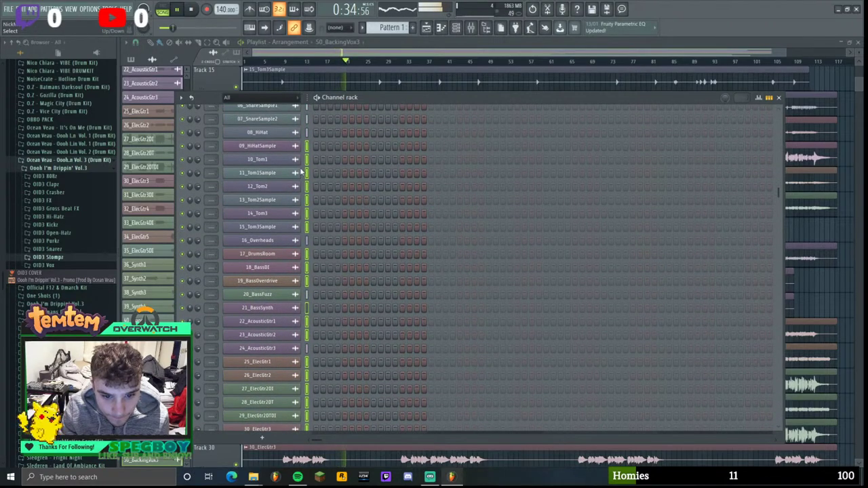
scroll(305, 264, "up", 3)
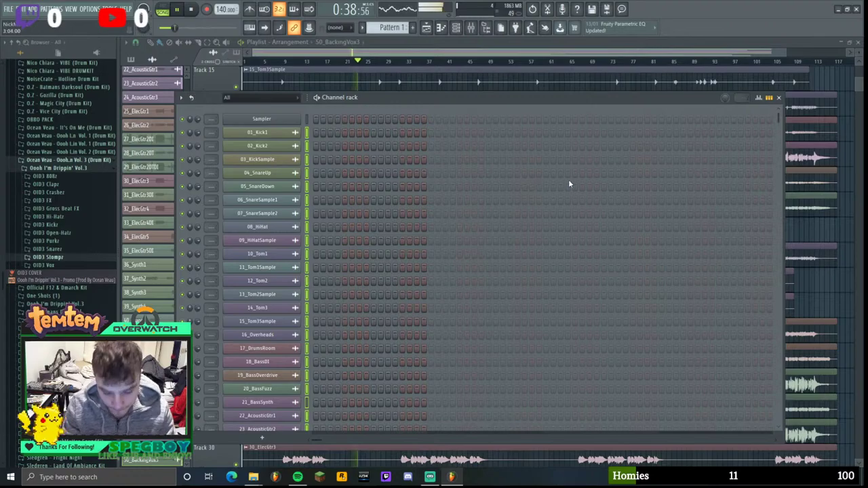
key("F9")
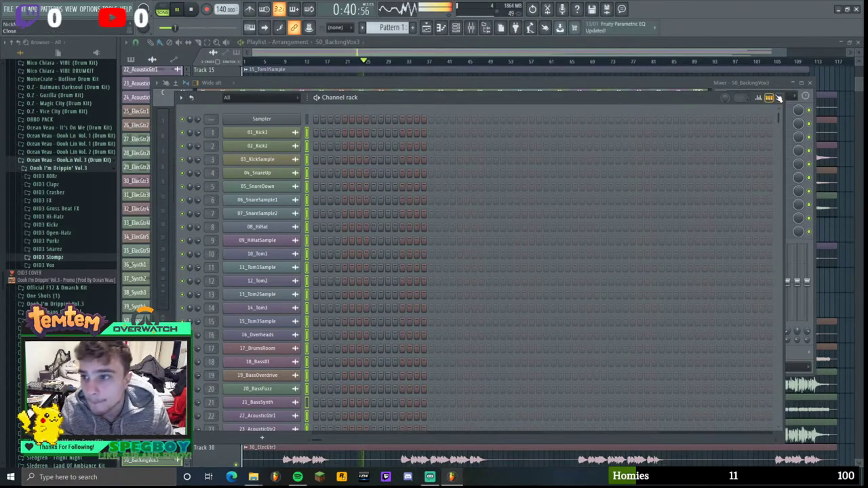
- Close the channel rack and switch the mixer to the Compact alt layout
left_click(779, 98)
left_click_drag(638, 86, 641, 84)
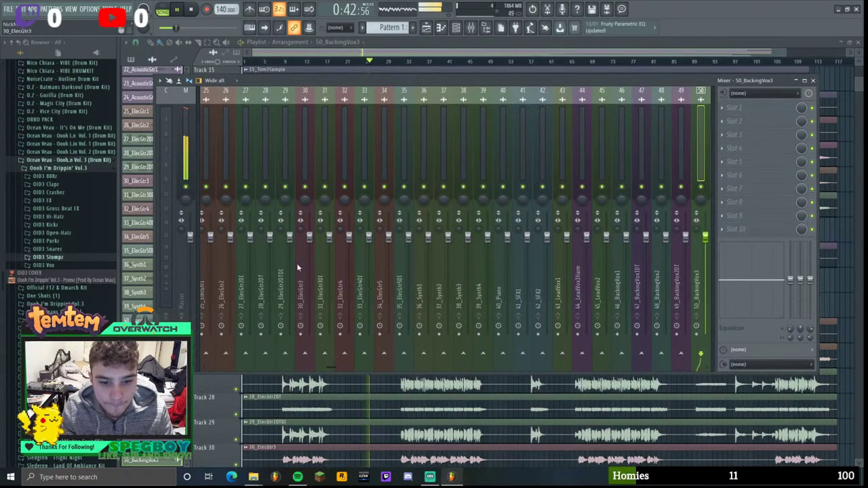
left_click(223, 81)
left_click(226, 107)
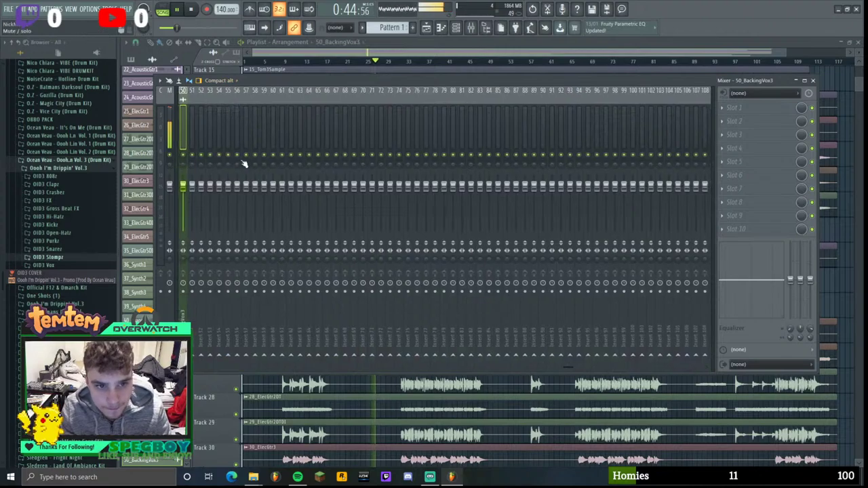
- Select mixer tracks 1 to 50, lower all their faders together, and briefly restart playback before stopping it
left_click_drag(569, 369, 170, 367)
left_click_drag(183, 95, 626, 93)
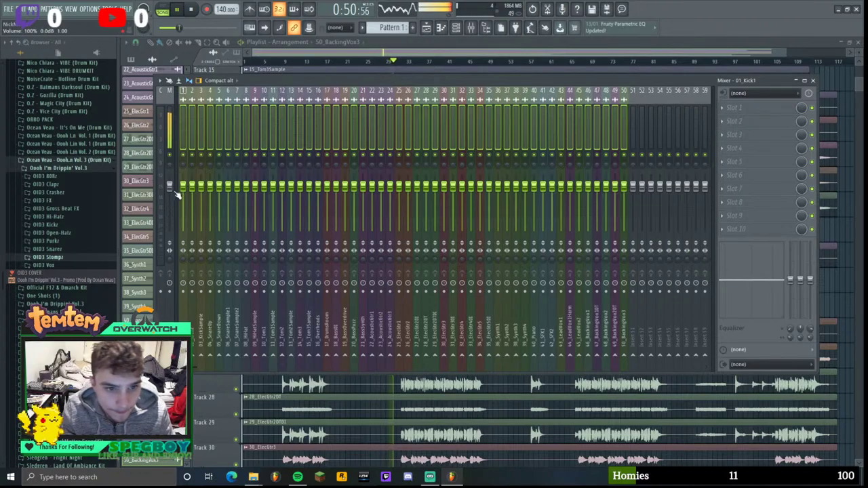
left_click_drag(189, 187, 189, 232)
key("space")
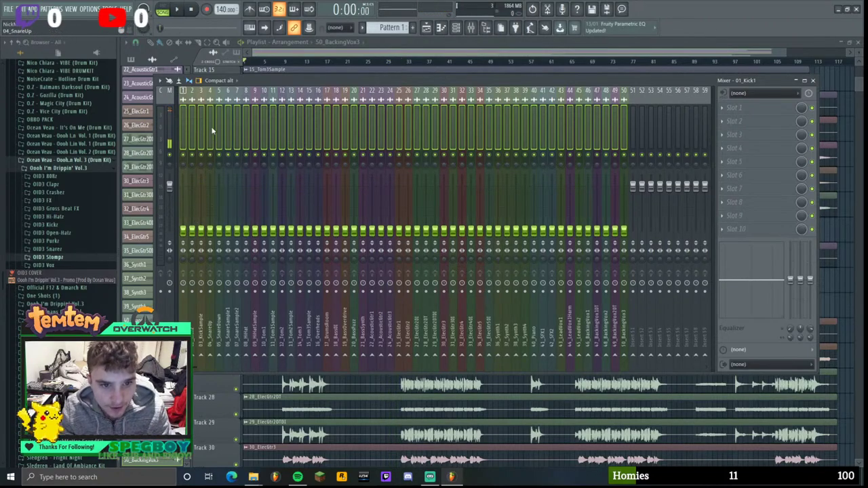
key("space")
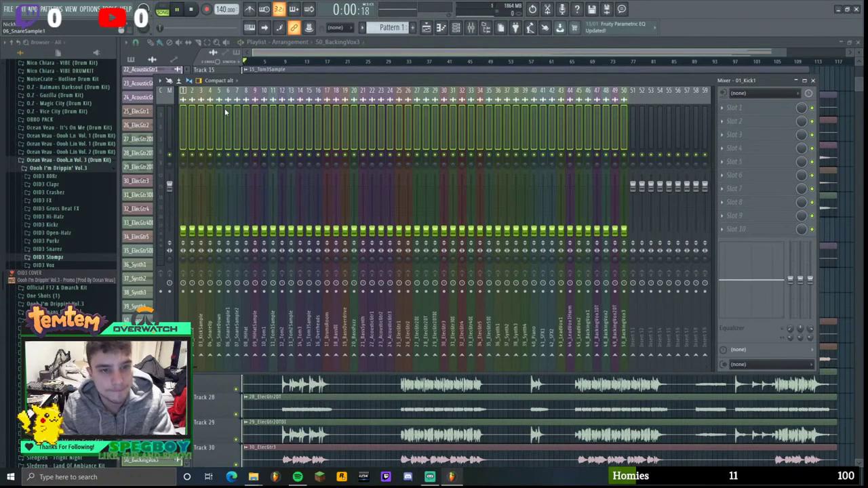
key("space")
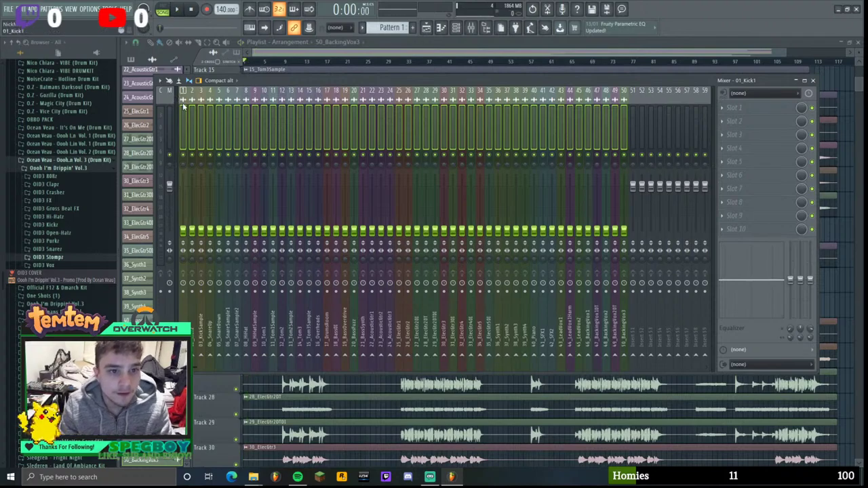
- Add mixer separators before the 18_BassDI and 22_AcousticGtr1 tracks to divide drums, bass and acoustic guitars
left_click_drag(182, 105, 288, 119)
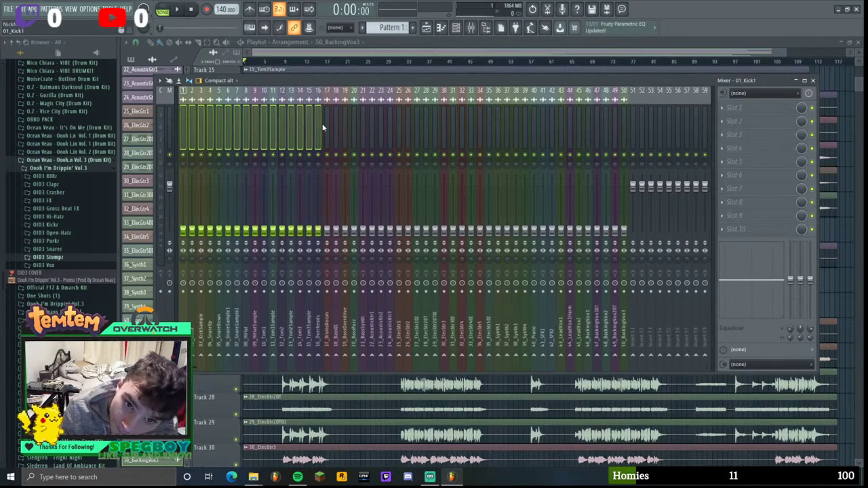
right_click(337, 117)
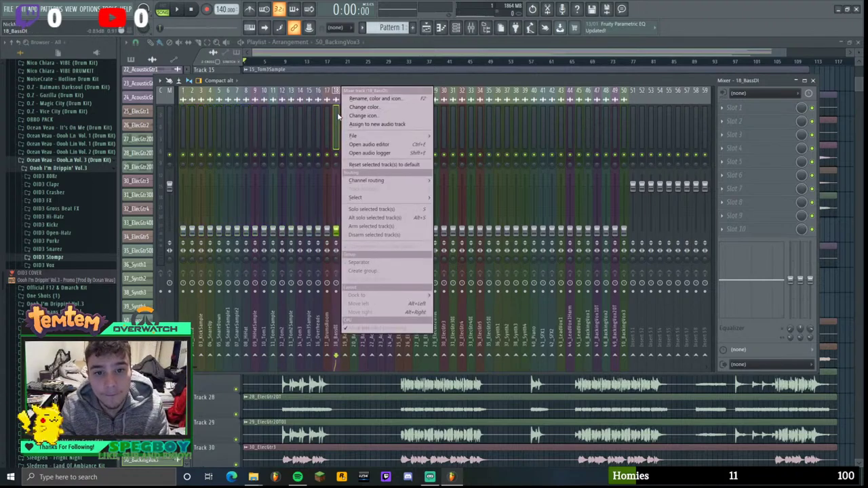
left_click(379, 260)
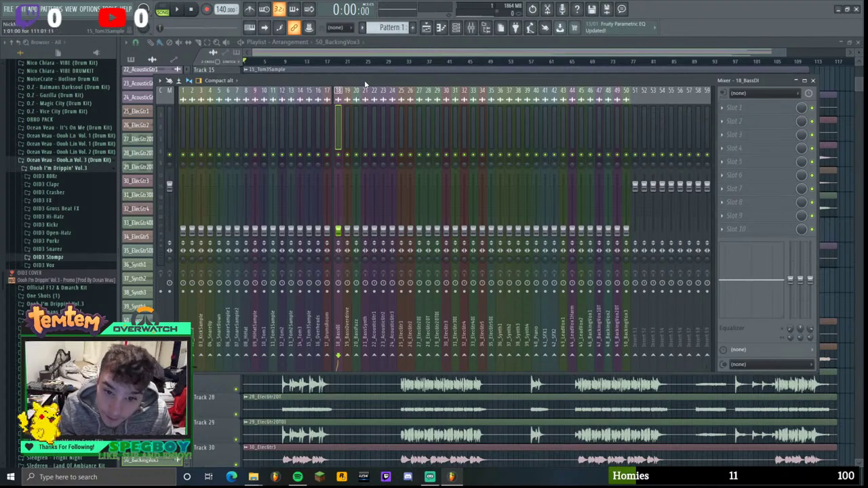
left_click(375, 119)
right_click(377, 116)
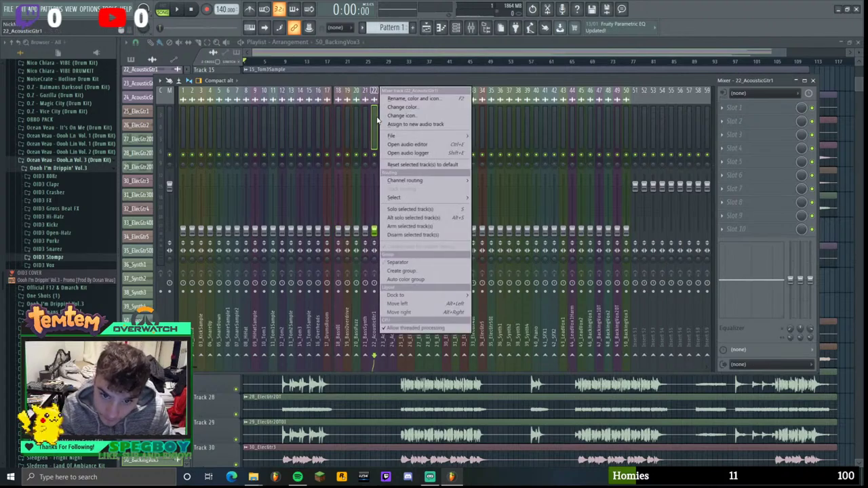
left_click(409, 262)
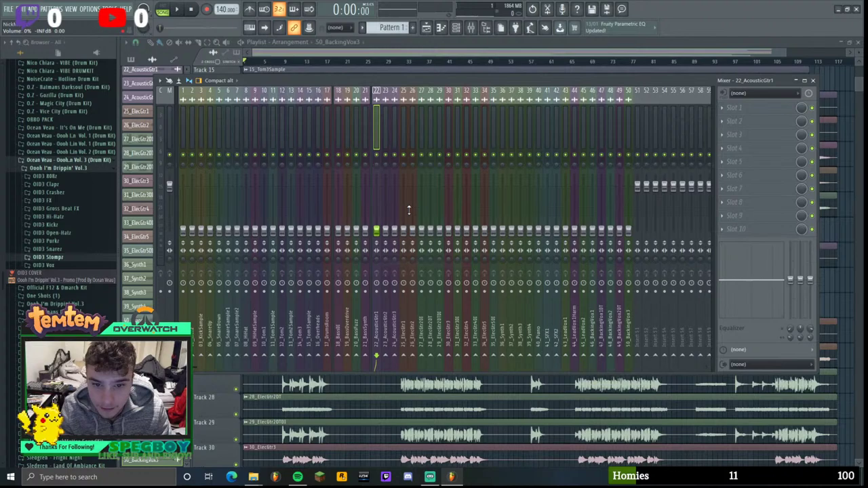
- Add mixer separators before the 25_ElecGtr1, 36_Synth1 and 41_SFX1 tracks
right_click(405, 122)
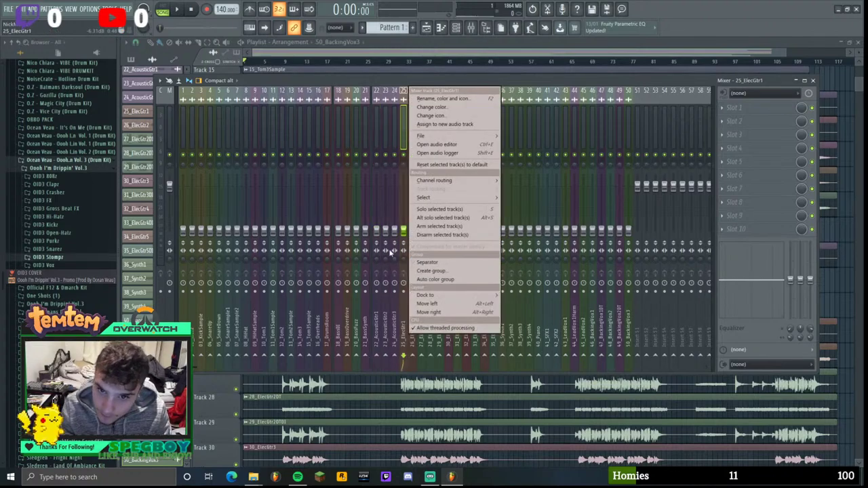
left_click(431, 264)
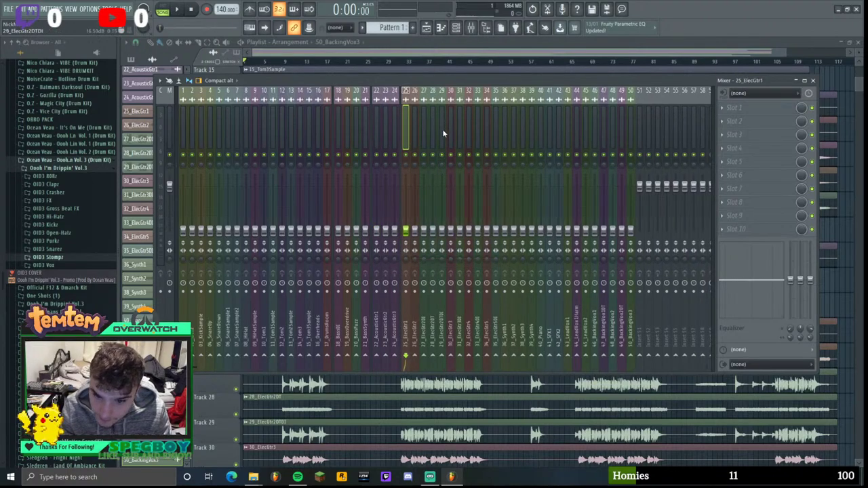
right_click(506, 119)
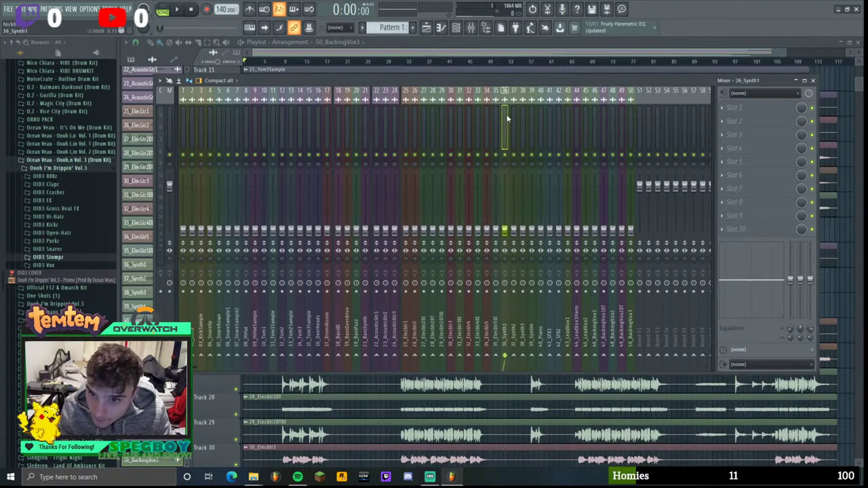
left_click(528, 261)
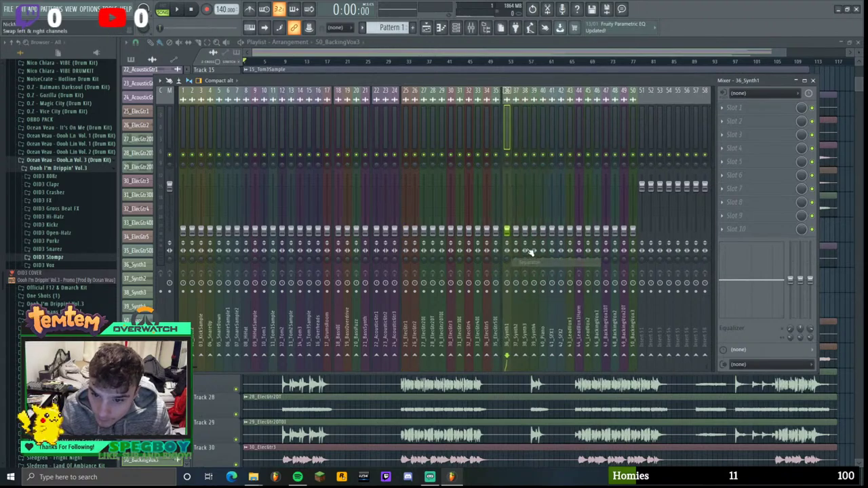
right_click(554, 93)
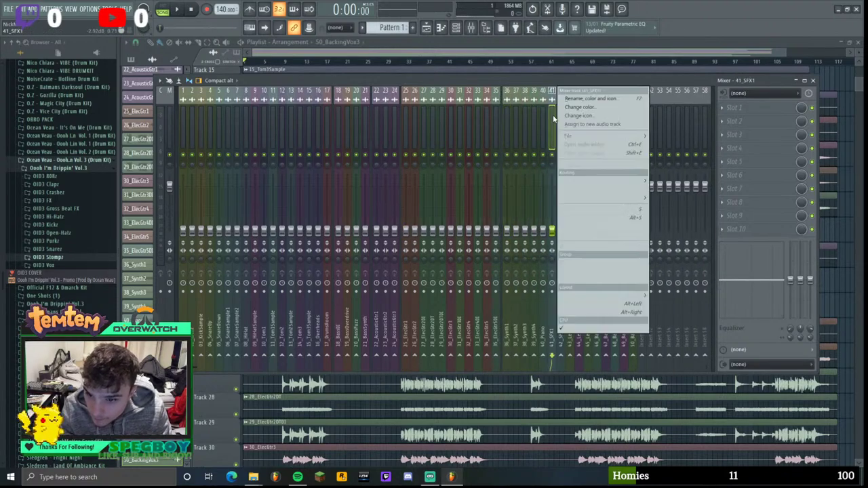
left_click(575, 262)
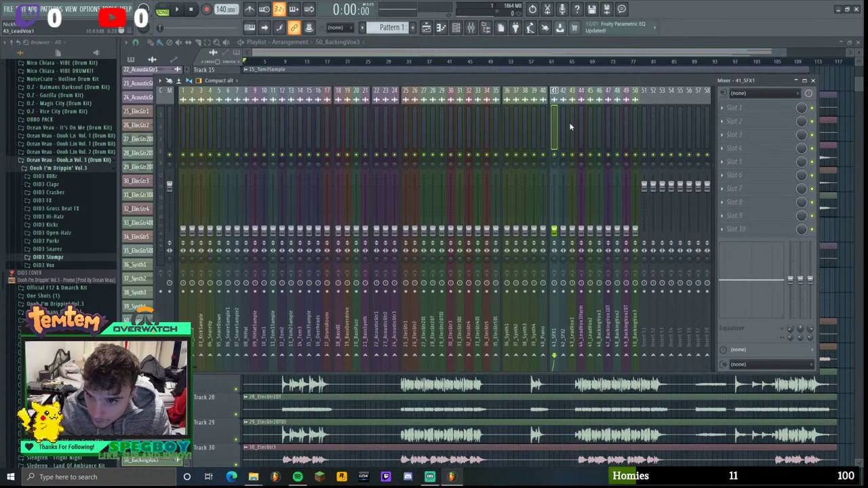
left_click(563, 128)
right_click(564, 127)
key("Escape")
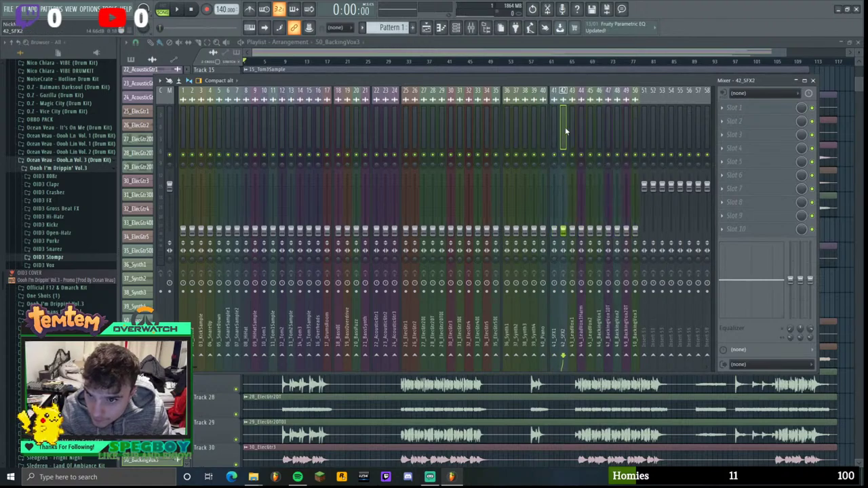
- Add mixer separators before the 43_LeadVox1 and 46_BackingVox1 tracks
left_click(570, 129)
right_click(573, 129)
left_click(590, 262)
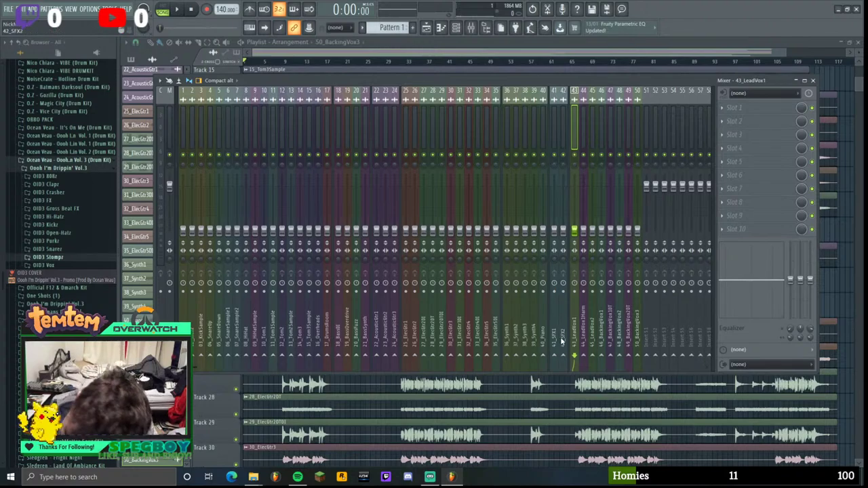
left_click(601, 136)
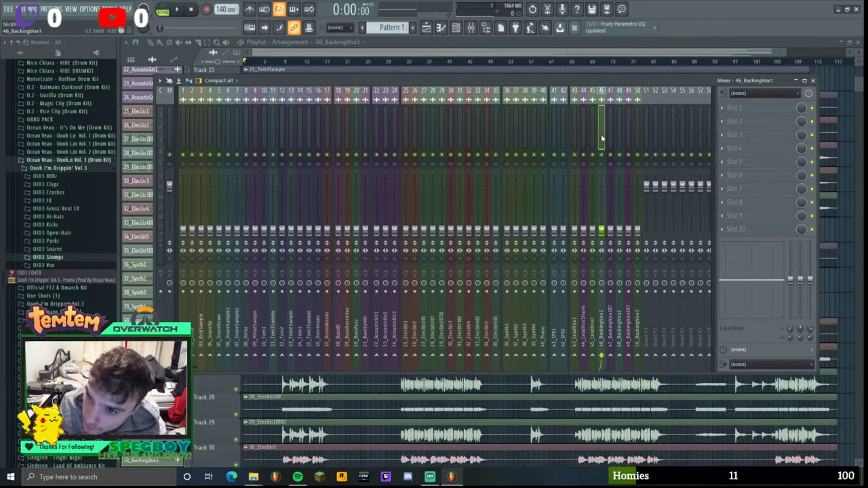
right_click(600, 90)
left_click(613, 263)
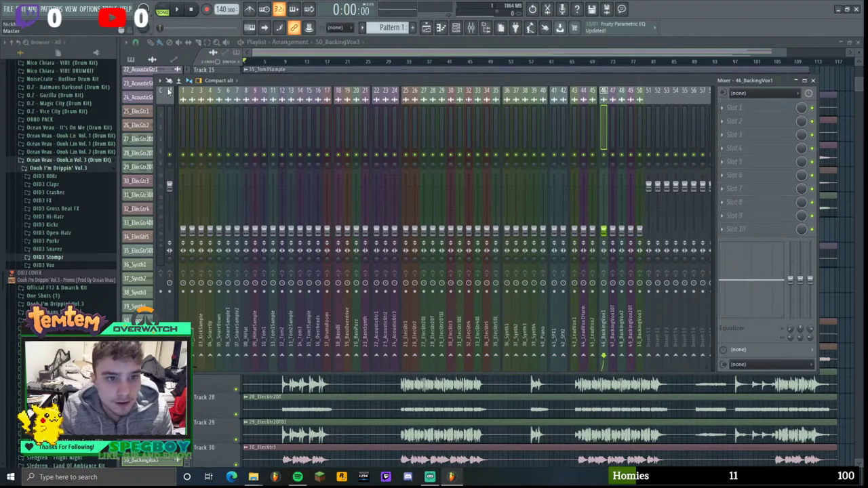
- Color the drum mixer tracks 1 to 17 yellow green
left_click_drag(181, 91, 327, 90)
right_click(327, 91)
left_click(367, 109)
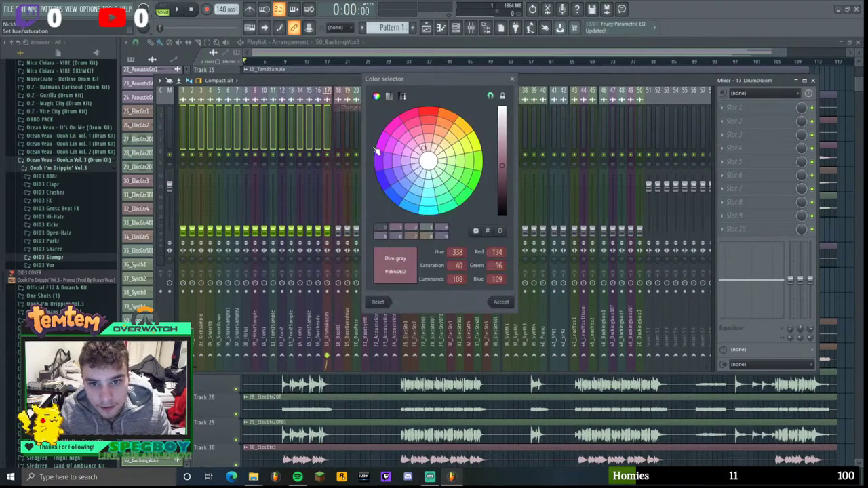
left_click_drag(465, 163, 475, 170)
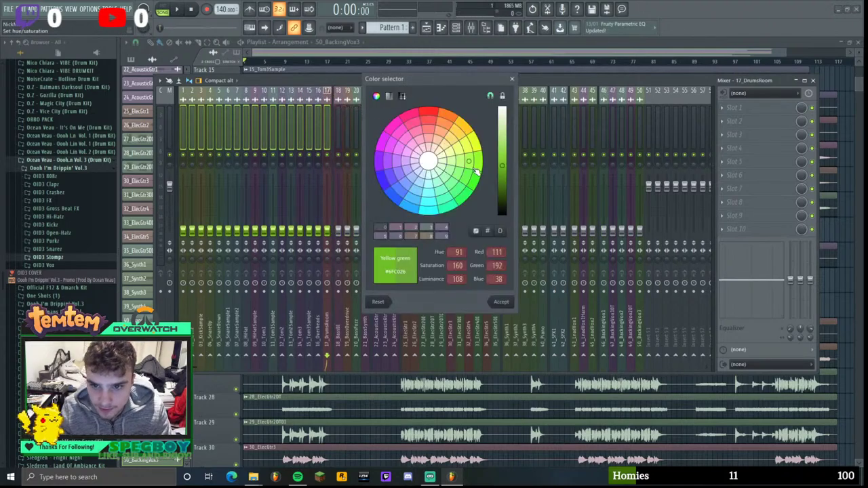
left_click(501, 301)
- Color the bass mixer tracks 18 to 21 red
left_click(365, 92)
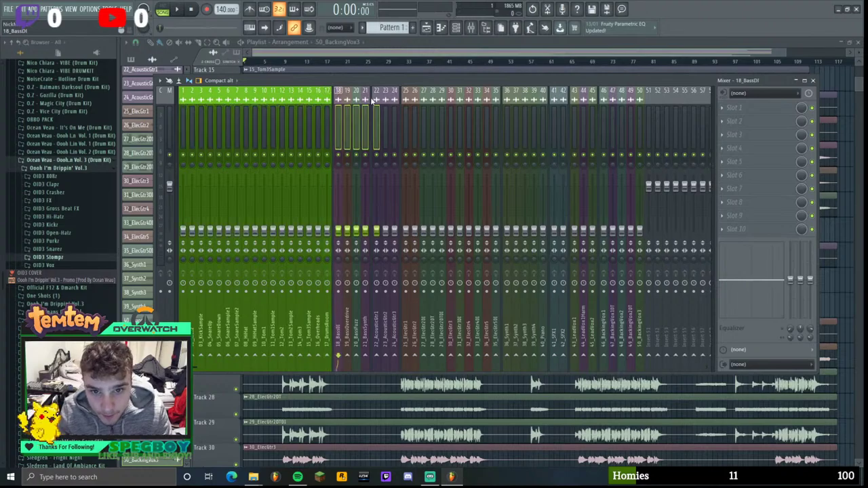
left_click(339, 93, "shift")
right_click(366, 88)
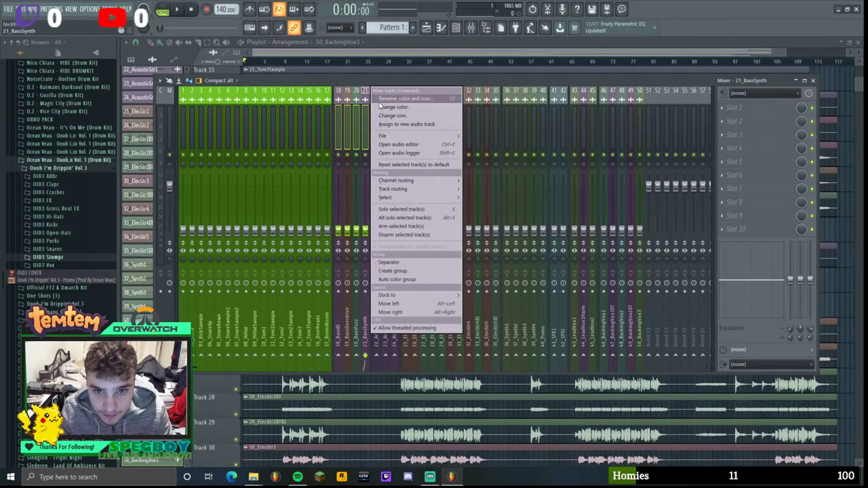
left_click(400, 105)
left_click(455, 119)
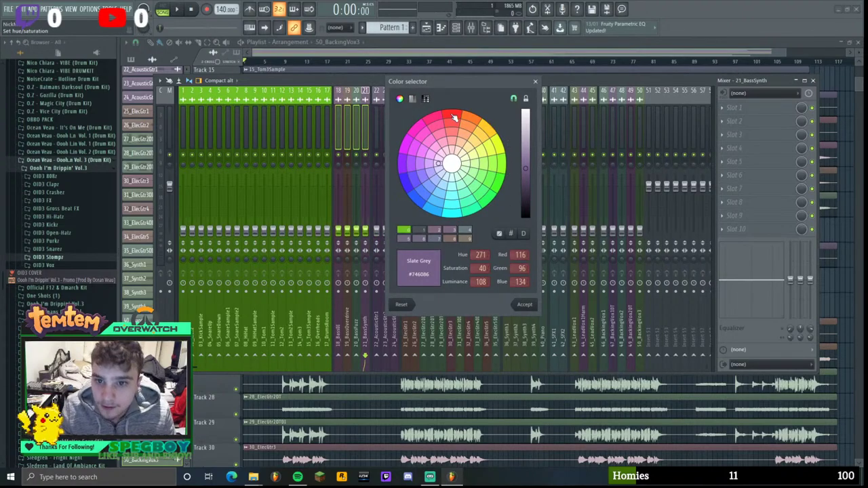
left_click(525, 304)
- Color the acoustic guitar mixer tracks 22 to 24 purple
left_click_drag(376, 93, 394, 93)
right_click(399, 93)
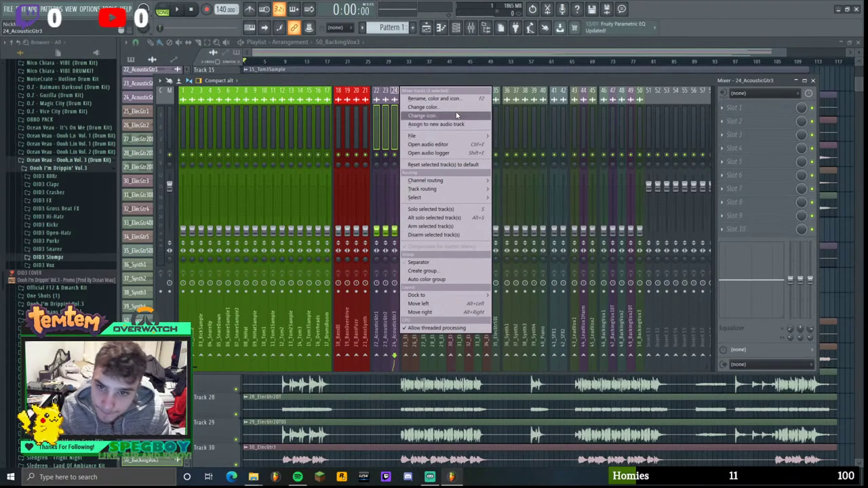
left_click(424, 106)
left_click(463, 167)
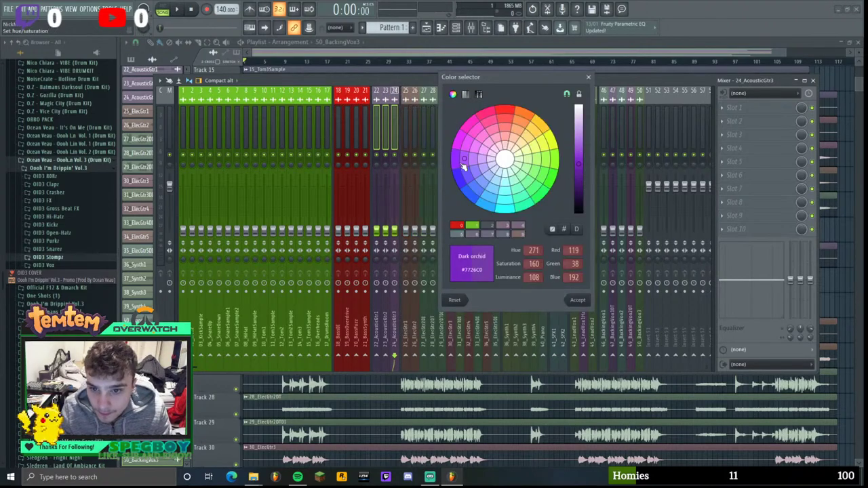
left_click(578, 300)
- Color the electric guitar mixer tracks 25 to 35 dark turquoise
left_click_drag(405, 92, 496, 91)
right_click(496, 91)
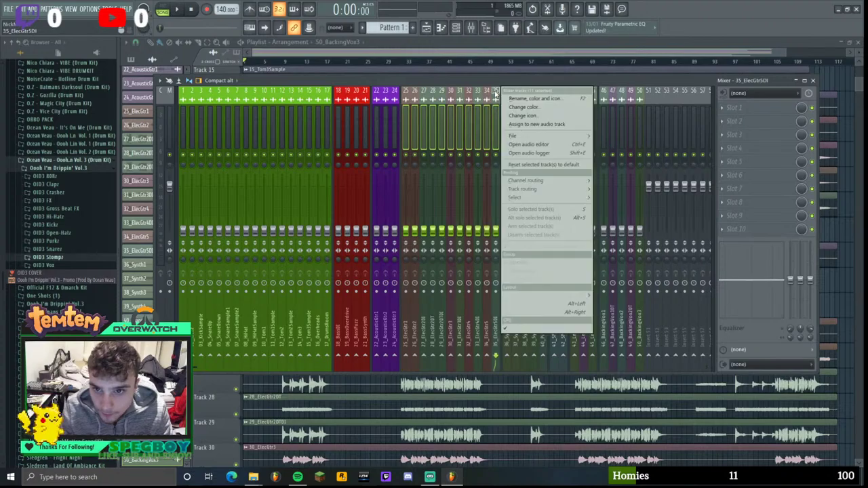
left_click(519, 107)
left_click(573, 204)
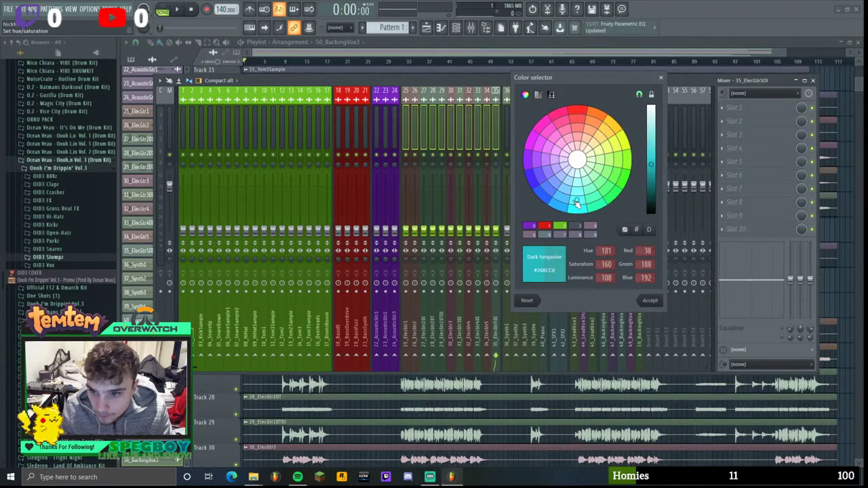
left_click(650, 300)
- Color the synth and piano mixer tracks 36 to 40 dark orchid
left_click_drag(510, 92, 543, 92)
right_click(543, 91)
left_click(582, 118)
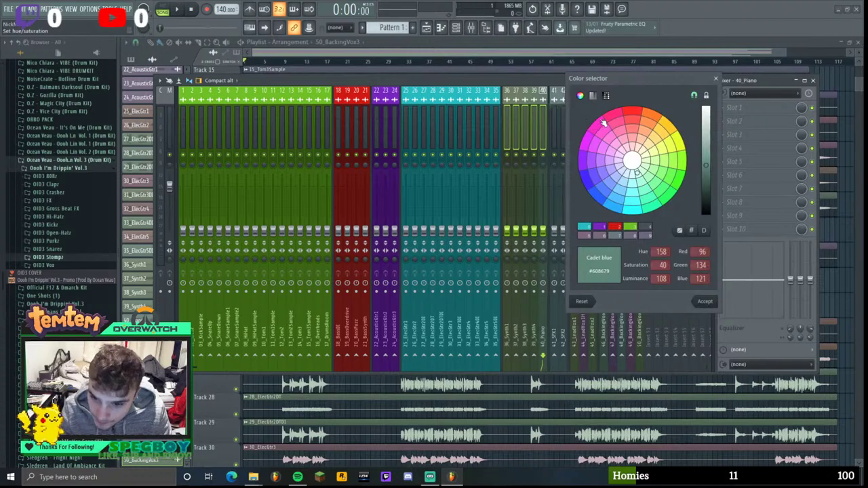
left_click(601, 150)
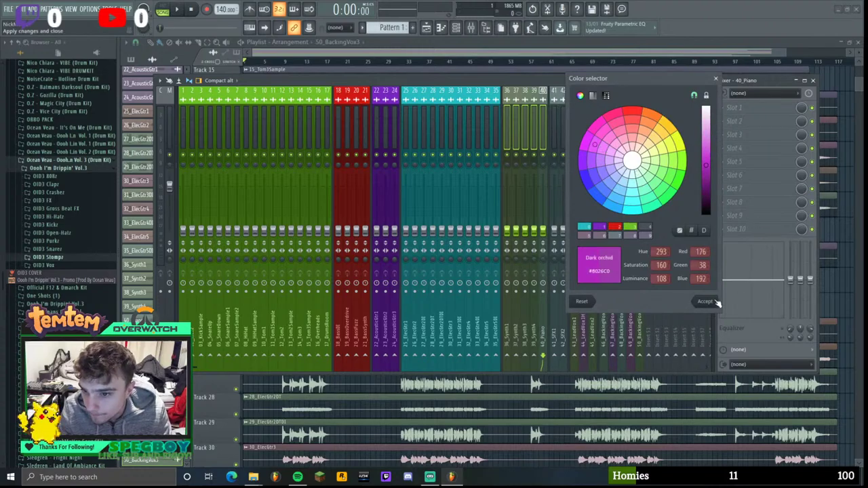
left_click(705, 301)
- Color the SFX mixer tracks 41 and 42 orange
left_click_drag(554, 94, 563, 94)
right_click(563, 94)
left_click(597, 125)
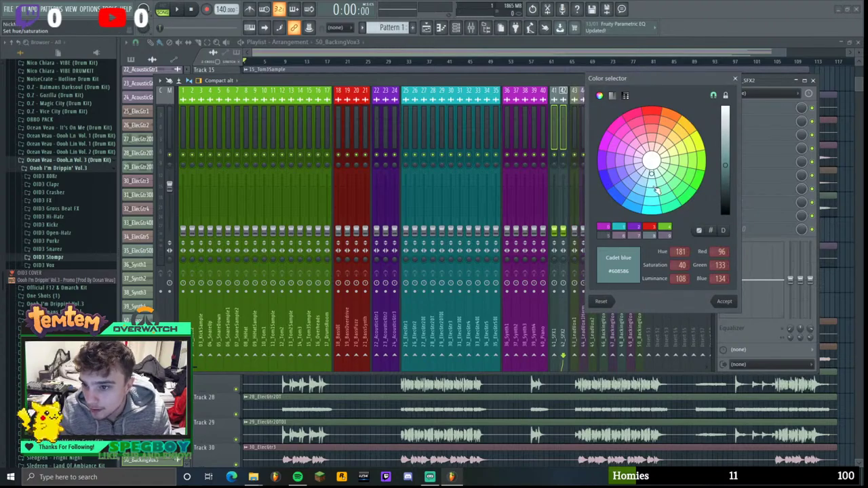
left_click(723, 302)
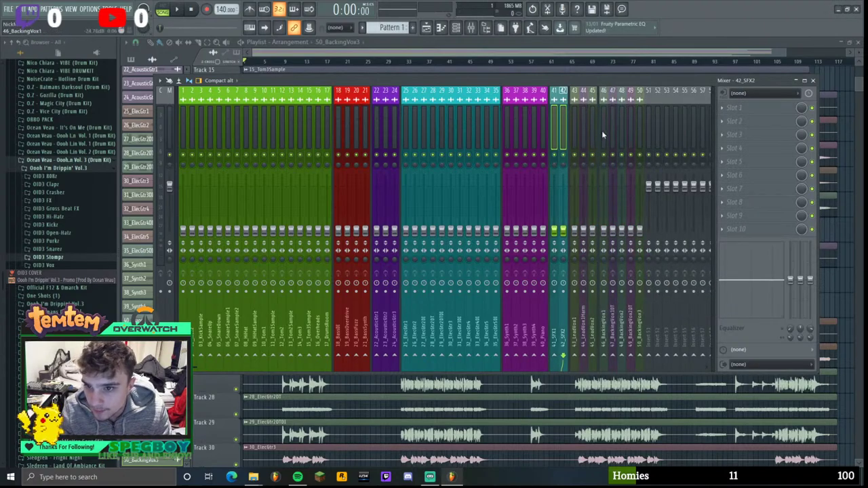
right_click(563, 97)
left_click(593, 114)
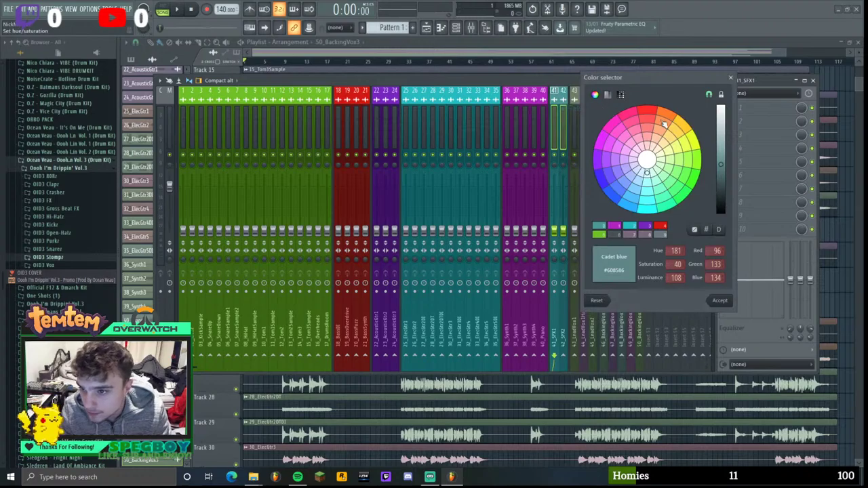
left_click(664, 124)
left_click(719, 300)
- Color the lead vocal mixer tracks 43 to 45 yellow green
left_click_drag(575, 99, 594, 102)
right_click(594, 100)
left_click(624, 114)
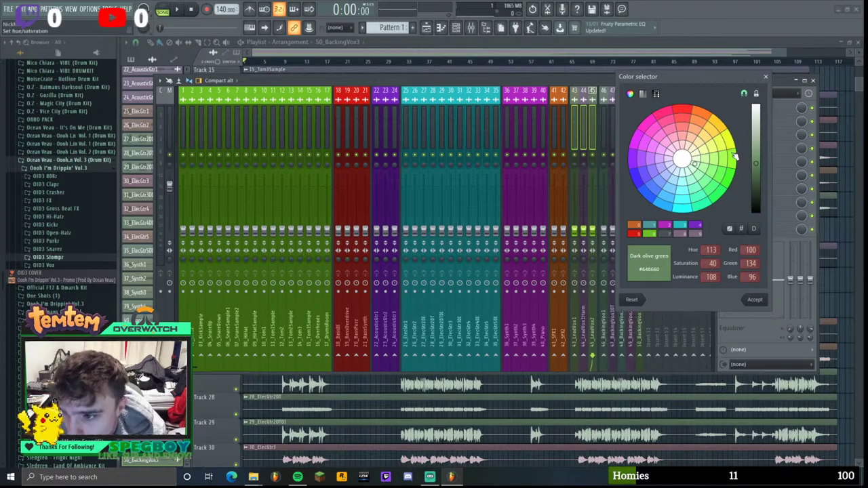
left_click_drag(710, 82, 590, 81)
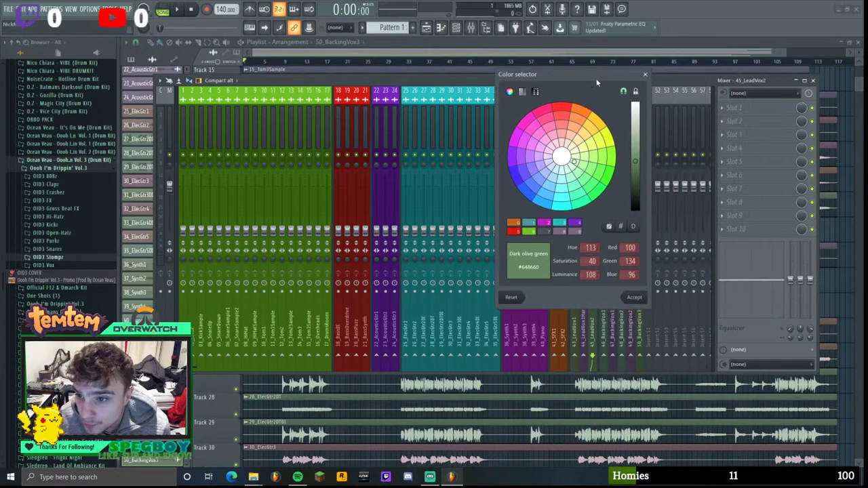
left_click(610, 141)
left_click(634, 299)
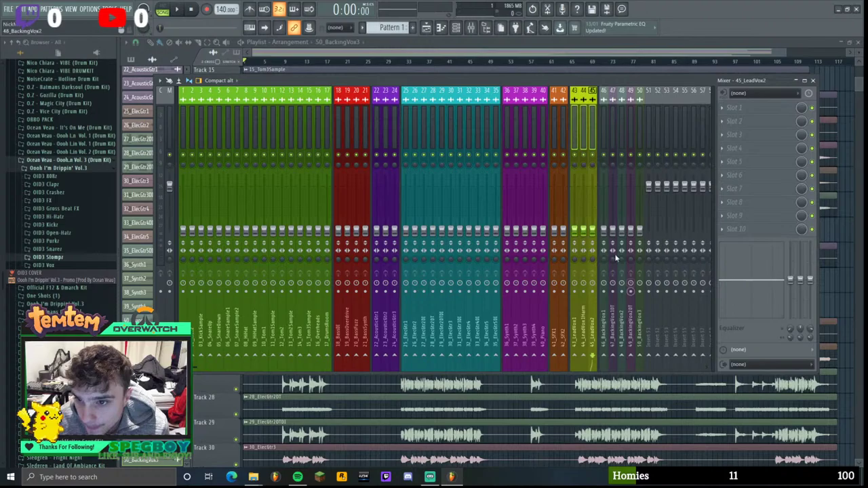
- Change the color of the lead vocal mixer tracks 43 to 45 to gold
right_click(574, 95)
left_click(621, 106)
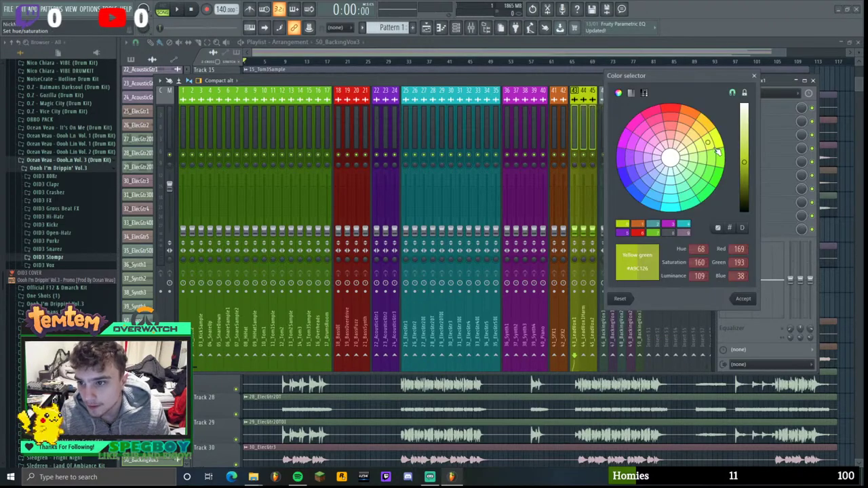
left_click(697, 135)
left_click(743, 298)
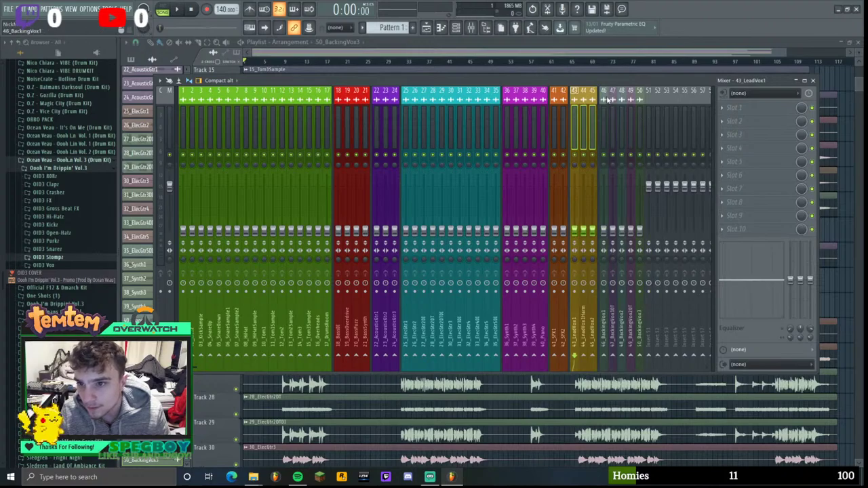
- Color the backing vocal mixer tracks 46 to 50 yellow
mouse_move(605, 97)
left_mouse_down()
mouse_move(639, 99)
mouse_move(616, 94)
left_mouse_up()
right_click(650, 92)
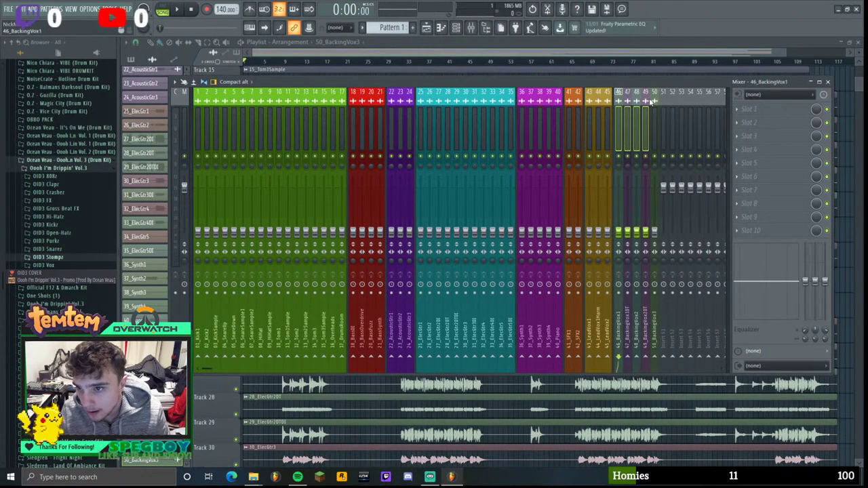
right_click(663, 91)
left_click_drag(618, 100, 655, 100)
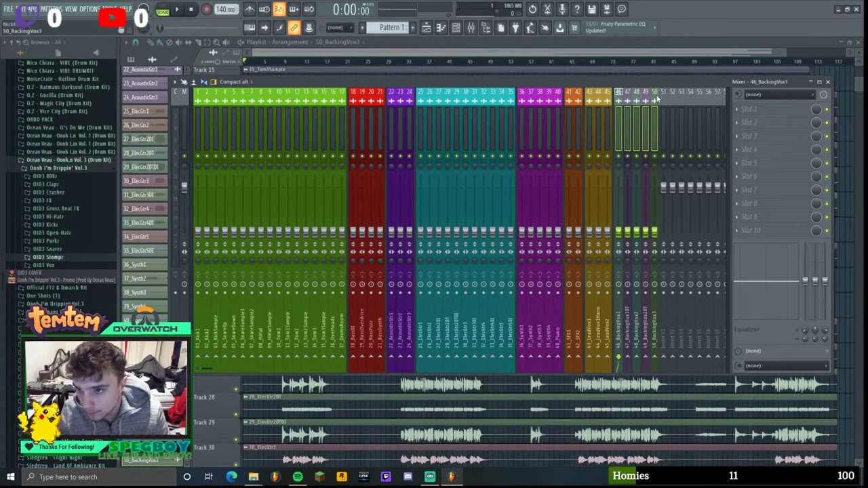
right_click(656, 92)
left_click(681, 108)
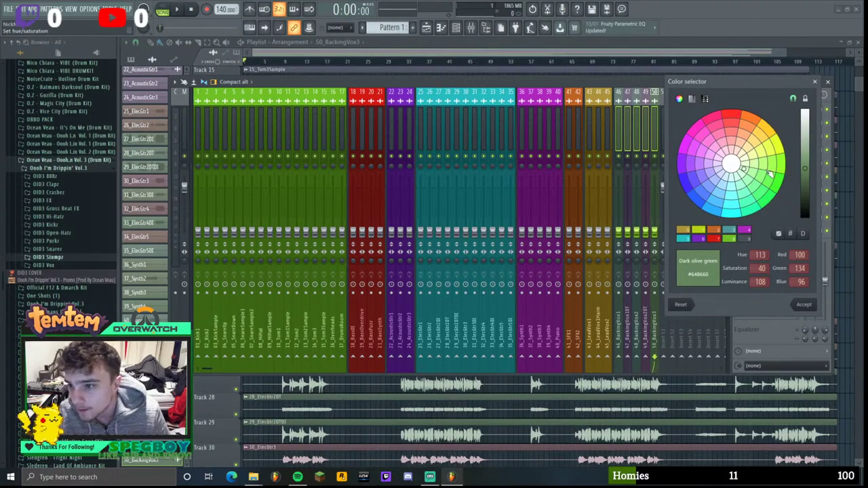
left_click(769, 148)
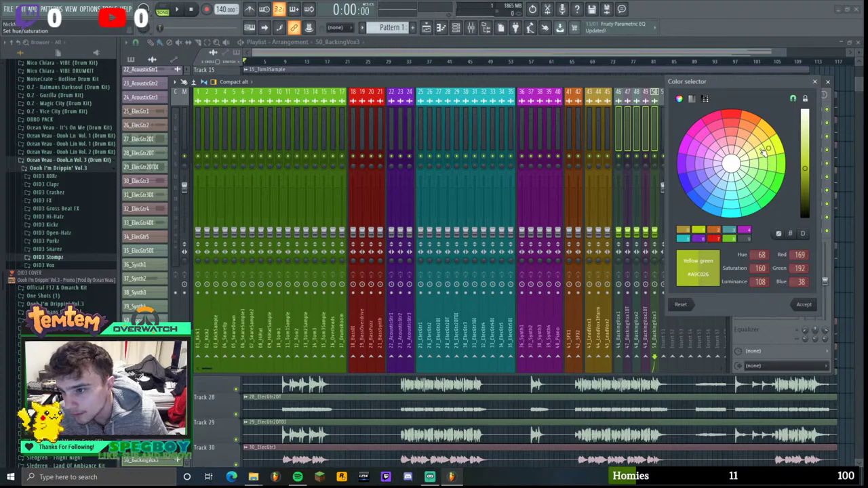
left_click(803, 305)
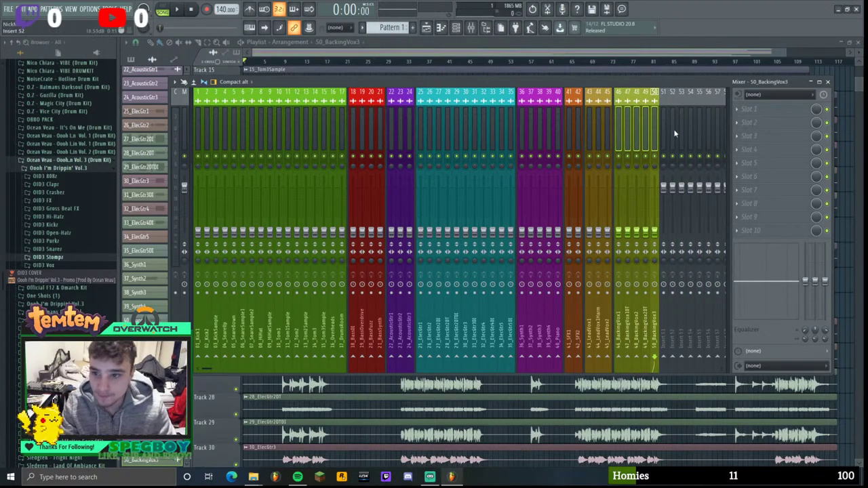
- Move an empty insert track to directly after each of the drum, bass and acoustic guitar groups, at positions 18, 23 and 27
left_click_drag(667, 125, 351, 120)
left_click_drag(664, 114, 398, 119)
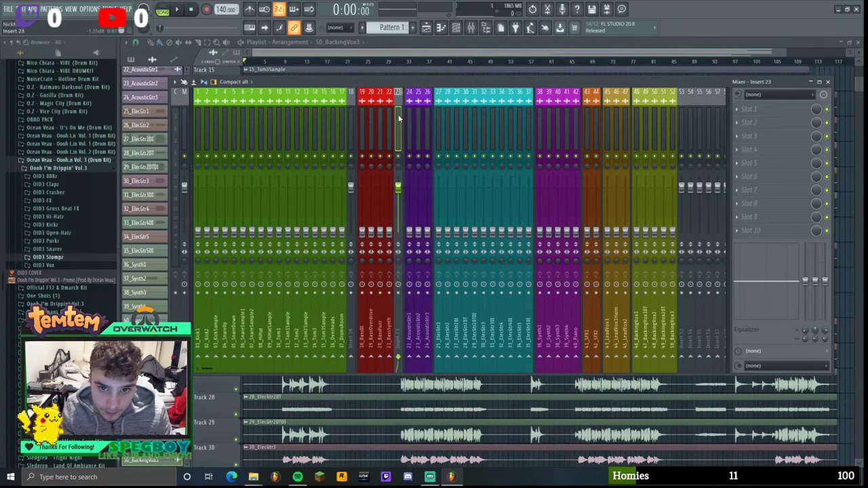
left_click_drag(673, 131, 428, 128)
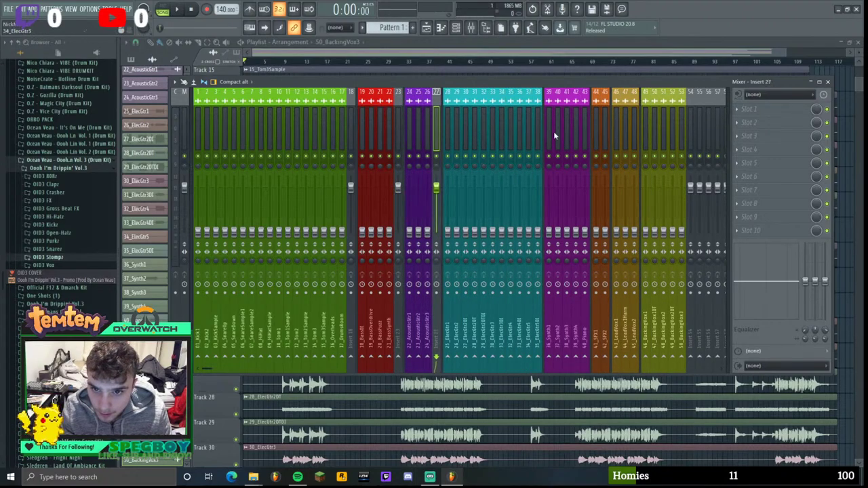
- Move an empty insert track to directly after the electric guitar, synth, SFX and lead vocal groups, at positions 39, 45, 48 and 52
left_click_drag(691, 105, 547, 107)
left_click_drag(701, 114, 603, 114)
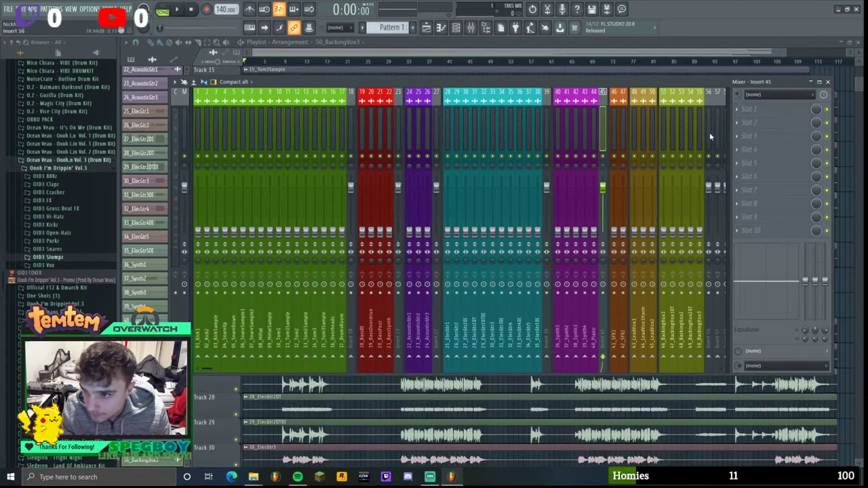
left_click_drag(709, 132, 633, 133)
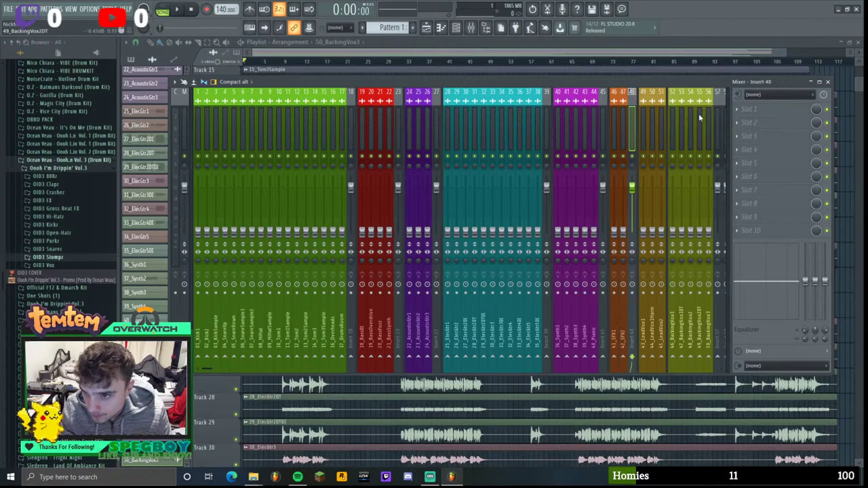
left_click_drag(713, 124, 670, 126)
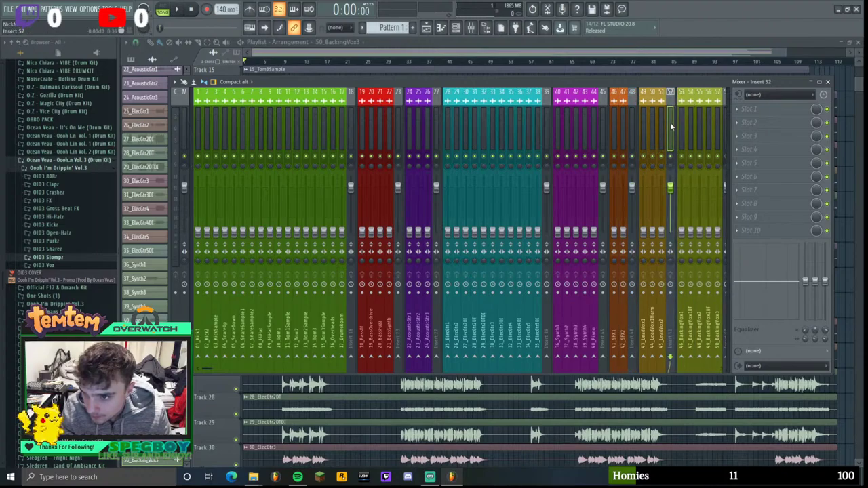
- Color the empty group insert tracks 18, 23, 27, 39, 45, 48, 52 and 58 black
left_click(351, 125)
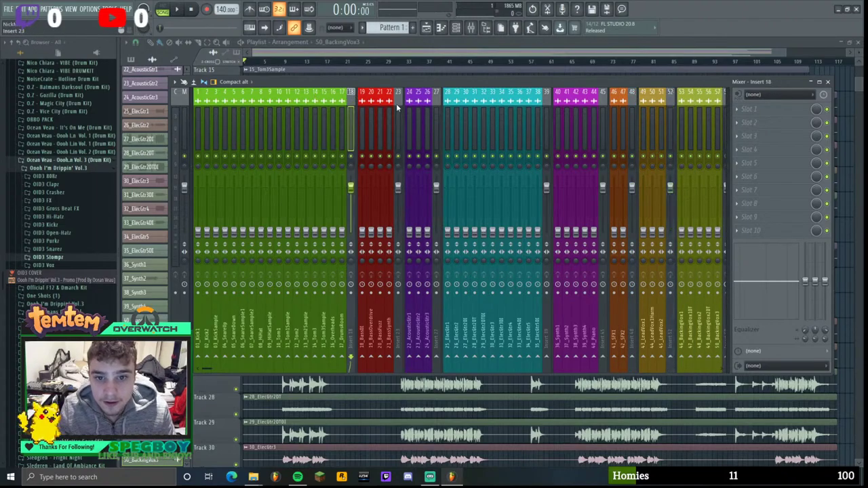
left_click(397, 108, "ctrl+shift")
left_click(434, 98, "ctrl")
left_click(558, 101, "ctrl")
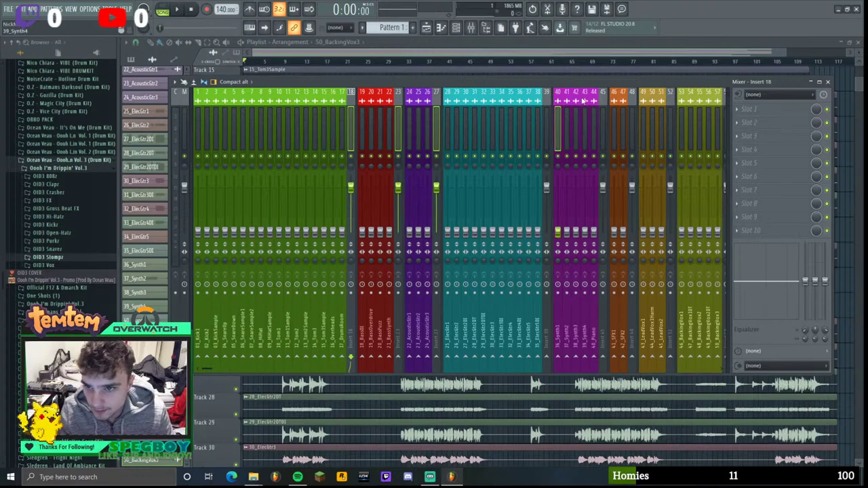
left_click(560, 102, "ctrl")
left_click(547, 103, "ctrl")
left_click(602, 99, "ctrl")
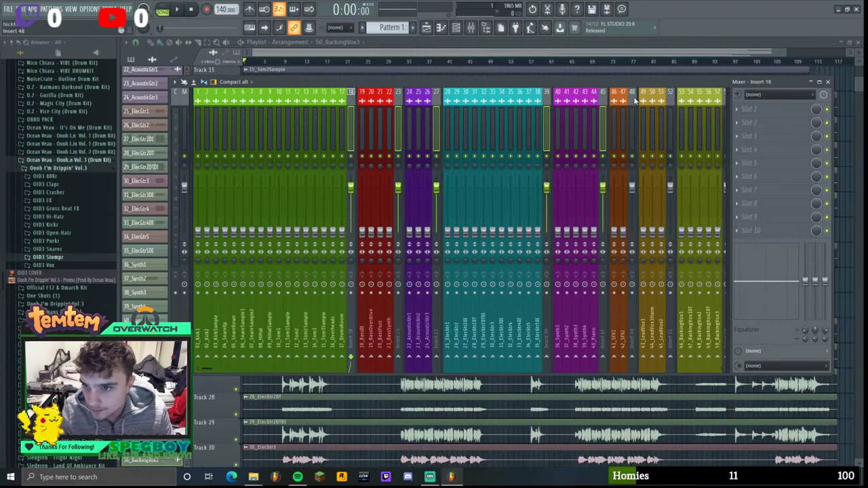
left_click(632, 100, "ctrl")
left_click(670, 100, "ctrl")
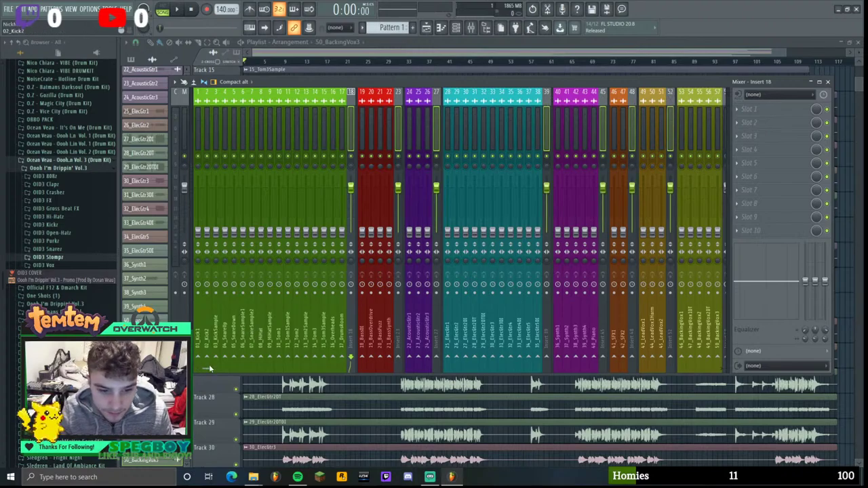
left_click_drag(209, 368, 232, 368)
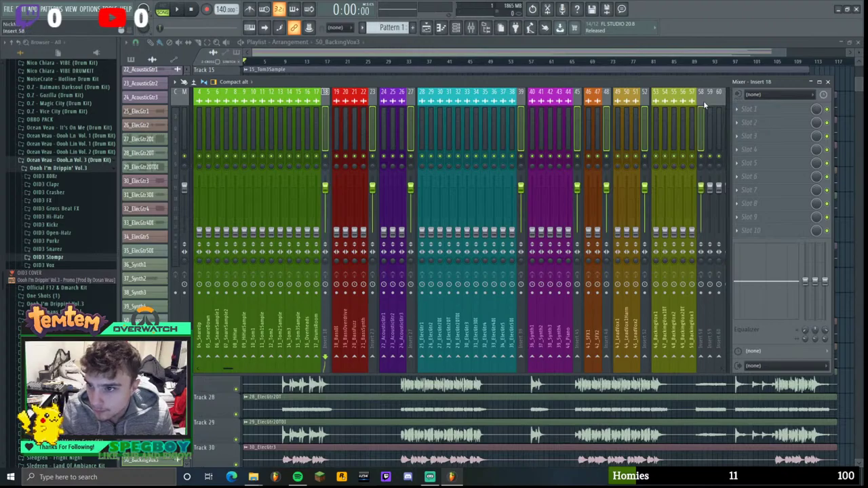
right_click(703, 100)
left_click(738, 117)
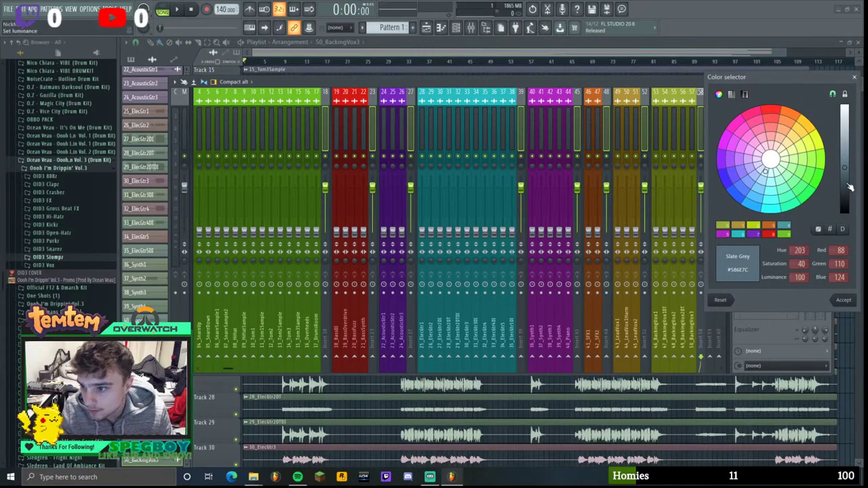
left_click_drag(849, 187, 847, 232)
left_click(854, 303)
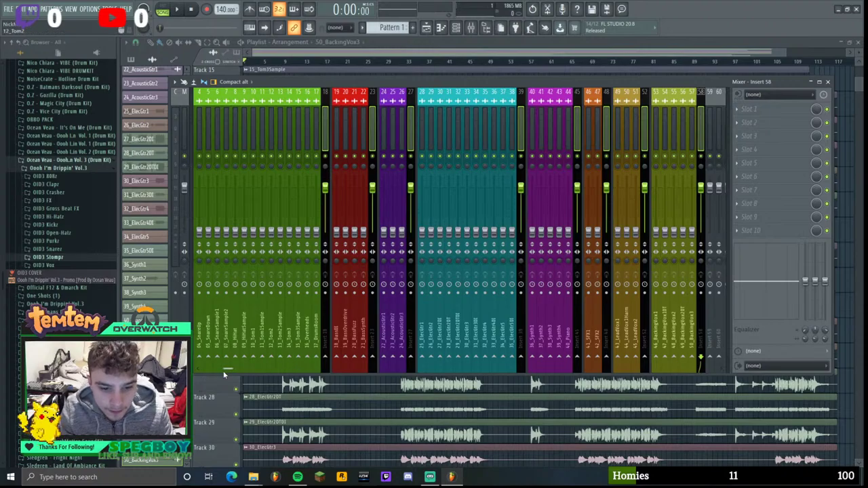
- Route the drum mixer tracks 1 to 17 only to insert track 18
left_click_drag(224, 370, 202, 370)
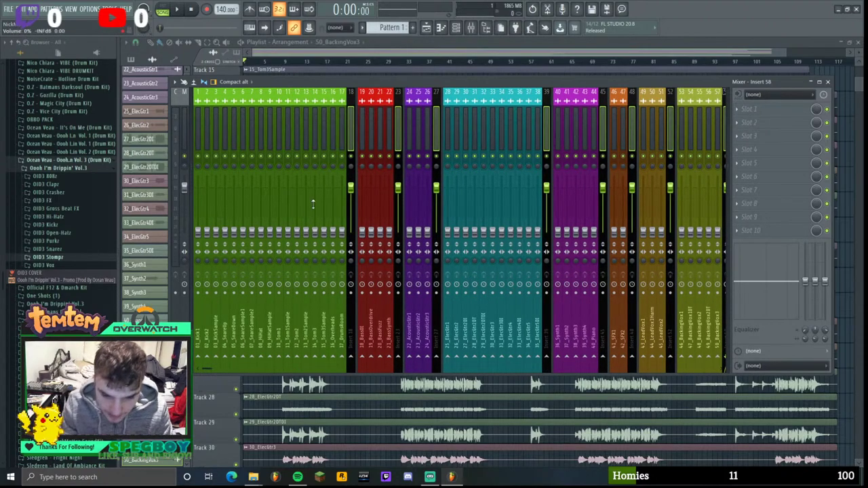
left_click(198, 95)
left_click_drag(198, 95, 343, 89)
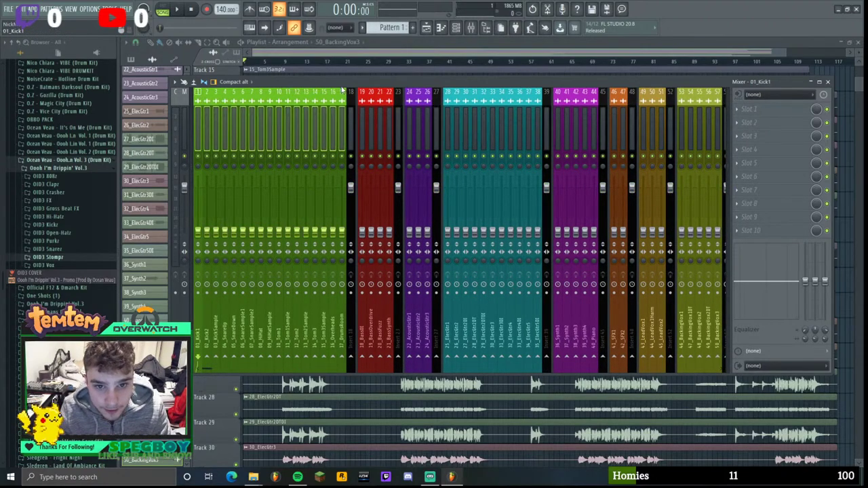
right_click(350, 356)
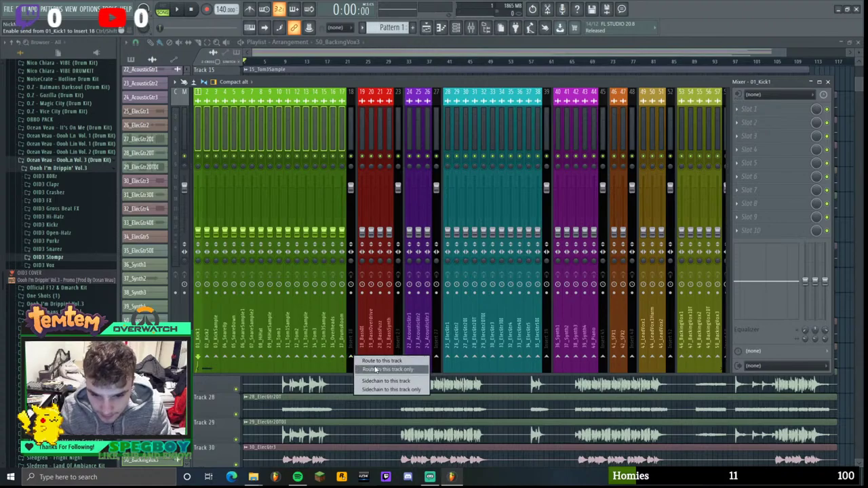
left_click(375, 369)
- Route the bass mixer tracks 19 to 22 only to insert track 23
left_click_drag(362, 95, 390, 95)
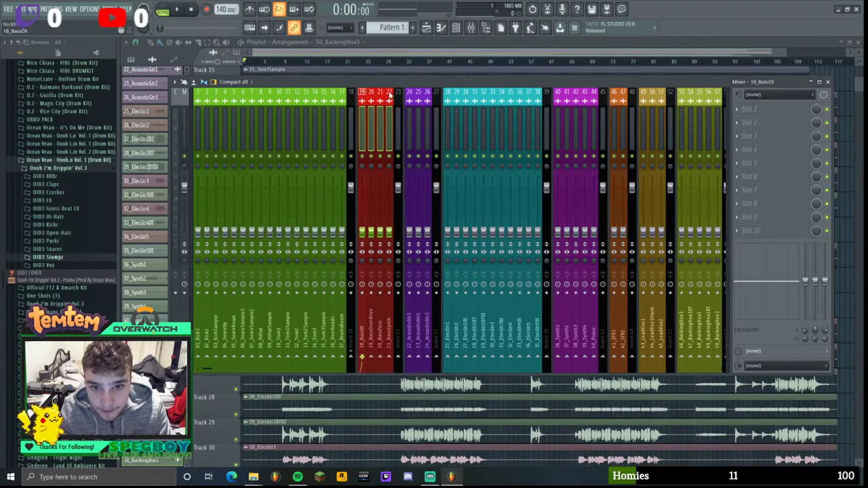
right_click(398, 356)
left_click(422, 369)
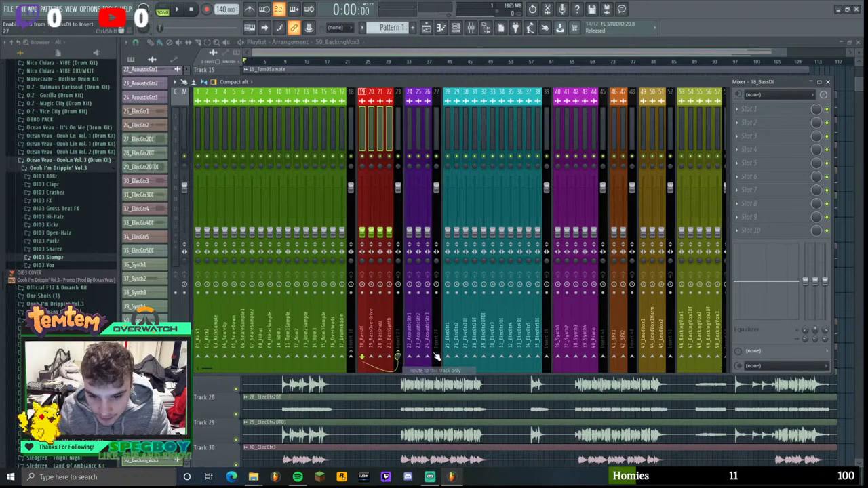
- Route the acoustic guitar mixer tracks 24 to 26 only to insert track 27
left_click_drag(416, 101, 550, 122)
right_click(437, 356)
left_click(451, 370)
- Route the electric guitar tracks 28 to 38 only to insert track 39, and the synth and piano tracks 40 to 44 only to insert 45
right_click(547, 354)
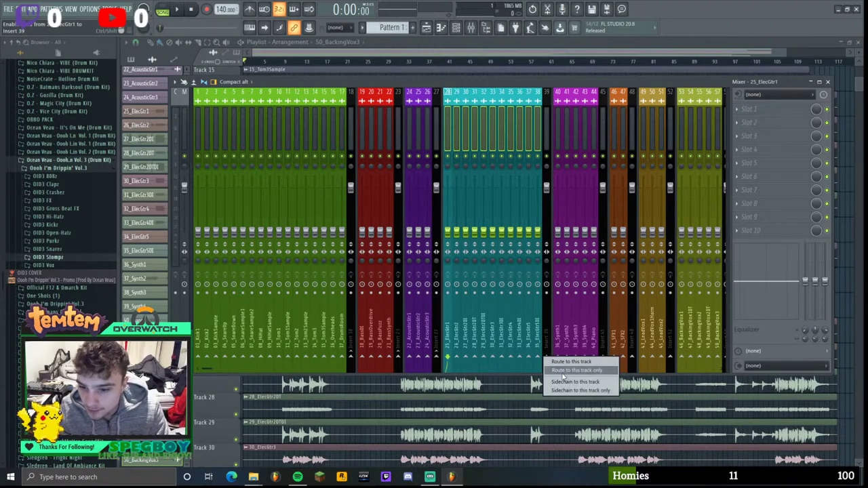
left_click(569, 367)
left_click_drag(560, 111, 592, 115)
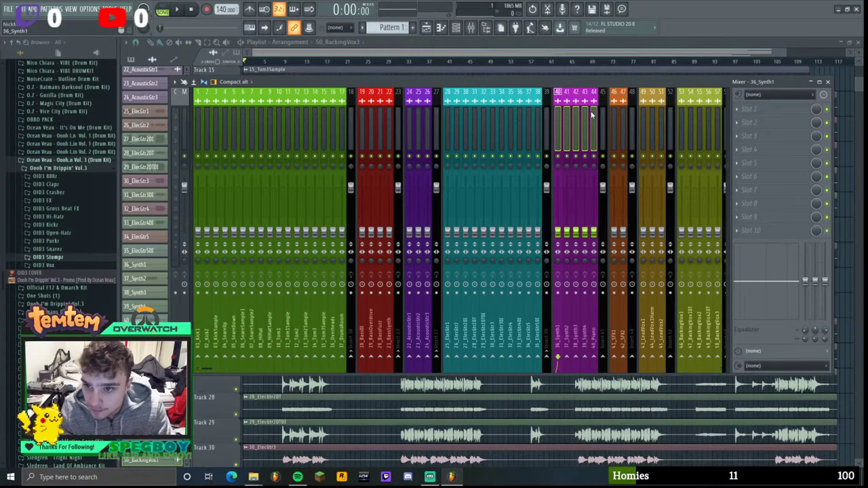
right_click(604, 359)
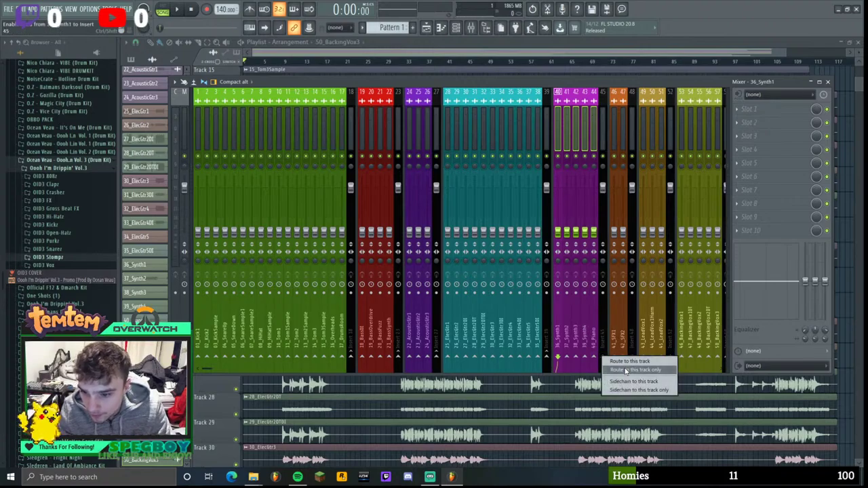
left_click(627, 372)
- Route the SFX tracks 46 and 47 only to insert track 48, and the lead vocal tracks 49 to 51 only to insert 52
left_click_drag(617, 108, 624, 113)
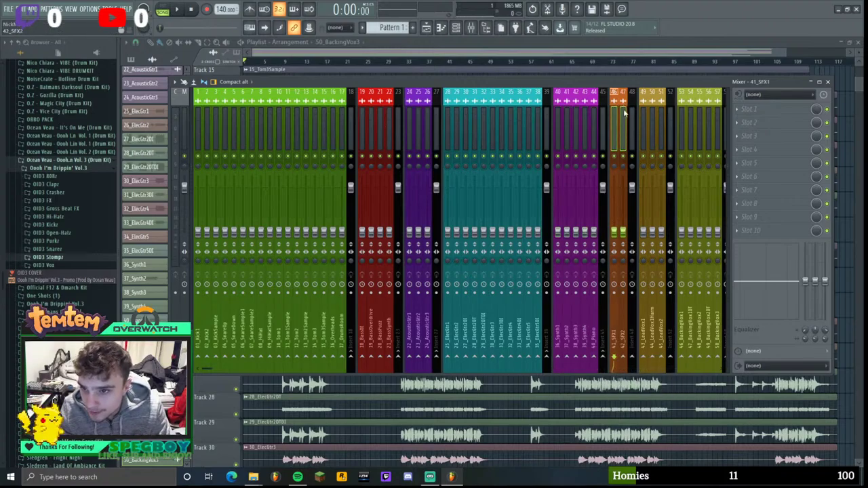
right_click(634, 359)
left_click(652, 370)
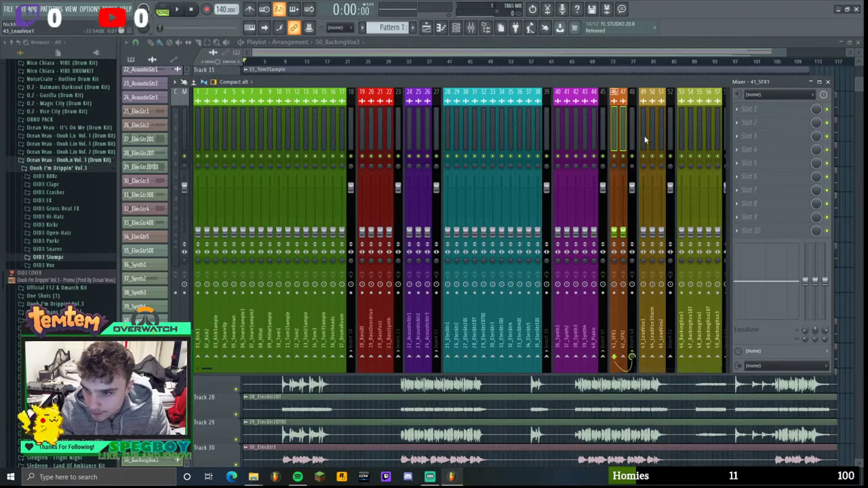
left_click_drag(644, 139, 662, 136)
right_click(670, 357)
left_click(696, 370)
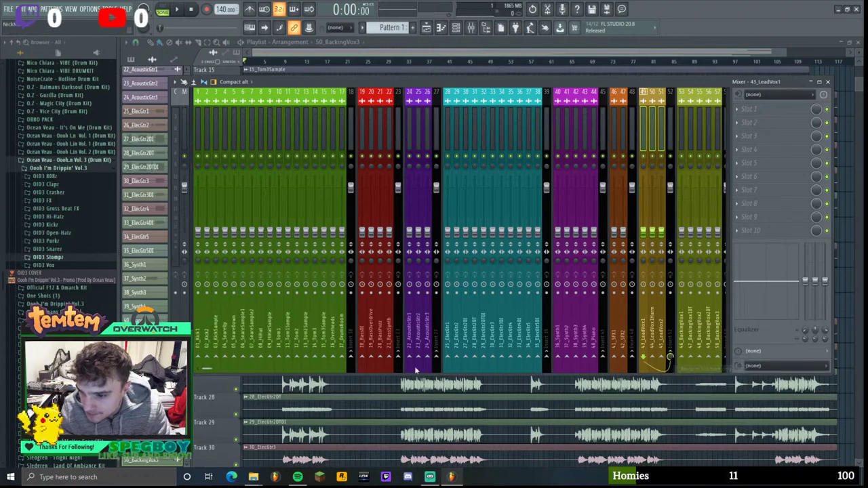
- Route the backing vocal mixer tracks 53 to 57 only to insert track 58
left_click_drag(213, 373, 324, 372)
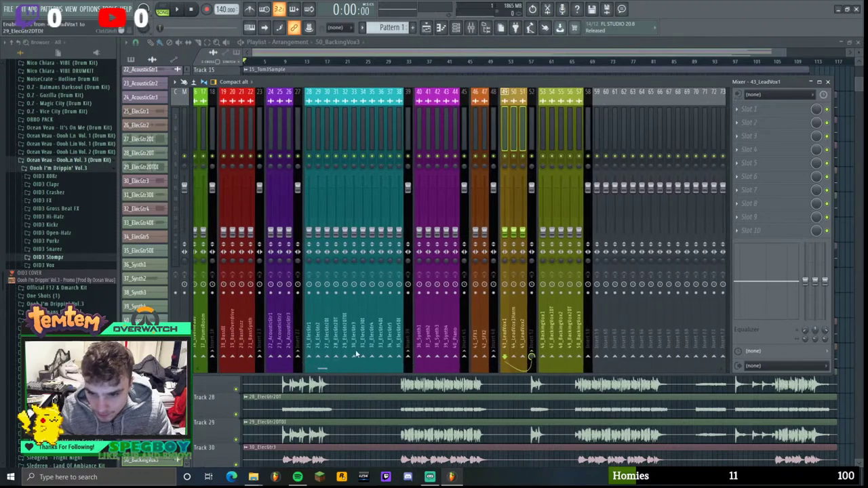
left_click(545, 114)
left_click_drag(545, 114, 579, 122)
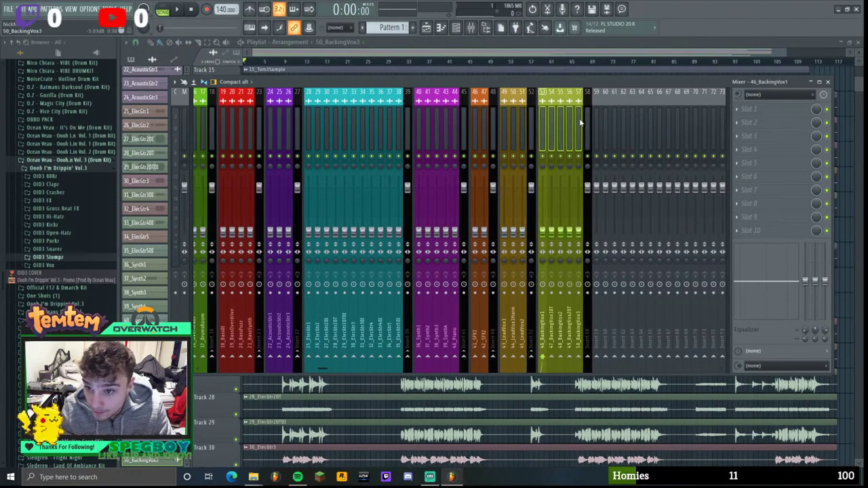
right_click(587, 361)
left_click(611, 370)
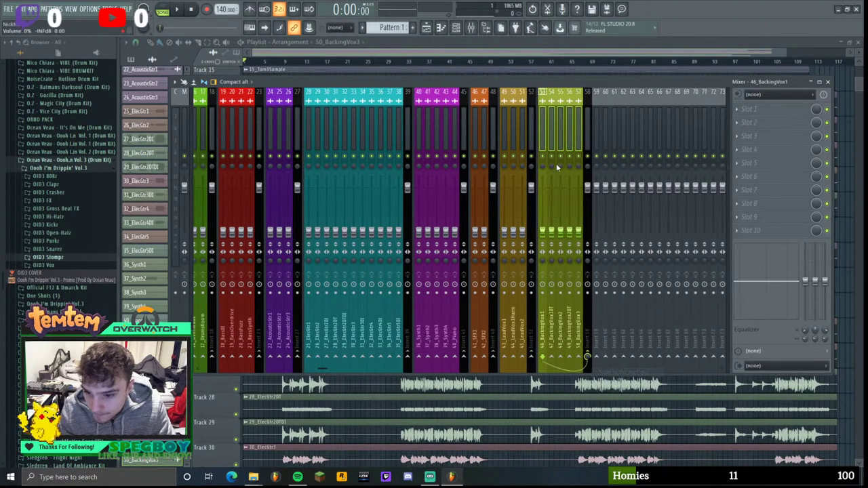
- Route the lead and backing vocal group tracks, inserts 52 and 58, only to insert track 60
left_click(597, 94)
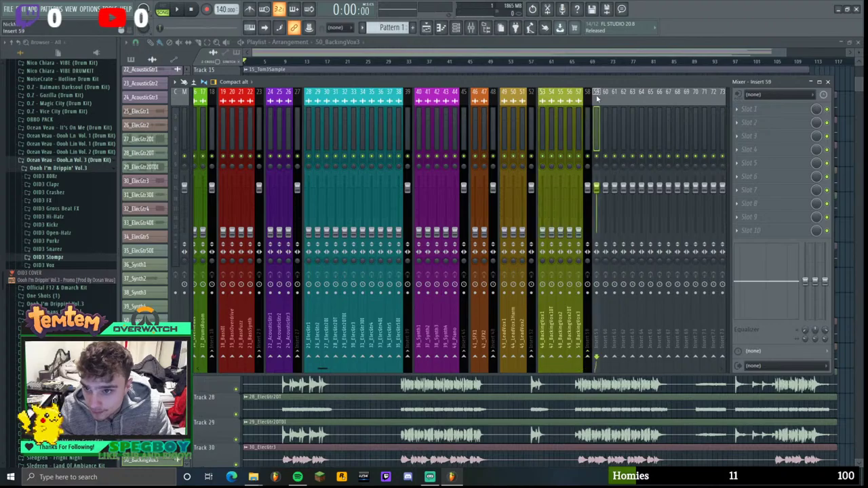
left_click(531, 104)
left_click(589, 105, "ctrl+shift")
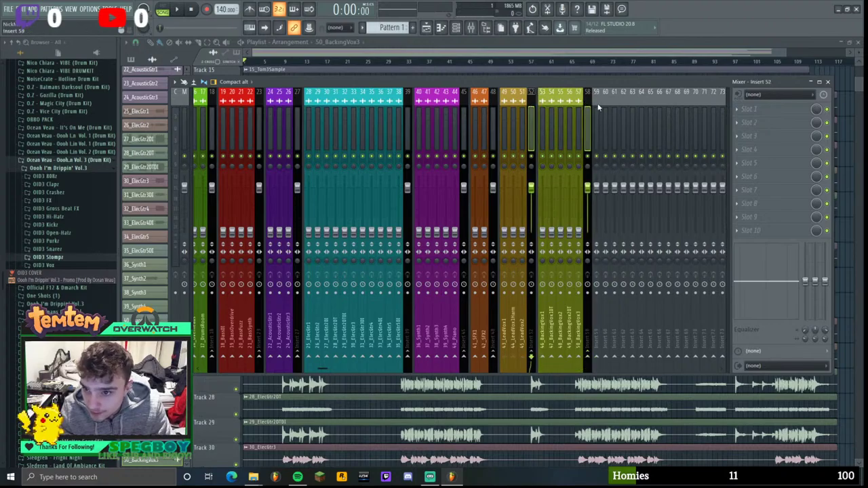
right_click(607, 358)
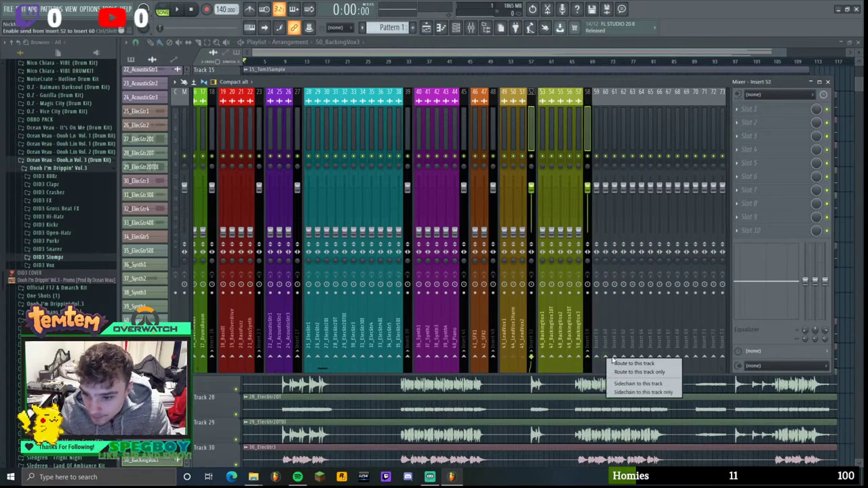
left_click(625, 373)
- Rename insert track 60 as "Vox Master Buss" and color it black
left_click(605, 96)
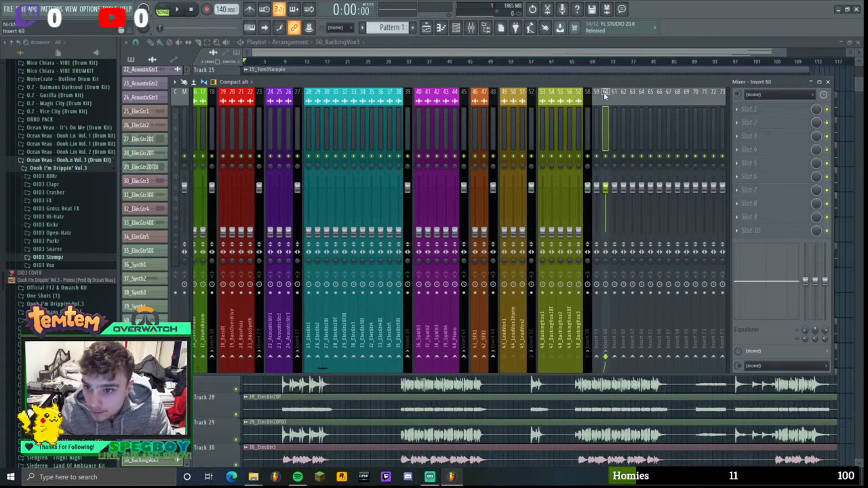
key("F2")
left_click(712, 333)
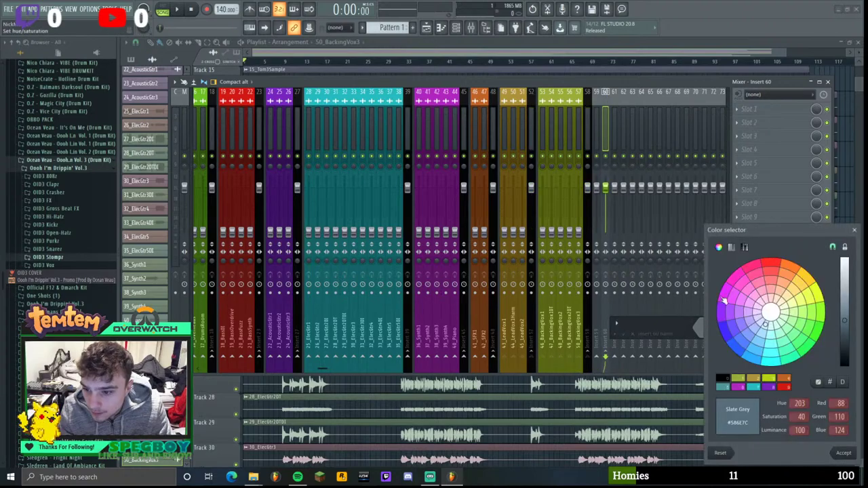
left_click(723, 381)
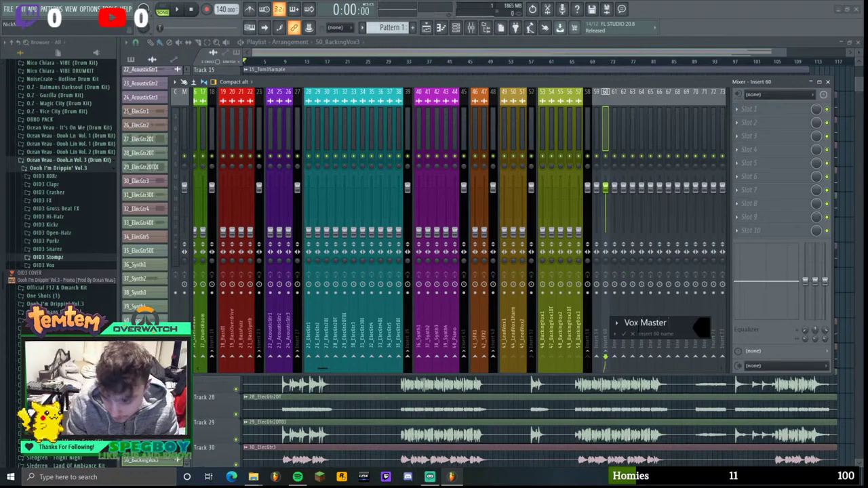
type("Vox Master Buss")
key("Return")
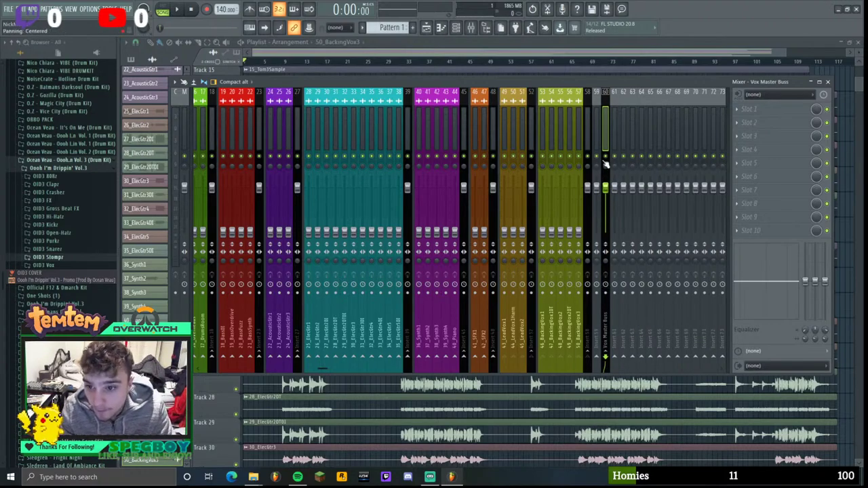
- Rename the backing vocal group track, insert 58, as "Bakcing Vox Buss"
left_click(590, 101)
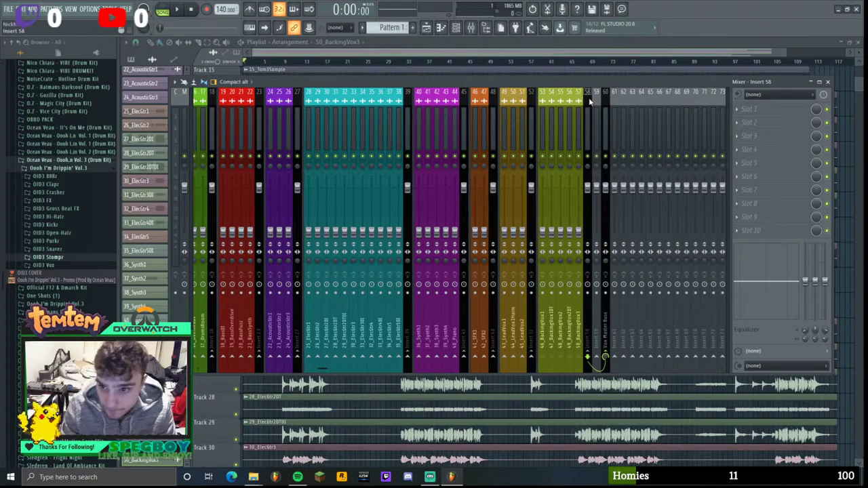
key("F2")
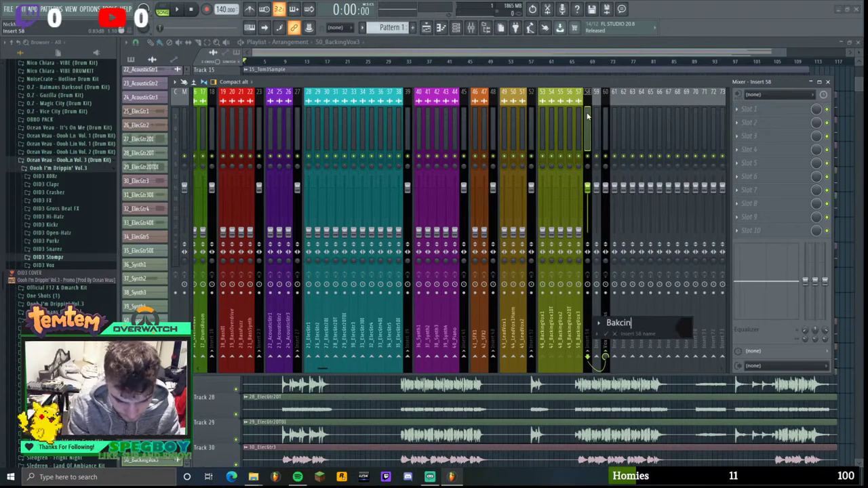
type("Bakcing Vox Bu")
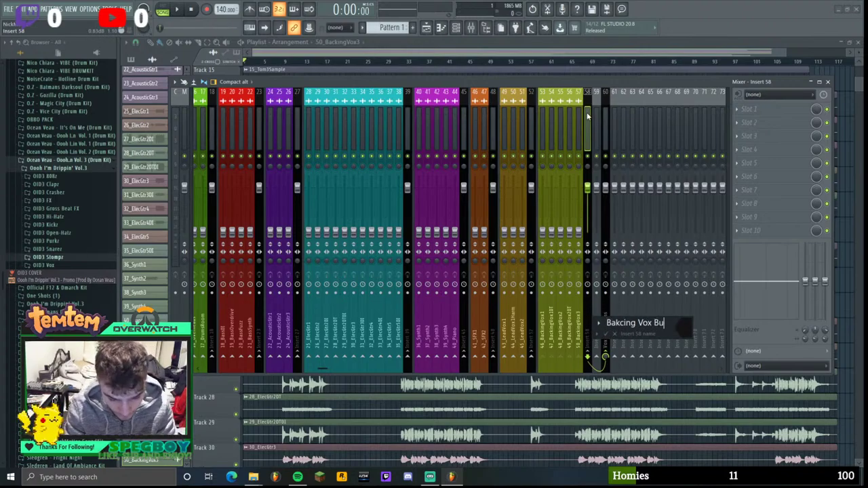
type("ss")
key("Return")
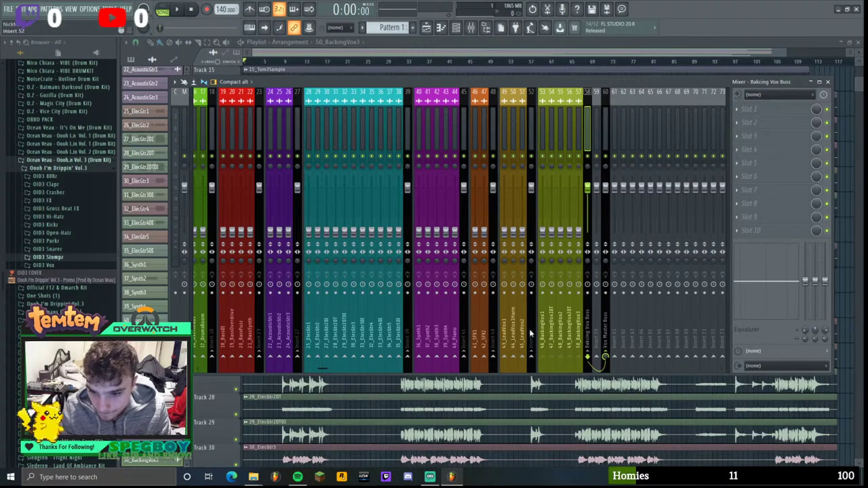
- Rename the lead vocal group track, insert 52, as "Lead Vox Buss"
double_click(532, 127)
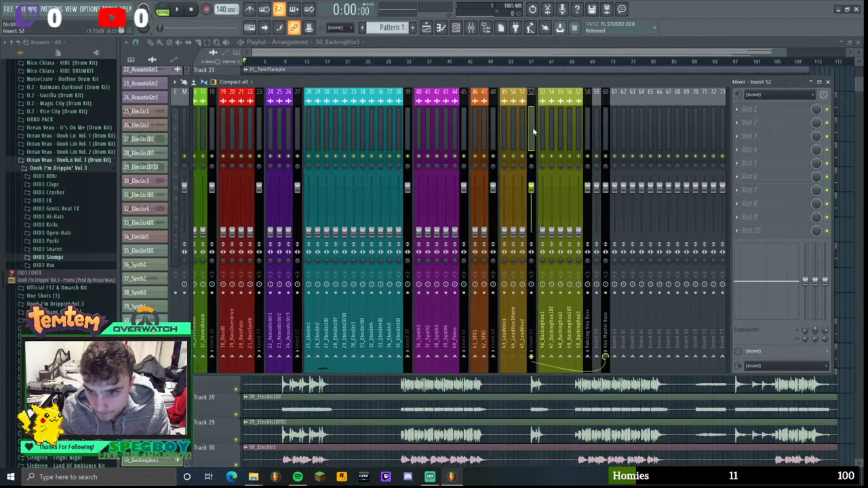
type("Lead Vo")
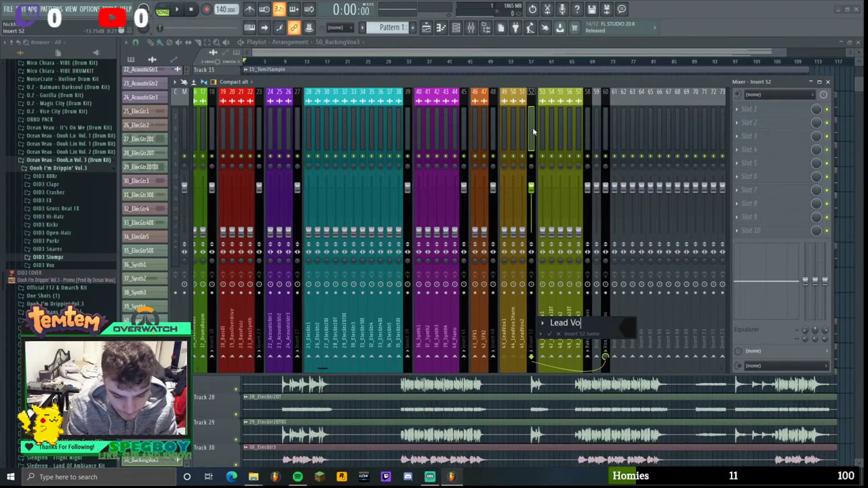
type("x Buss")
key("Return")
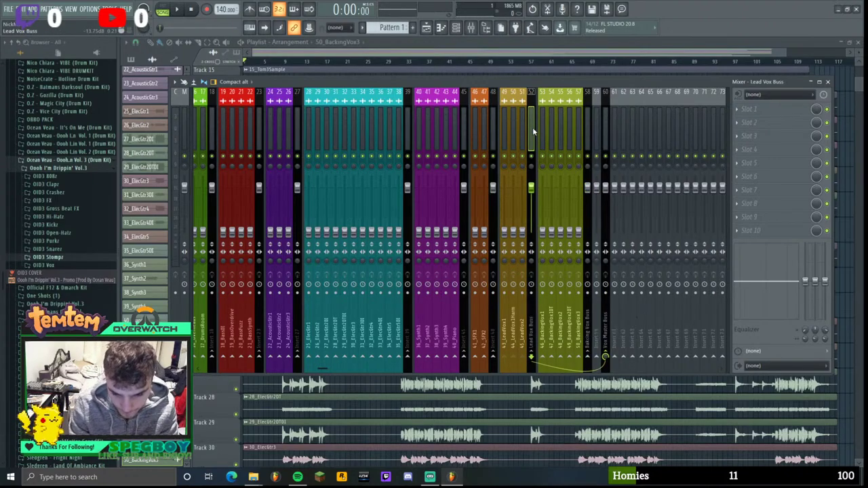
- Rename insert track 48 as "SFX Buss" and insert track 45 as "Synth Buss"
left_click(494, 120)
double_click(495, 121)
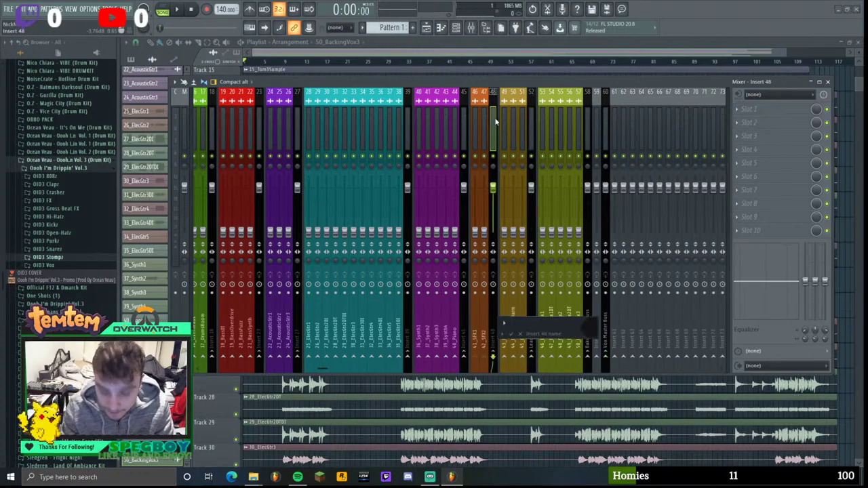
type("SFX Buss")
key("Return")
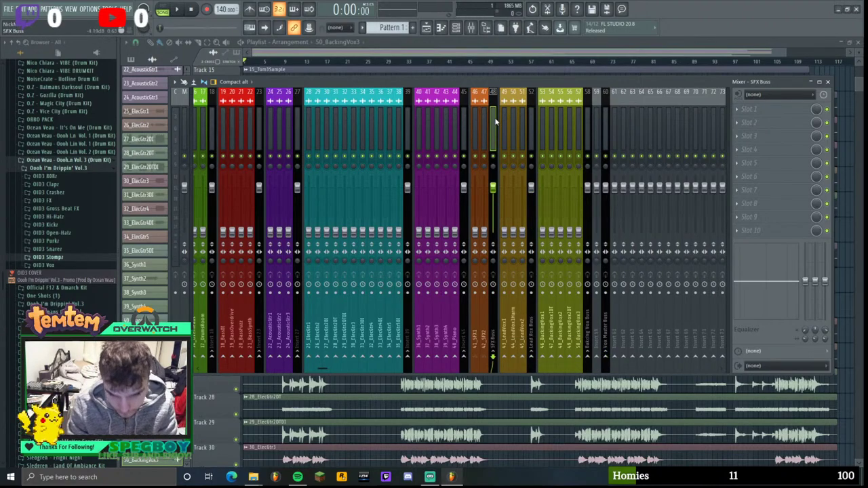
double_click(465, 120)
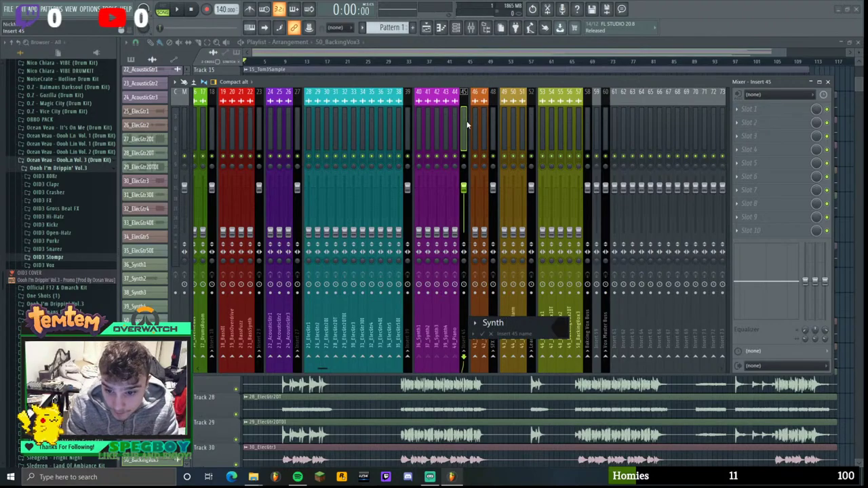
type("Synth Buss")
key("Return")
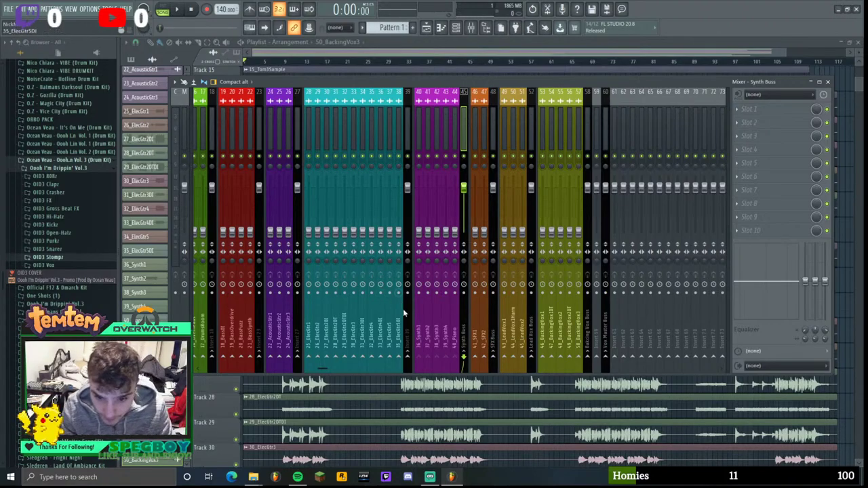
- Rename insert track 39 as "Elec Guitar Buss" and insert track 27 as "Acoustic Guitar Buss"
double_click(410, 136)
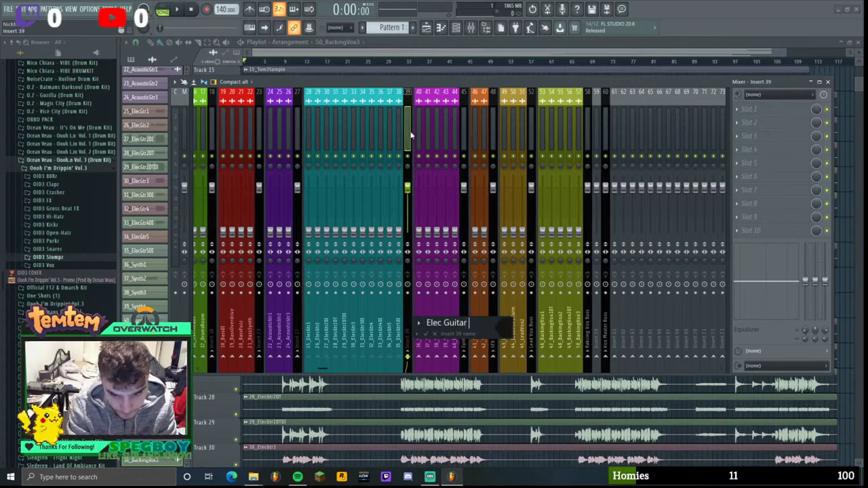
type("Elec Guitar Buss")
key("Return")
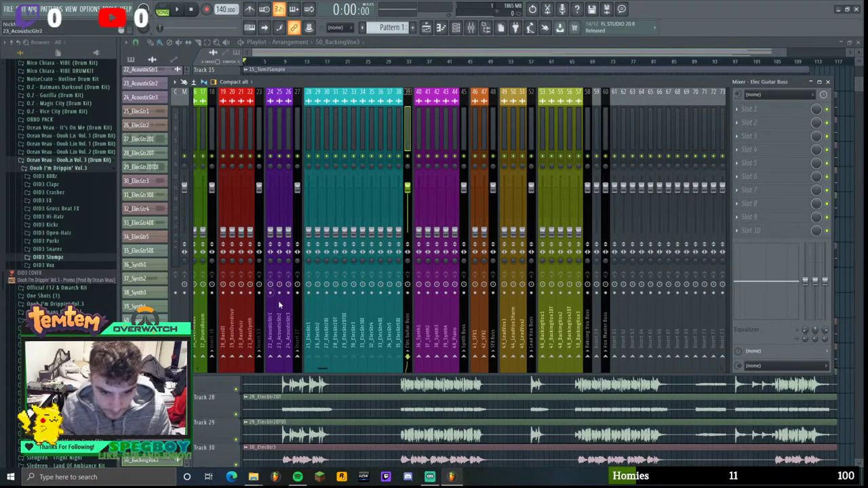
double_click(301, 330)
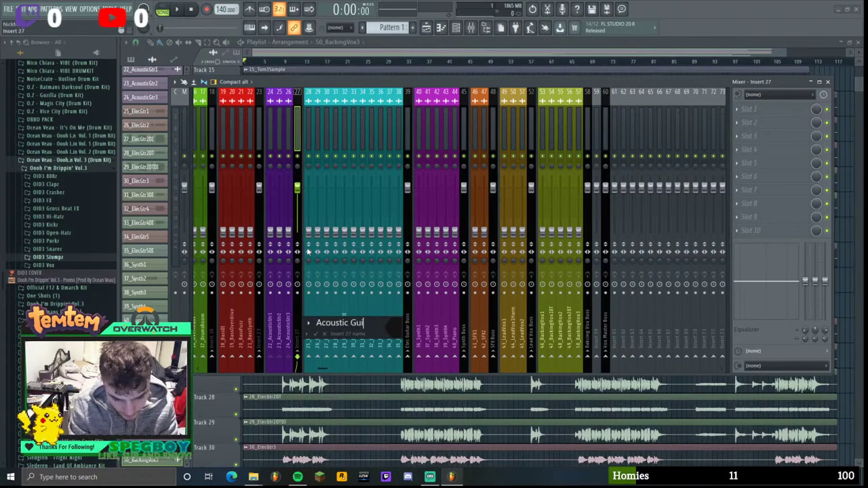
type("Acoustic Guitar Buss")
key("Return")
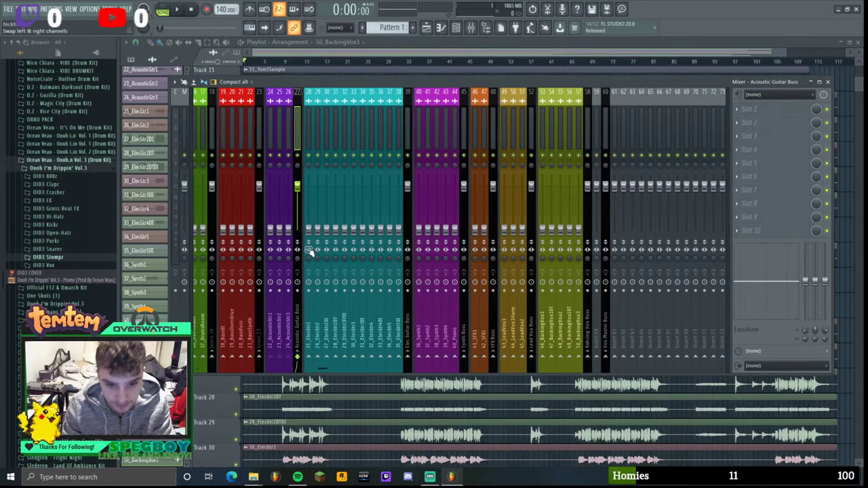
- Rename the bass group track, insert 23, as "Bass Bass"
left_click(258, 131)
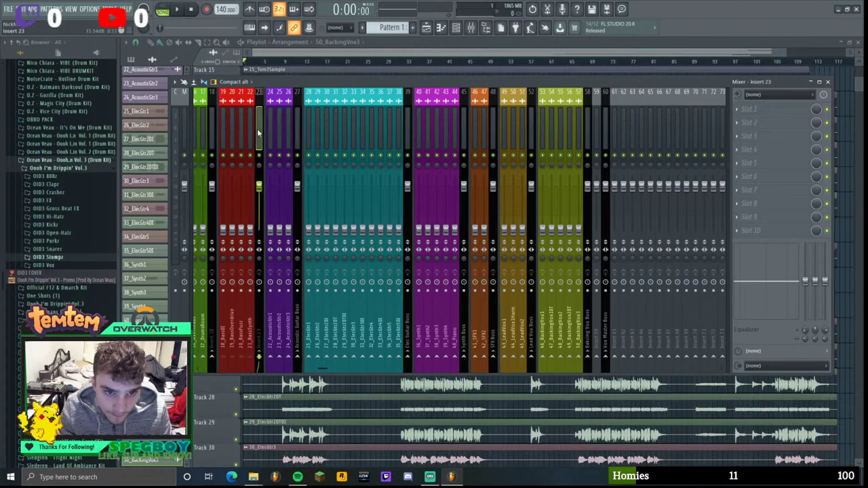
key("F2")
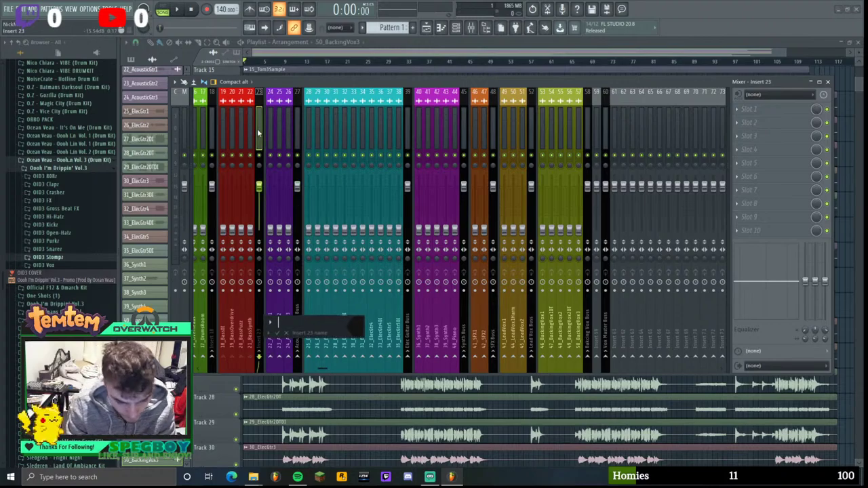
key("Escape")
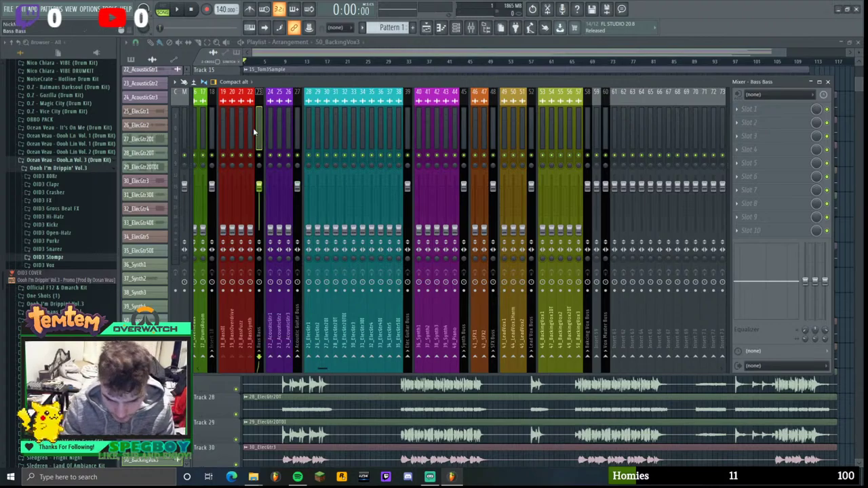
scroll(324, 369, "up", 5)
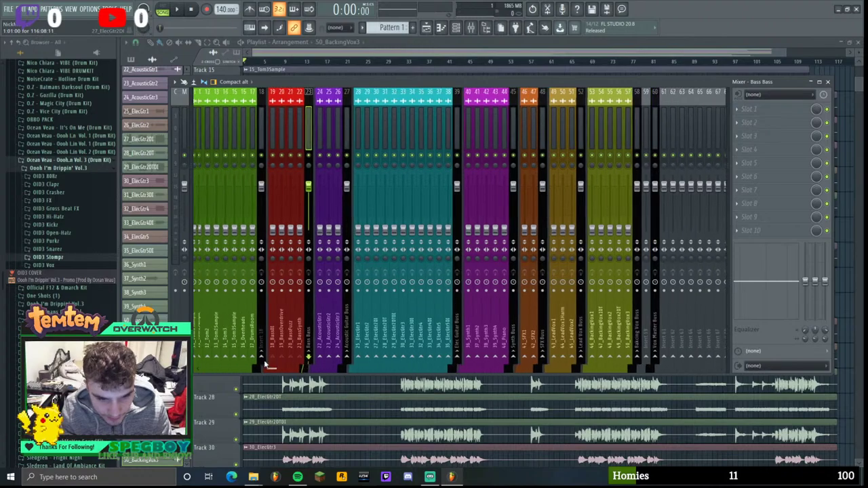
- Rename the drum group track, insert 18, as "Drum Buss"
left_click(326, 123)
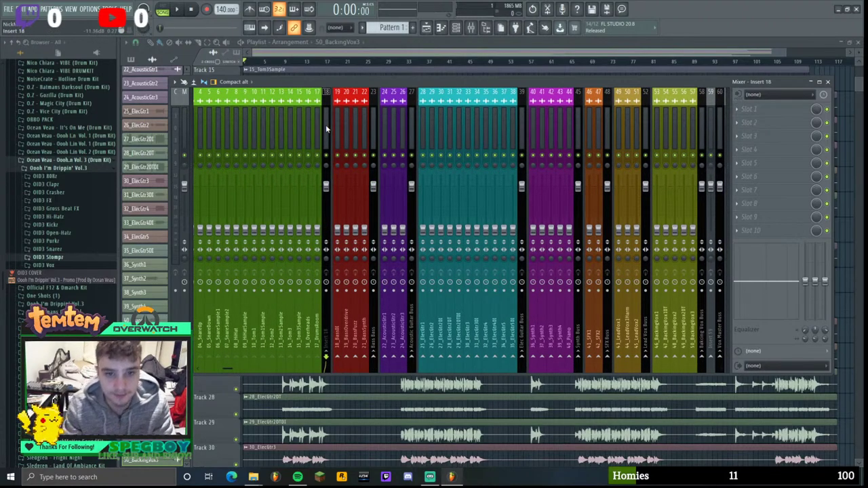
key("F2")
type("Drum Buses")
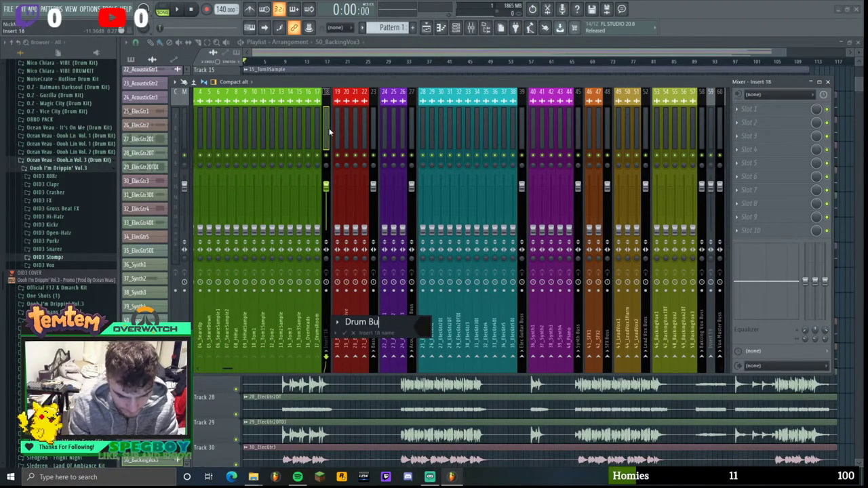
key("BackSpace")
key("BackSpace")
key("Return")
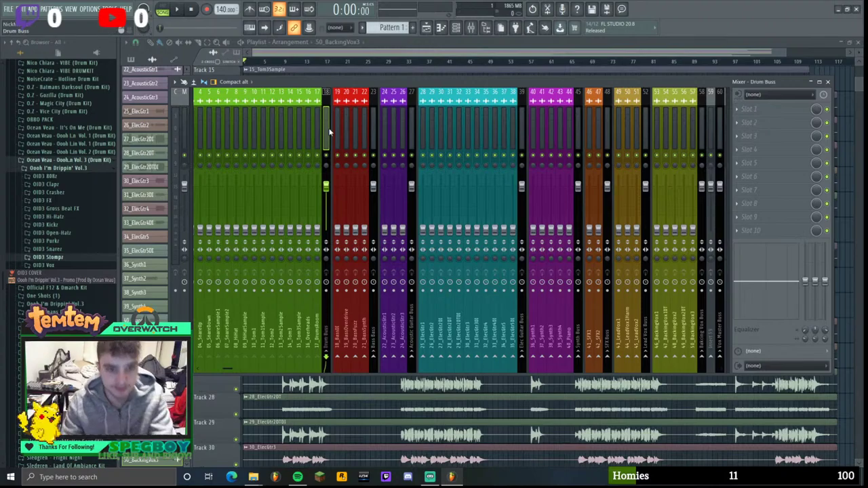
- Set the playback position to the first kick hits near bar 8, keeping the mixer placed over the playlist
left_click_drag(228, 368, 196, 360)
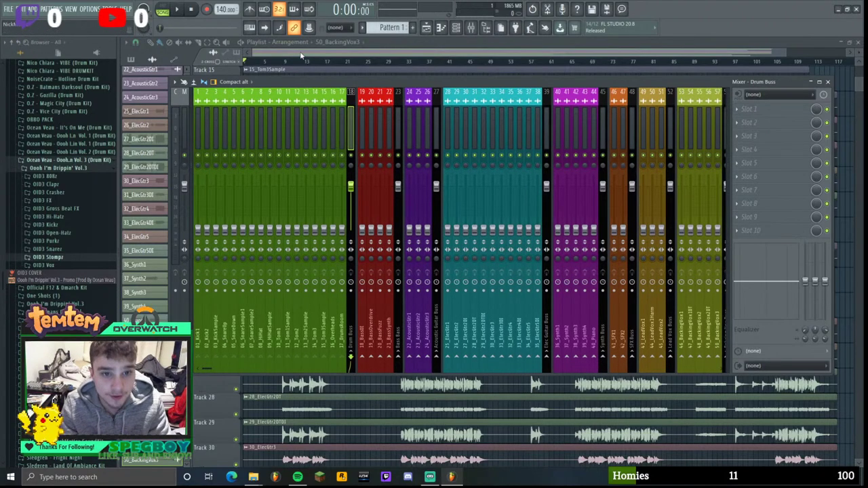
left_click_drag(277, 80, 240, 234)
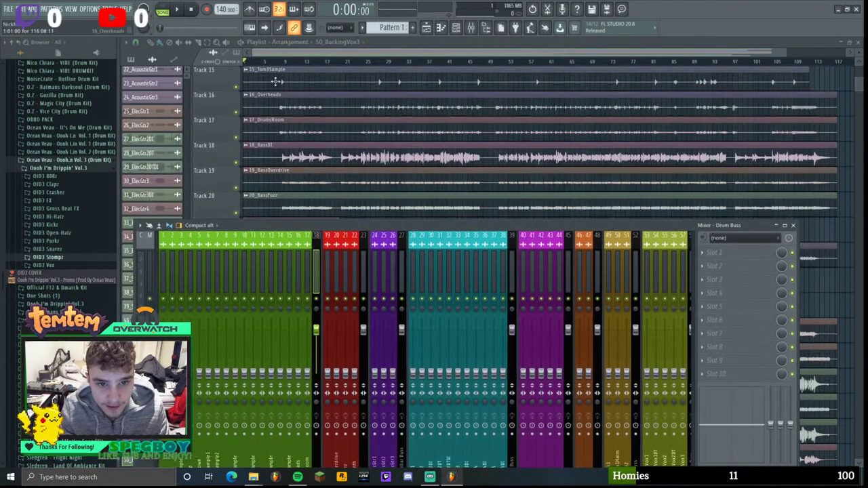
left_click_drag(276, 61, 280, 61)
scroll(267, 153, "up", 6)
scroll(271, 151, "up", 1)
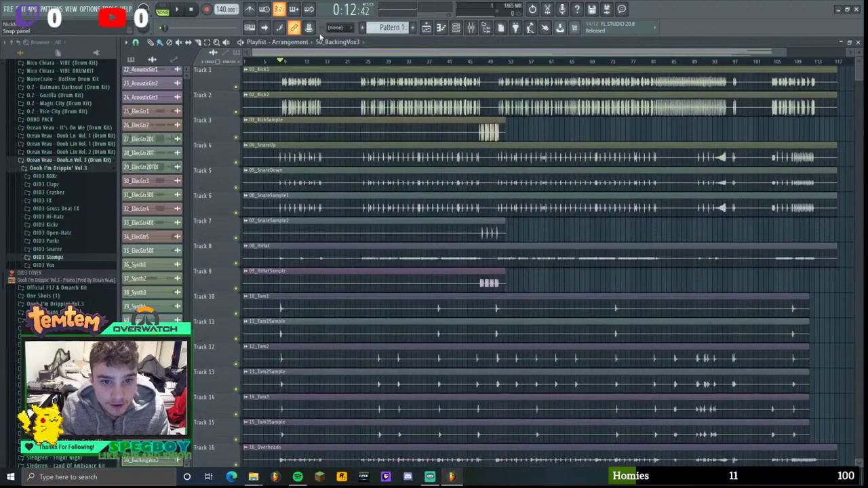
left_click(470, 28)
left_click_drag(378, 223, 400, 141)
- Play the song and balance the 01_Kick1 and 02_Kick2 volumes against each other, with 02_Kick2 at about -10.4 dB
left_click(186, 290)
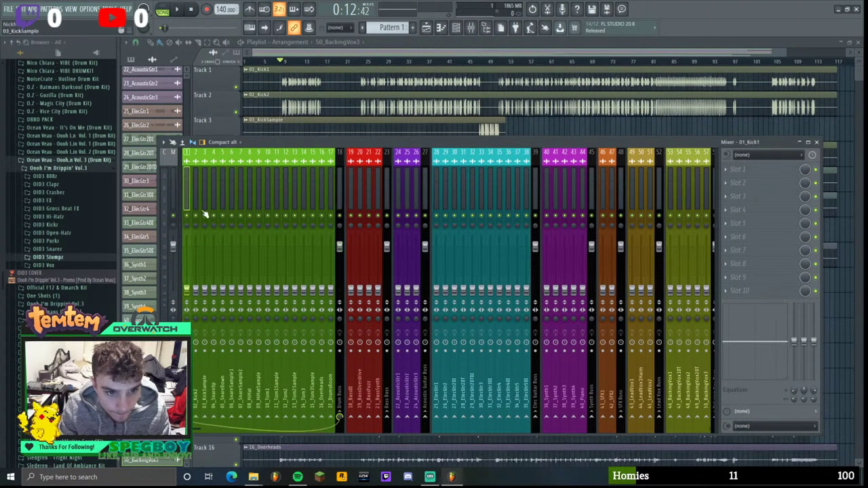
left_click_drag(186, 290, 189, 299)
scroll(191, 276, "up", 6)
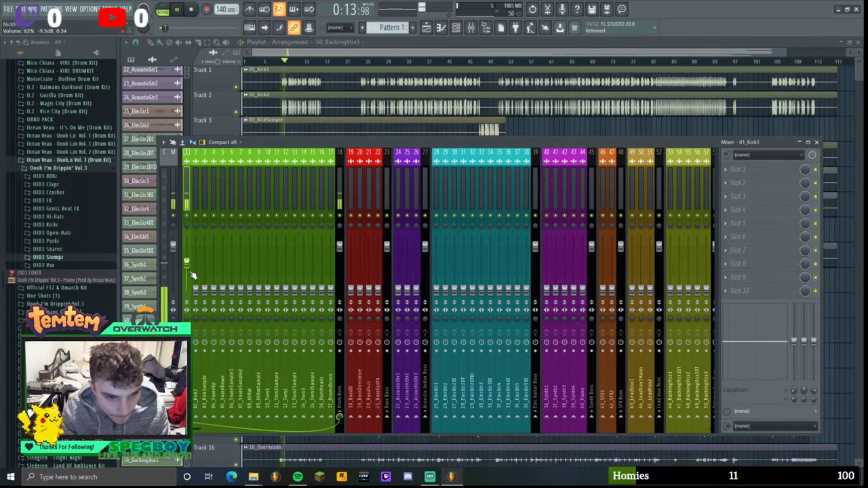
scroll(196, 278, "up", 5)
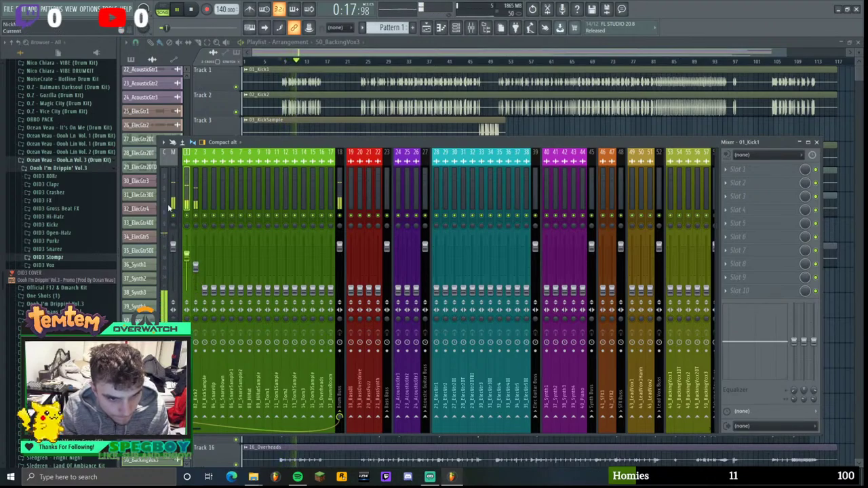
left_click(179, 225)
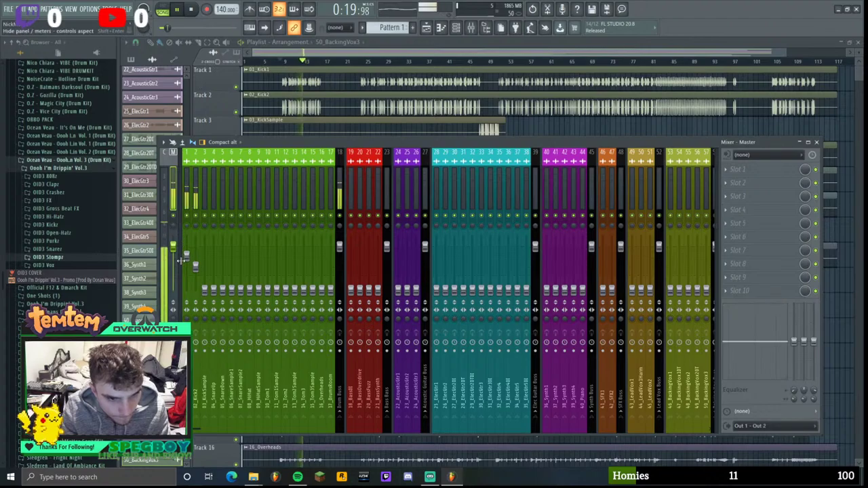
scroll(187, 262, "down", 1)
scroll(195, 267, "down", 3)
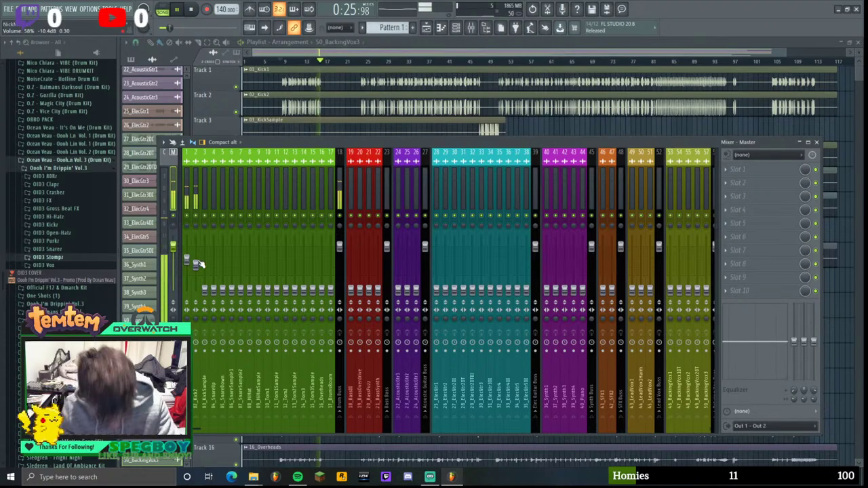
scroll(189, 266, "up", 2)
- Replay from the first kick hits with only the two kick tracks soloed and narrow the stereo separation of 02_Kick2
key("space")
key("space")
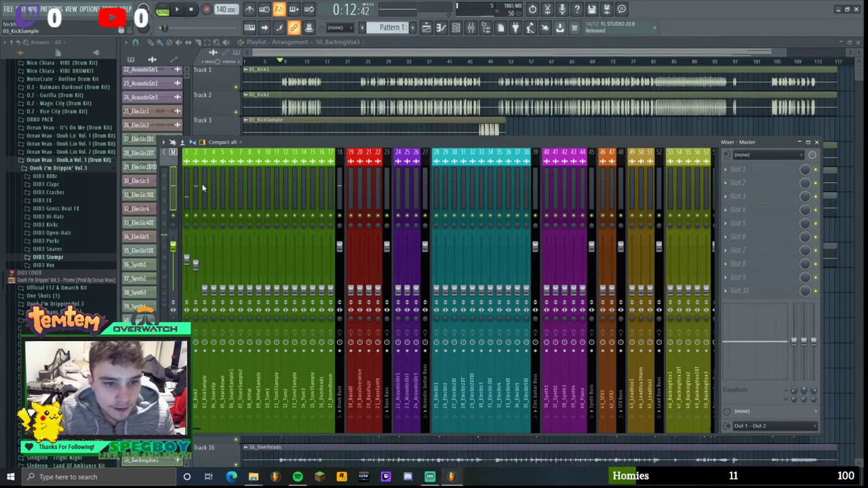
right_click(195, 216)
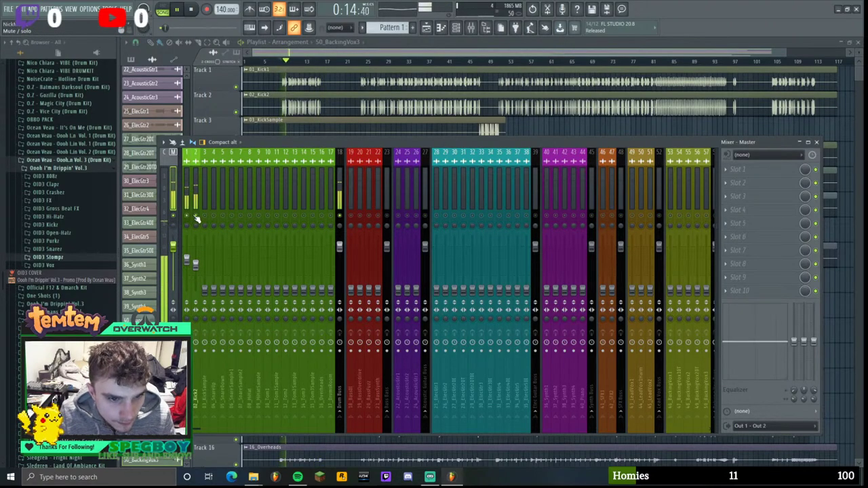
left_click(197, 218)
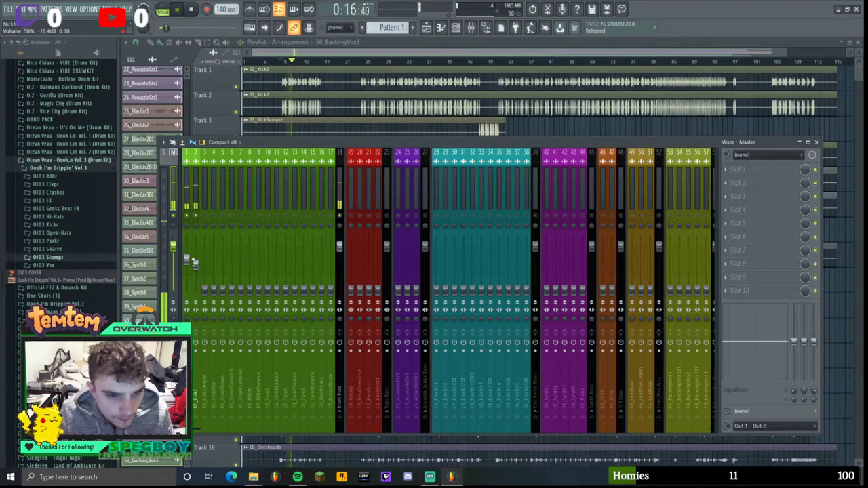
left_click_drag(198, 322, 198, 298)
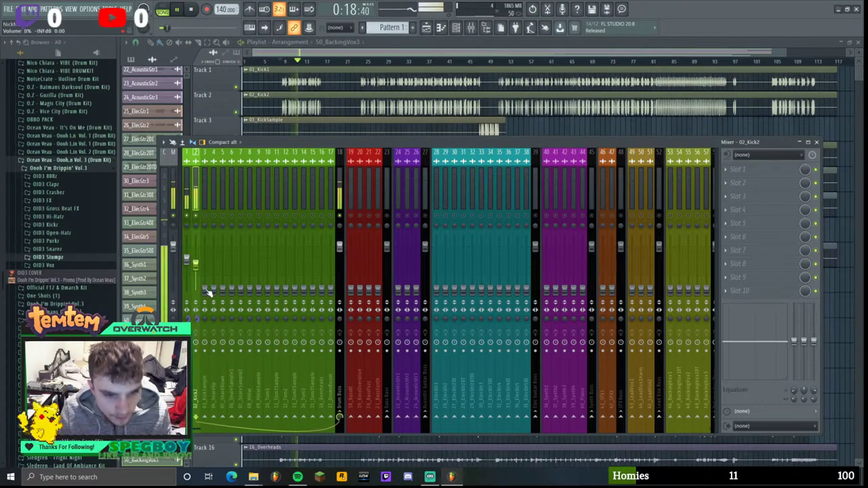
- Raise the 03_KickSample volume to about -9.3 dB and take the kick tracks out of solo
scroll(207, 284, "up", 8)
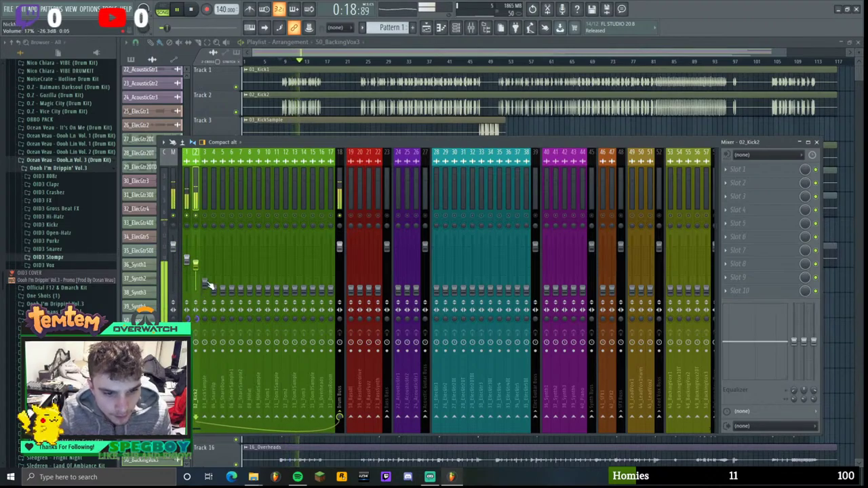
right_click(205, 216)
scroll(206, 267, "up", 2)
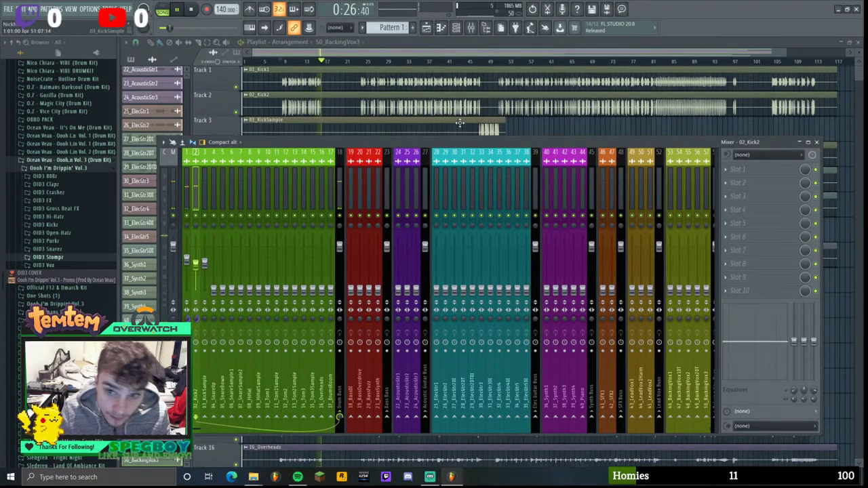
- Play the section around bar 47 where the kick sample enters and lower the 03_KickSample volume slightly
left_click(487, 61)
left_click_drag(488, 61, 471, 63)
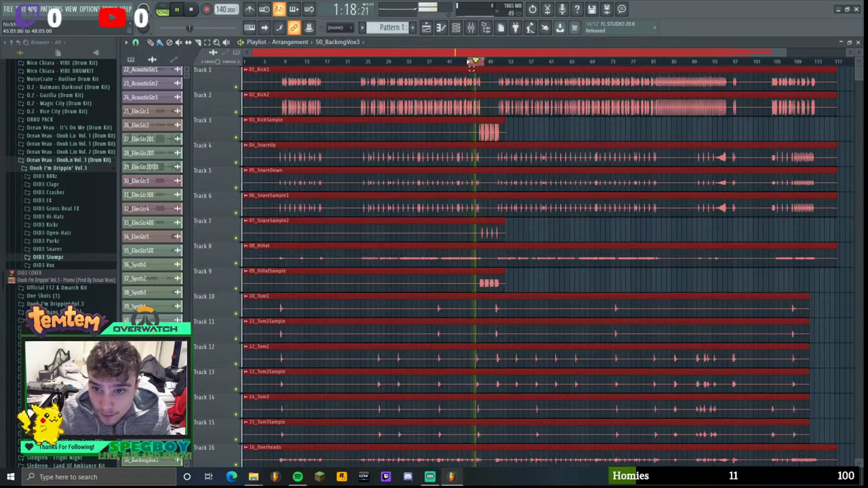
double_click(471, 62)
left_click(479, 63)
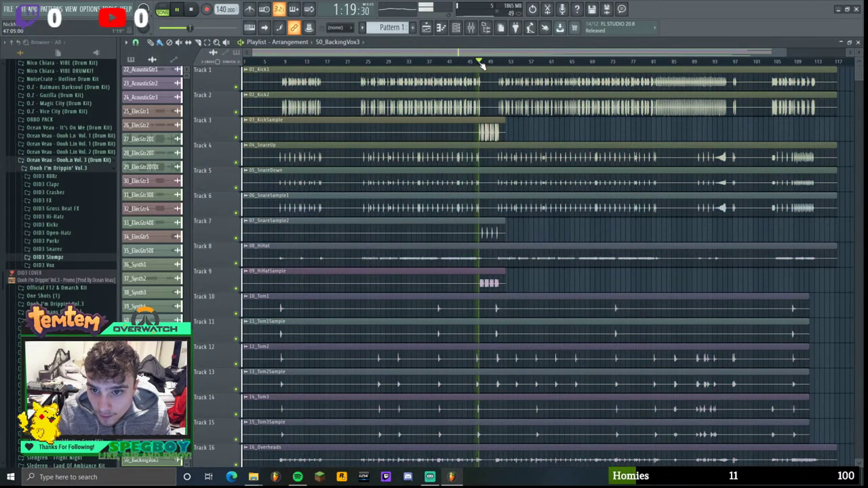
left_click(472, 28)
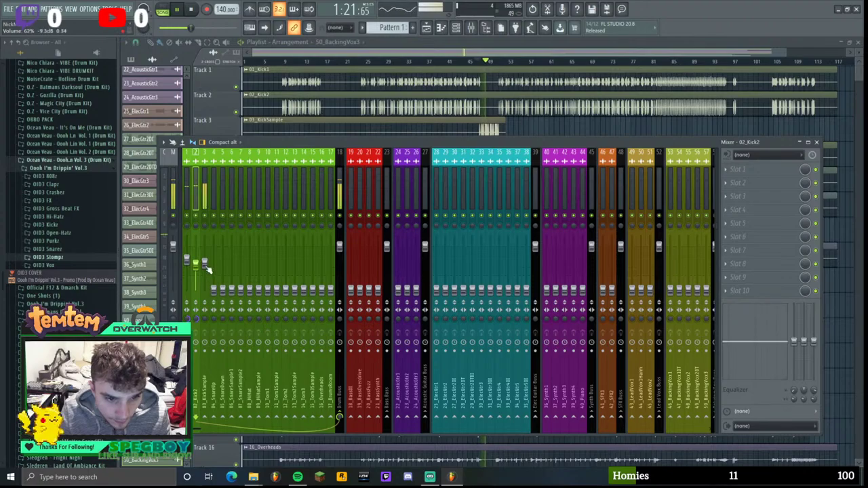
left_click_drag(203, 268, 205, 269)
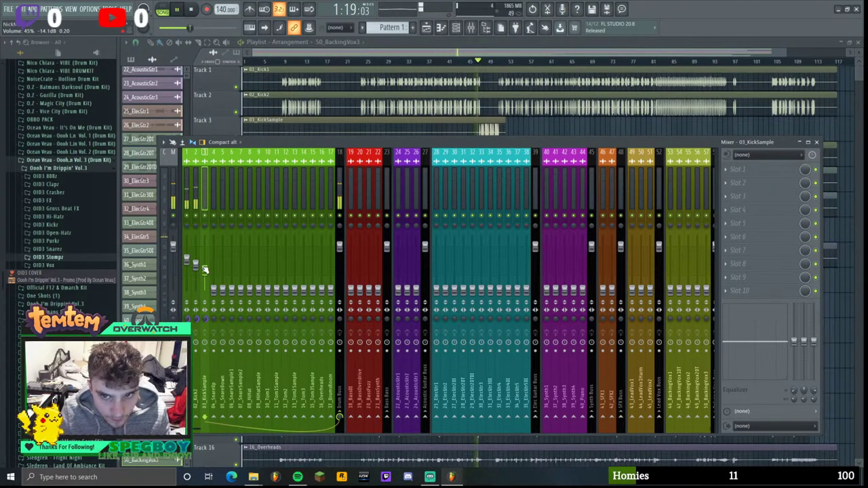
left_click_drag(205, 269, 207, 267)
- Bring up the 04_SnareUp volume to about -10.4 dB, checking it briefly against the kicks
key("space")
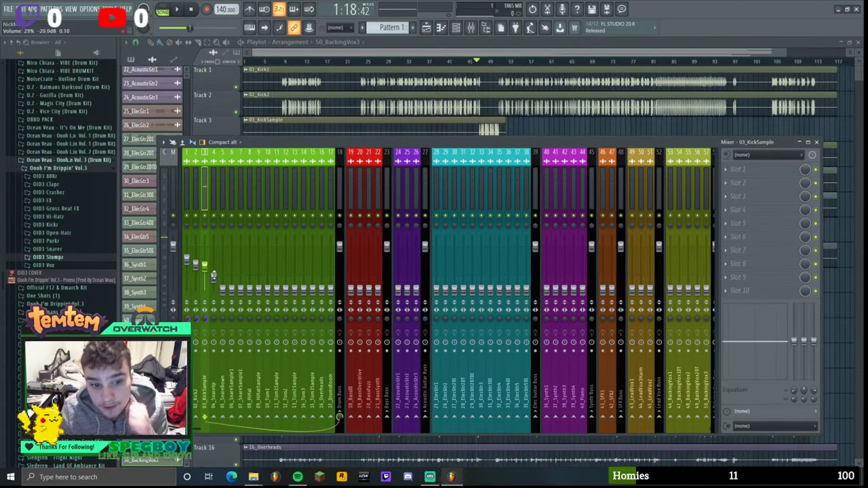
key("space")
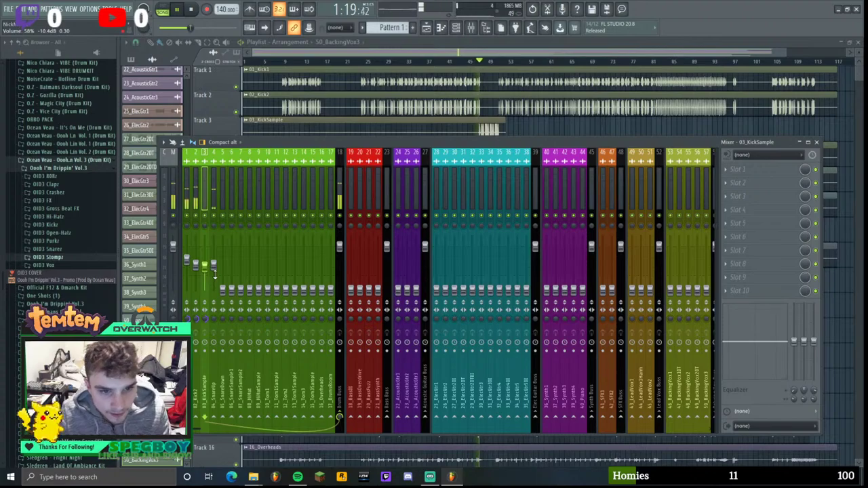
key("space")
- Play from the first drum entry near bar 8, bring in 05_SnareDown at about 50% volume and raise it together with 04_SnareUp
left_click(329, 61)
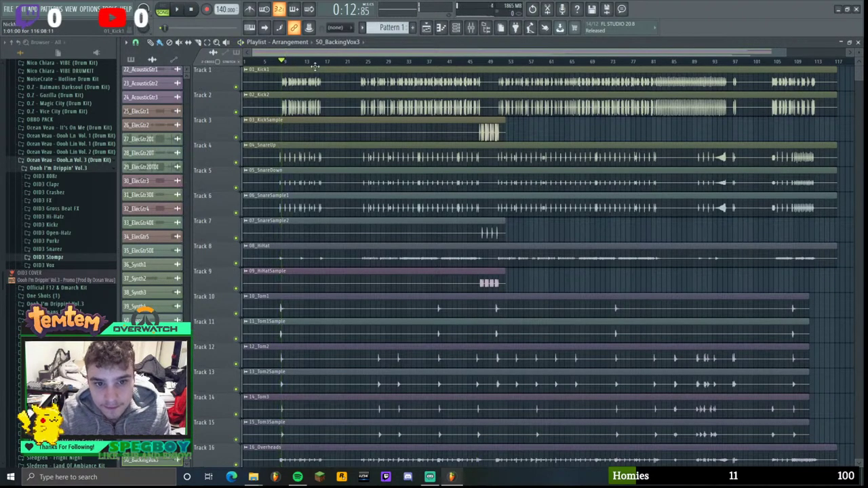
left_click(281, 61)
key("space")
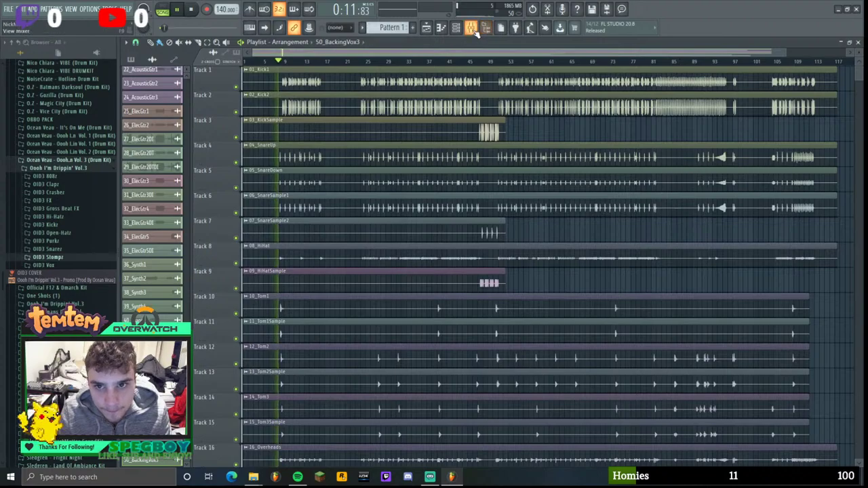
key("F9")
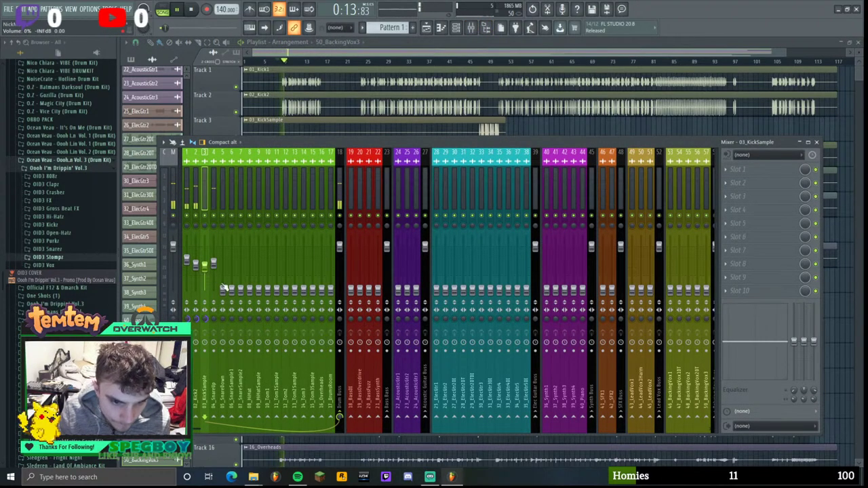
scroll(223, 285, "up", 8)
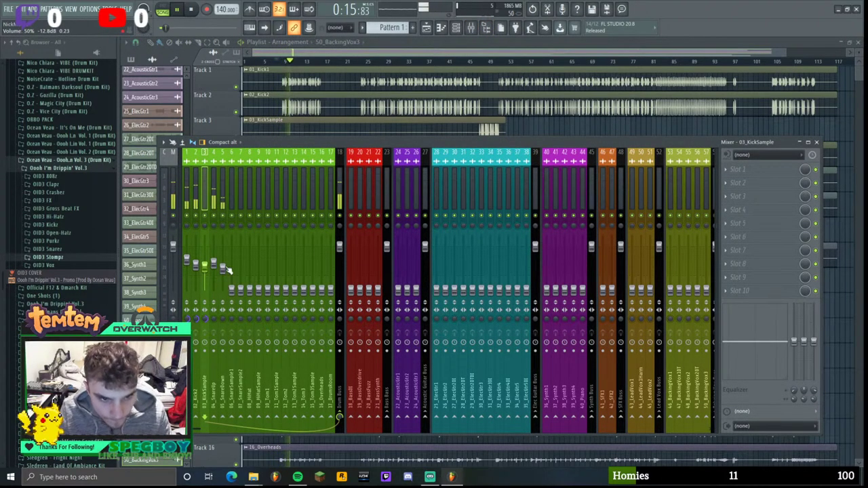
left_click(214, 270)
scroll(217, 271, "up", 2)
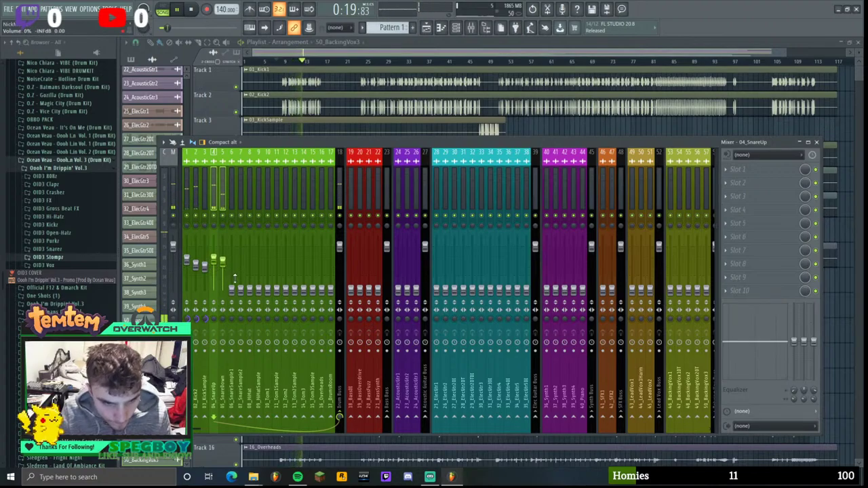
- Raise the 06_SnareSample1 volume to about 50% and bring 07_SnareSample2 up to a similar level
scroll(234, 285, "up", 4)
scroll(235, 288, "up", 3)
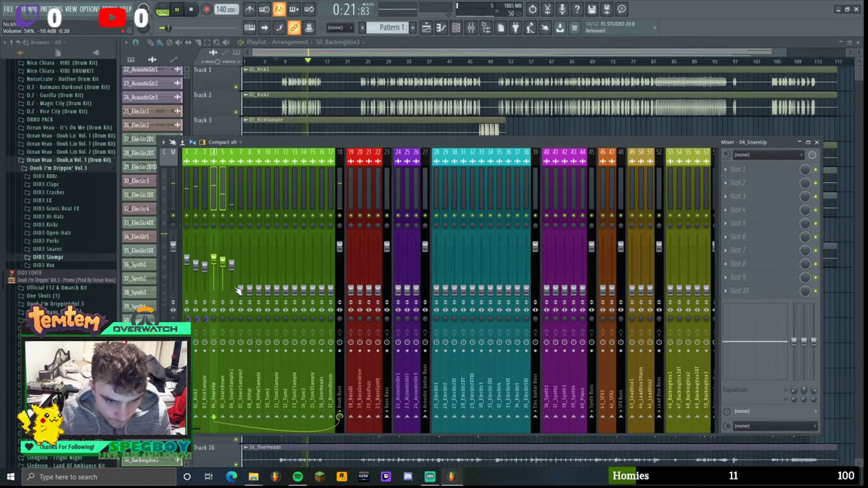
scroll(232, 262, "down", 2)
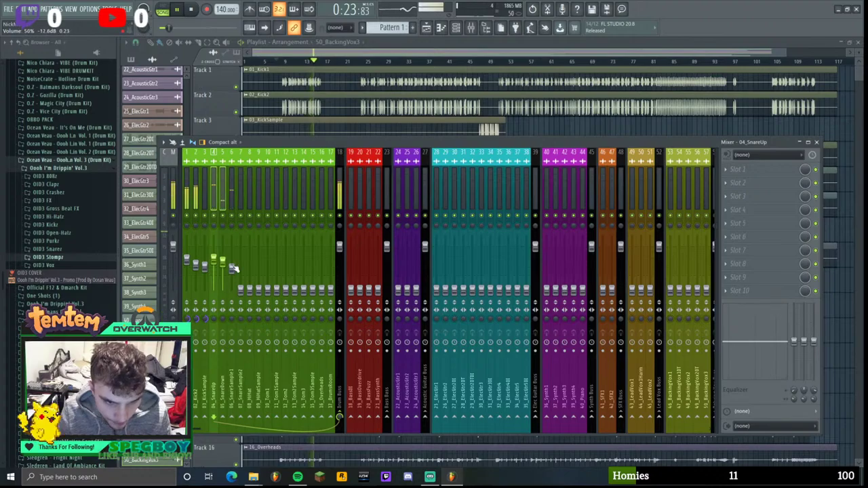
scroll(243, 289, "up", 4)
scroll(243, 288, "up", 2)
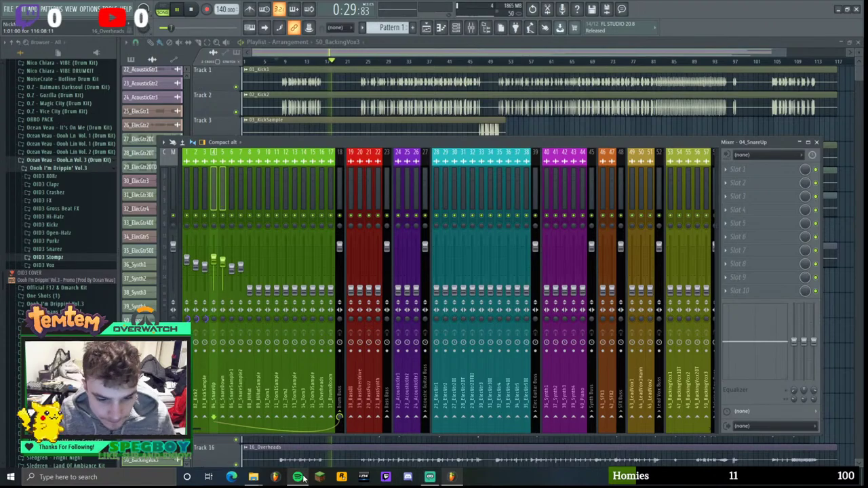
left_click(429, 476)
left_click(429, 476)
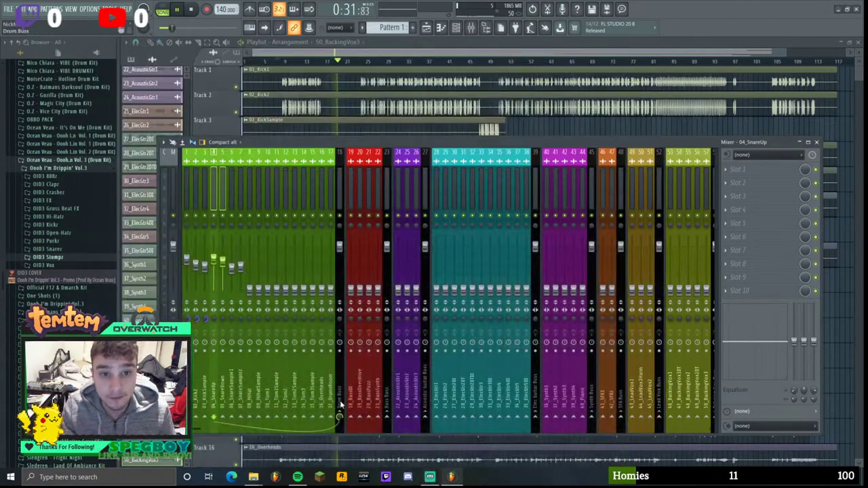
left_click(278, 135)
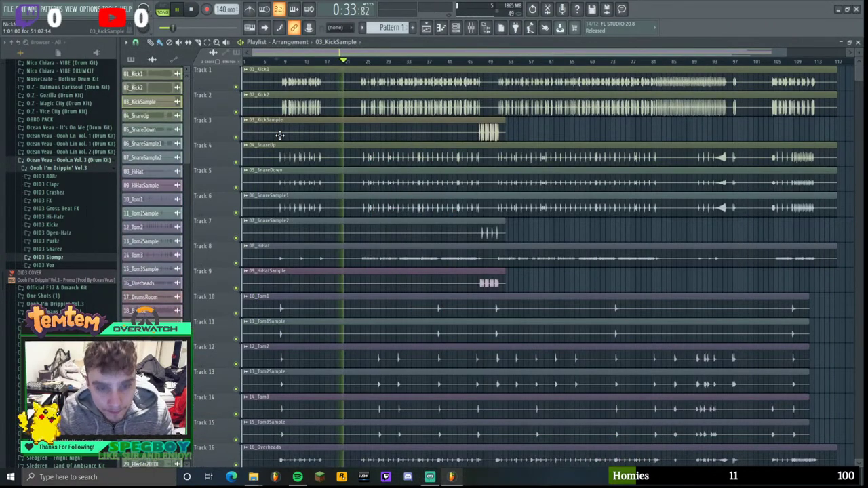
key("F9")
- Play from the first drum entry near bar 8 and raise 08_HiHat to about the 04_SnareUp level, bringing 09_HiHatSample slightly lower
left_click_drag(323, 148, 328, 132)
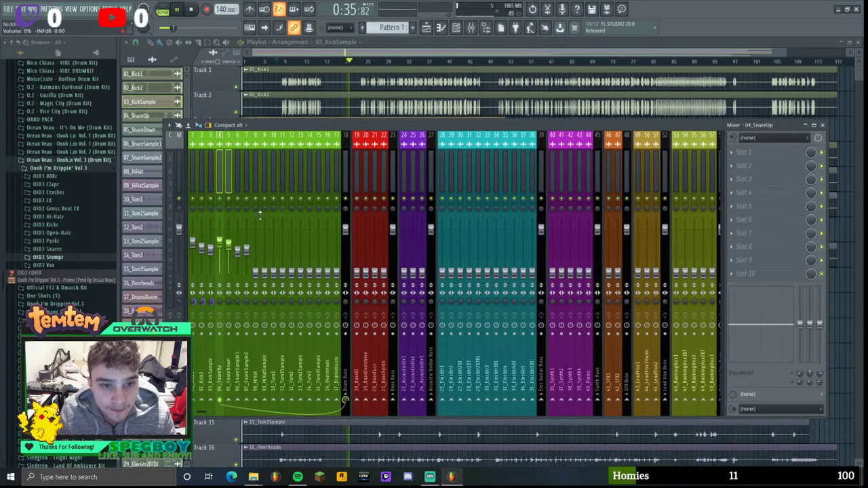
key("space")
left_click(255, 177)
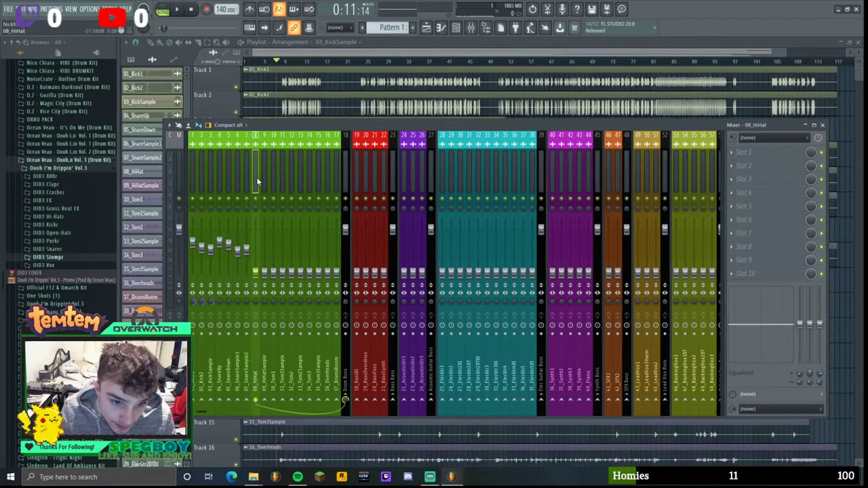
key("space")
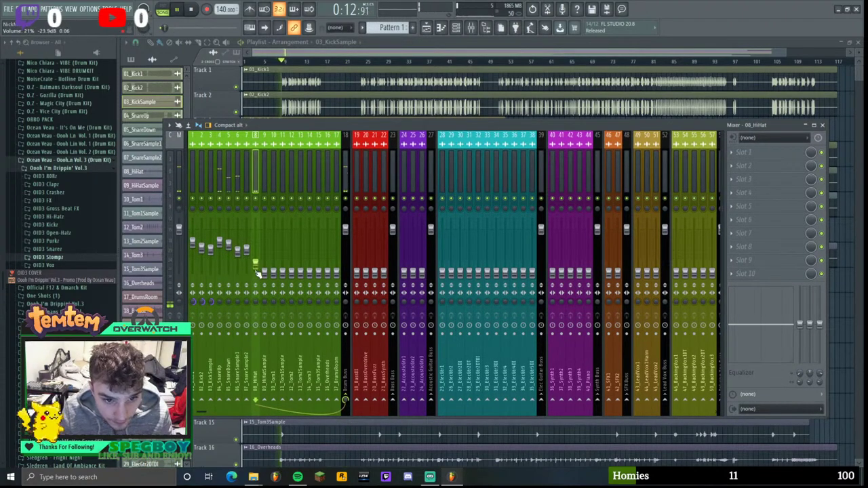
scroll(258, 272, "up", 5)
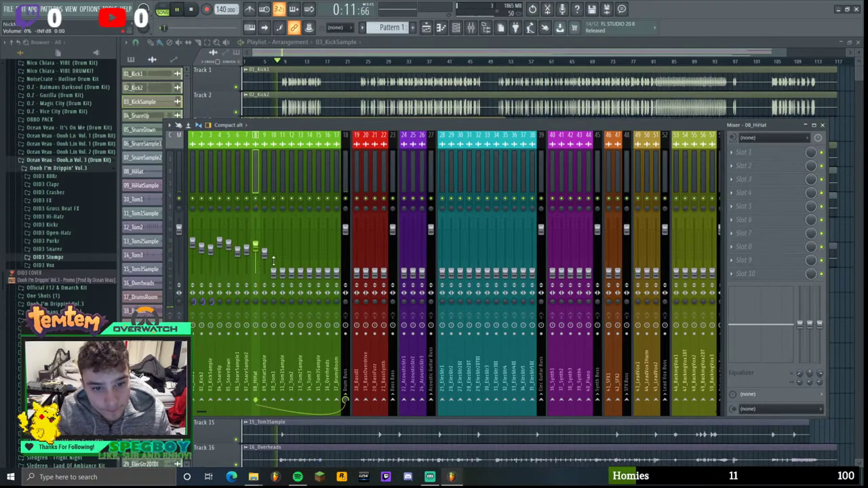
- Play from about bar 47 where the hi-hat sample enters and set the 09_HiHatSample volume to about 37%
left_click_drag(316, 125, 315, 347)
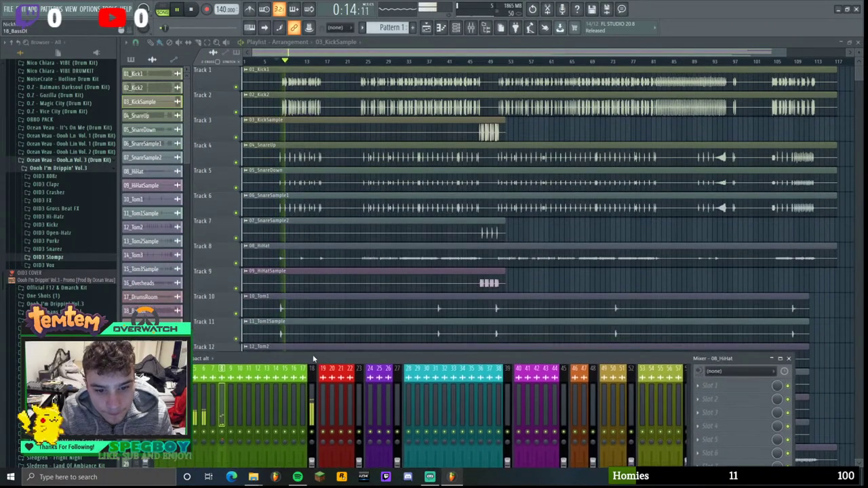
left_click(477, 61)
left_click(473, 29)
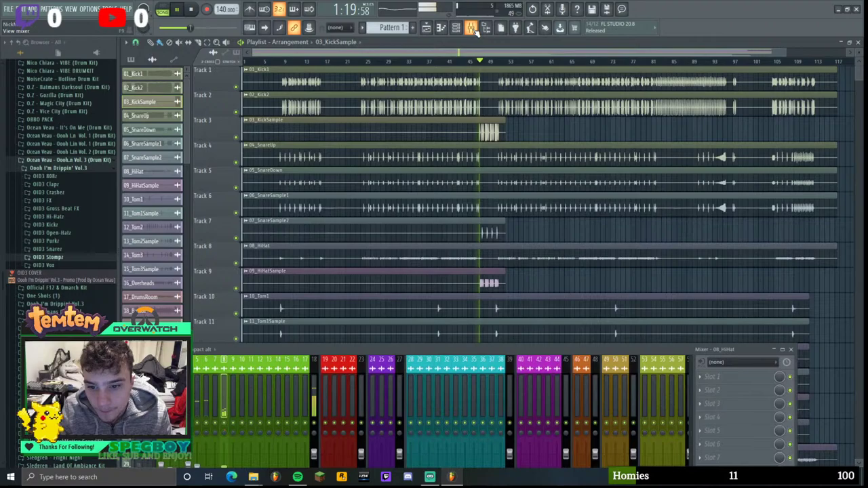
left_click(398, 340)
key("F9")
left_click_drag(391, 350, 414, 144)
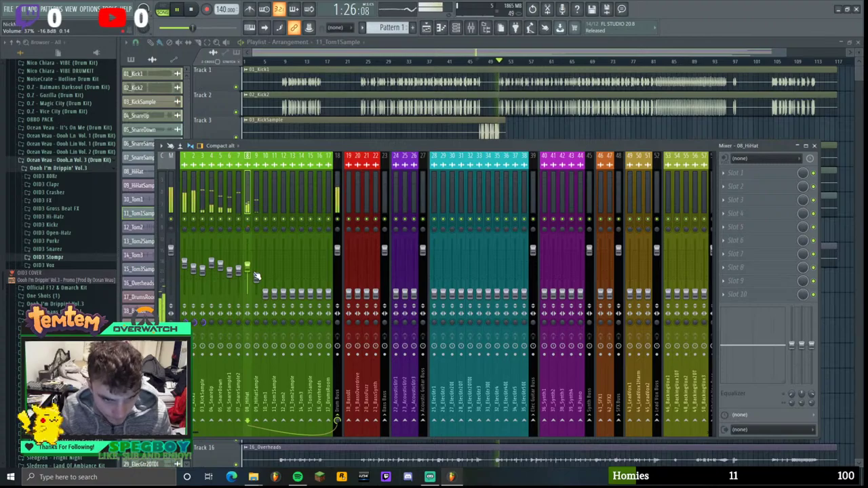
- Bring 10_Tom1 up to about 50%, then refine its level and pan it slightly off centre while playing the tom hit near bar 38
left_click(239, 270)
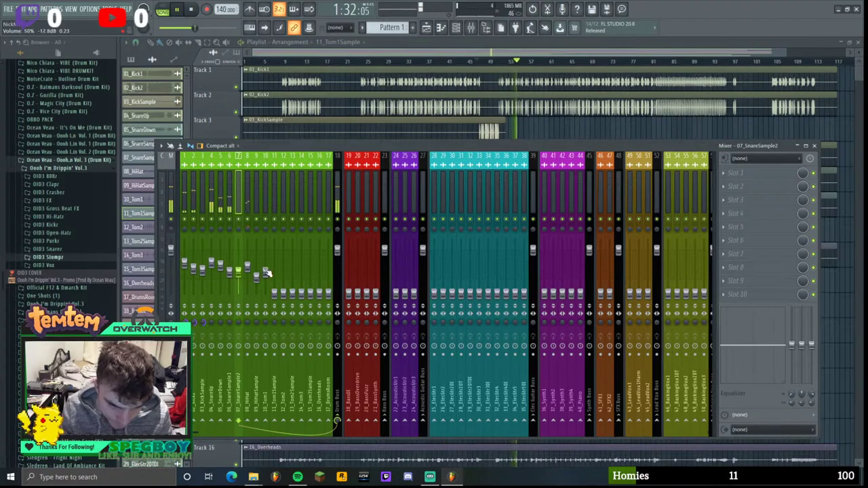
left_click(266, 272)
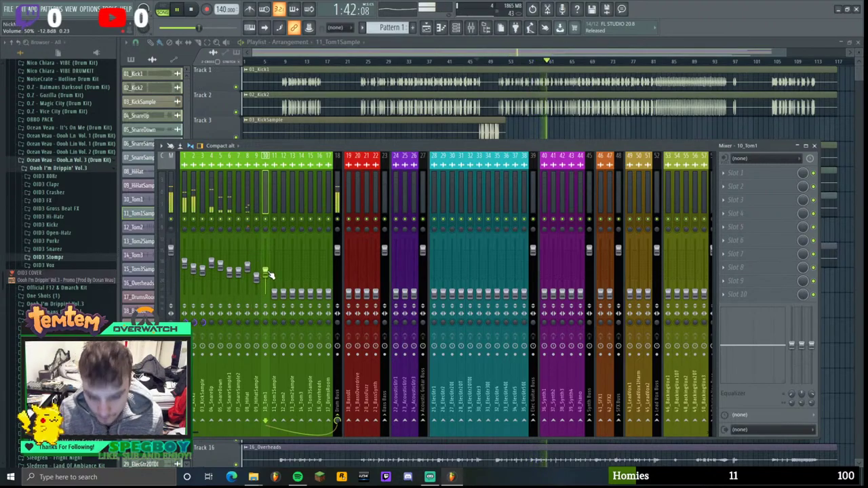
left_click(814, 146)
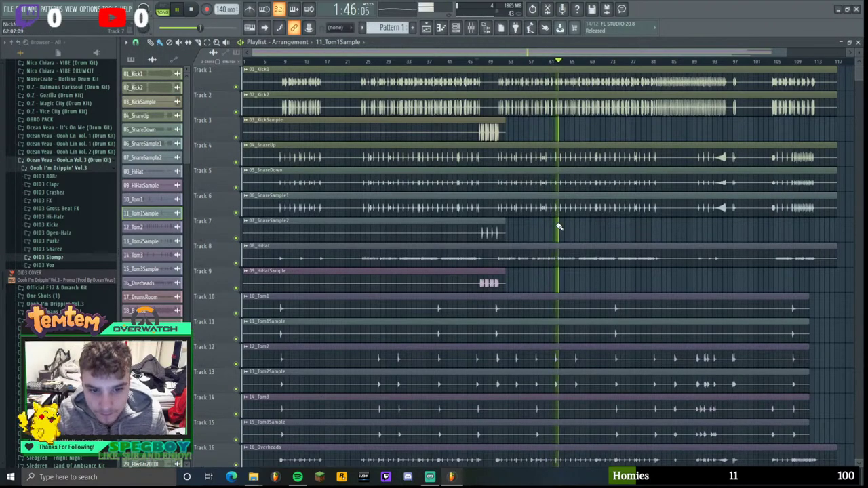
scroll(559, 227, "down", 1)
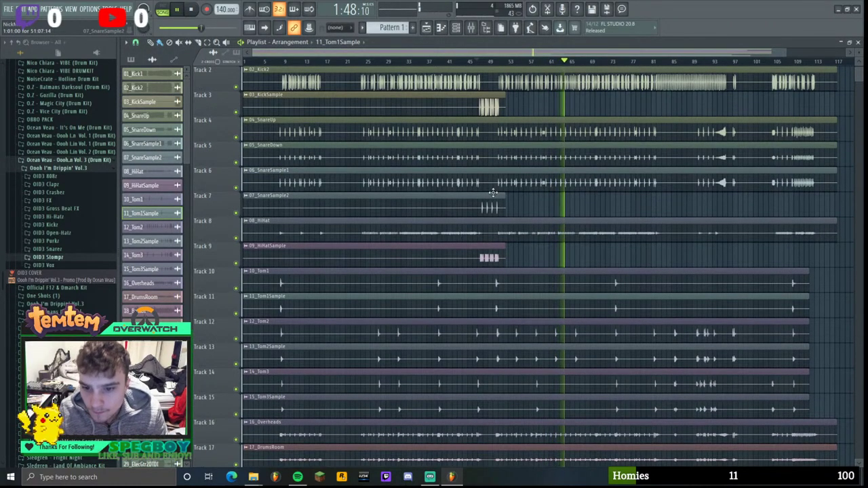
left_click(698, 62)
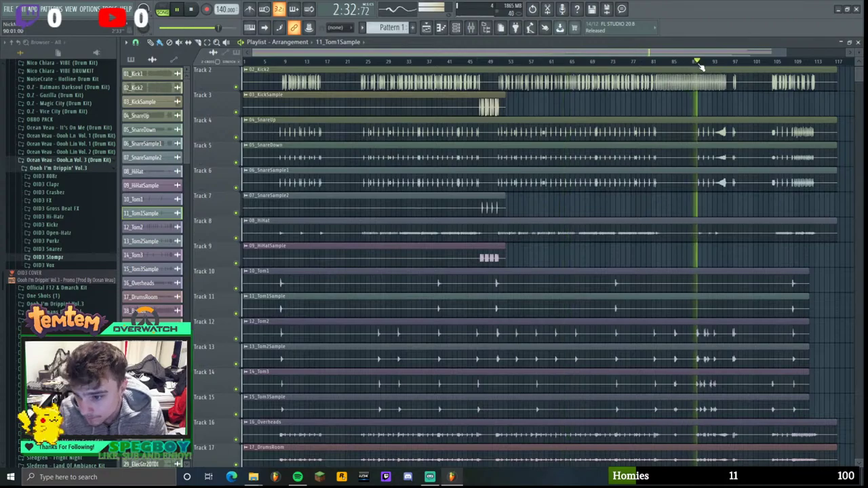
left_click_drag(700, 66, 431, 65)
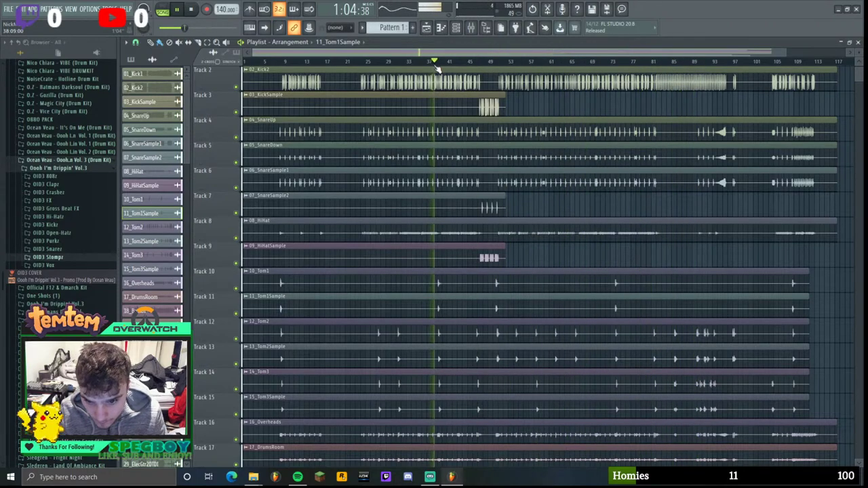
left_click(471, 27)
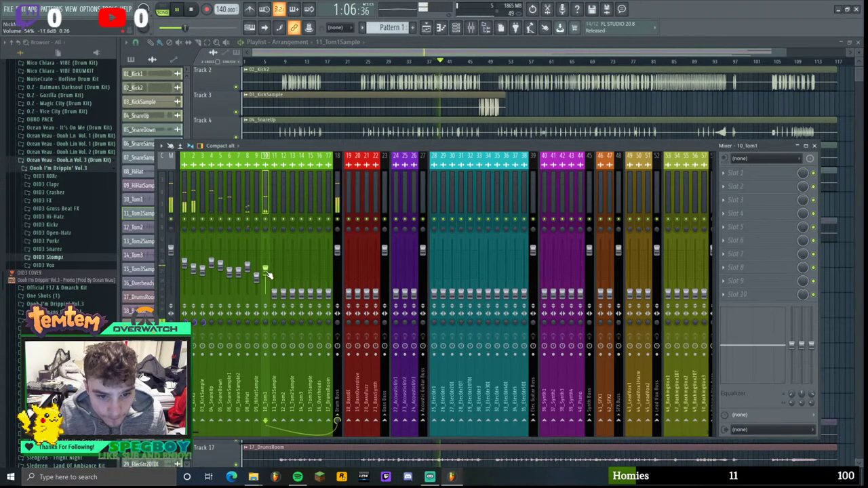
key("space")
key("space")
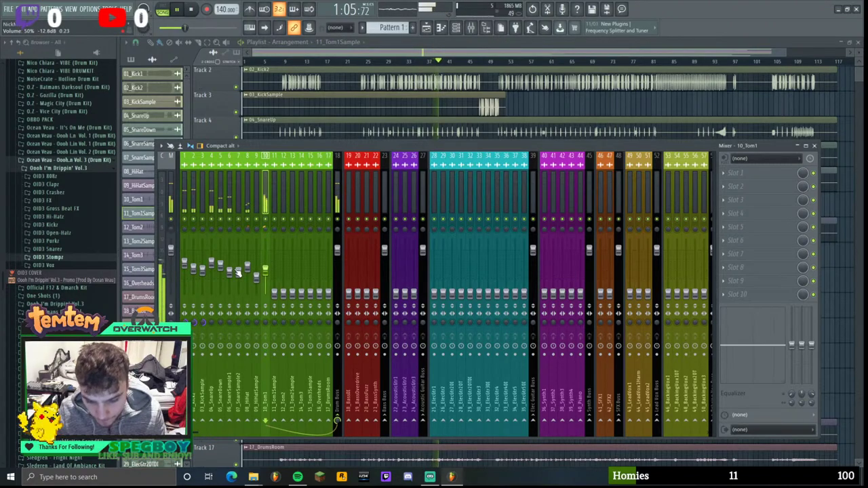
- Raise 11_Tom1Sample, 12_Tom2 and 13_Tom2Sample to levels close to 10_Tom1 and pan 13_Tom2Sample 37% right
left_click_drag(274, 291, 274, 271)
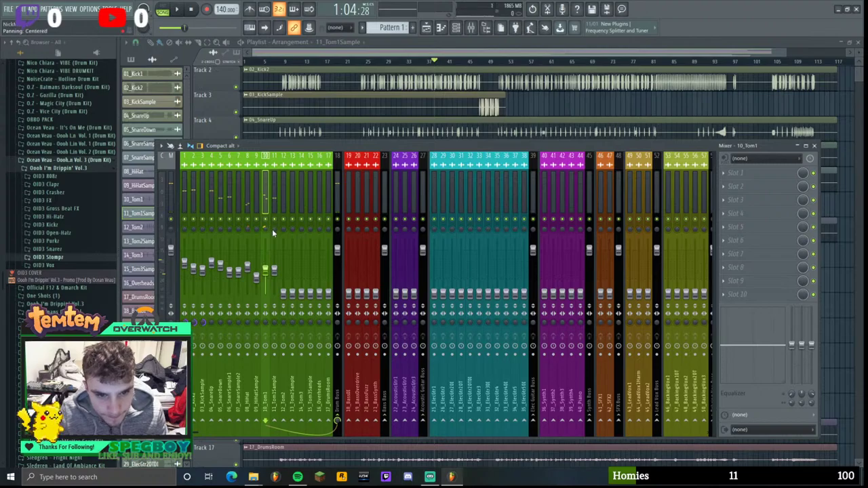
scroll(288, 294, "up", 5)
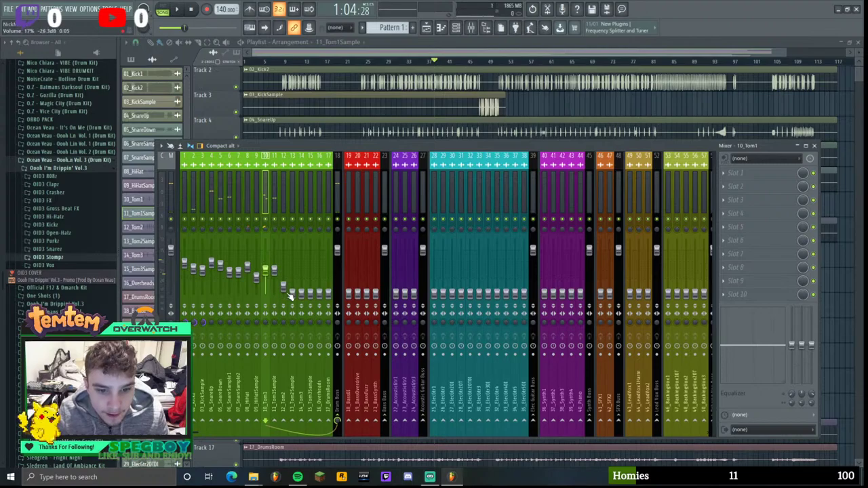
left_click(284, 232)
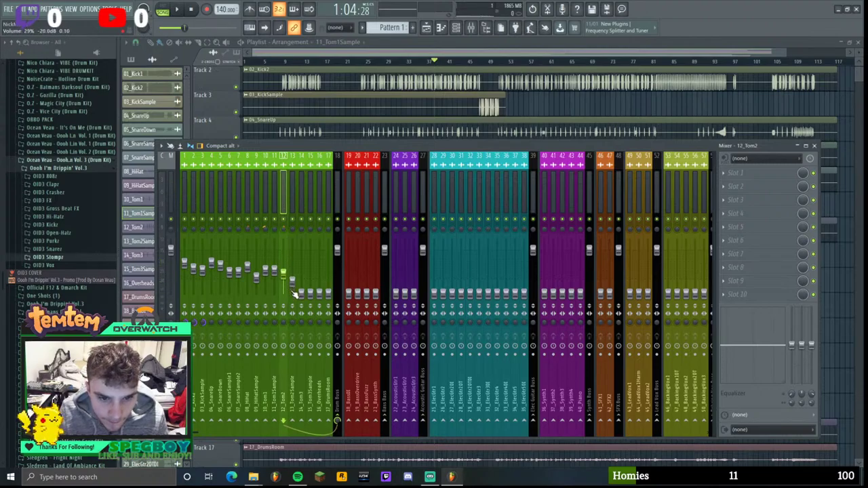
left_click(292, 234)
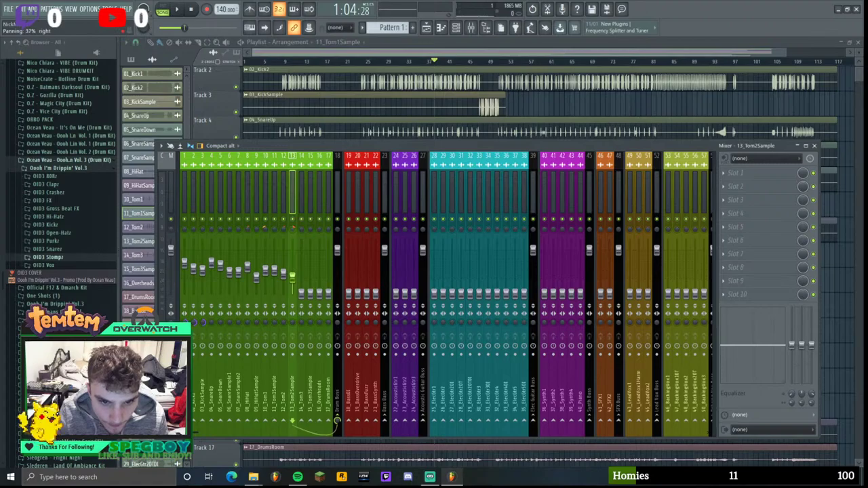
- Pan 14_Tom3 38% right during playback and bring up 15_Tom3Sample to a similar level, panned the same way
left_click(301, 231)
key("space")
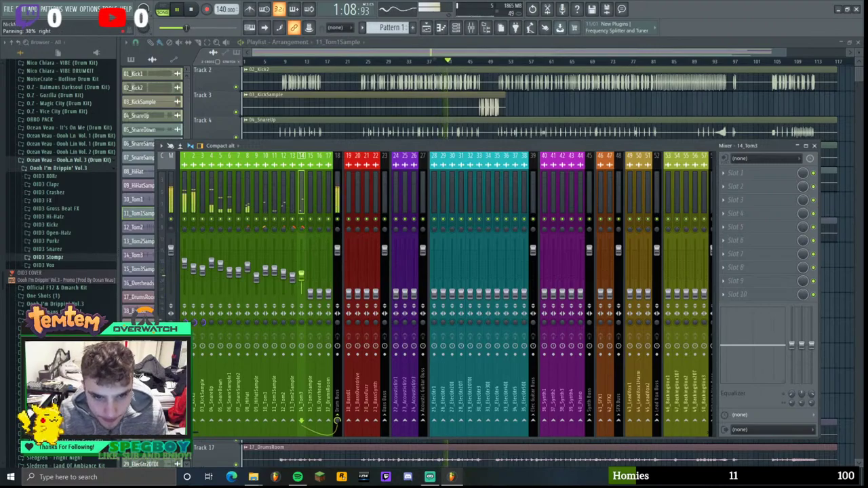
left_click(293, 228)
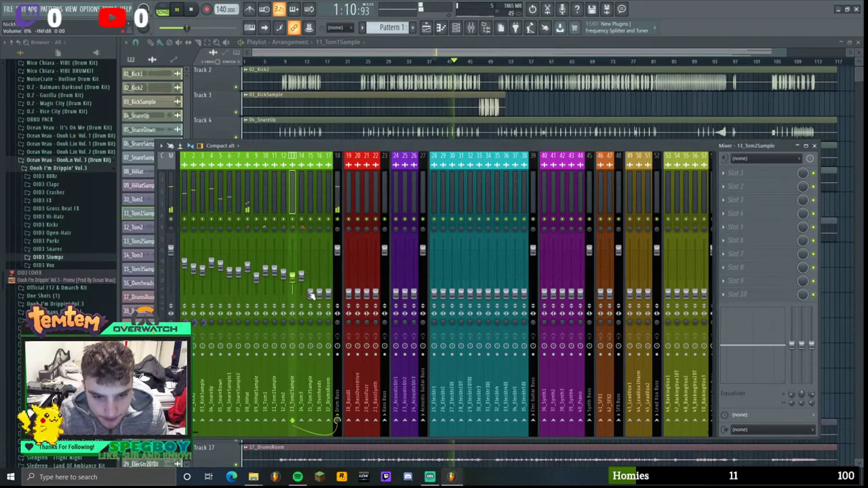
left_click(309, 228)
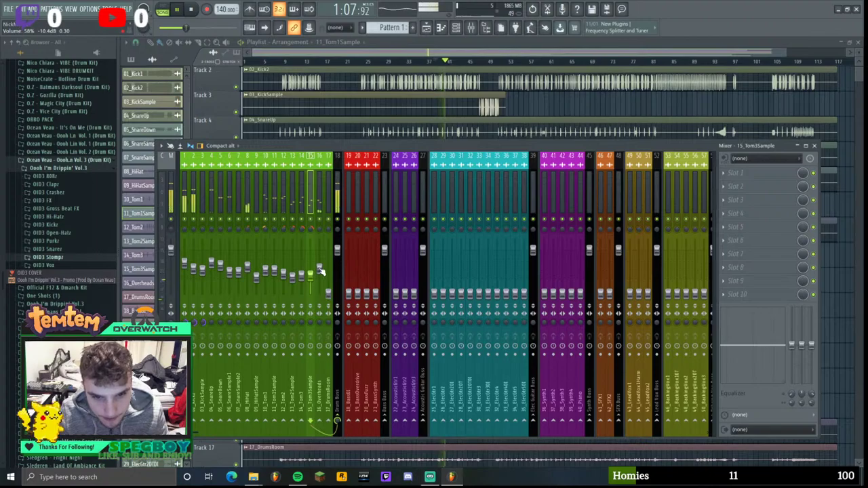
- Balance 16_Overheads and 17_DrumsRoom against the kit and adjust the stereo separation of both
left_click(319, 319)
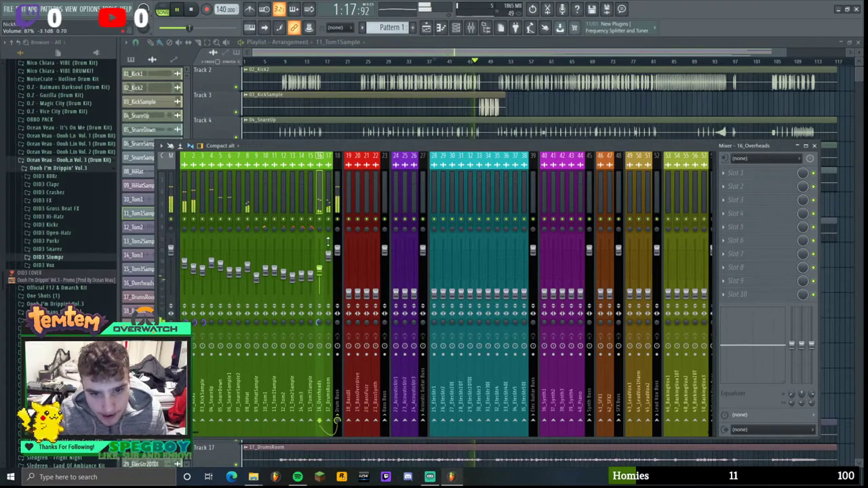
left_click(325, 321)
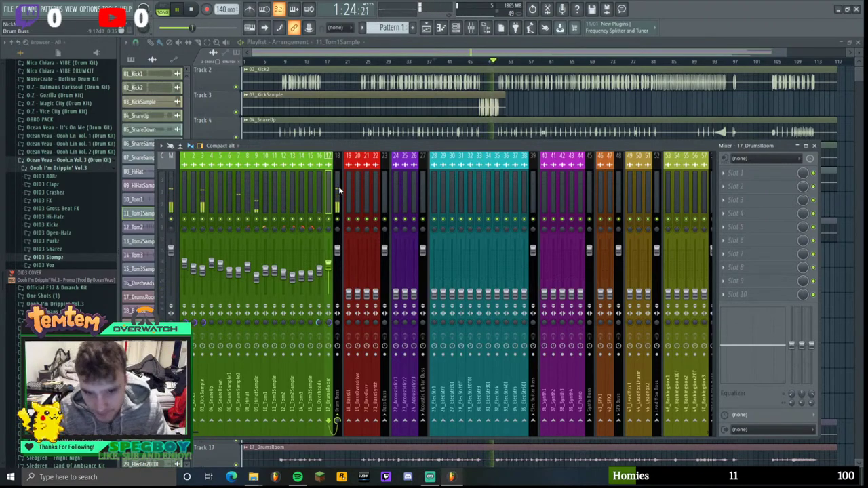
key("space")
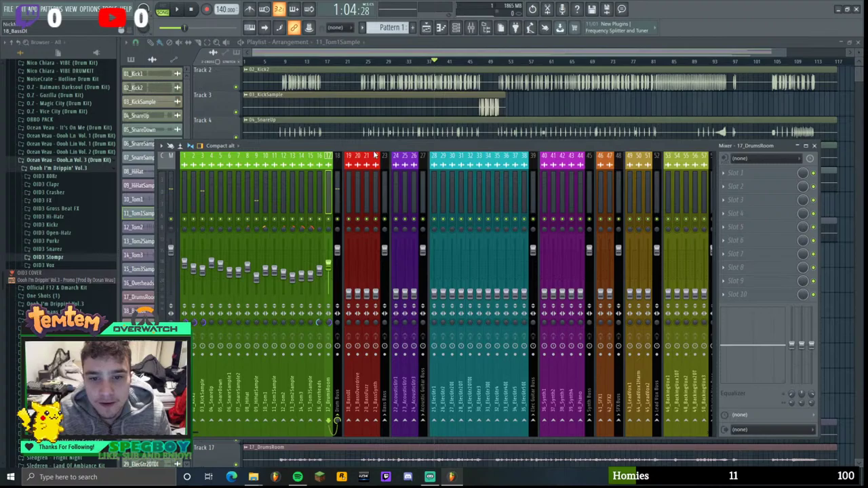
- Play from about bar 24 and raise the 18_BassDI volume until the bass sits with the drums
left_click_drag(374, 148, 337, 313)
left_click(362, 62)
scroll(436, 266, "down", 5)
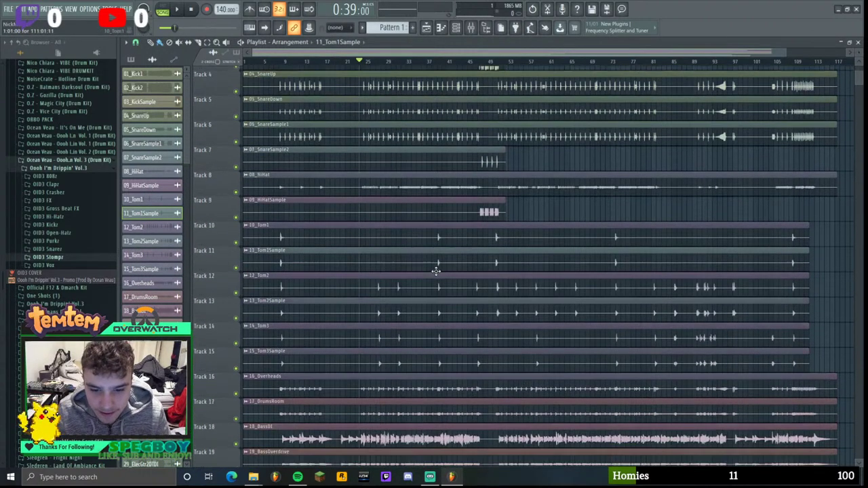
scroll(445, 267, "down", 1, "ctrl")
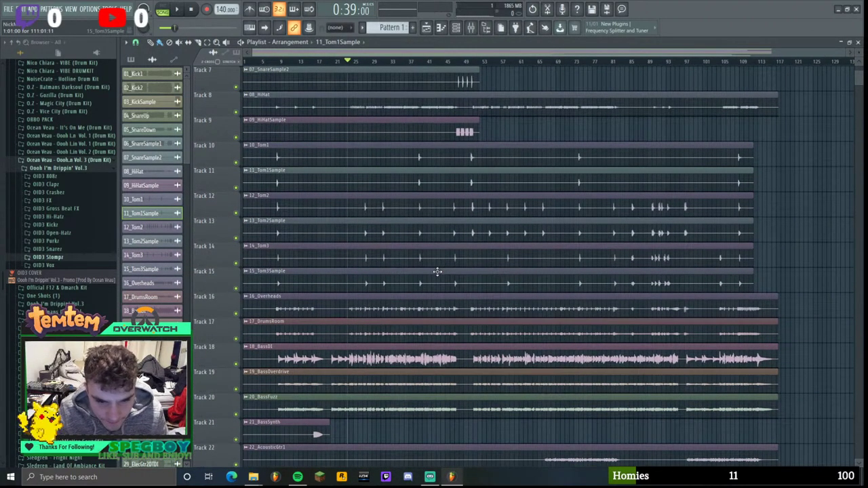
key("F9")
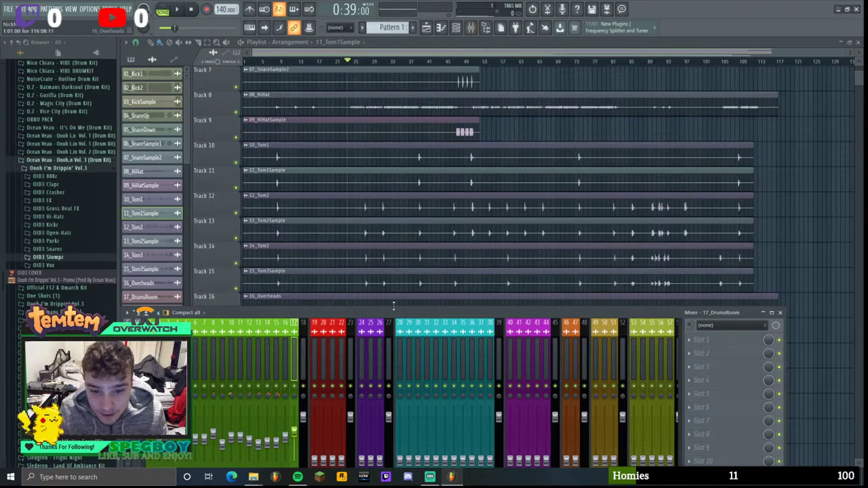
left_click(418, 358)
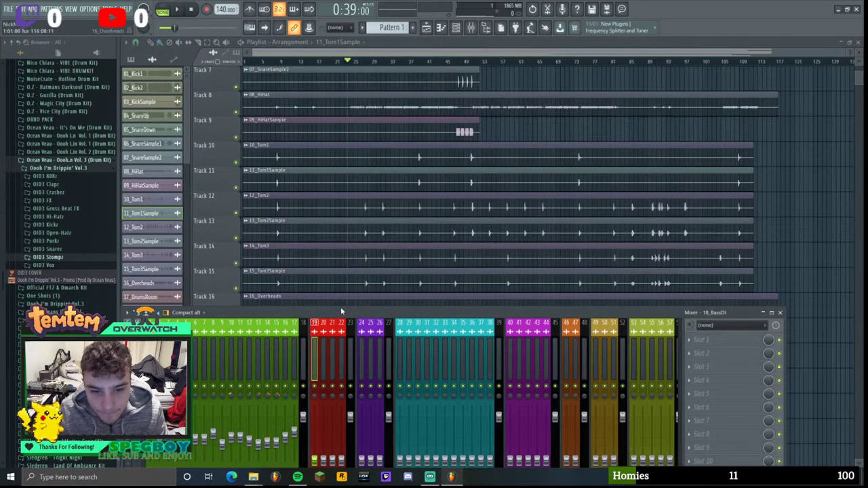
left_click_drag(341, 309, 384, 92)
key("space")
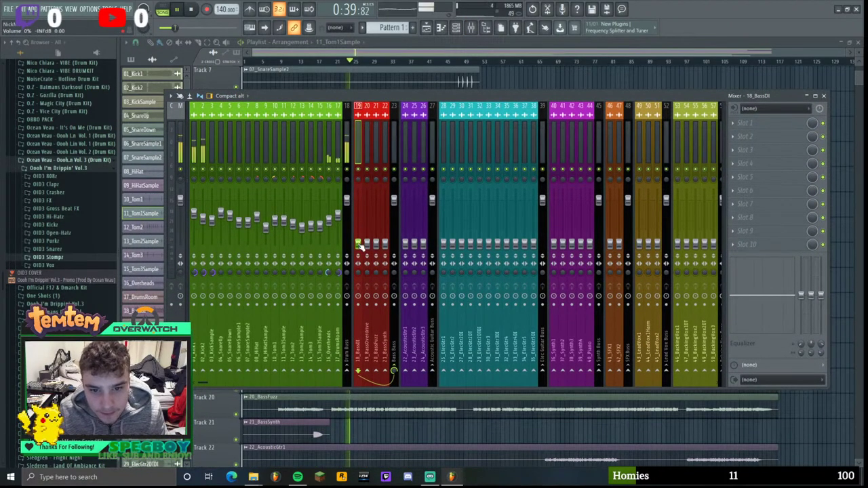
scroll(359, 246, "up", 5)
- Load mvMeter2 in the master's first effect slot, scale its window to 75% and place it above the drum faders
left_click(181, 112)
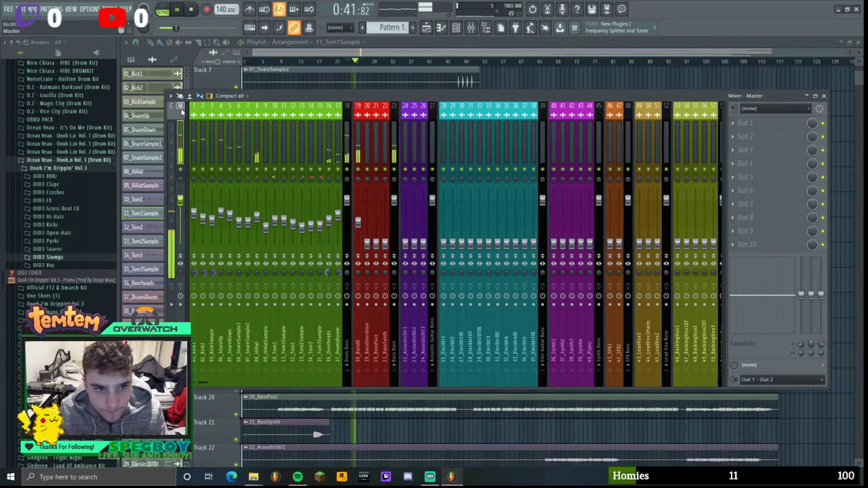
left_click(759, 126)
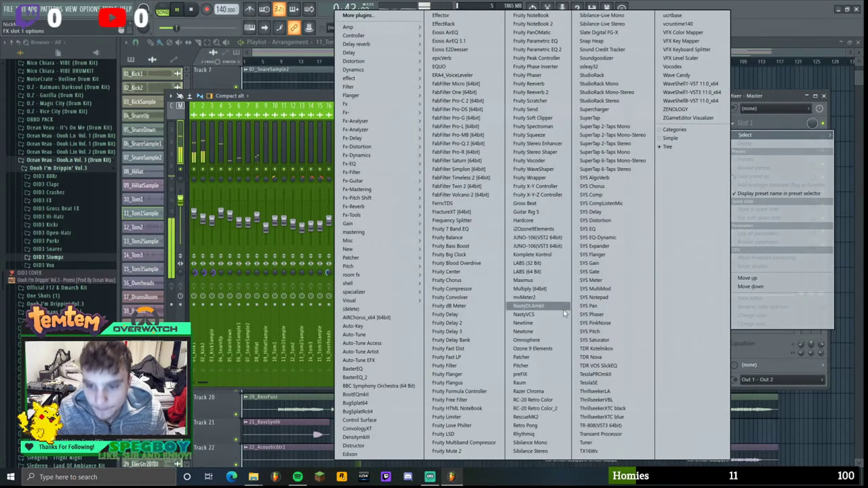
left_click(536, 297)
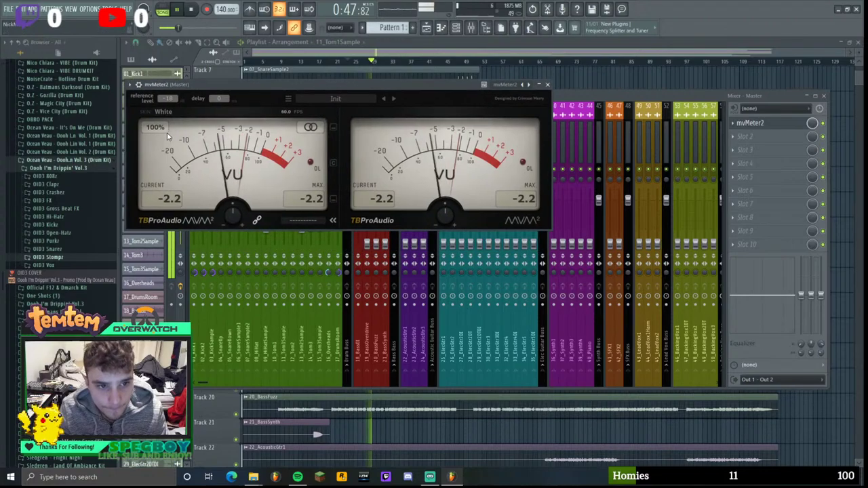
left_click(154, 127)
left_click(170, 150)
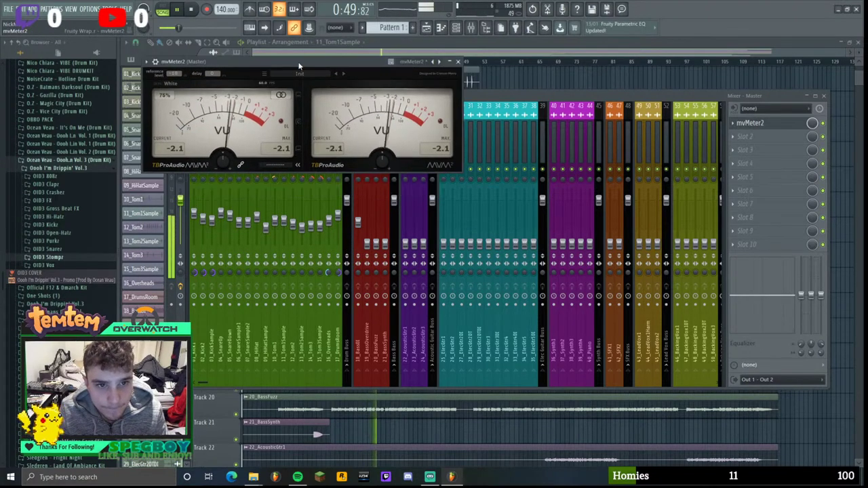
left_click_drag(229, 62, 216, 57)
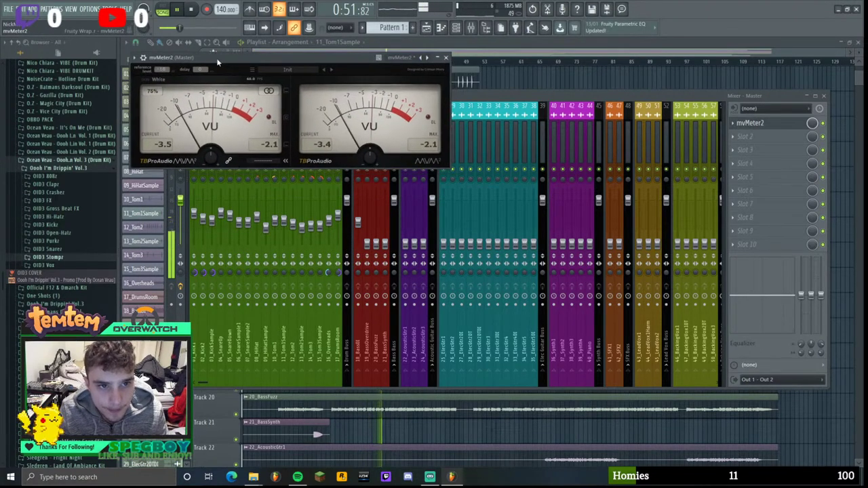
- Set the reference level of mvMeter2 on the master to -20 dB during playback
left_click_drag(167, 72, 170, 67)
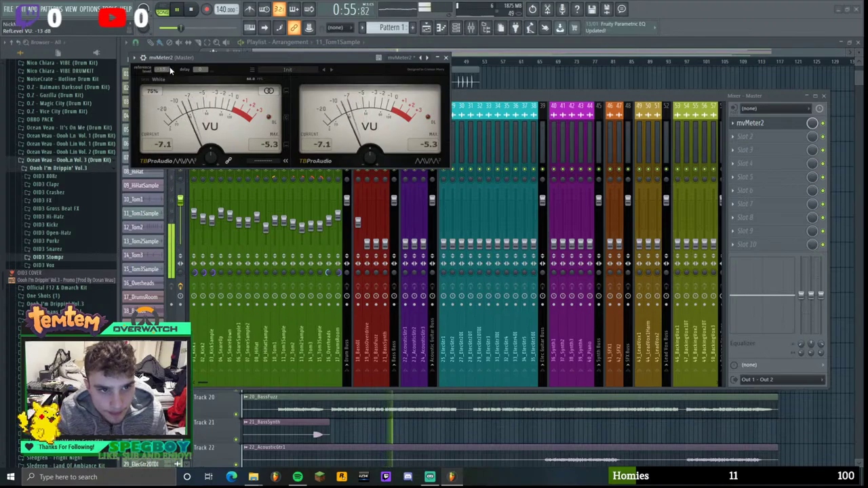
scroll(161, 76, "down", 11)
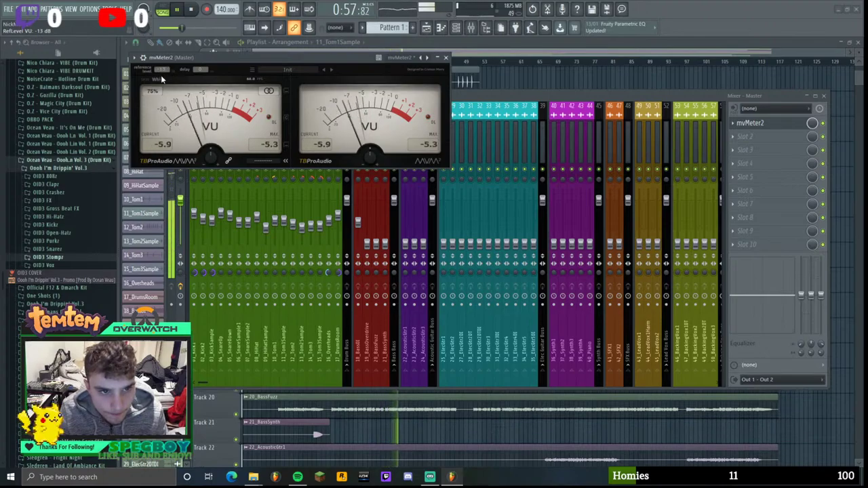
scroll(161, 76, "up", 4)
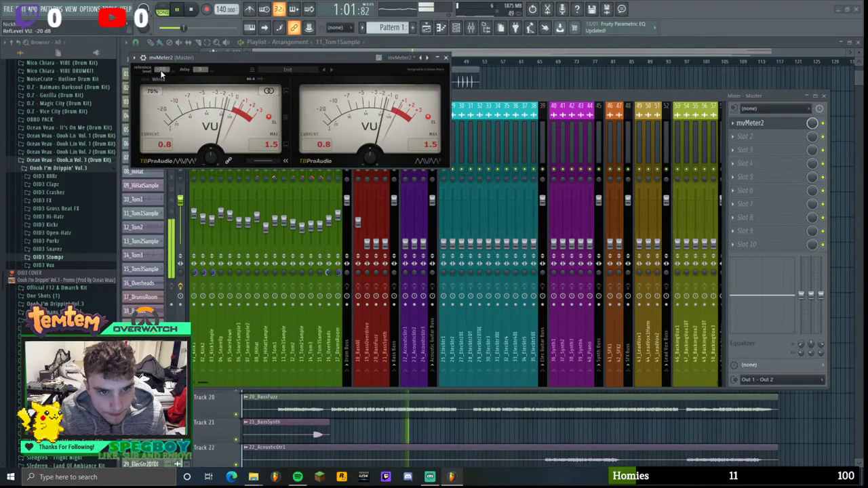
- Mute 18_BassDI to check the level of the drums alone on mvMeter2, and unmute the bass
left_click(490, 100)
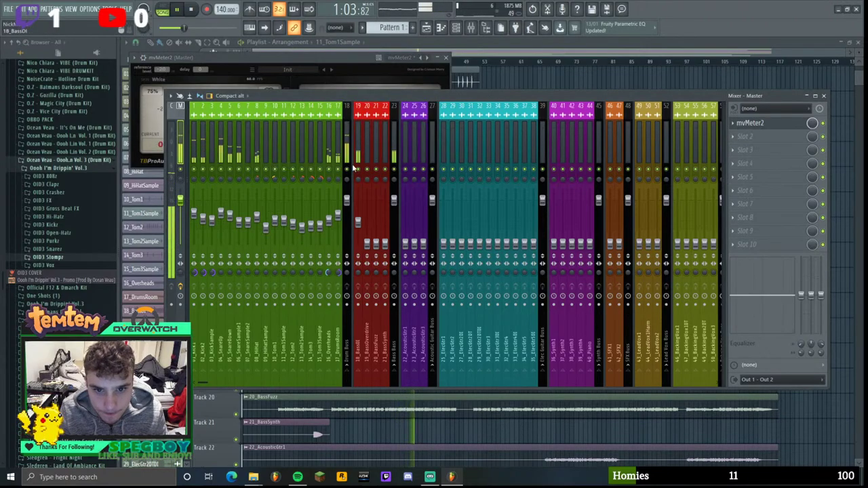
left_click(358, 169)
left_click(767, 122)
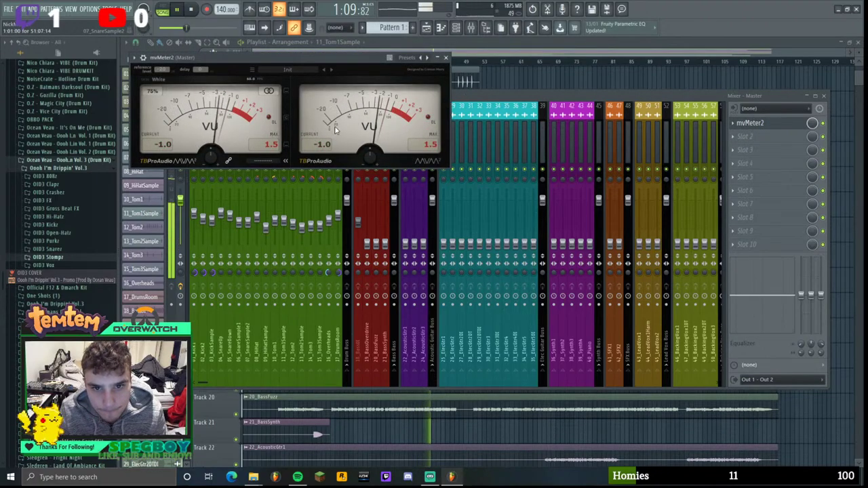
left_click(389, 106)
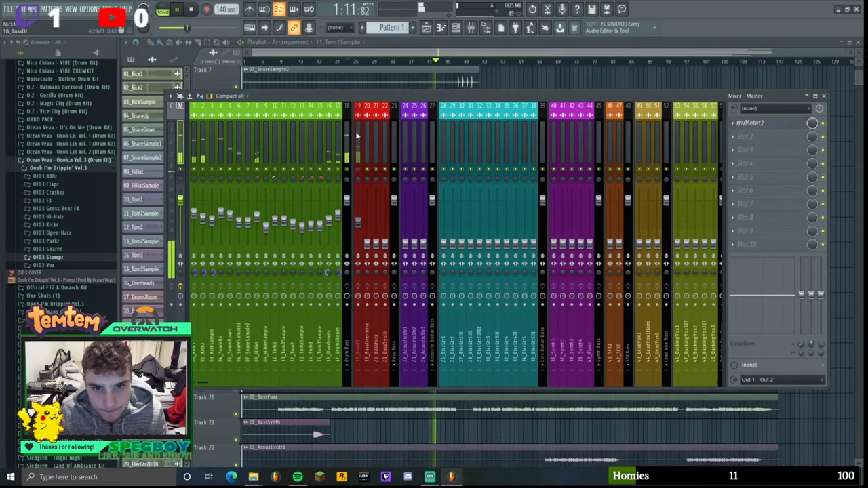
left_click(358, 169)
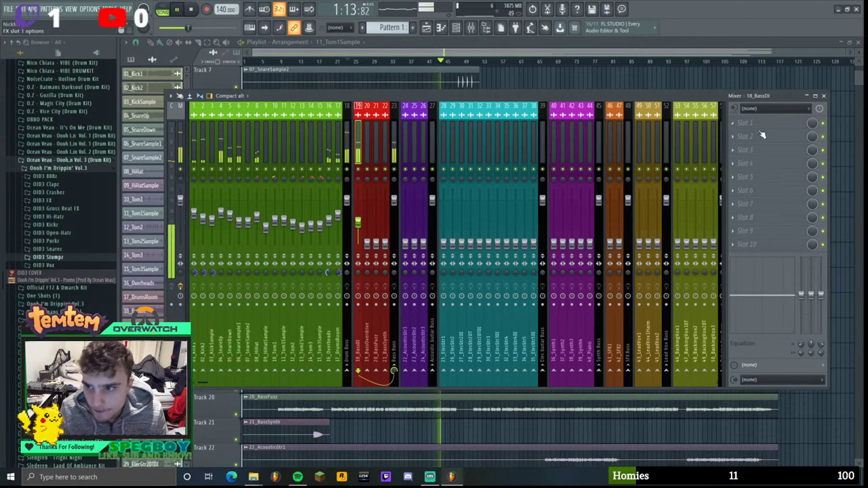
- Reopen mvMeter2 from the master, detach its window and arrange it above the lowered mixer so both stay visible
left_click(178, 134)
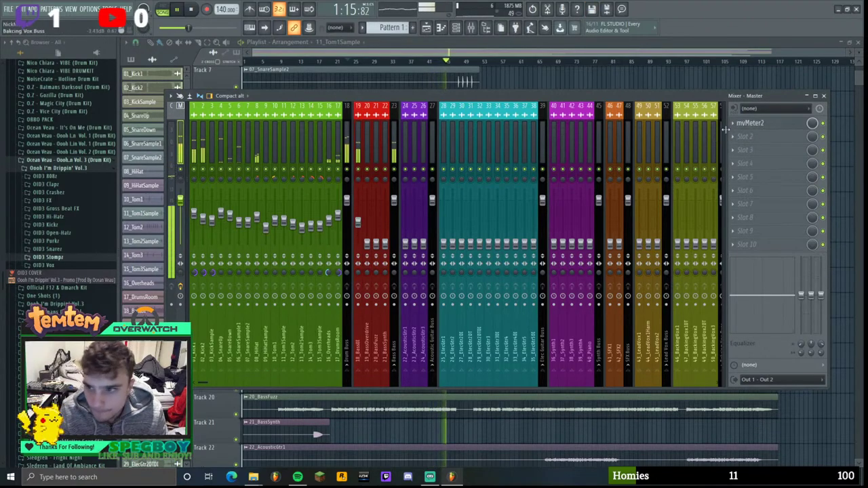
left_click(758, 122)
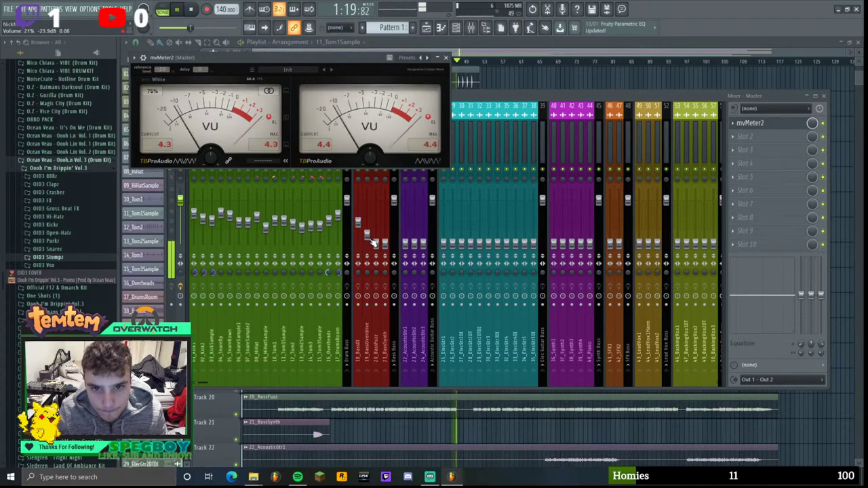
left_click_drag(481, 96, 479, 125)
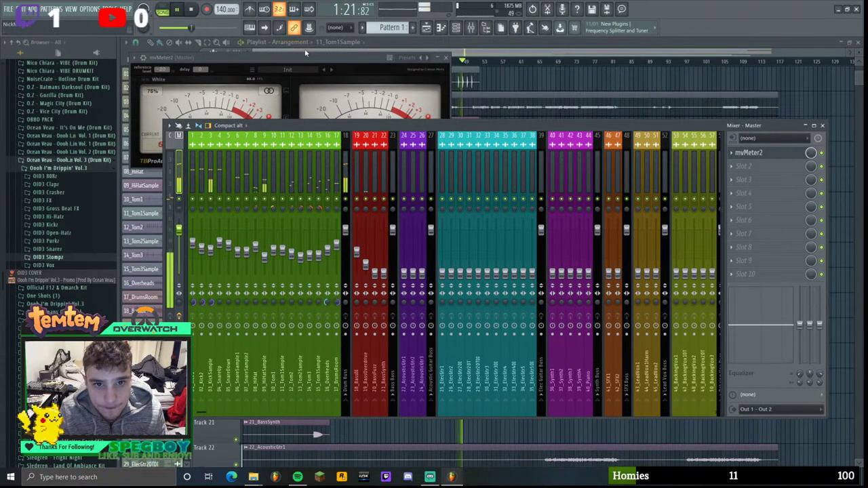
left_click_drag(305, 57, 296, 49)
left_click(124, 51)
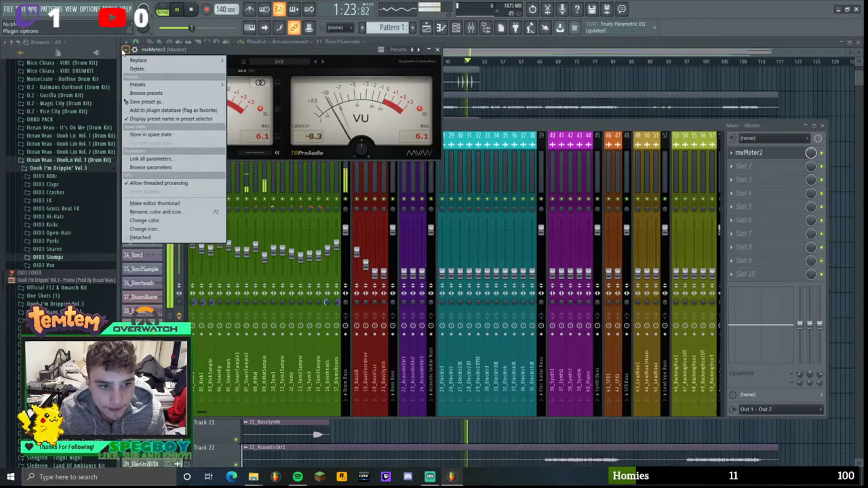
left_click(139, 237)
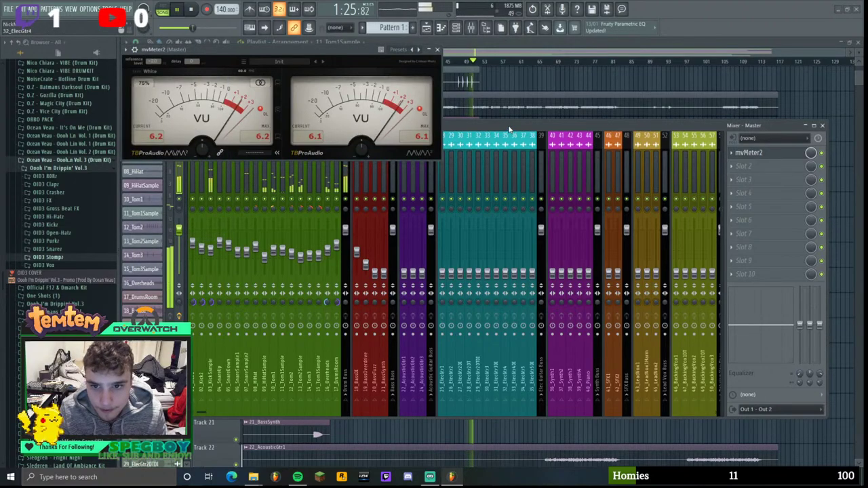
left_click_drag(496, 161, 495, 195)
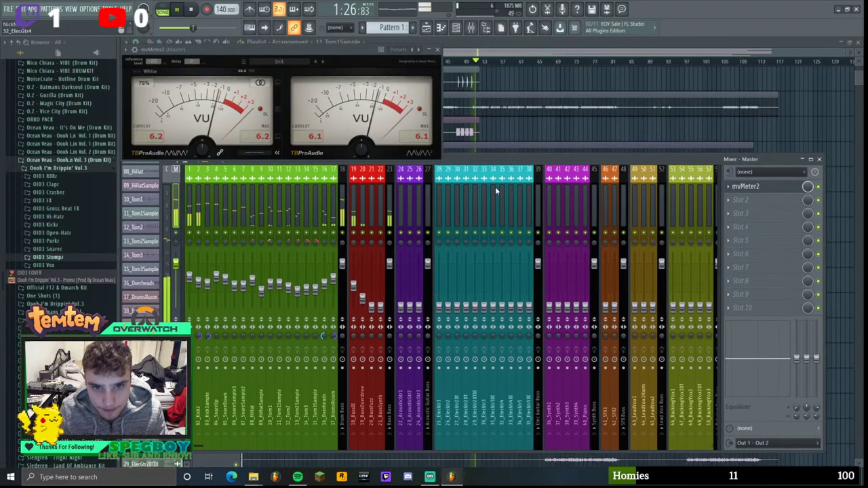
- Raise 19_BassOverdrive to about -5.1 dB and 20_BassFuzz to about -15.4 dB during playback
left_click(363, 203)
left_click_drag(363, 298, 364, 282)
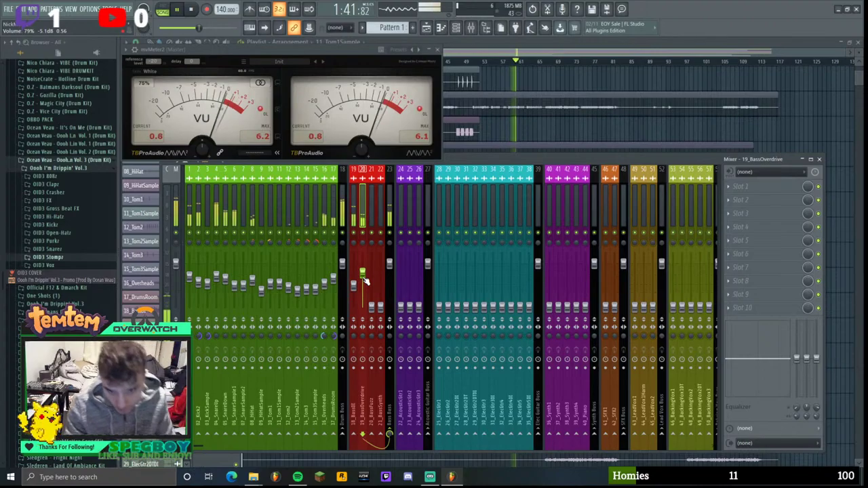
left_click(372, 196)
left_click_drag(373, 307, 372, 290)
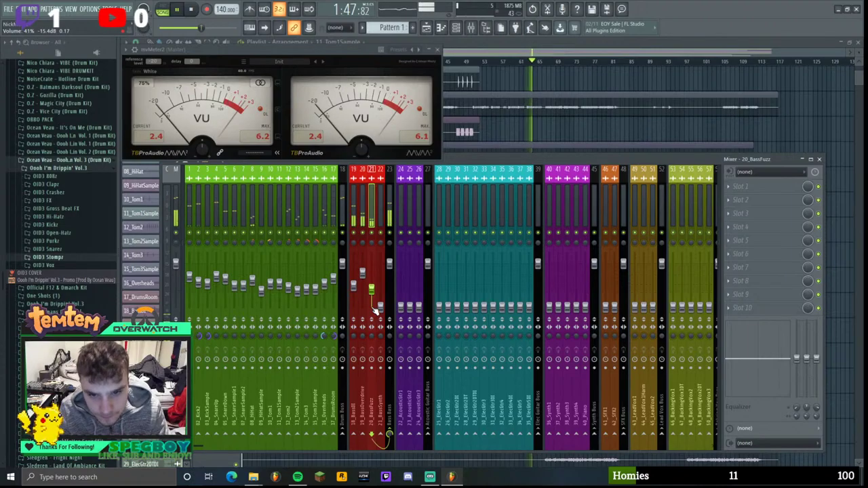
- Raise 21_BassSynth to about -8.2 dB and adjust the stereo separation of 18_BassDI, 19_BassOverdrive and 20_BassFuzz
left_click(380, 312)
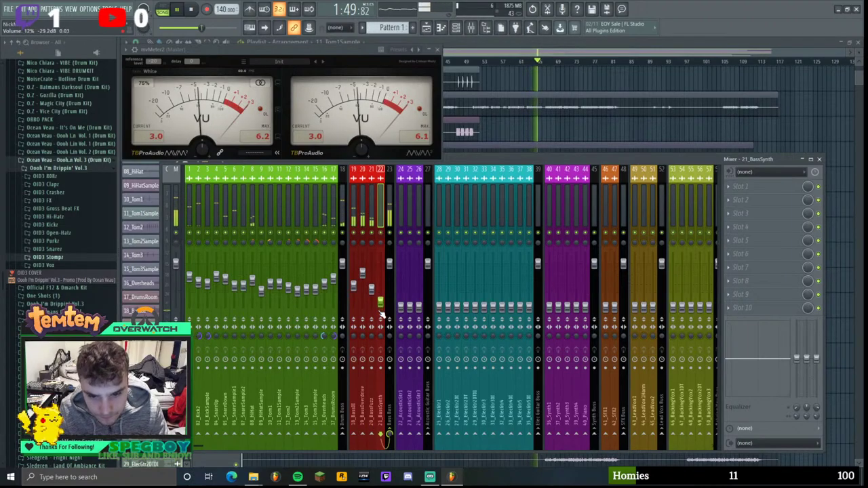
left_click_drag(381, 292, 381, 281)
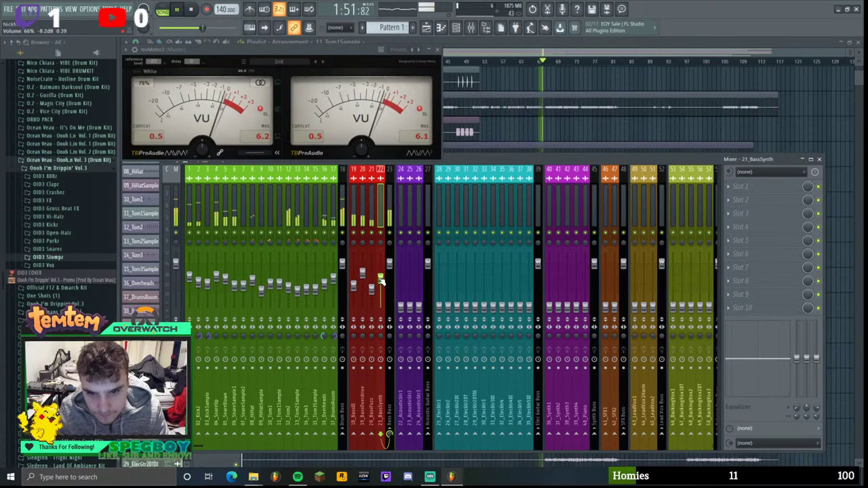
left_click(355, 335)
mouse_move(363, 336)
left_mouse_down()
mouse_move(363, 344)
mouse_move(363, 319)
mouse_move(371, 346)
left_mouse_up()
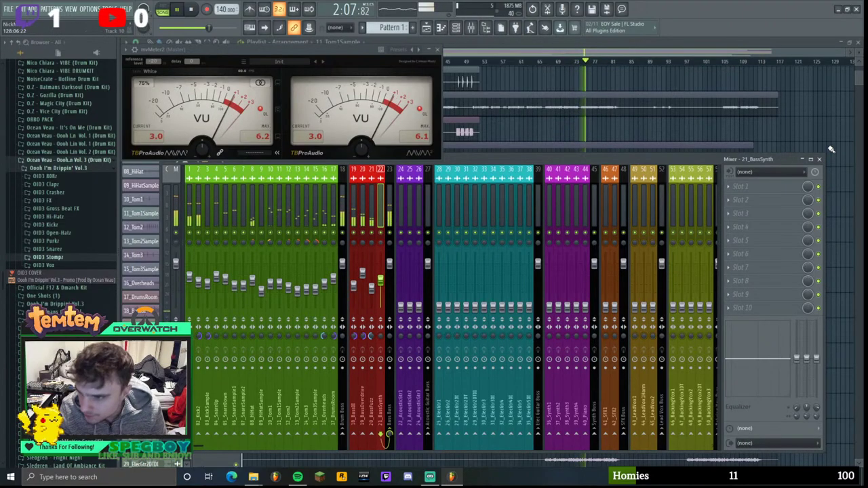
- Hide the mixer and mvMeter2, find the 21_BassSynth clip in the playlist and play from about bar 15
key("F9")
scroll(577, 226, "down", 2)
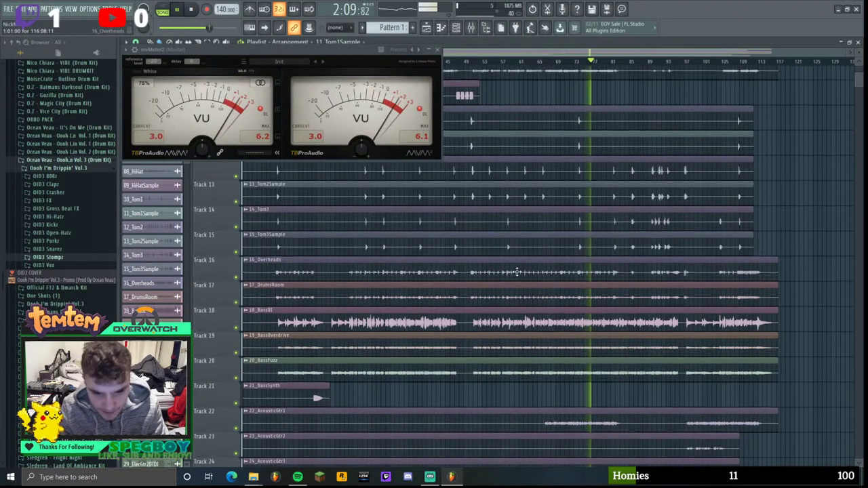
left_click(436, 50)
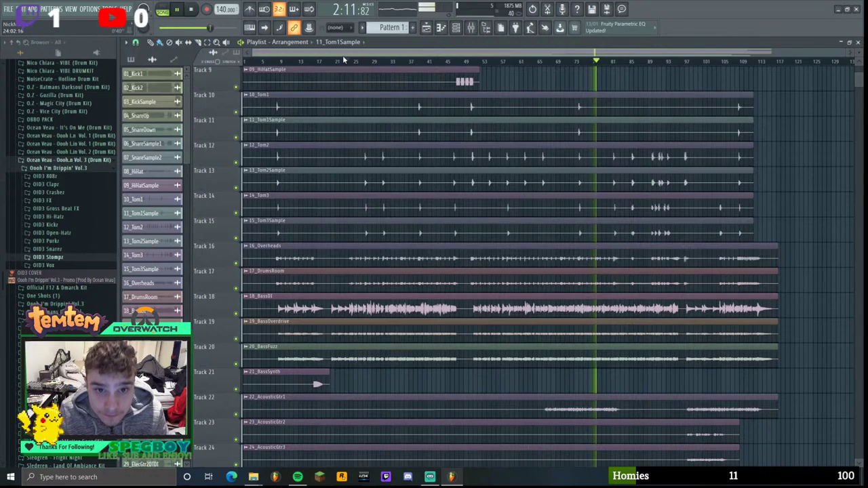
left_click_drag(328, 61, 309, 62)
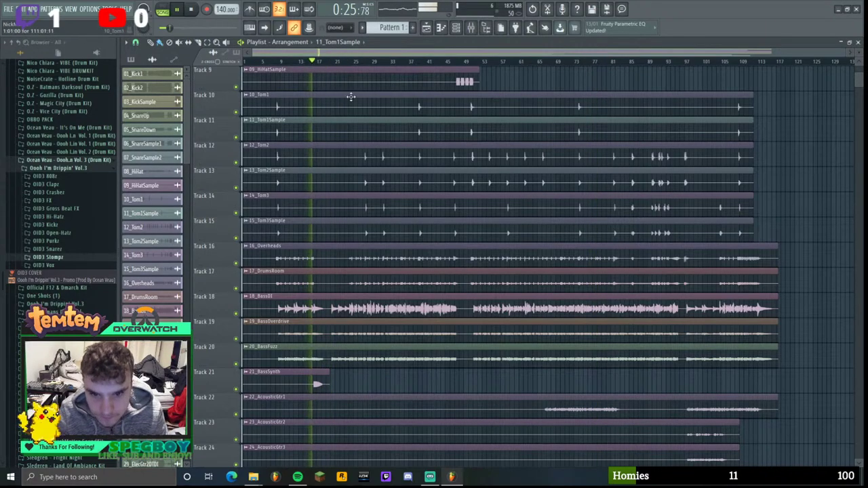
- Bring the mixer back, place it higher over the playlist and adjust the stereo separation of 21_BassSynth
left_click(457, 28)
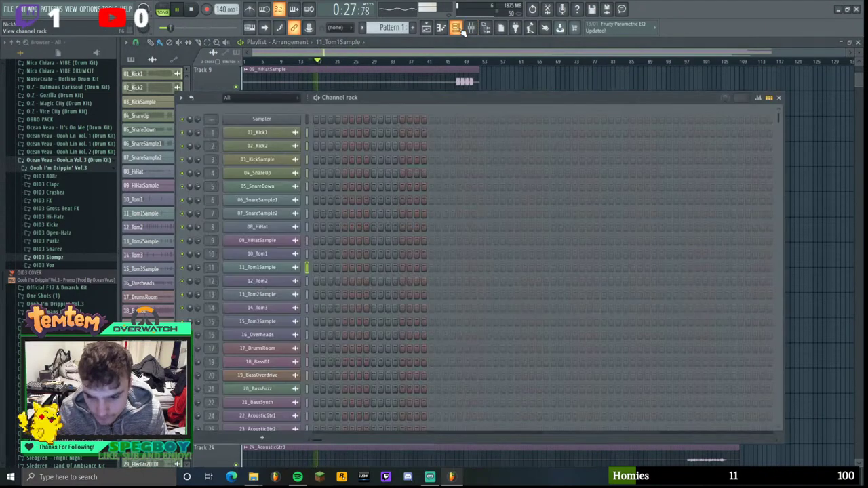
left_click(457, 28)
left_click(470, 28)
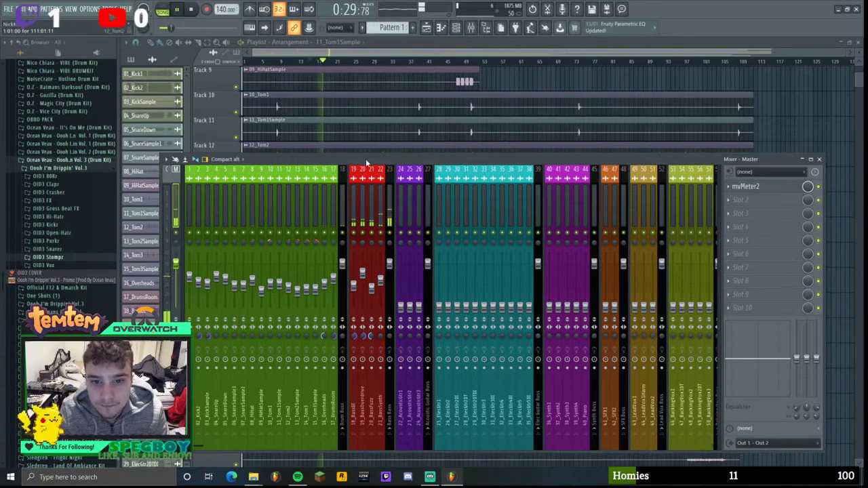
left_click_drag(368, 162, 368, 109)
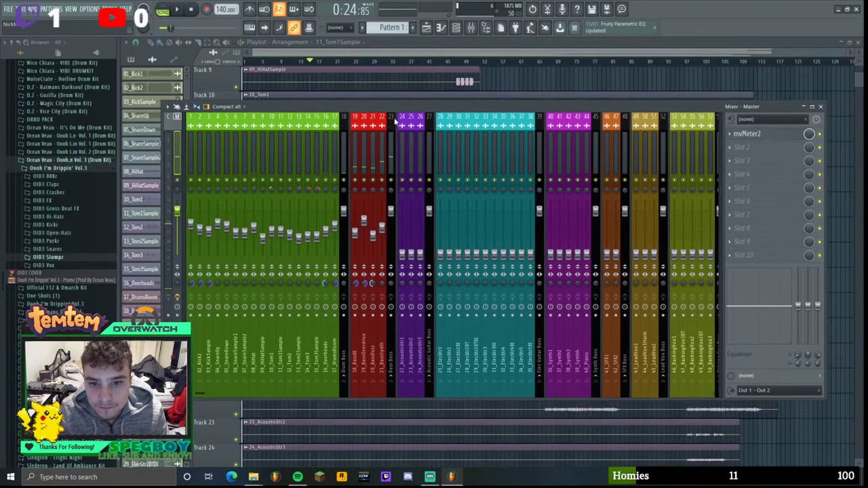
left_click(381, 226)
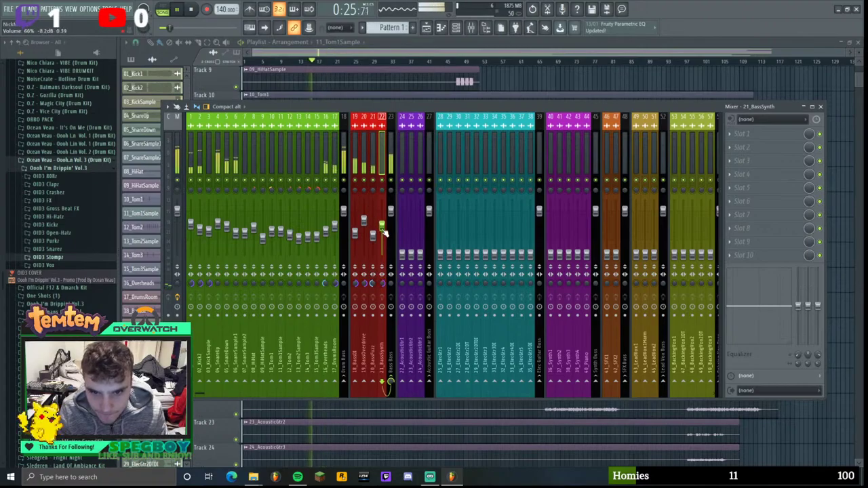
left_click_drag(382, 282, 382, 283)
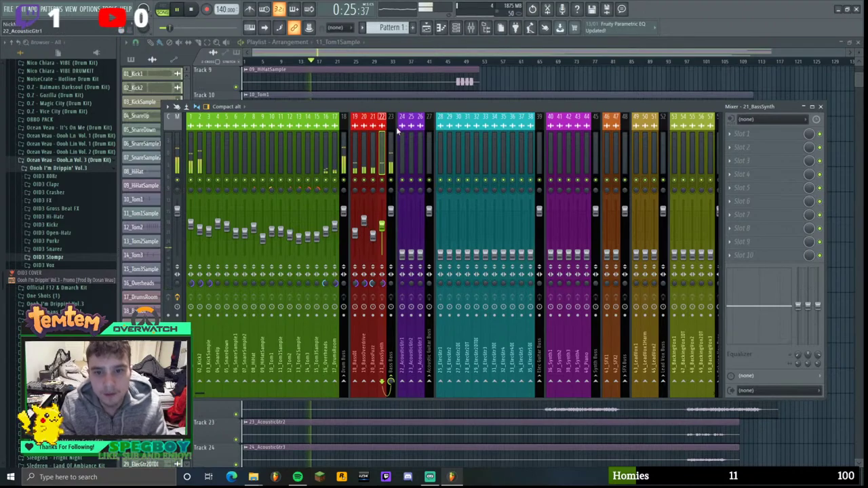
- Play from about bar 66, where 22_AcousticGtr1 enters, and raise its fader to about the height of the Acoustic Guitar Buss fader
left_click(400, 134)
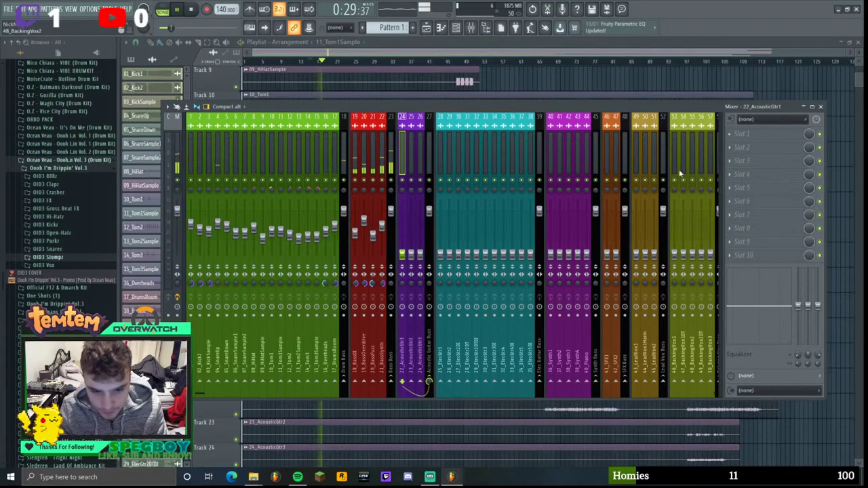
scroll(382, 411, "up", 3)
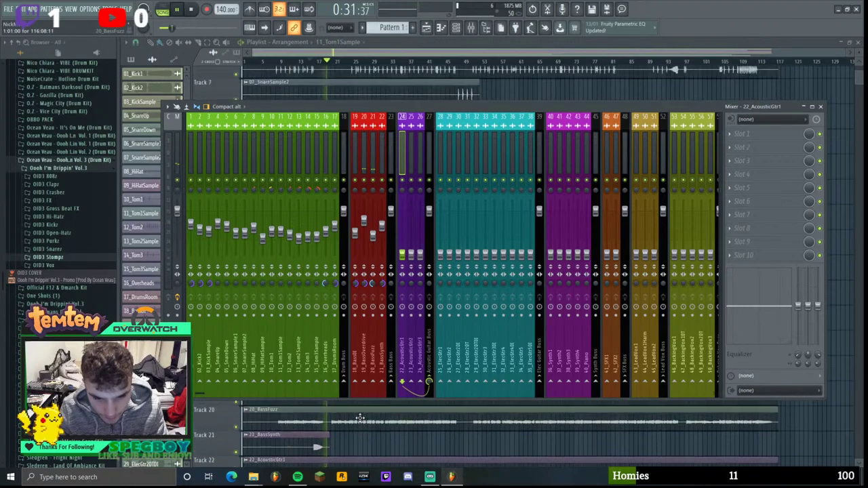
scroll(360, 419, "up", 1)
scroll(349, 427, "down", 2)
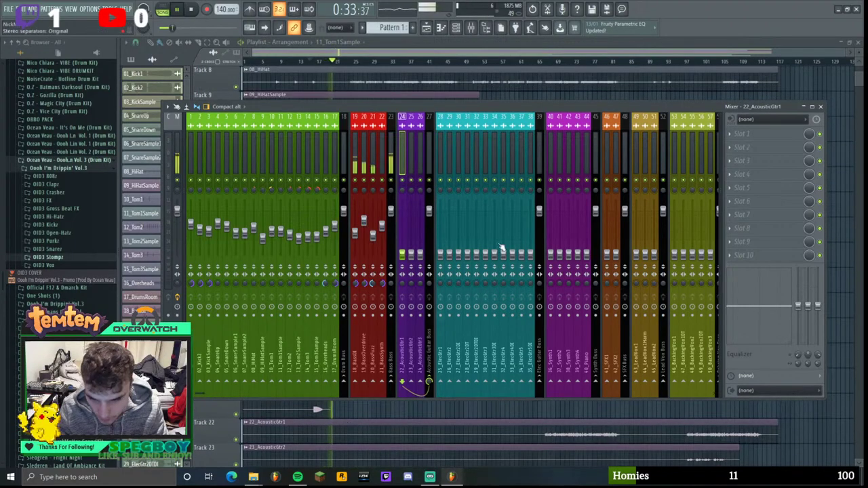
left_click(547, 61)
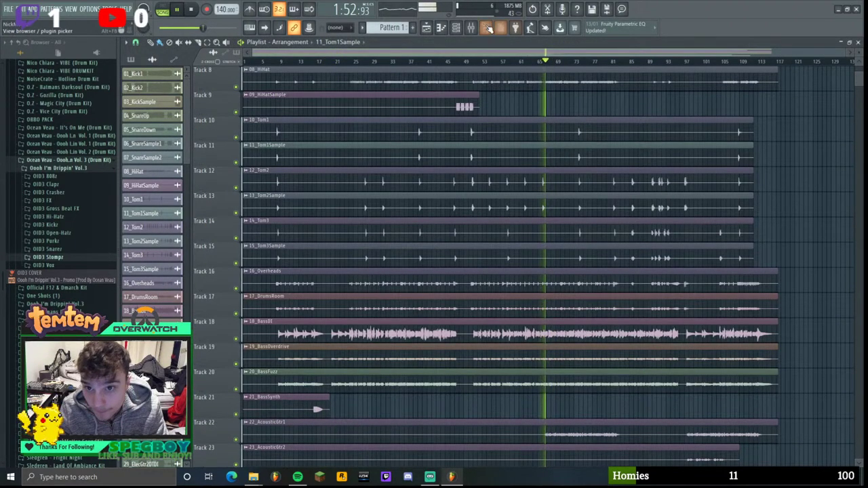
left_click(471, 27)
scroll(402, 254, "up", 5)
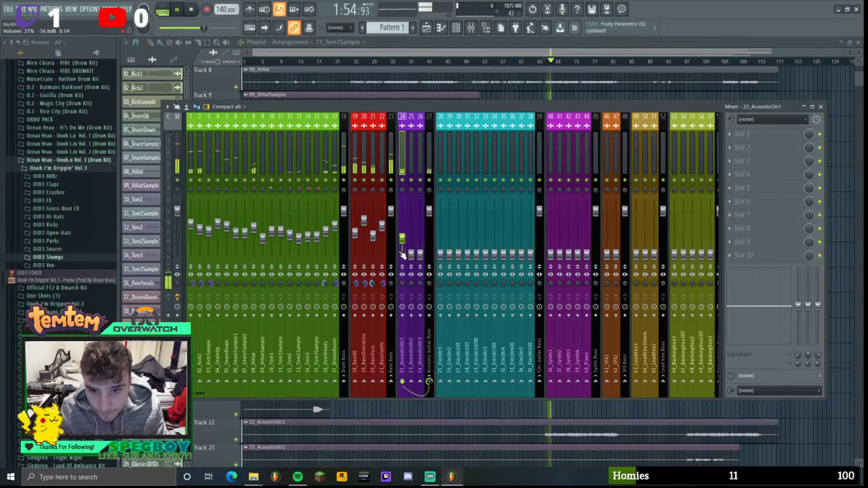
scroll(402, 254, "up", 4)
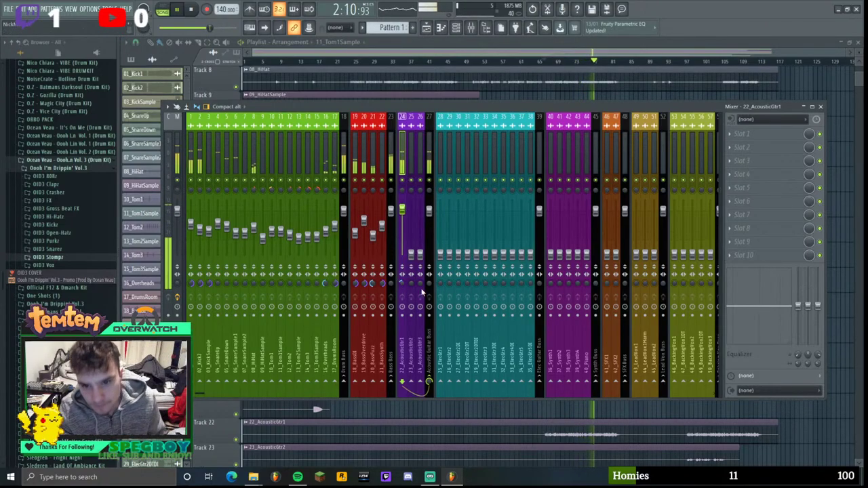
- Adjust the stereo separation of 22_AcousticGtr1 and fine-tune its fader while the guitar plays
scroll(413, 259, "up", 8)
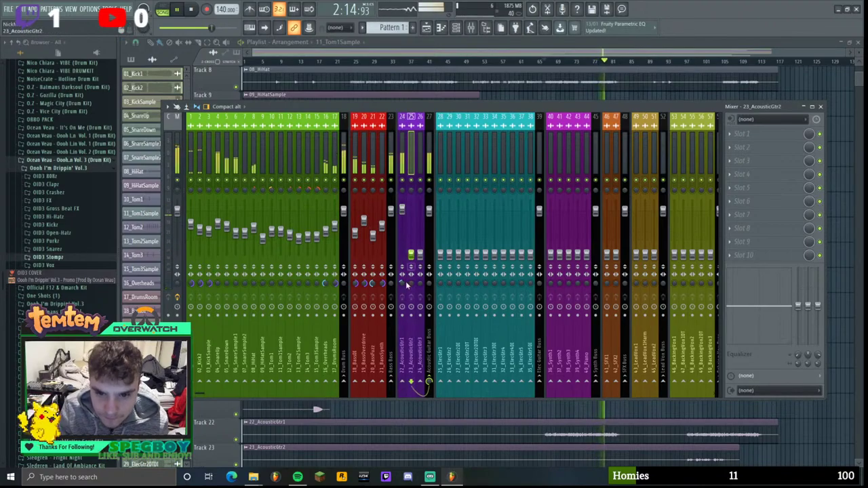
left_click(407, 212)
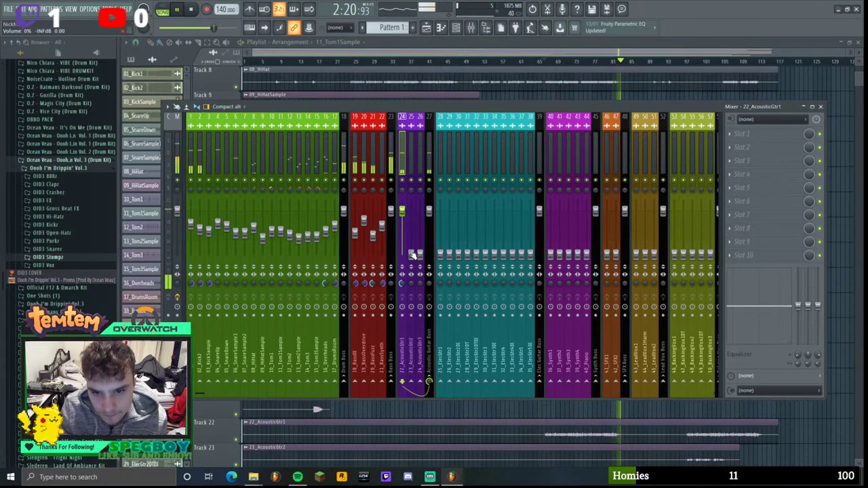
left_click_drag(428, 283, 429, 290)
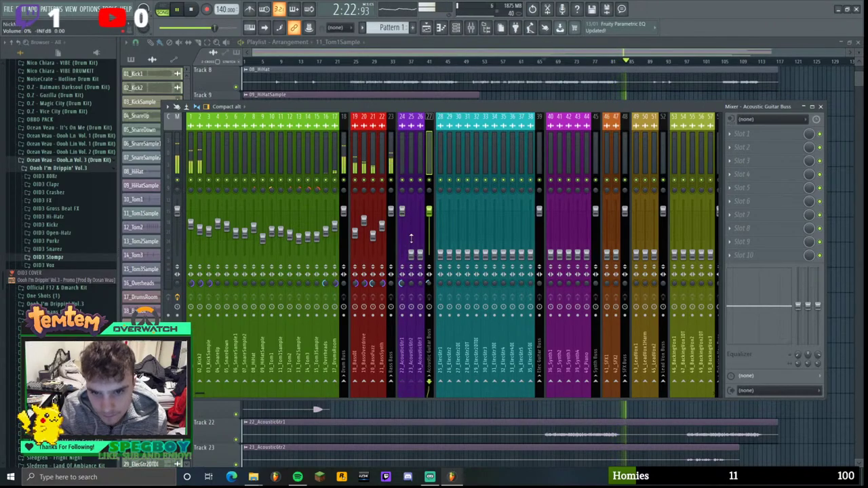
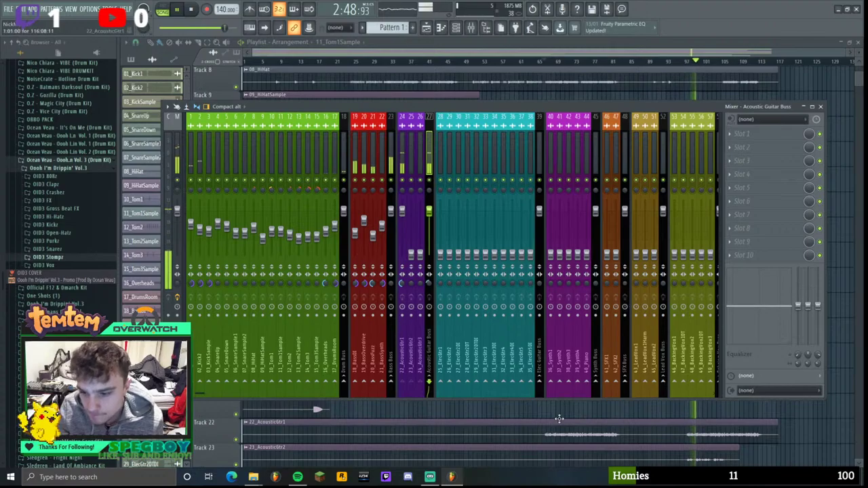
- Raise the 23_AcousticGtr2 fader to just below the 22_AcousticGtr1 fader while the song plays
scroll(558, 413, "down", 1)
scroll(412, 251, "up", 10)
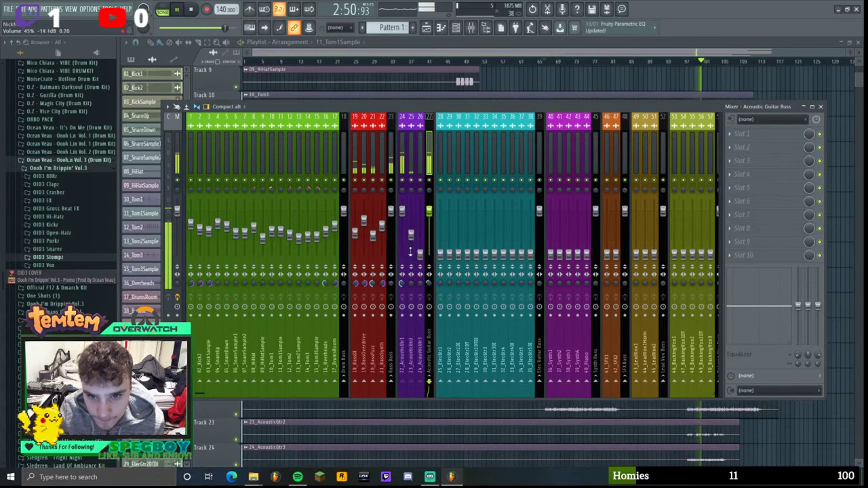
scroll(410, 251, "up", 2)
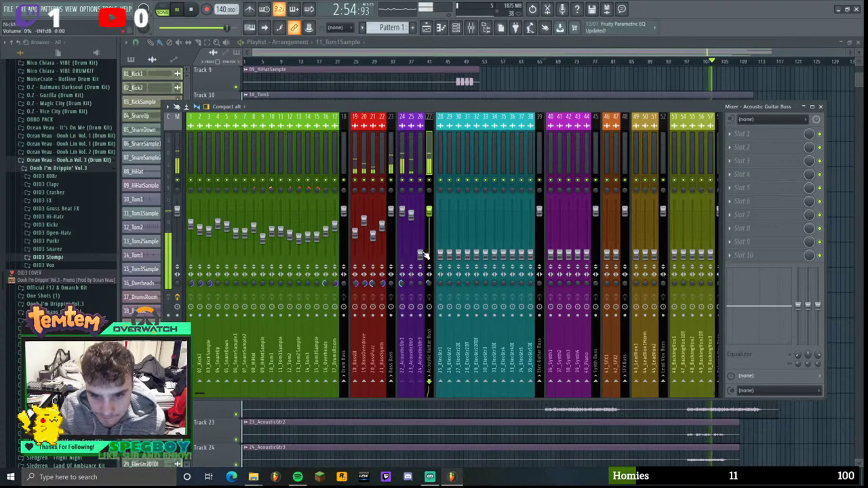
- Raise the 24_AcousticGtr3 fader to about the height of 23_AcousticGtr2 and pan the track slightly off centre
scroll(534, 396, "down", 1)
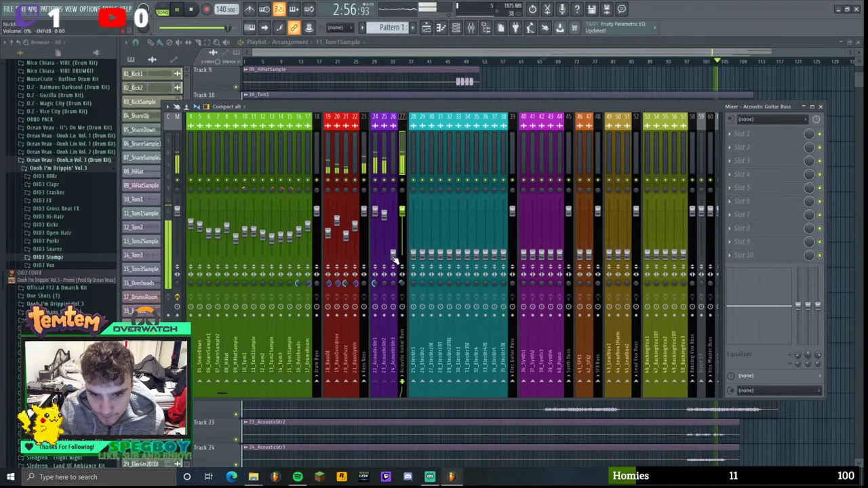
scroll(395, 259, "up", 6)
left_click(392, 192)
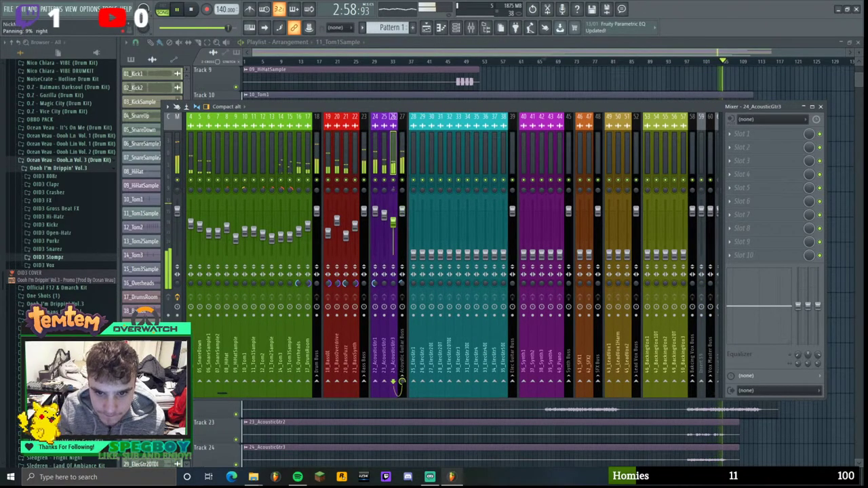
left_click_drag(393, 223, 393, 202)
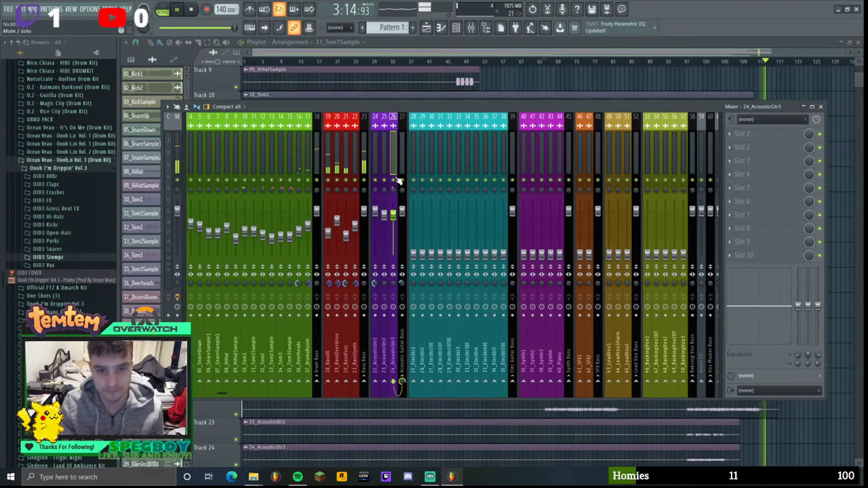
scroll(398, 226, "down", 2)
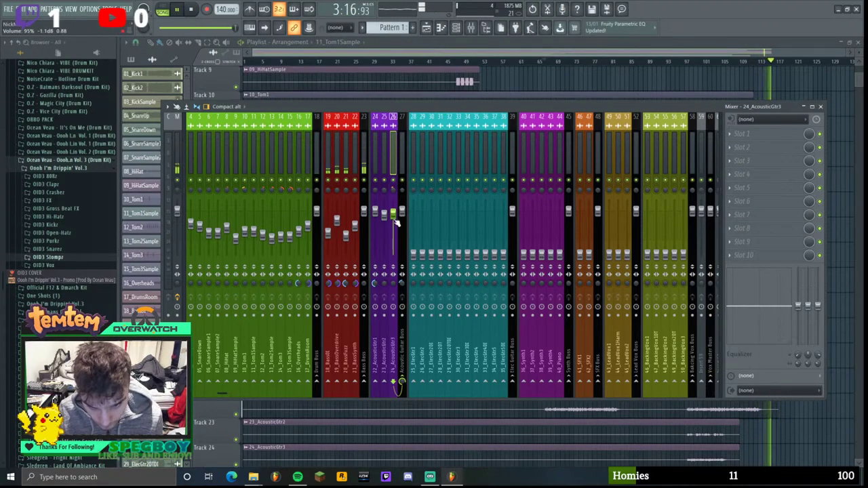
- Replay from about bar 96, pan 24_AcousticGtr3 to about 22% left and raise the 23_AcousticGtr2 fader to about 99%
key("space")
left_click(685, 62)
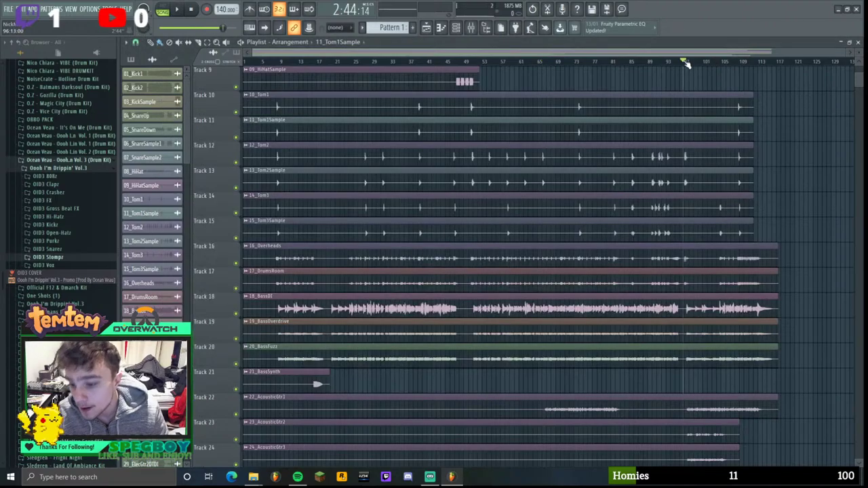
key("space")
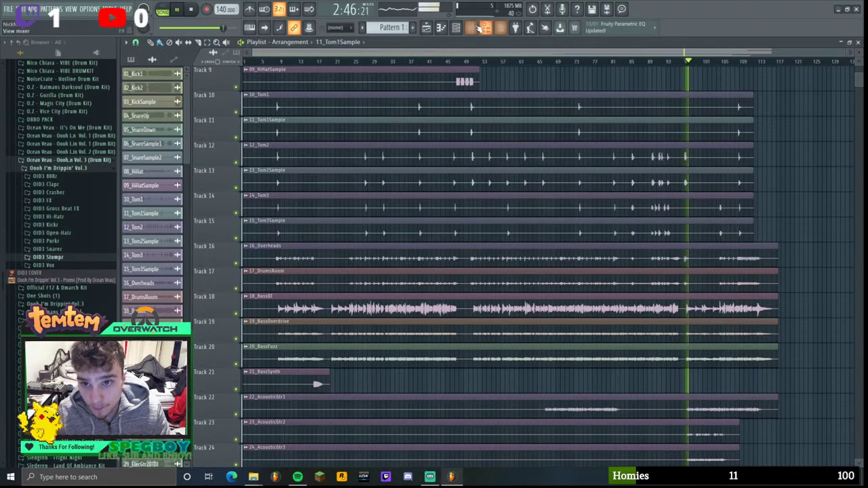
key("F9")
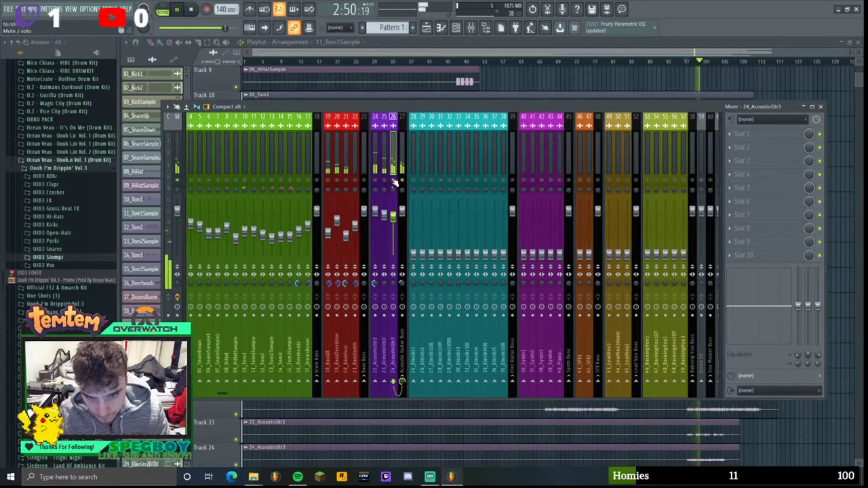
left_click_drag(393, 190, 394, 192)
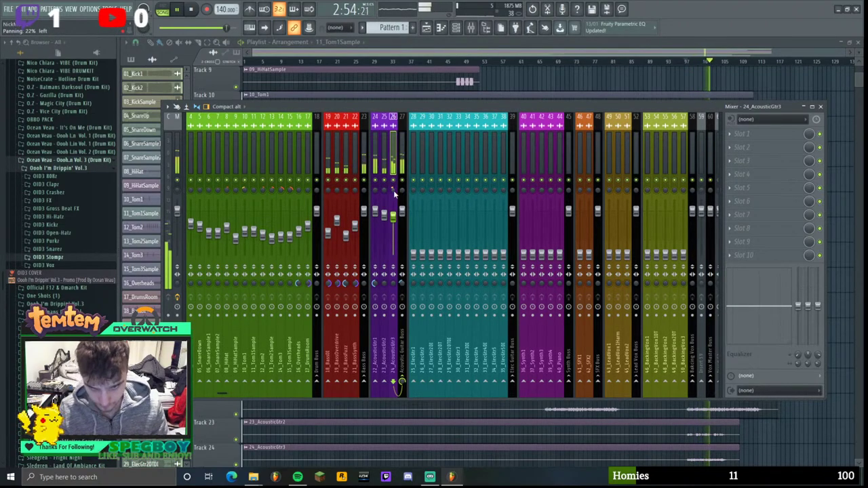
left_click(381, 225)
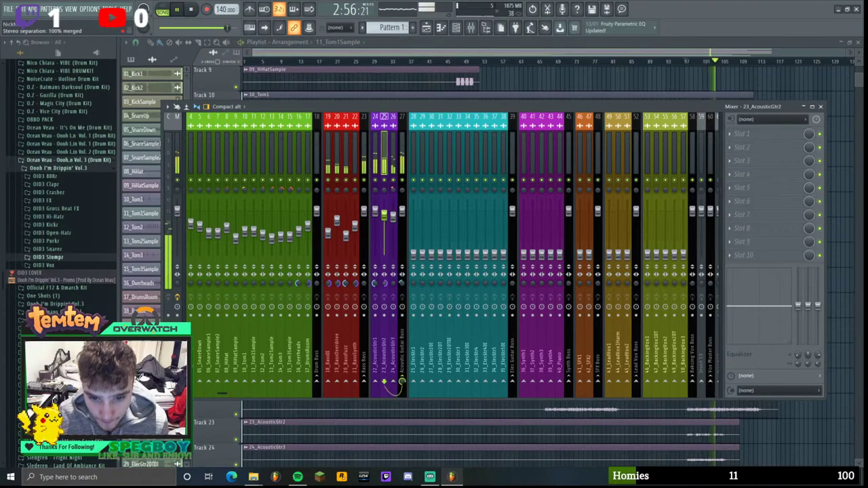
left_click_drag(381, 226, 390, 222)
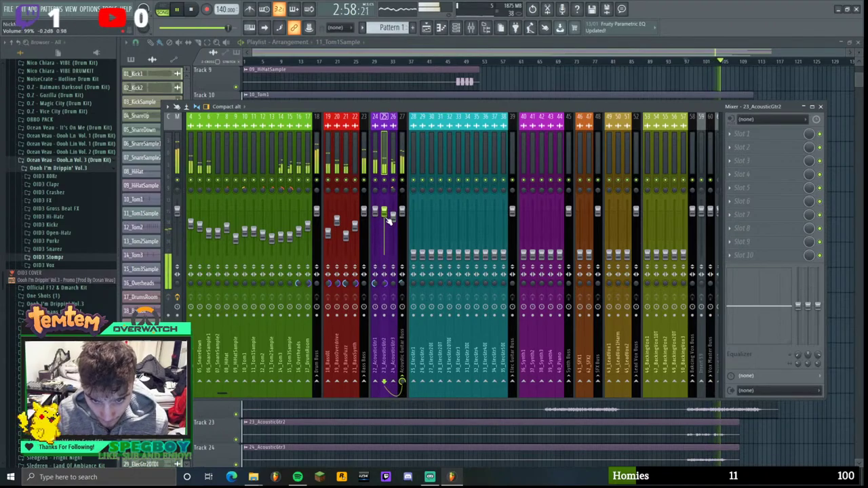
- Raise the 25_ElecGtr1 and 26_ElecGtr2 faders to nearly equal heights, slightly below the Elec Guitar Buss fader
left_click(411, 134)
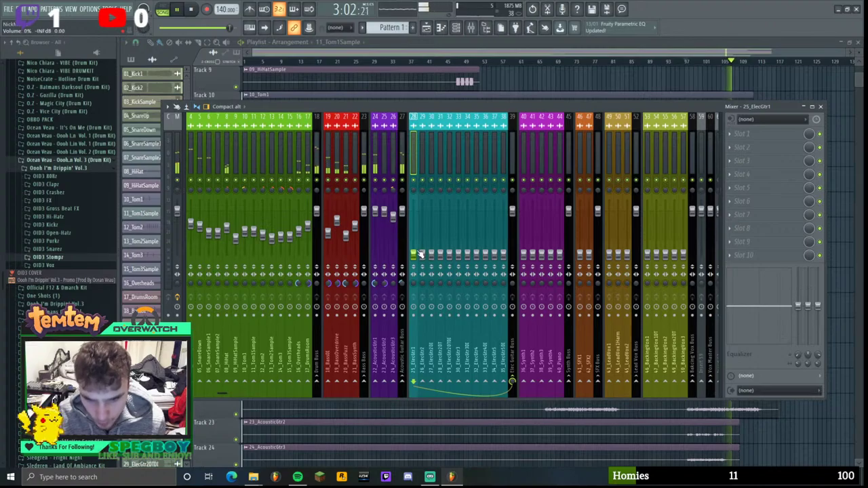
scroll(415, 254, "up", 8)
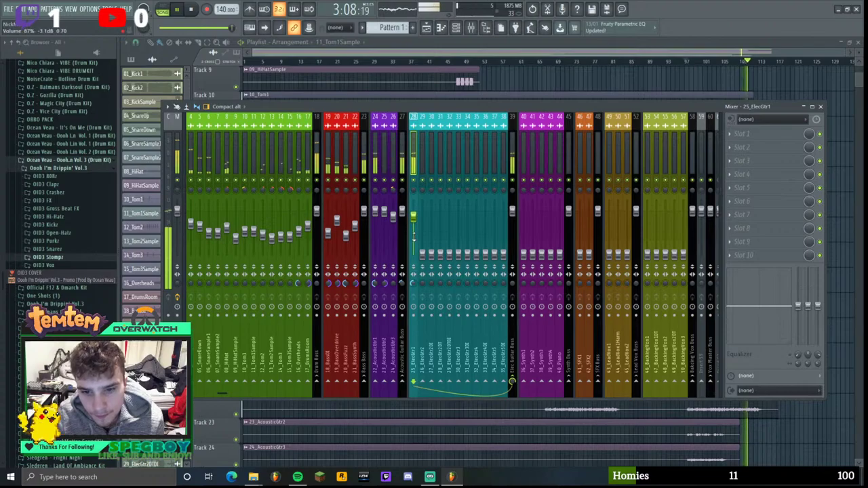
scroll(420, 216, "up", 10)
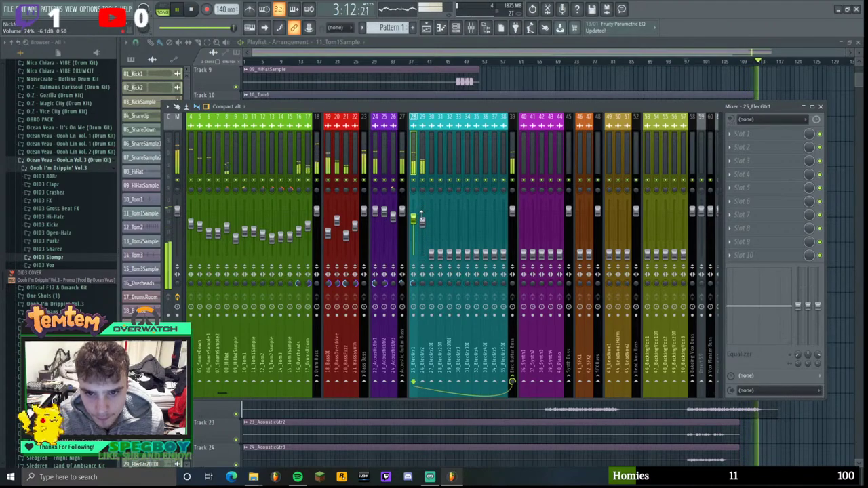
- Adjust the stereo separation of 26_ElecGtr2 and set its fader to about 87%
left_click_drag(422, 284, 422, 277)
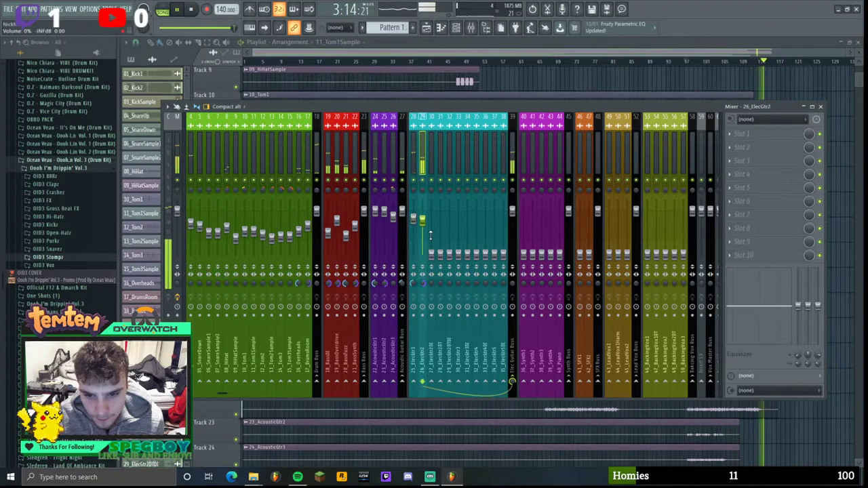
scroll(421, 217, "up", 1)
left_click_drag(421, 190, 422, 196)
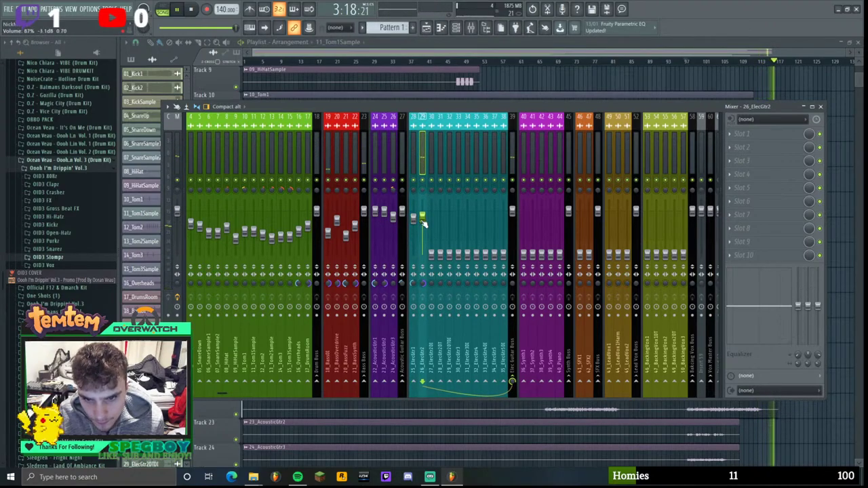
- Restart playback from the beginning of the song and load FabFilter Pro-Q 2 in the first effect slot of the Elec Guitar Buss
key("space")
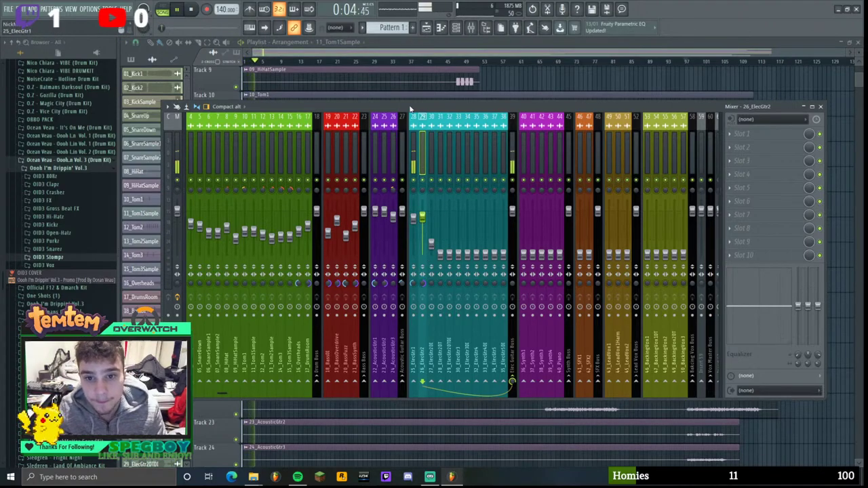
left_click_drag(409, 107, 405, 96)
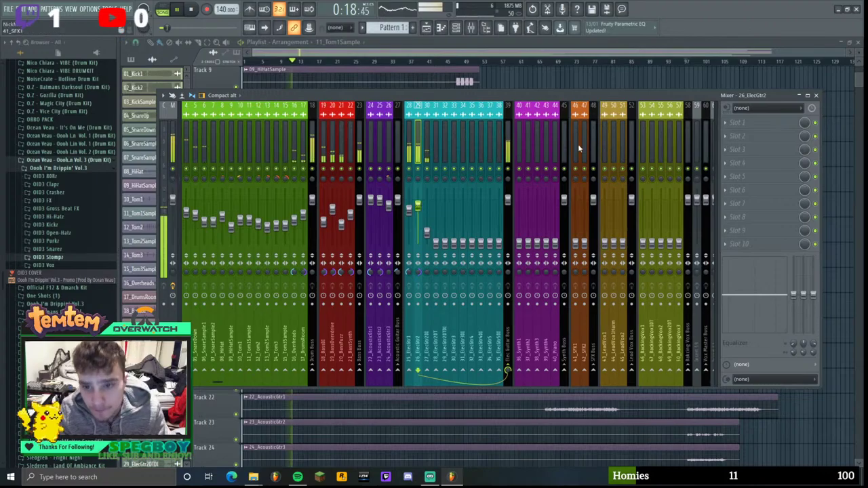
left_click(509, 128)
left_click(737, 122)
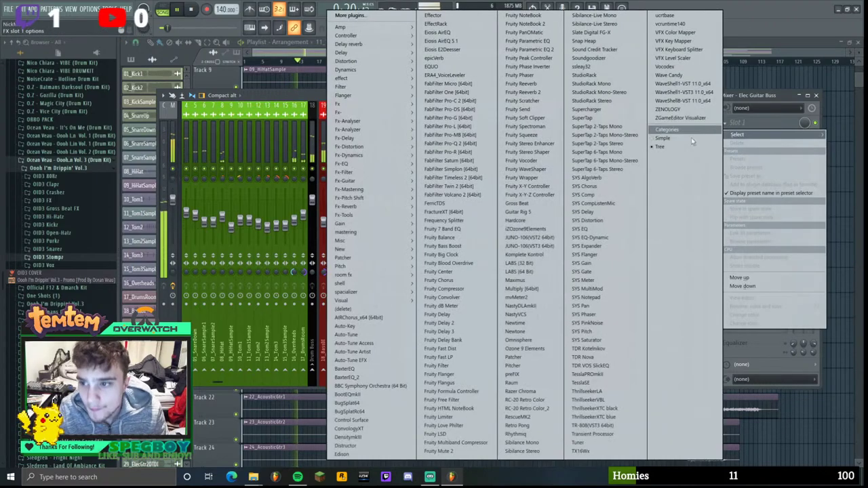
left_click(466, 144)
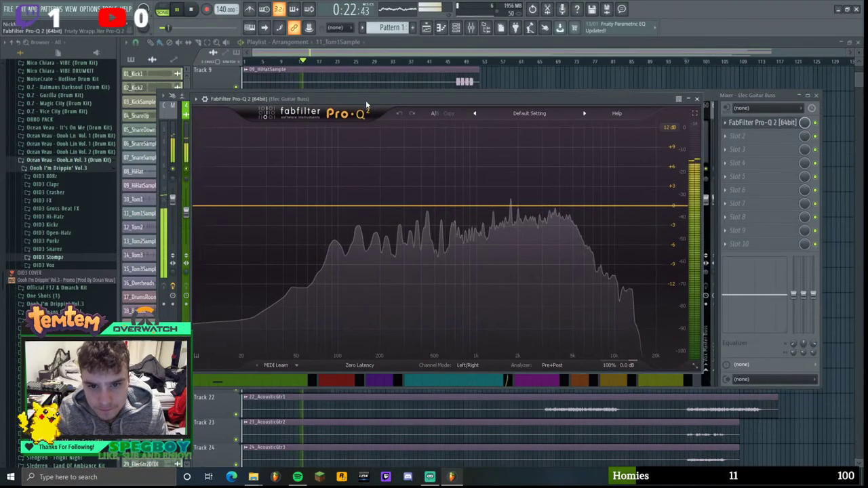
- Add a low cut at about 195 Hz with a Q of about 0.91 on the Elec Guitar Buss, and close the equalizer
left_click(213, 205)
left_click_drag(214, 205, 378, 211)
scroll(378, 211, "down", 1)
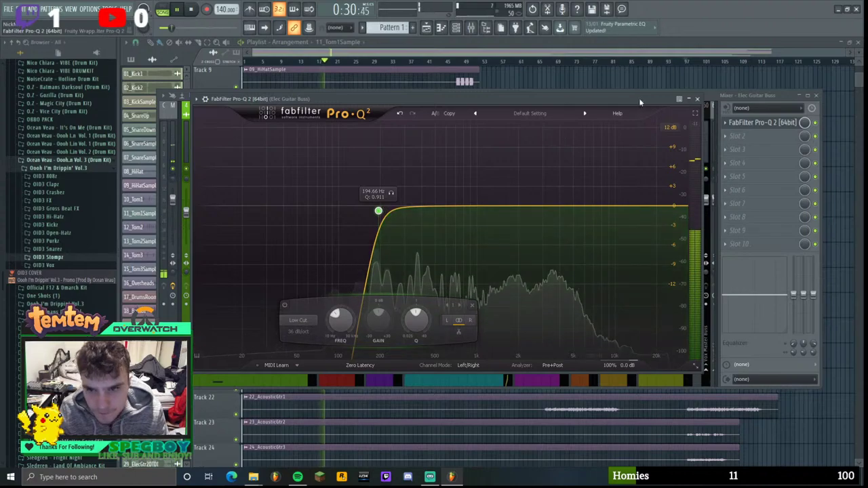
left_click(698, 99)
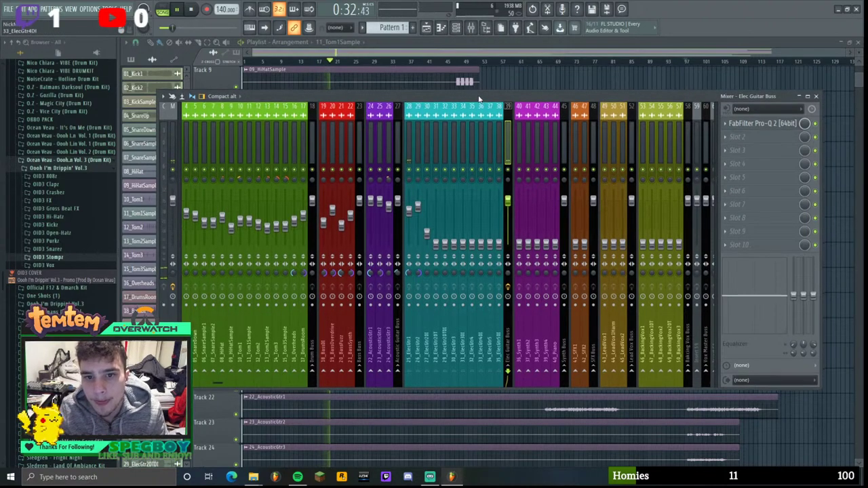
left_click_drag(424, 102, 466, 95)
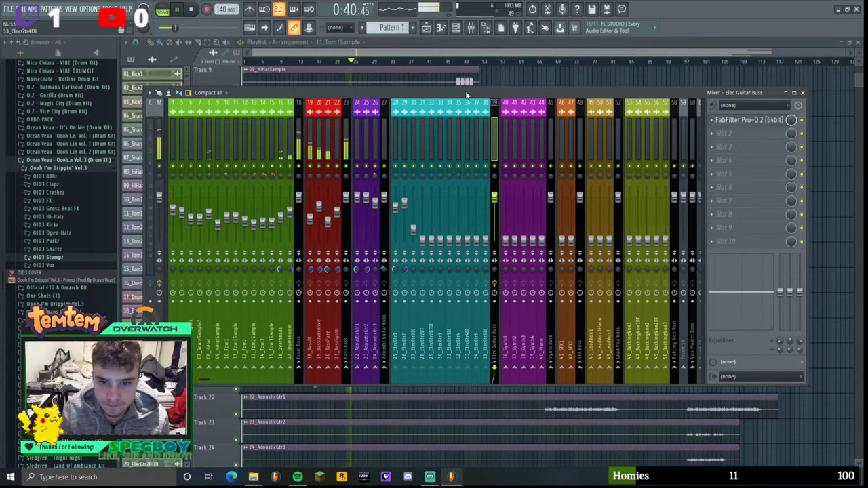
- Select the 27_ElecGtr2DI mixer track and locate its clip in the playlist
left_click(411, 119)
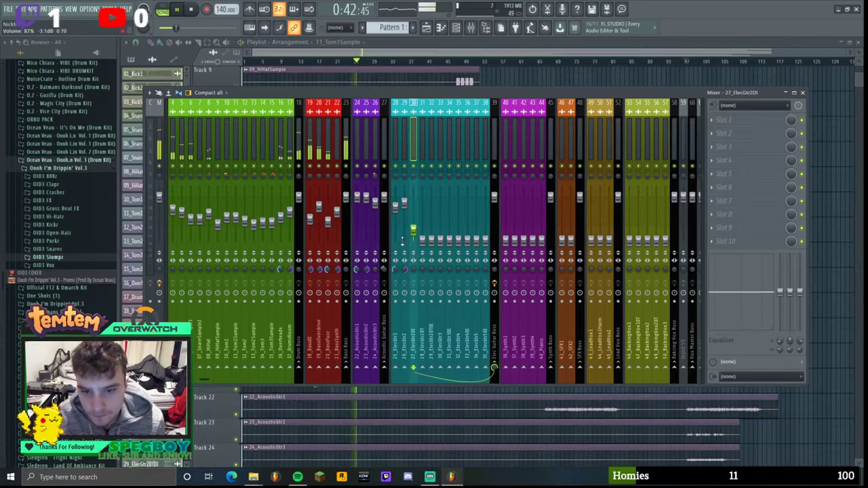
scroll(447, 413, "down", 3)
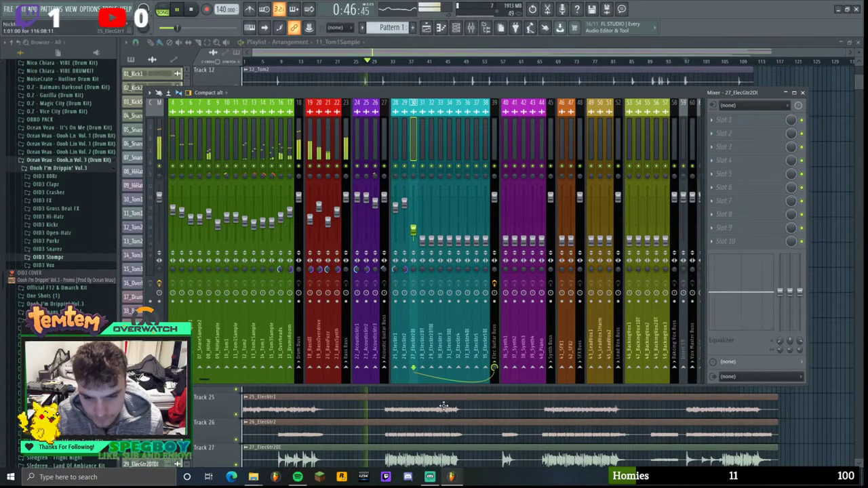
scroll(403, 425, "down", 1)
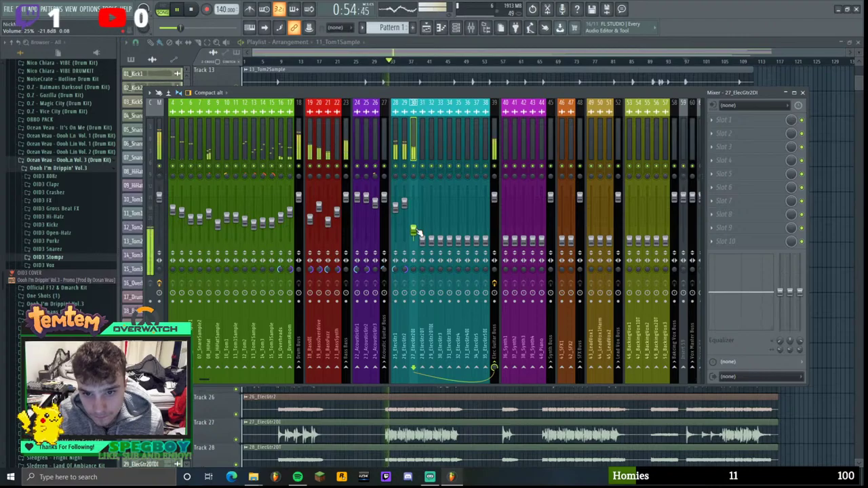
- Reopen Pro-Q 2 on the Elec Guitar Buss and lower the low-cut frequency
left_click(499, 130)
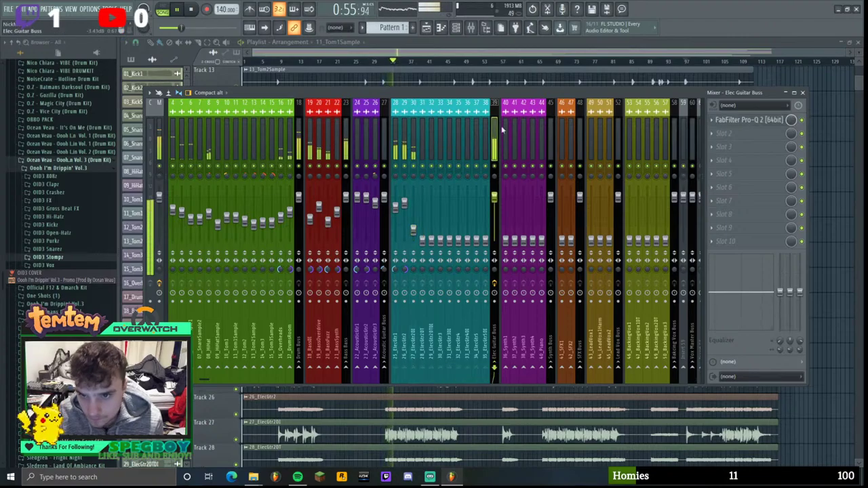
left_click(746, 119)
mouse_move(362, 211)
left_mouse_down()
mouse_move(343, 207)
mouse_move(384, 207)
mouse_move(353, 207)
left_mouse_up()
- Add a 12 dB/oct high cut at about 2363 Hz with a Q of about 1.16 to the Elec Guitar Buss
left_click(674, 206)
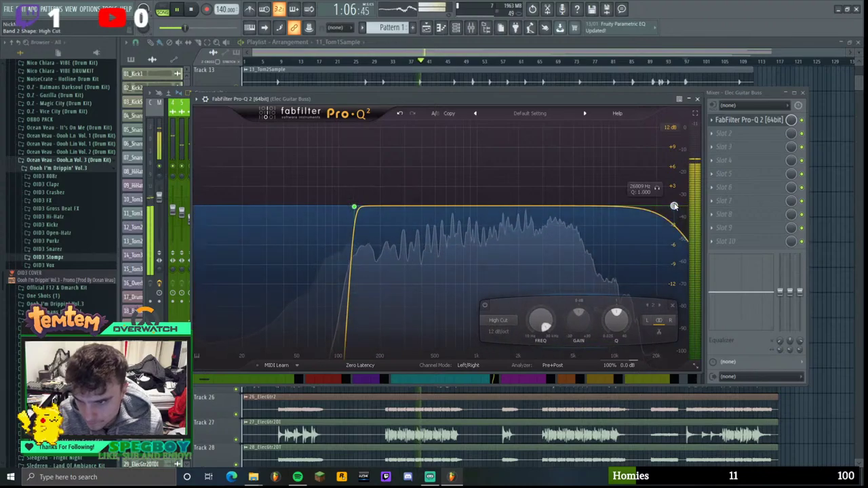
scroll(674, 206, "up", 3)
left_click_drag(674, 207, 528, 198)
scroll(566, 207, "down", 3)
- Switch to Streamlabs OBS to check the stream's audio levels and return to FL Studio
left_click(430, 477)
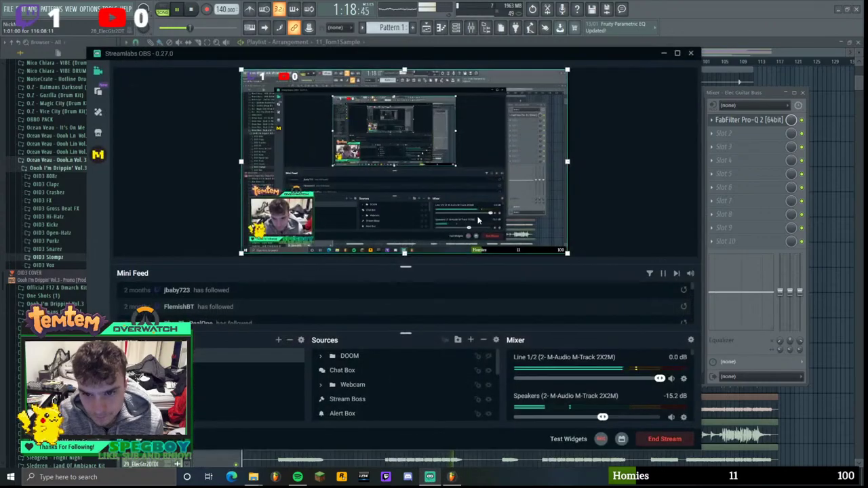
key("alt+Tab")
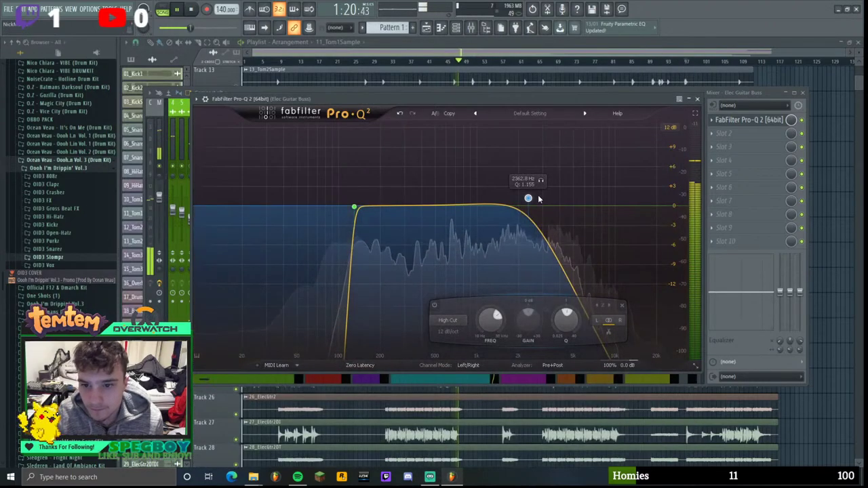
- Soften the high cut's slope to 6 dB/oct and move its frequency to about 2080 Hz with a Q of 1
left_click_drag(522, 99, 495, 102)
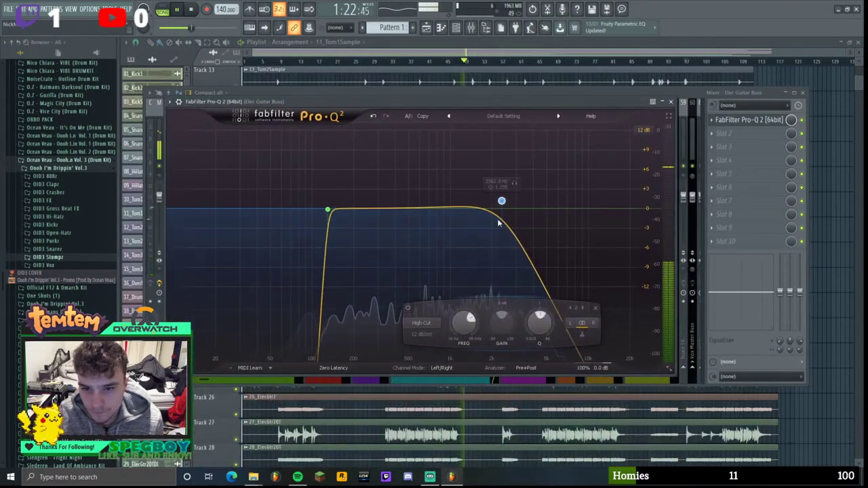
scroll(501, 203, "down", 1)
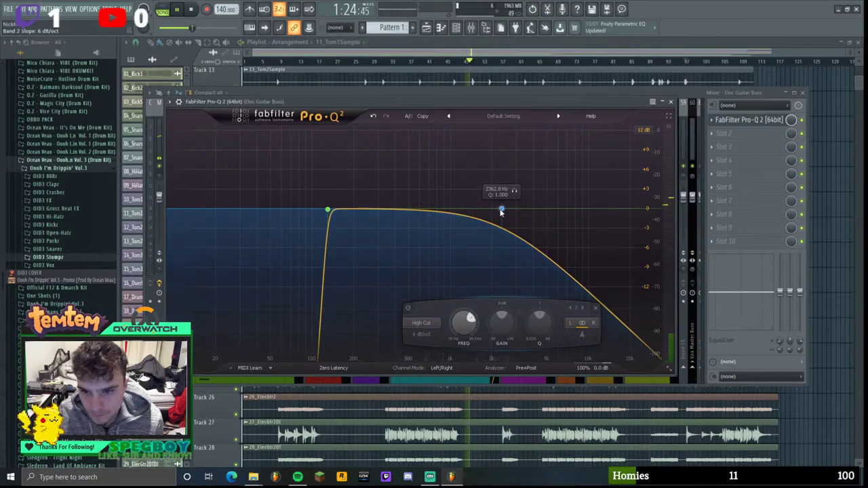
left_click_drag(501, 212, 493, 197)
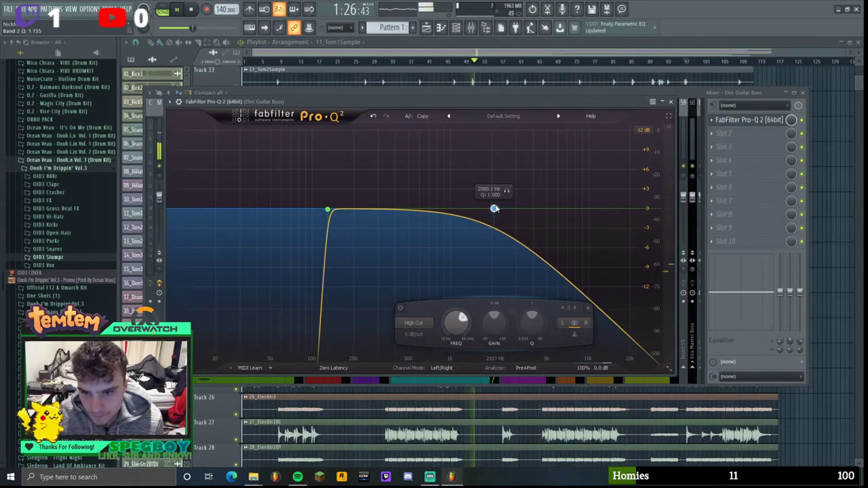
- Close Pro-Q 2, limit looped playback to the playlist range 30:13:00 to 48:13:00, and reopen the mixer
left_click(670, 102)
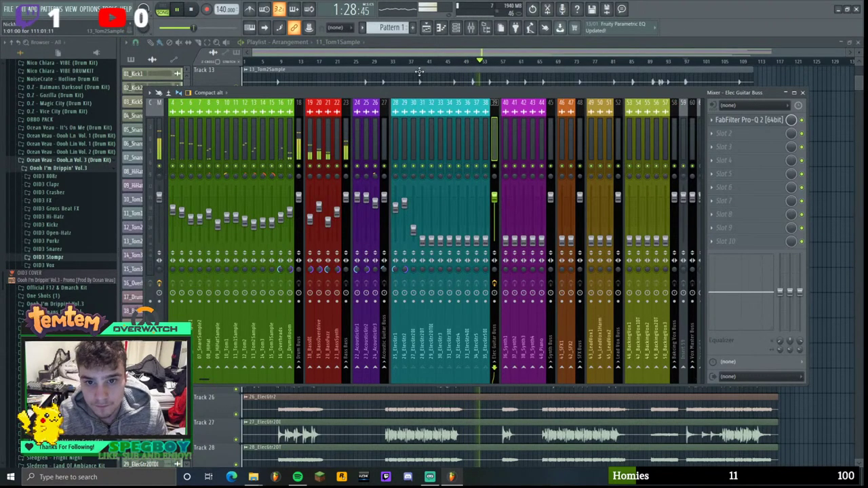
left_click(395, 62)
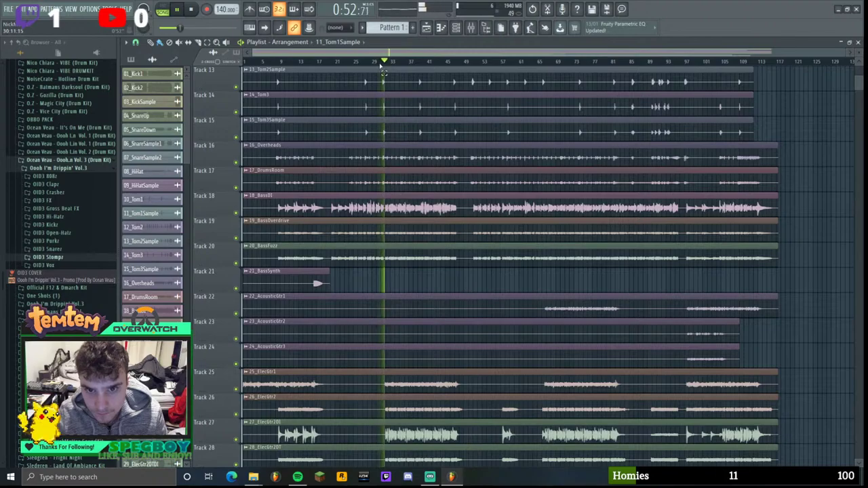
key("ctrl+a")
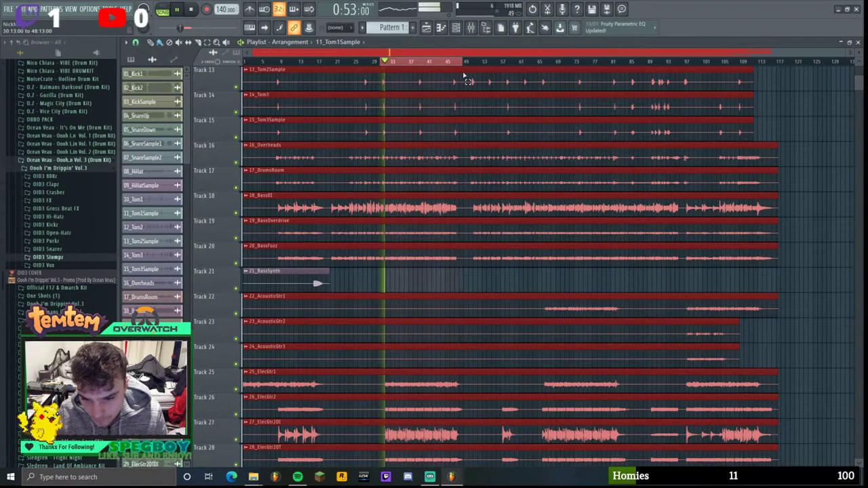
left_click(470, 27)
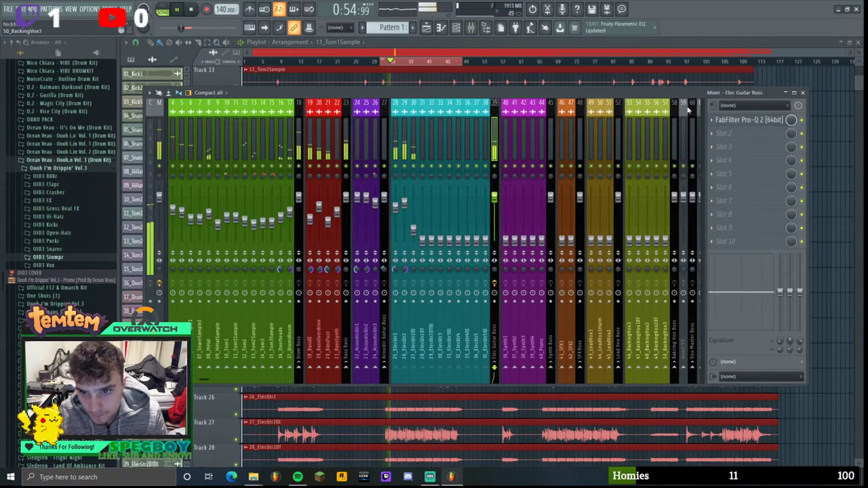
- Raise the frequency of the Elec Guitar Buss high cut in Pro-Q 2 and adjust its Q
left_click(751, 121)
left_click_drag(493, 208, 559, 211)
scroll(537, 204, "up", 2)
left_click(670, 103)
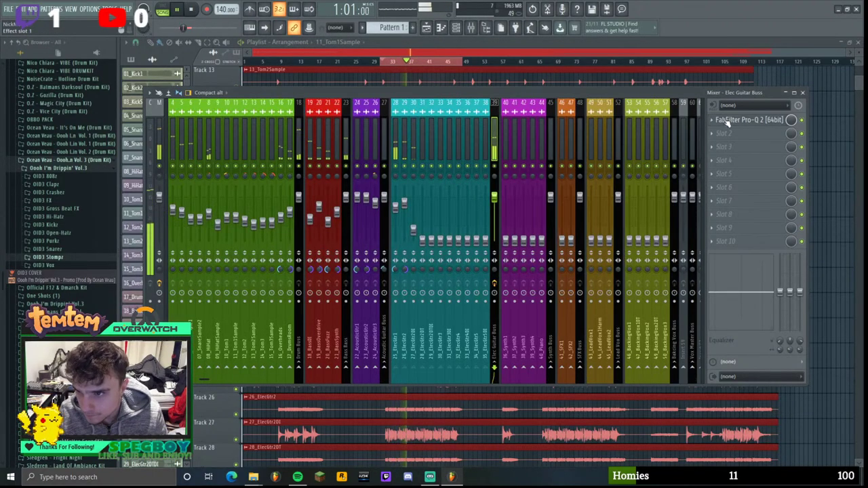
- Add Fruity Multiband Compressor to slot 2 of the Elec Guitar Buss
left_click(723, 133)
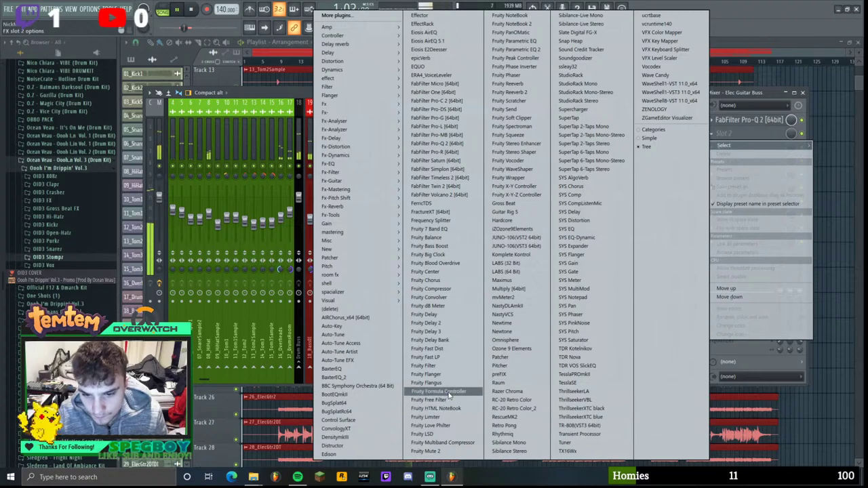
left_click(440, 442)
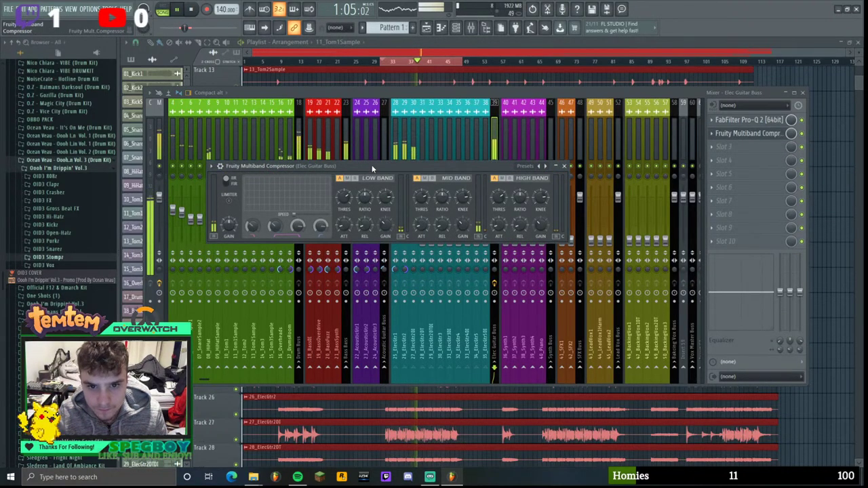
left_click_drag(380, 166, 407, 102)
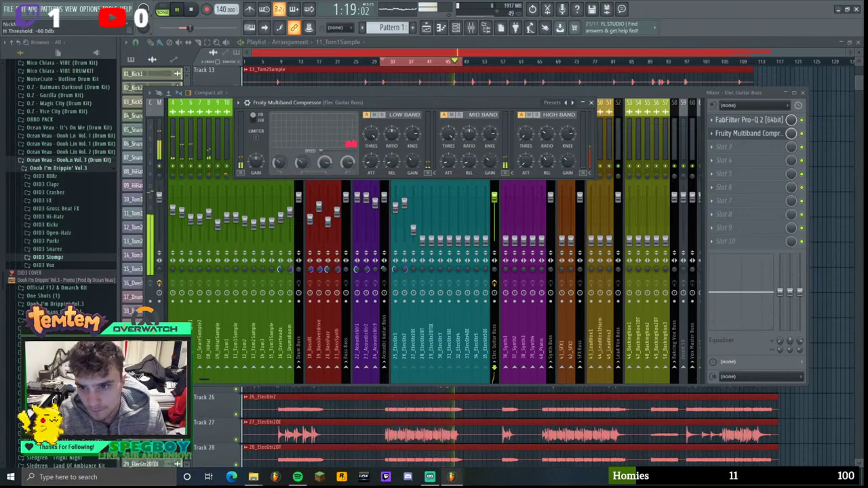
left_click_drag(522, 100, 494, 133)
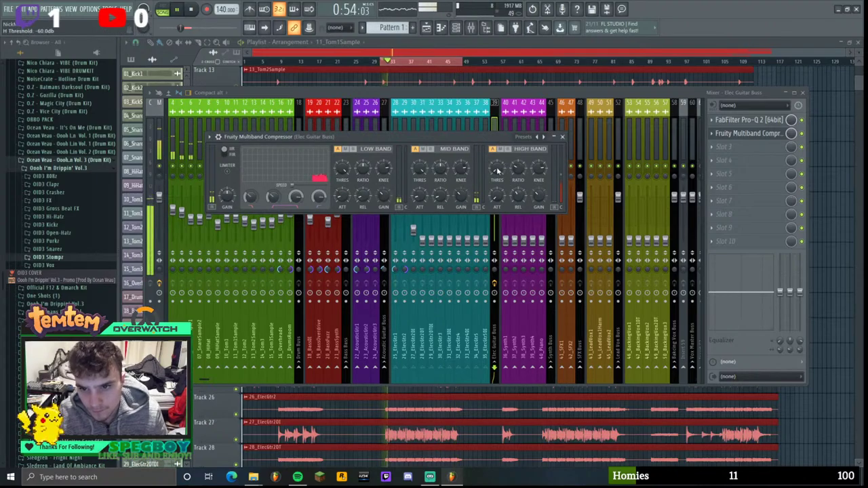
- Set the compressor's high-band crossover to about 2077 Hz, solo the Elec Guitar Buss, and reopen the compressor
mouse_move(315, 196)
left_mouse_down()
mouse_move(315, 208)
mouse_move(320, 196)
left_mouse_up()
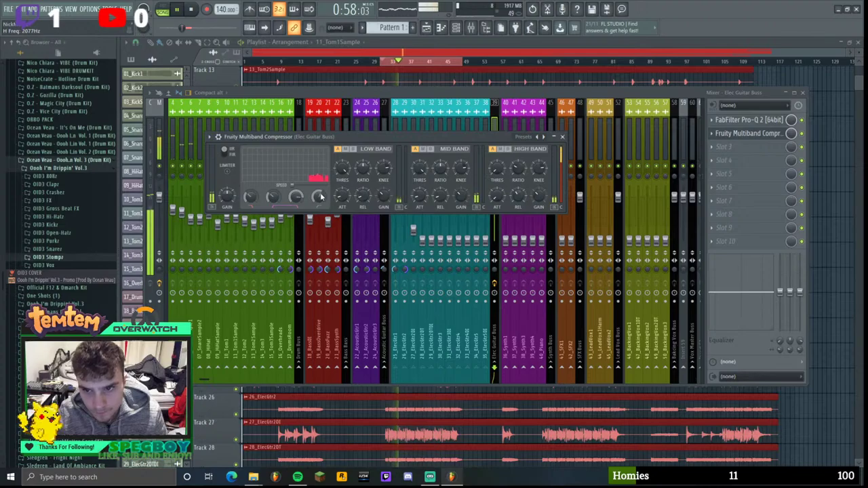
left_click_drag(481, 138, 502, 202)
left_click(494, 170)
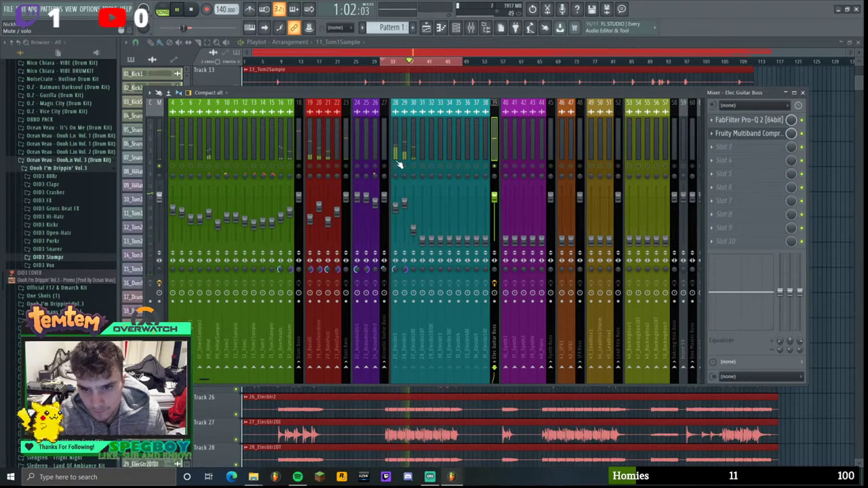
left_click(750, 133)
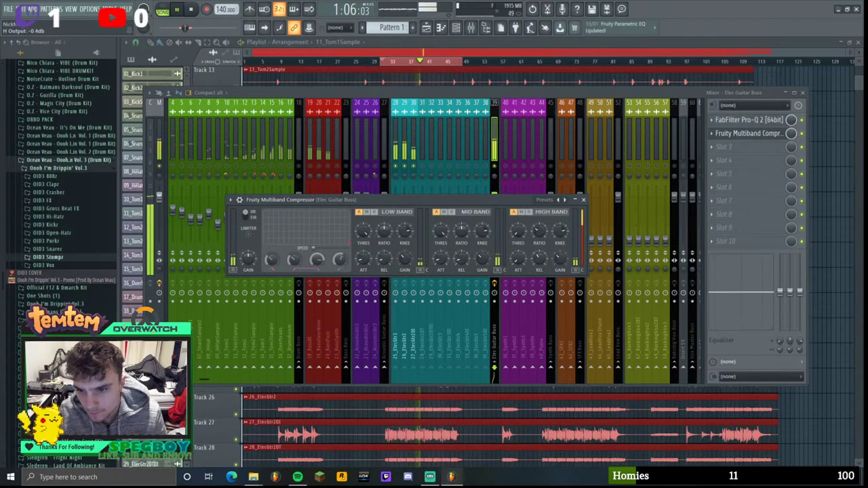
left_click_drag(510, 201, 462, 161)
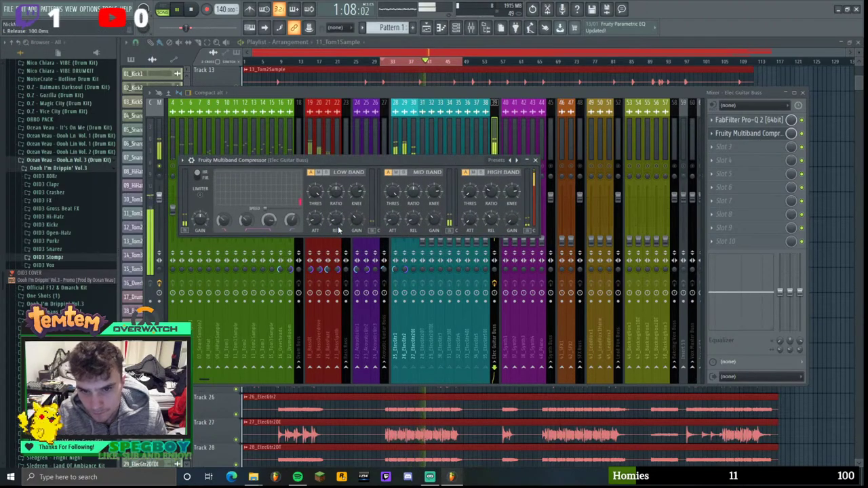
- Adjust the compressor's high and mid crossover frequencies, trying about 4119 Hz for the mid band
left_click_drag(291, 220, 270, 223)
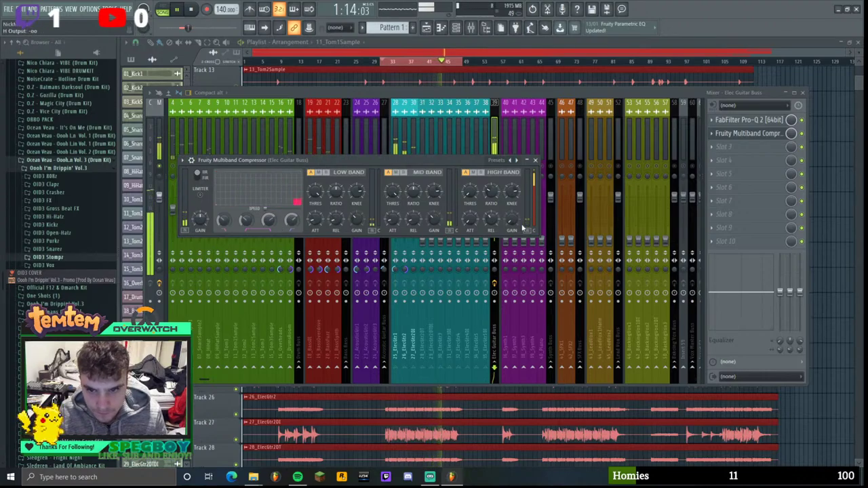
left_click_drag(266, 225, 266, 234)
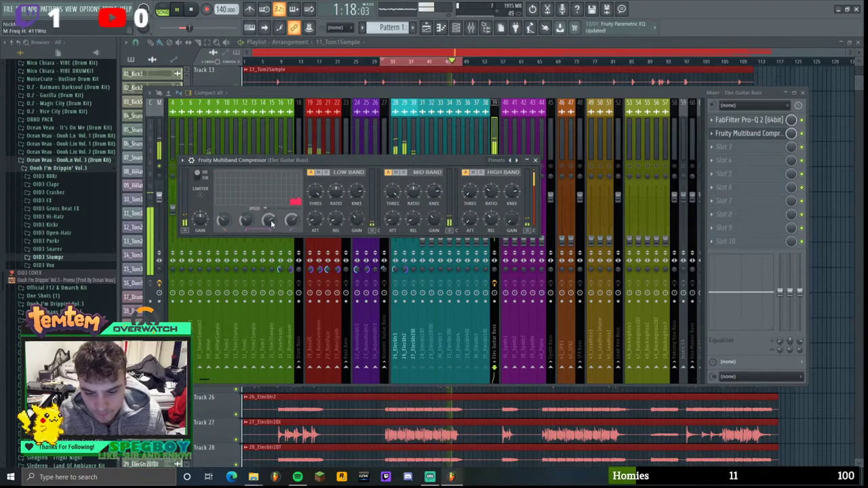
left_click_drag(272, 224, 272, 218)
left_click_drag(379, 162, 390, 150)
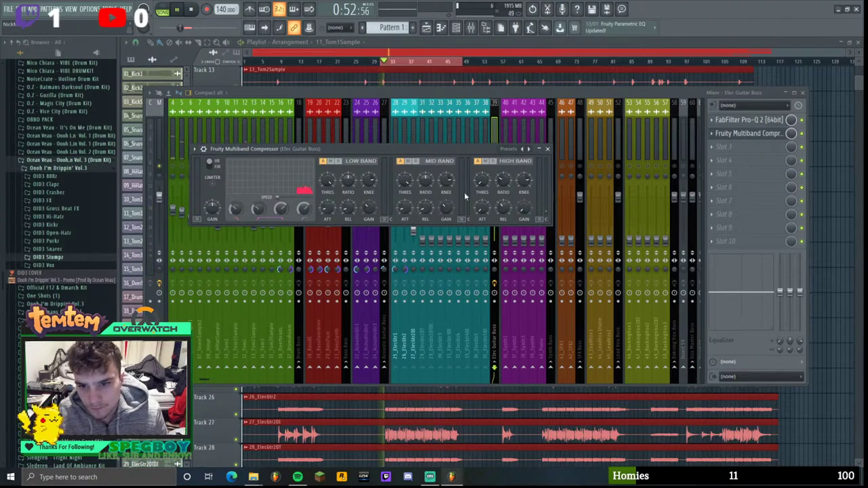
- Set the high-band threshold to about -48.3 dB, adjust that band's gain and knee, and change the mid- and low-band thresholds
left_click_drag(482, 185, 482, 171)
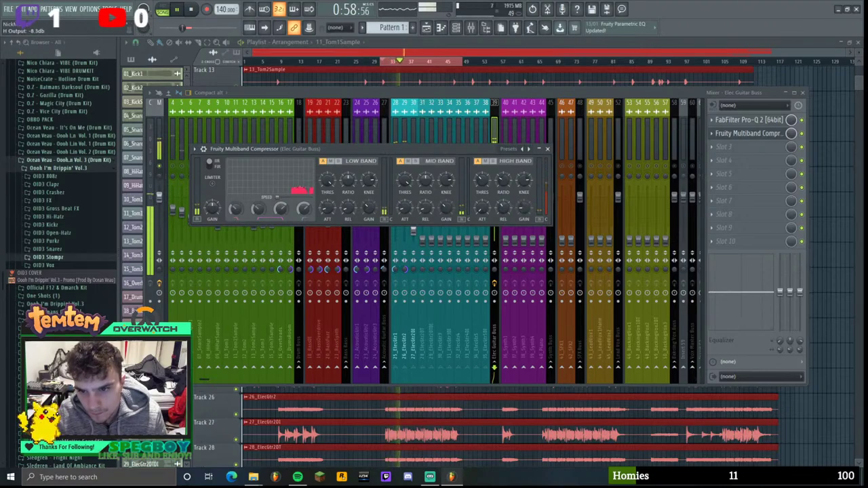
left_click_drag(523, 208, 530, 210)
left_click_drag(524, 180, 525, 183)
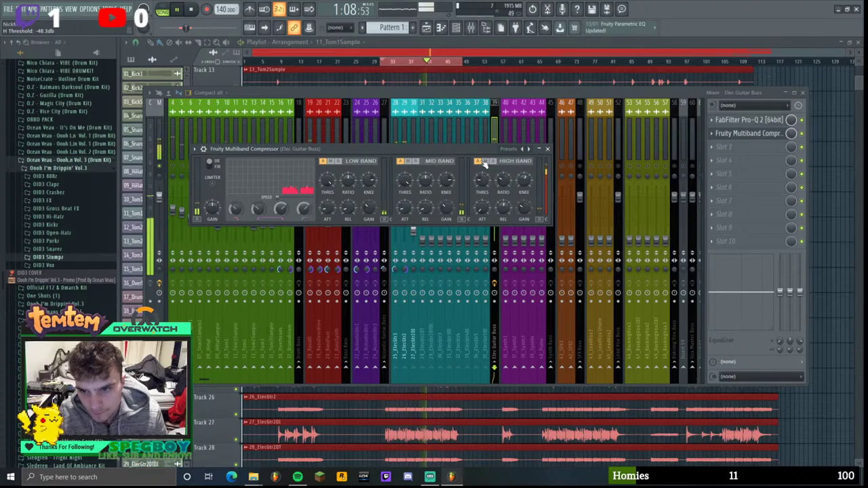
left_click_drag(479, 151, 468, 147)
left_click_drag(395, 177, 395, 184)
left_click_drag(314, 176, 314, 217)
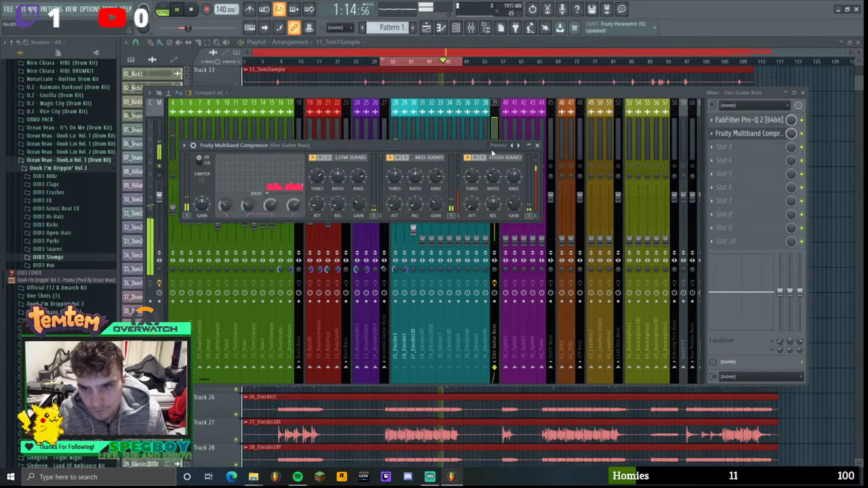
- Try the High bypass and Warmer presets in the multiband compressor
left_click(499, 145)
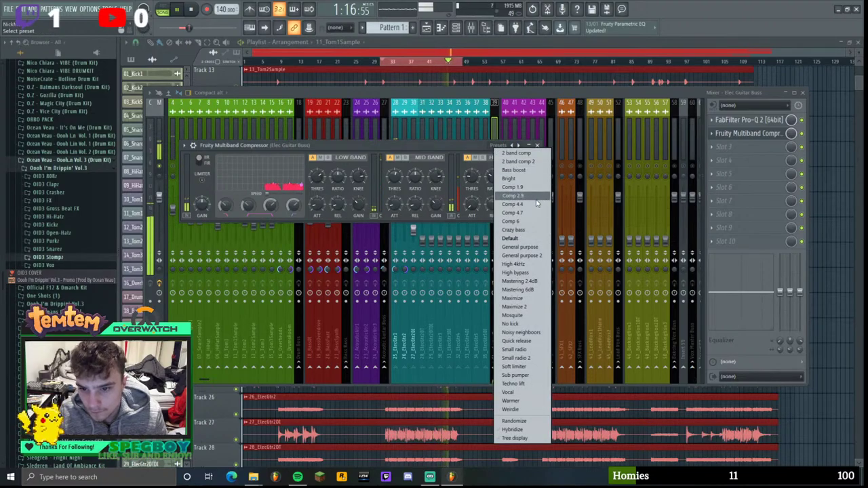
left_click(533, 273)
left_click_drag(429, 141, 446, 143)
left_click(510, 147)
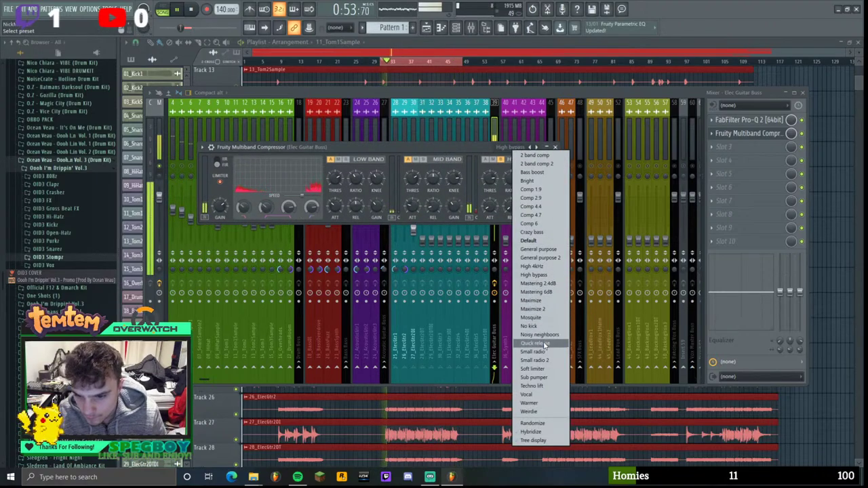
left_click(534, 402)
left_click_drag(526, 150, 512, 148)
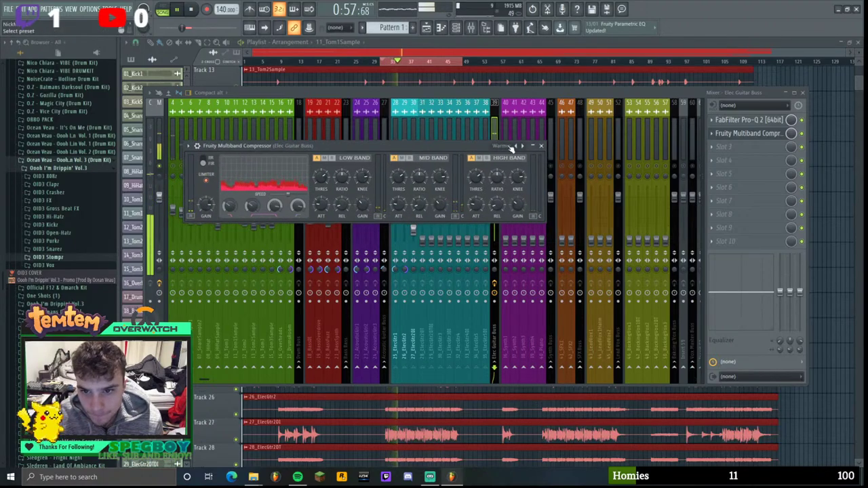
- Step back through the compressor's presets from Warmer to Soft limiter
left_click(516, 146)
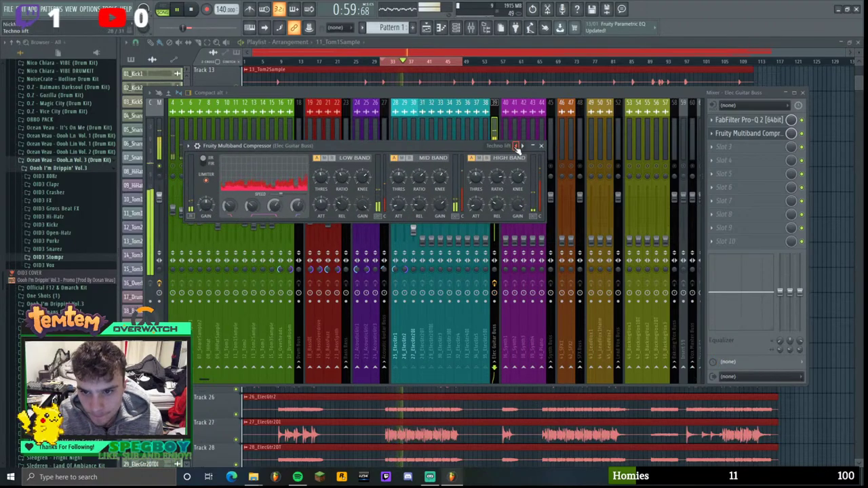
left_click(516, 146)
left_click(516, 146)
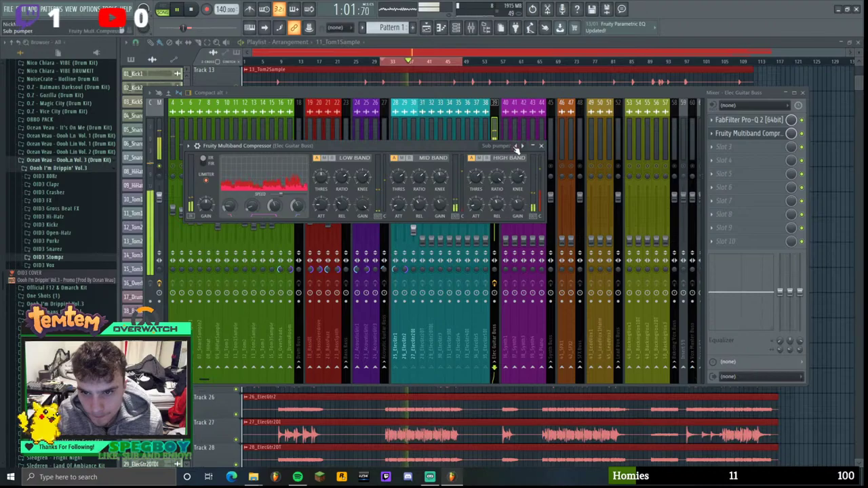
left_click(516, 146)
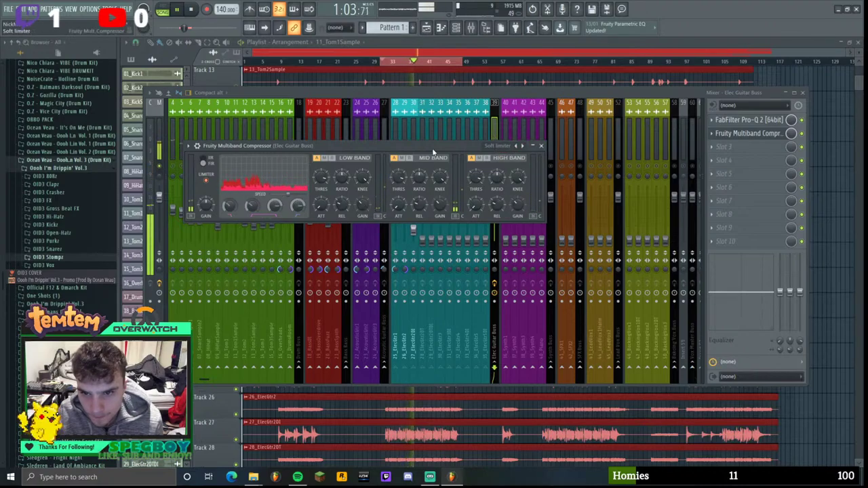
- Lower the high band's threshold and set its crossover frequency to about 4994 Hz
left_click_drag(432, 149, 449, 148)
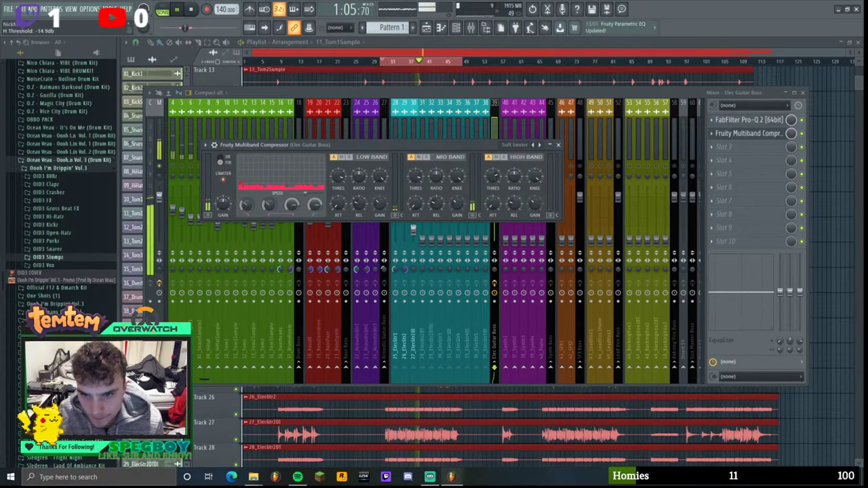
scroll(490, 173, "down", 6)
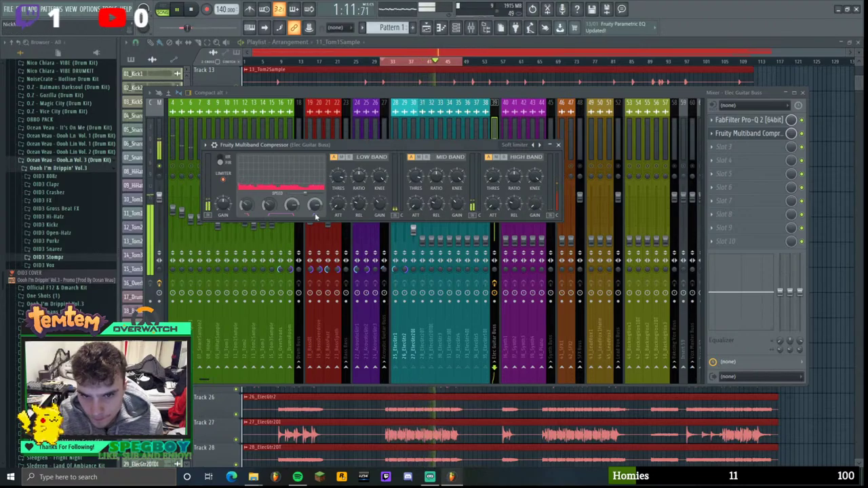
left_click_drag(315, 206, 316, 211)
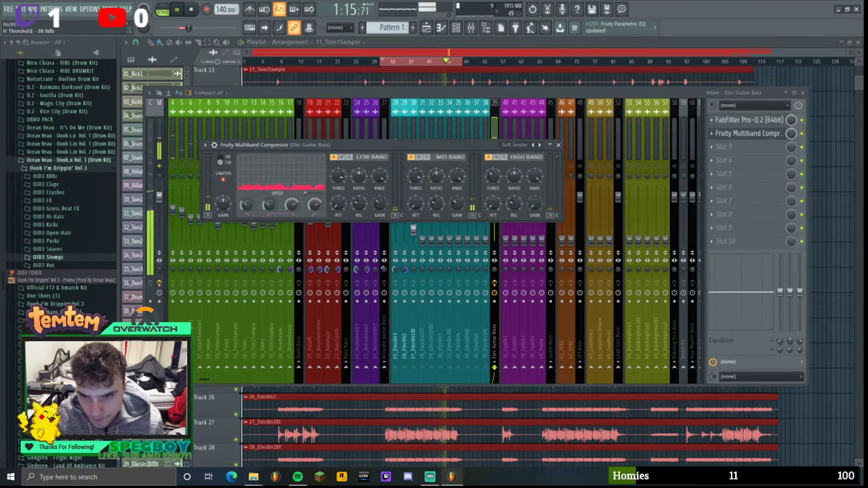
left_click_drag(292, 205, 292, 209)
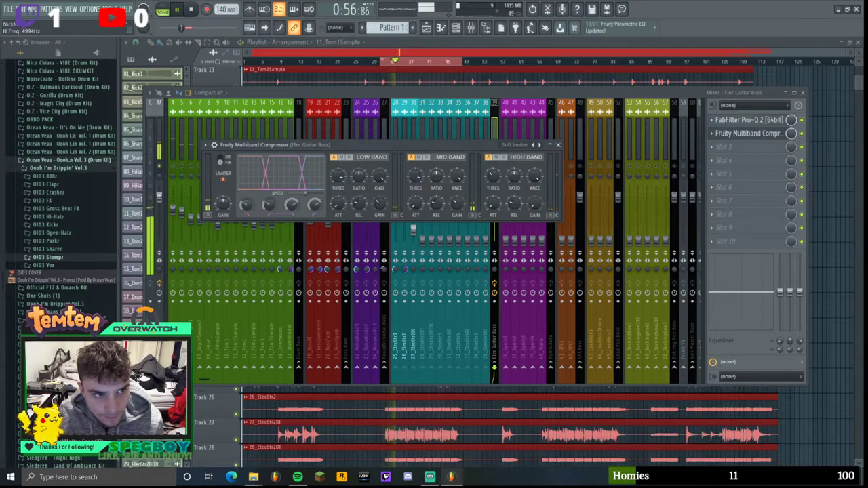
- Further lower the high band's threshold, shorten its release, and close the compressor
left_click_drag(494, 175, 495, 186)
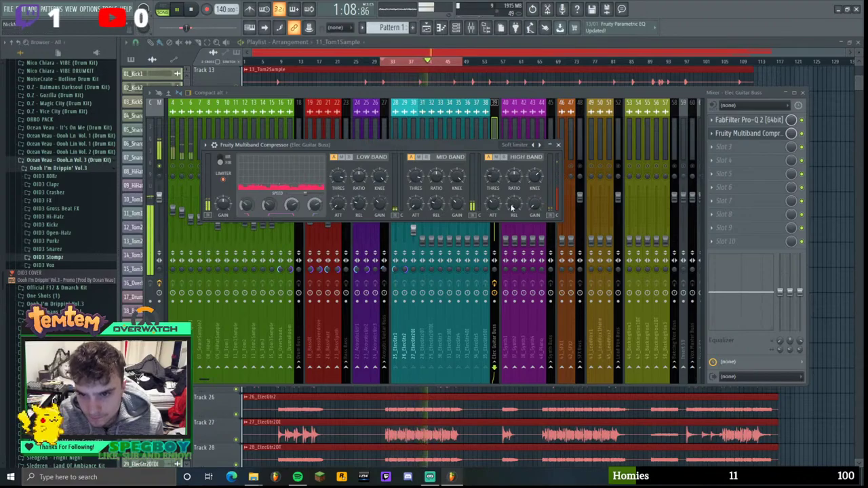
left_click_drag(512, 203, 511, 211)
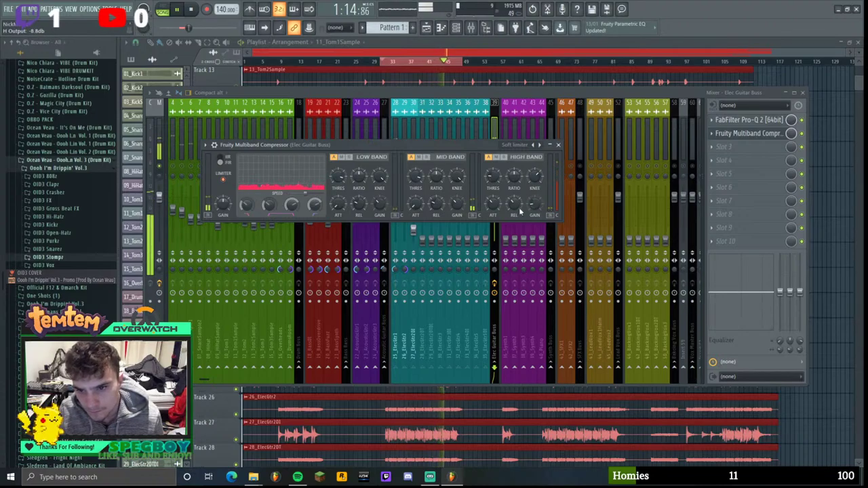
left_click(558, 144)
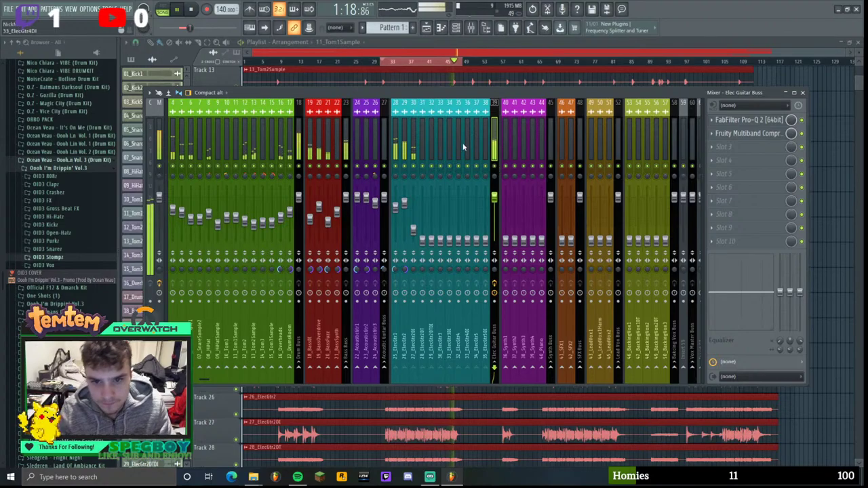
- Slightly raise the levels of 25_ElecGtr1, 26_ElecGtr2 and 27_ElecGtr2DI together
left_click(398, 139)
left_click(409, 139)
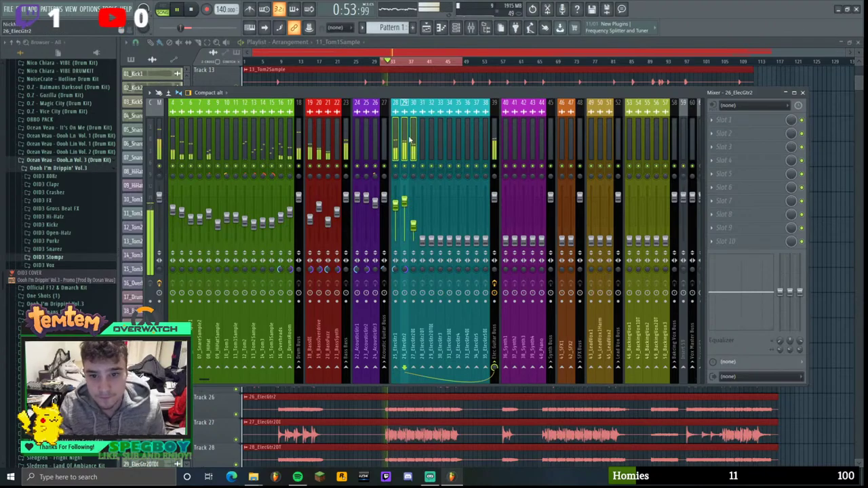
- Raise the 28_ElecGtr2DT fader to about the level of 25_ElecGtr1 and pan the track off-centre
left_click(424, 240)
scroll(430, 240, "up", 10)
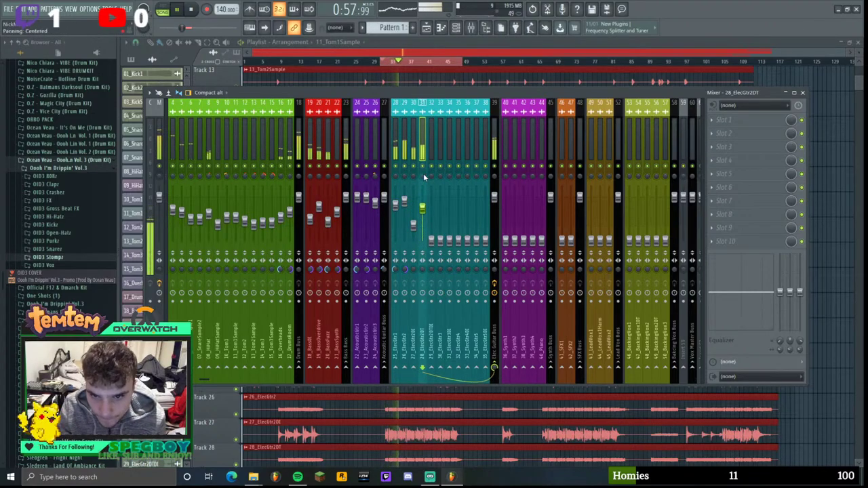
left_click_drag(422, 175, 422, 176)
scroll(419, 176, "up", 20)
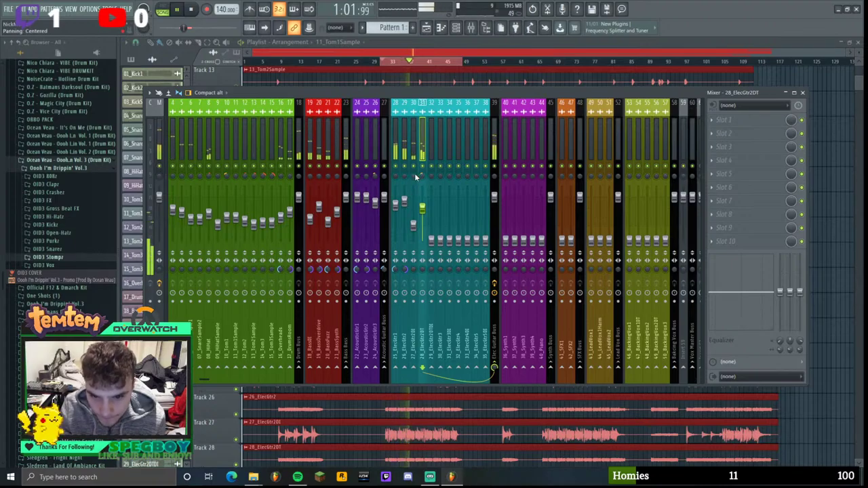
- Solo 27_ElecGtr2DI to judge it, raise its level to about -6.5 dB, and bring the other tracks back in
left_click(413, 176)
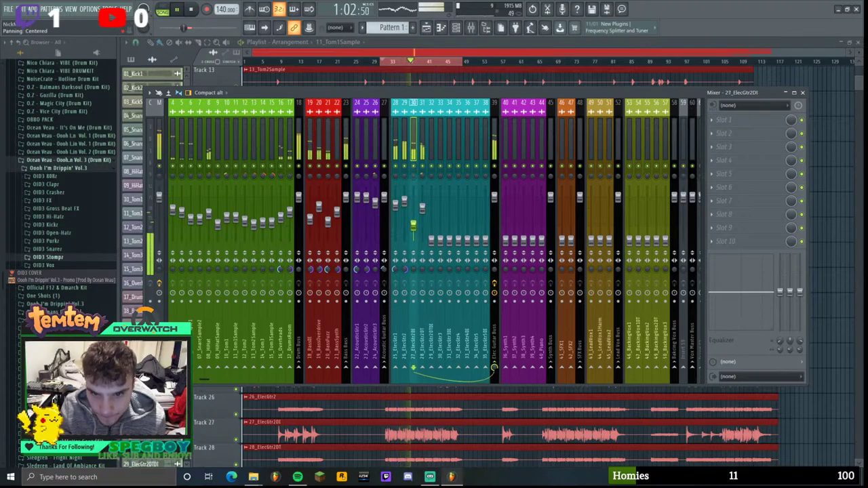
right_click(419, 169)
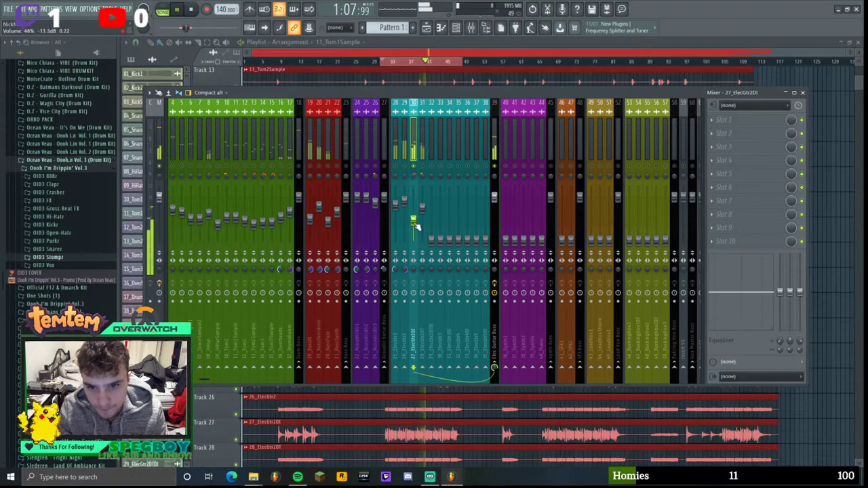
right_click(419, 172)
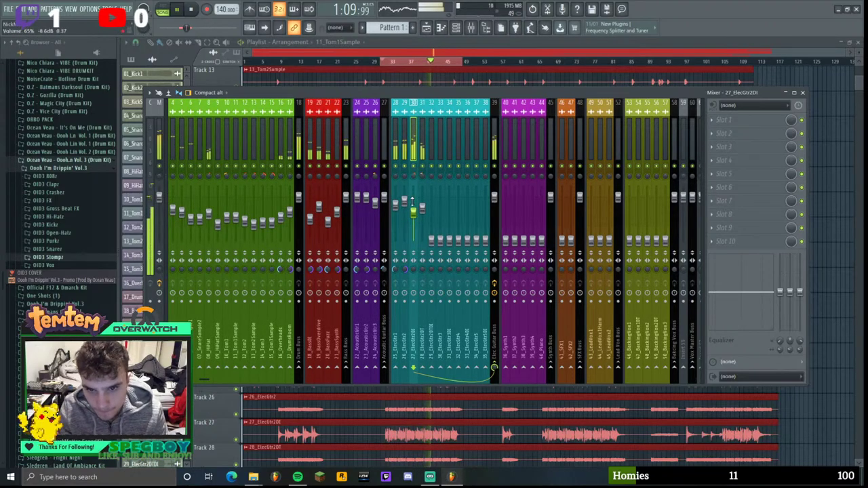
left_click_drag(416, 213, 421, 206)
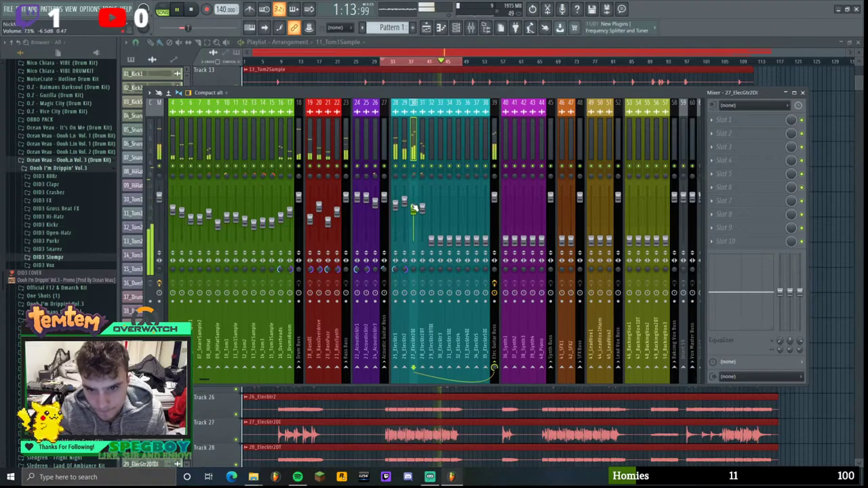
- Raise the 29_ElecGtr2DTDI fader to about 50%, slightly below the level of 27_ElecGtr2DI
left_click(434, 138)
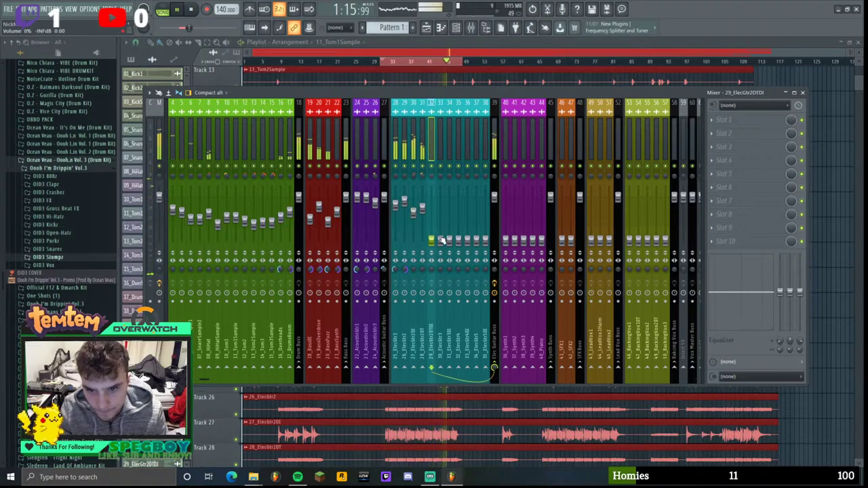
left_click_drag(431, 241, 432, 219)
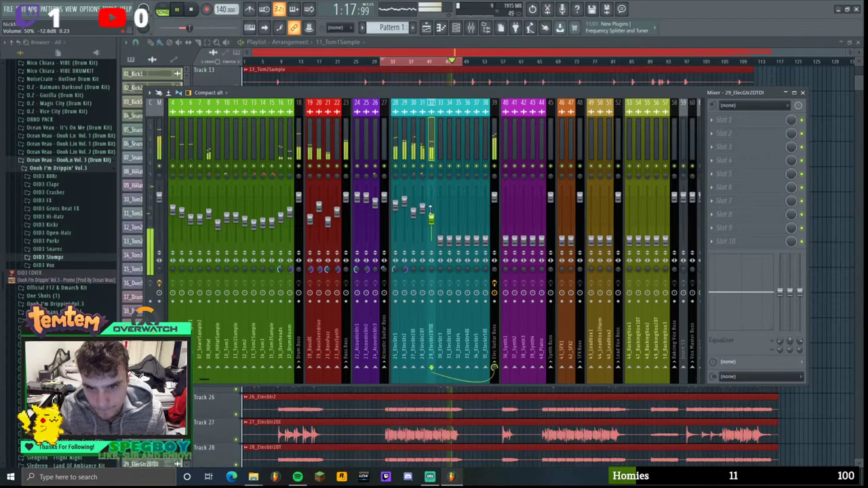
mouse_move(432, 175)
left_mouse_down()
mouse_move(432, 183)
mouse_move(431, 169)
left_mouse_up()
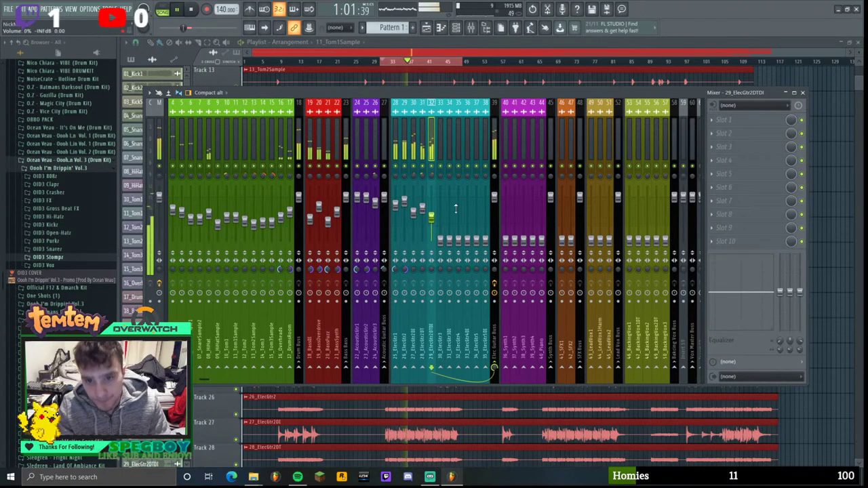
- Raise the low cut frequency in the Elec Guitar Buss's Pro-Q 2 to just under 200 Hz and close the equalizer
left_click(494, 176)
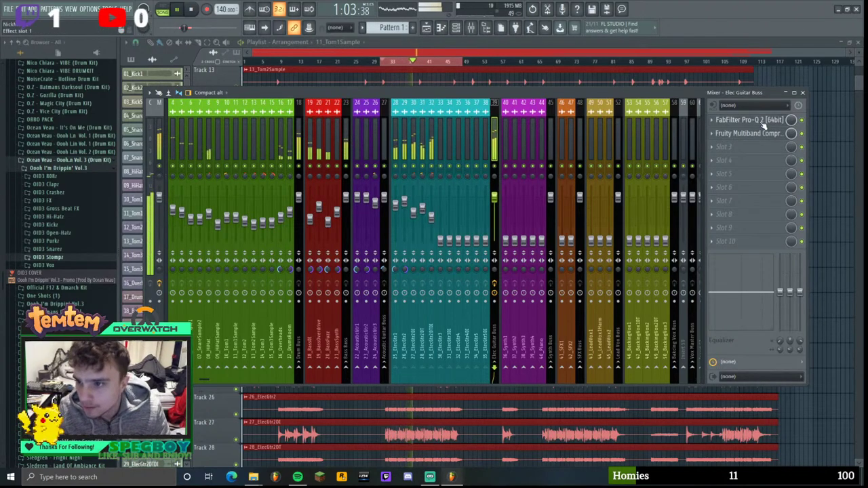
left_click(746, 120)
left_click_drag(330, 211, 348, 211)
scroll(348, 211, "down", 3)
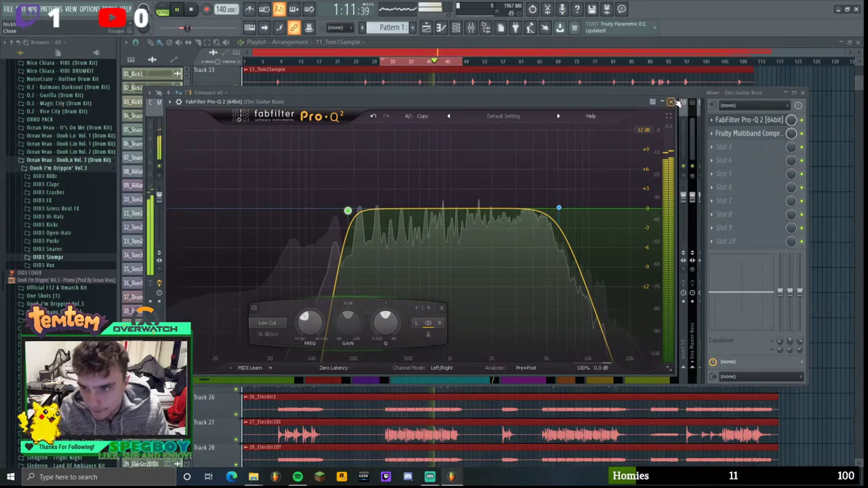
left_click(672, 101)
- Bring 30_ElecGtr3 up to a low level and adjust the stereo separation of 27_ElecGtr2DI and the Elec Guitar Buss, the bus to about 47% separated
left_click(438, 250)
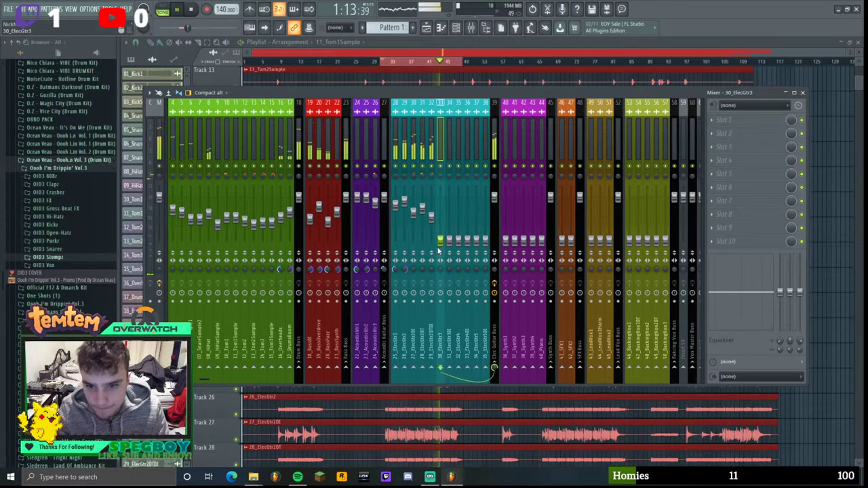
left_click(412, 269)
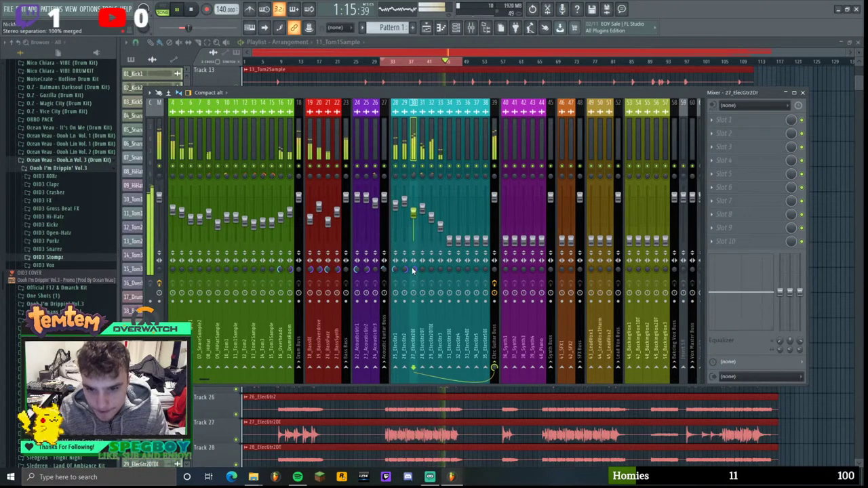
left_click_drag(414, 270, 414, 305)
left_click_drag(494, 269, 494, 289)
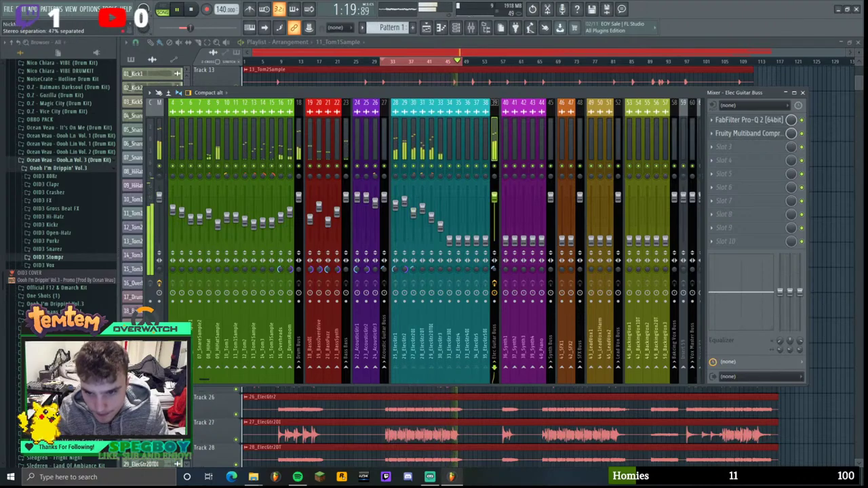
- Raise the 31_ElecGtr3DI fader to about the level of 25_ElecGtr1
left_click(448, 128)
scroll(453, 242, "up", 5)
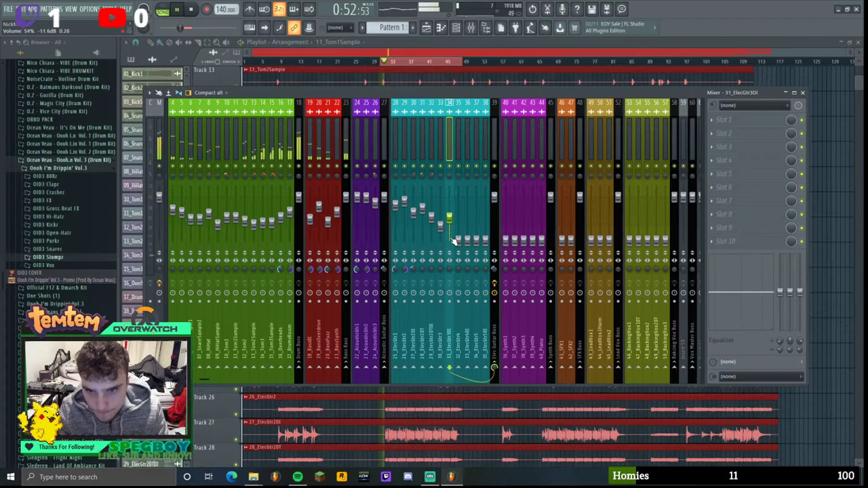
scroll(453, 242, "up", 1)
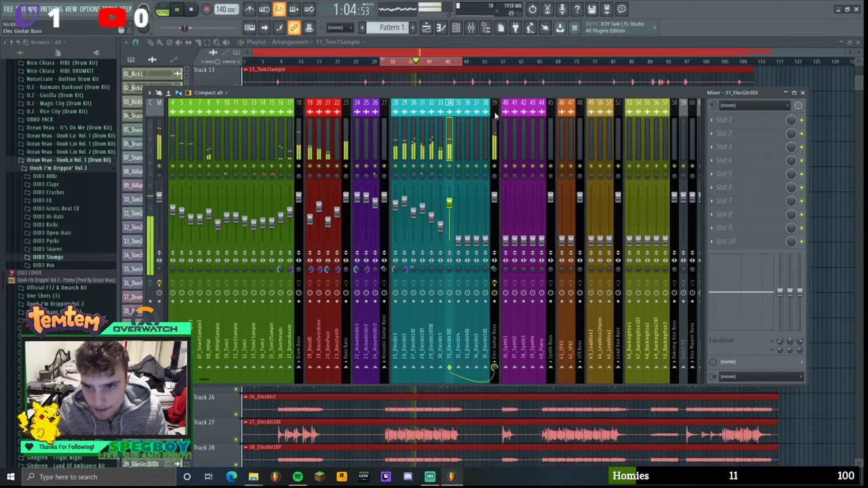
- Raise 32_ElecGtr4 and 33_ElecGtr4DI to matching low levels, panning 33_ElecGtr4DI about 23% right, and trim both faders down slightly together
left_click(457, 129)
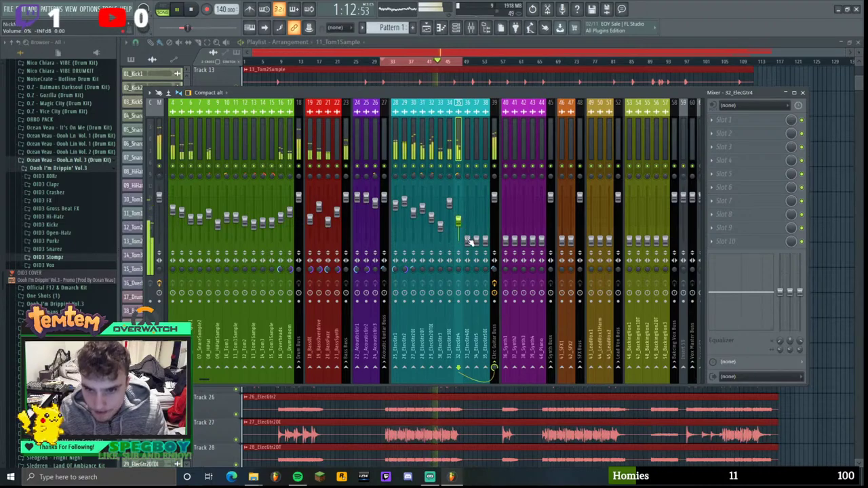
left_click(467, 177)
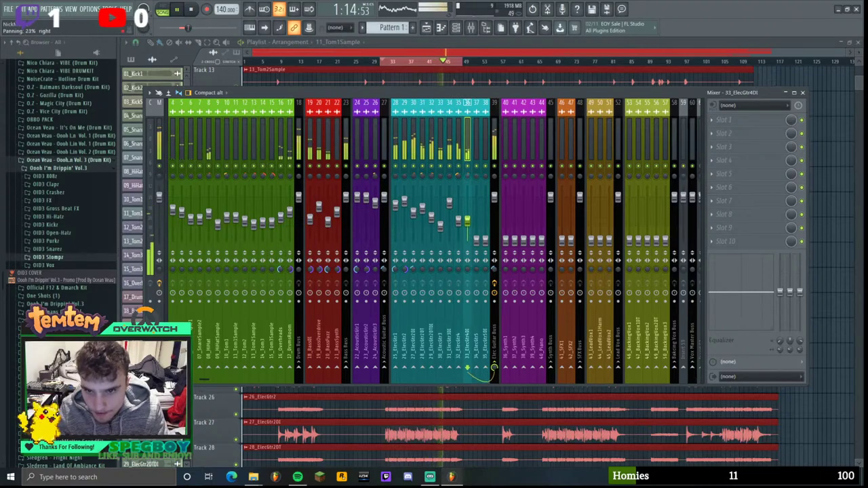
left_click(462, 145)
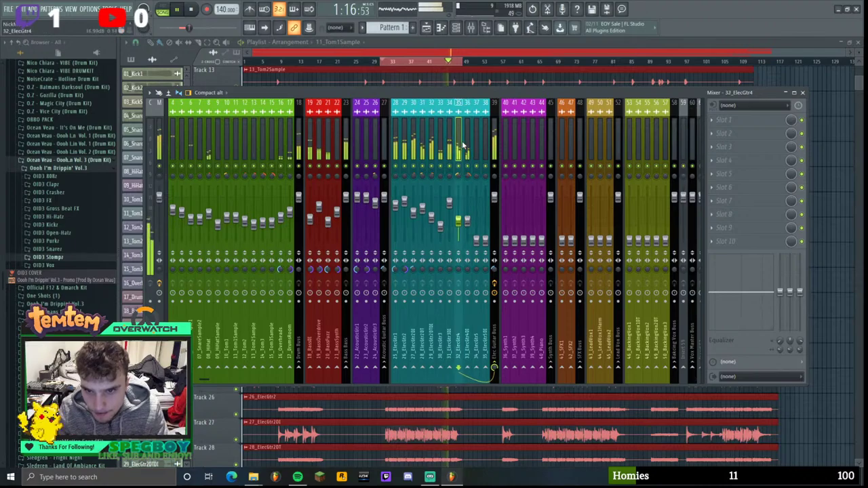
left_click_drag(466, 219, 465, 223)
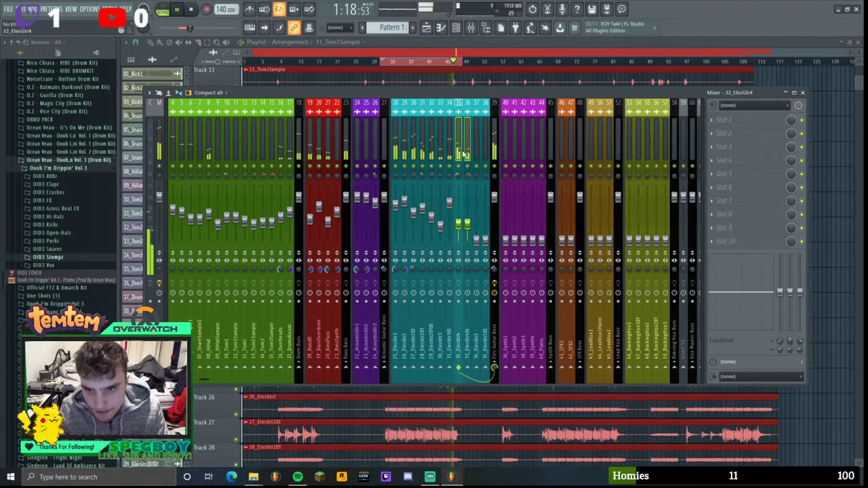
- Solo the tracks from 32_ElecGtr4 through 35_ElecGtr5DI and raise 34_ElecGtr5 to about -11.6 dB
right_click(467, 170)
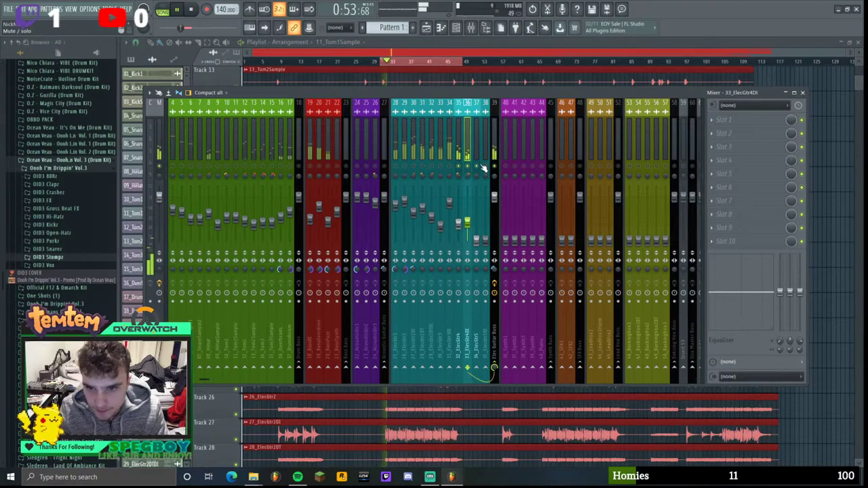
scroll(473, 223, "down", 4)
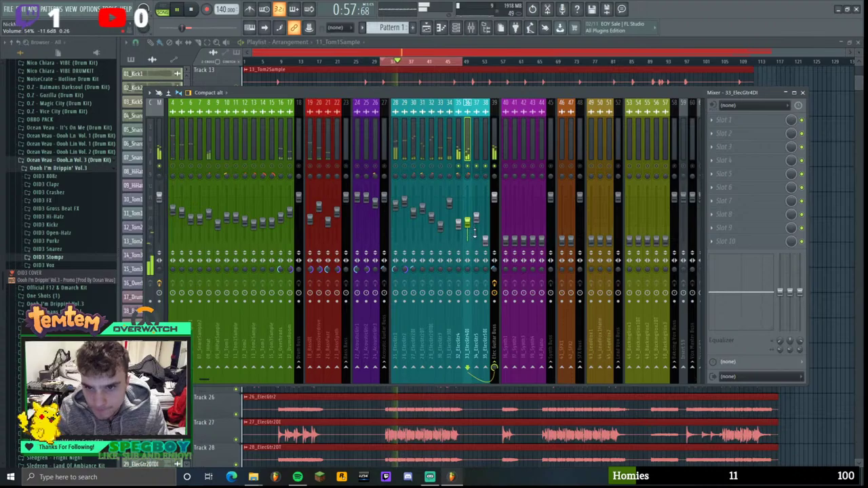
- Restart playback around bar 59, where the 34_ElecGtr5 audio begins, with the mixer open
scroll(450, 459, "down", 5)
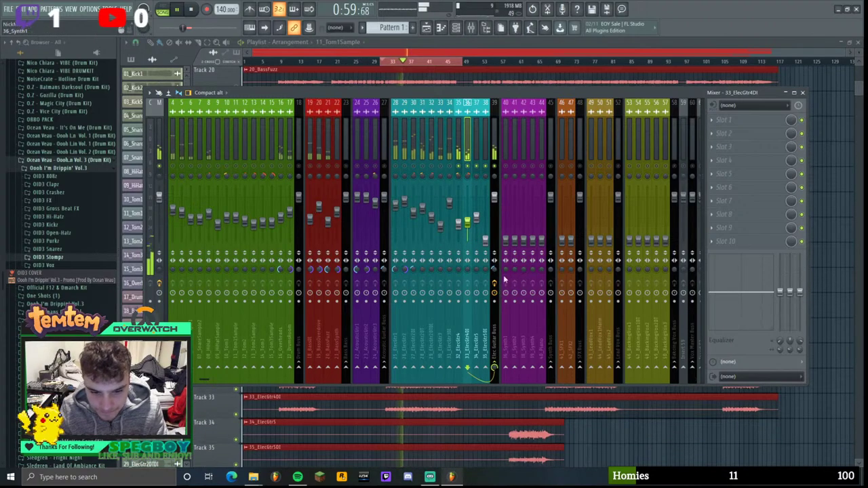
key("space")
double_click(539, 62)
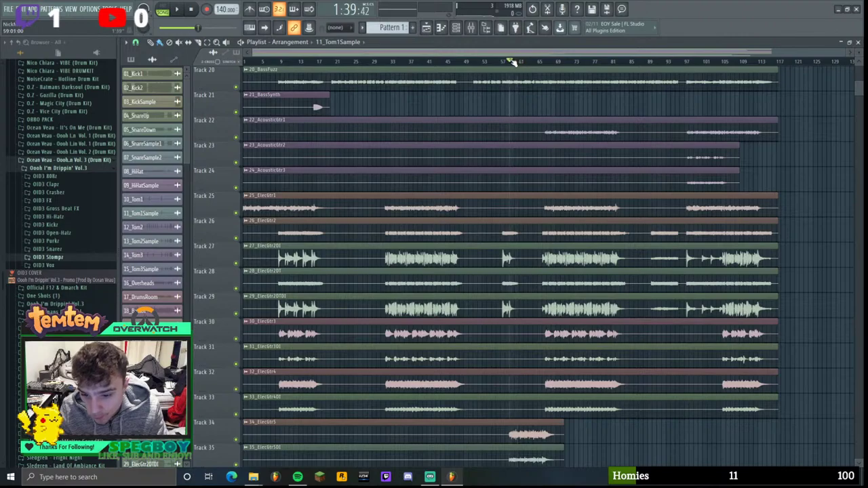
left_click(470, 28)
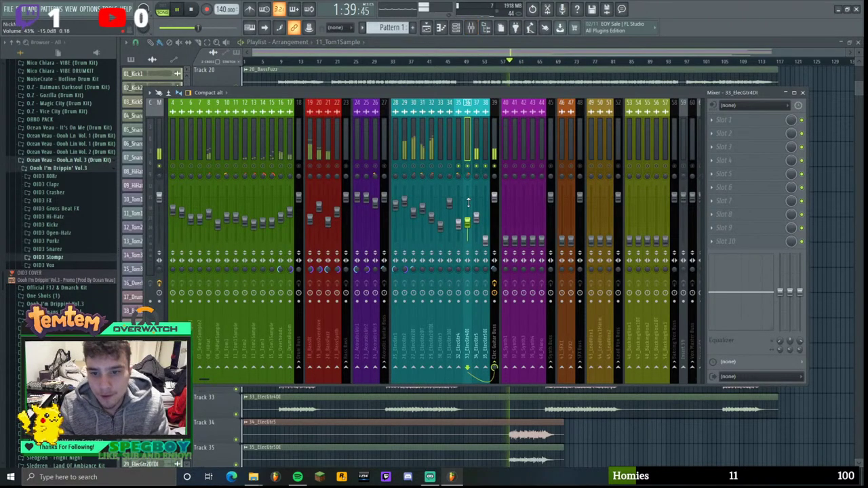
- Raise 34_ElecGtr5 to about -5.1 dB and end the solo so that all tracks play
left_click_drag(478, 216, 477, 209)
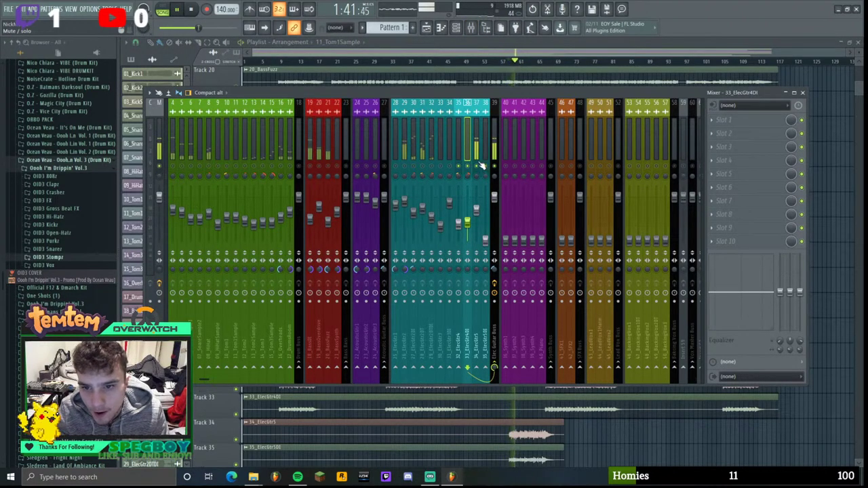
right_click(476, 166)
right_click(476, 166)
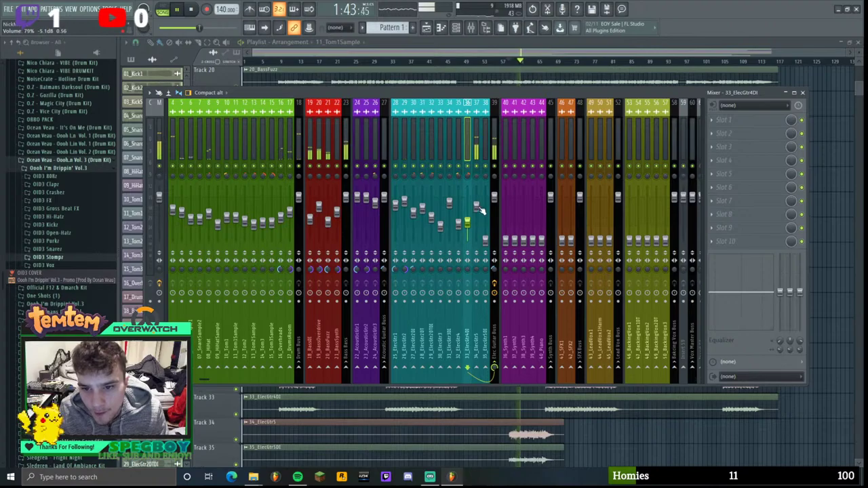
- Raise 35_ElecGtr5DI to about the level of 34_ElecGtr5 and fine-tune both faders together
left_click_drag(491, 247, 486, 238)
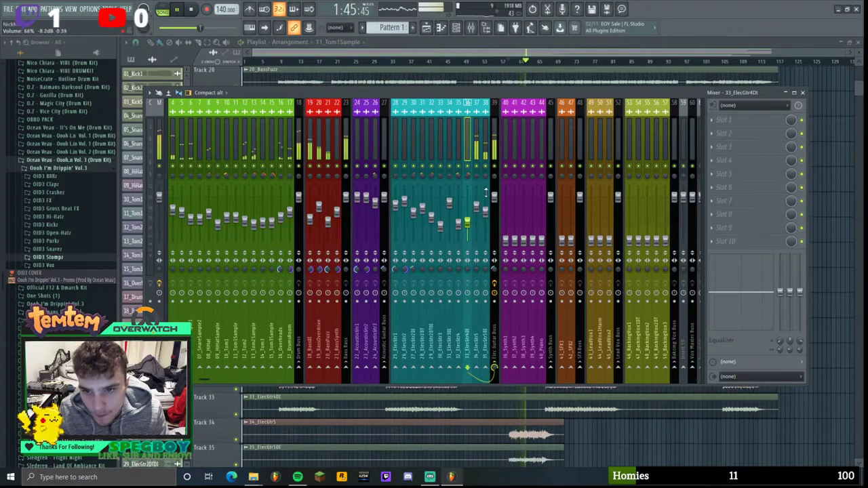
left_click_drag(485, 176, 485, 169)
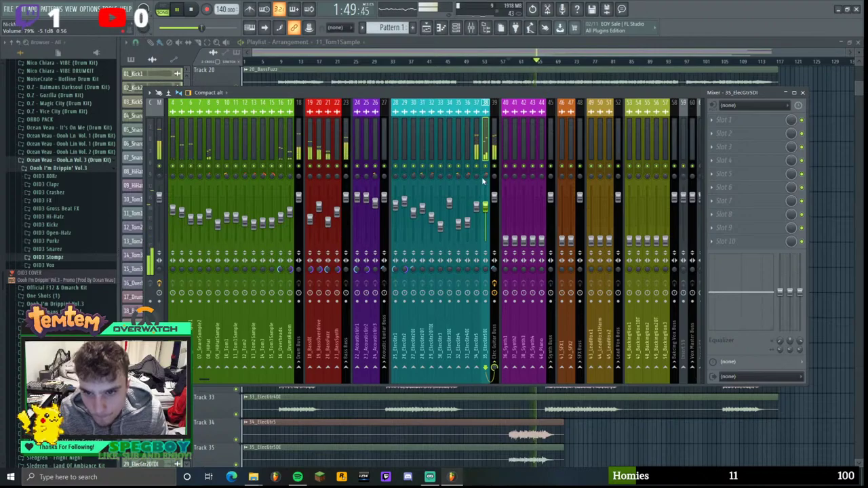
left_click(477, 203)
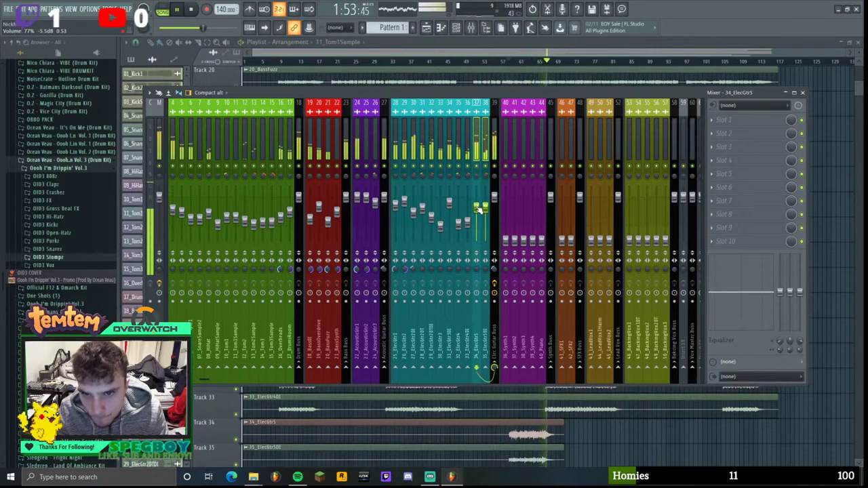
left_click_drag(478, 209, 479, 210)
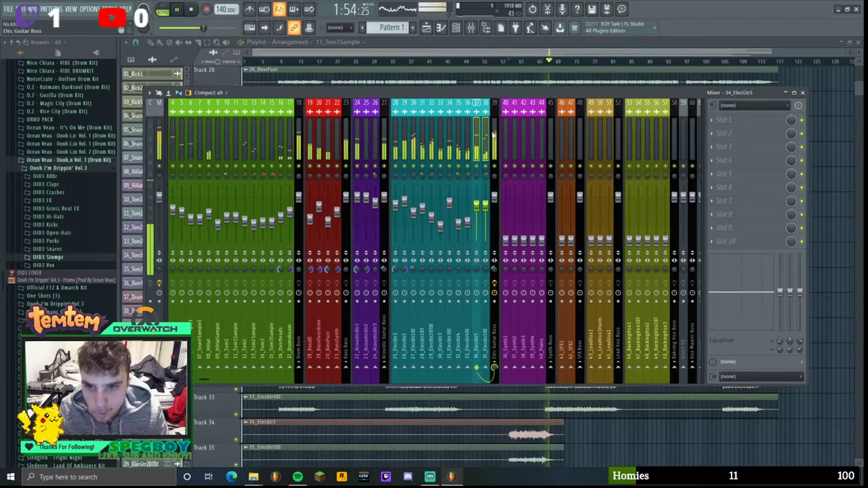
- Set the high band threshold of the Elec Guitar Buss's multiband compressor to about -42.2 dB and close the compressor
left_click(495, 271)
left_click(749, 133)
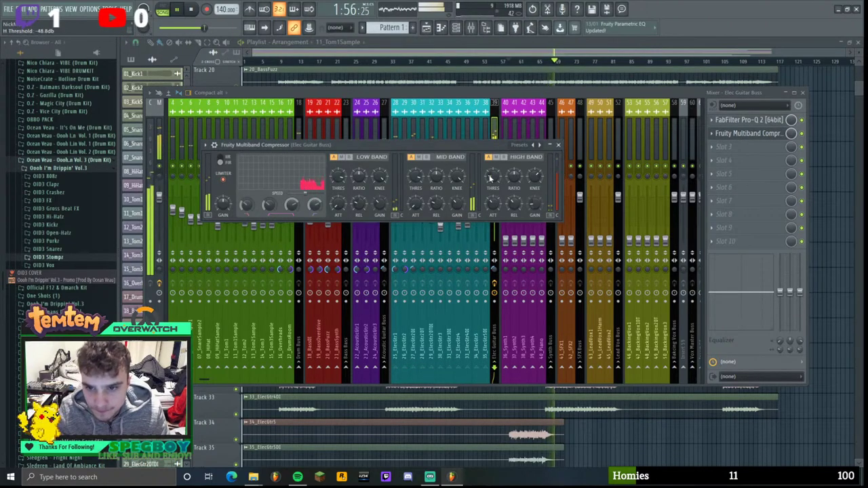
left_click_drag(495, 148, 492, 127)
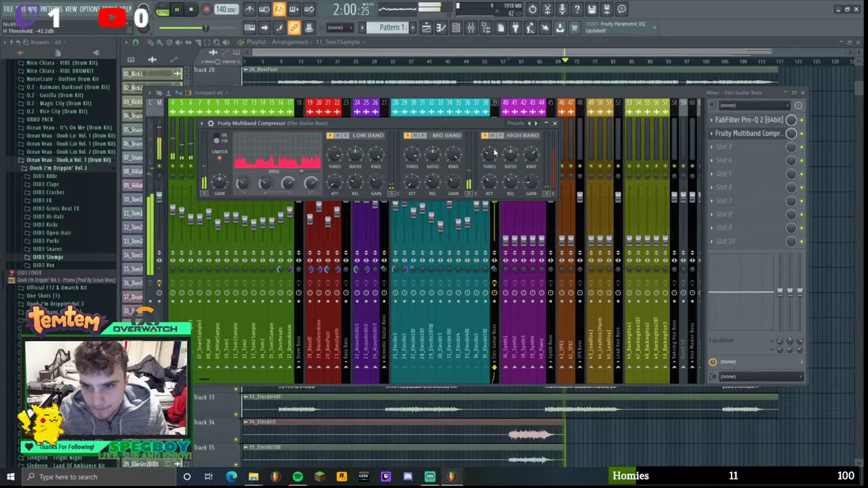
left_click(746, 133)
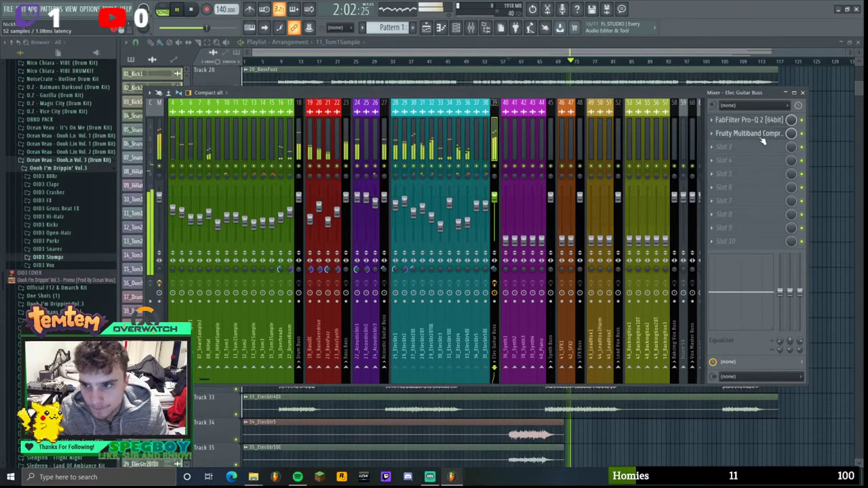
- Add a second FabFilter Pro-Q 2 after the compressor on the Elec Guitar Buss and create a 96 dB/oct low cut at about 116 Hz
left_click(743, 147)
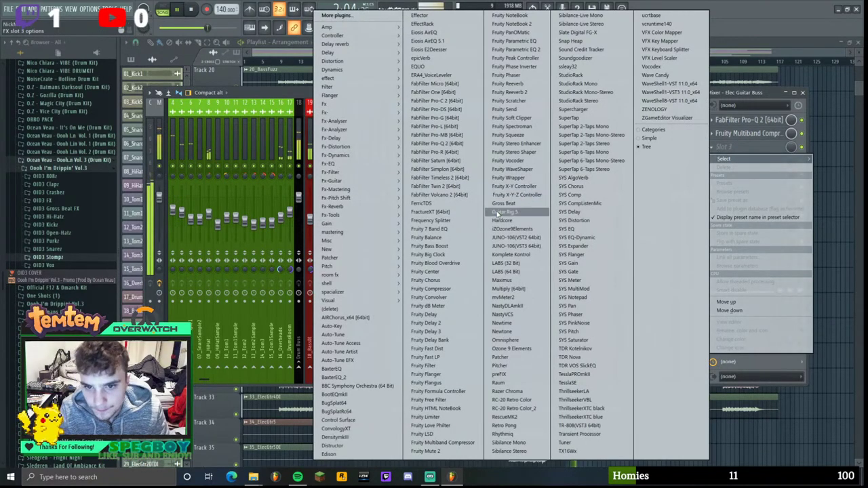
left_click(445, 143)
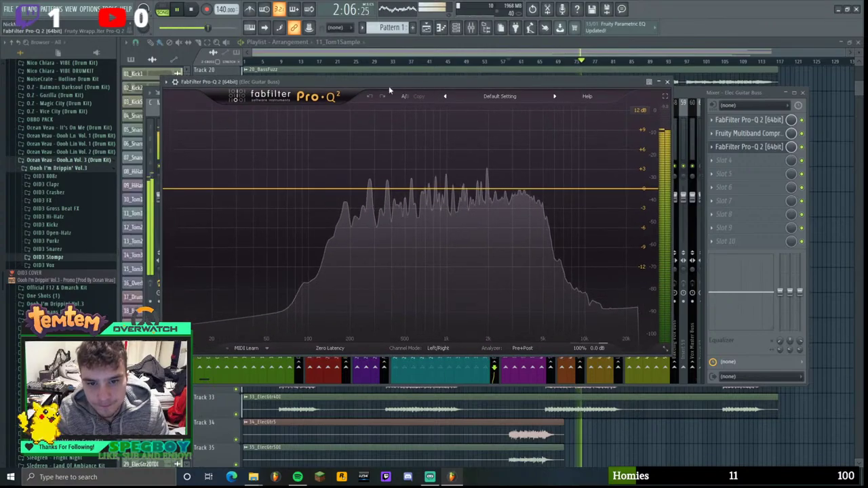
left_click_drag(201, 190, 318, 190)
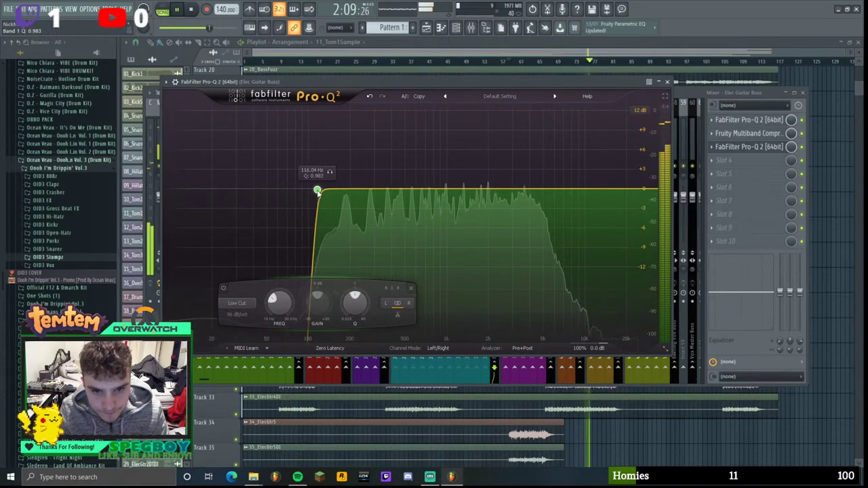
- Add a 12 dB/oct high cut at about 5000 Hz to the Elec Guitar Buss's second Pro-Q 2 and close the equalizer
left_click(636, 190)
left_click_drag(637, 190, 543, 185)
scroll(490, 181, "up", 2)
scroll(537, 189, "down", 1)
scroll(537, 190, "up", 1)
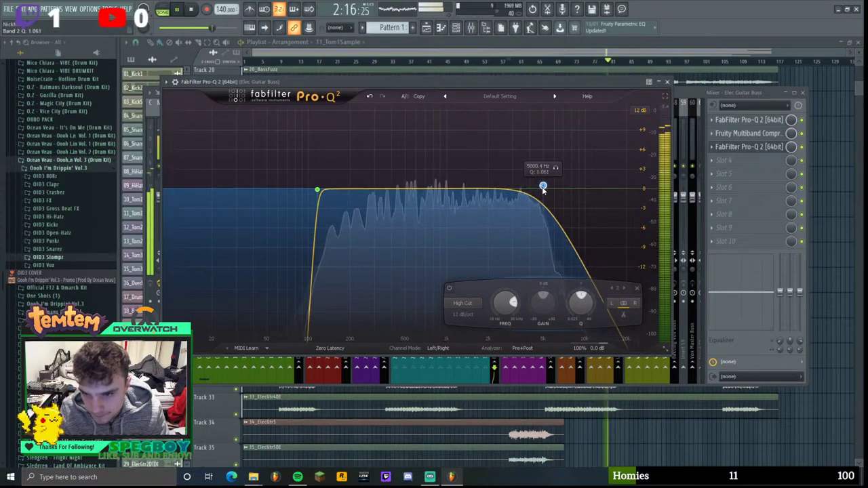
left_click(667, 81)
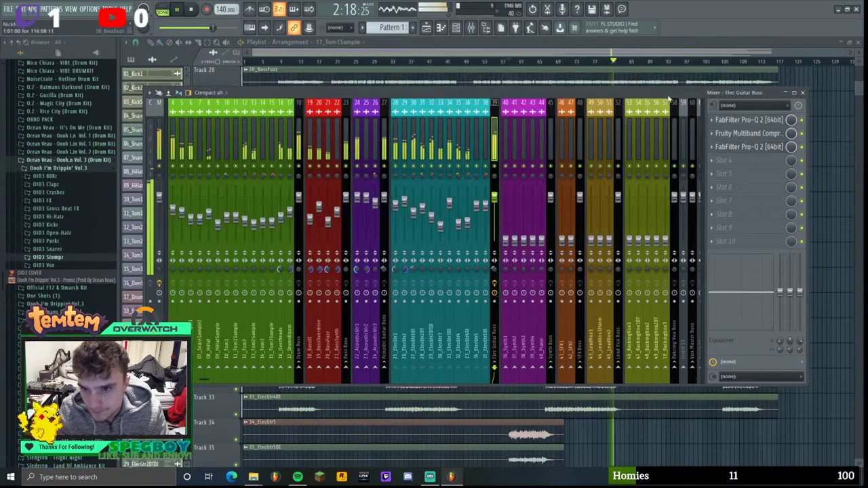
- Raise the 36_Synth1 fader and play the song from about bar 5, where the synth's audio begins
left_click(507, 234)
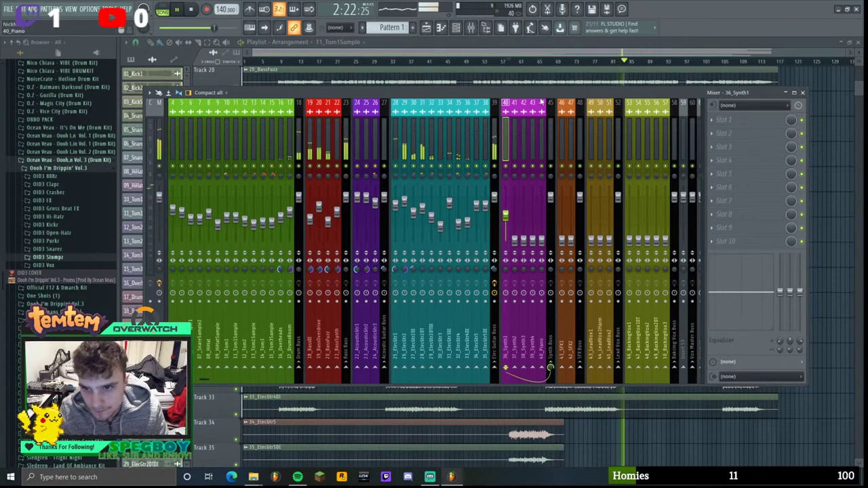
left_click_drag(537, 95, 557, 421)
scroll(596, 285, "down", 4)
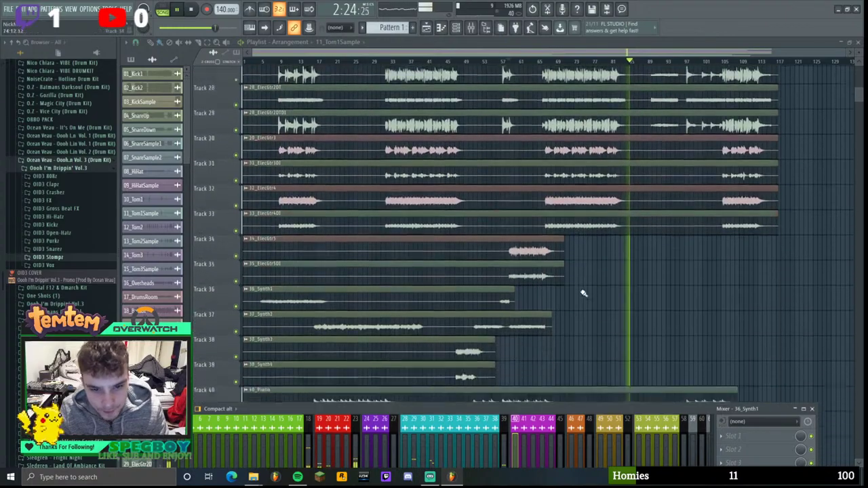
scroll(638, 265, "down", 1)
left_click(260, 63)
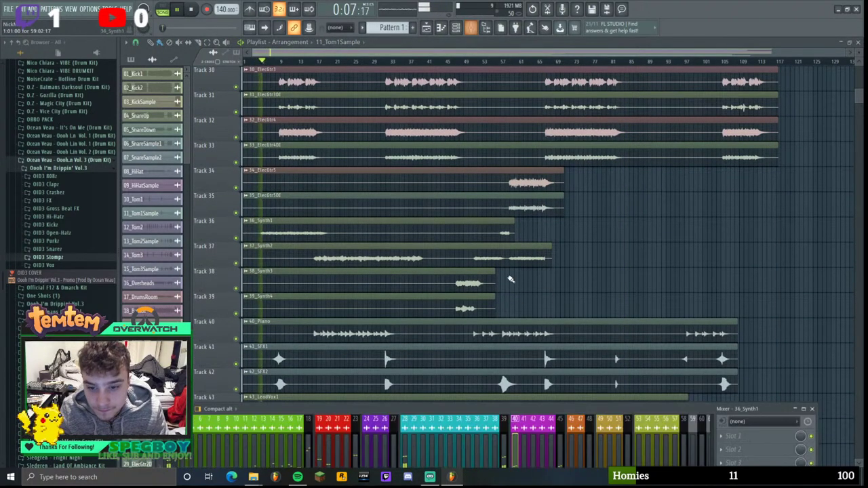
key("F9")
left_click_drag(514, 409, 504, 147)
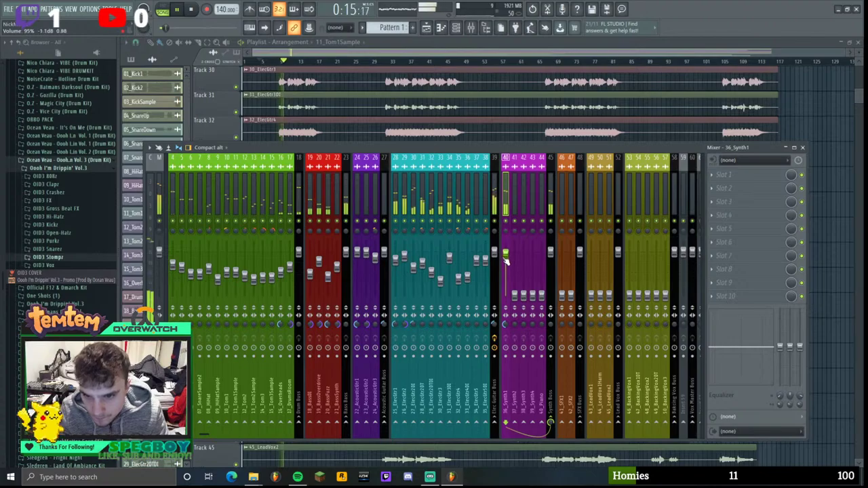
- Lower the 36_Synth1 volume to about -8.2 dB
scroll(506, 260, "down", 2)
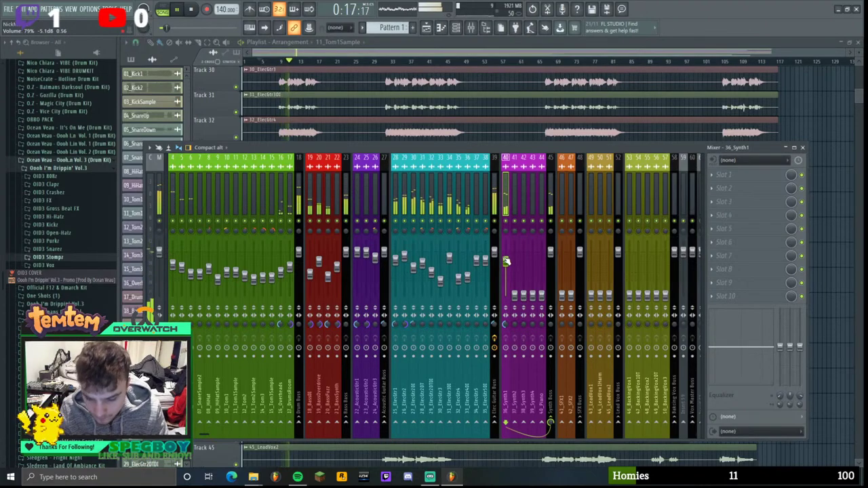
left_click(505, 261, "alt")
key("ctrl+z")
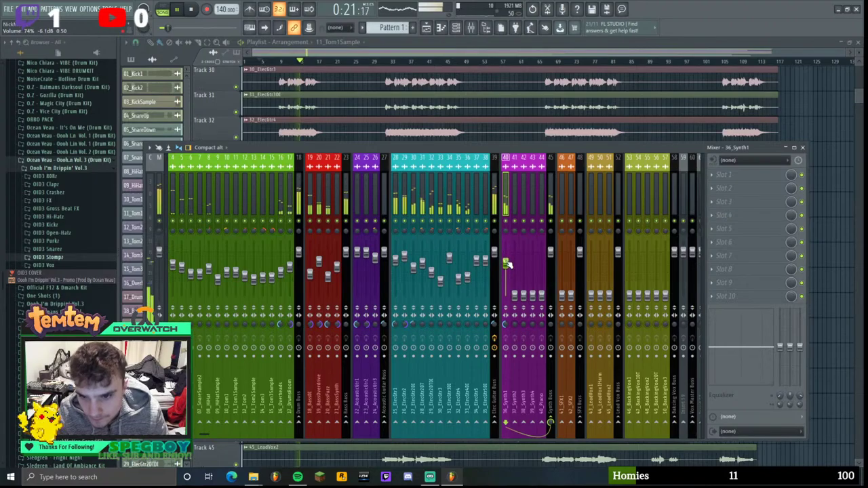
scroll(516, 298, "up", 8)
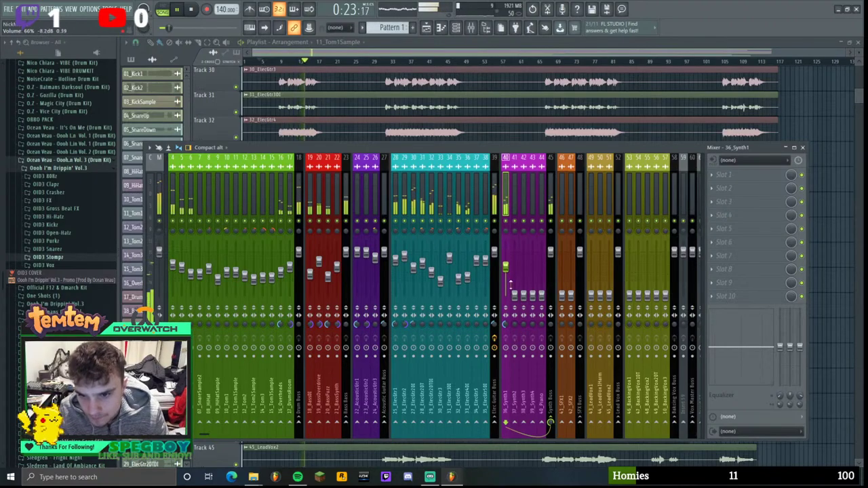
- Bring in 37_Synth2 at about -8.2 dB and set its stereo separation to about 53% separated
scroll(516, 296, "up", 4)
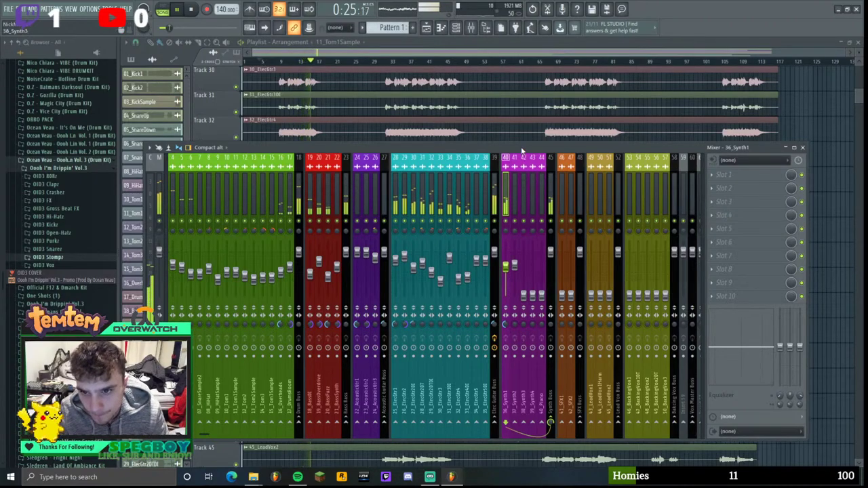
left_click_drag(521, 146, 528, 123)
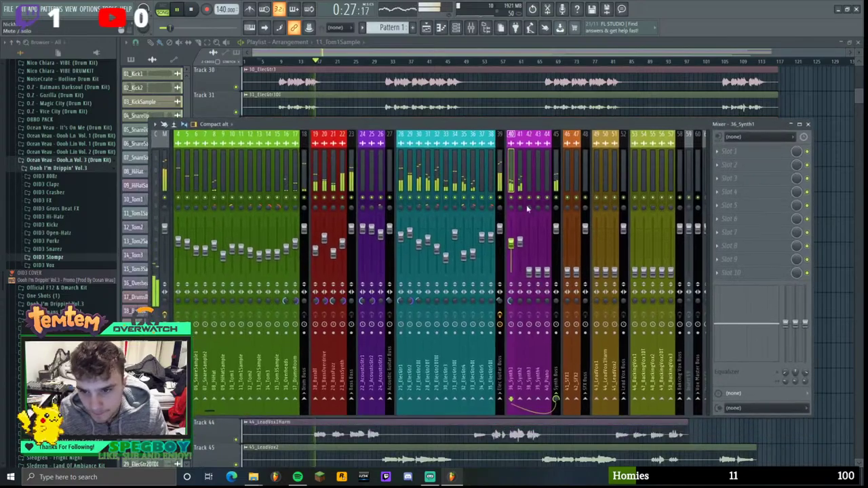
left_click_drag(519, 300, 519, 315)
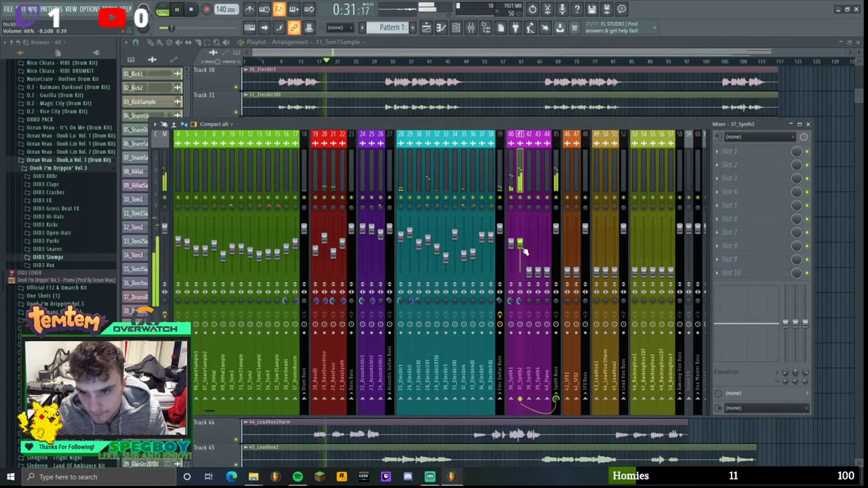
- Raise 38_Synth3 to about -7.3 dB and check the stereo separation of 37_Synth2
left_click(532, 169)
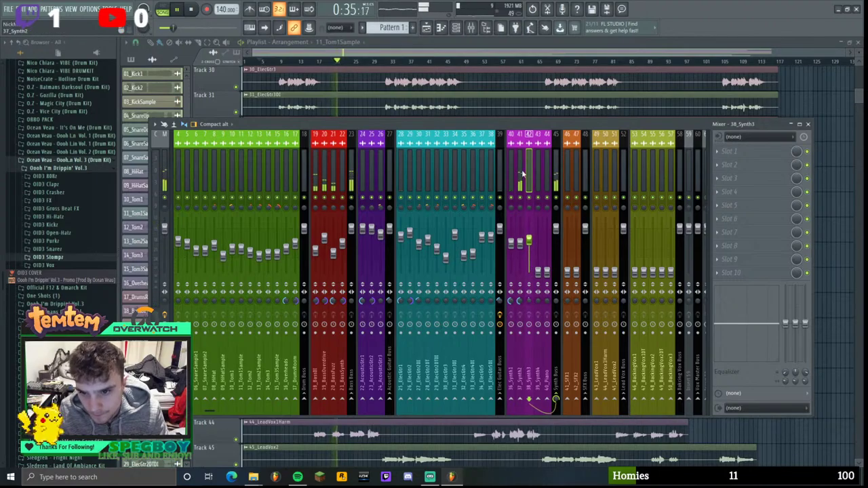
left_click_drag(509, 129, 501, 96)
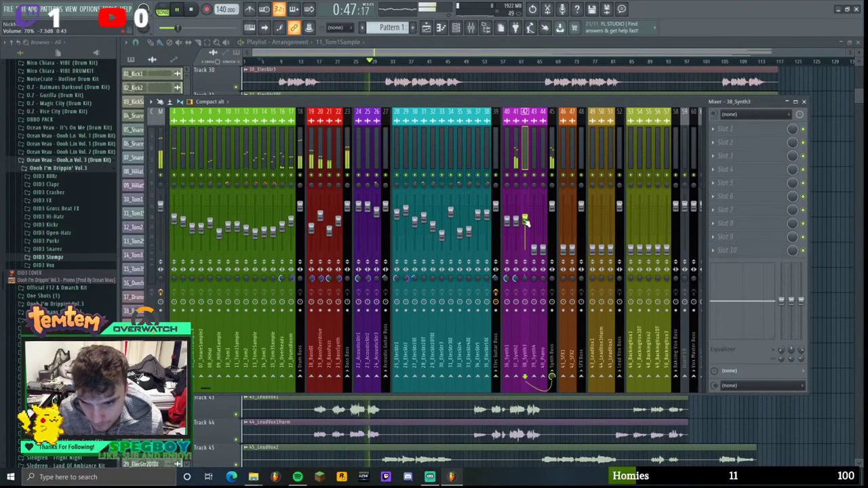
left_click(517, 278)
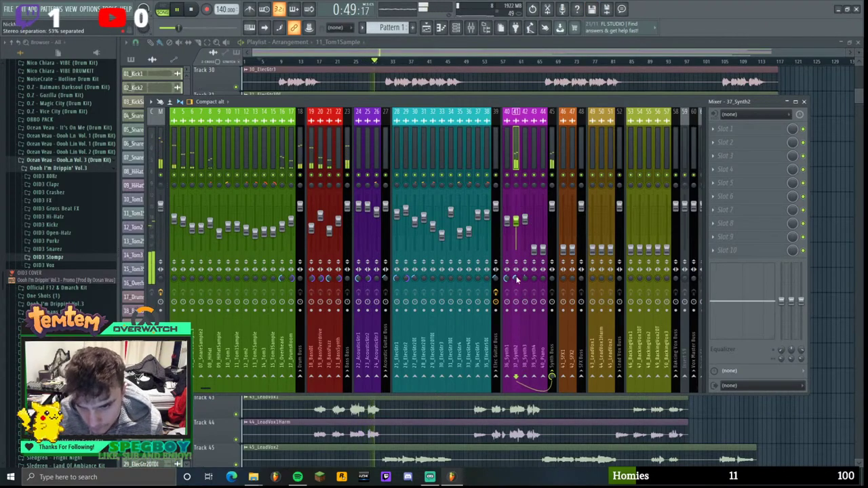
left_click(533, 153)
left_click(524, 157)
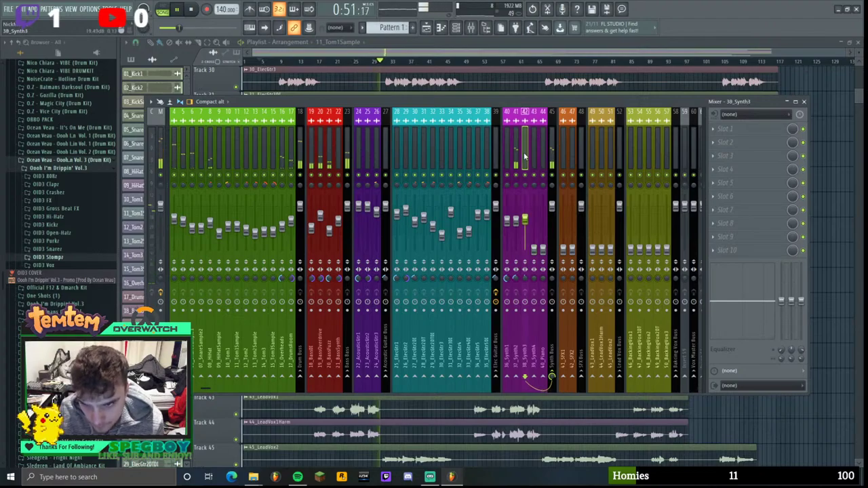
- Play the song from where the 38_Synth3 audio begins and lower that track to about -11.6 dB
left_click_drag(513, 102, 488, 323)
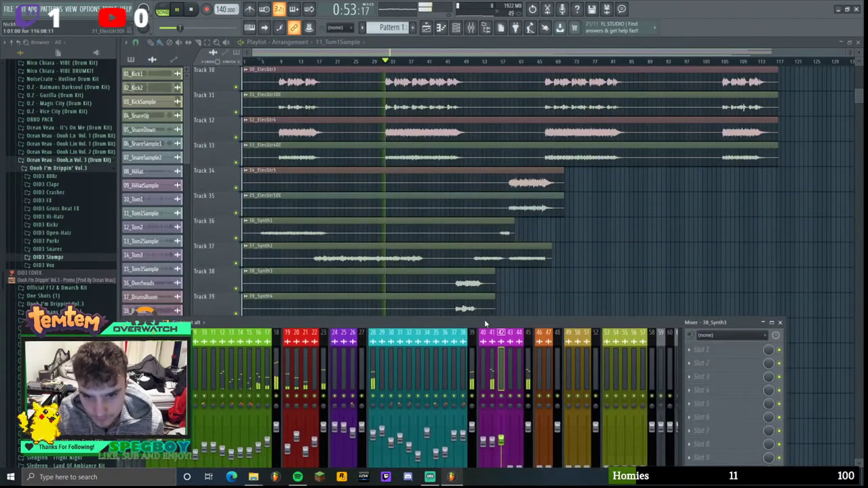
left_click(455, 61)
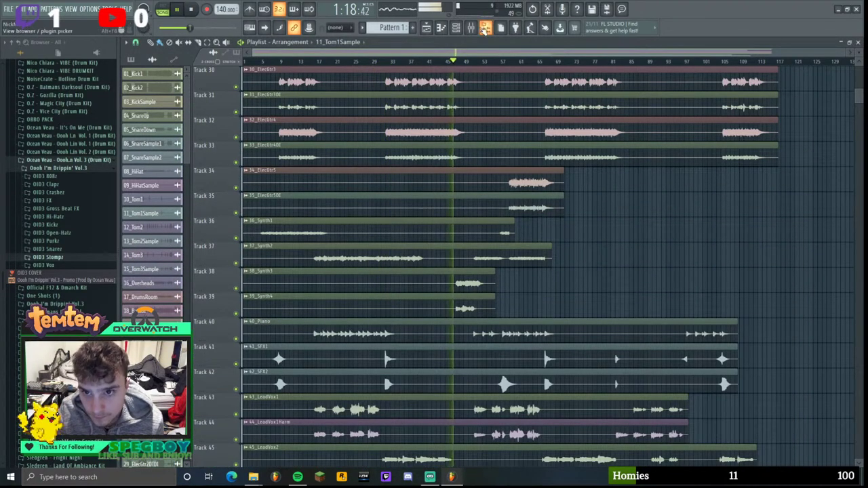
left_click_drag(538, 320, 554, 164)
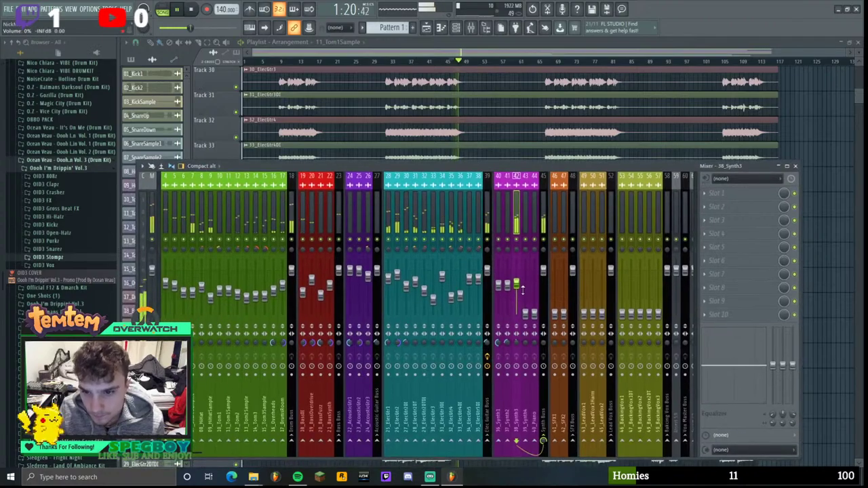
left_click_drag(516, 287, 517, 285)
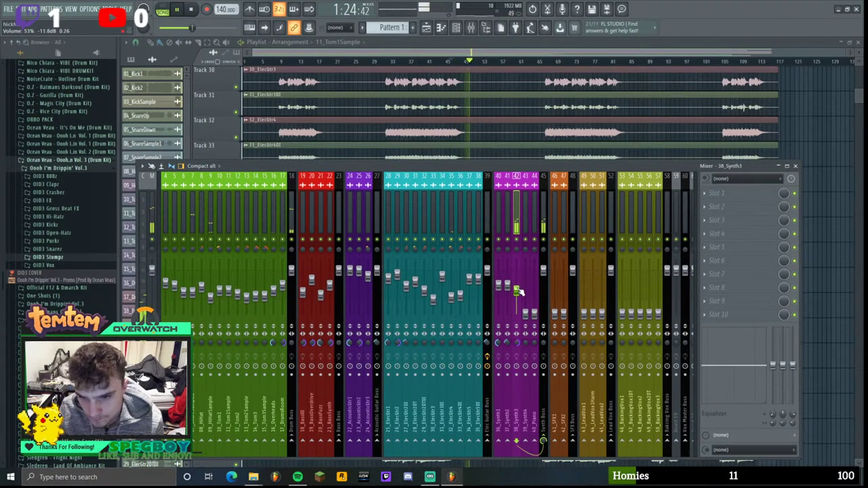
- Raise 39_Synth4 to about -6.1 dB, replaying its section from the start to judge the level
left_click(522, 221)
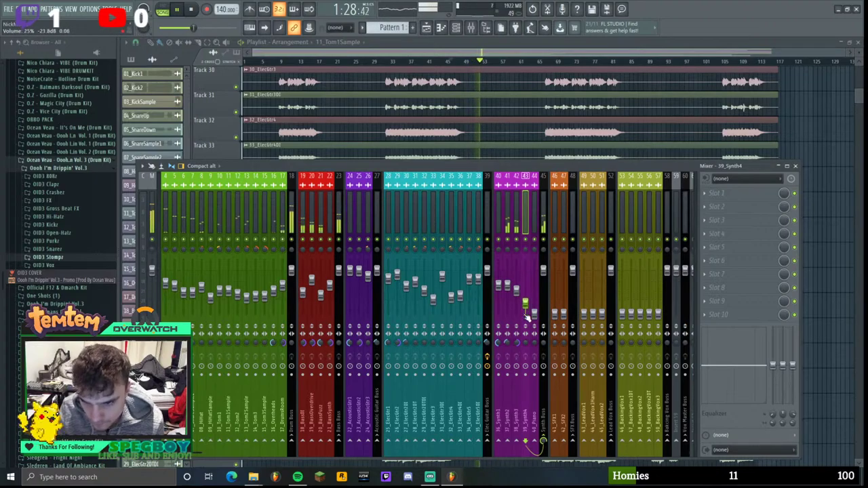
left_click_drag(538, 167, 550, 133)
key("space")
key("space")
scroll(538, 272, "up", 2)
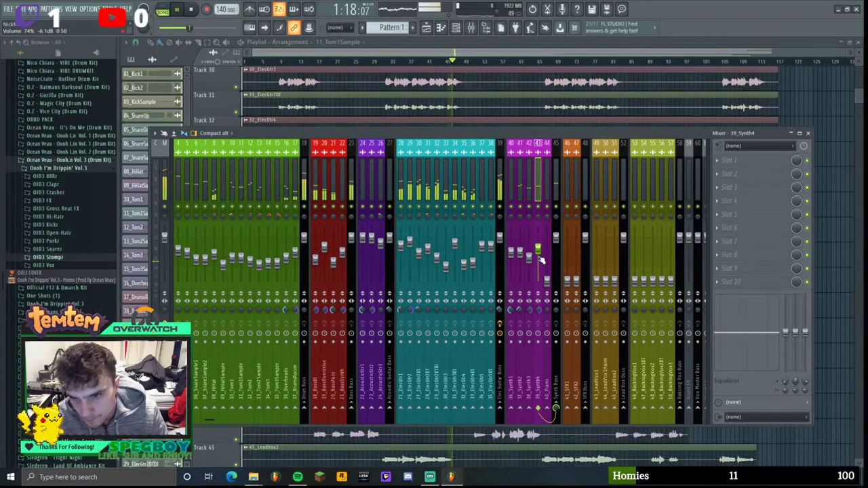
- Raise the 40_Piano volume to about -11.6 dB
left_click_drag(548, 139, 538, 124)
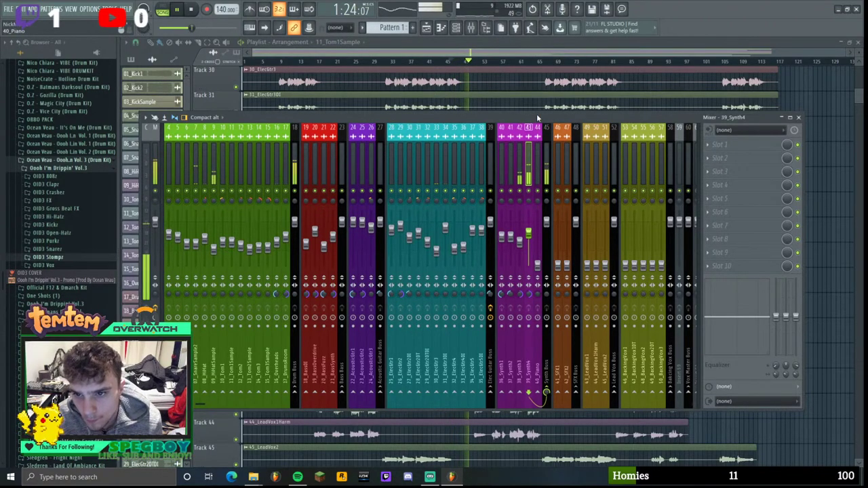
left_click_drag(537, 118, 543, 116)
left_click(543, 146)
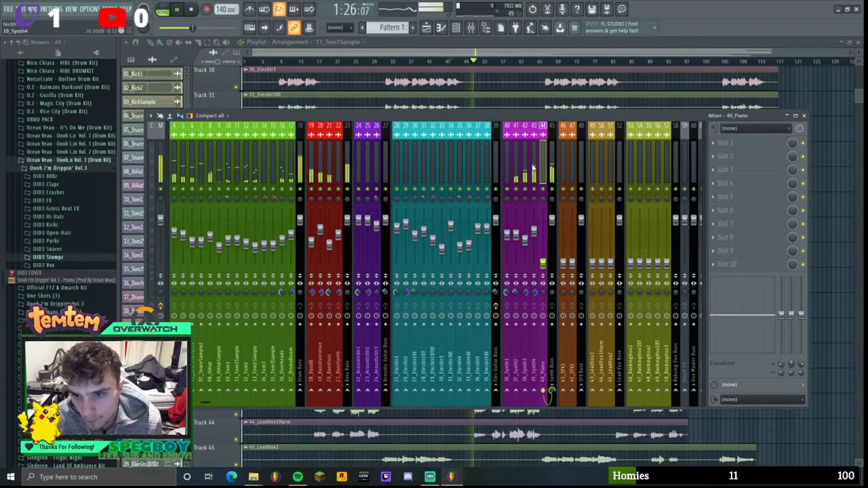
left_click(533, 167)
left_click(541, 166)
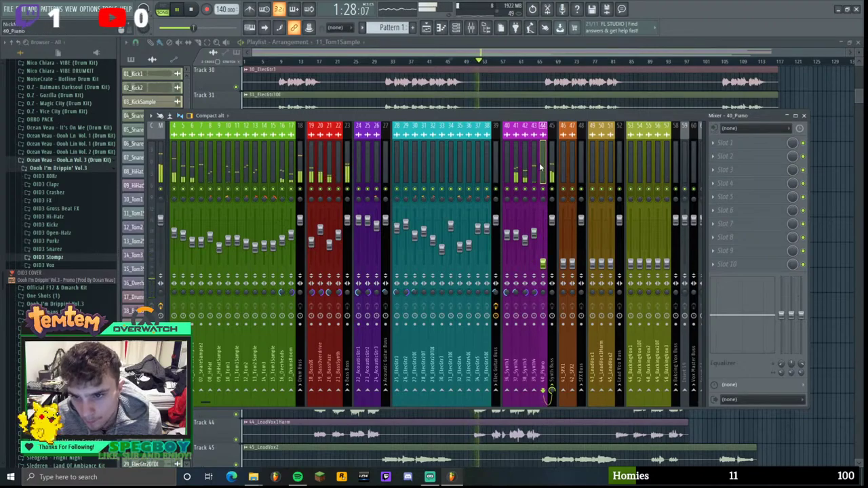
scroll(547, 264, "up", 5)
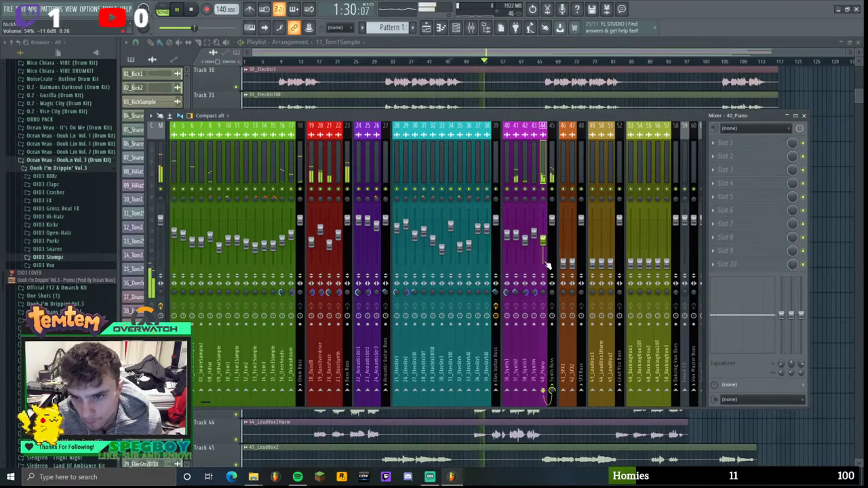
- Raise the 40_Piano channel's volume to 66% while playing the section back from its start
scroll(547, 264, "up", 4)
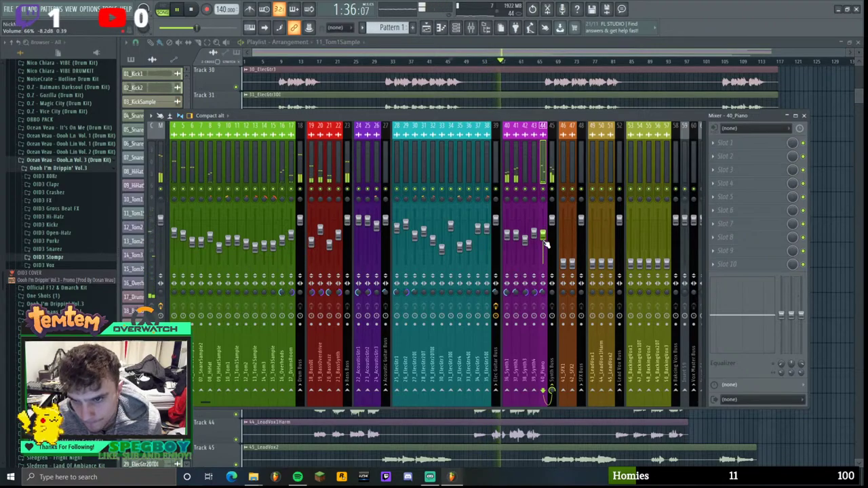
key("space")
key("space")
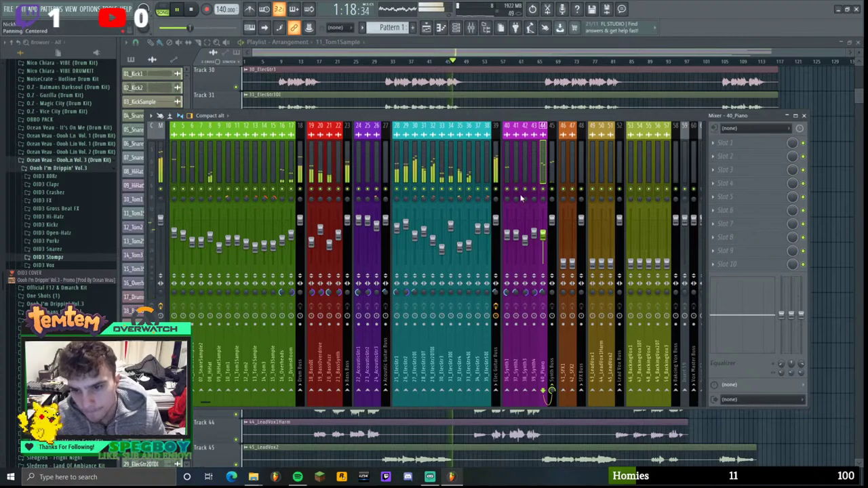
left_click_drag(540, 119, 520, 97)
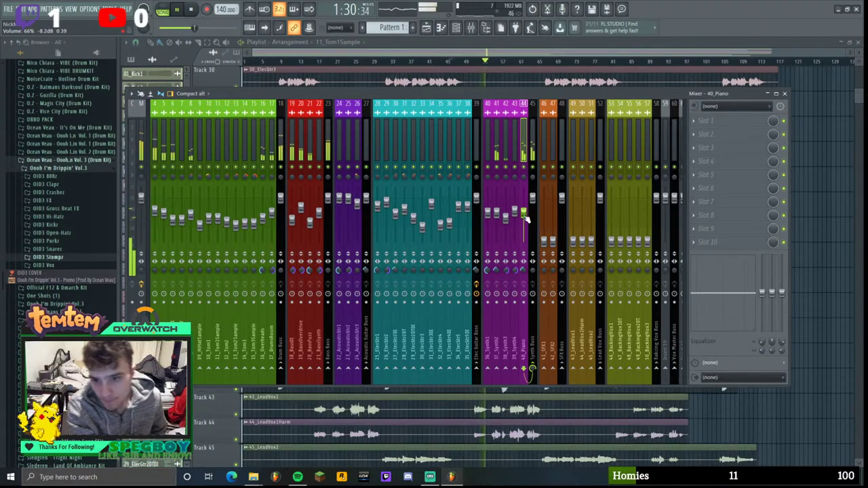
- Raise the volume of the 41_SFX1 channel from near silence and stop playback
left_click(544, 107)
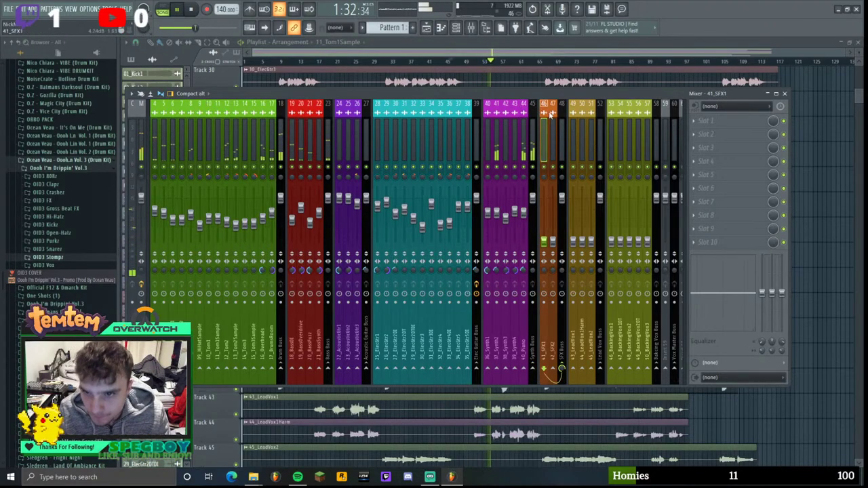
left_click_drag(562, 98, 550, 95)
left_click_drag(534, 242, 536, 237)
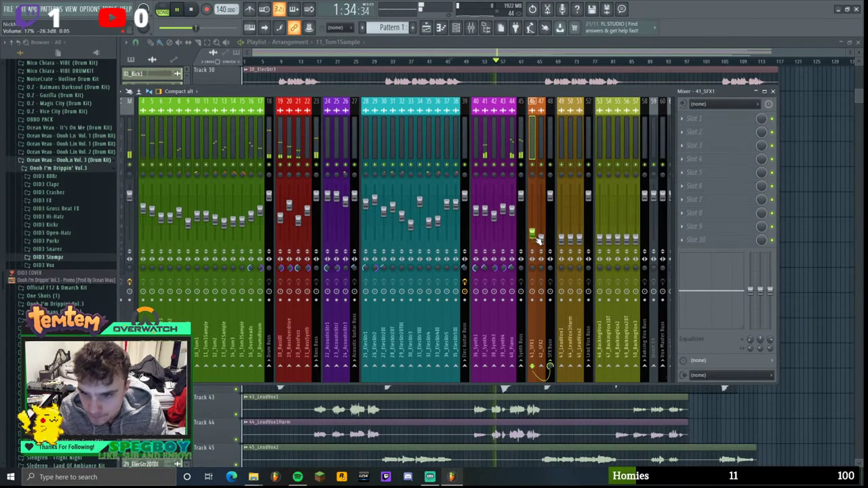
key("space")
scroll(420, 434, "up", 4)
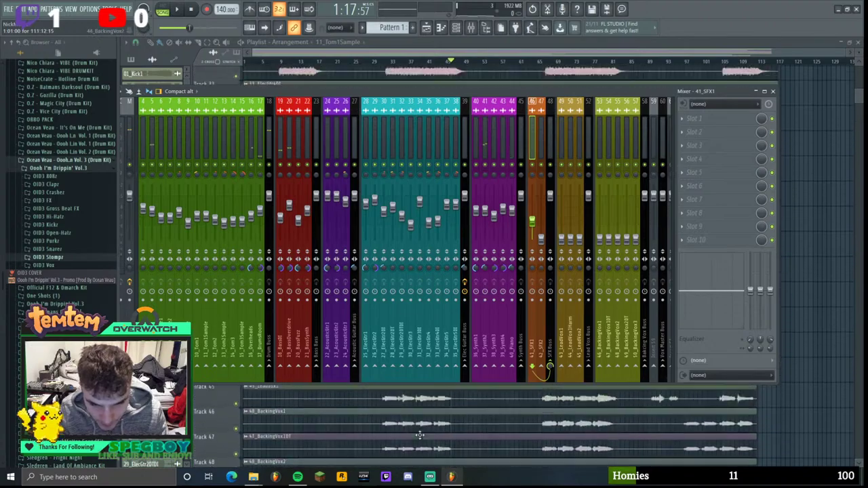
- Move the playhead to bar 7, just before the first SFX hits, and play from there with the mixer open
scroll(421, 434, "down", 2)
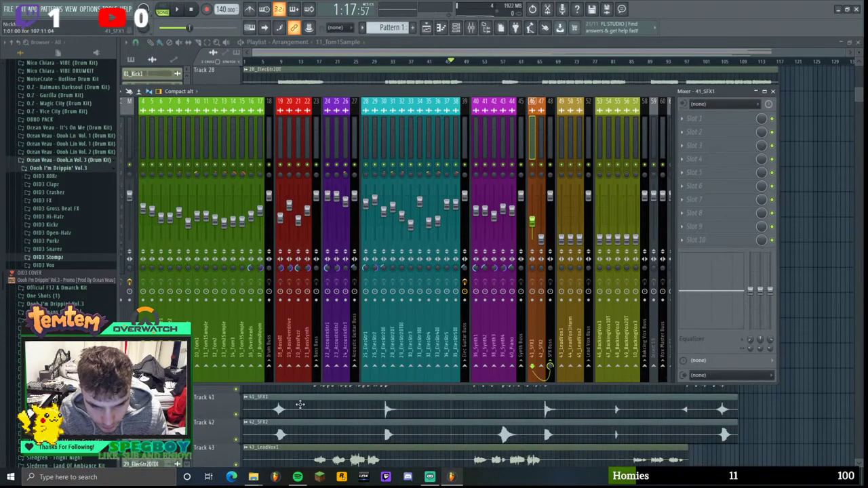
left_click_drag(337, 89, 343, 108)
left_click(305, 56)
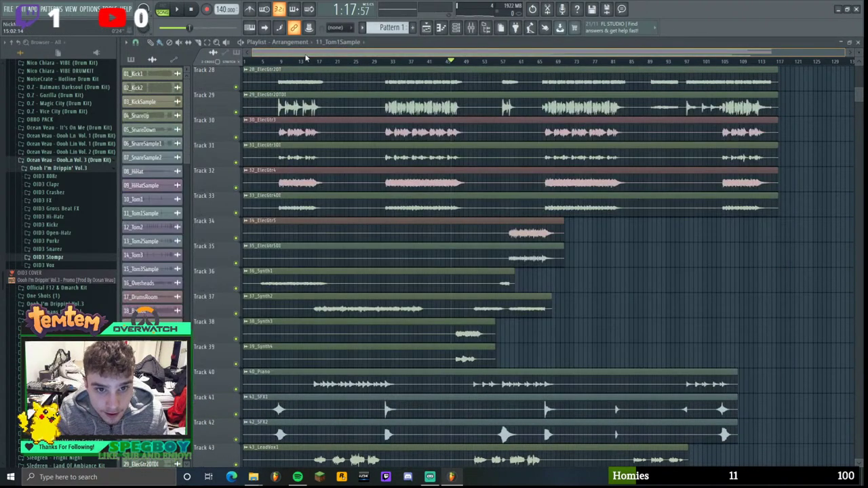
left_click_drag(295, 61, 277, 61)
left_click(271, 62)
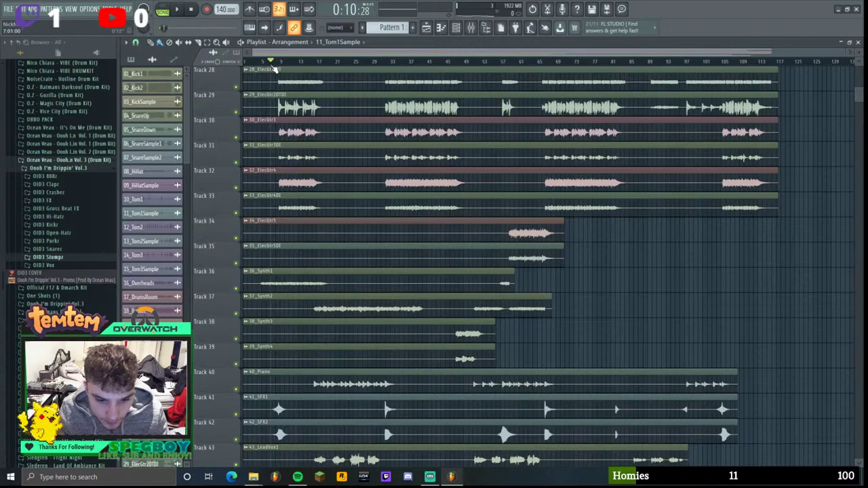
left_click(465, 29)
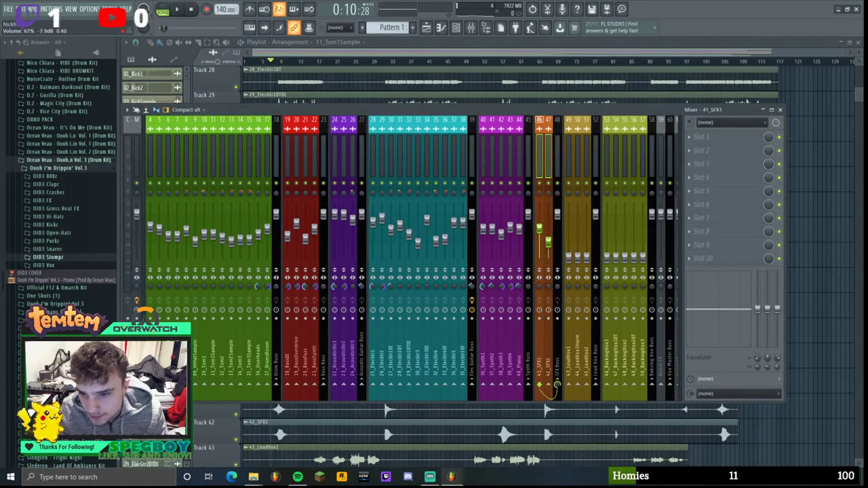
key("space")
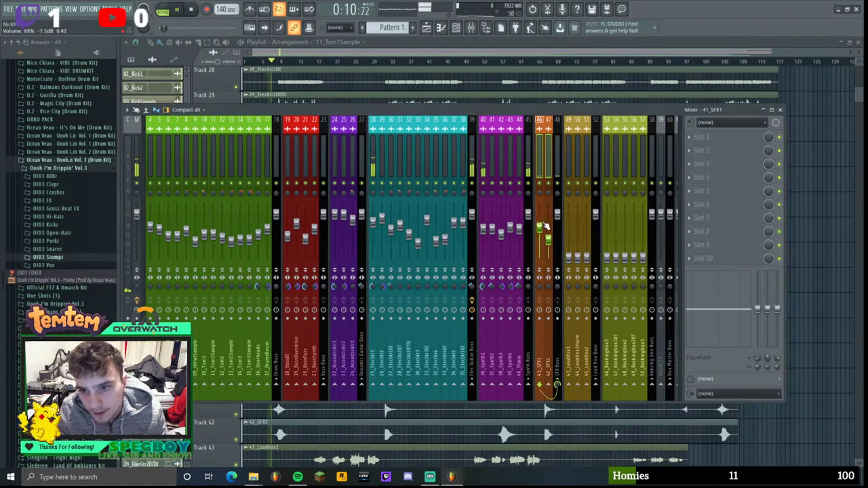
- Lower the 41_SFX1 channel's volume to 41% and bring 42_SFX2 down slightly against the playing mix
left_click(545, 153)
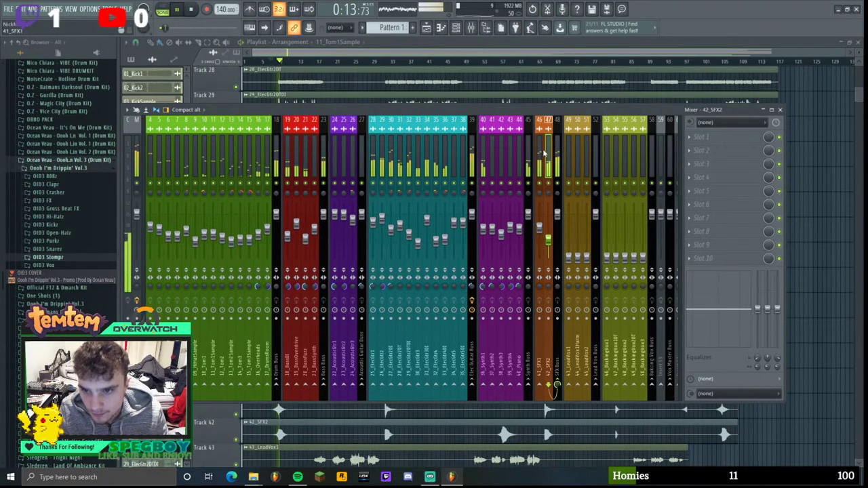
left_click(542, 155)
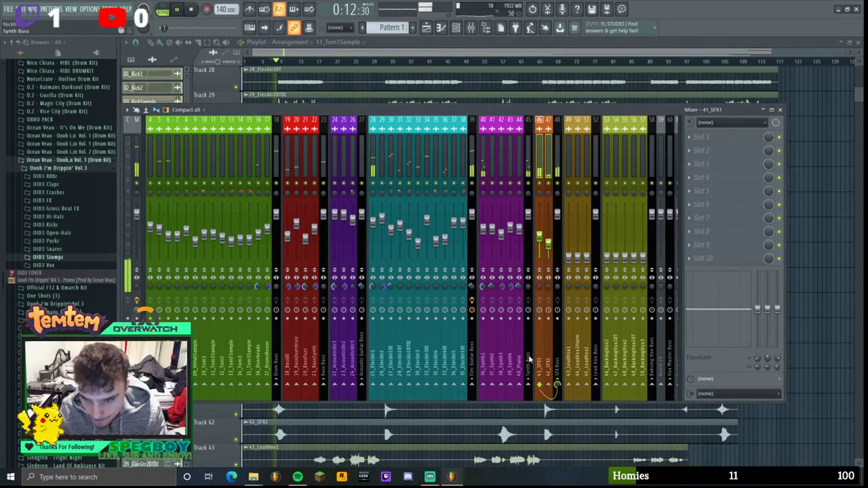
left_click(555, 359)
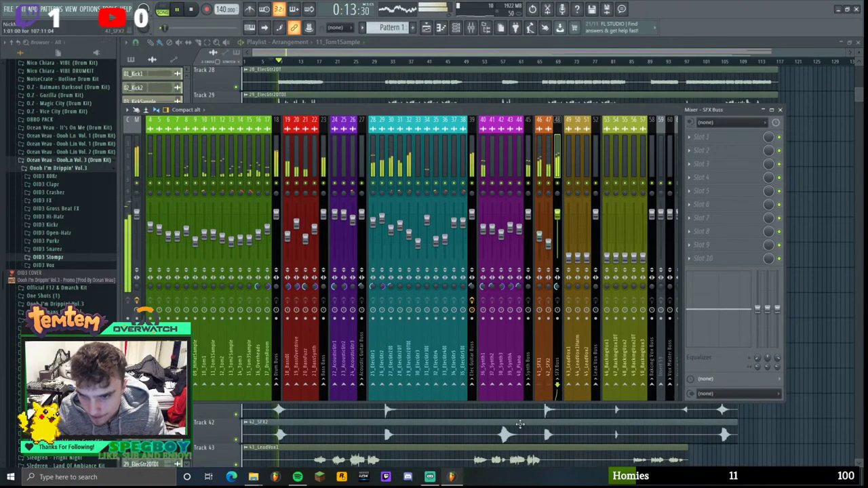
left_click(541, 237)
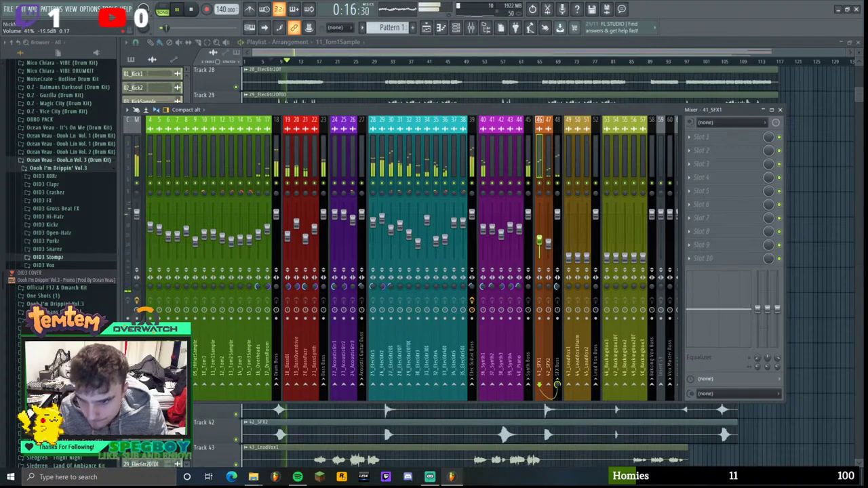
left_click(548, 245)
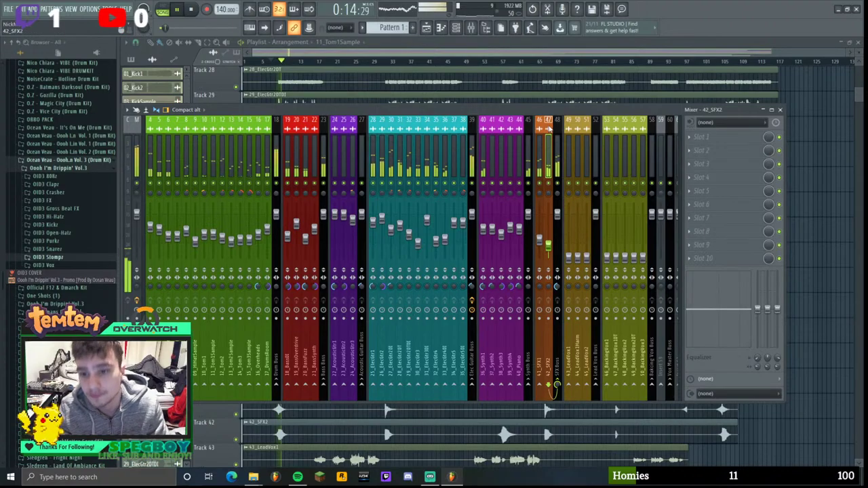
left_click_drag(552, 105, 547, 104)
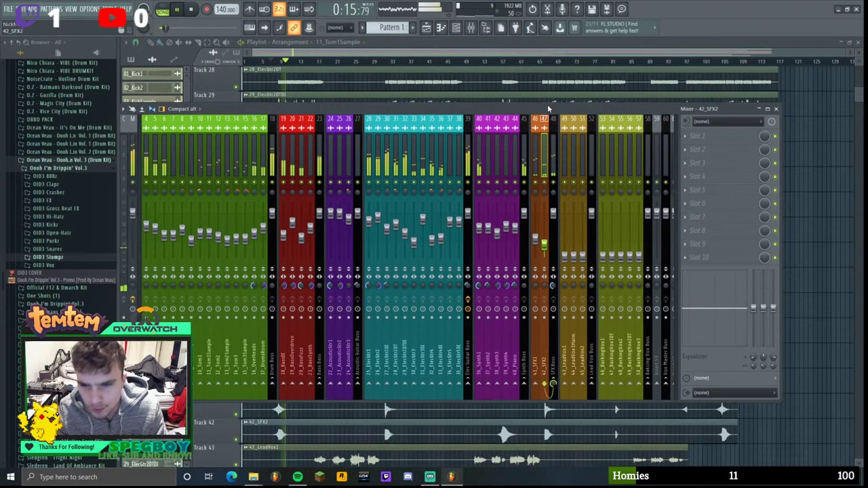
- Raise the 43_LeadVox1 volume to 100% and play from about bar 16, just before the lead vocal enters
left_click(568, 148)
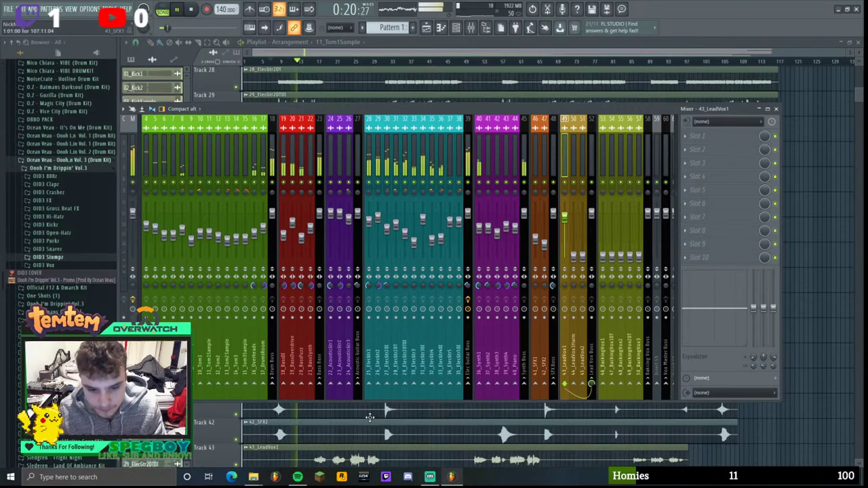
scroll(308, 82, "down", 1)
key("F9")
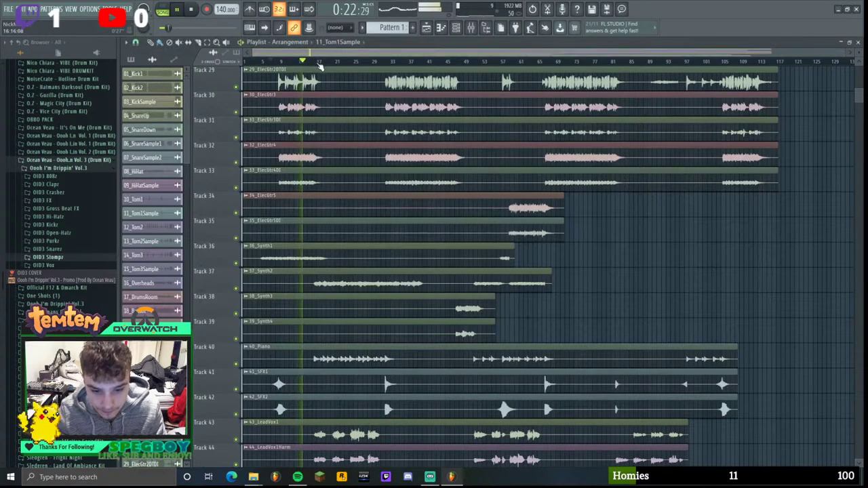
left_click(317, 63)
key("ctrl+a")
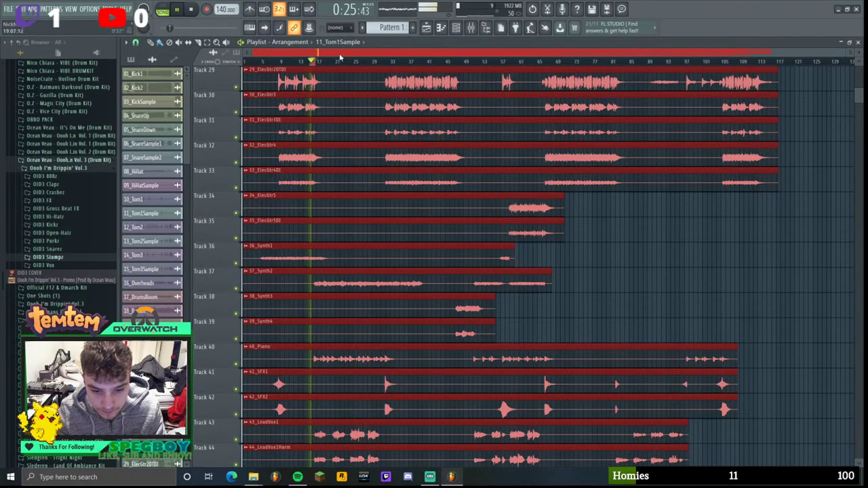
scroll(468, 143, "down", 1)
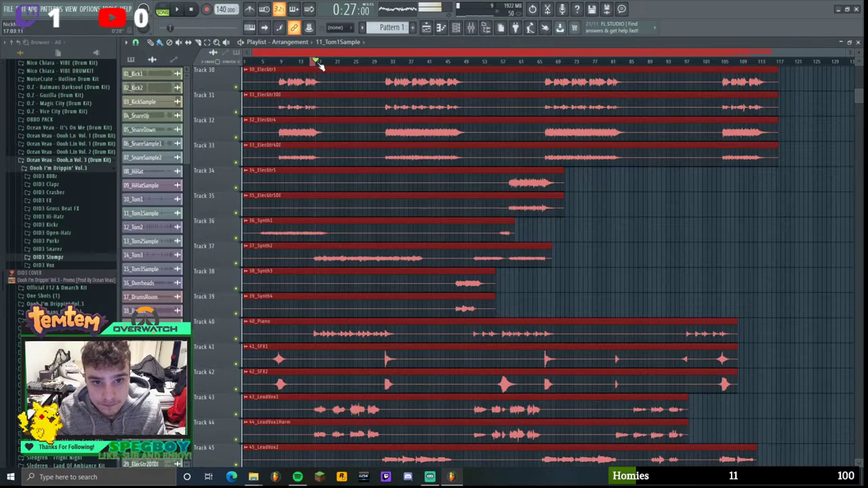
left_click(315, 63)
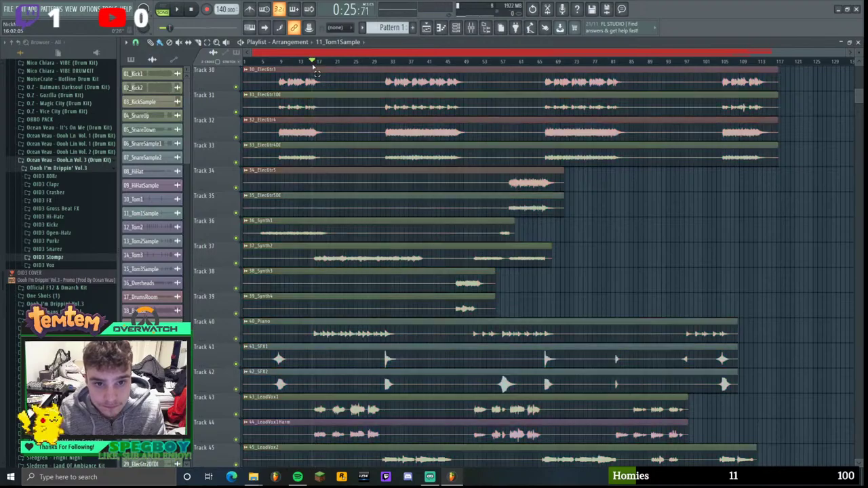
left_click(319, 63)
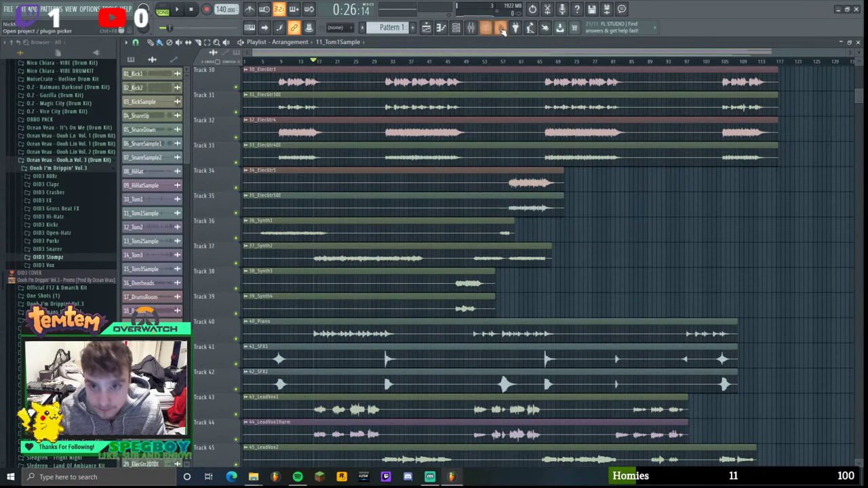
left_click(470, 27)
key("space")
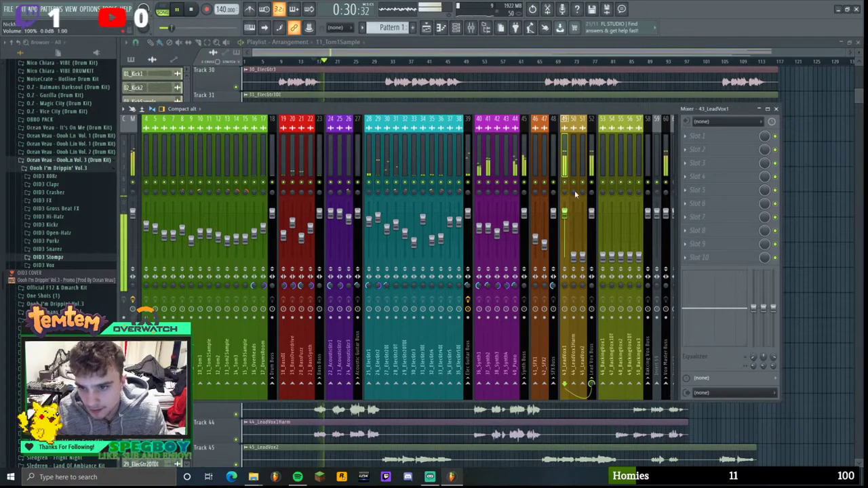
- Set the volumes of 44_LeadVox1Harm to 66% and 45_LeadVox2 to 58%, and adjust their panning
left_click(571, 146)
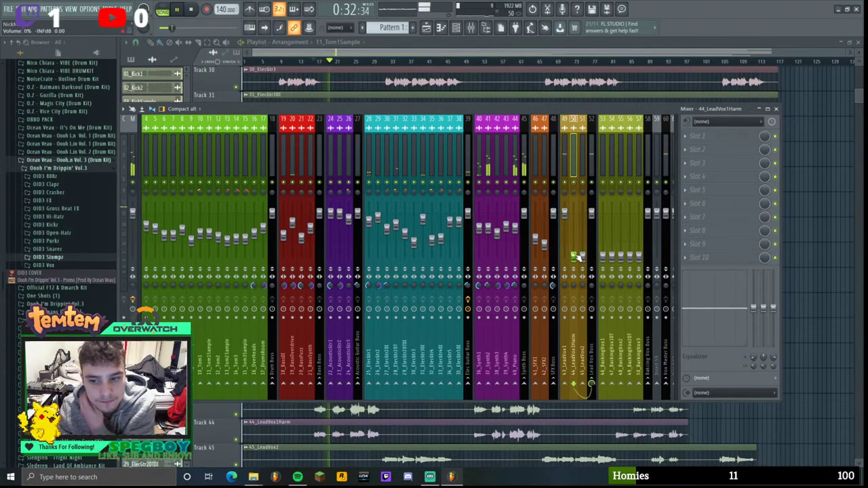
mouse_move(578, 256)
left_mouse_down()
mouse_move(575, 234)
mouse_move(582, 254)
mouse_move(582, 240)
left_mouse_up()
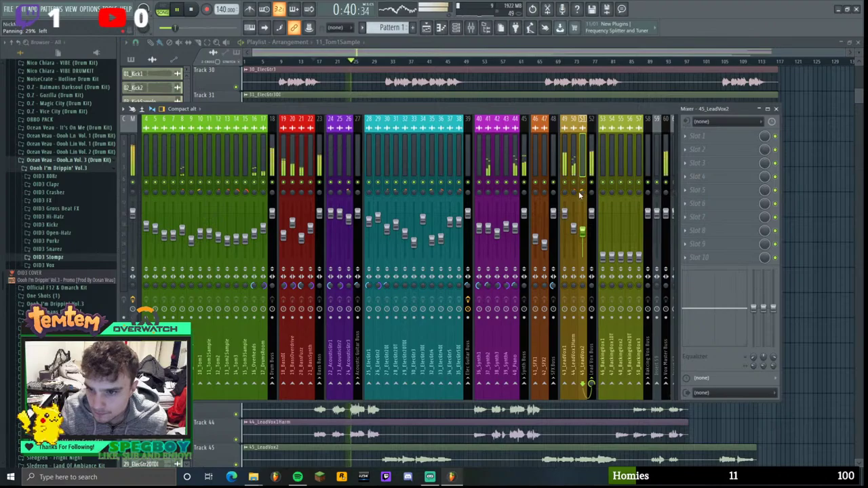
left_click_drag(573, 192, 573, 184)
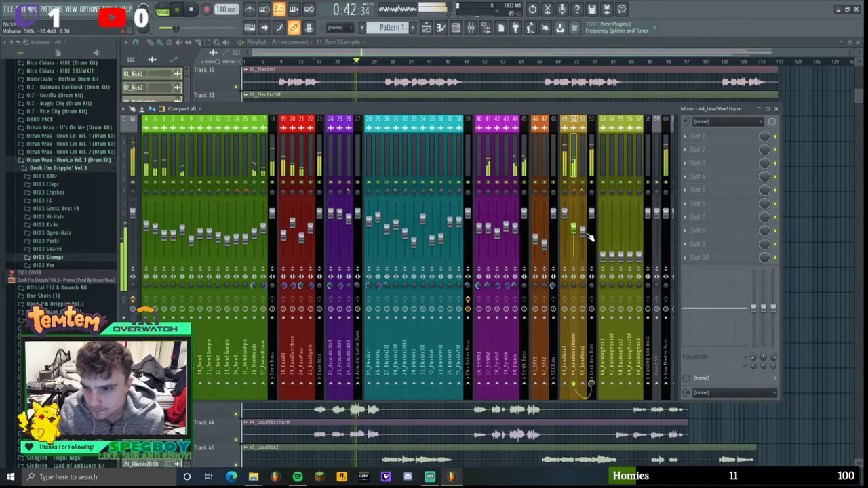
left_click_drag(590, 237, 589, 240)
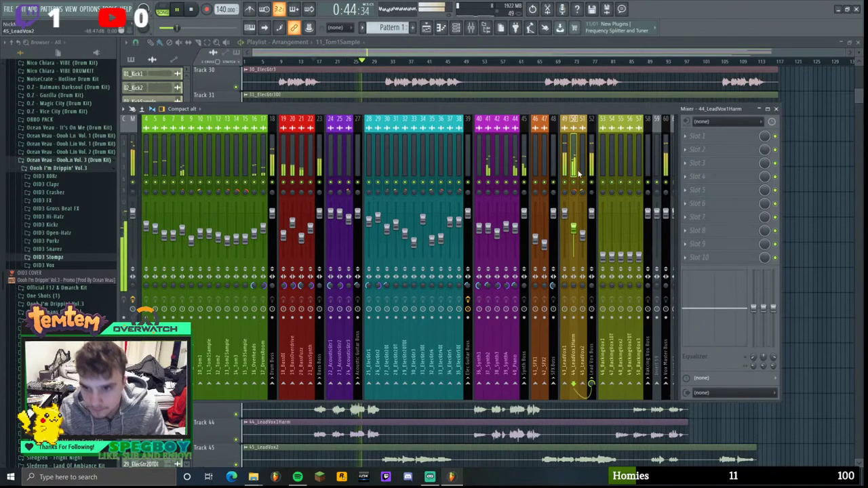
- Set the 43_LeadVox1 volume to 83% and raise the 45_LeadVox2 volume close to full level
left_click(564, 141)
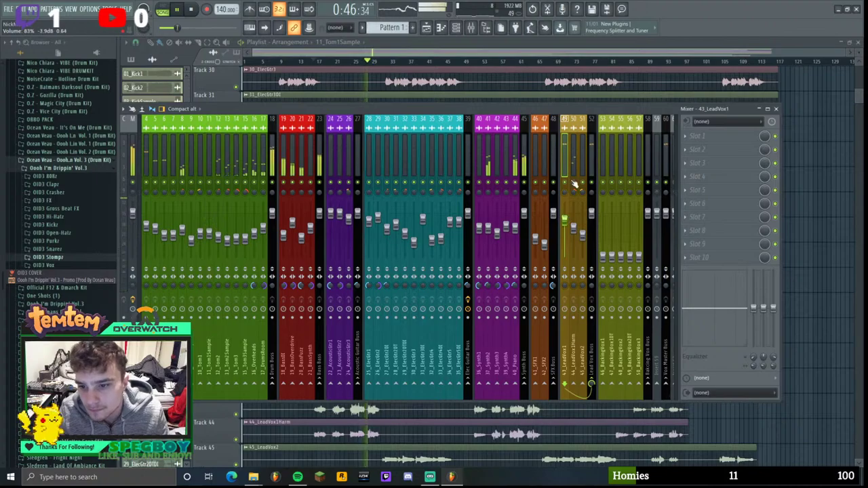
left_click(574, 153)
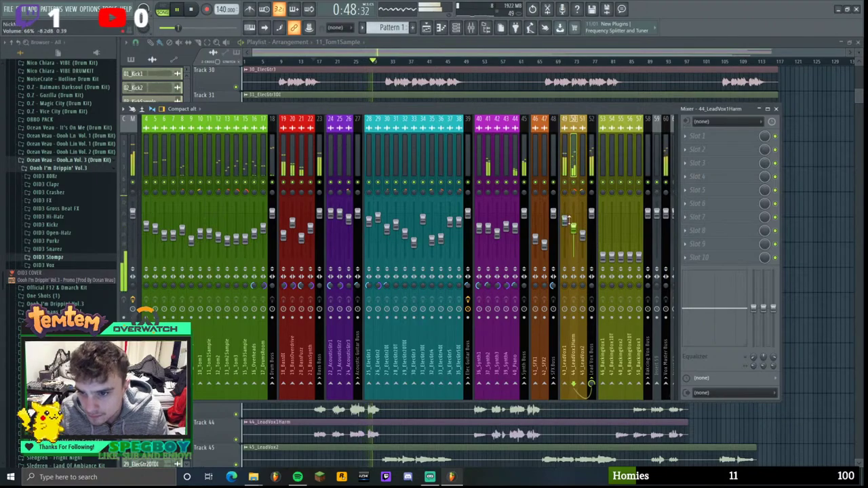
mouse_move(583, 112)
left_mouse_down()
mouse_move(488, 451)
mouse_move(481, 448)
mouse_move(519, 307)
mouse_move(615, 95)
mouse_move(589, 103)
left_mouse_up()
left_click(587, 228)
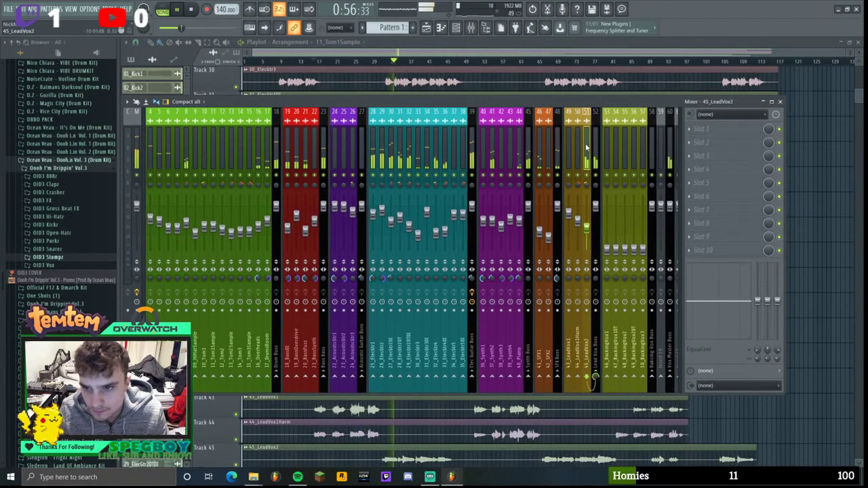
scroll(587, 239, "up", 3)
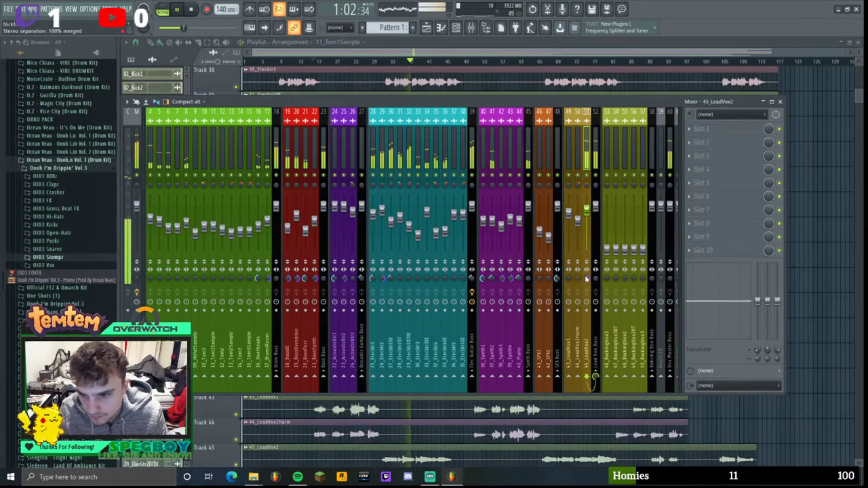
- Adjust the stereo separation of the three lead vocal channels and select the 46_BackingVox1 channel
left_click_drag(568, 278, 577, 238)
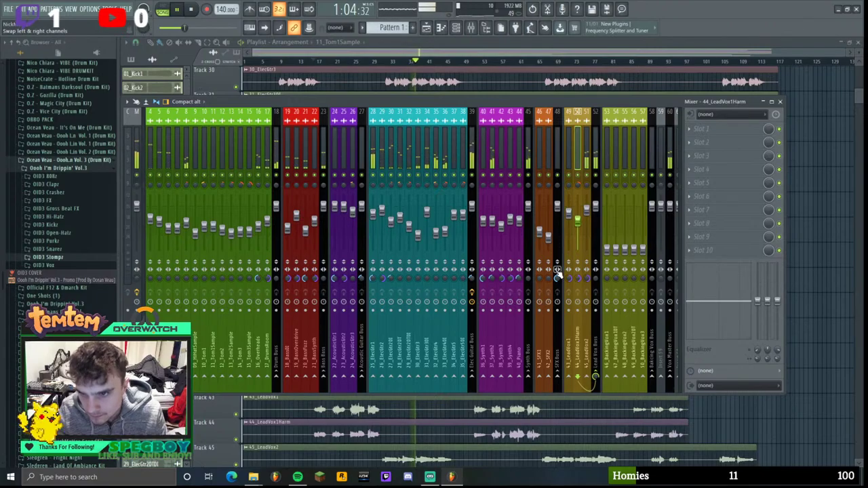
left_click(587, 278)
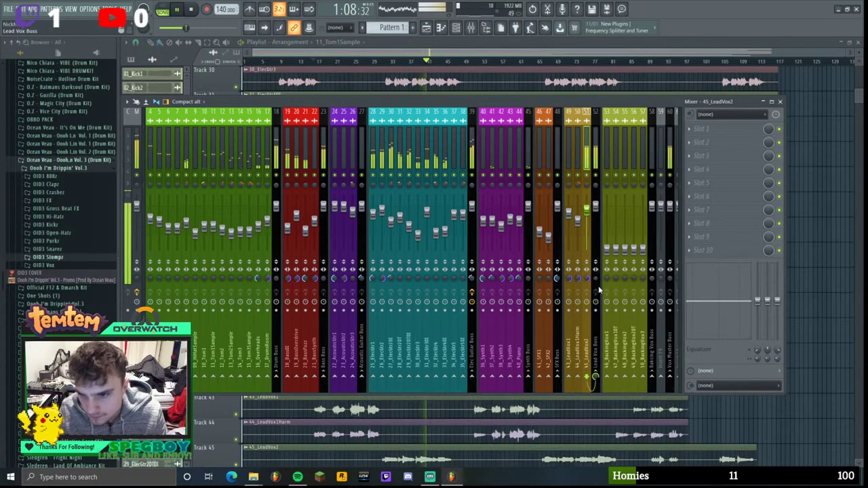
left_click(608, 133)
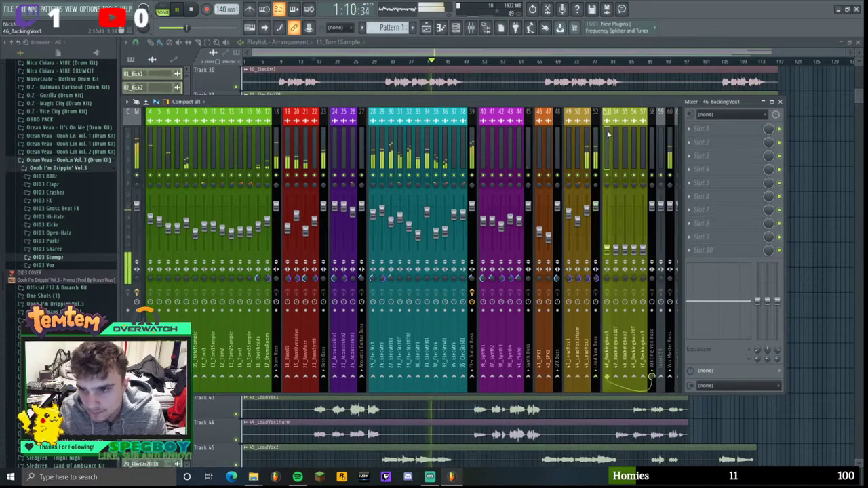
- Replay the song from about bar 16 and check the levels of the lead and backing vocal channels, with 43_LeadVox1 selected
left_click(596, 279)
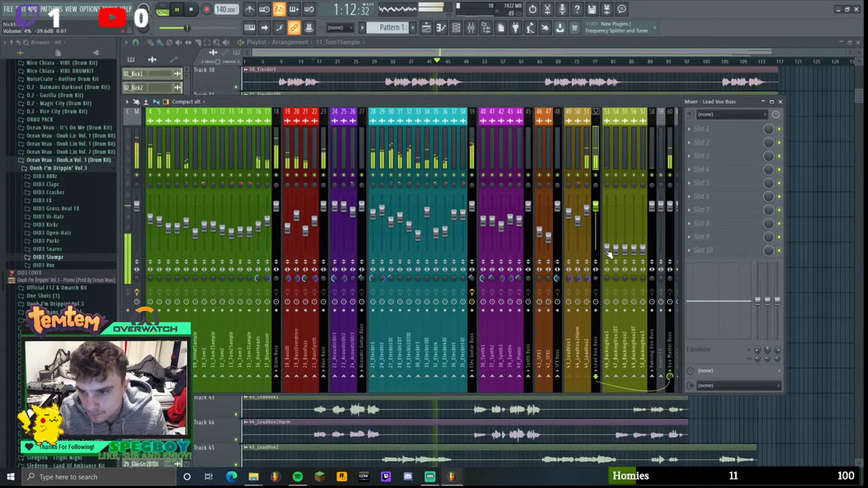
mouse_move(608, 253)
left_mouse_down()
mouse_move(609, 221)
mouse_move(609, 254)
left_mouse_up()
key("space")
key("space")
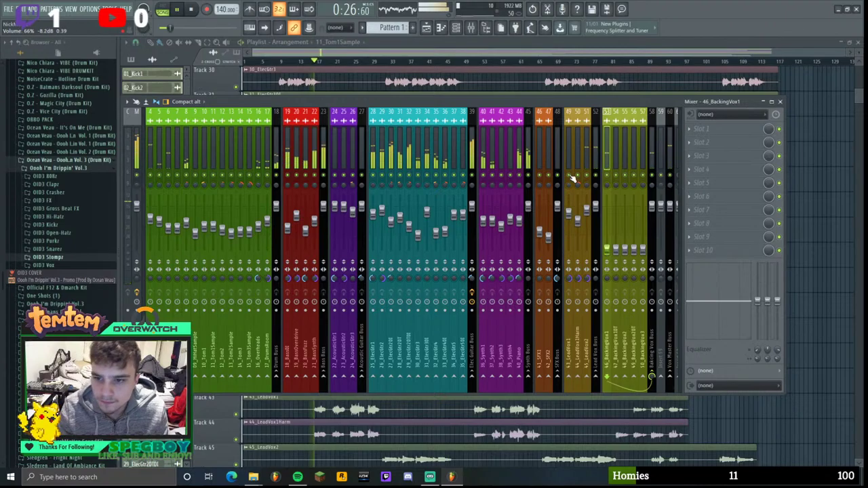
left_click_drag(571, 105, 548, 89)
left_click(547, 135)
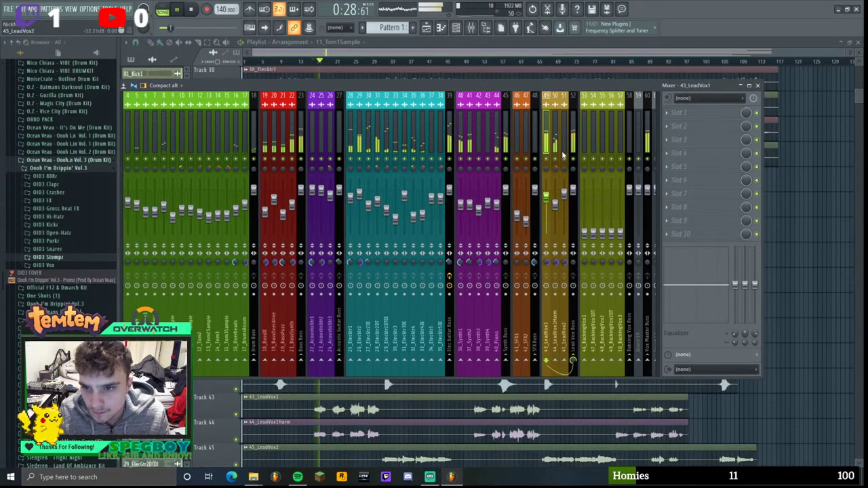
- Insert FabFilter Pro-C 2 in the first effect slot of the Lead Vox Buss
left_click(573, 129)
left_click(681, 113)
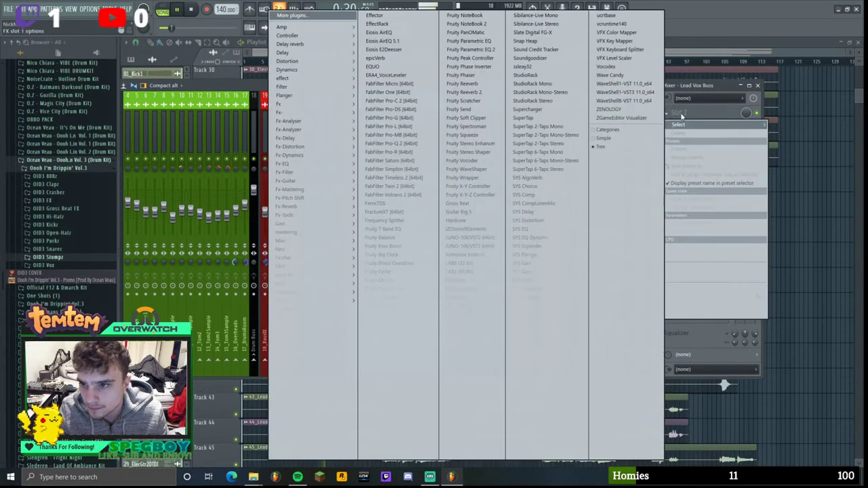
left_click(392, 101)
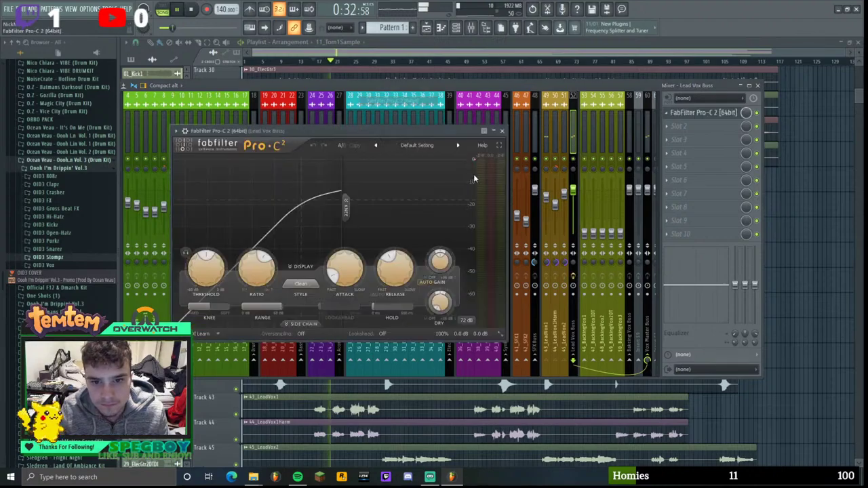
- Load the Control bM vocal preset in the Lead Vox Buss compressor and close its window
left_click(425, 147)
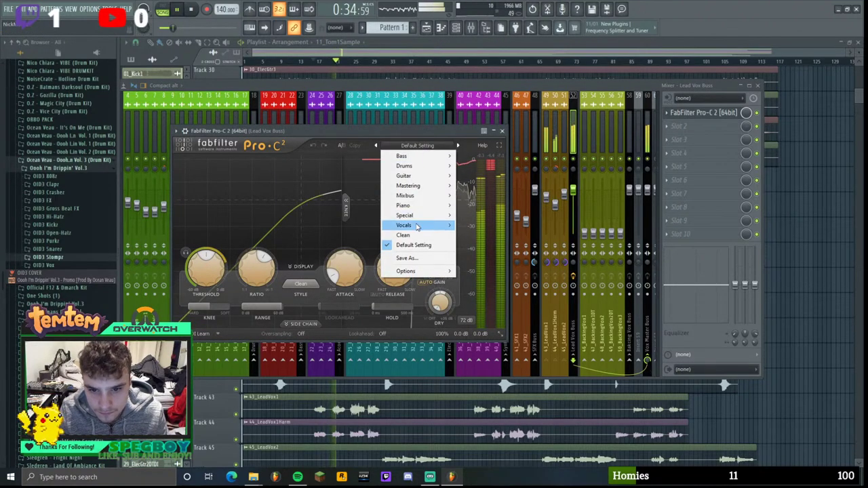
mouse_move(415, 226)
left_click(483, 245)
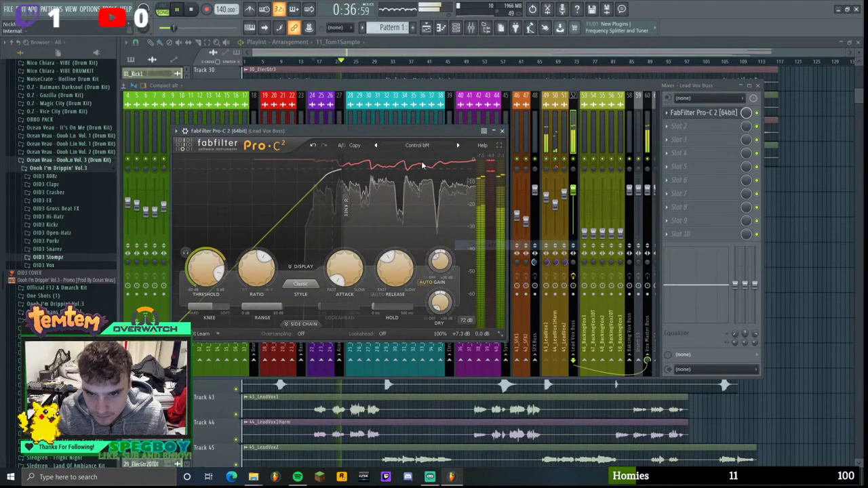
left_click_drag(404, 128, 449, 128)
left_click(545, 132)
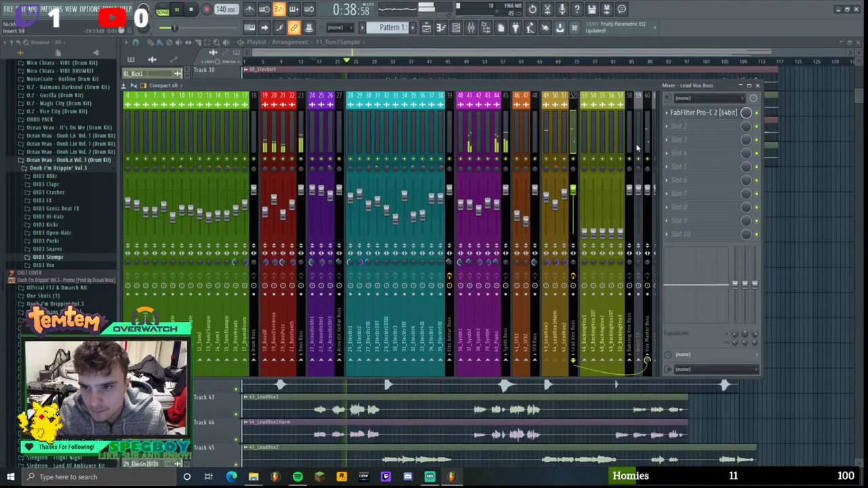
- Reopen Pro-C 2 on the Lead Vox Buss and check how it compresses the vocals during playback
left_click(678, 126)
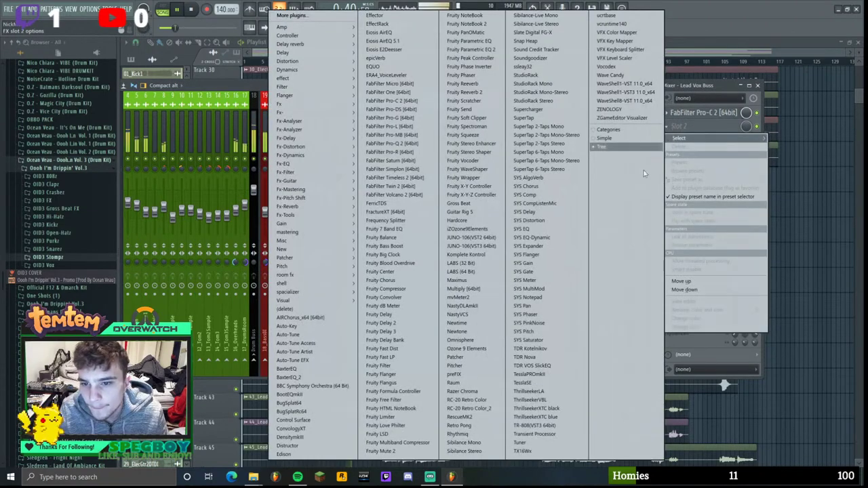
left_click(726, 89)
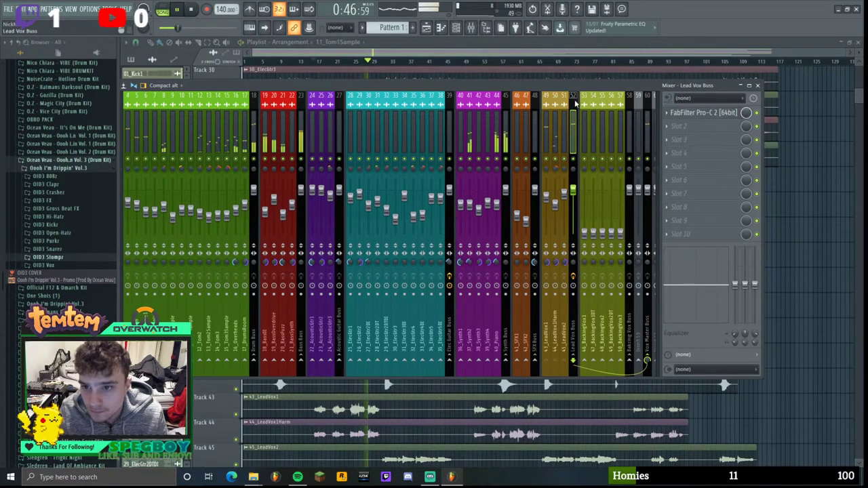
left_click(693, 114)
left_click_drag(424, 138, 343, 117)
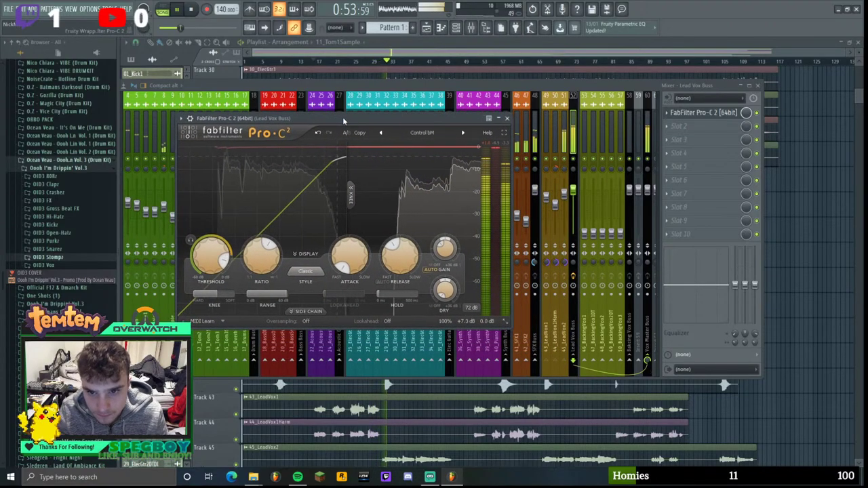
left_click(507, 118)
- Lower the 43_LeadVox1 volume to 77% and 45_LeadVox2 slightly, stop playback and leave 43_LeadVox1 selected
left_click(550, 127)
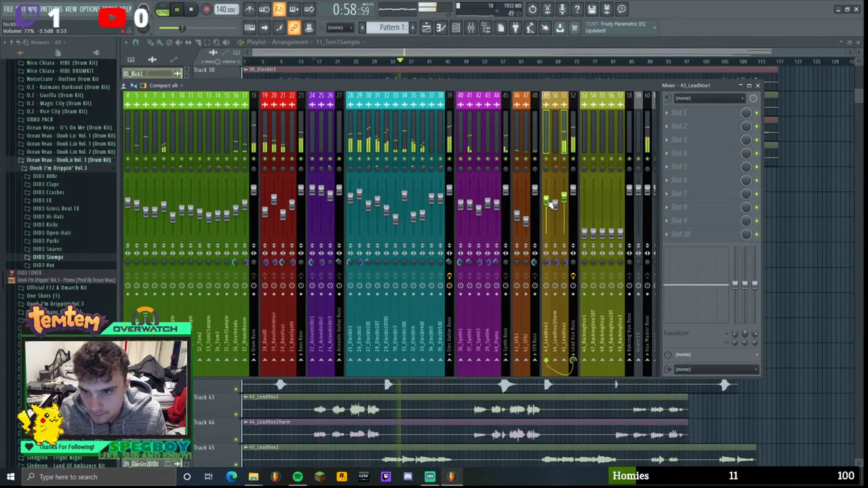
left_click(564, 186)
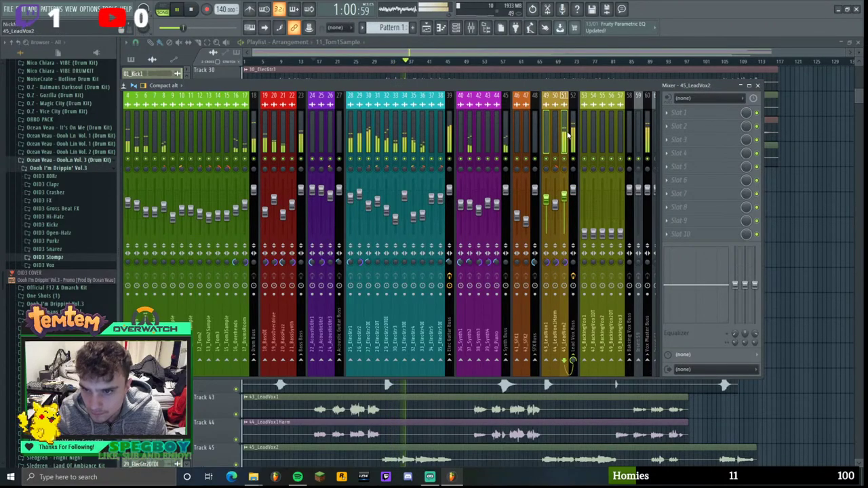
key("space")
left_click(548, 103)
left_click(564, 102)
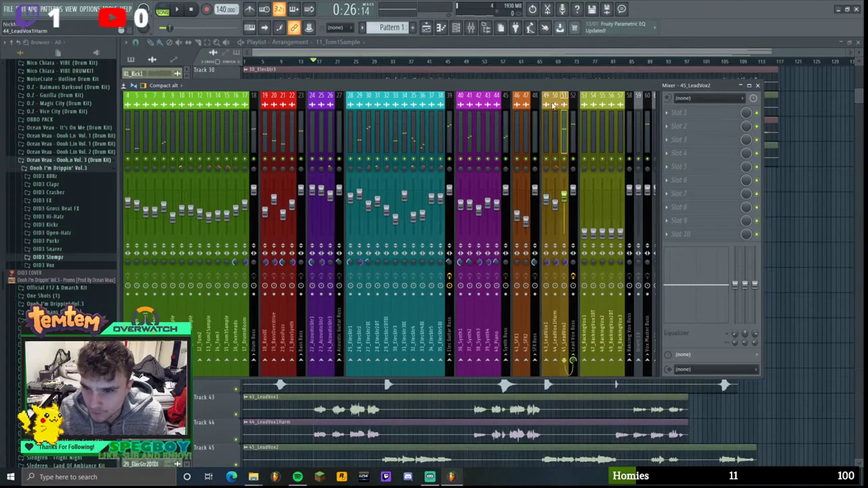
left_click(548, 104)
- Look over the backing vocal tracks in the playlist and replay the song from about bar 16 with the mixer open
left_click(758, 85)
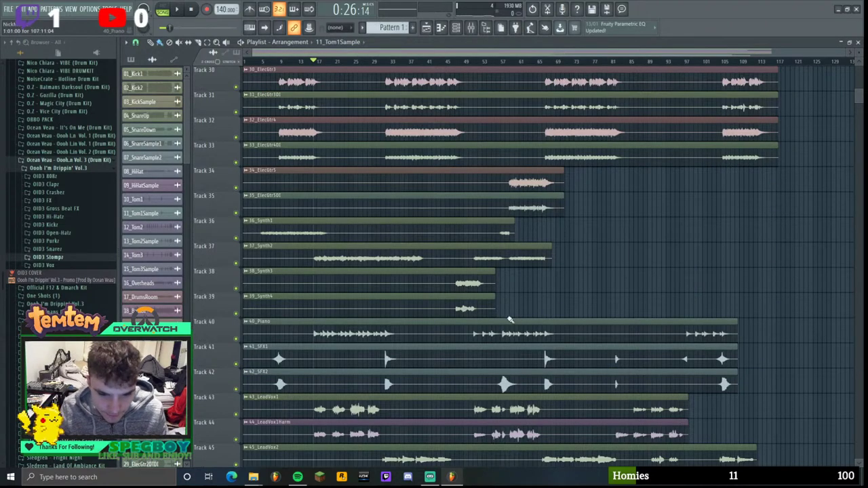
scroll(510, 319, "down", 5)
key("F9")
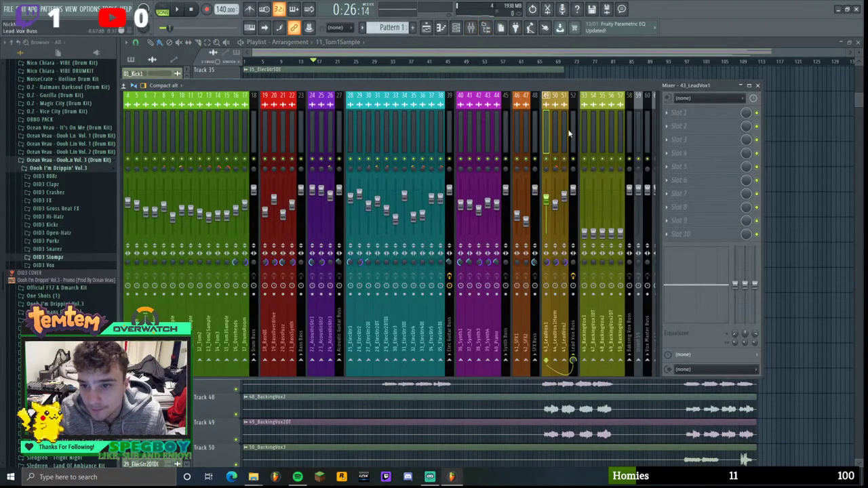
key("space")
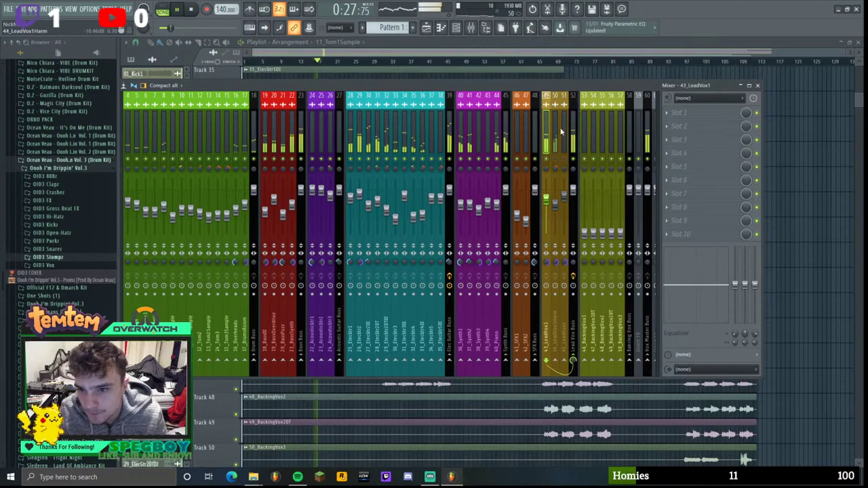
- Insert Auto-Tune in the first effect slot of 43_LeadVox1 and switch its correction mode to Graph
left_click(690, 113)
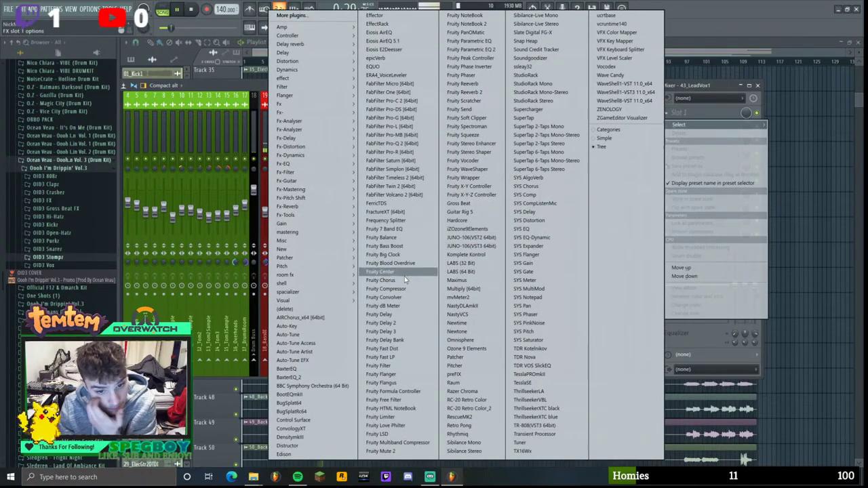
left_click(322, 336)
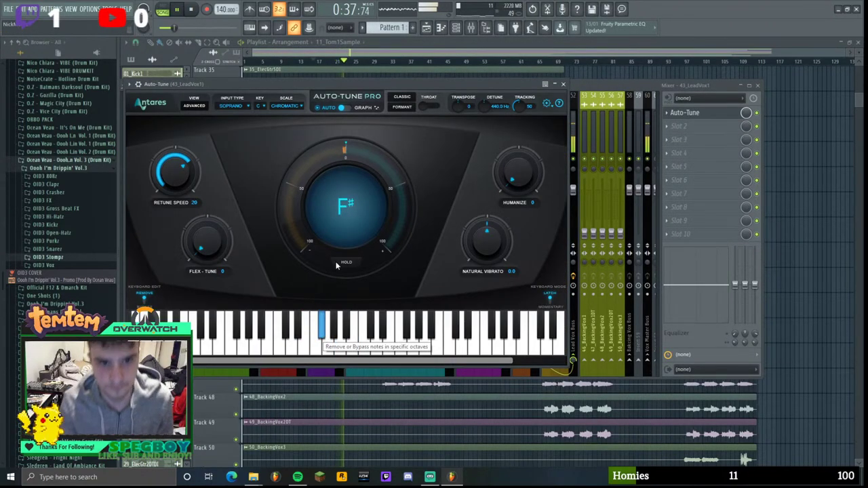
key("space")
left_click(343, 108)
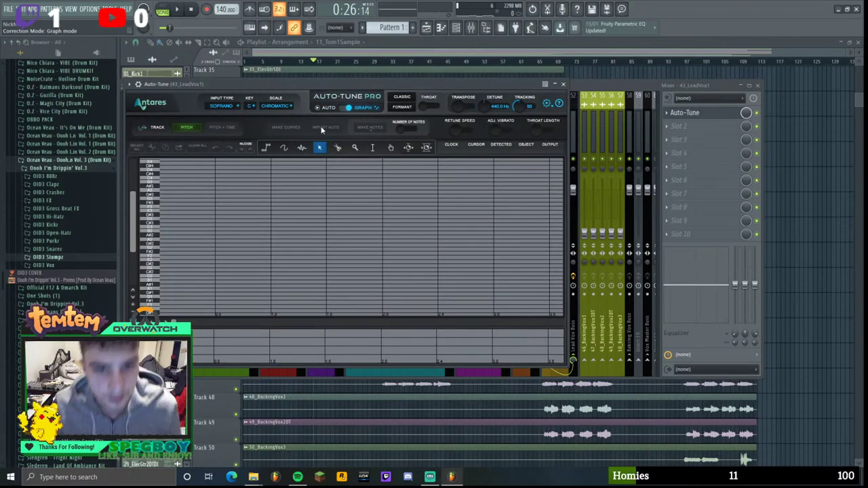
- Track the pitch of 43_LeadVox1 in Auto-Tune by playing the song from about bar 16 to bar 41
key("space")
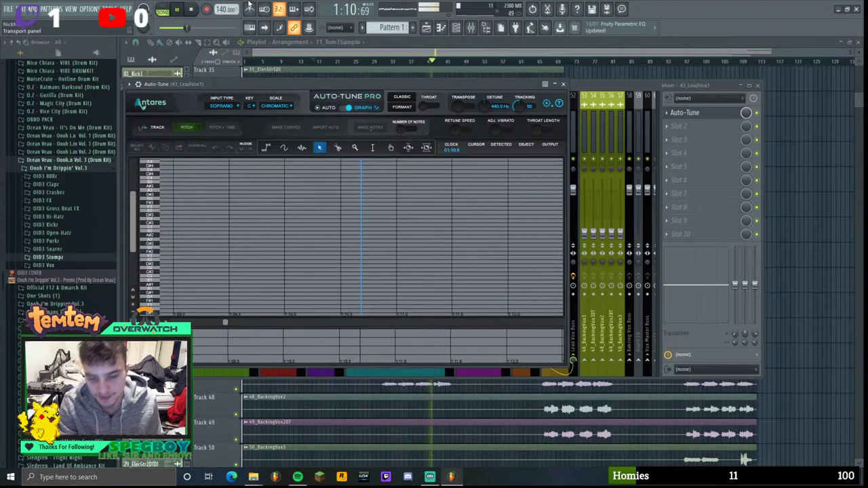
left_click(186, 127)
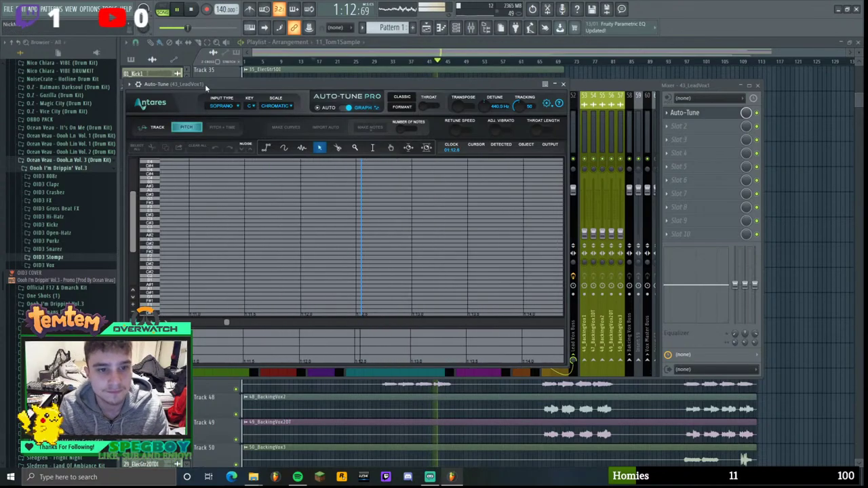
key("space")
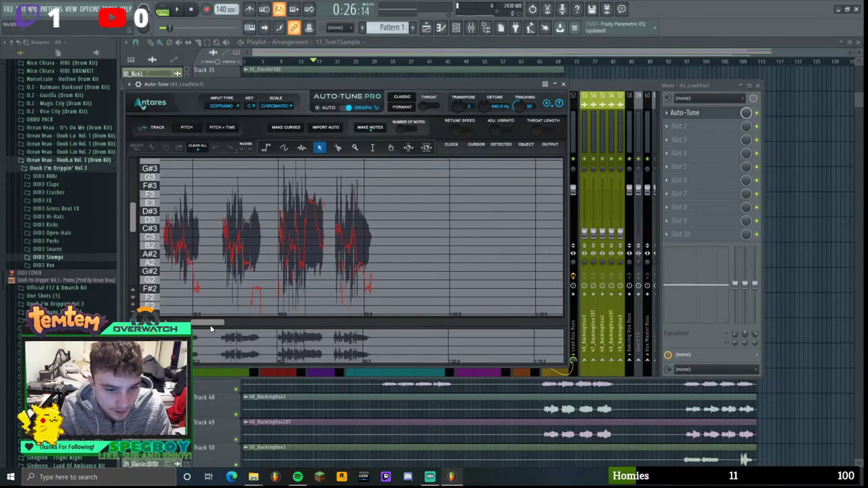
- Make correction curves from the tracked lead vocal pitch and replace them with note objects
mouse_move(210, 325)
left_mouse_down()
mouse_move(197, 326)
mouse_move(206, 324)
left_mouse_up()
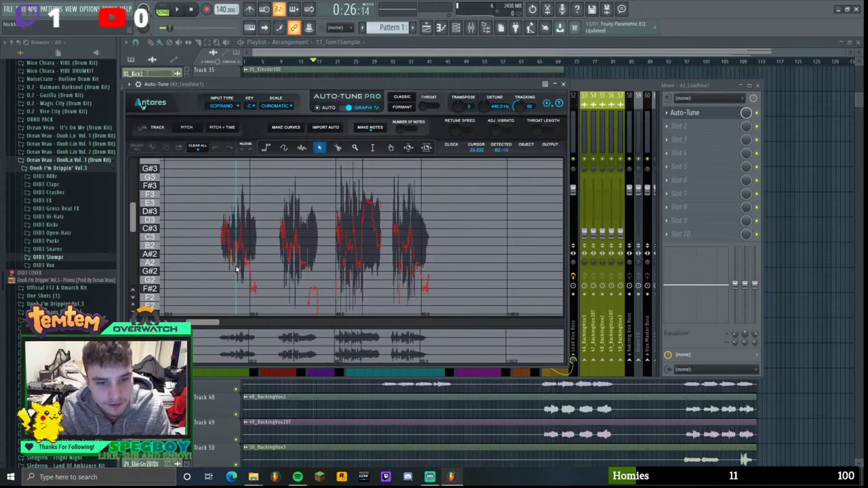
scroll(361, 236, "up", 3)
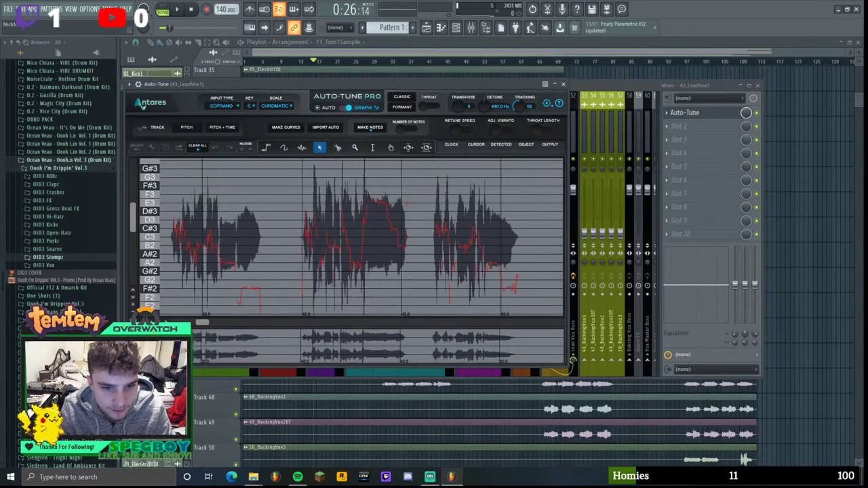
left_click_drag(204, 323, 204, 322)
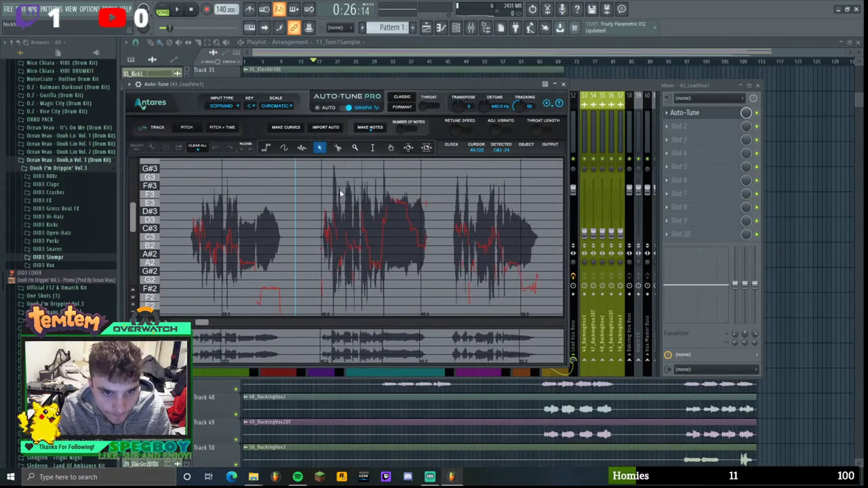
left_click(291, 126)
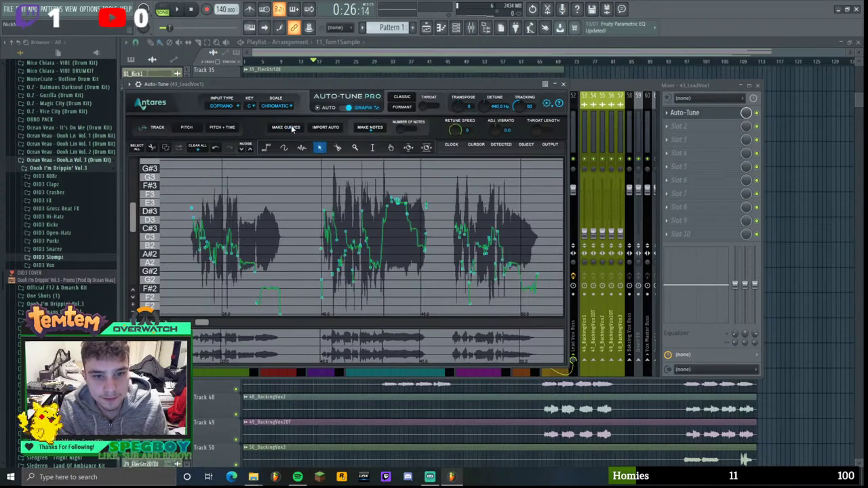
left_click(365, 128)
left_click(357, 113)
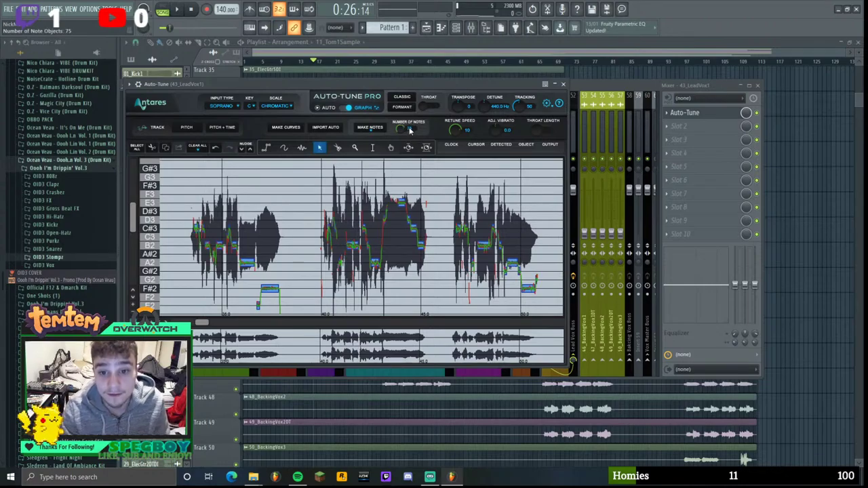
- Choose Auto-Tune's Use Low Latency option and zoom in on the first notes of the lead vocal
left_click(548, 104)
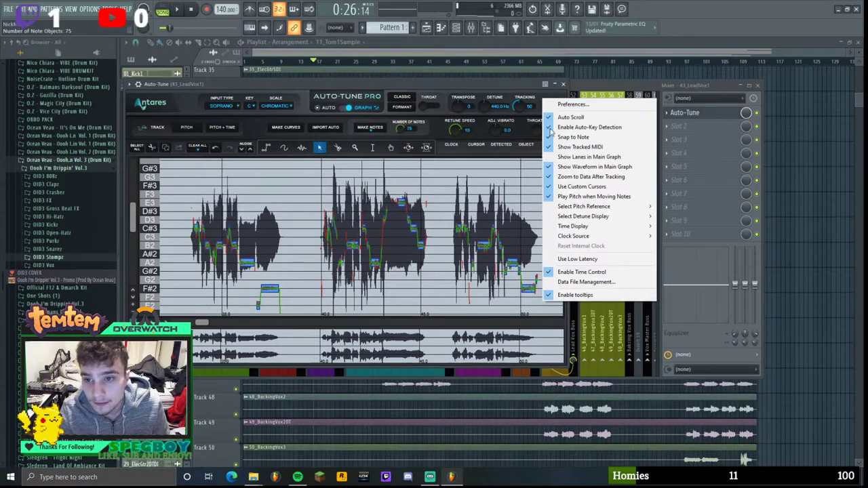
left_click(593, 259)
left_click_drag(380, 86, 429, 77)
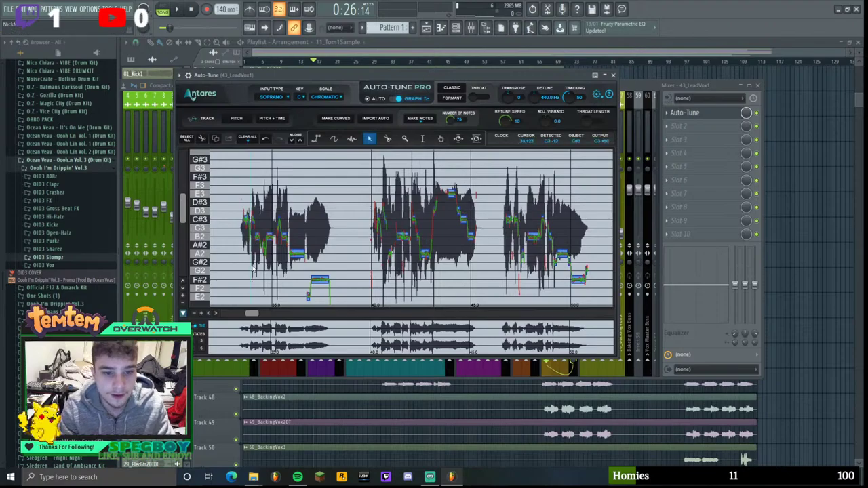
left_click(202, 313)
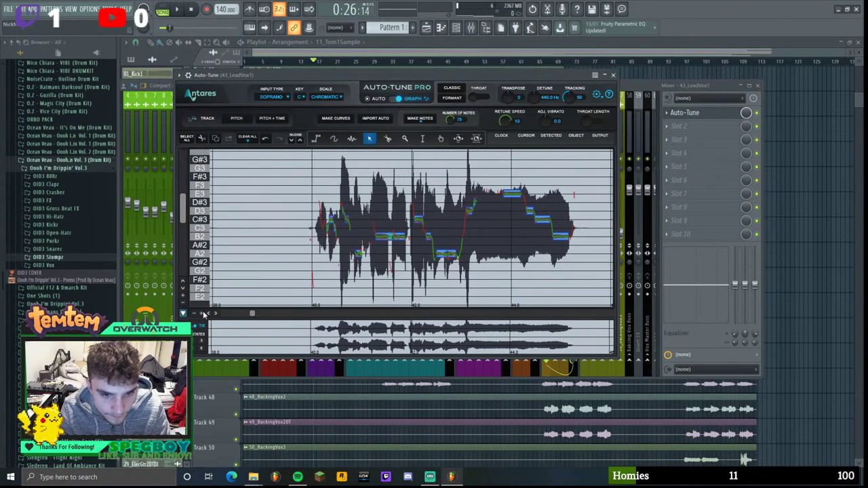
left_click(202, 313)
left_click(209, 313)
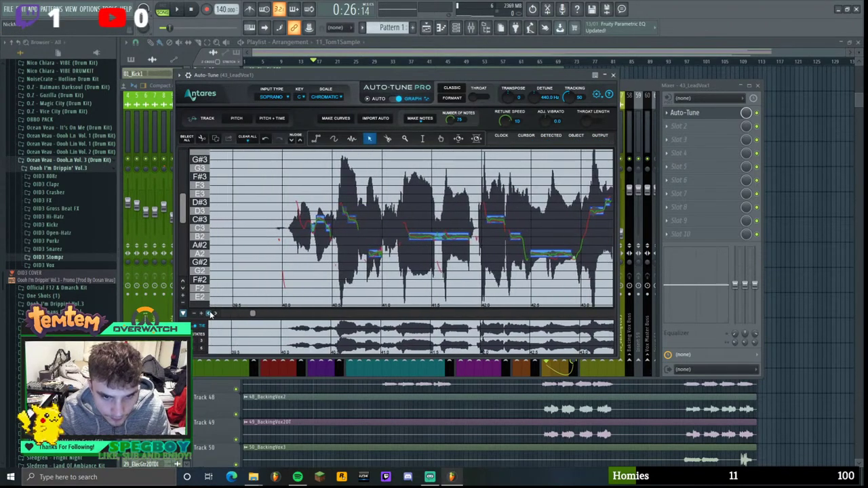
left_click_drag(210, 314, 211, 314)
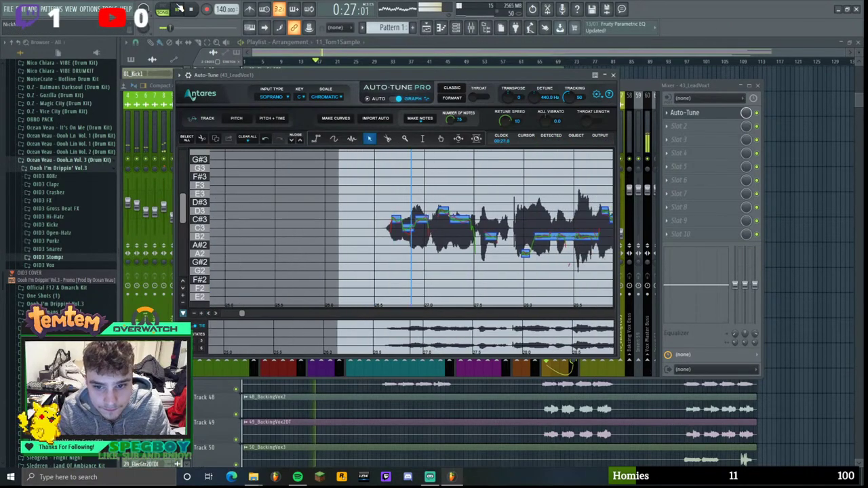
- Solo 43_LeadVox1 in the mixer and reopen its Auto-Tune graph to follow the corrected notes during playback
left_click(613, 75)
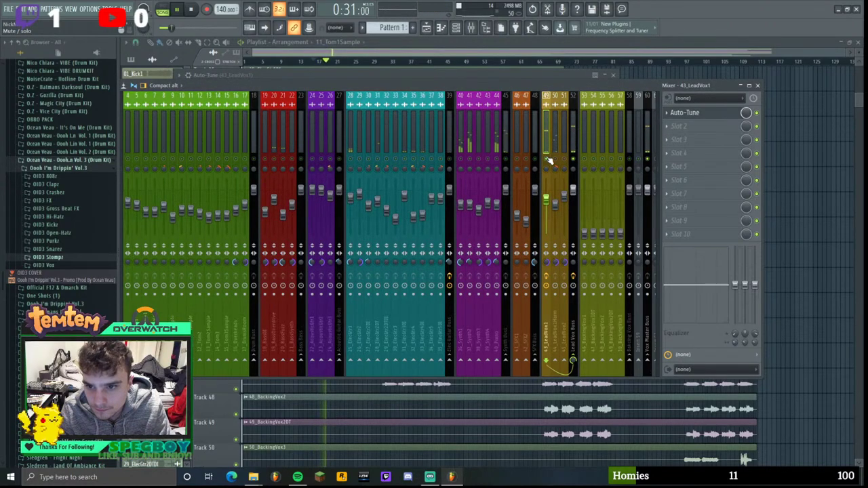
left_click(691, 114)
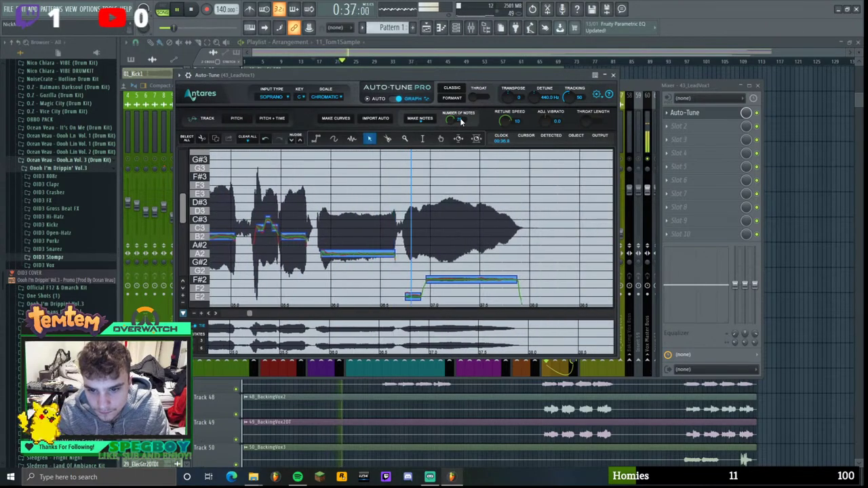
- Set Auto-Tune's Retune Speed to 25 and Adj. Vibrato to 1.0 during playback, and replay the lead vocal from about bar 16
left_click_drag(447, 74, 433, 68)
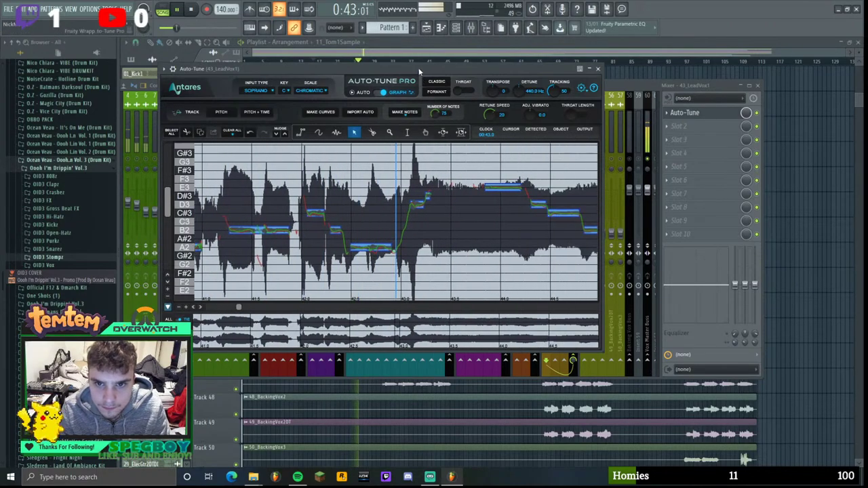
left_click_drag(418, 67, 427, 71)
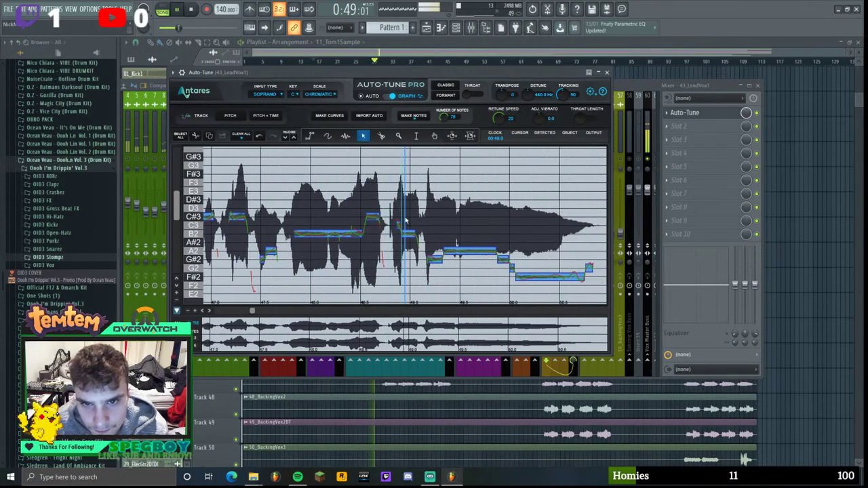
left_click_drag(409, 73, 423, 80)
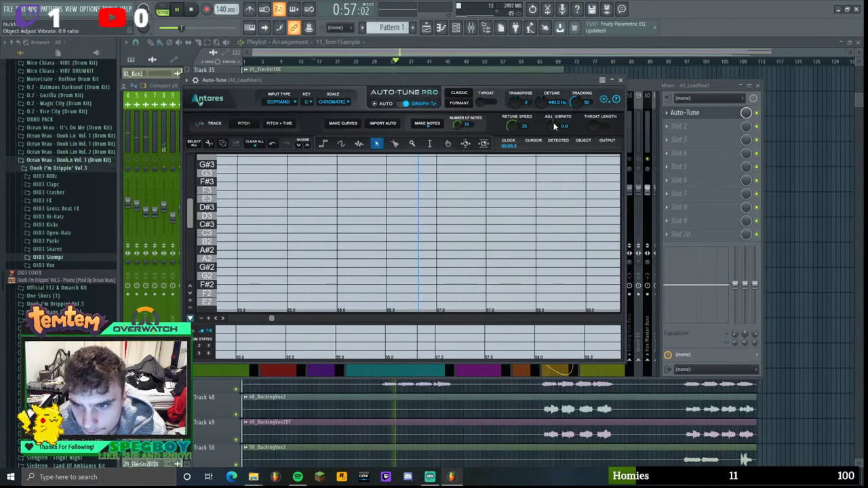
left_click(314, 61)
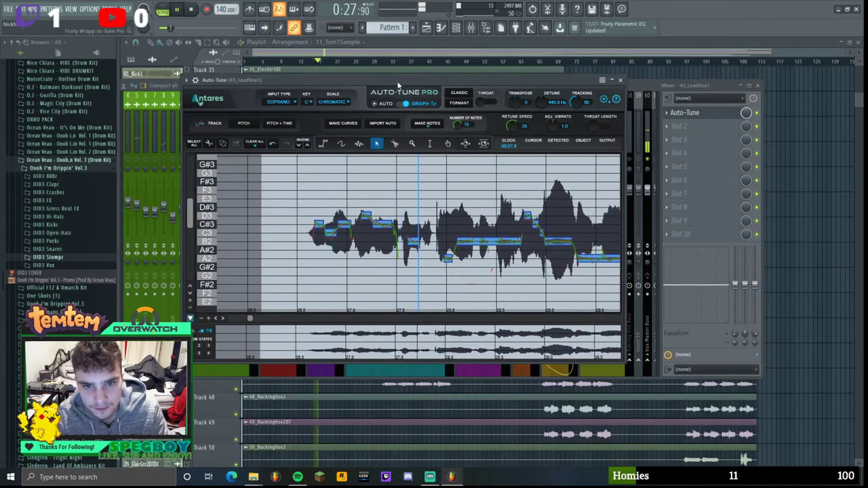
left_click_drag(397, 79, 405, 82)
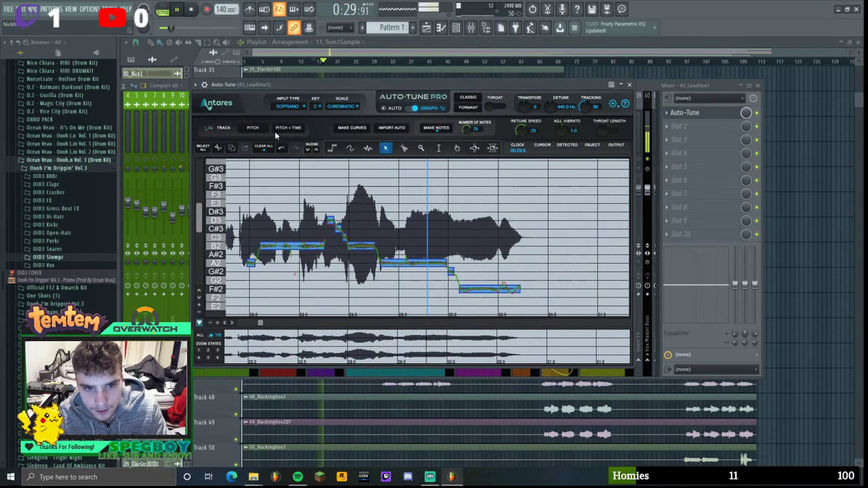
- Follow the lead vocal's playback, alternating between the mixer meters and the Auto-Tune graph of 43_LeadVox1
left_click(649, 129)
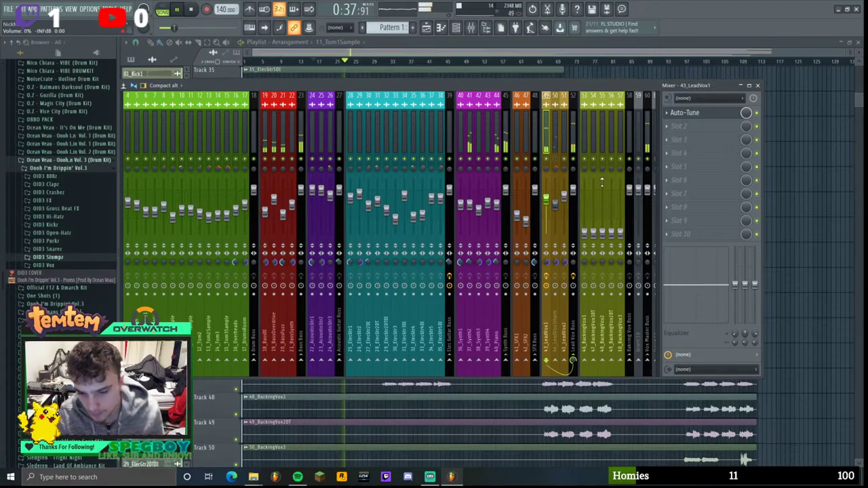
left_click(684, 113)
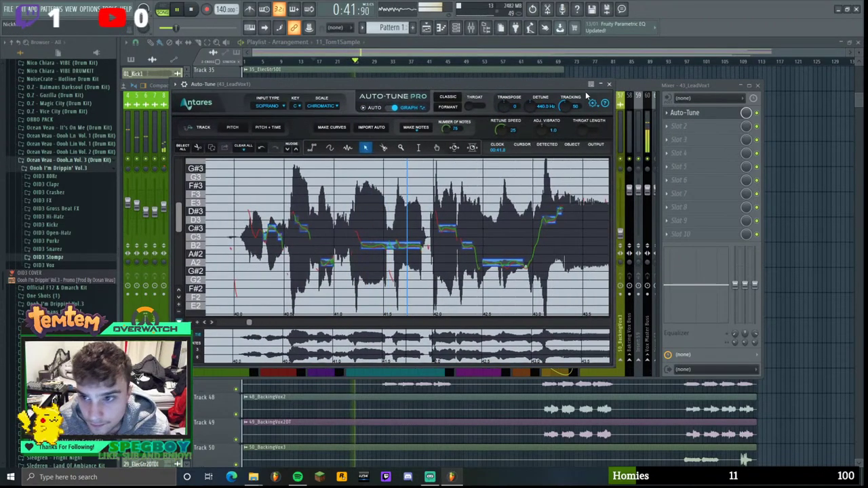
left_click(608, 84)
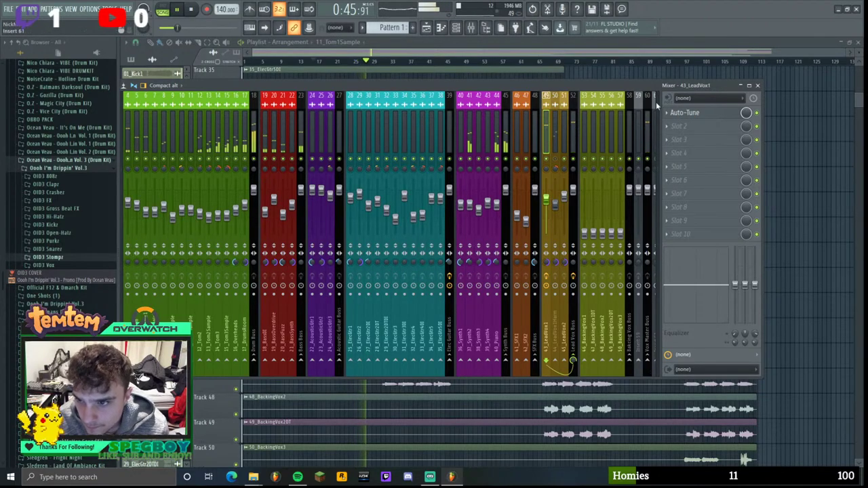
left_click(682, 113)
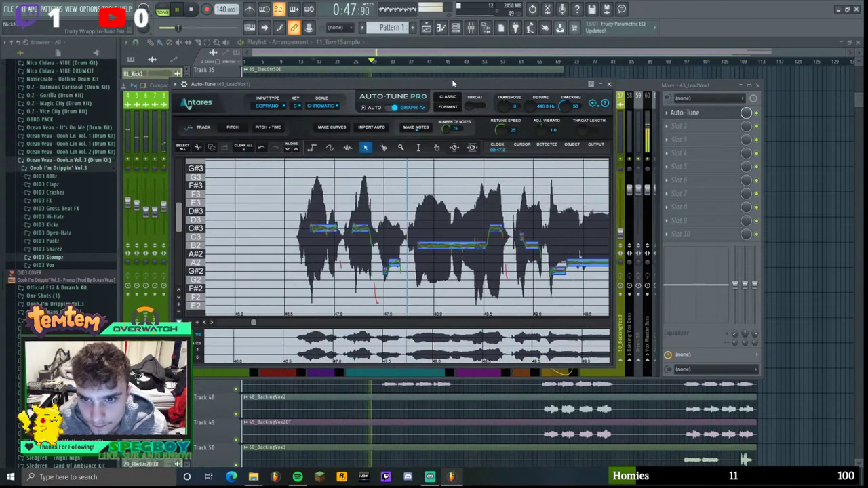
left_click_drag(452, 84, 465, 76)
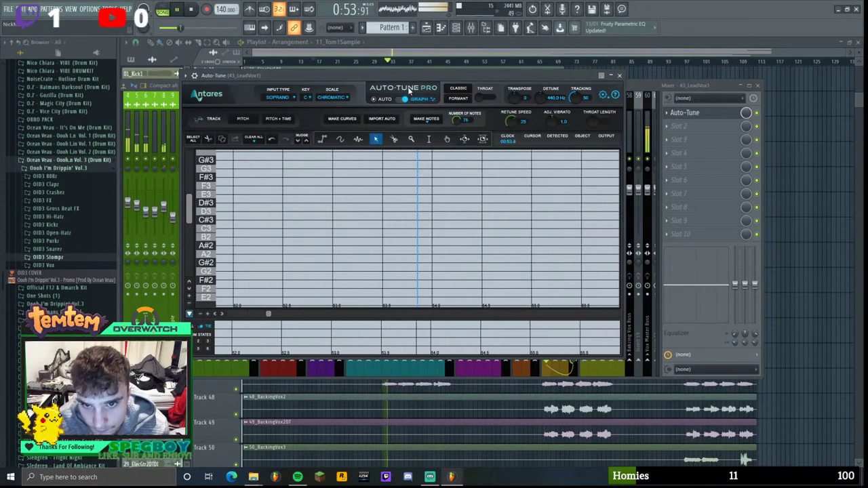
left_click_drag(426, 76, 419, 117)
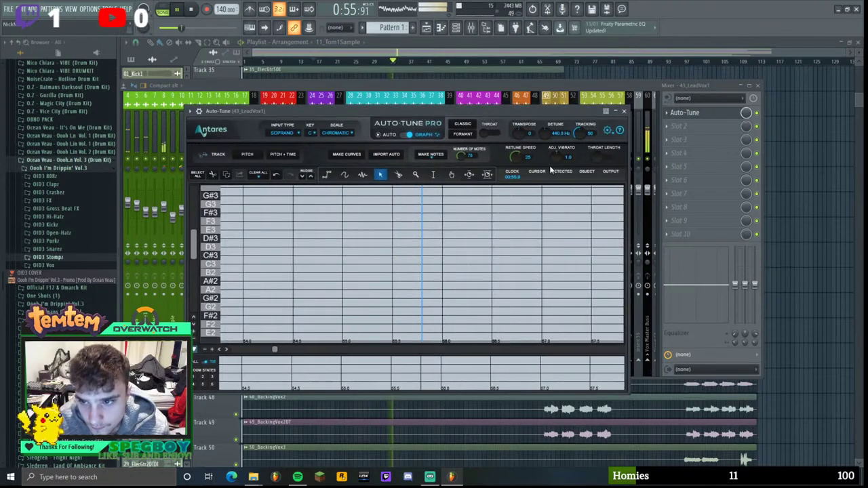
- Set Auto-Tune's Adj. Vibrato to 1.5 on 43_LeadVox1
scroll(554, 155, "up", 5)
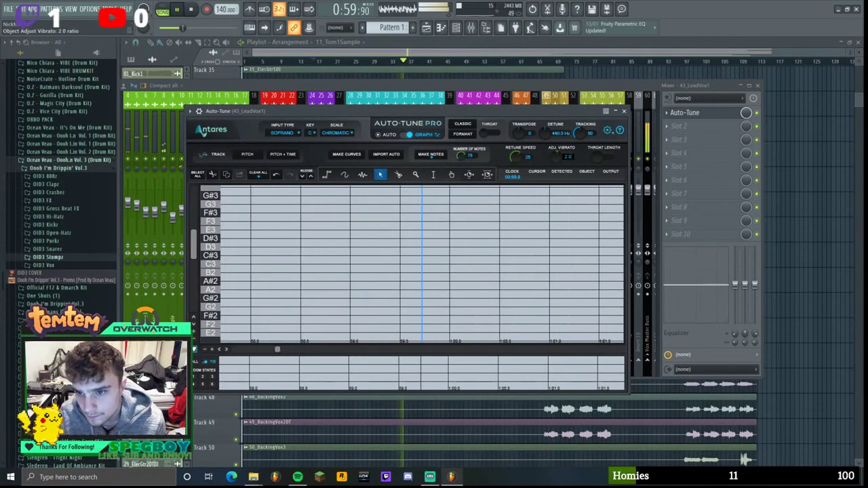
double_click(568, 157)
type("1.5")
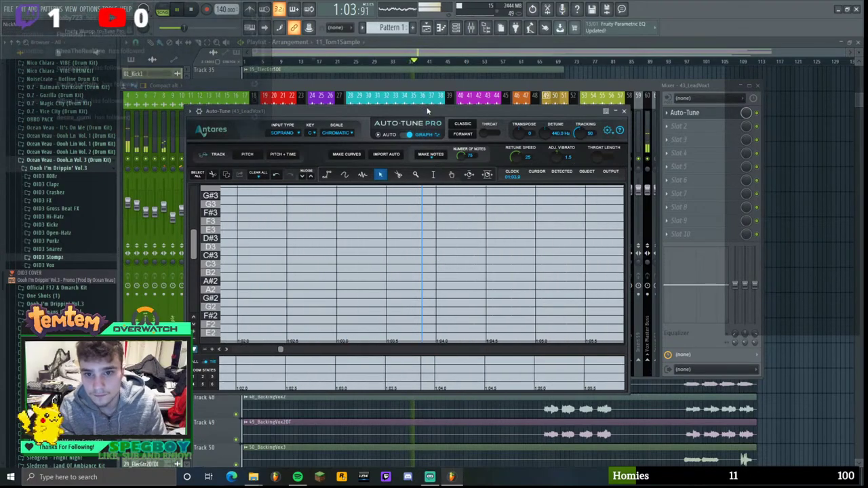
left_click_drag(428, 111, 426, 90)
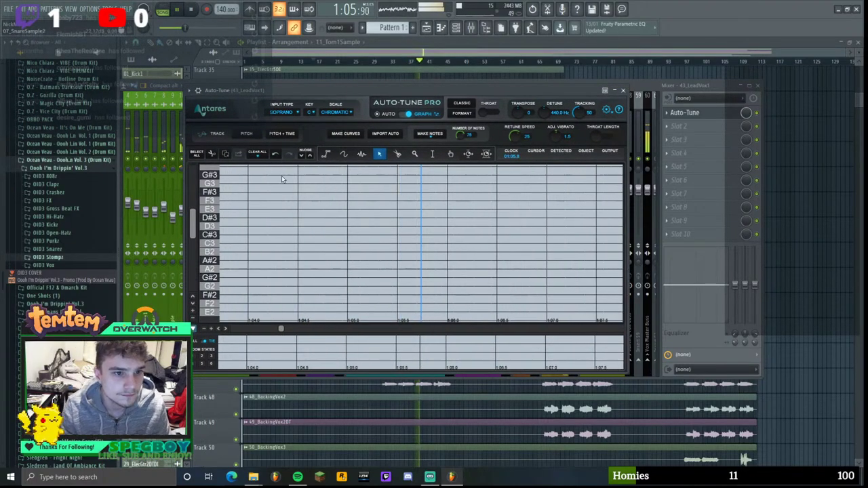
left_click_drag(466, 84, 454, 89)
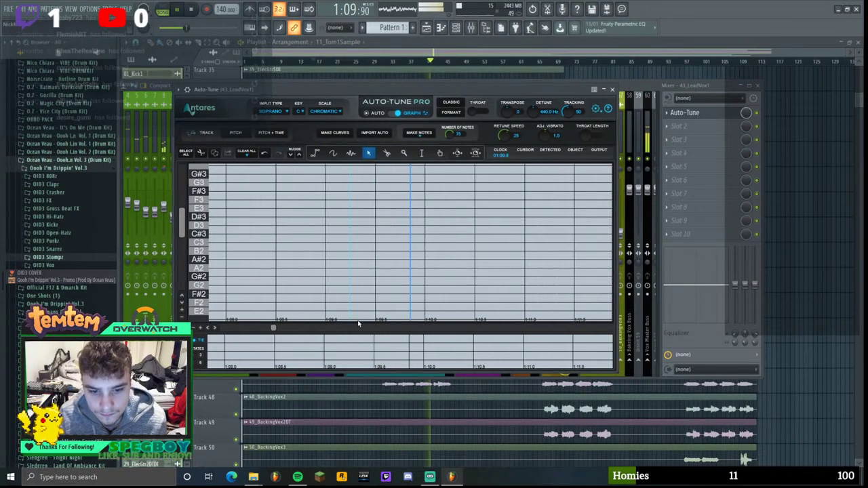
- Return the Auto-Tune graph to the first lead vocal notes, replay them to hear the correction, and close the plugin window
key("space")
left_click_drag(275, 332, 244, 329)
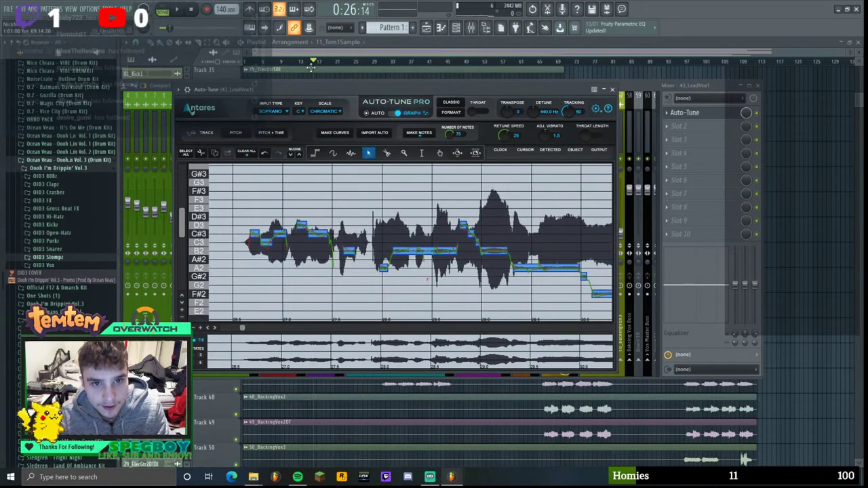
left_click(177, 11)
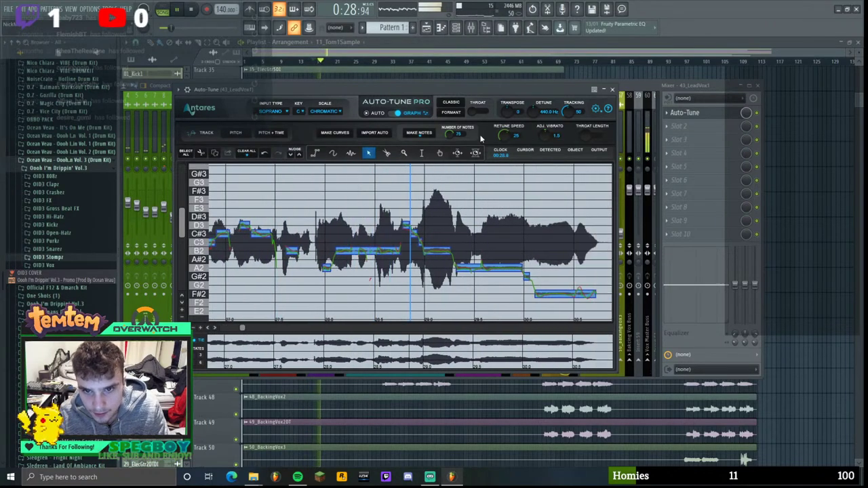
left_click(613, 89)
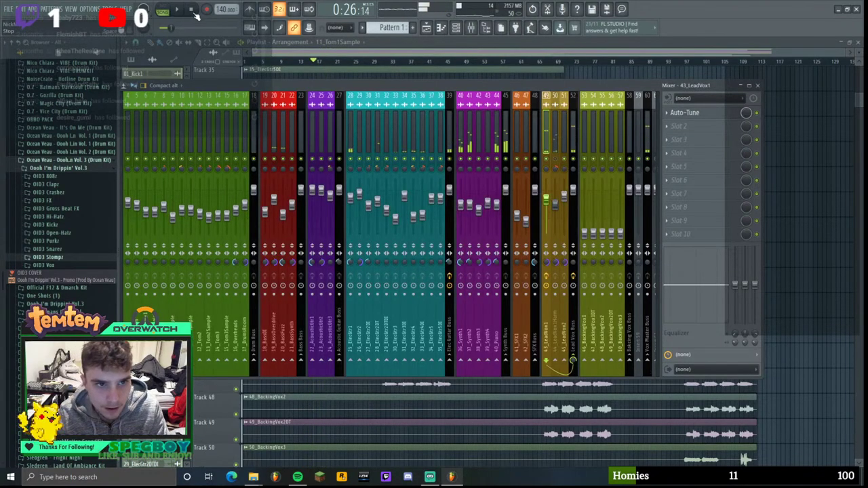
- Check the compressor on the Lead Vox Buss and load FabFilter Pro-Q 2 into its second effect slot
left_click(575, 99)
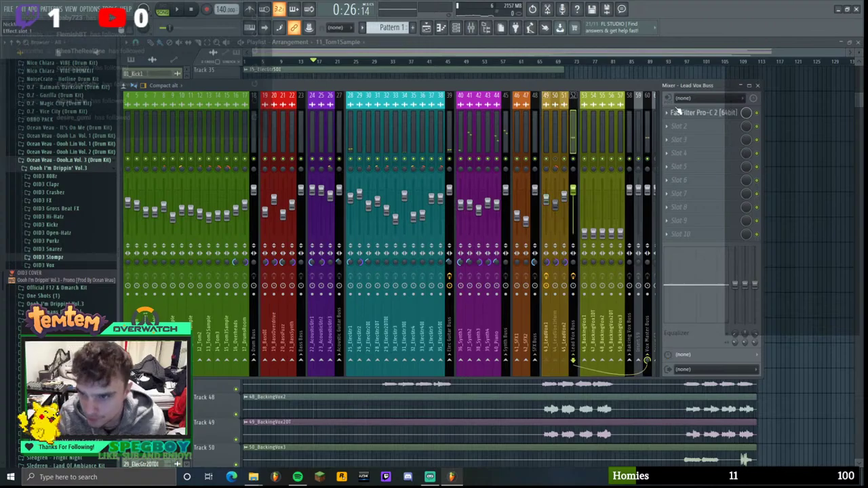
left_click(695, 112)
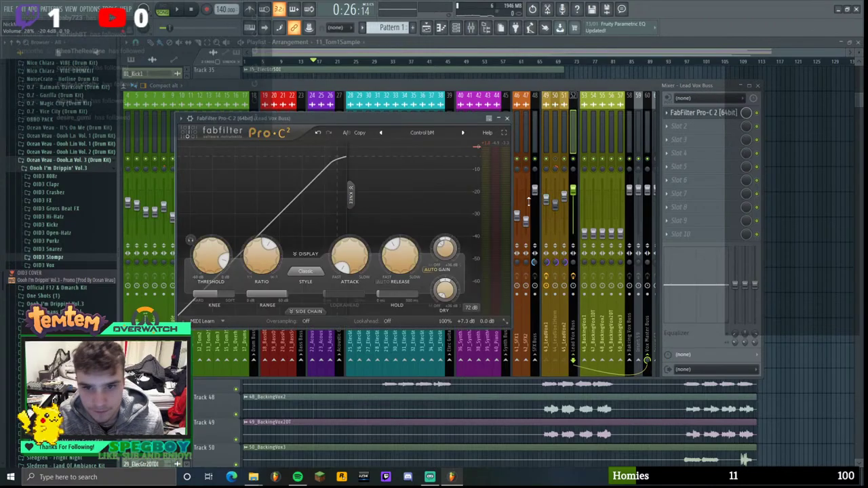
left_click(507, 118)
right_click(730, 112)
mouse_move(679, 138)
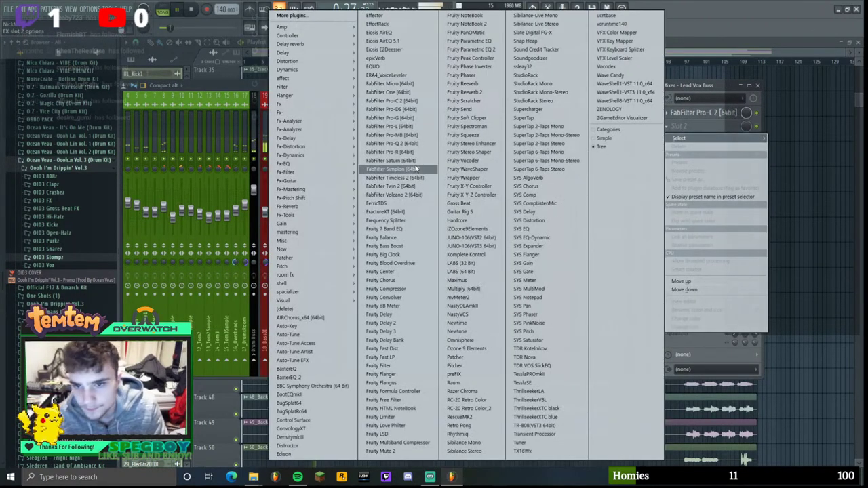
left_click(425, 143)
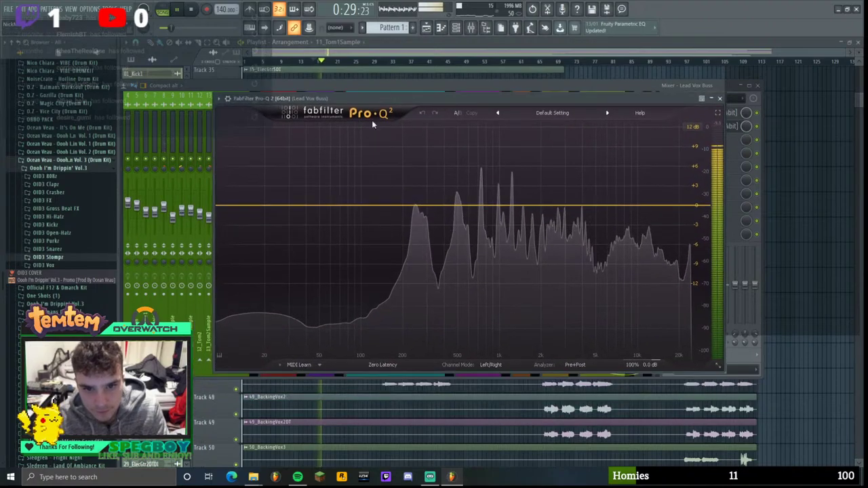
- Add a 36 dB/oct low cut at about 242 Hz and a high cut near the top of the Lead Vox Buss spectrum
double_click(252, 206)
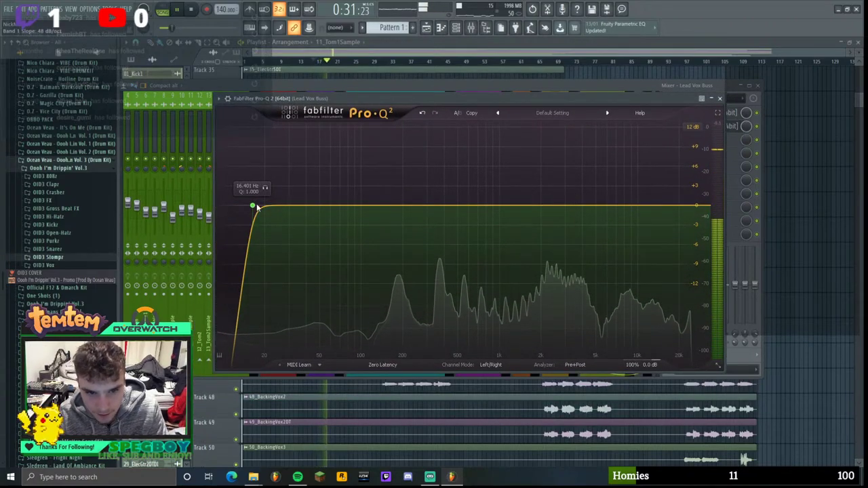
left_click_drag(252, 207, 415, 205)
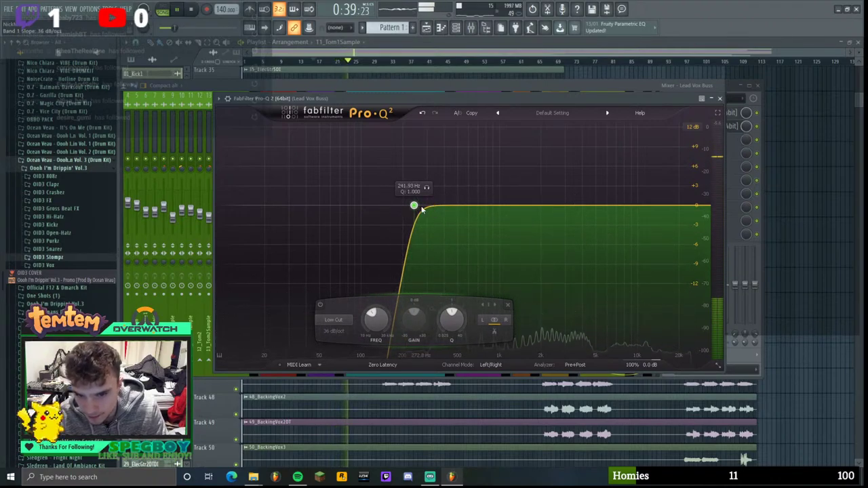
double_click(686, 206)
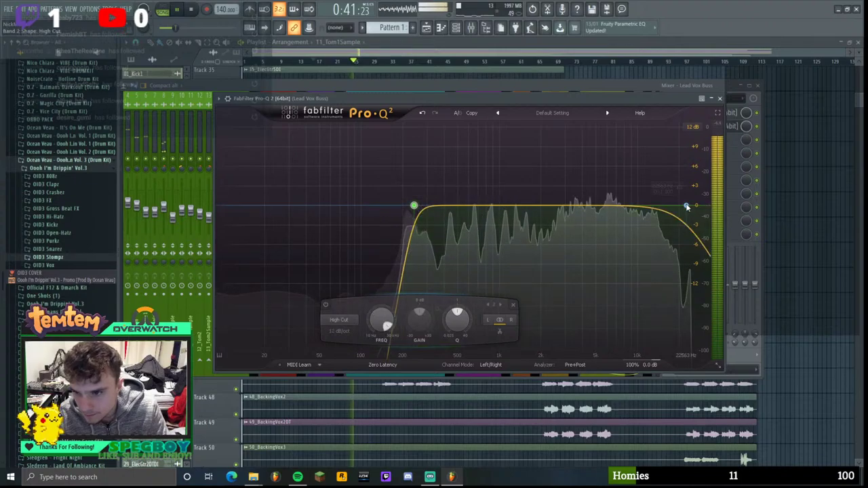
left_click_drag(686, 206, 657, 209)
- Lower the low cut slightly and add a wide bell boost of about 1 dB at 482 Hz with Q 0.762
double_click(437, 205)
left_click_drag(436, 205, 408, 204)
scroll(448, 199, "down", 2)
scroll(458, 203, "down", 3)
left_click(455, 196)
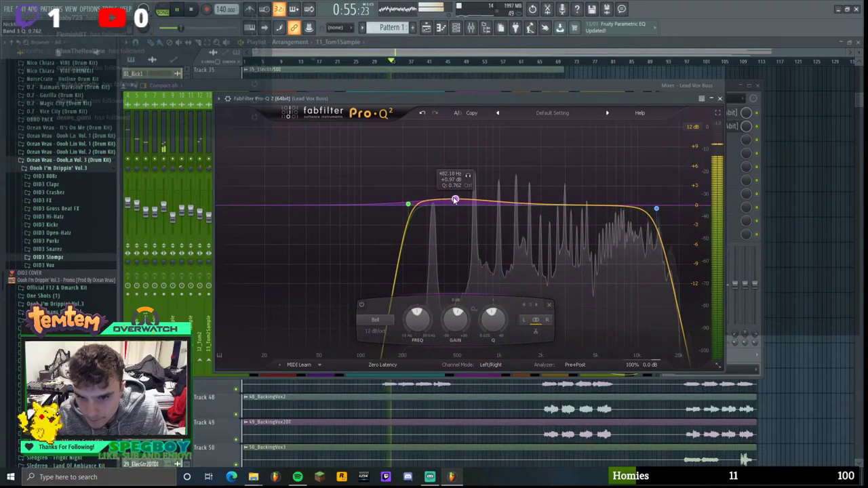
- Add a bell boost of about 1 dB near 3095 Hz to the Lead Vox Buss EQ and return to the mixer
left_click_drag(582, 206, 567, 194)
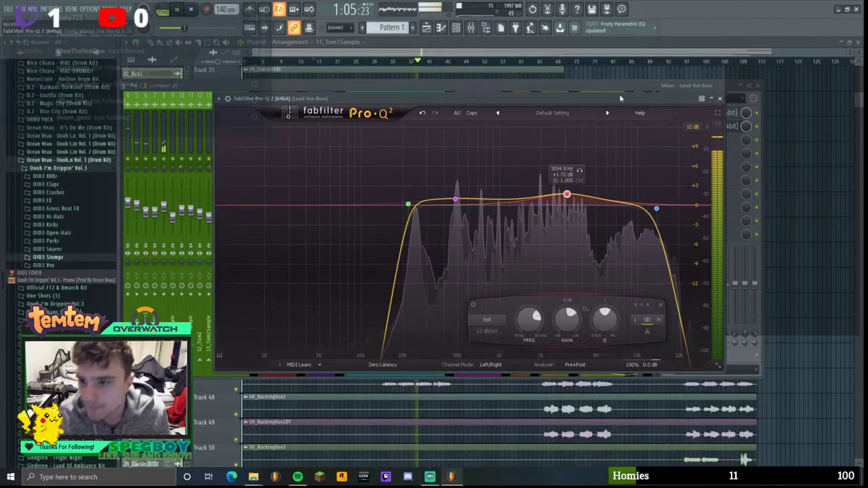
left_click_drag(619, 94, 599, 93)
left_click_drag(546, 191, 546, 196)
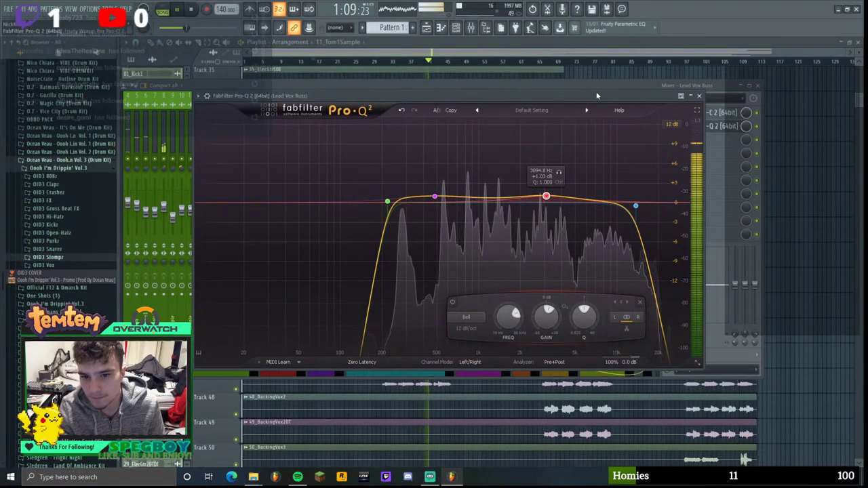
left_click_drag(619, 94, 565, 109)
left_click_drag(627, 95, 607, 93)
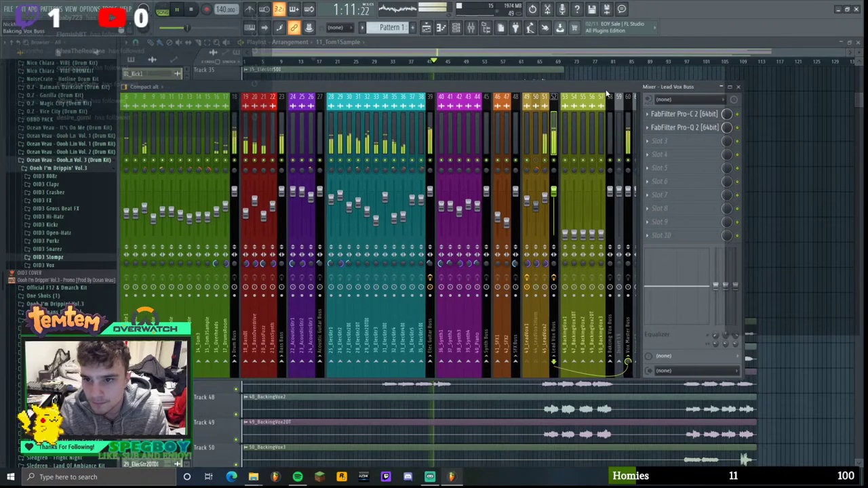
- Inspect the effect slots of 45_LeadVox2 and the Lead Vox Buss in the mixer
left_click(544, 165)
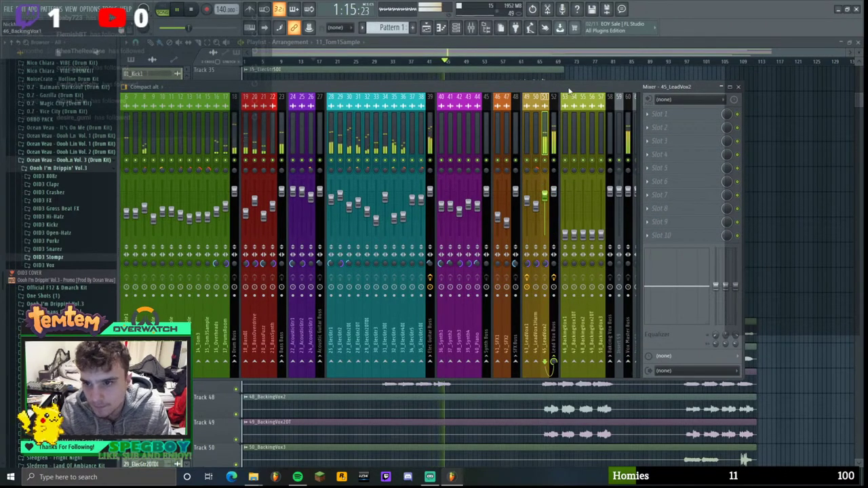
left_click_drag(570, 90, 562, 92)
left_click(547, 112)
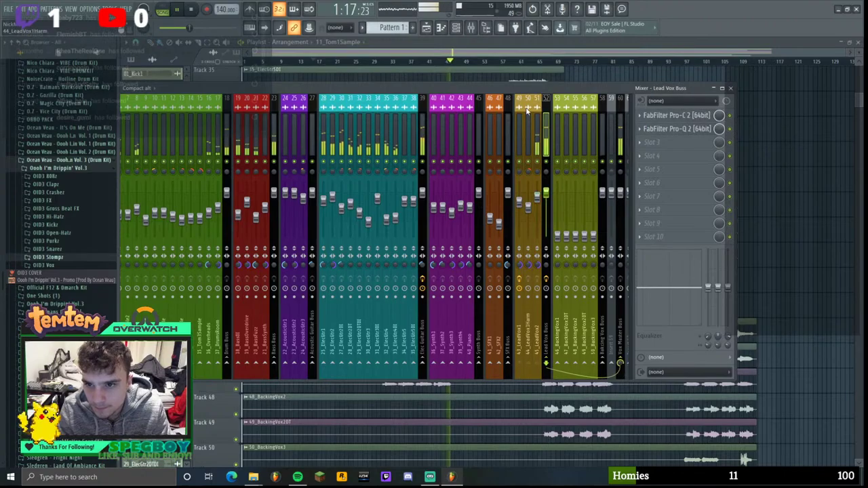
- Reopen Auto-Tune on 43_LeadVox1, stop playback and close the mixer
left_click(516, 108)
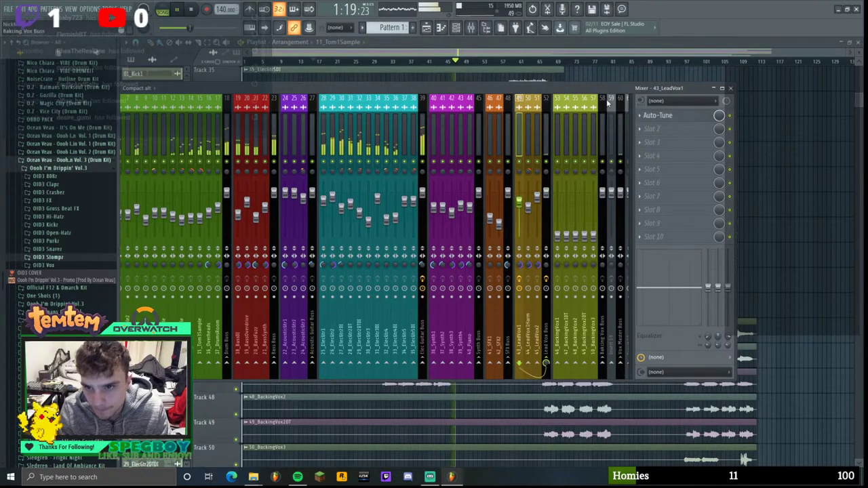
left_click_drag(699, 80, 693, 77)
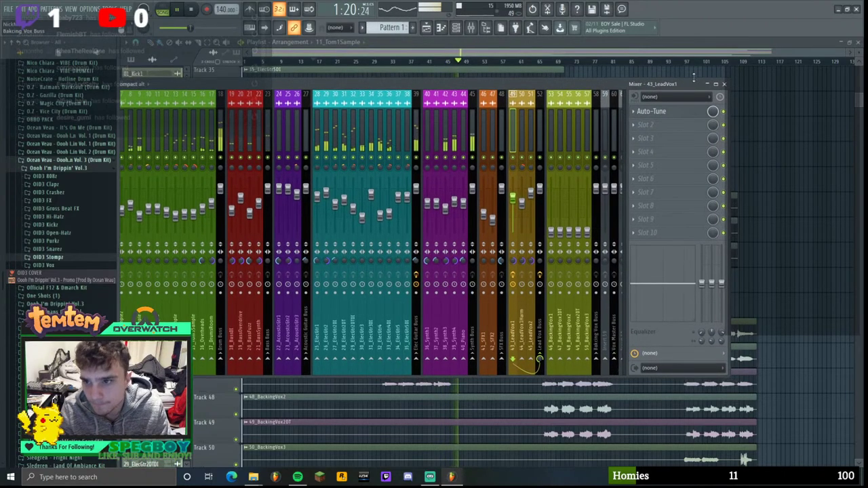
left_click(670, 112)
key("space")
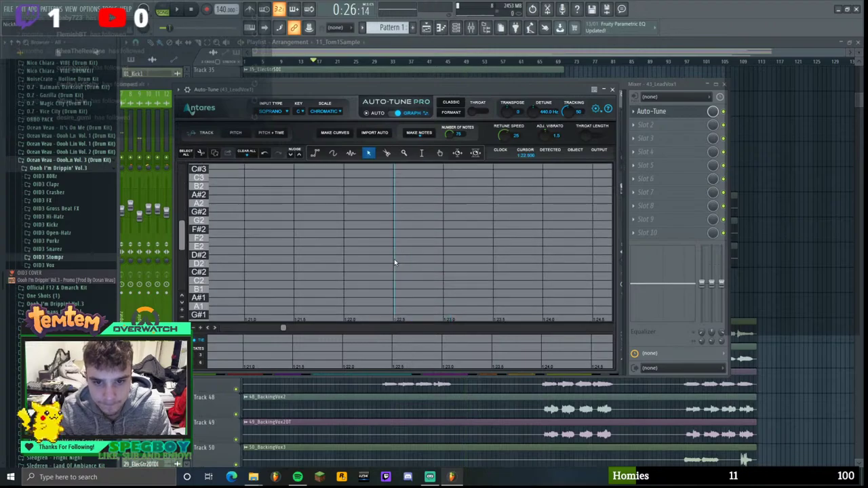
left_click(727, 85)
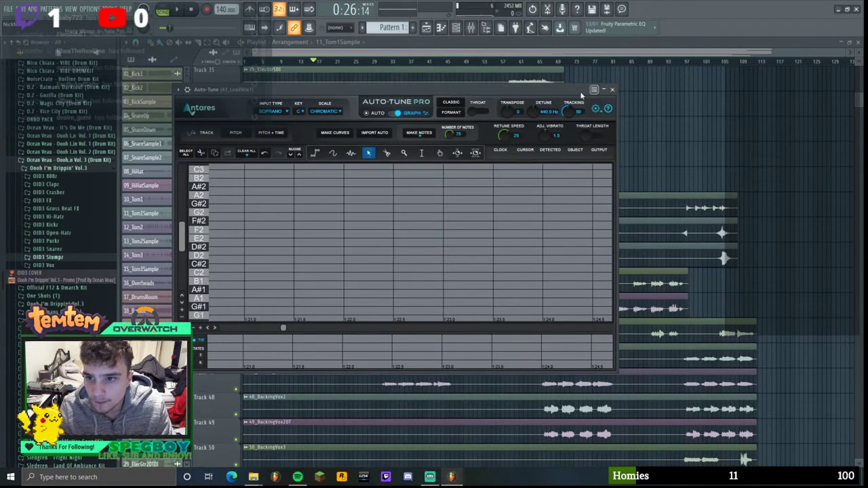
- Place the playhead at about 1:25, before the second lead vocal section, and bring Auto-Tune on 43_LeadVox1 back into view
left_click(598, 89)
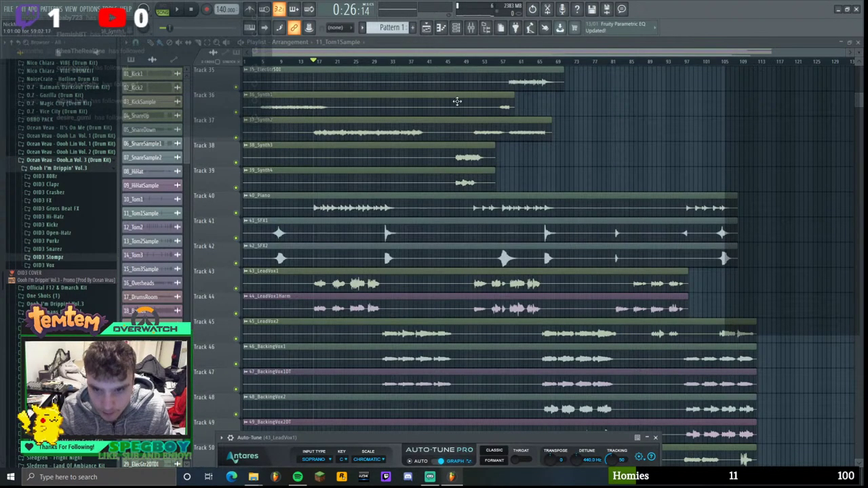
mouse_move(468, 60)
left_mouse_down()
mouse_move(488, 68)
mouse_move(473, 73)
left_mouse_up()
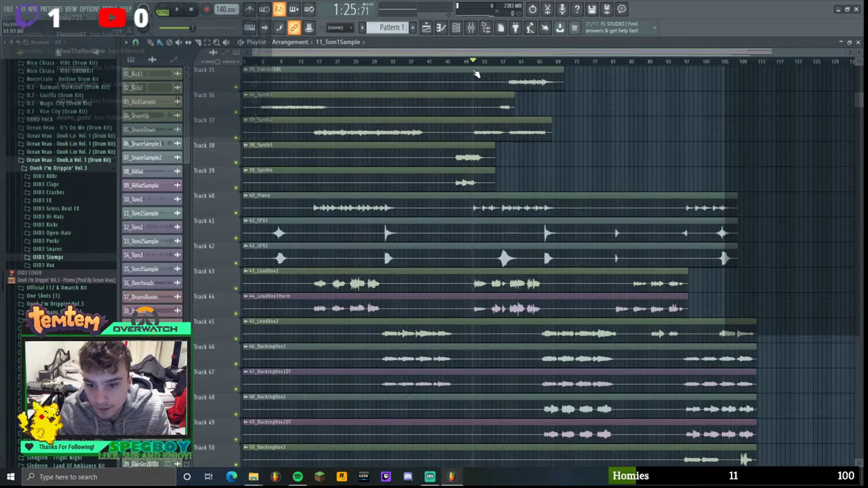
left_click(461, 27)
left_click(461, 27)
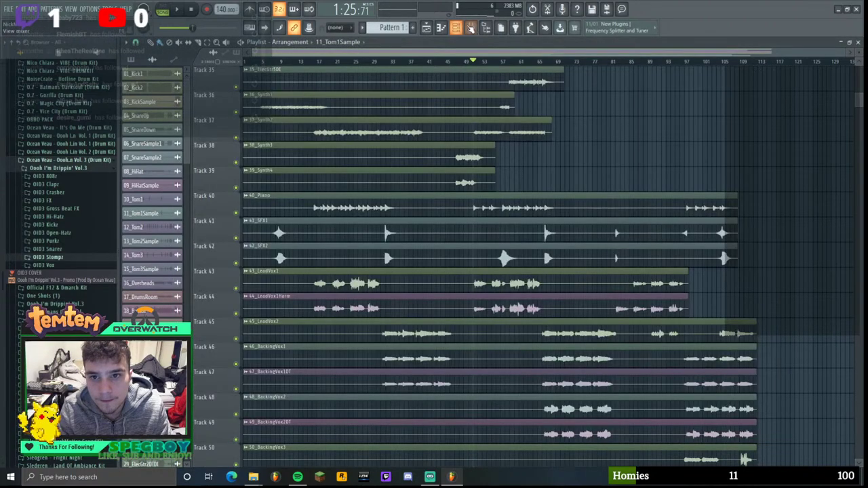
left_click(470, 27)
key("F9")
key("Tab")
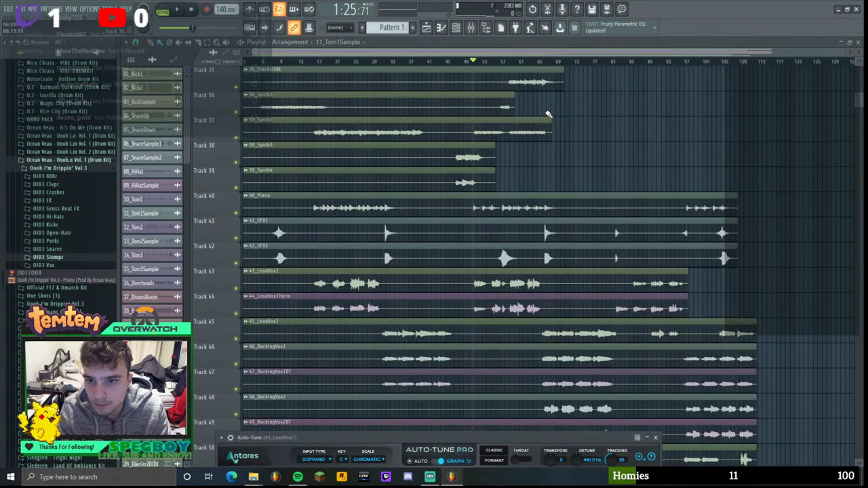
left_click(461, 434)
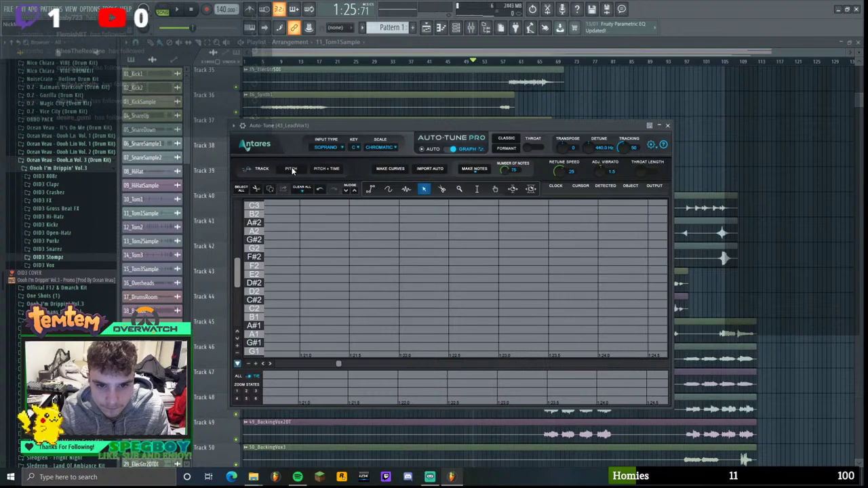
- Track the pitch of the second lead vocal section in Auto-Tune by playing from about 1:25 to 1:52
left_click(292, 169)
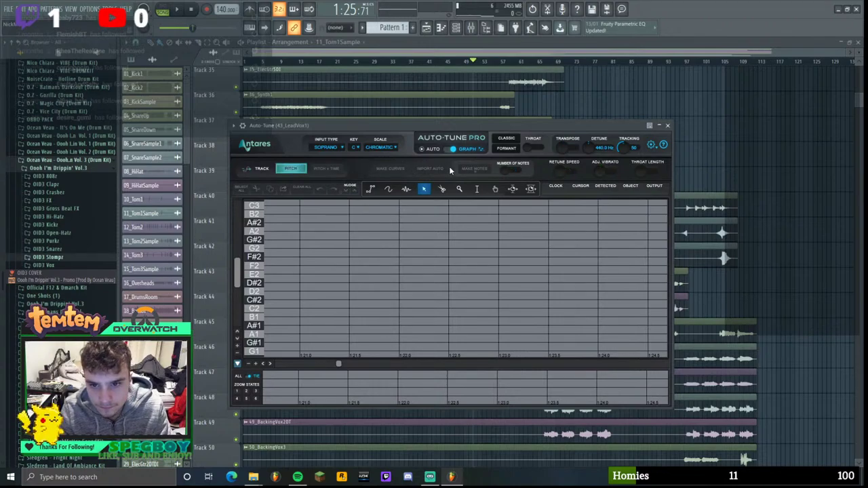
left_click(178, 10)
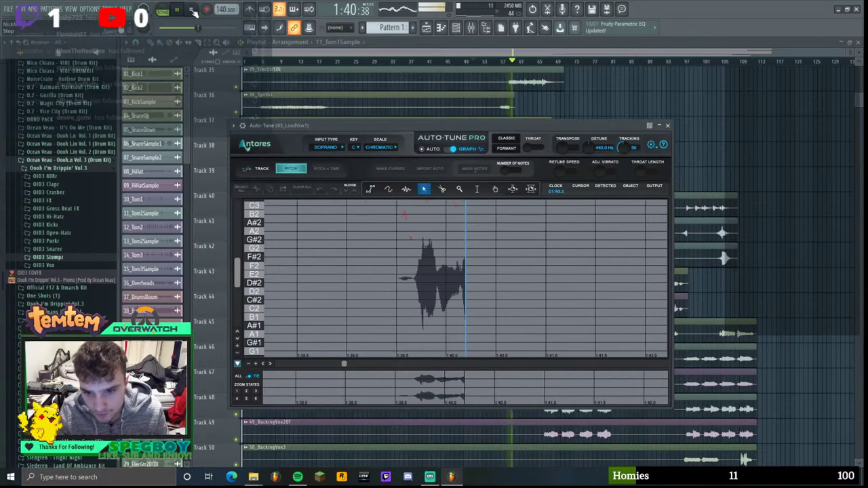
left_click_drag(477, 126, 463, 113)
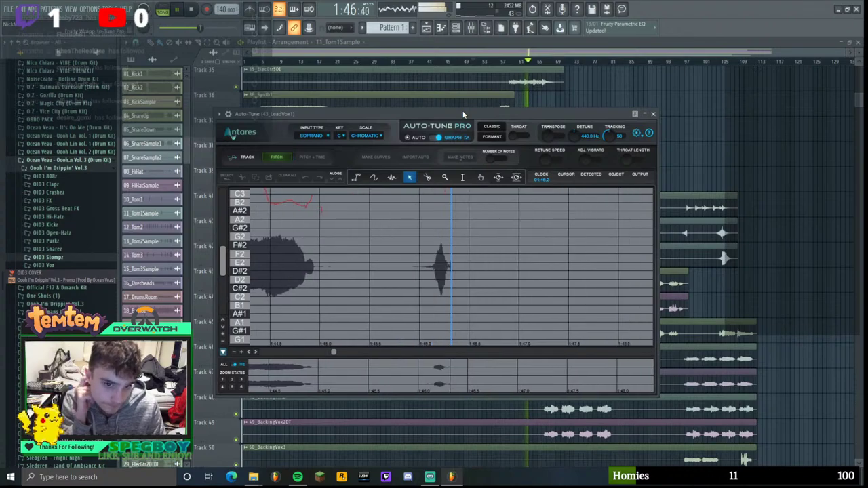
left_click_drag(425, 112, 425, 108)
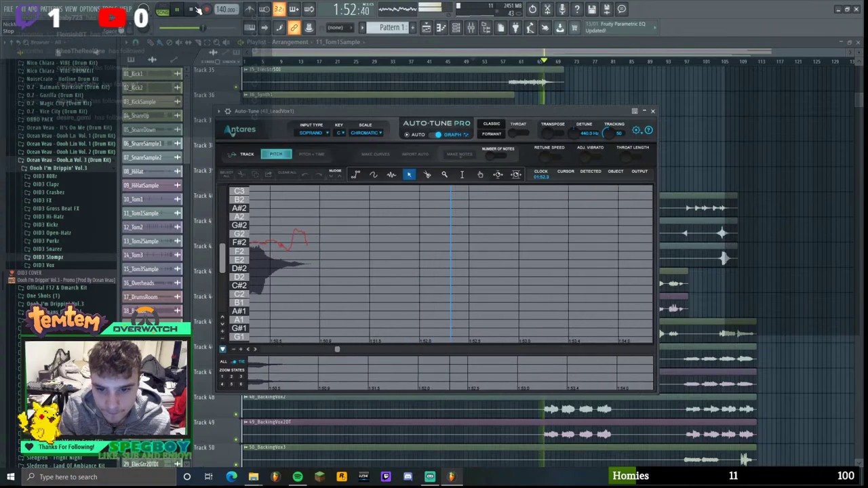
key("space")
left_click_drag(428, 107, 419, 109)
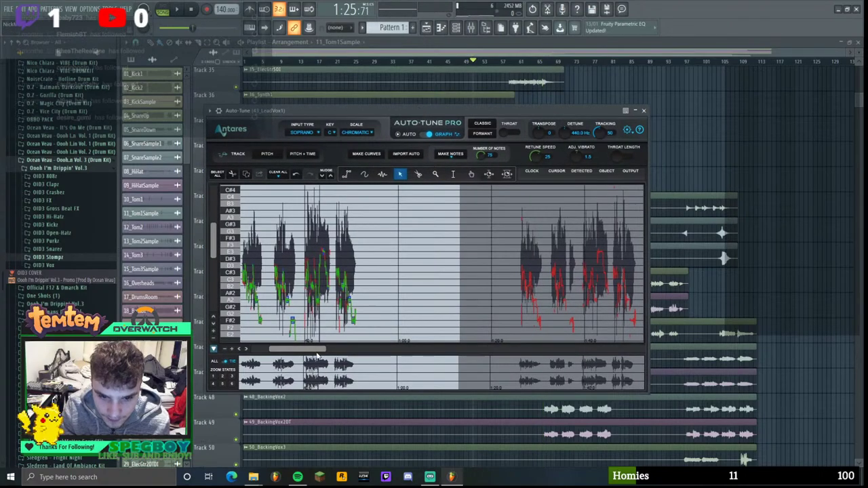
- Select the newly tracked vocal section up to about 1:52 and create correction curves and notes for it
left_click_drag(312, 349, 333, 350)
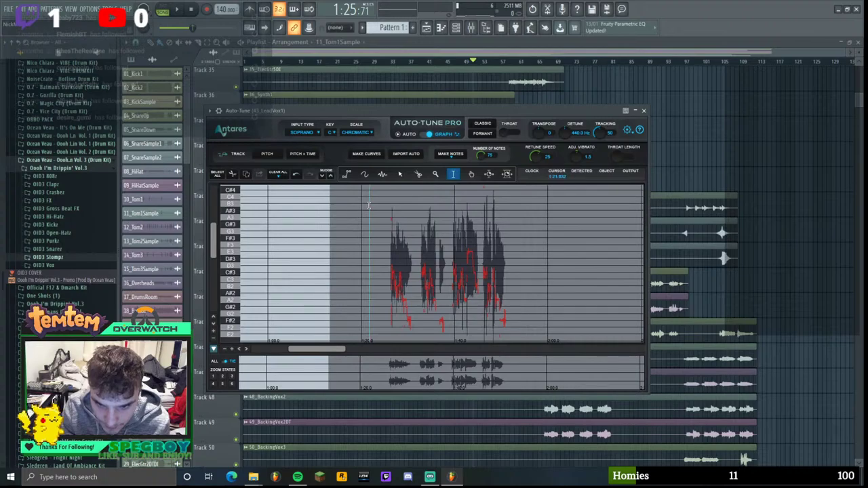
left_click_drag(382, 207, 514, 221)
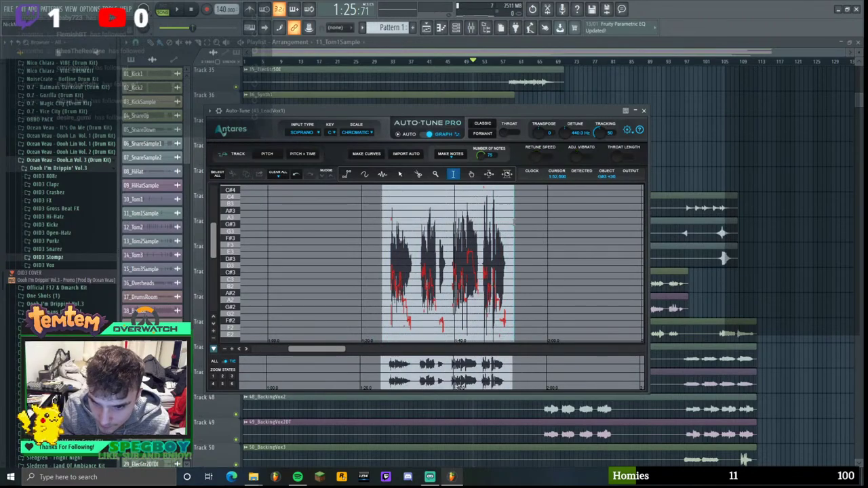
left_click(367, 153)
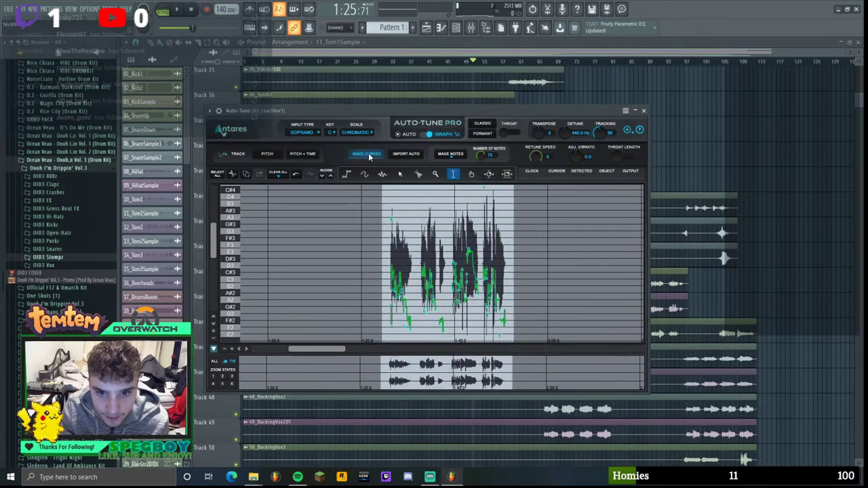
left_click(457, 156)
left_click(445, 141)
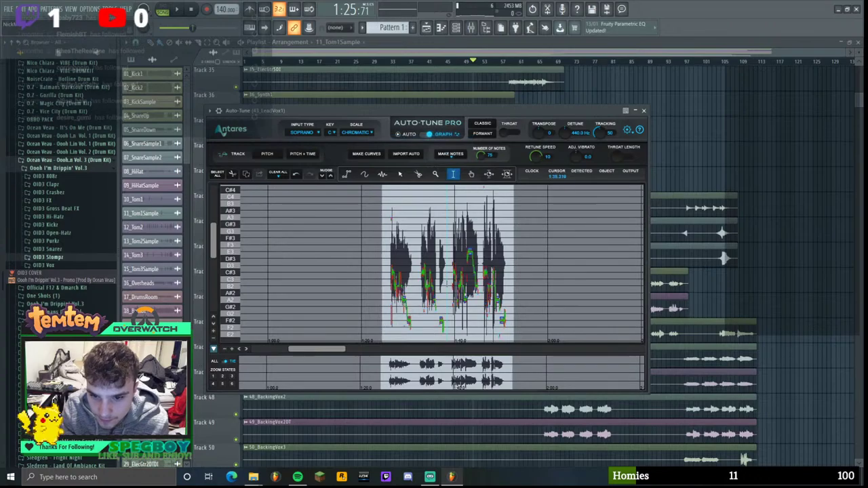
- Play back the corrected section with the mixer open and set Adjust Vibrato to 1.3 for its notes in Auto-Tune
left_click(236, 350)
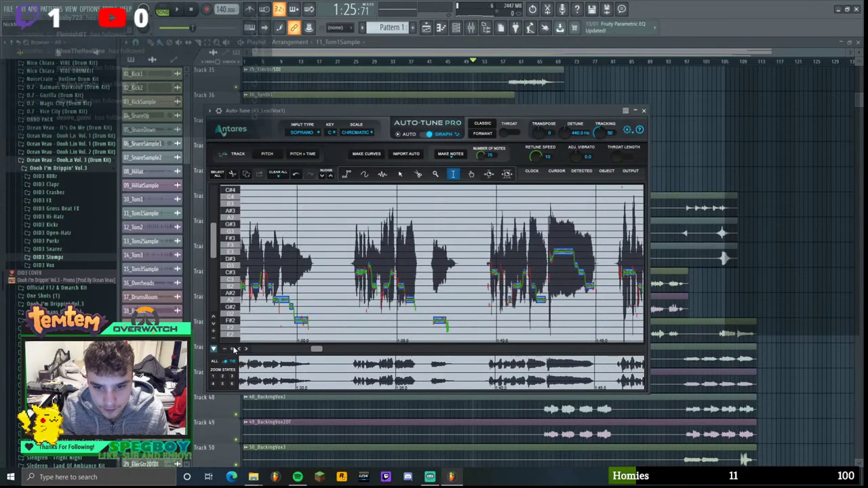
left_click(235, 349)
left_click_drag(316, 351, 312, 352)
key("space")
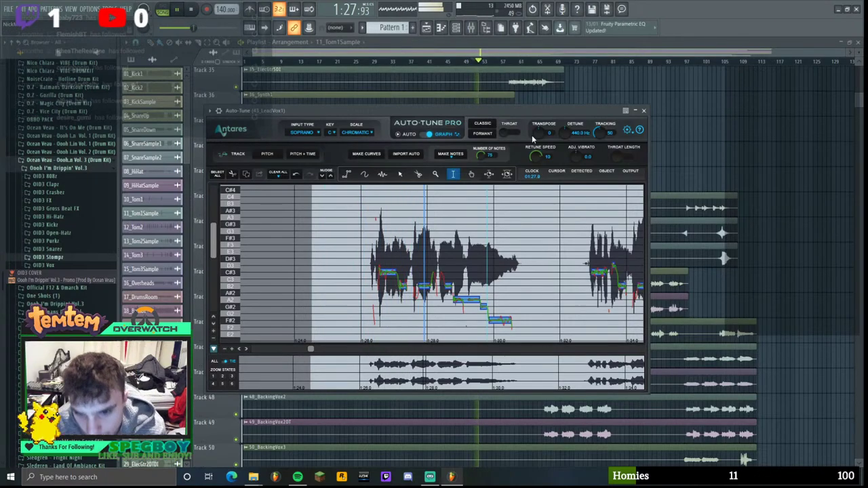
left_click(470, 28)
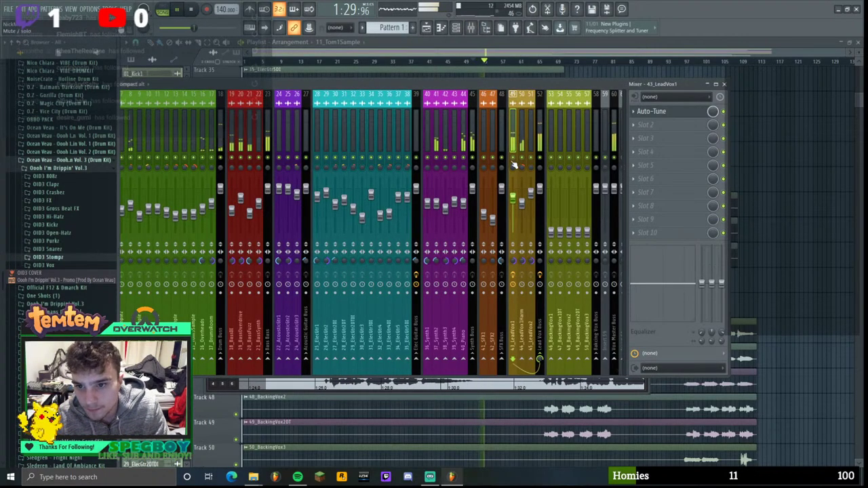
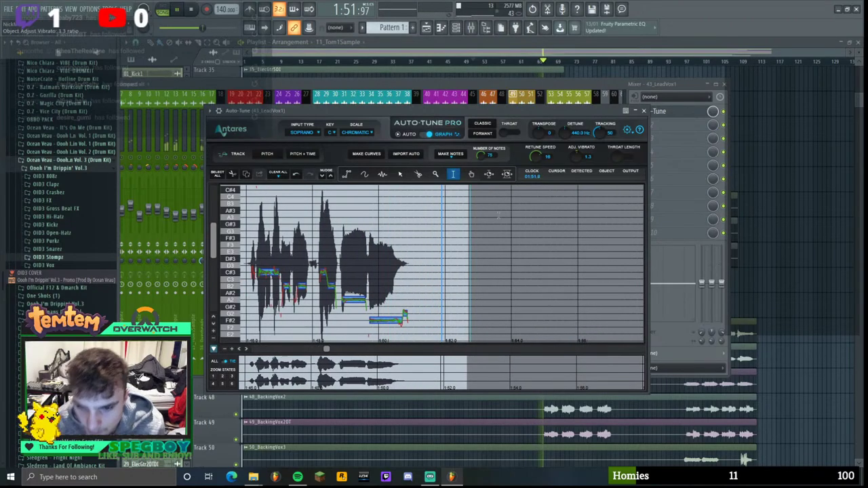
mouse_move(562, 112)
left_mouse_down()
mouse_move(534, 116)
mouse_move(552, 115)
left_mouse_up()
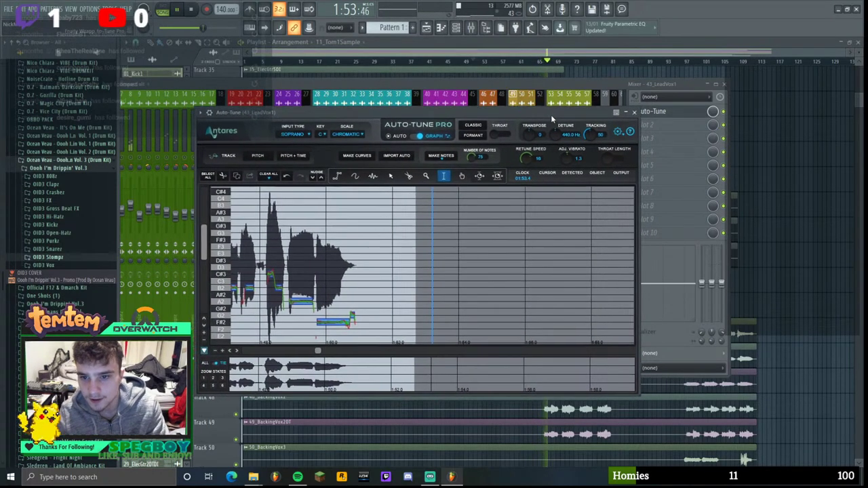
key("space")
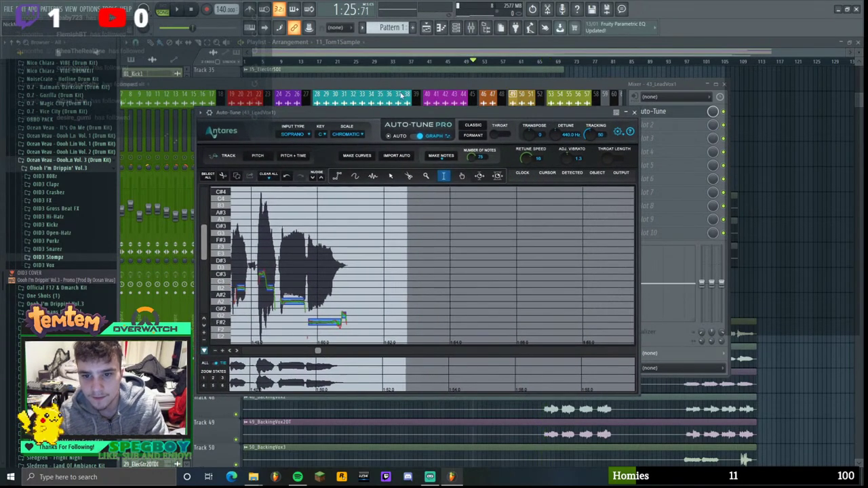
- Replay the lead vocal, set the retune speed of the selected notes to 26 ms, and close Auto-Tune
left_click(447, 79)
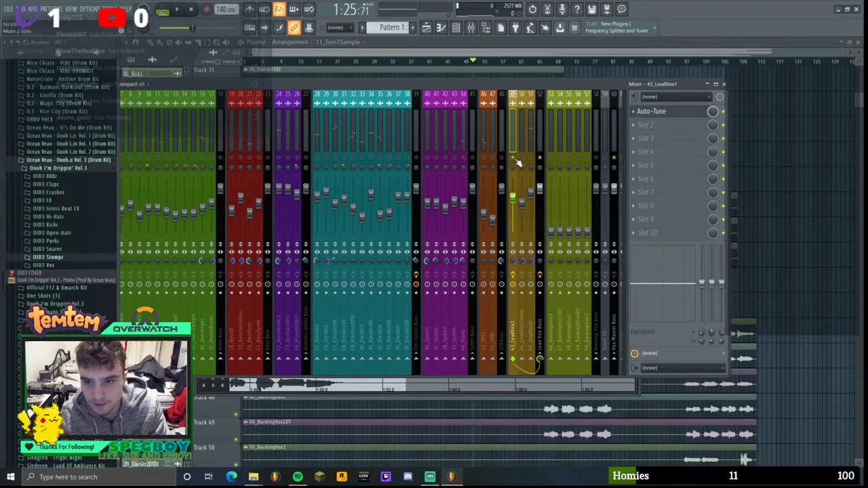
key("space")
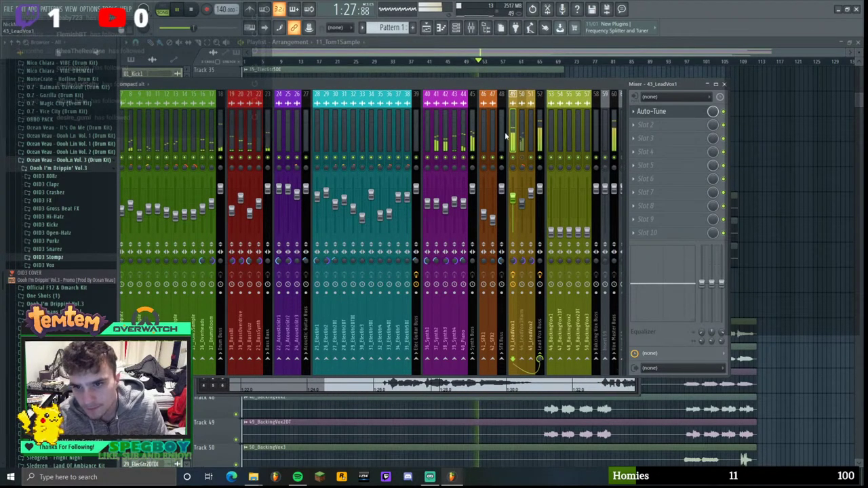
left_click(667, 112)
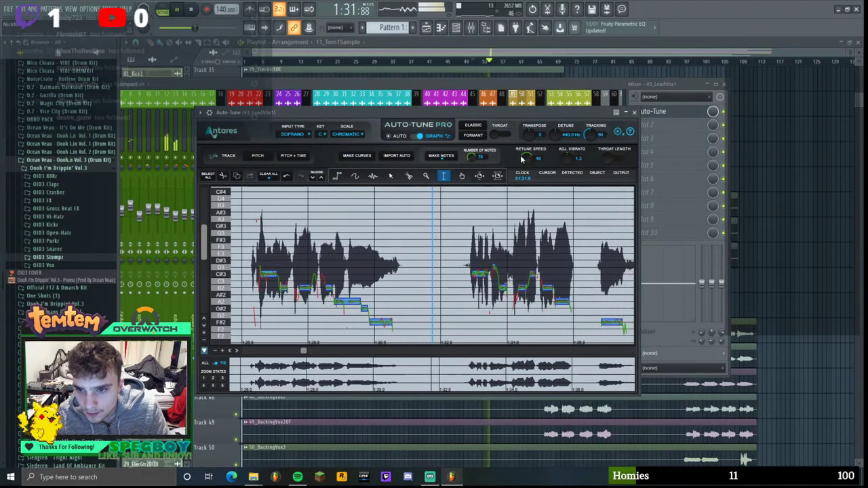
left_click_drag(522, 158, 522, 167)
scroll(524, 163, "down", 2)
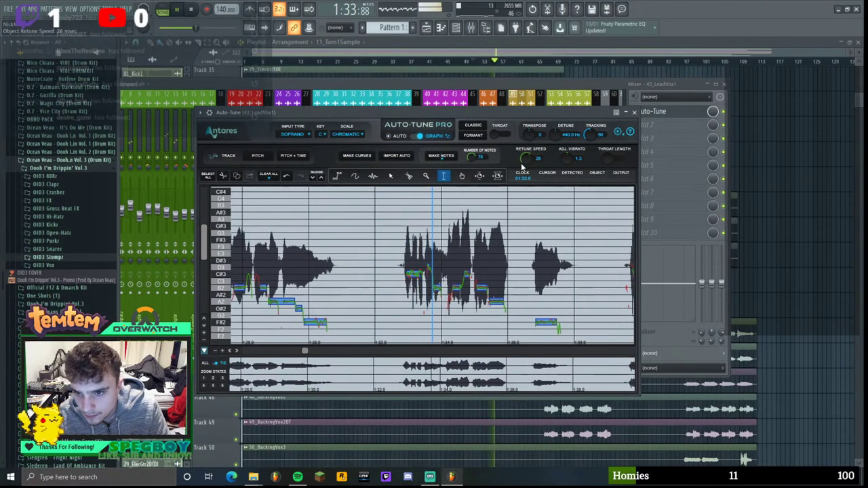
left_click(640, 112)
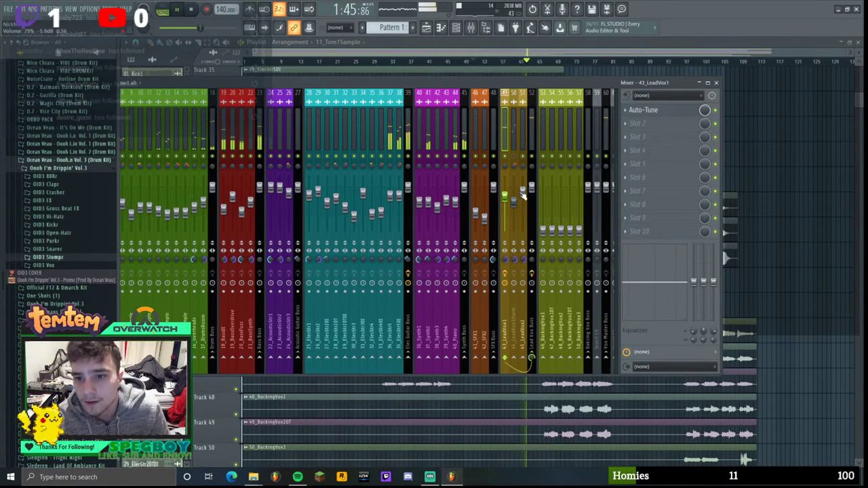
- Load Fruity Compressor into the third effect slot of the Lead Vox Buss
left_click(527, 114)
left_click(646, 148)
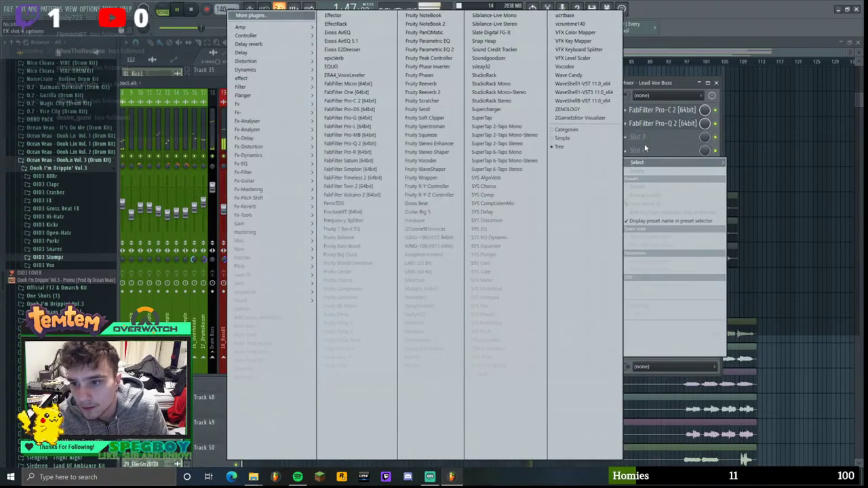
left_click(658, 125)
left_click(662, 138)
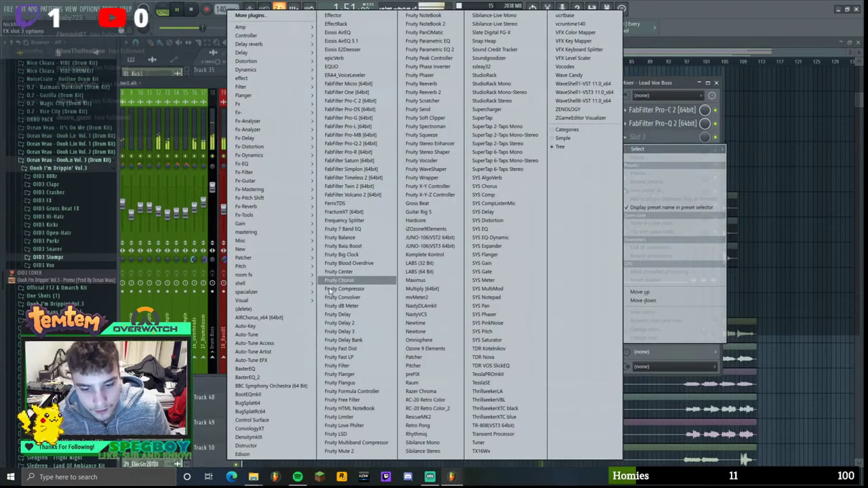
left_click(360, 289)
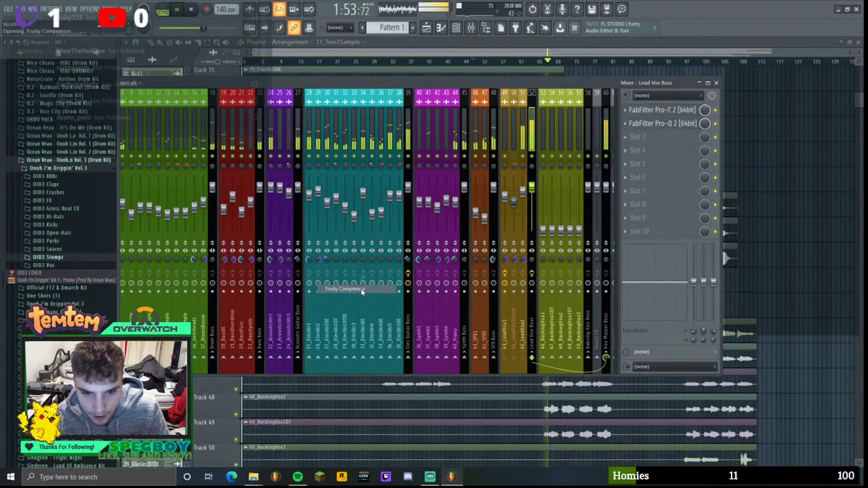
- Try the Opto Master and Leveler 1 presets, plus the preset following Leveler 1, in Fruity Compressor during playback
left_click_drag(333, 154, 424, 139)
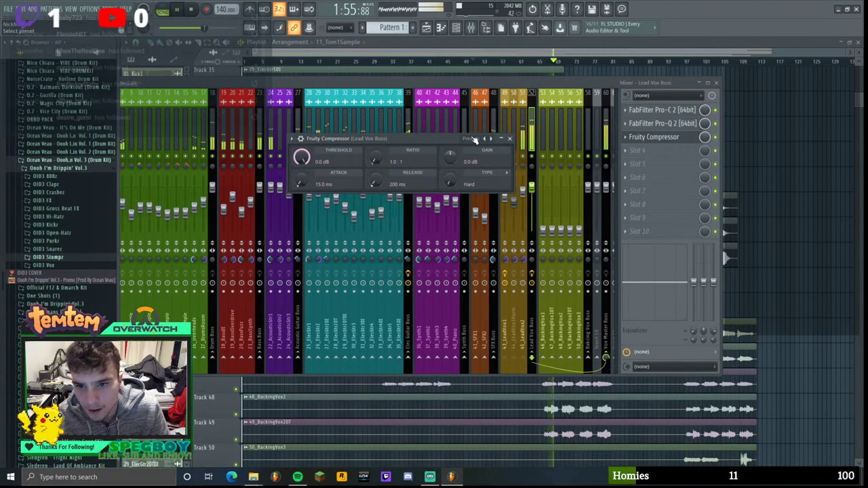
left_click(468, 138)
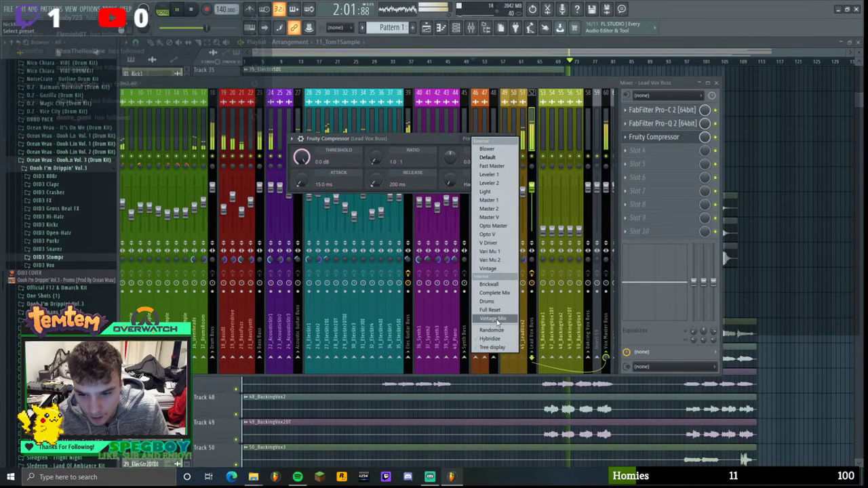
left_click(510, 227)
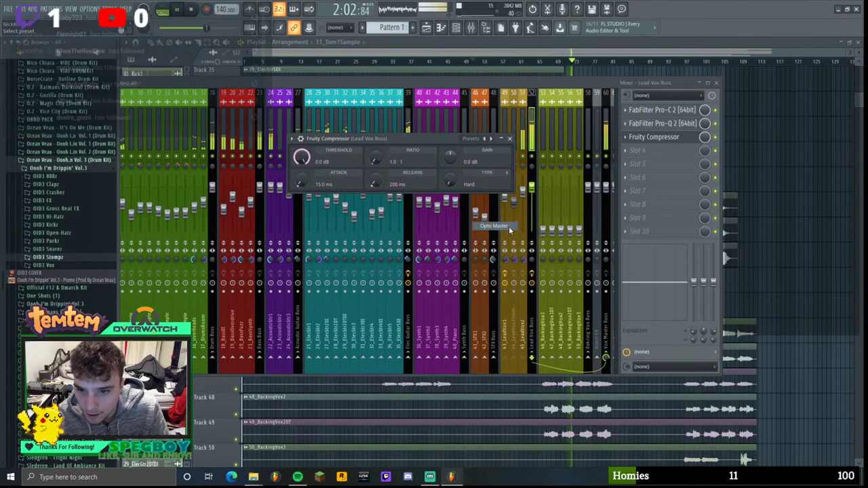
left_click(471, 142)
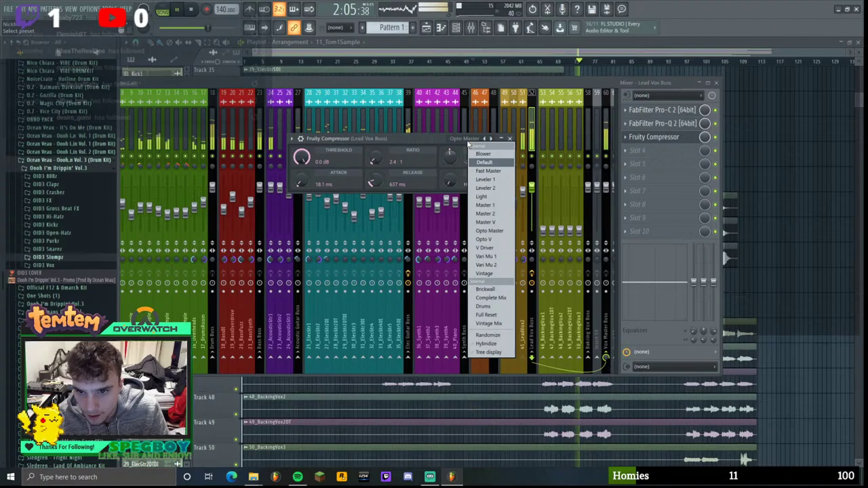
left_click(481, 180)
left_click_drag(433, 138, 462, 152)
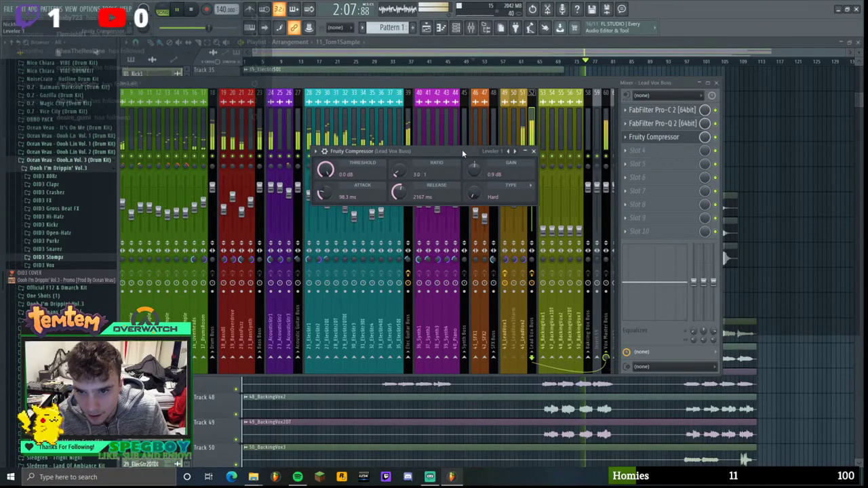
left_click(515, 151)
- Load the Vari Mu 1 preset in Fruity Compressor on the Lead Vox Buss and close the plugin window
left_click(498, 152)
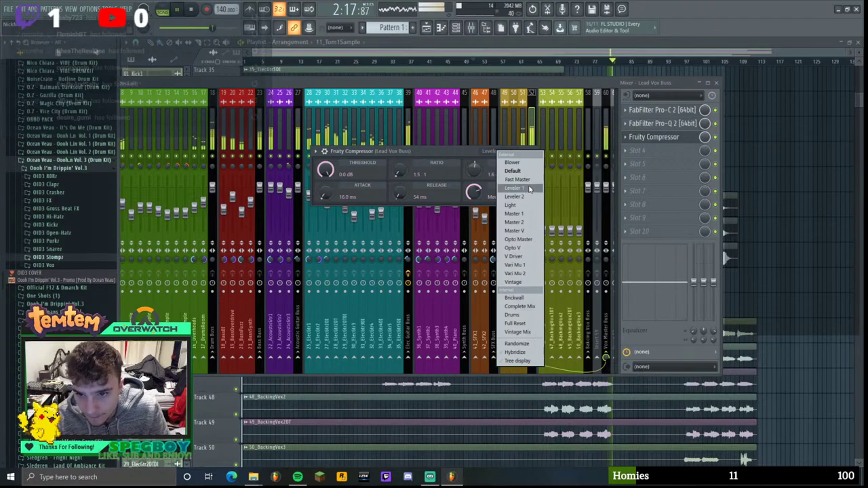
left_click(519, 264)
left_click_drag(465, 153, 459, 179)
key("Escape")
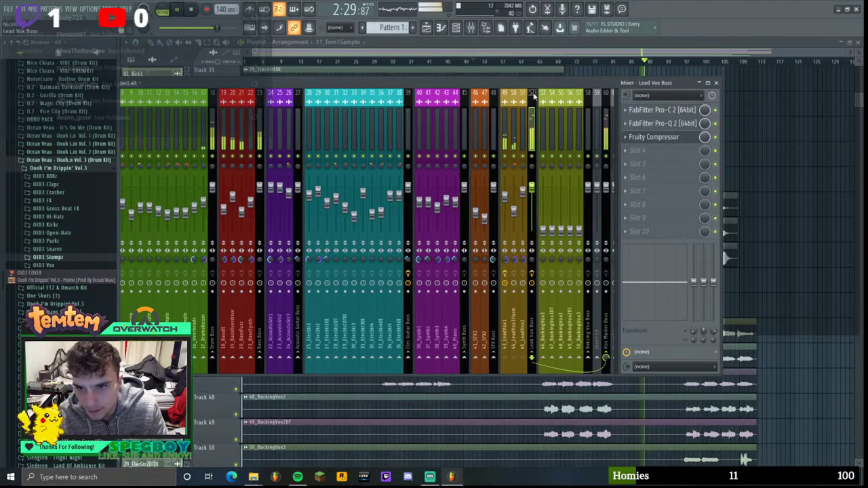
- Adjust the volume fader of the 45_LeadVox2 mixer track
left_click_drag(533, 84, 516, 78)
left_click(508, 117)
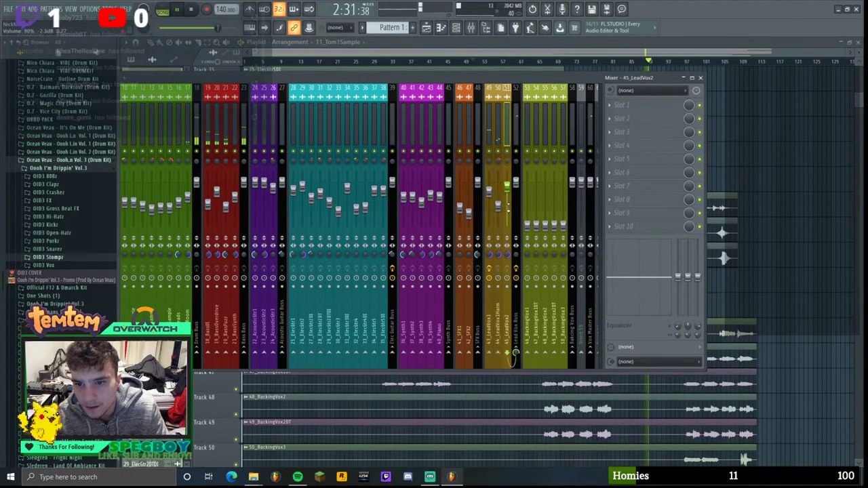
mouse_move(509, 186)
left_mouse_down()
mouse_move(508, 194)
mouse_move(508, 184)
left_mouse_up()
- Delete the Fruity Compressor from the third effect slot of the Lead Vox Buss
left_click(515, 178)
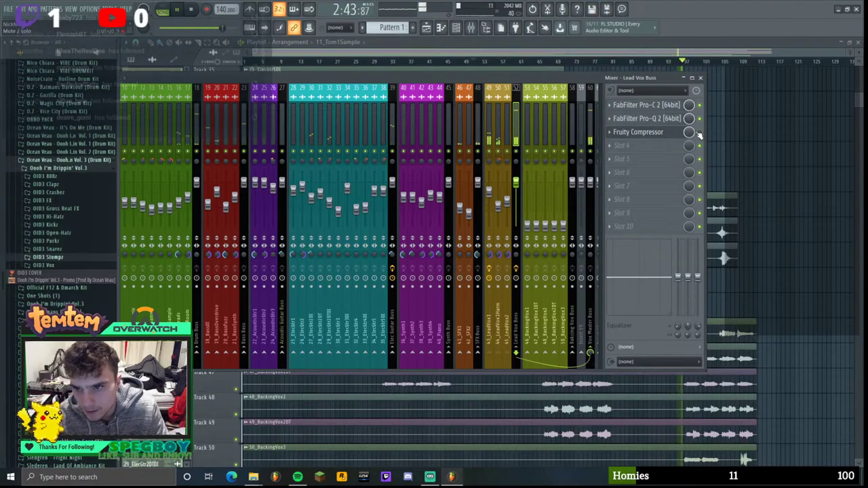
left_click(609, 132)
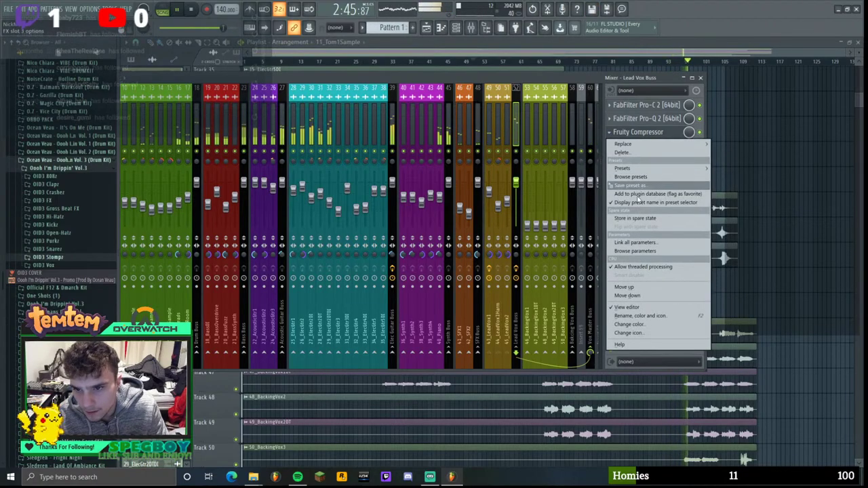
left_click(637, 152)
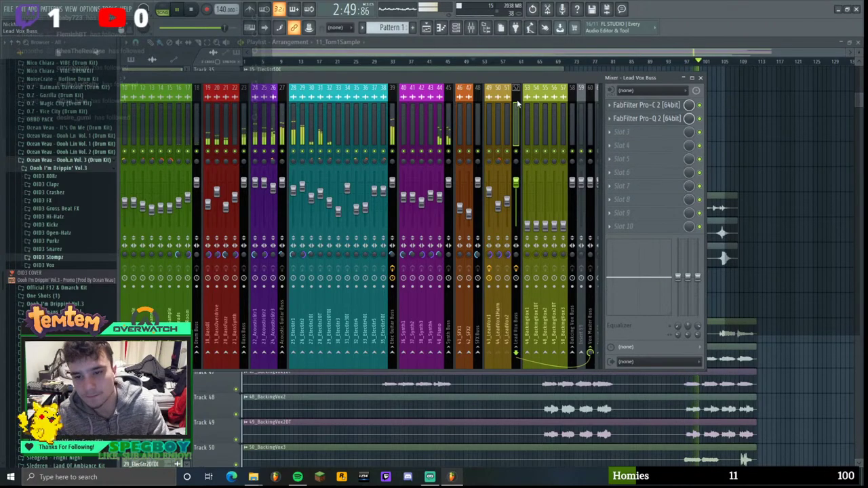
- Check the Pro-Q 2 curve on the Lead Vox Buss and browse the plugin list for its third effect slot
left_click(646, 118)
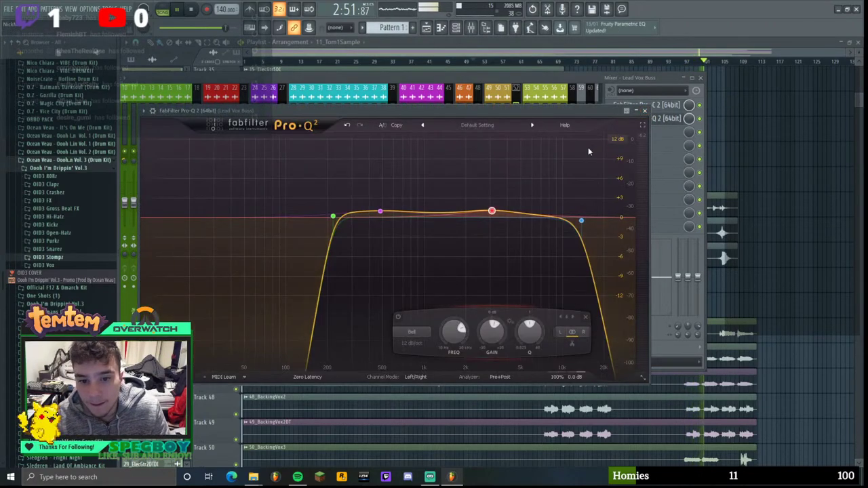
left_click(646, 118)
left_click(620, 133)
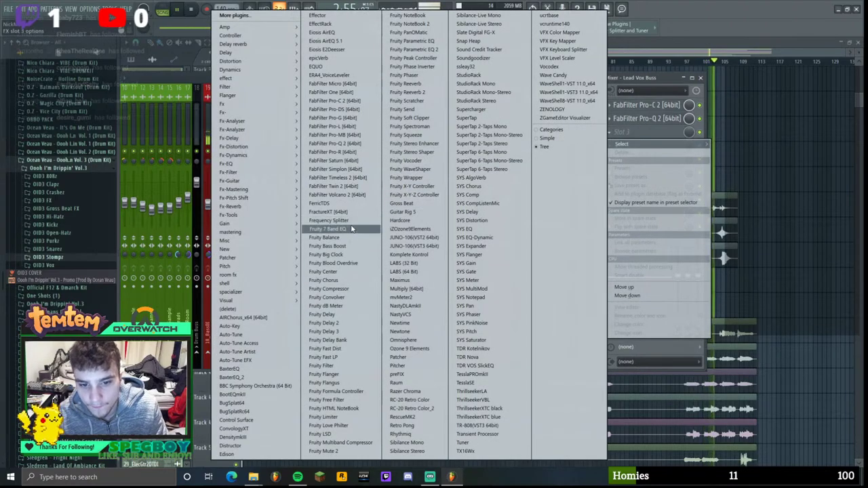
left_click(655, 80)
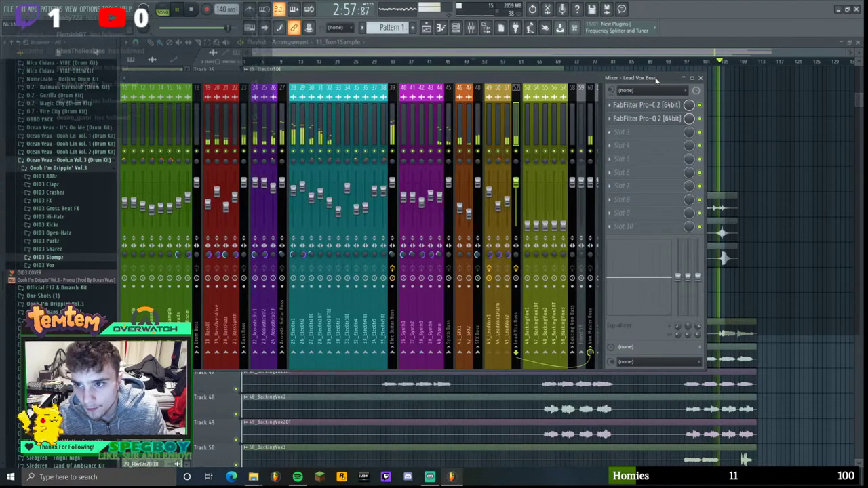
- Raise the three lead vocal tracks together in the mixer and set 45_LeadVox2 to 93% volume
left_click(701, 77)
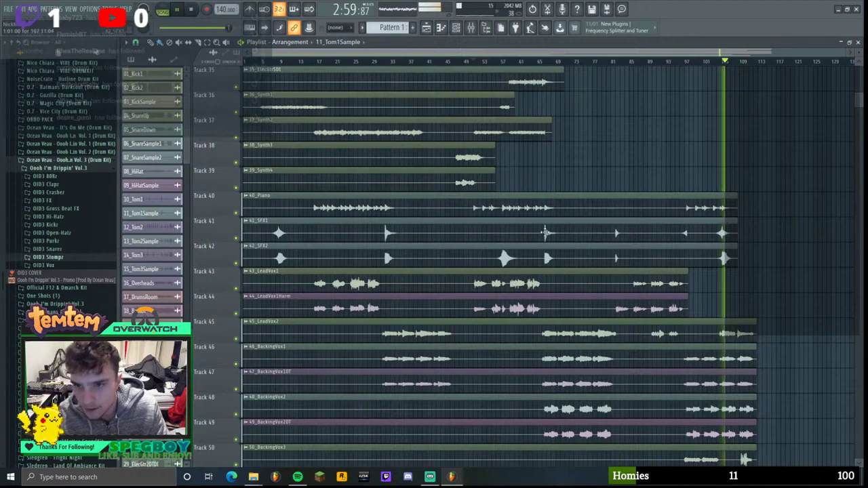
left_click(471, 27)
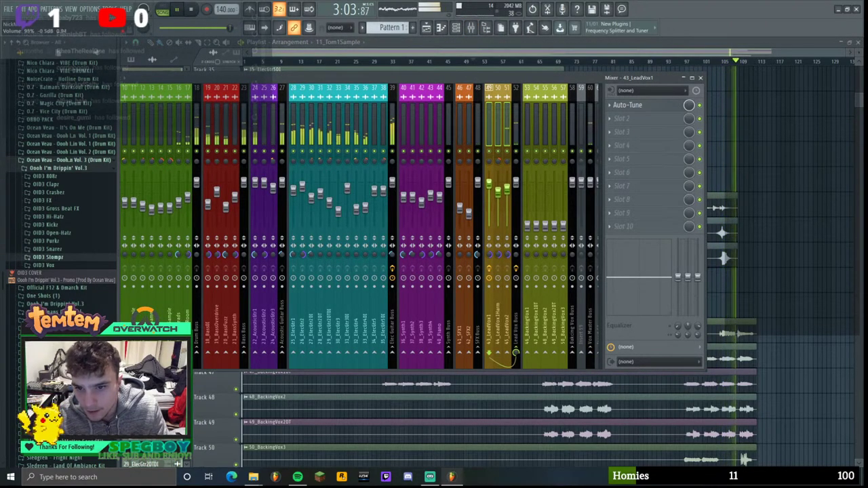
left_click(509, 129)
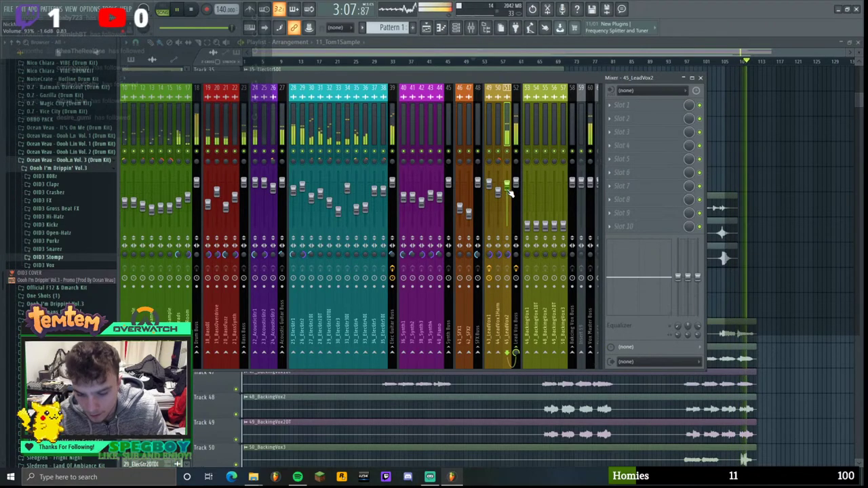
- Load FabFilter Pro-C 2 into the third effect slot of the Lead Vox Buss with the Upfront vocal preset
left_click(515, 119)
left_click(642, 135)
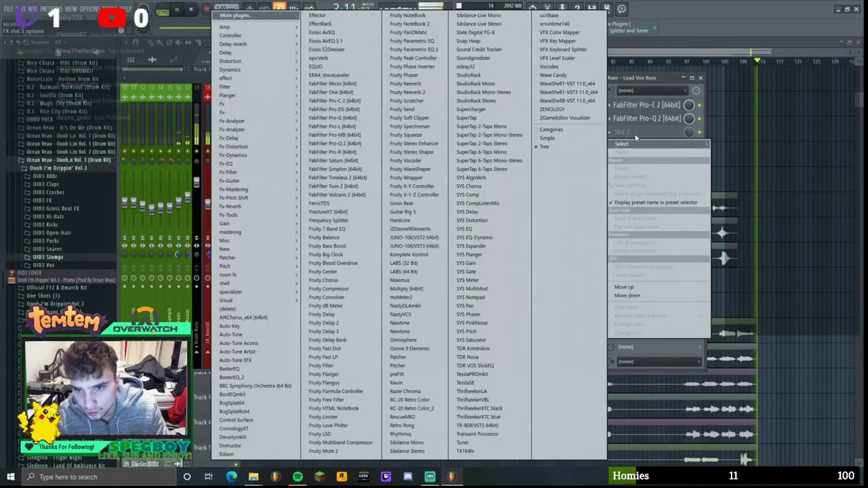
left_click(421, 210)
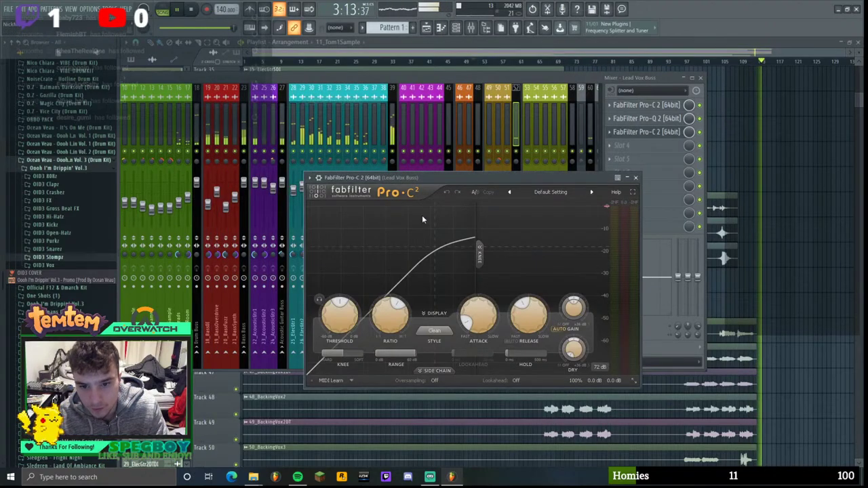
left_click(551, 193)
mouse_move(562, 272)
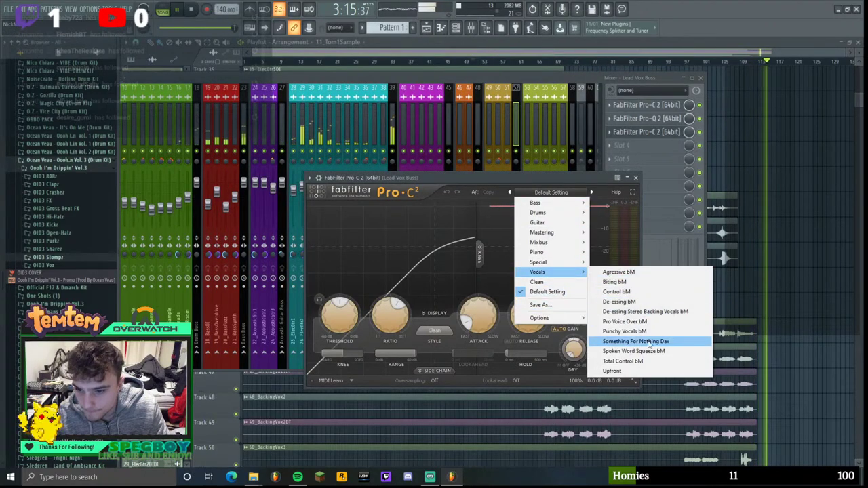
left_click(612, 371)
left_click_drag(543, 177, 536, 174)
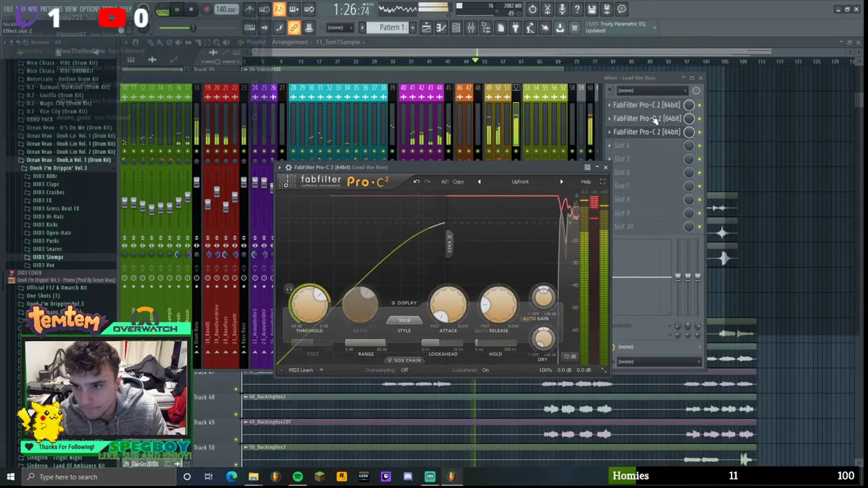
- Switch the Pro-C 2 in the first slot of the Lead Vox Buss to the Total Control bM vocal preset and close its window
left_click(662, 105)
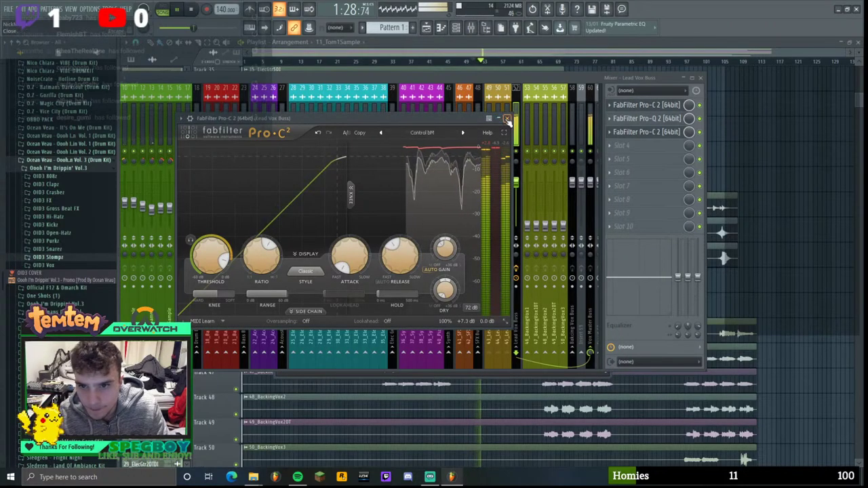
left_click(506, 118)
left_click(649, 106)
left_click(427, 133)
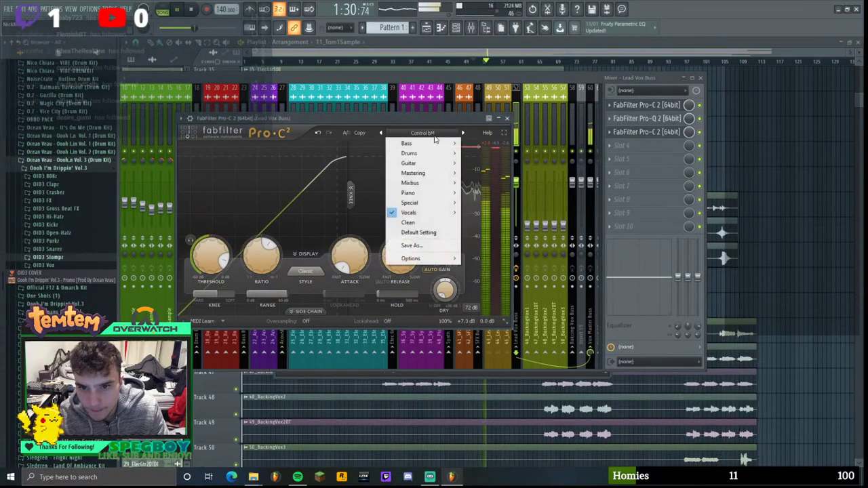
mouse_move(460, 213)
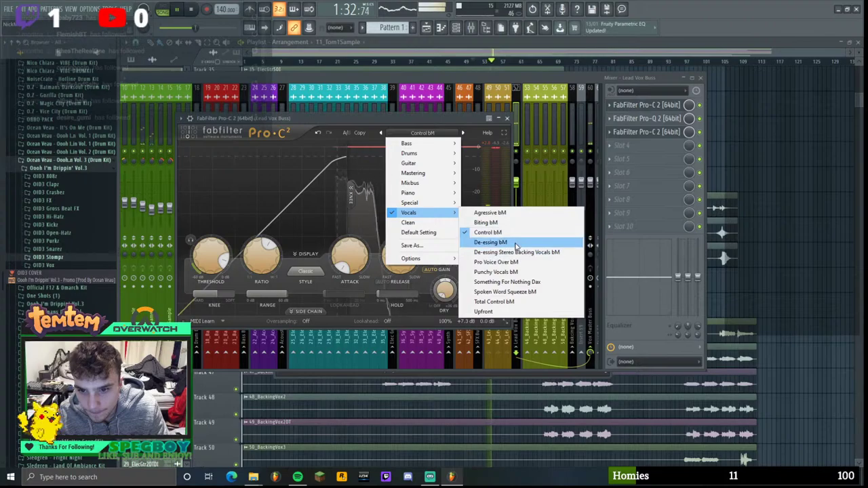
left_click(502, 302)
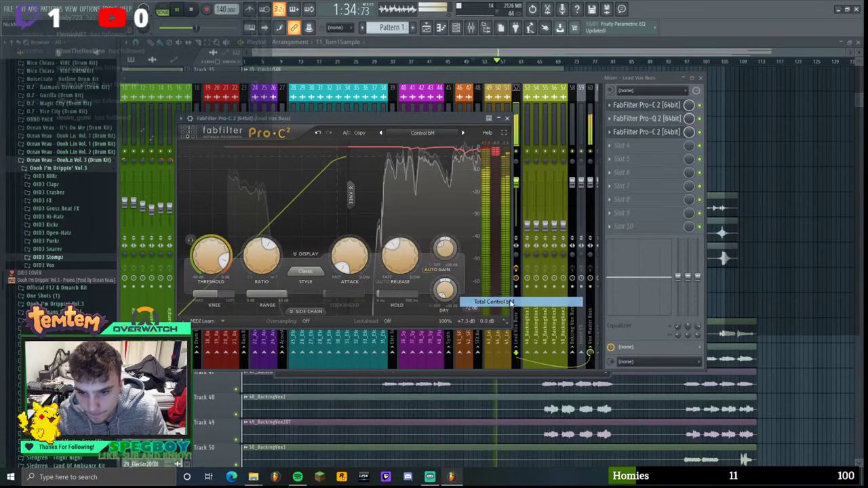
left_click_drag(425, 117, 474, 122)
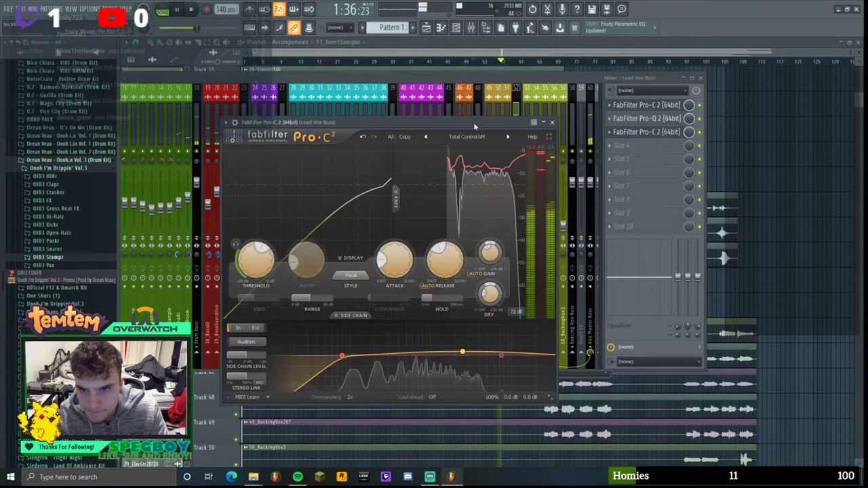
left_click(545, 118)
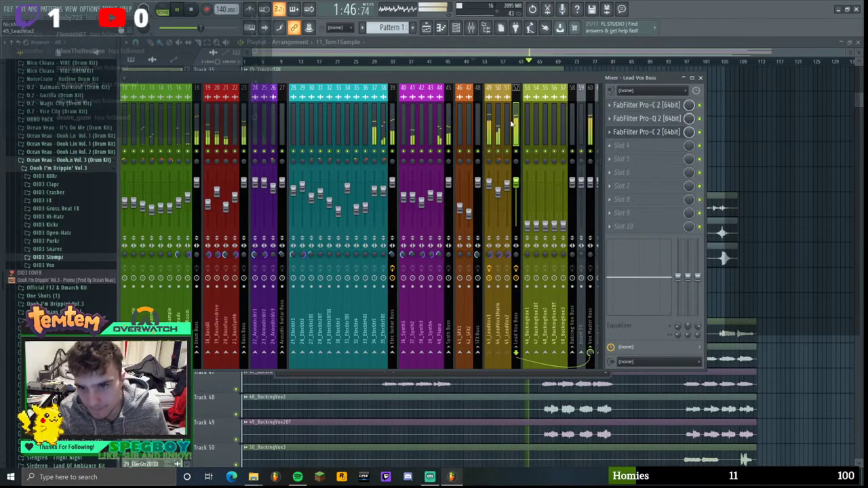
- Close the mixer and the remaining Pro-C 2 window to clear the playlist
left_click_drag(520, 80, 514, 80)
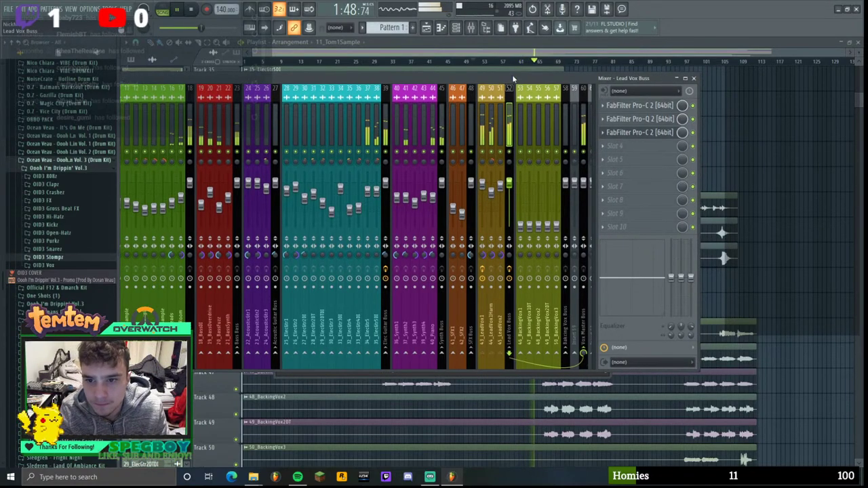
left_click(491, 110)
left_click(690, 79)
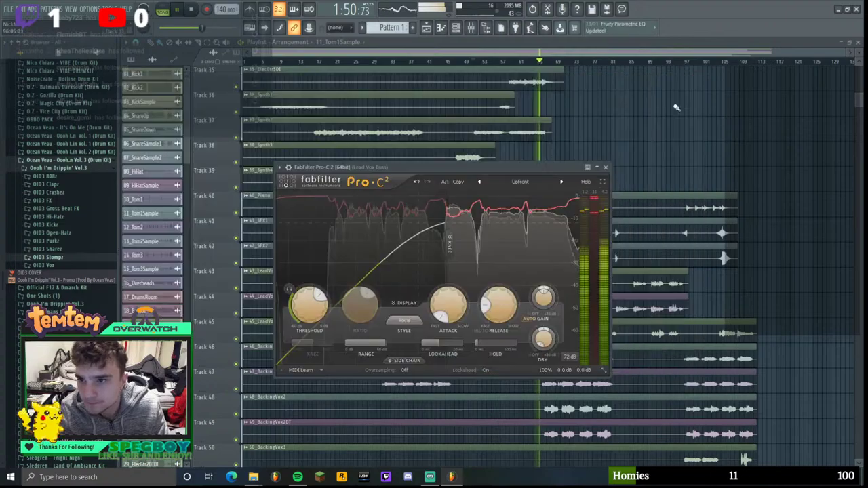
left_click(602, 170)
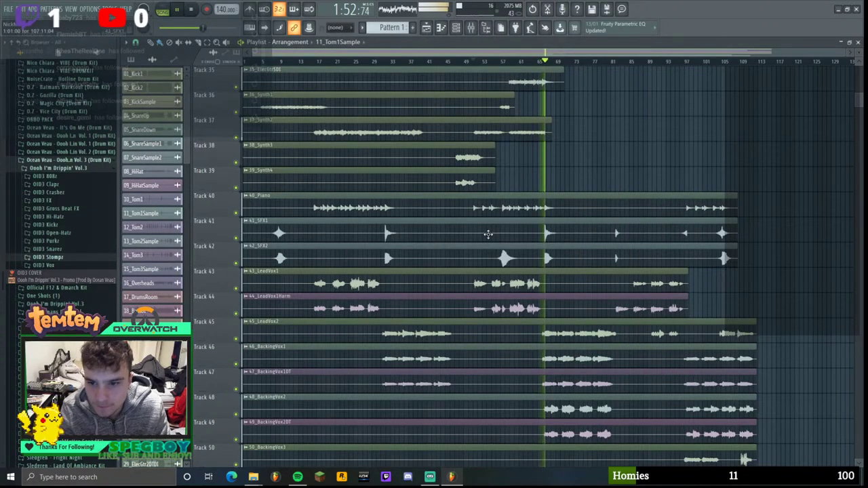
scroll(469, 247, "down", 2)
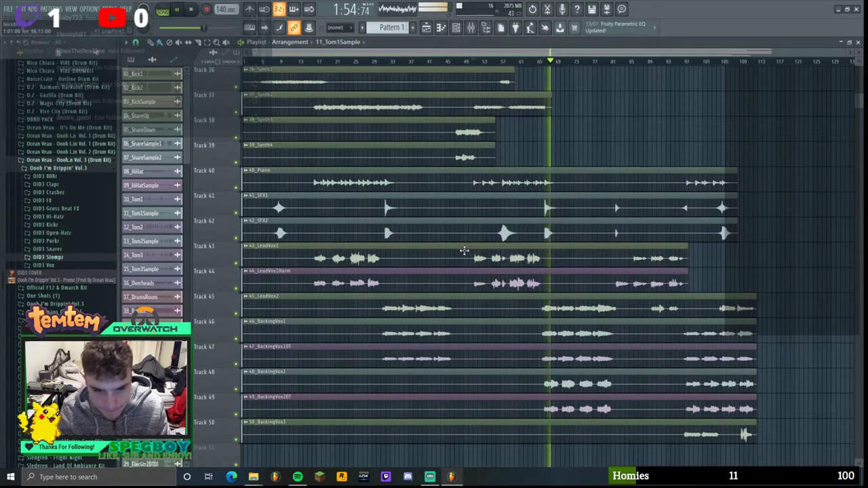
- Load Auto-Tune into the first effect slot of the 44_LeadVox1Harm mixer track and close the plugin window
key("F9")
key("F9")
key("F9")
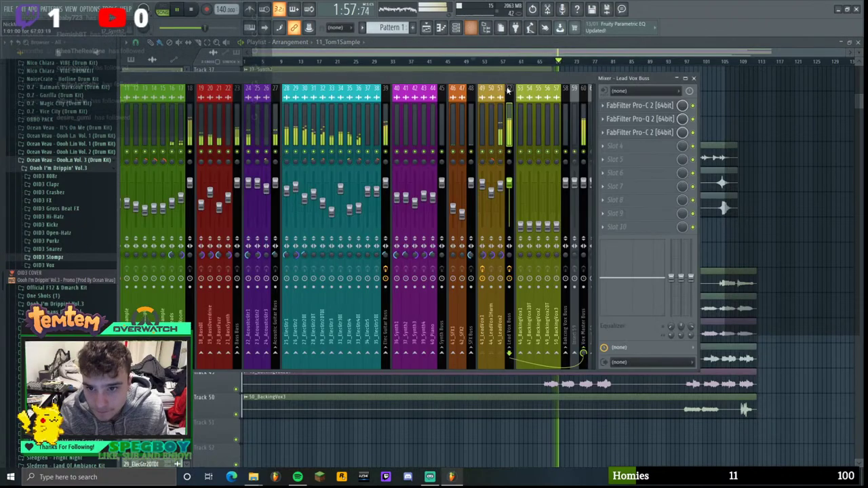
left_click(494, 108)
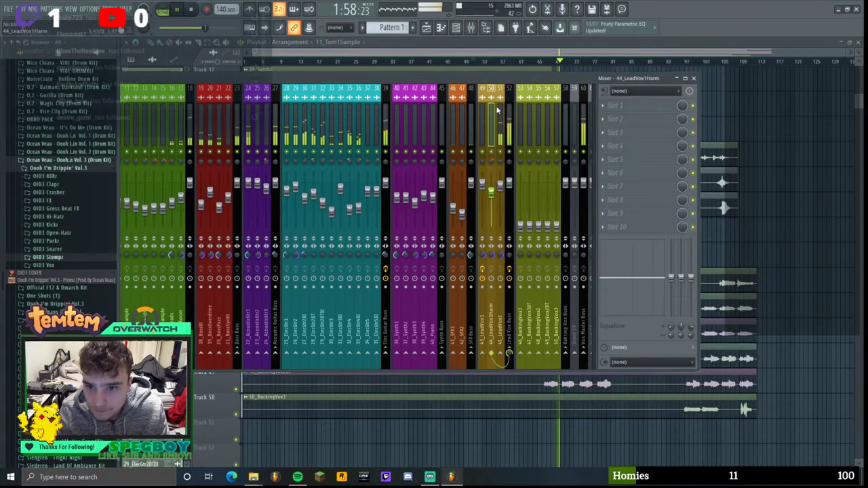
left_click(624, 107)
left_click(226, 335)
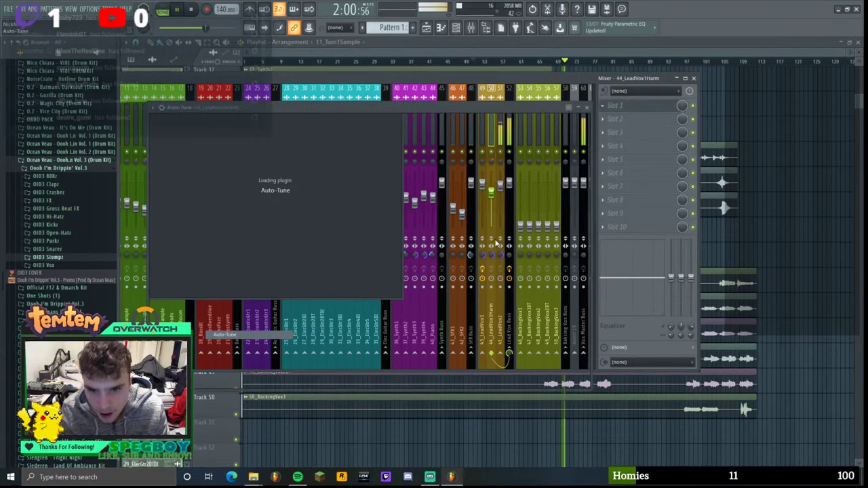
left_click(589, 107)
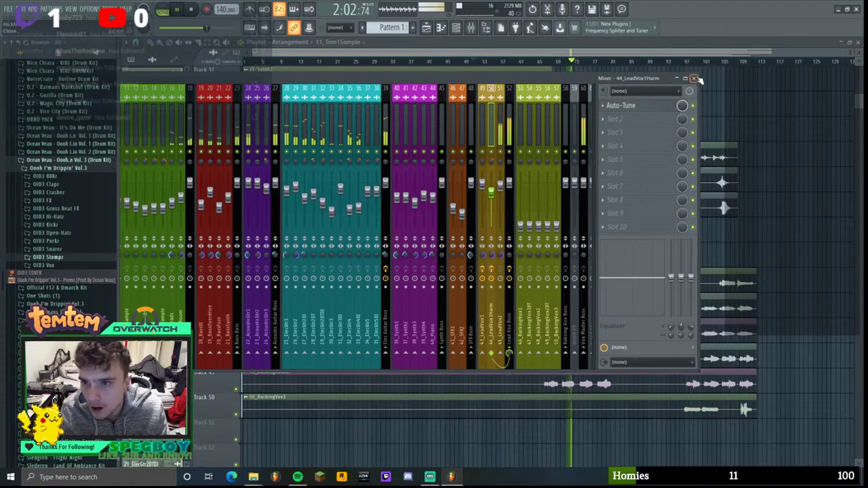
- Stop playback with the playhead at bar 85 and open Auto-Tune on the 43_LeadVox1 mixer track
left_click(694, 79)
key("space")
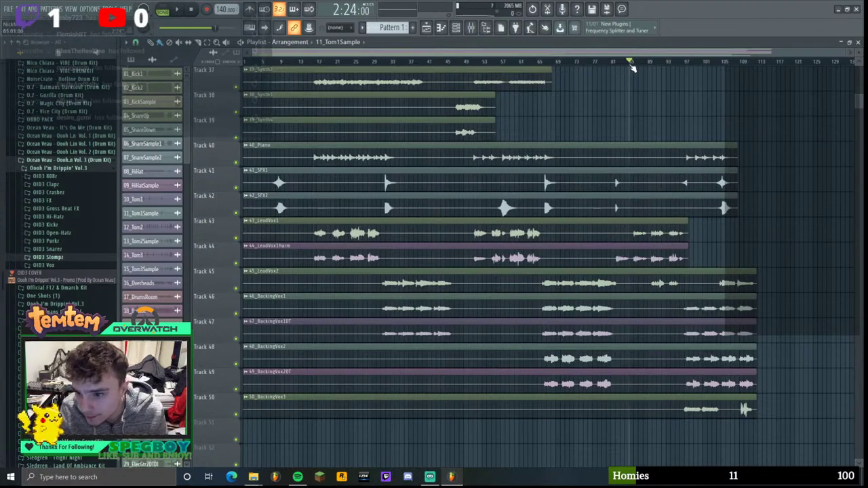
left_click(469, 27)
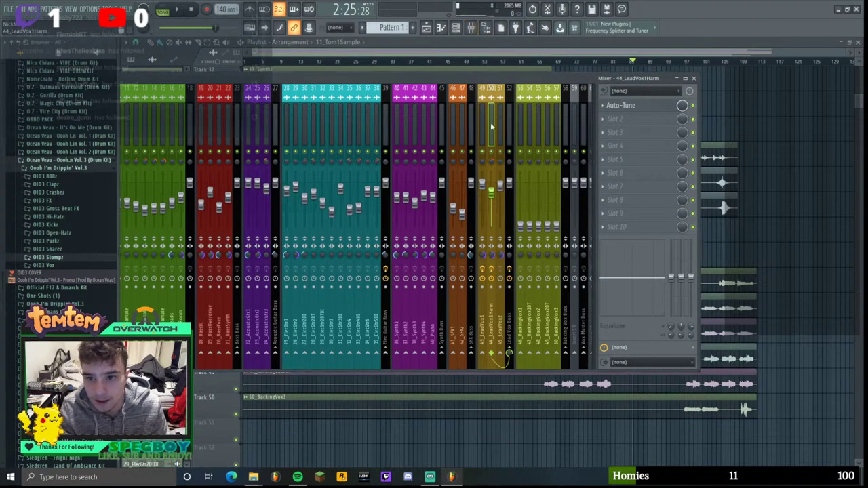
left_click(482, 98)
left_click(631, 109)
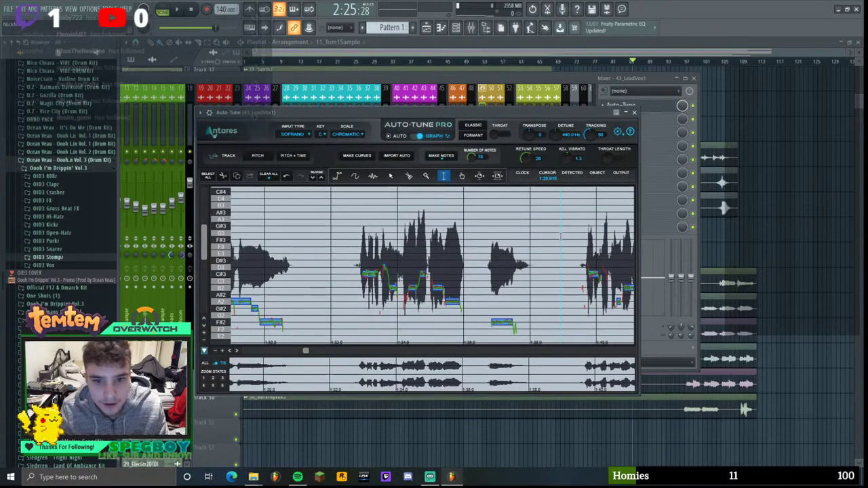
- Enable pitch tracking in Auto-Tune and play the song from bar 85 to capture the last 43_LeadVox1 passage
left_click(215, 351)
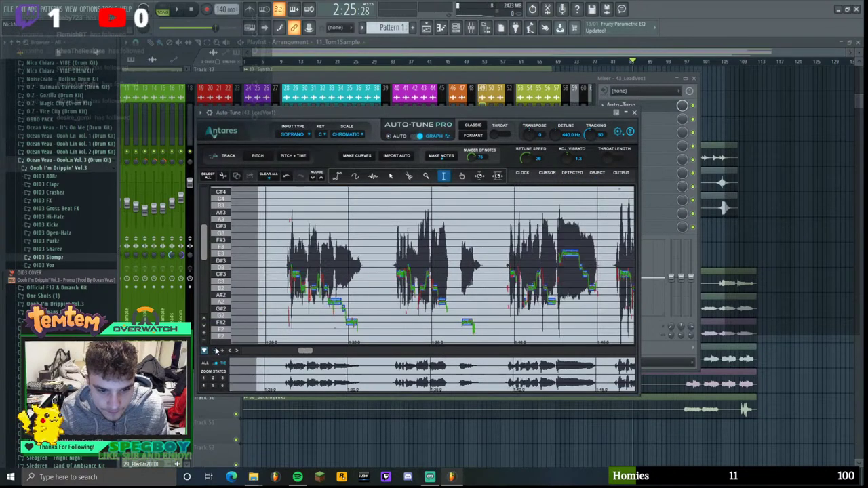
left_click(215, 350)
left_click(215, 350)
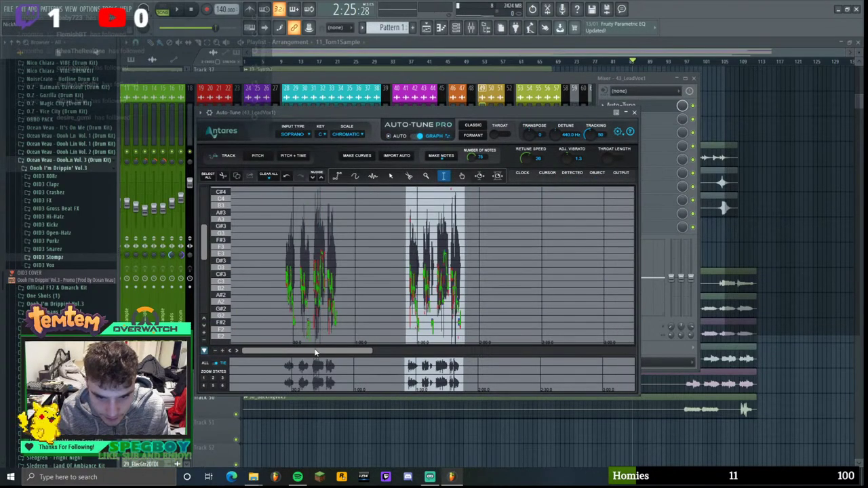
left_click_drag(314, 352, 345, 353)
left_click(258, 156)
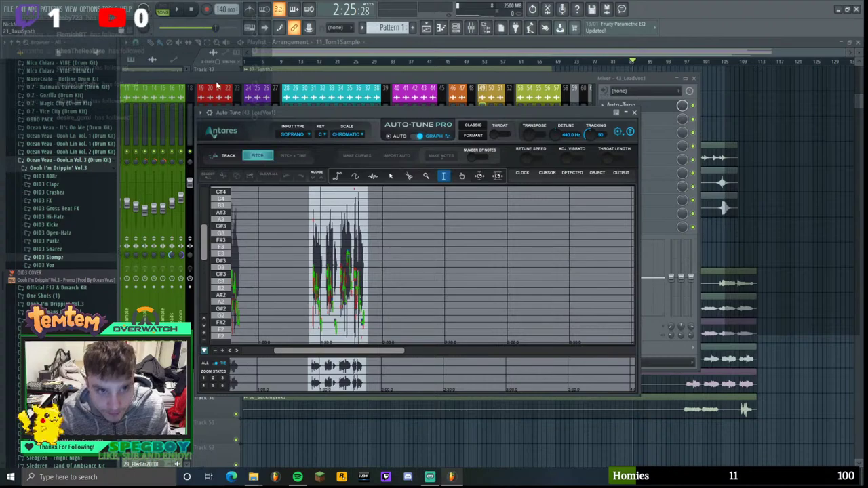
left_click(181, 8)
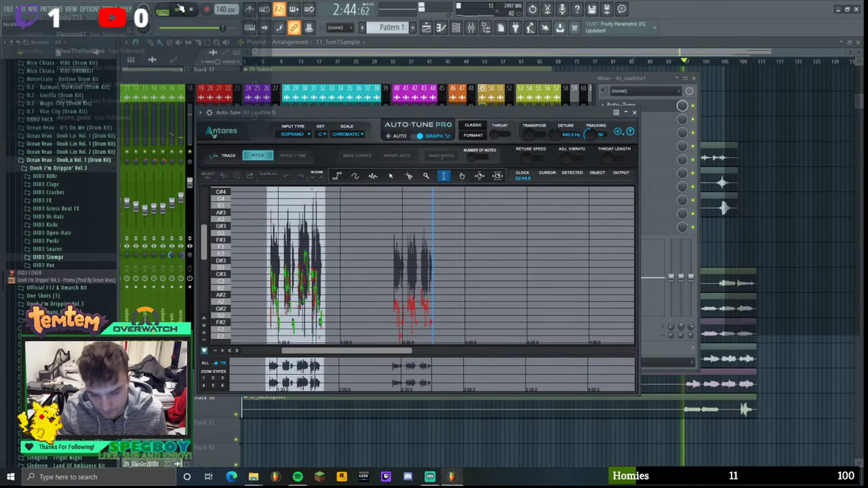
- Stop playback, make notes from the last captured 43_LeadVox1 passage in Auto-Tune and set its vibrato adjustment to 1.1
left_click_drag(588, 84, 685, 209)
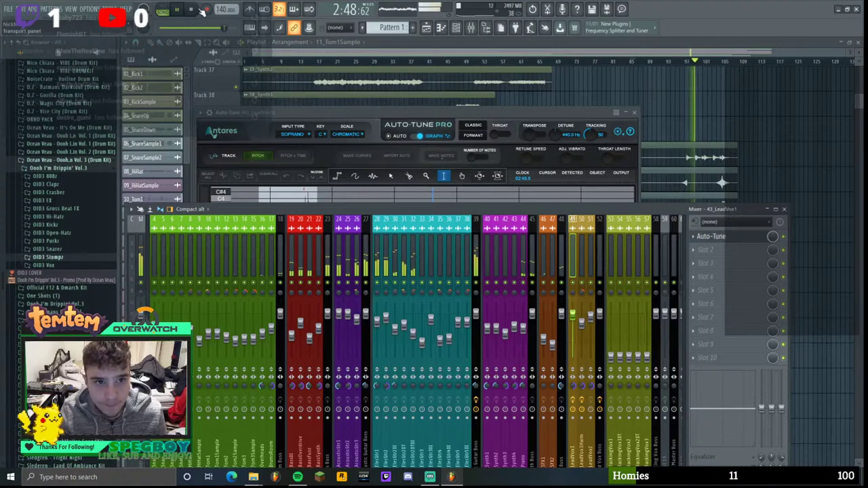
key("space")
left_click_drag(389, 117, 412, 76)
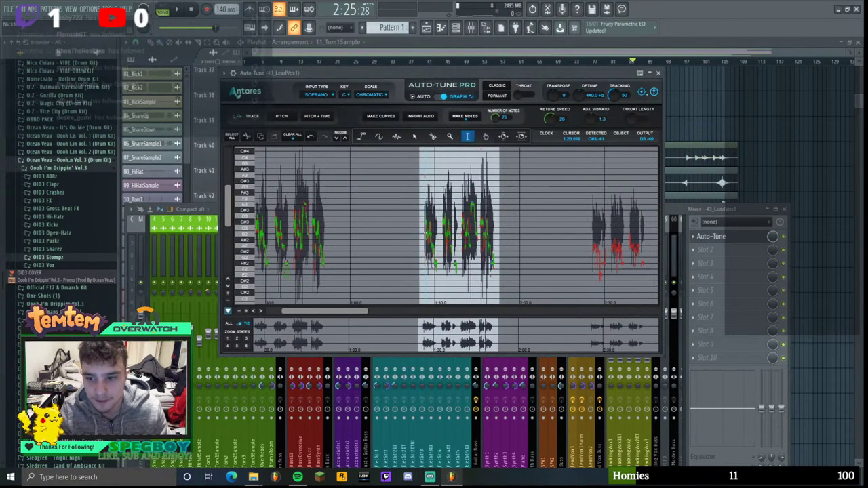
left_click_drag(586, 214, 648, 212)
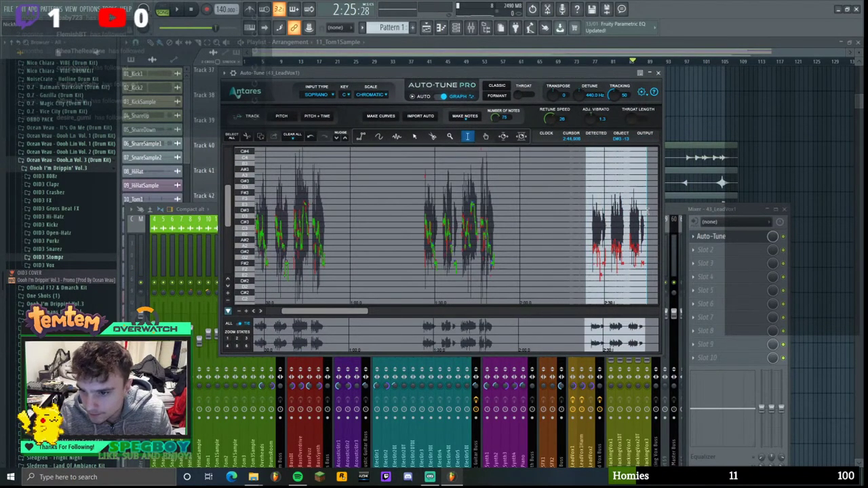
left_click(248, 312)
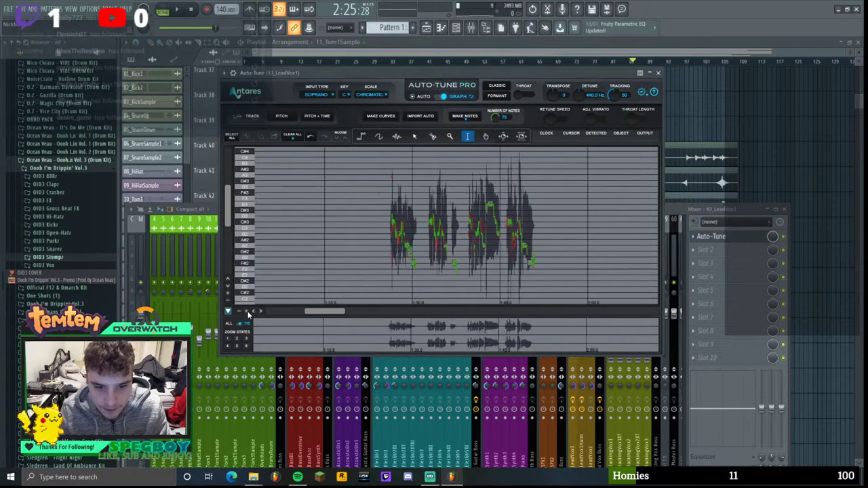
left_click_drag(309, 315, 353, 315)
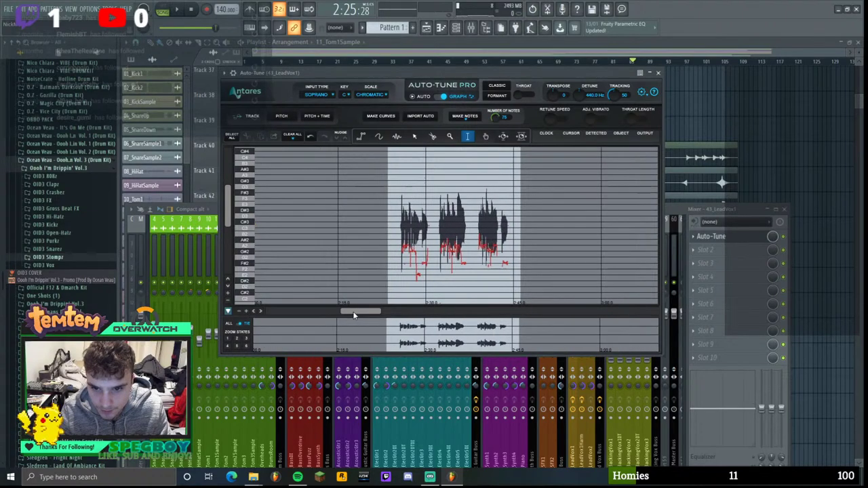
left_click(248, 312)
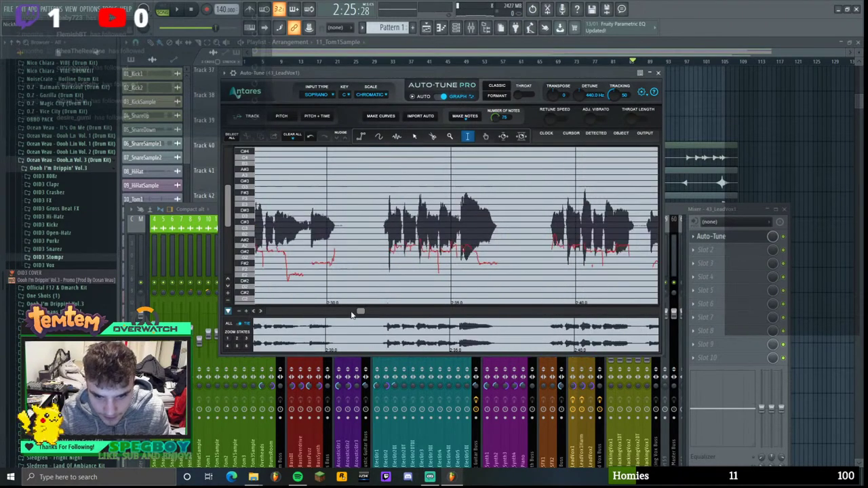
left_click_drag(361, 312, 360, 314)
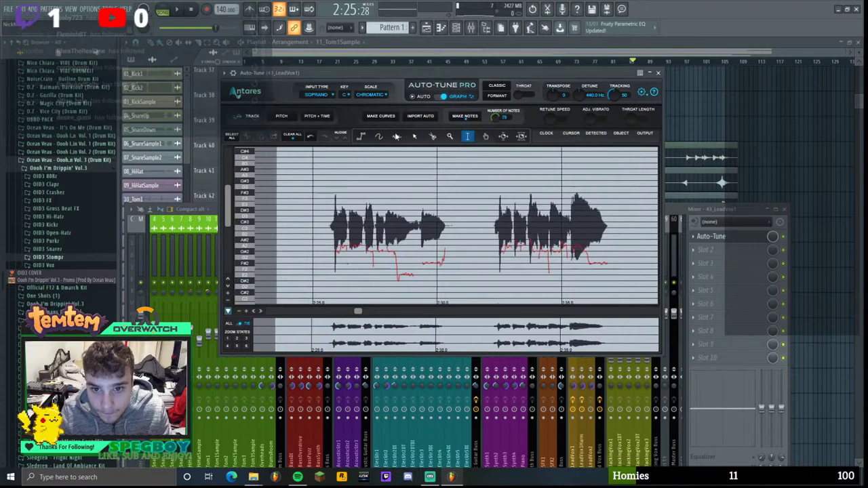
left_click(472, 117)
left_click(472, 102)
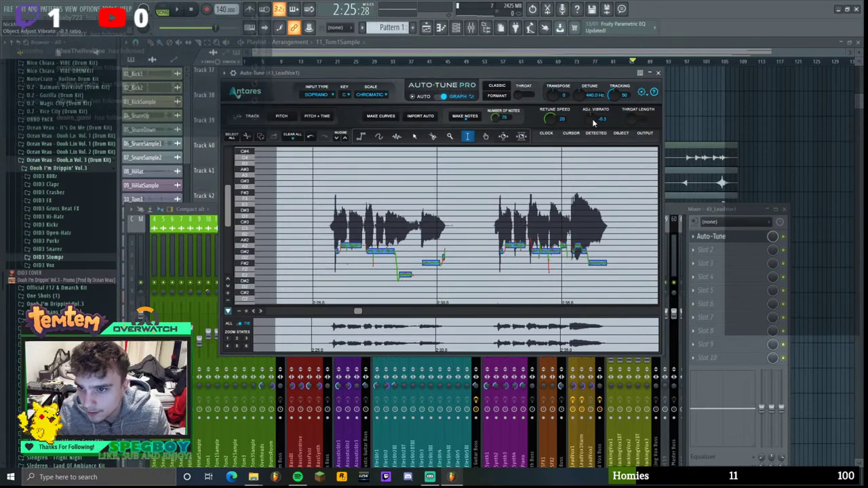
left_click_drag(593, 122, 592, 118)
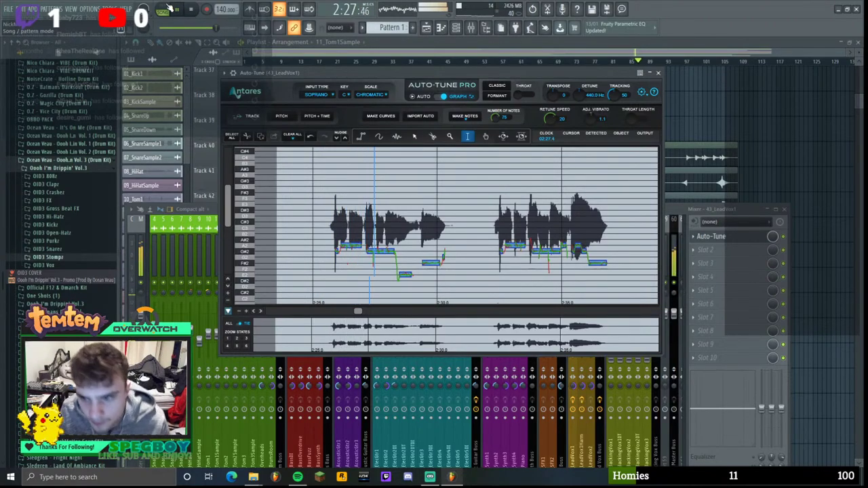
- Listen to the corrected passage, set Auto-Tune's input type on 43_LeadVox1 to Alto/Tenor and close the plugin window
left_click(663, 215)
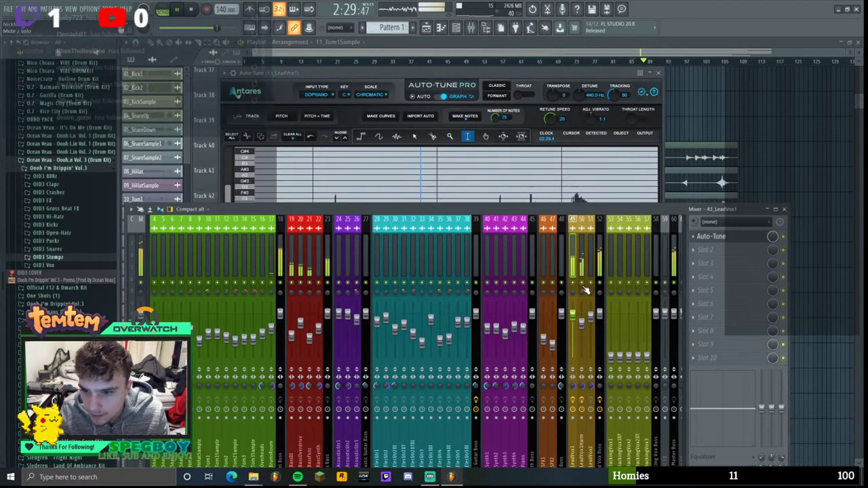
left_click(485, 70)
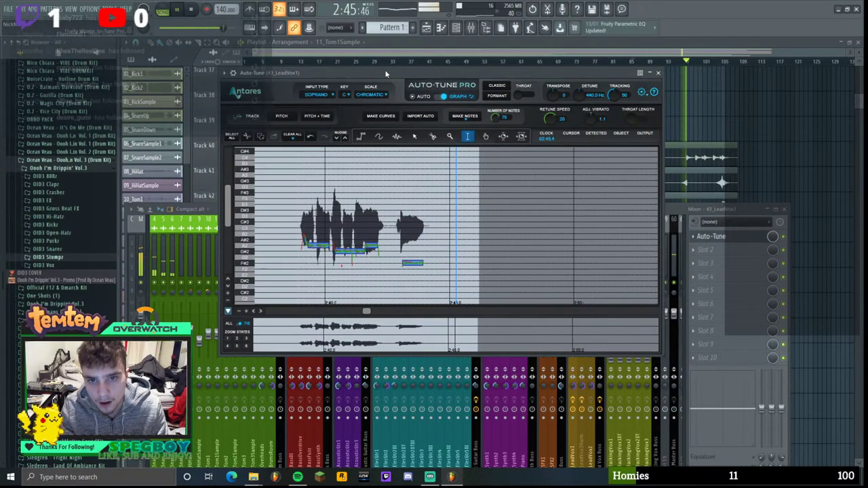
left_click_drag(309, 73, 301, 73)
left_click(309, 94)
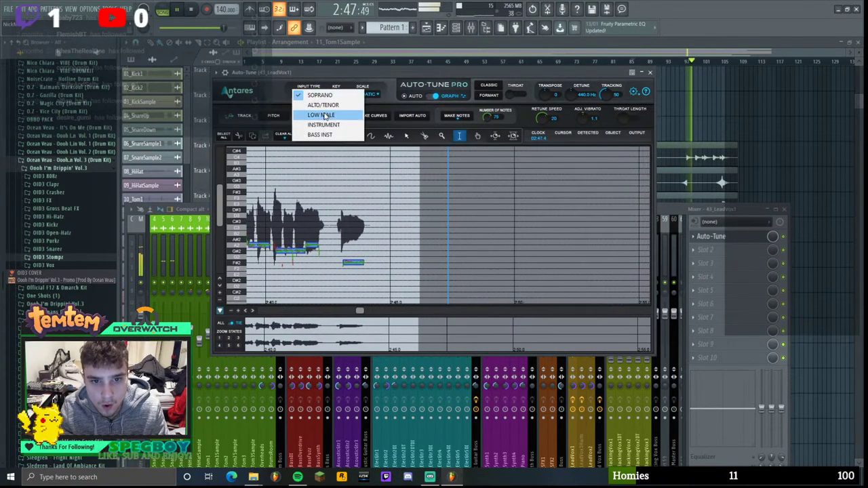
left_click(312, 103)
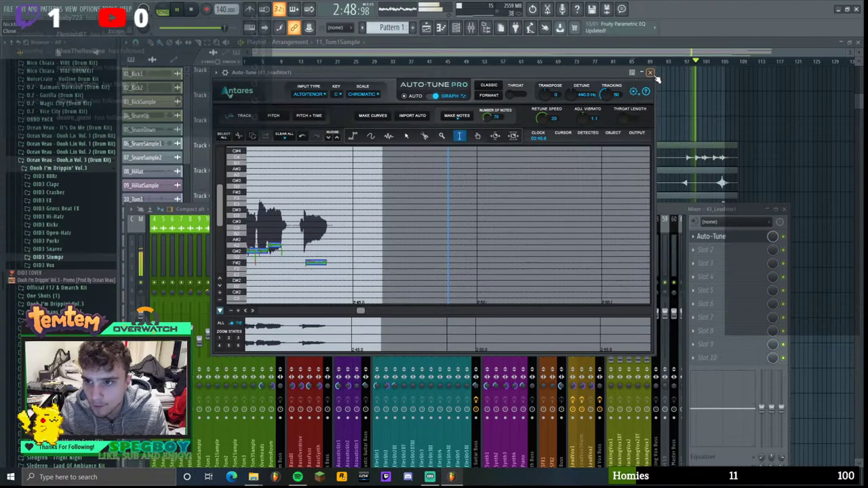
left_click(650, 72)
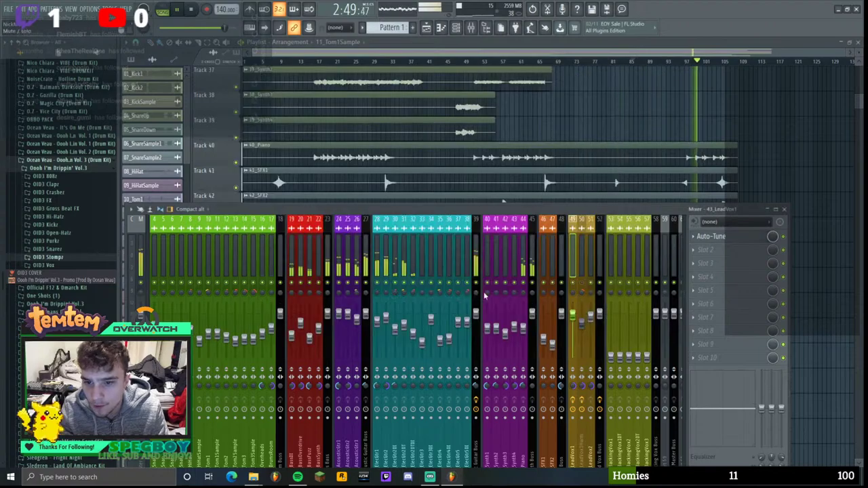
- Restart playback from bar 85 and check the Auto-Tune instance on the 44_LeadVox1Harm mixer track
key("space")
left_click_drag(435, 212, 428, 168)
key("space")
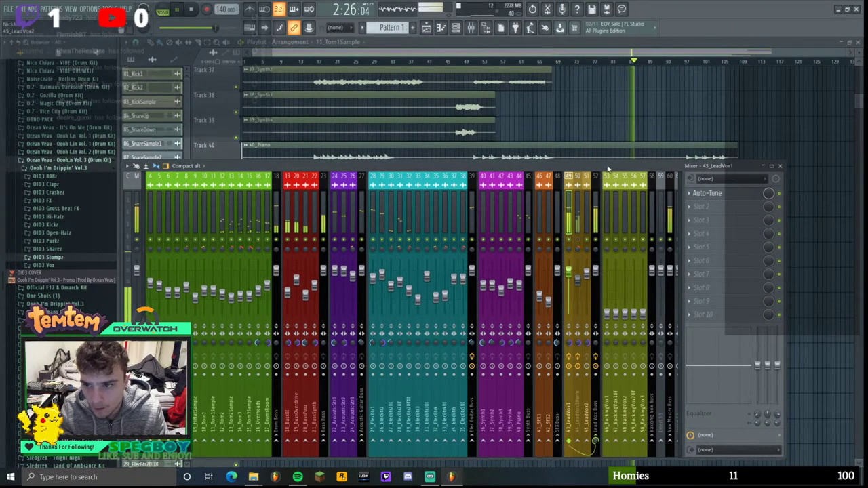
left_click_drag(616, 167, 610, 141)
left_click(571, 194)
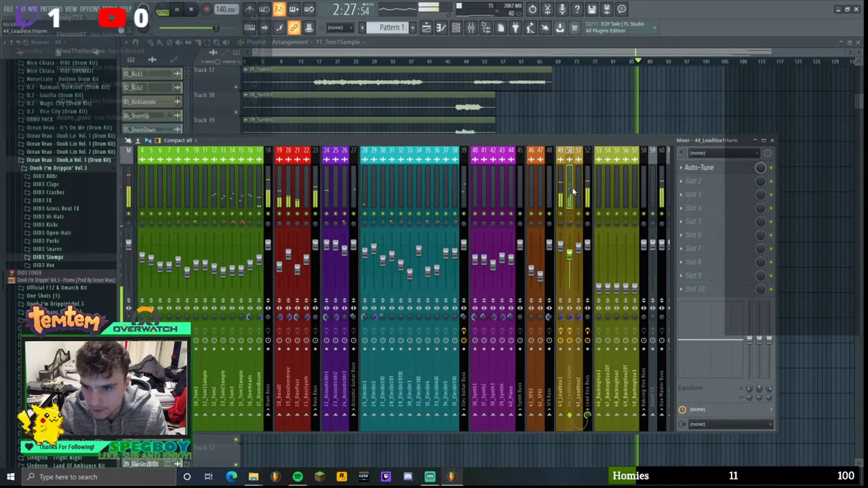
left_click(720, 172)
left_click(586, 109)
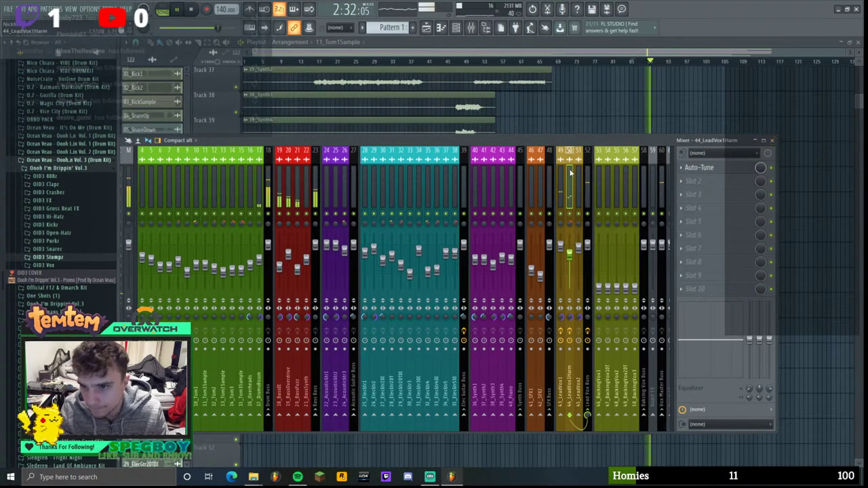
- Reopen Auto-Tune on 44_LeadVox1Harm and choose the Use Low Latency option in its settings
left_click(702, 167)
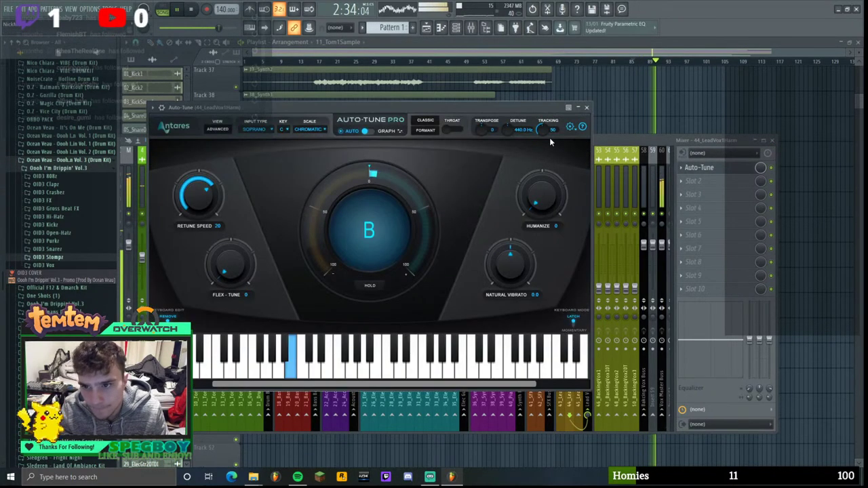
left_click(571, 126)
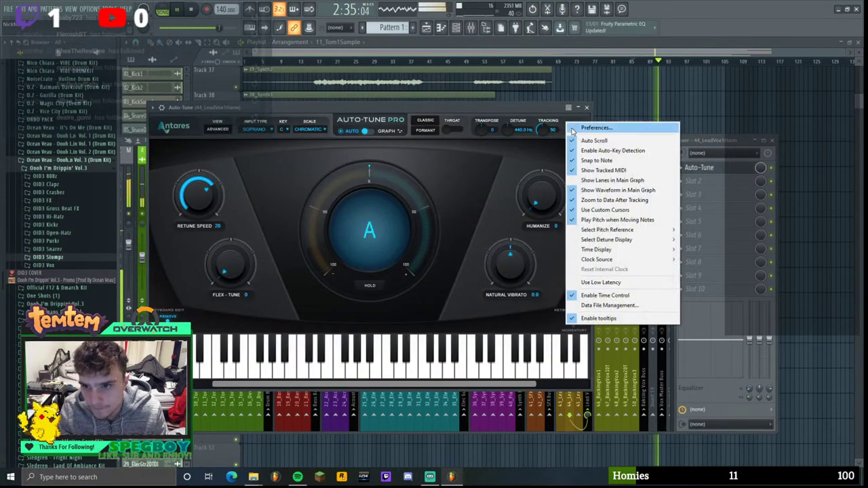
left_click(603, 282)
- Stop playback with the playhead near bar 16, and bring up Auto-Tune on the soloed 44_LeadVox1Harm mixer track
key("F9")
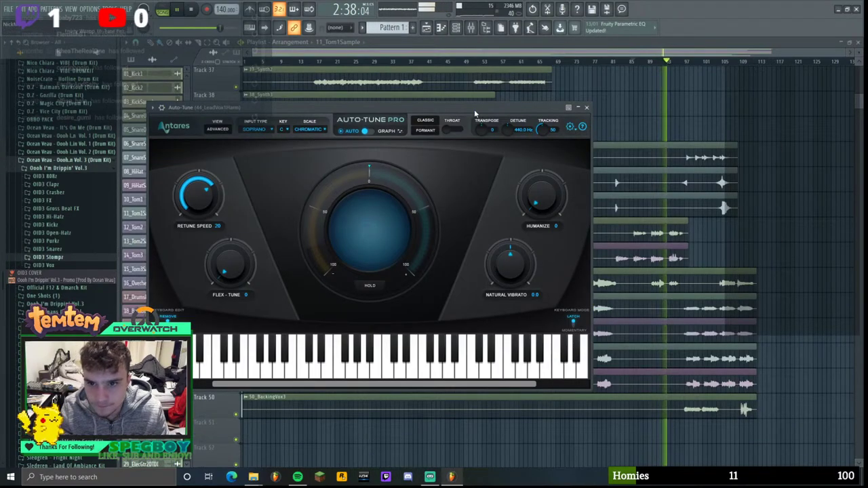
left_click_drag(475, 114, 553, 288)
left_click(323, 62)
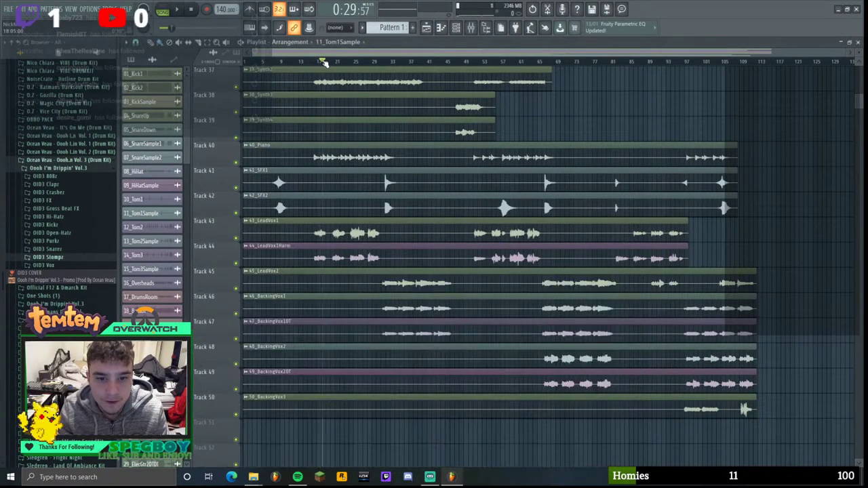
left_click(484, 29)
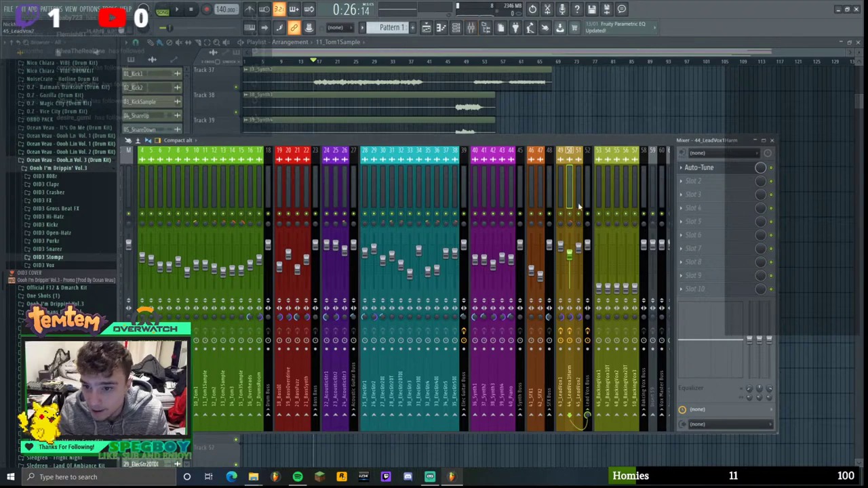
left_click(722, 168)
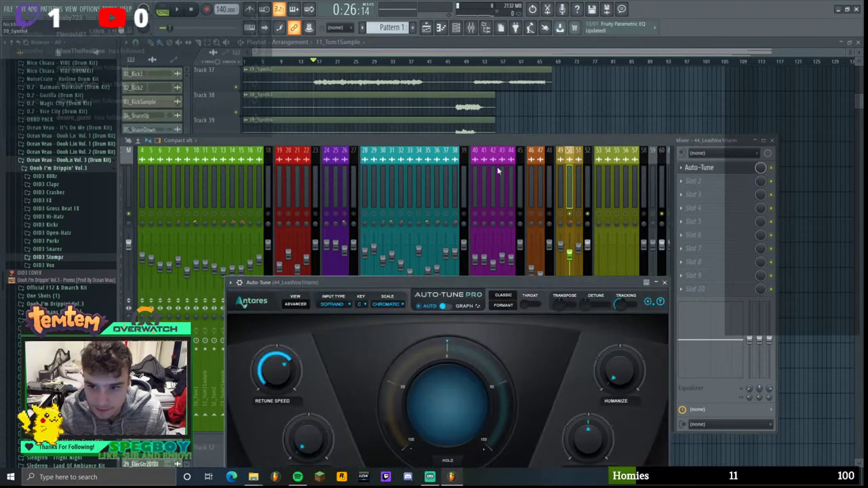
left_click_drag(418, 279, 401, 152)
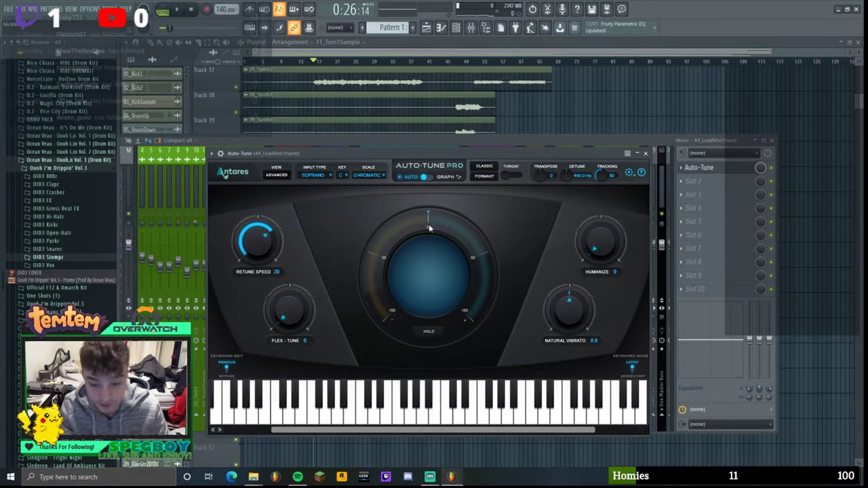
- Start pitch tracking of 44_LeadVox1Harm in Auto-Tune's Graph mode during playback and set the input type to Alto/Tenor
left_click(425, 177)
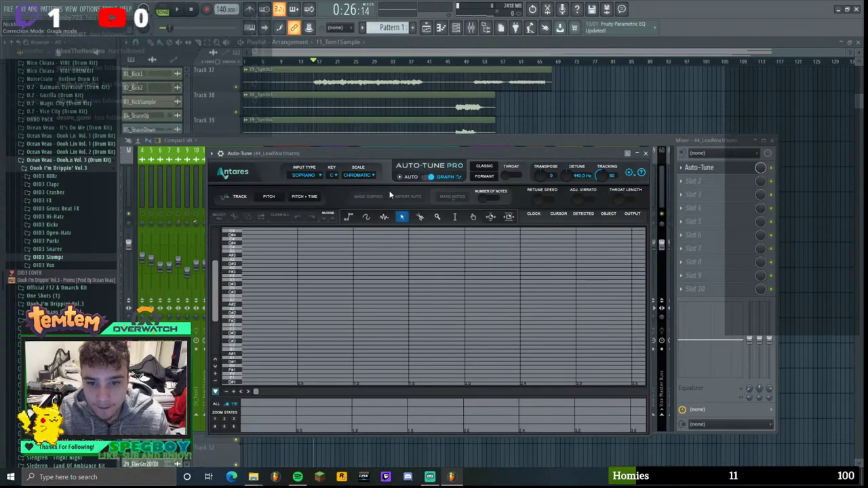
left_click(175, 10)
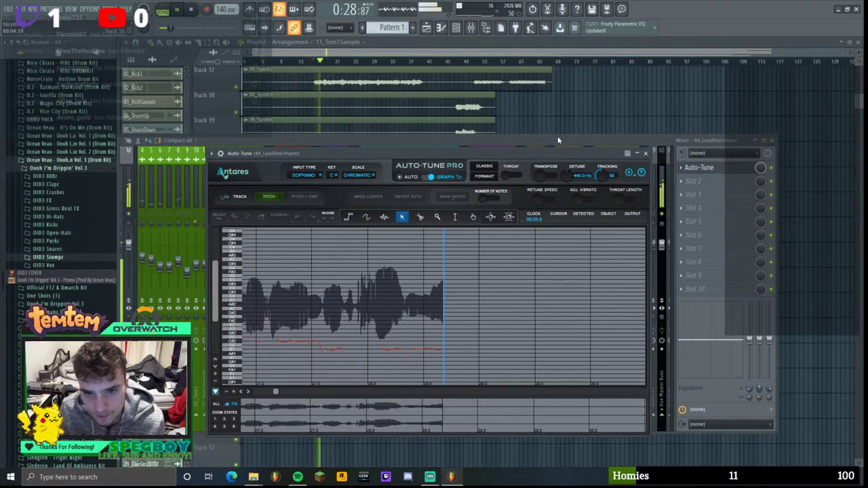
left_click(316, 175)
left_click(318, 186)
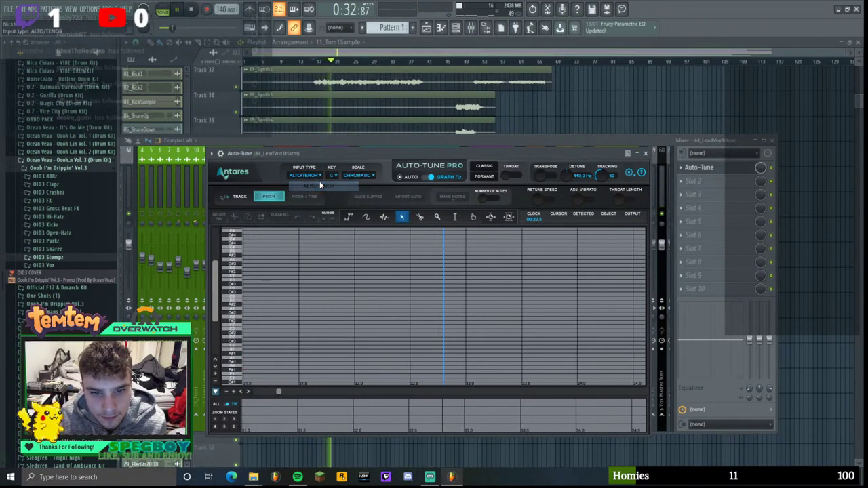
- Close the mixer, move Auto-Tune clear of the vocal clips and stop playback once the first harmony passage is captured
left_click_drag(351, 155, 343, 151)
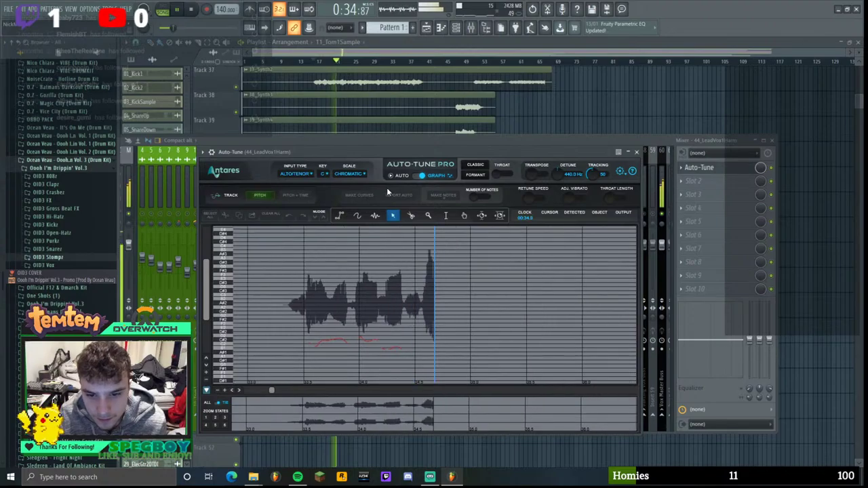
left_click(771, 141)
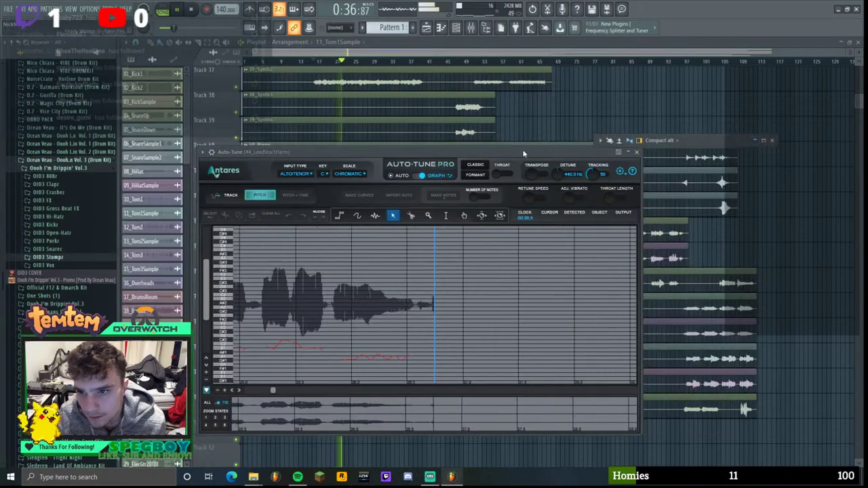
left_click_drag(522, 153, 719, 50)
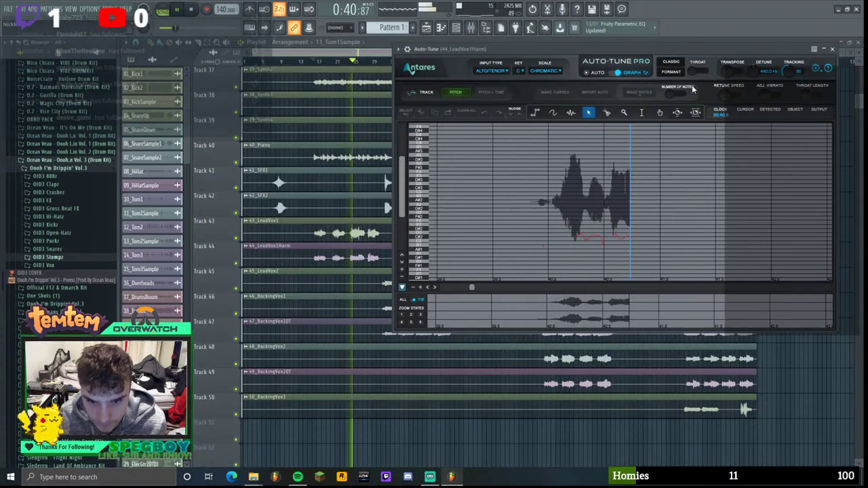
left_click_drag(582, 51, 572, 47)
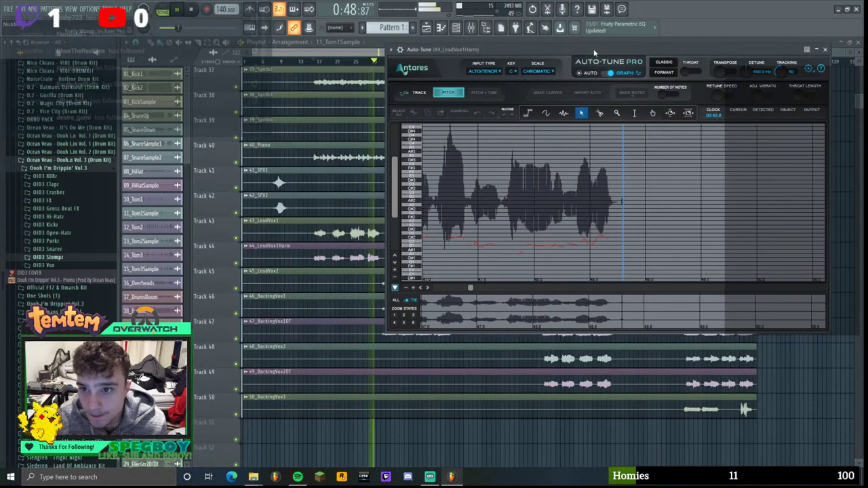
left_click_drag(594, 51, 602, 73)
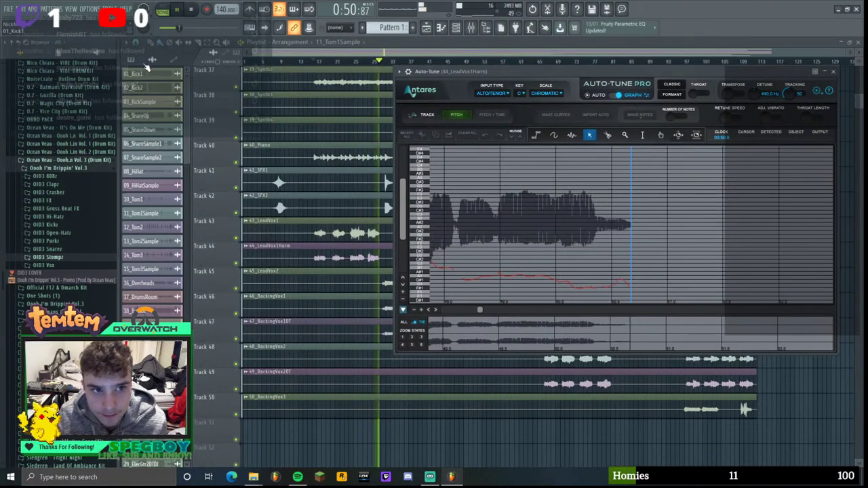
left_click(190, 11)
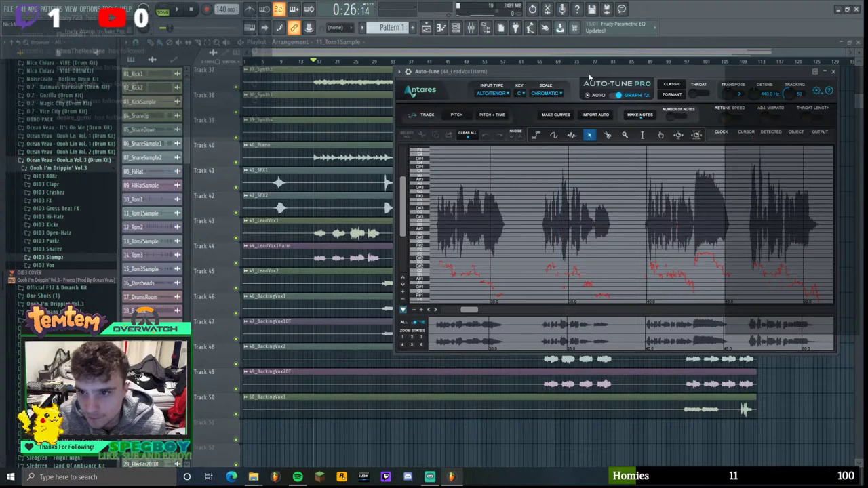
- Select all four captured phrases of 44_LeadVox1Harm in Auto-Tune's graph and make pitch curves from them
left_click_drag(590, 76, 373, 191)
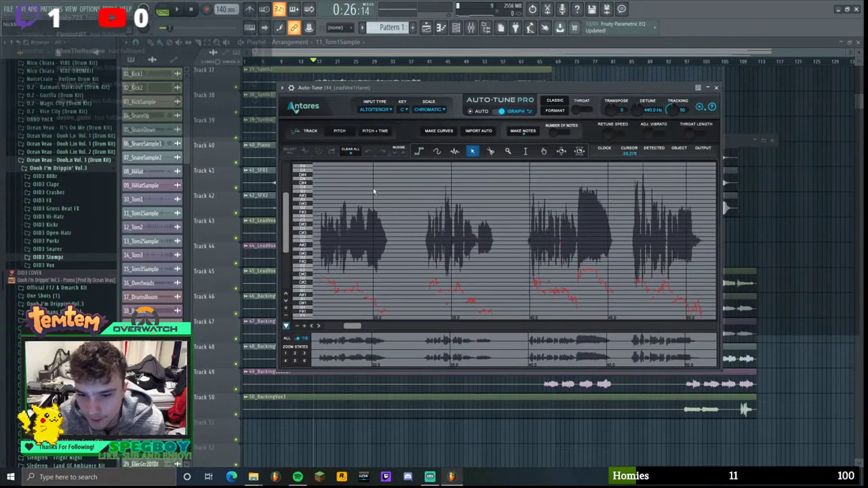
left_click(299, 327)
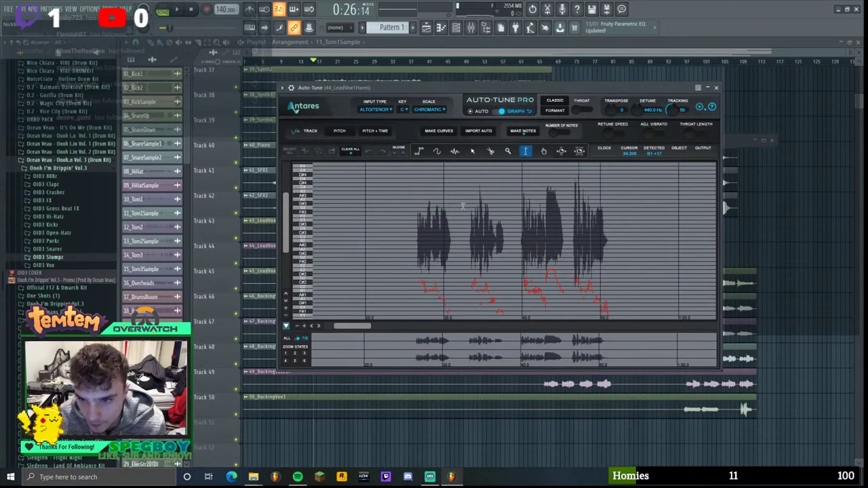
left_click_drag(415, 223, 612, 224)
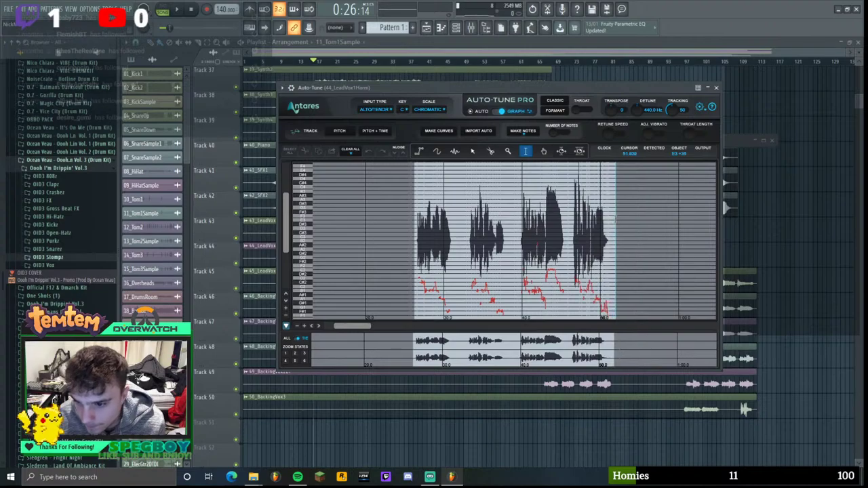
left_click(439, 131)
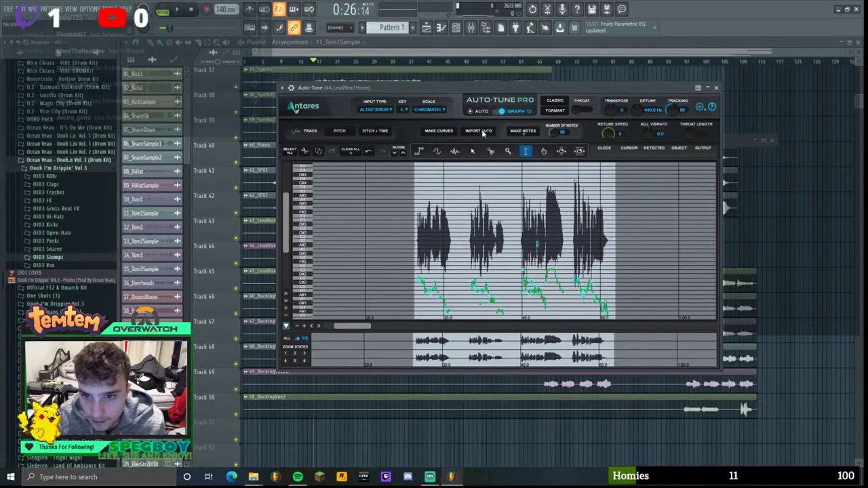
- Make notes from the selected harmony pitch data with the number of notes at 75, and set their retune speed to 21
left_click_drag(550, 87, 523, 88)
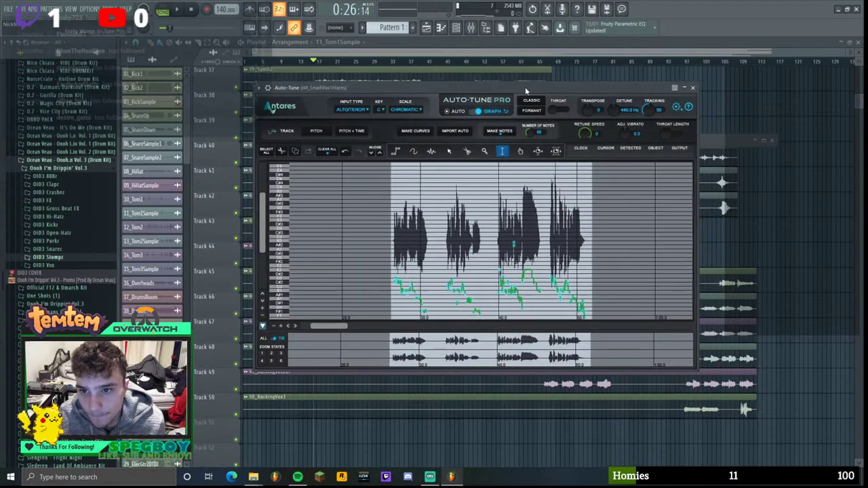
left_click(493, 134)
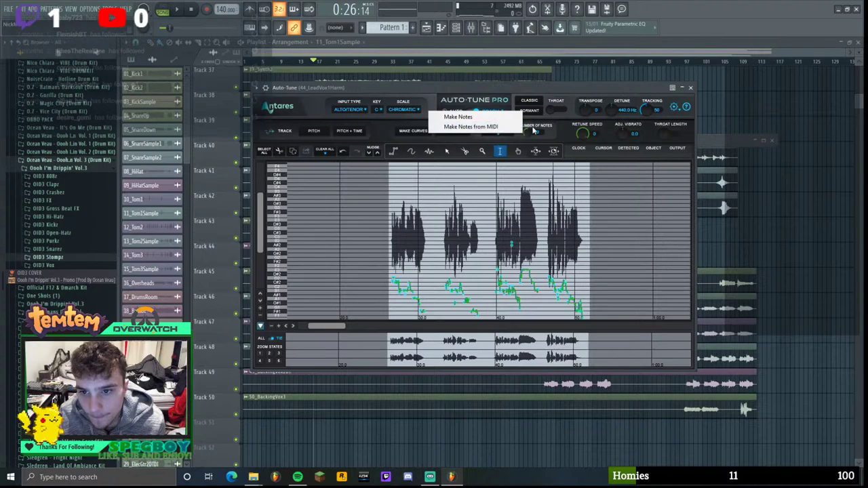
left_click(534, 131)
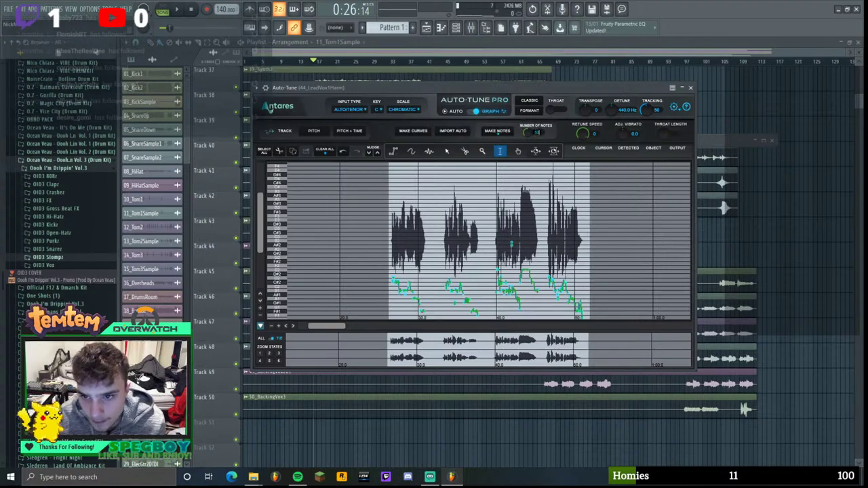
left_click_drag(537, 132, 542, 133)
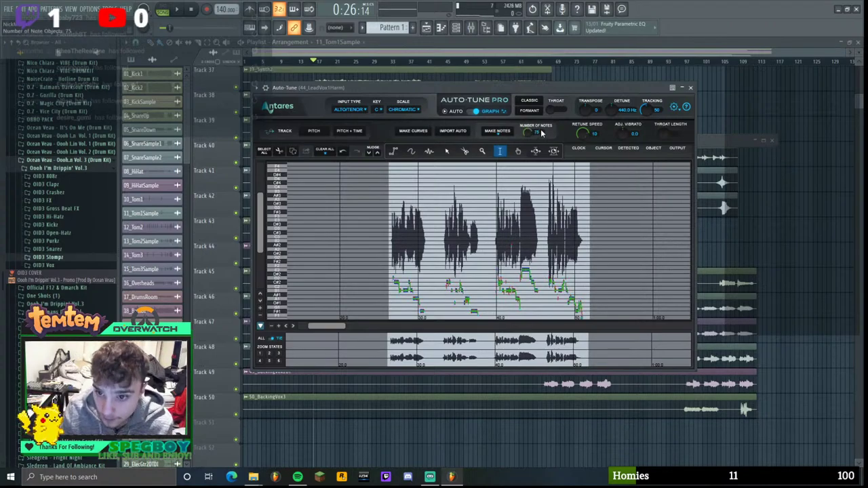
left_click(496, 135)
left_click(507, 119)
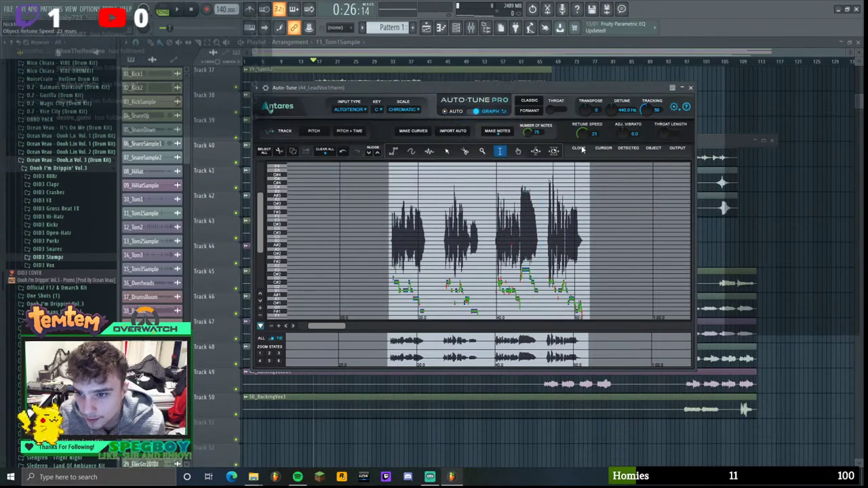
- Play back the corrected harmony passage with its notes enlarged and set the vibrato adjustment to 1.4
key("space")
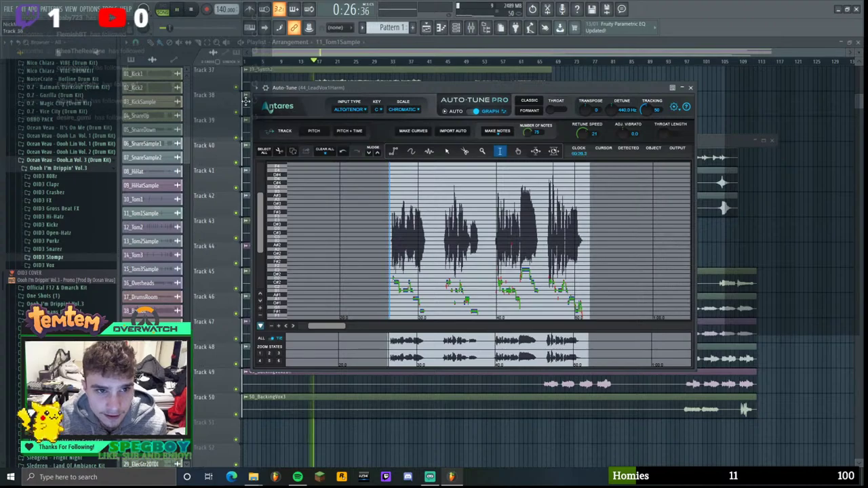
scroll(447, 246, "down", 3)
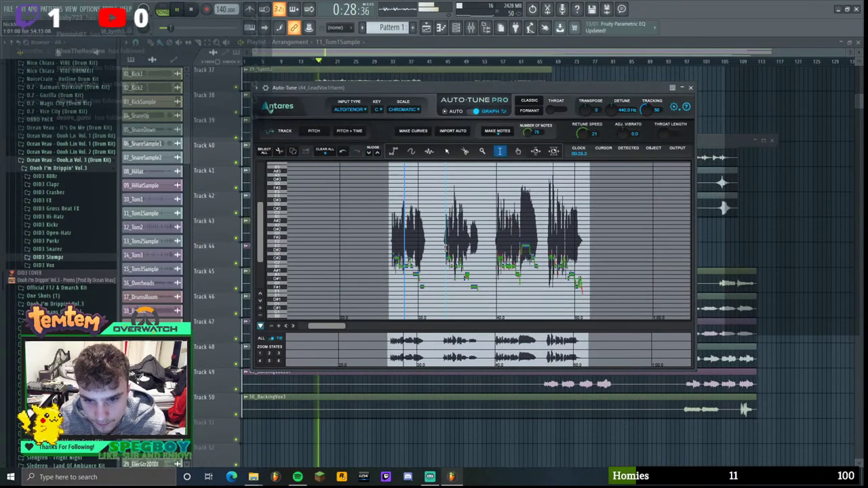
left_click(279, 326)
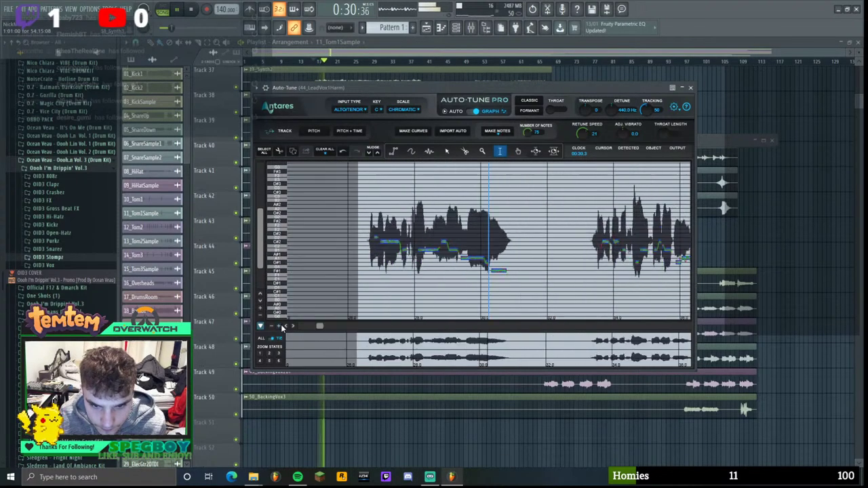
left_click(281, 325)
left_click(281, 325)
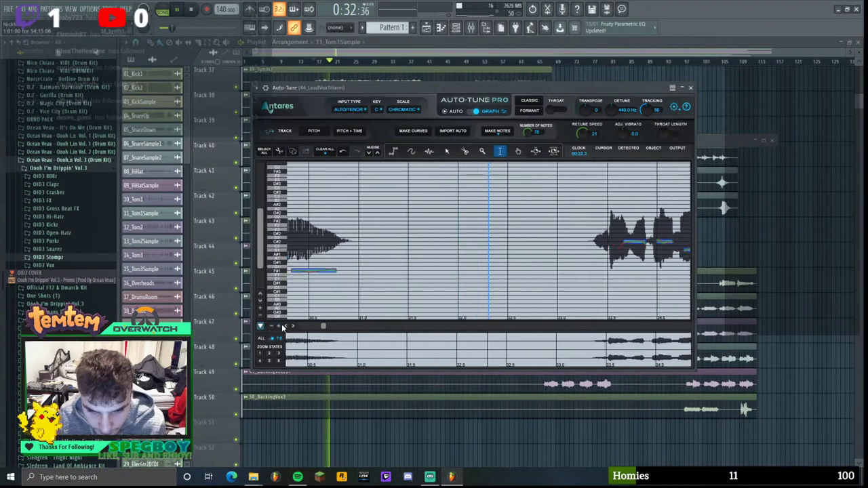
left_click_drag(622, 132, 622, 126)
- Undo the upward shift of all the notes and raise only the short note just after 50 seconds to the preceding note's pitch
scroll(621, 125, "up", 4)
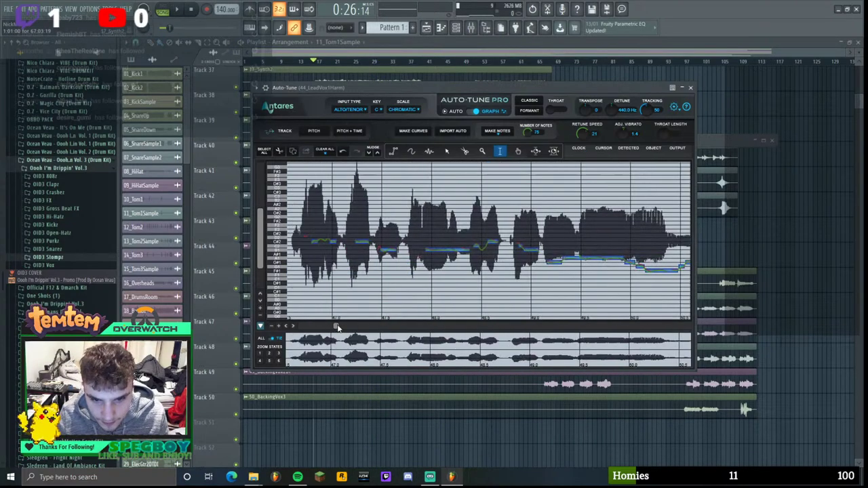
left_click(278, 327)
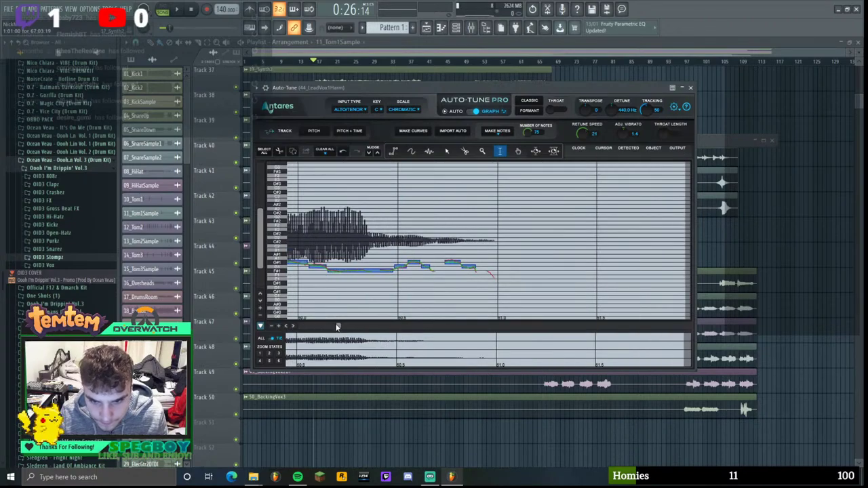
left_click_drag(337, 327, 336, 327)
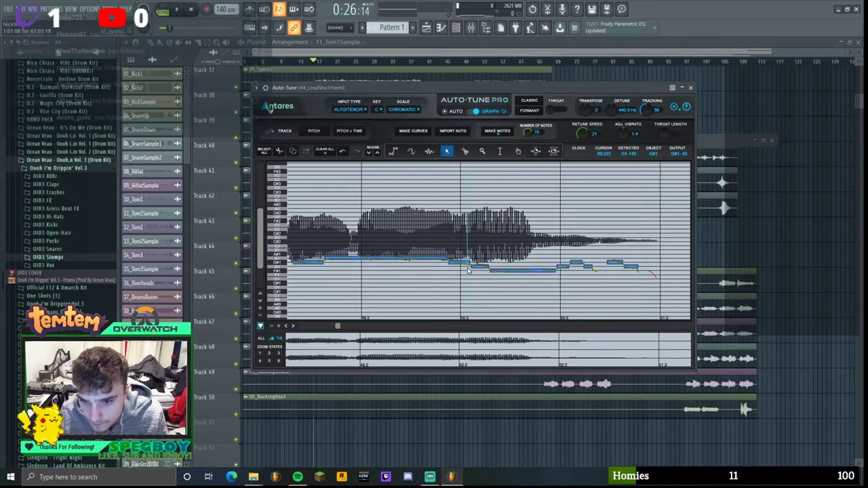
left_click_drag(479, 267, 480, 260)
key("ctrl+z")
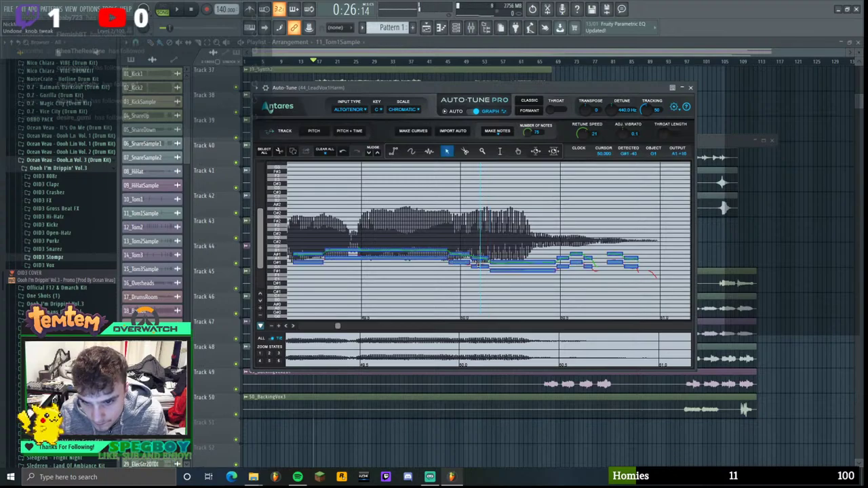
left_click(478, 265)
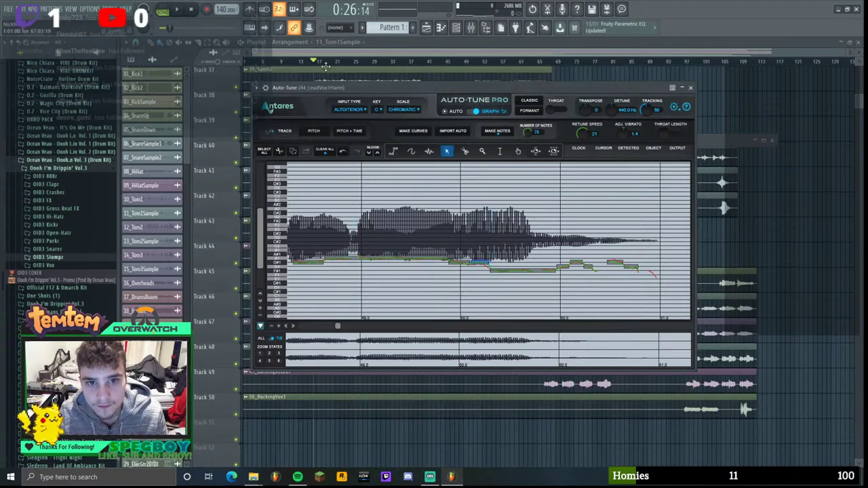
- Play the end of the first harmony passage from about bar 27 and again from bar 29, checking its corrected notes
left_click_drag(314, 62, 367, 79)
key("space")
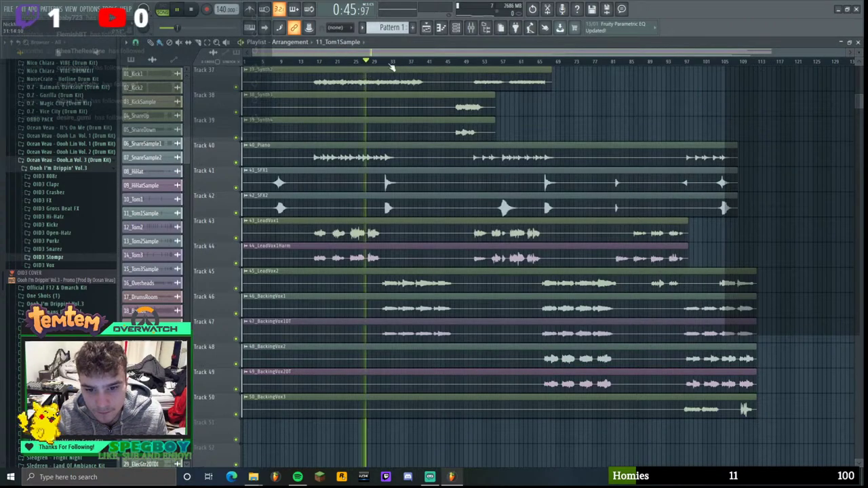
key("Tab")
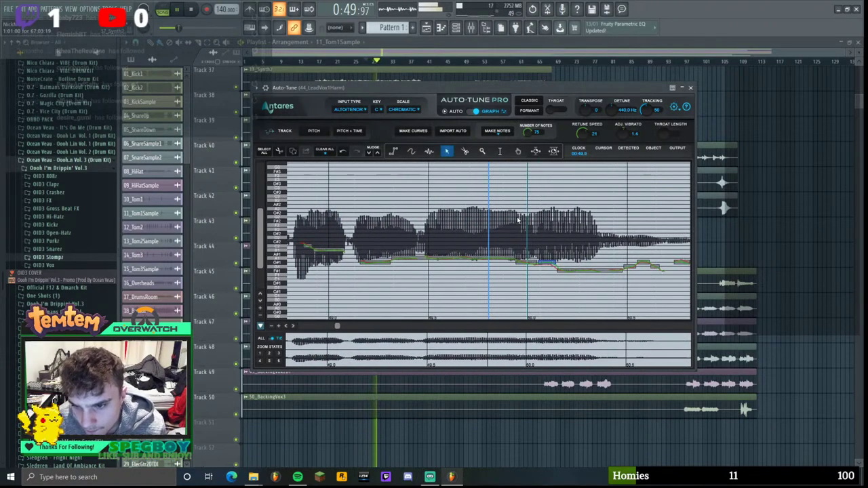
left_click(195, 9)
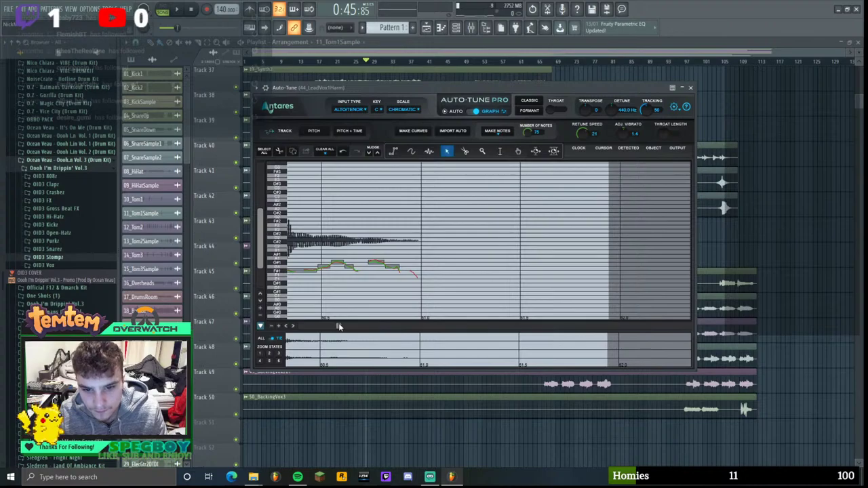
left_click(371, 62)
key("space")
key("Tab")
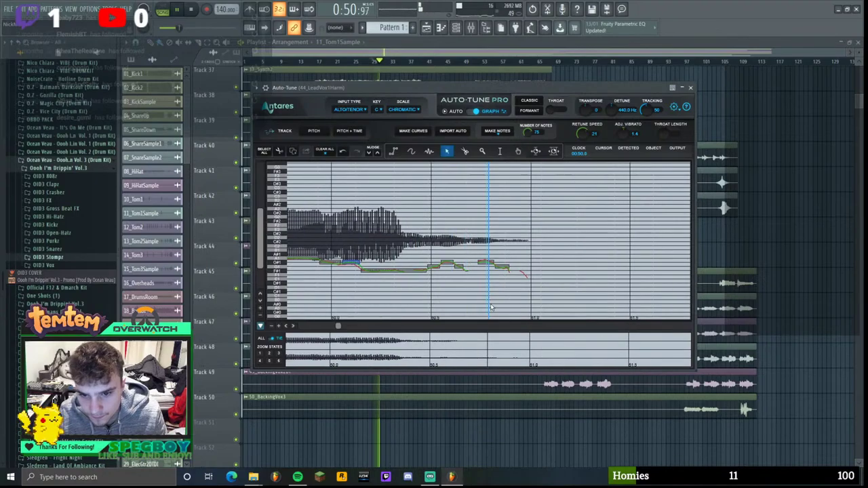
key("space")
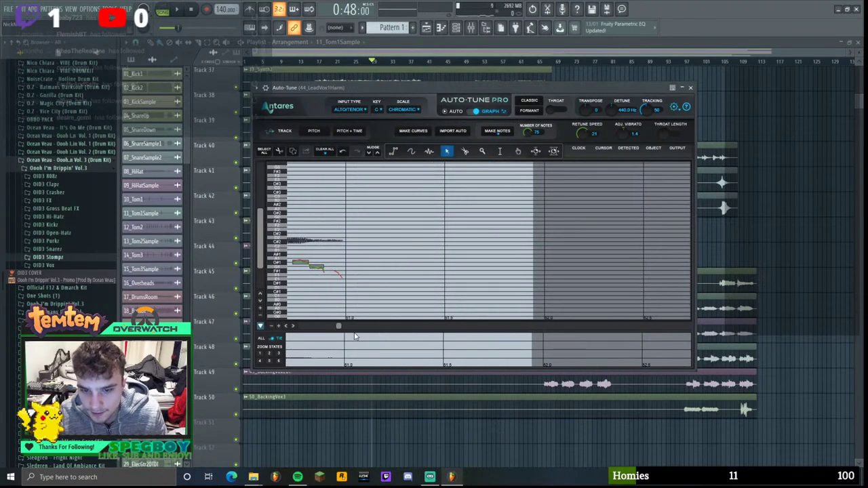
left_click_drag(339, 326, 329, 326)
- Close Auto-Tune, bring back the mixer and play the full mix from bar 29 with the harmony no longer soloed
left_click(690, 88)
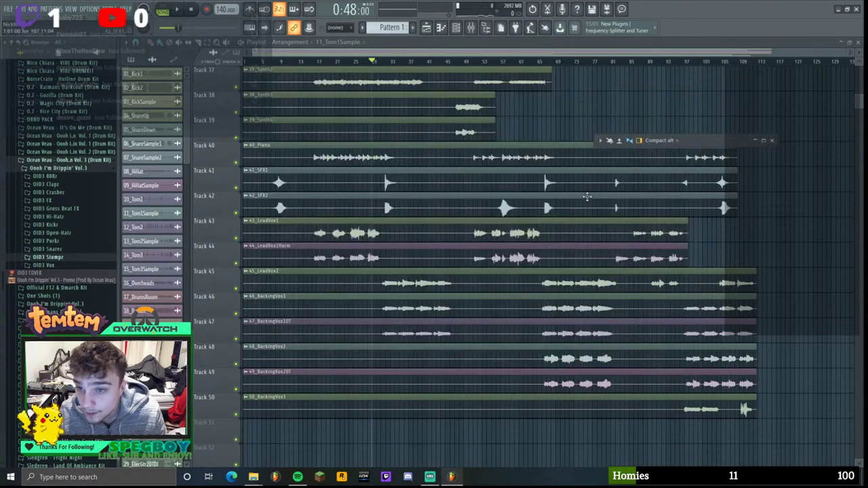
left_click(763, 141)
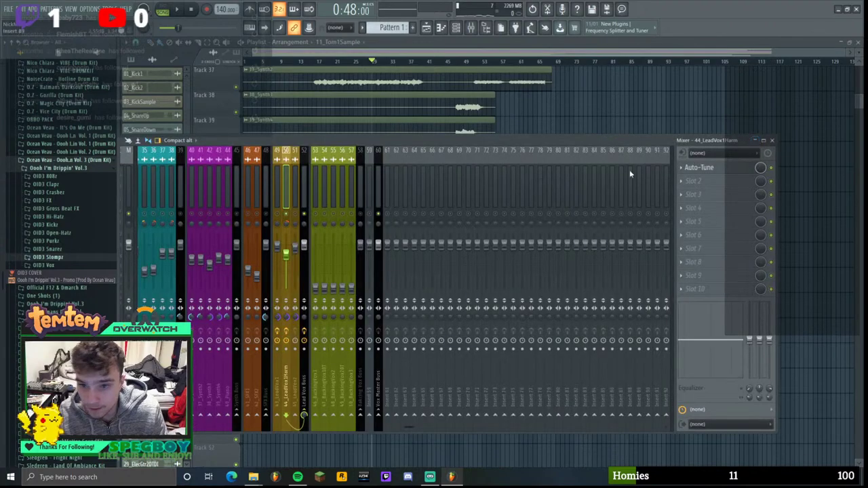
key("space")
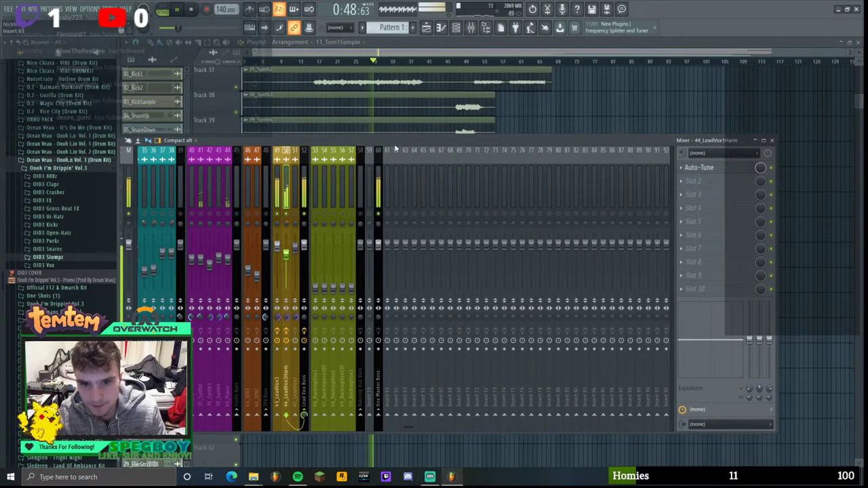
left_click_drag(396, 141, 470, 104)
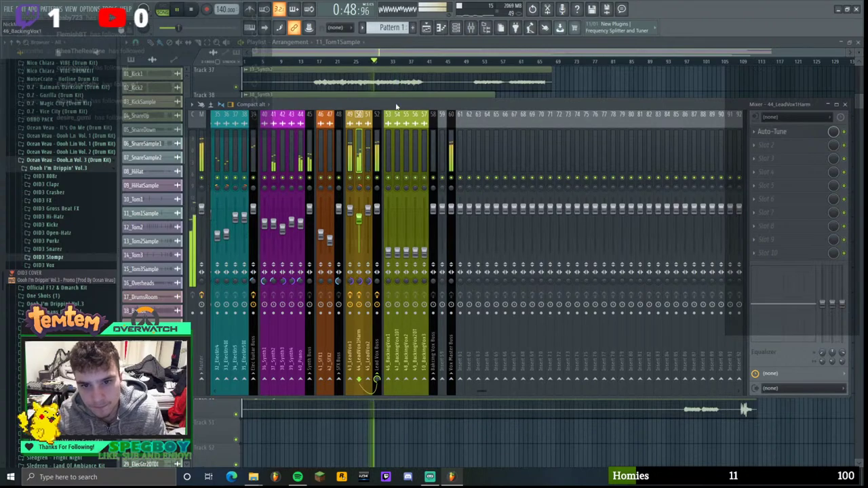
left_click_drag(397, 106, 412, 187)
- Lower 43_LeadVox1 and 44_LeadVox1Harm together, with 43_LeadVox1 at about -2.5 dB, and compare them with 45_LeadVox2 and the Lead Vox Buss
left_click_drag(363, 232, 371, 232)
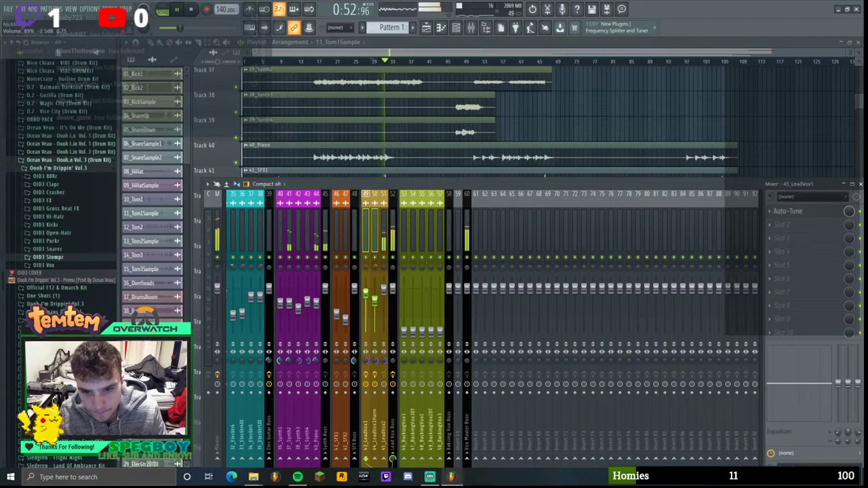
left_click(384, 237)
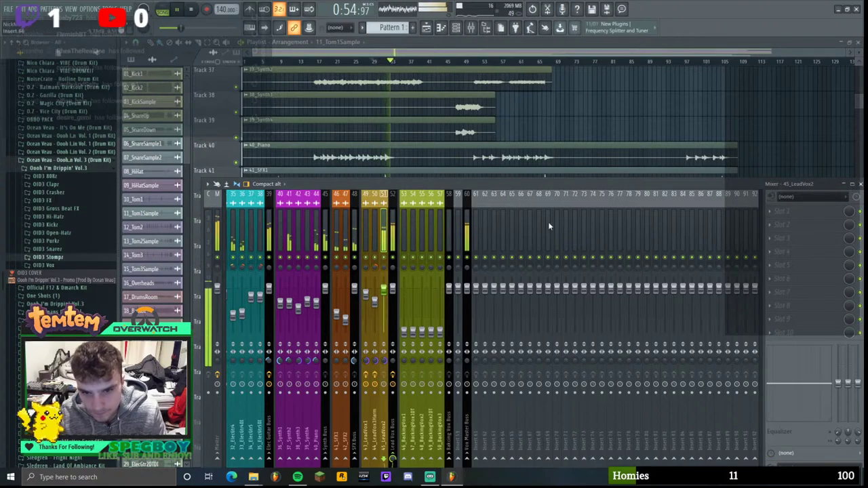
left_click(393, 231)
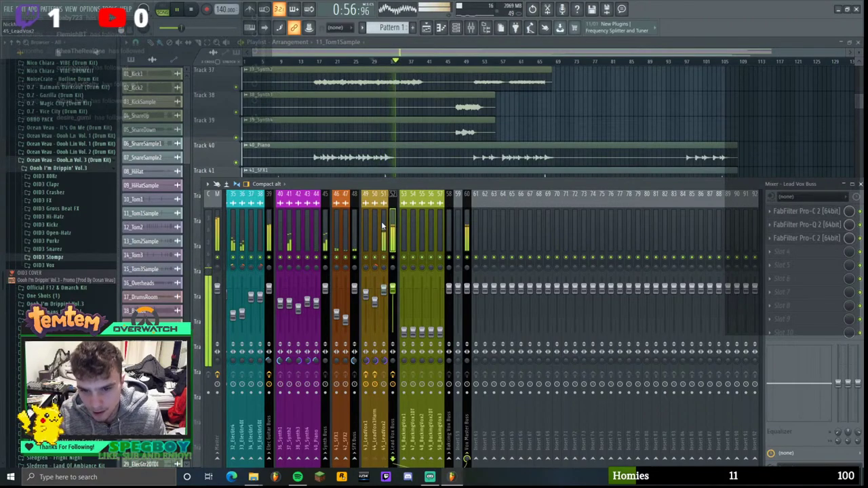
left_click(384, 226)
left_click_drag(403, 189, 384, 115)
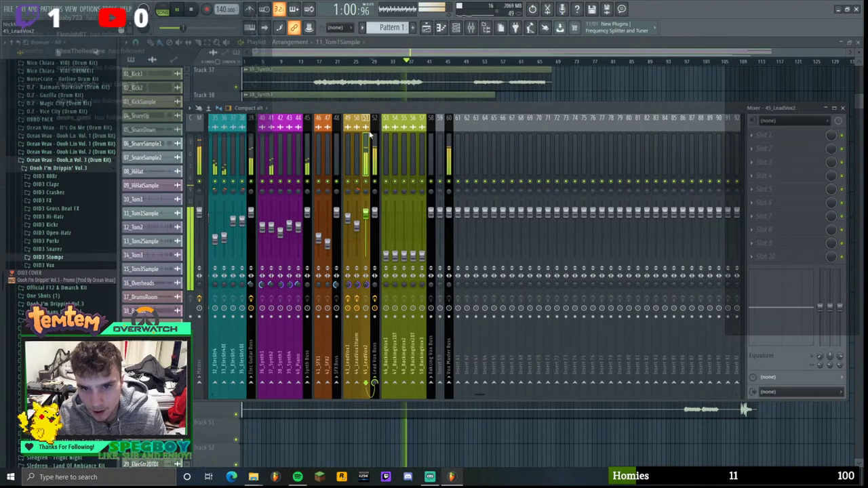
- Add FabFilter Saturn to the fourth effect slot of the Lead Vox Buss and set its distortion style to Gentle Saturation
left_click(373, 139)
left_click(769, 176)
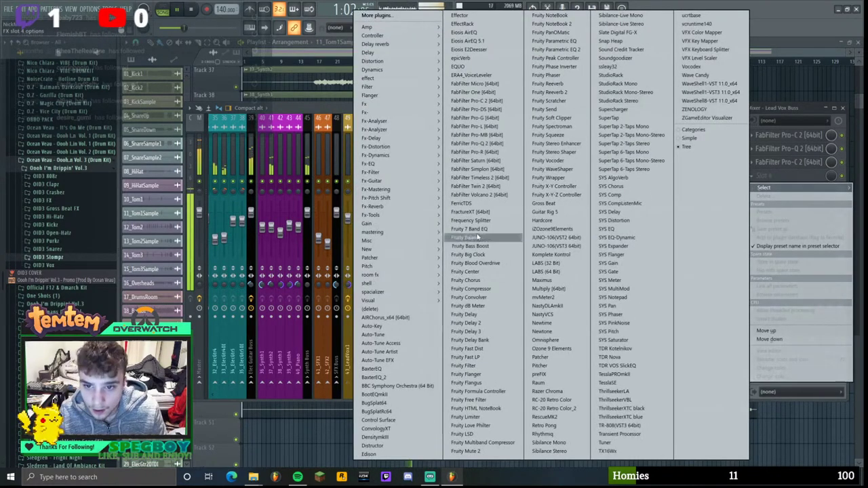
left_click(478, 160)
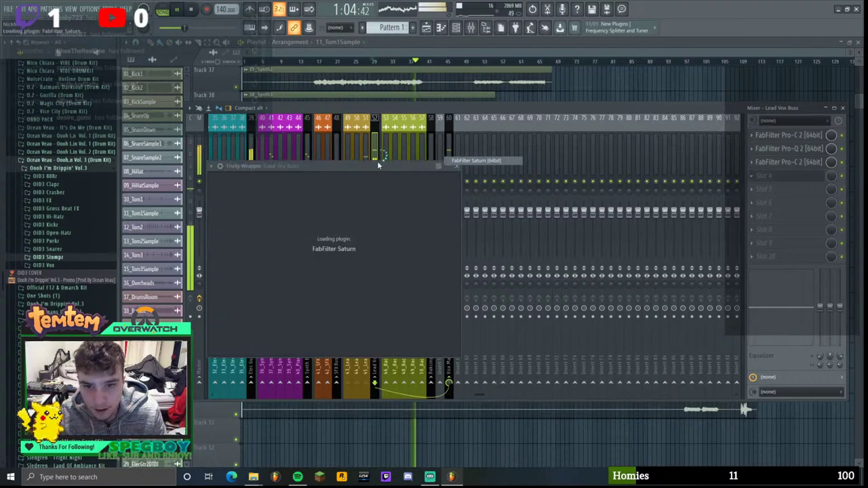
left_click_drag(376, 175, 402, 147)
left_click(337, 255)
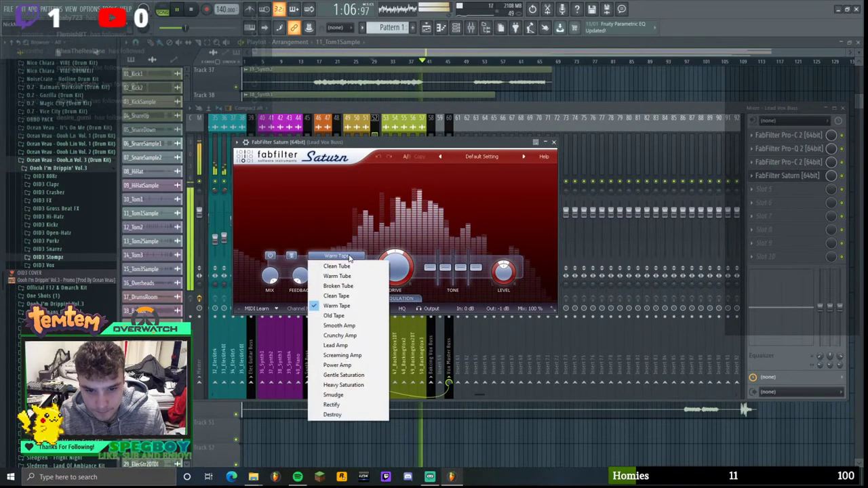
left_click(344, 375)
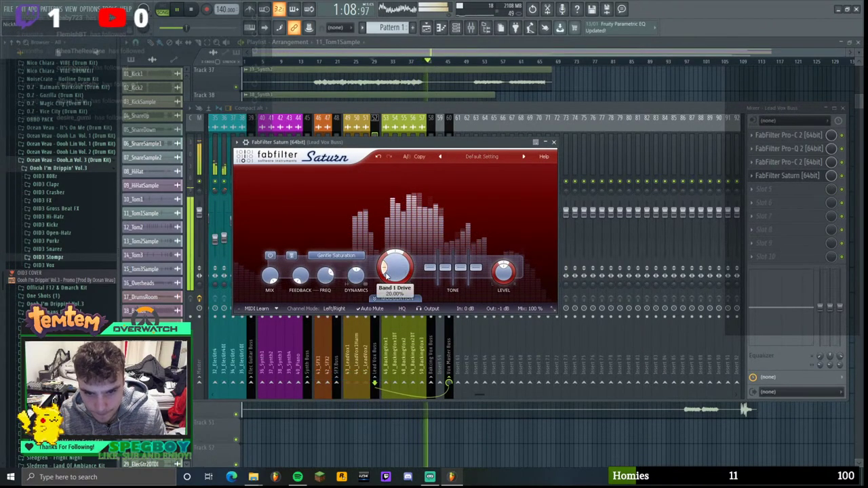
- Raise Saturn's Band 1 dynamics to about 0.59 and make small adjustments to its tone sliders while the mix plays
left_click_drag(353, 280, 353, 213)
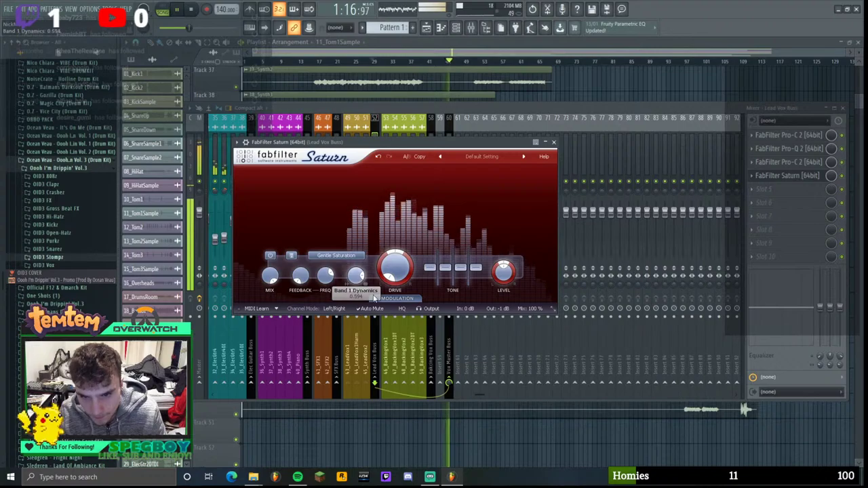
left_click_drag(474, 269, 429, 265)
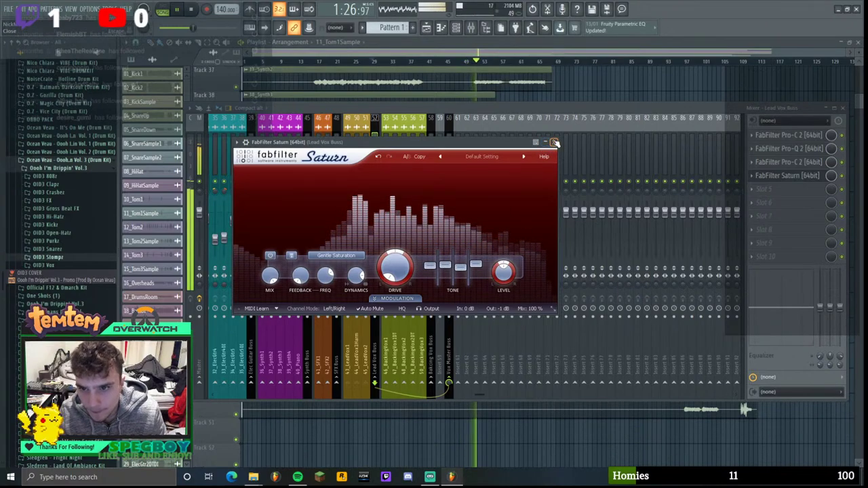
left_click_drag(429, 263, 449, 240)
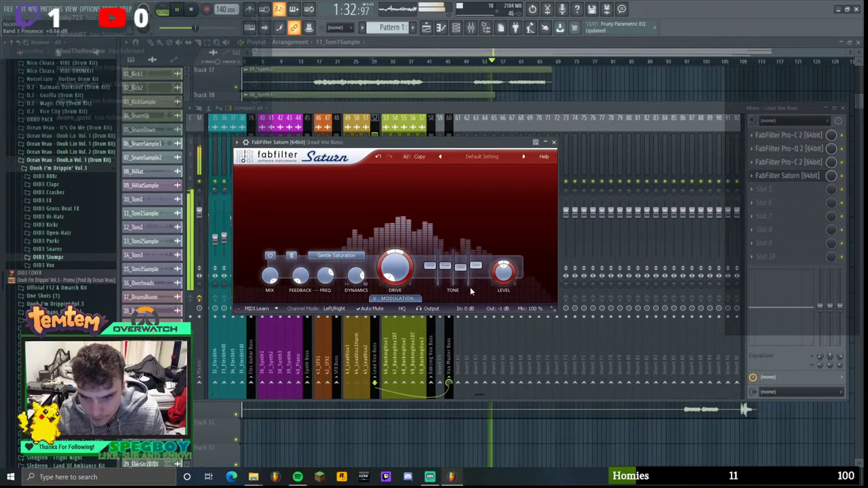
mouse_move(435, 266)
left_mouse_down()
mouse_move(436, 238)
mouse_move(437, 265)
left_mouse_up()
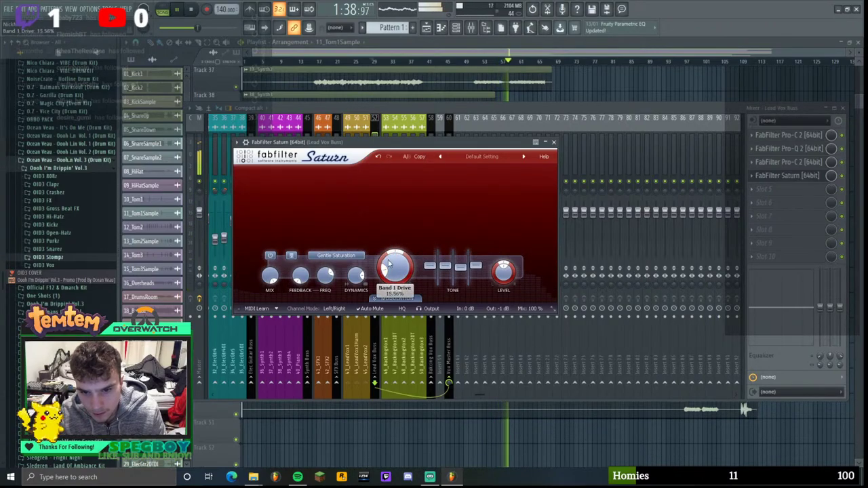
- Reopen Saturn on the Lead Vox Buss, lower its Band 1 drive to about 0%, and close the plugin
left_click(553, 143)
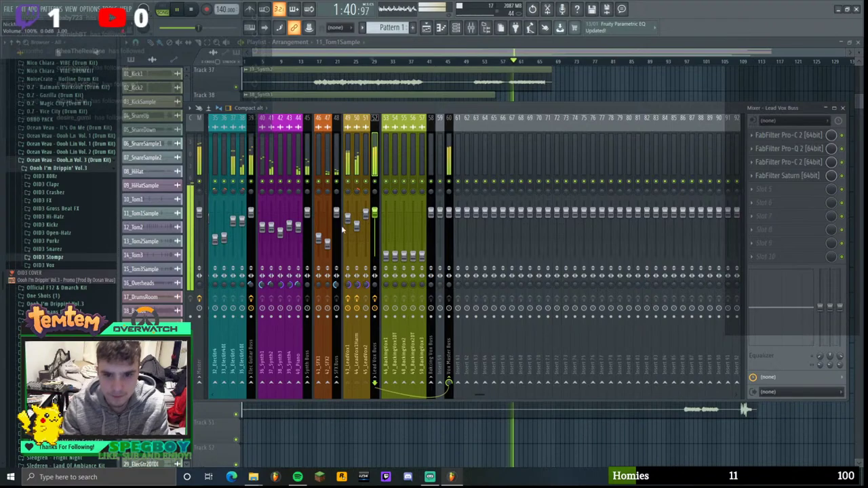
left_click(780, 176)
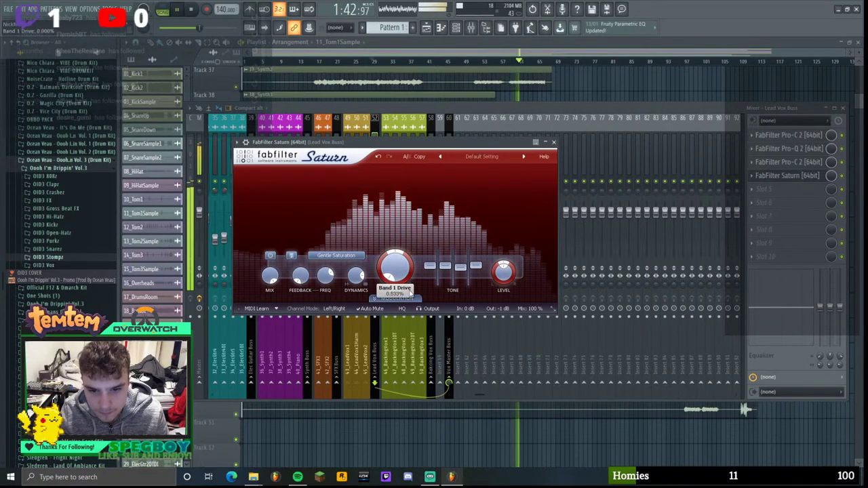
left_click(554, 143)
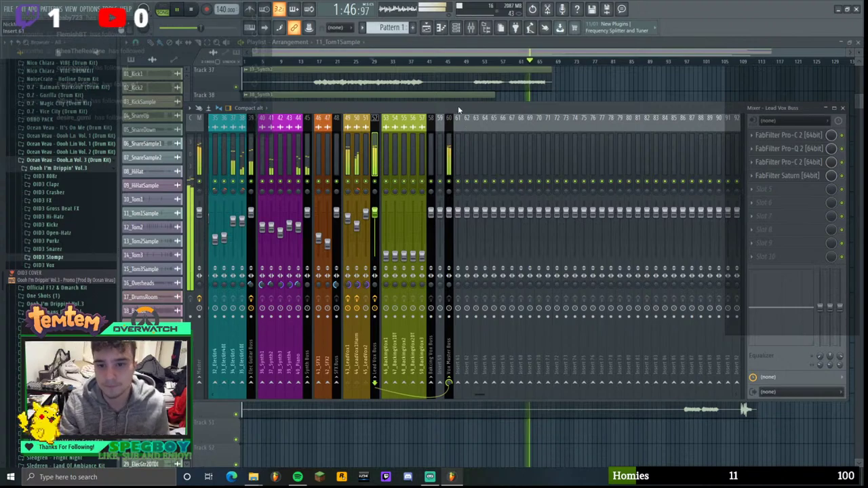
- Listen to the full mix with the processed lead vocal to about bar 67, stop playback and hide the mixer
left_click_drag(458, 106, 454, 109)
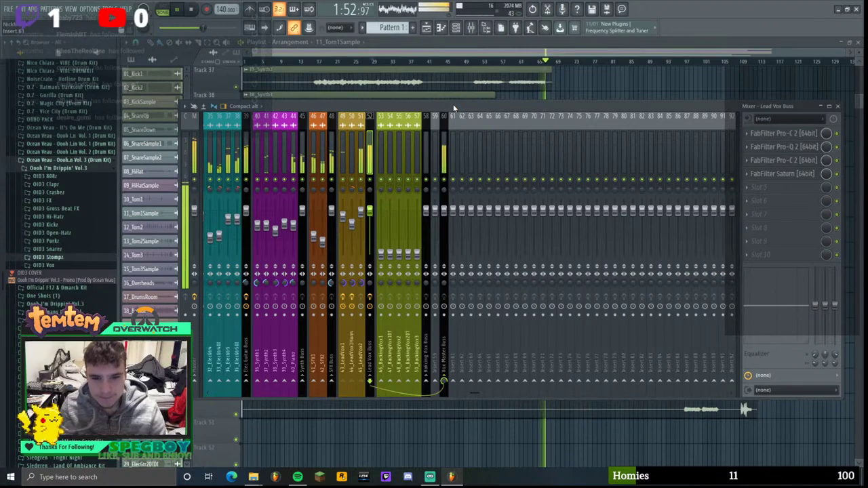
scroll(515, 94, "down", 2)
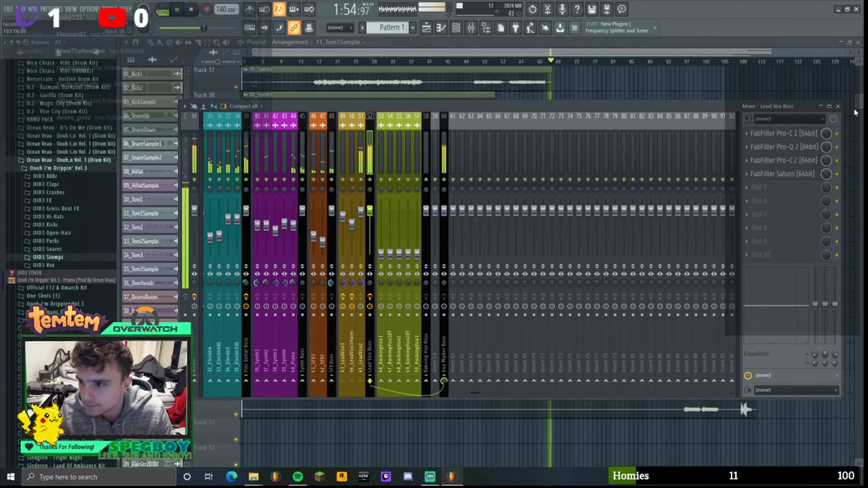
left_click(837, 107)
key("space")
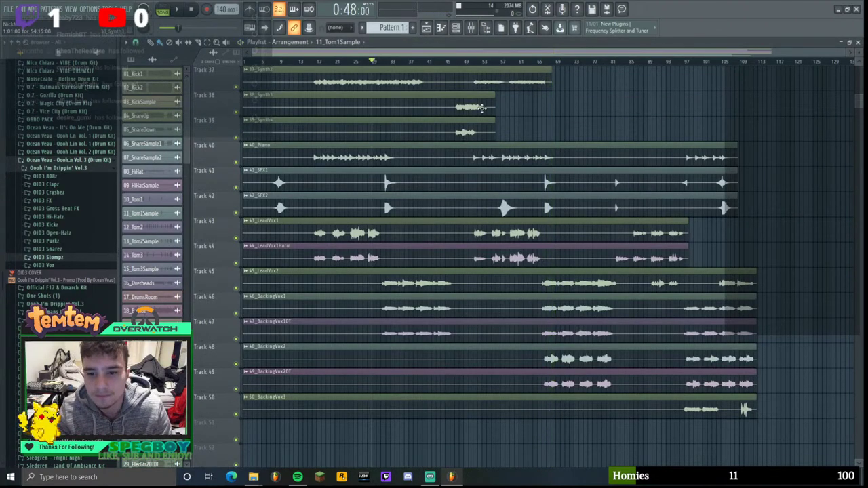
- Open Auto-Tune on 44_LeadVox1Harm, zoom its graph out, and start tracking the second harmony passage's pitch from about bar 50
left_click(471, 26)
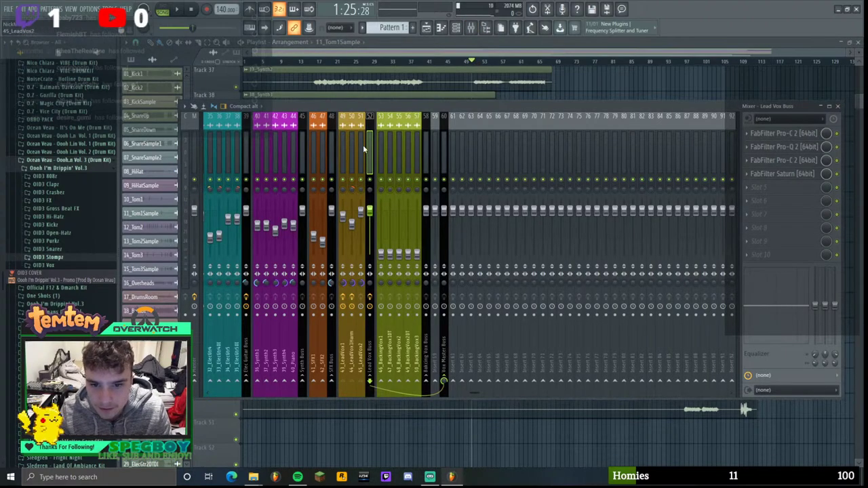
left_click(776, 134)
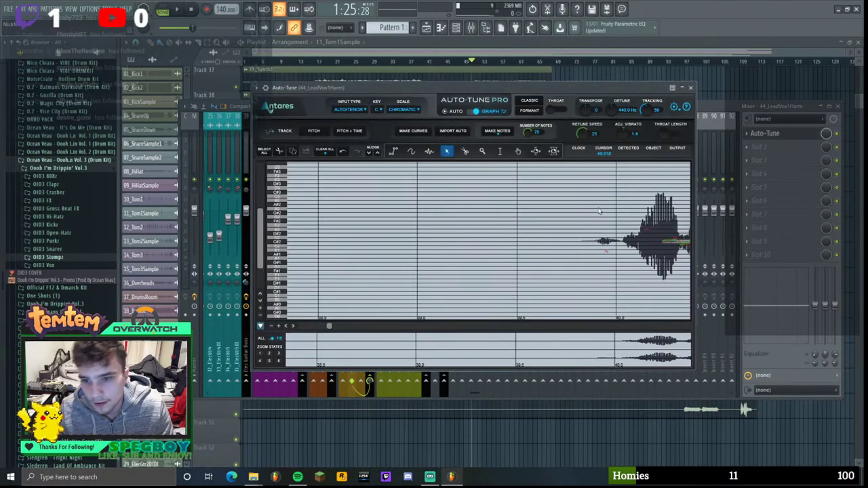
left_click(271, 327)
left_click(271, 326)
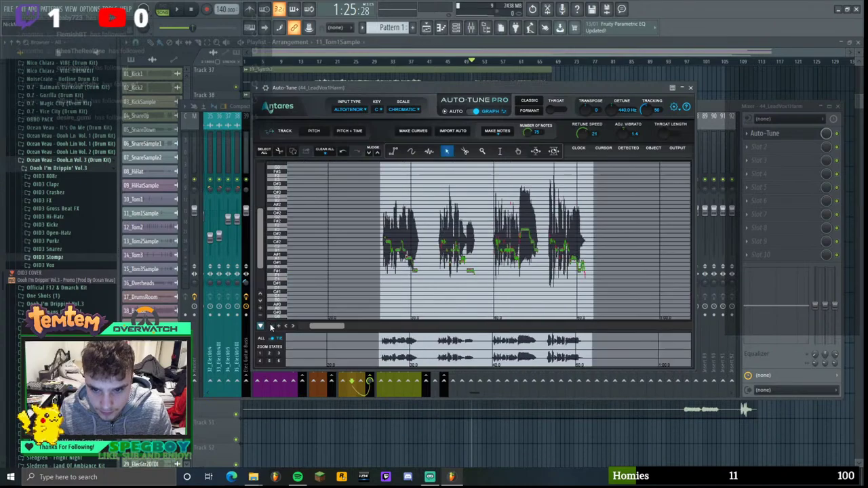
left_click(271, 326)
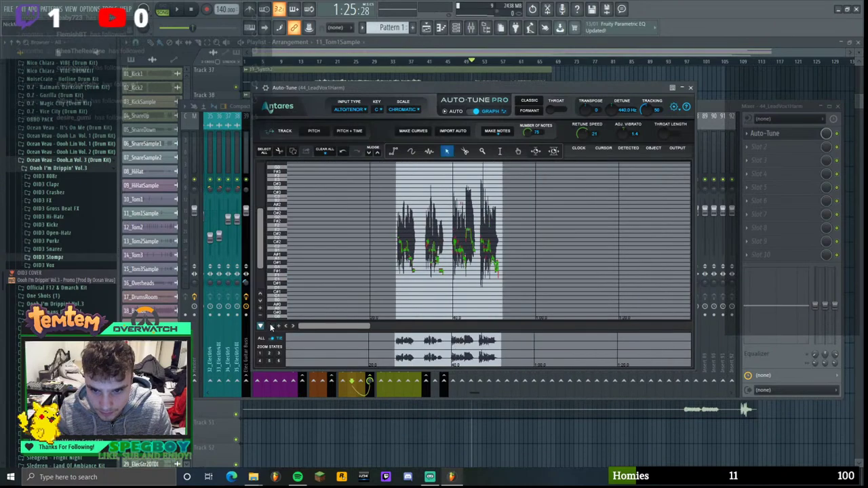
left_click(312, 131)
left_click(180, 10)
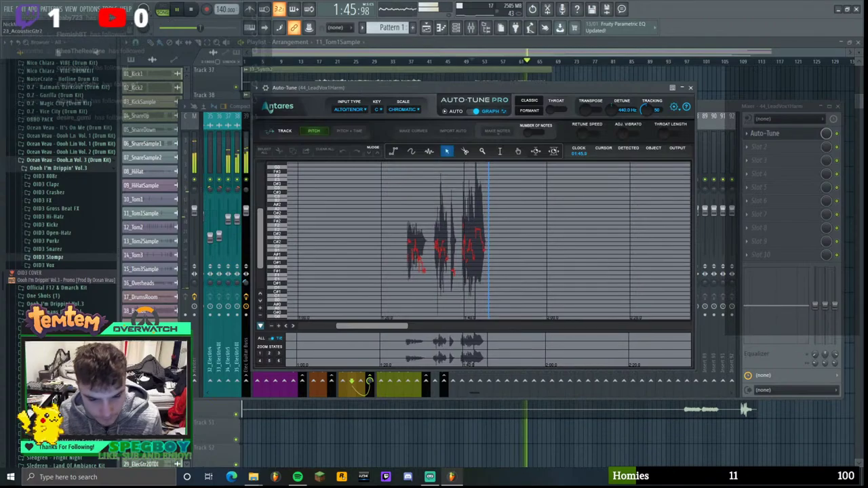
- Check the stream in Streamlabs OBS, return to FL Studio and stop playback once the second harmony passage is tracked
left_click(430, 477)
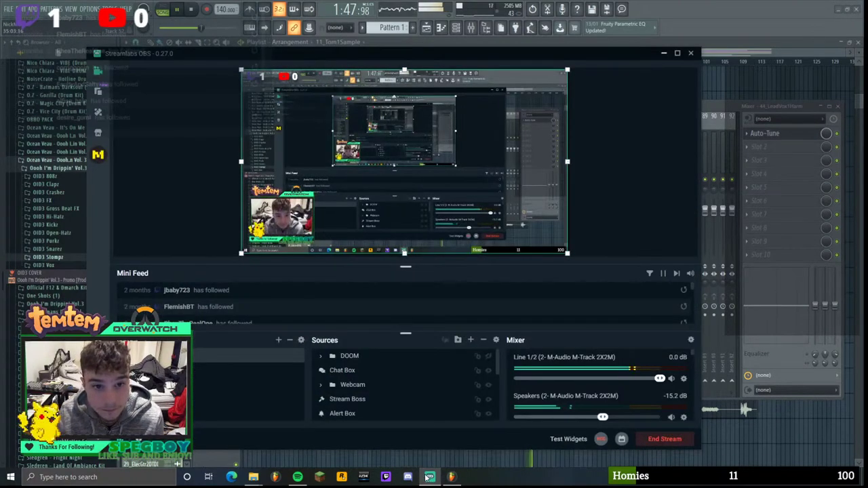
left_click(429, 477)
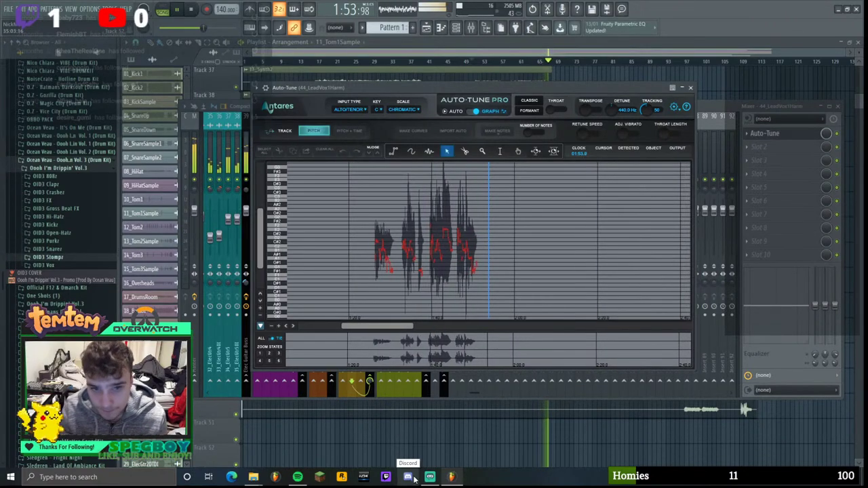
key("space")
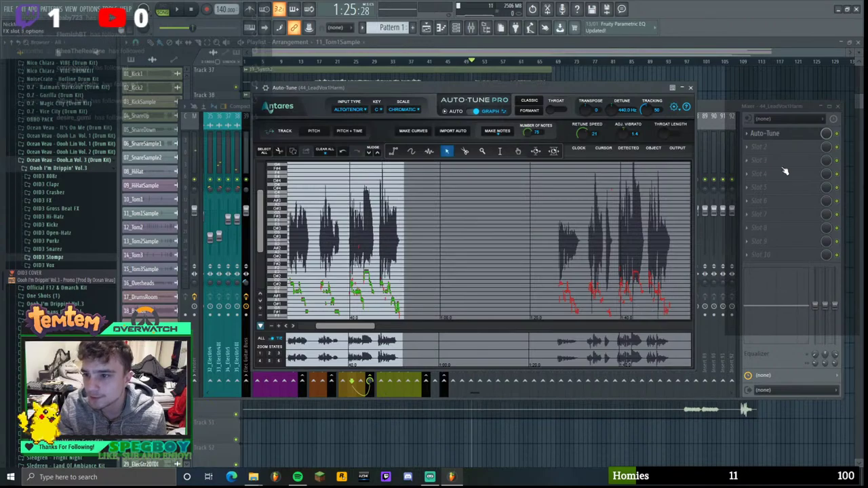
- Select the whole second harmony passage and create correction notes for it, with retune speed 17 and vibrato adjustment 1.4
left_click_drag(551, 95, 562, 91)
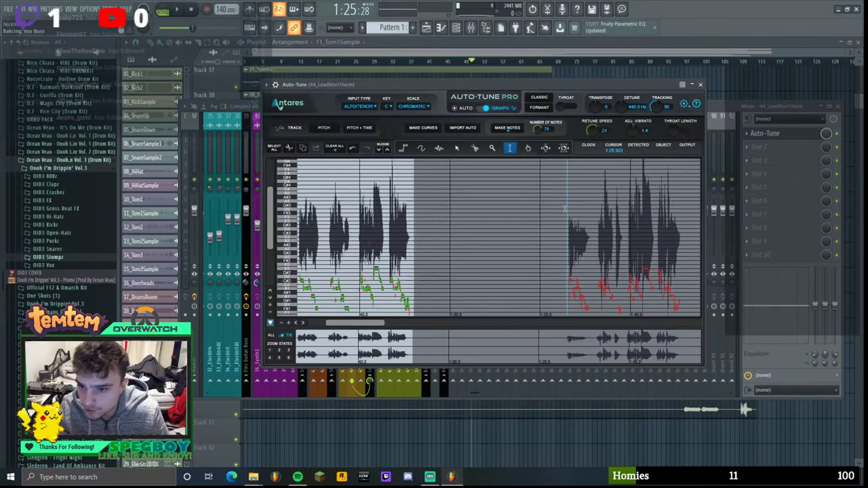
left_click_drag(563, 209, 698, 214)
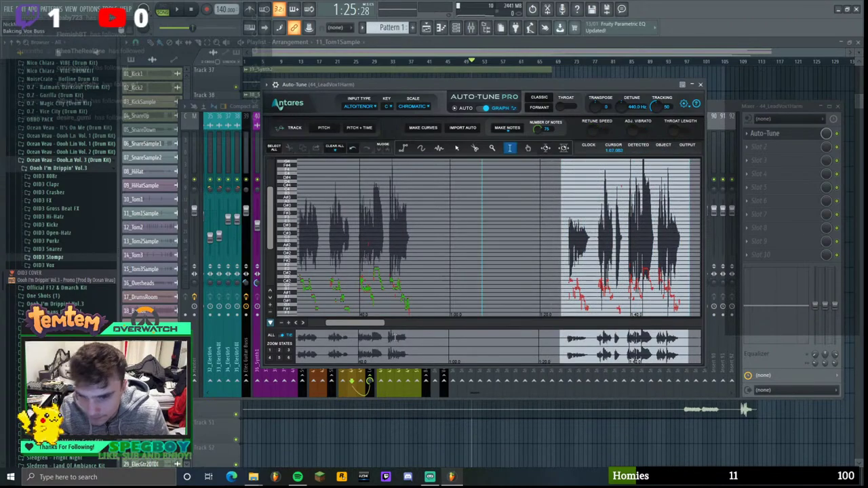
left_click_drag(348, 327, 365, 327)
scroll(506, 241, "up", 5)
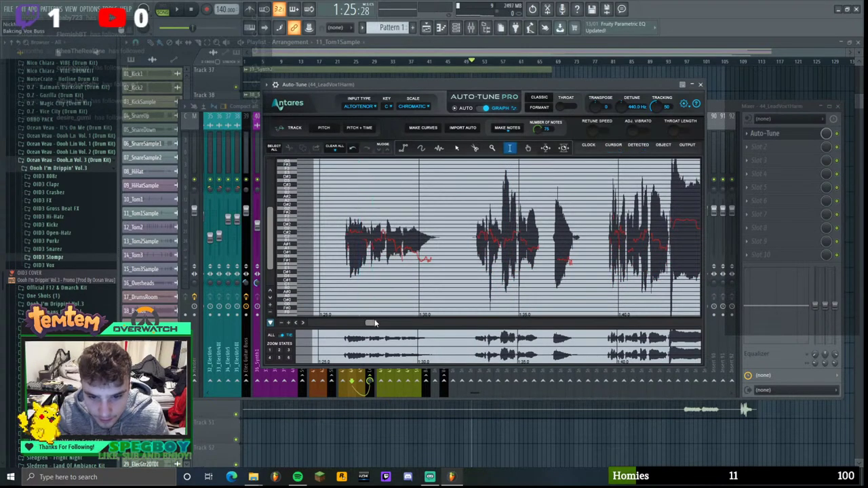
left_click_drag(374, 322, 378, 324)
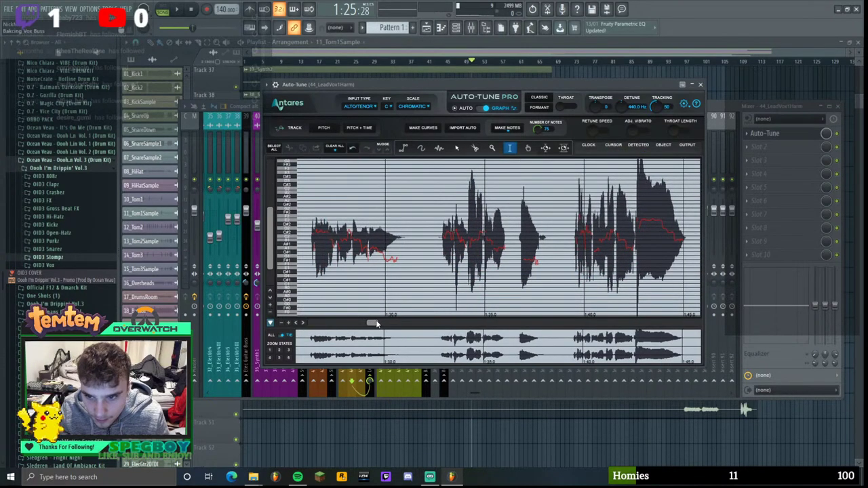
left_click(432, 128)
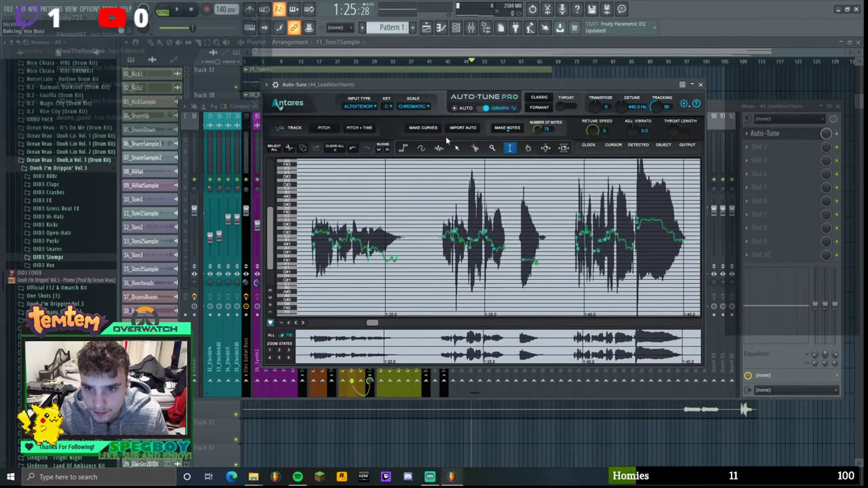
left_click(507, 129)
left_click(505, 116)
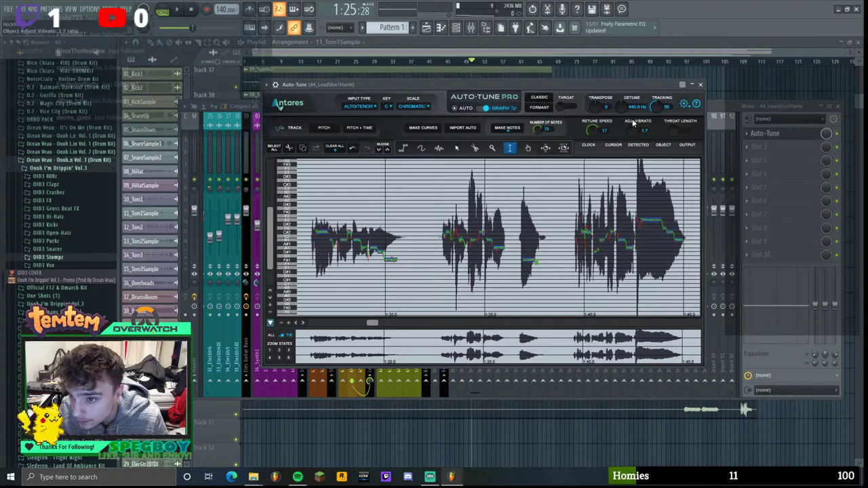
scroll(632, 119, "down", 5)
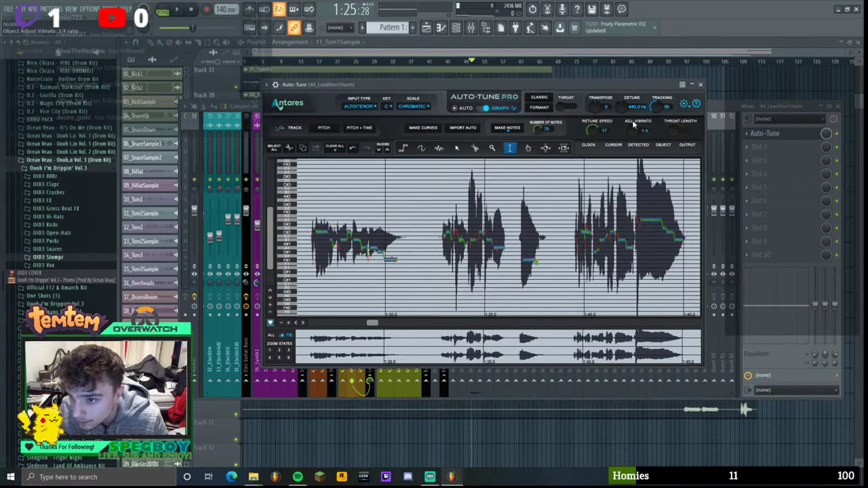
- Play the second harmony passage from about bar 50, following its corrected notes in the Auto-Tune graph
left_click(183, 10)
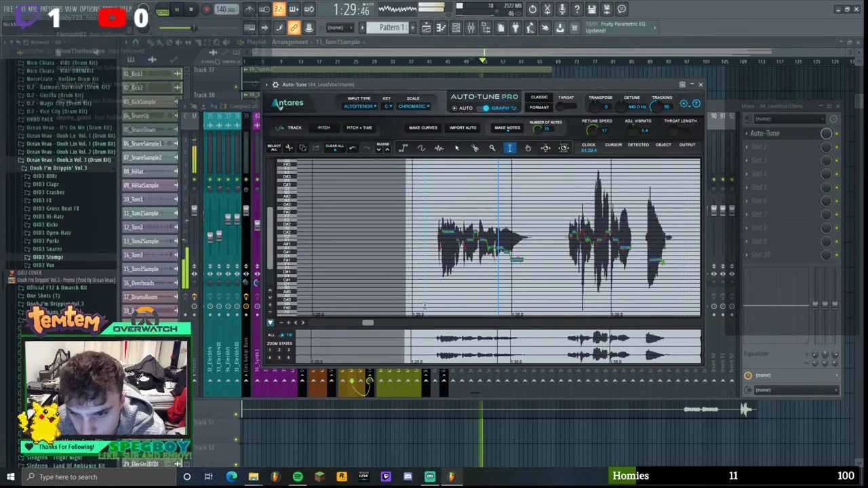
left_click(756, 112)
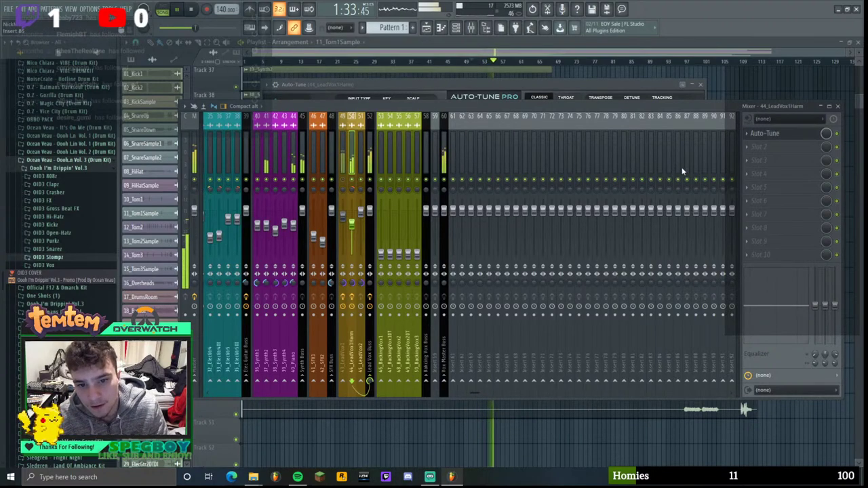
left_click(796, 141)
left_click(787, 142)
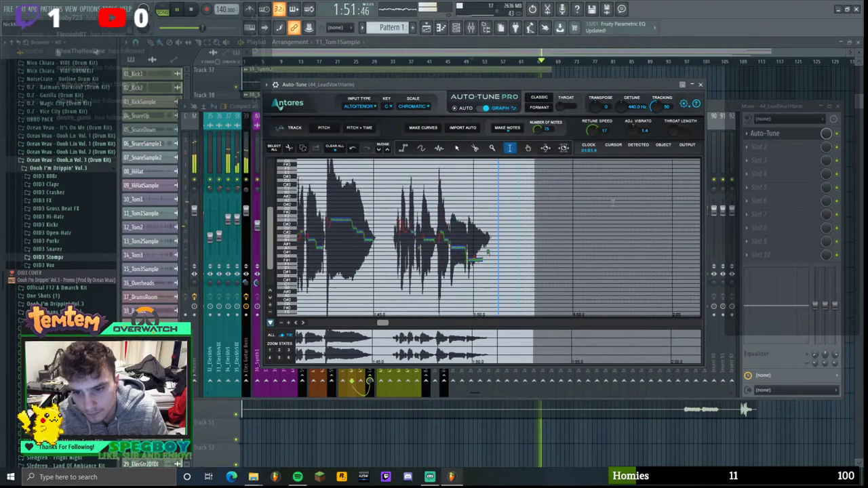
- Close Auto-Tune, raise the 44_LeadVox1Harm fader slightly within the full mix, and stop playback with the mixer hidden
left_click(701, 85)
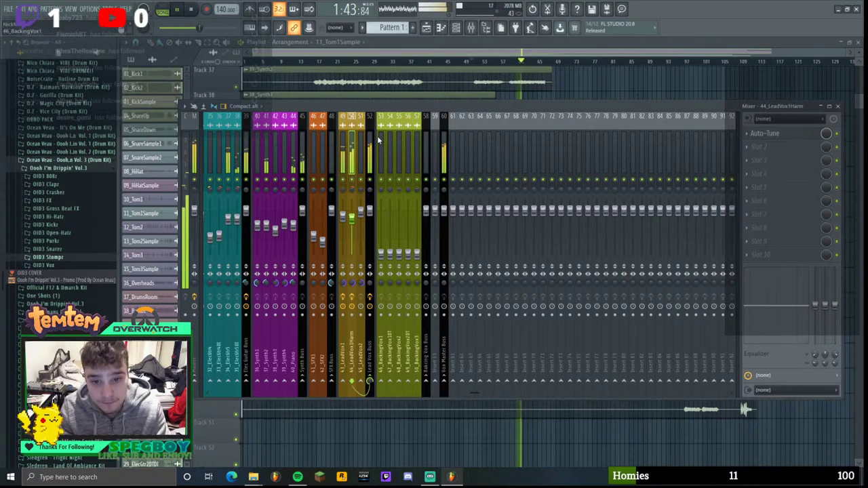
left_click(382, 252)
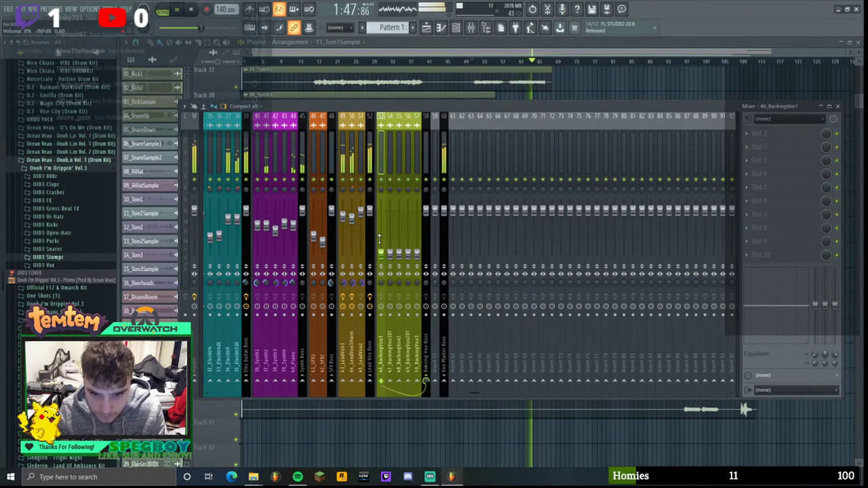
left_click(838, 106)
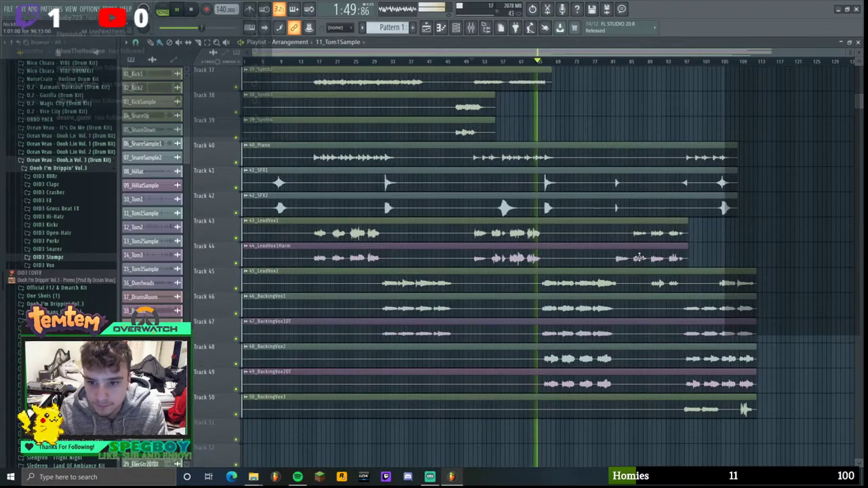
key("space")
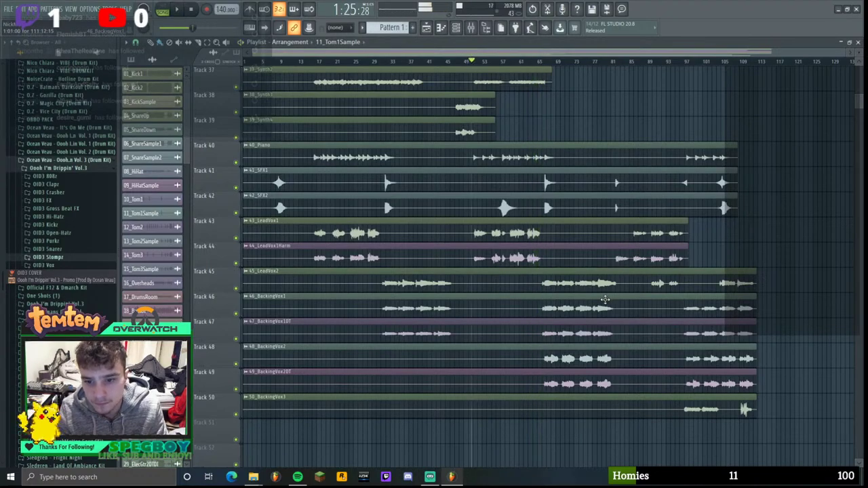
- Open the Auto-Tune on 44_LeadVox1Harm and start pitch tracking the third harmony passage from about bar 81
left_click(460, 30)
left_click(460, 30)
left_click(472, 29)
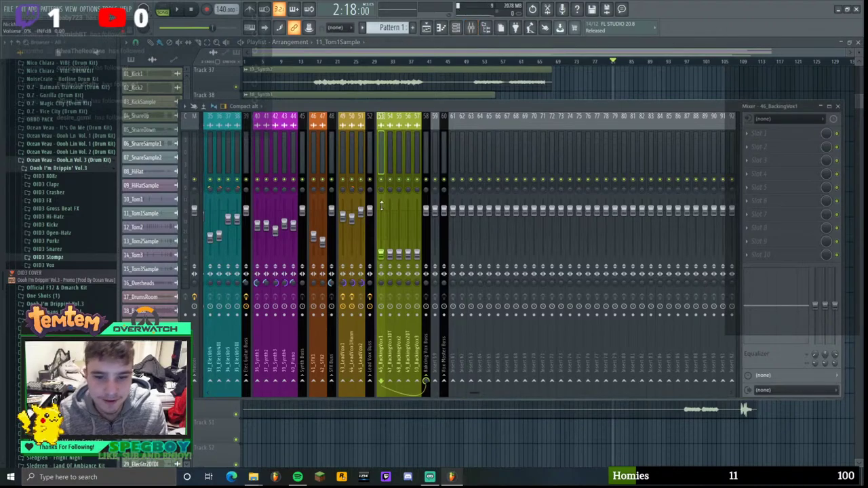
left_click(351, 145)
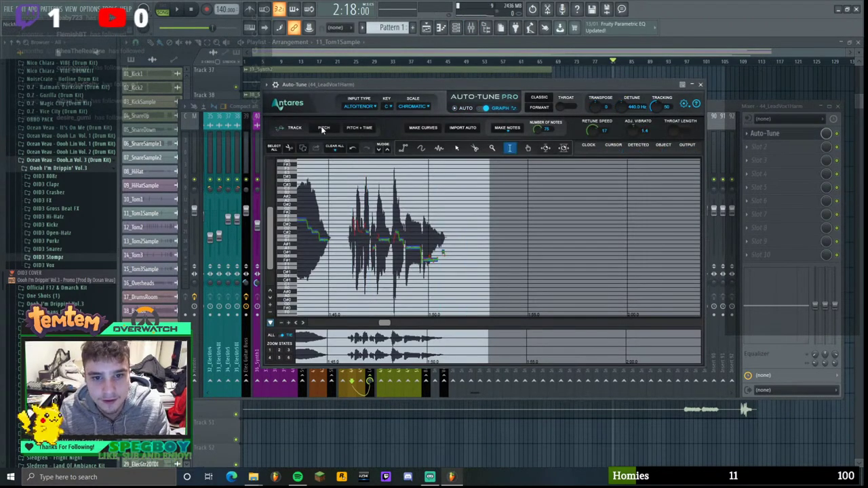
left_click(323, 129)
left_click(182, 9)
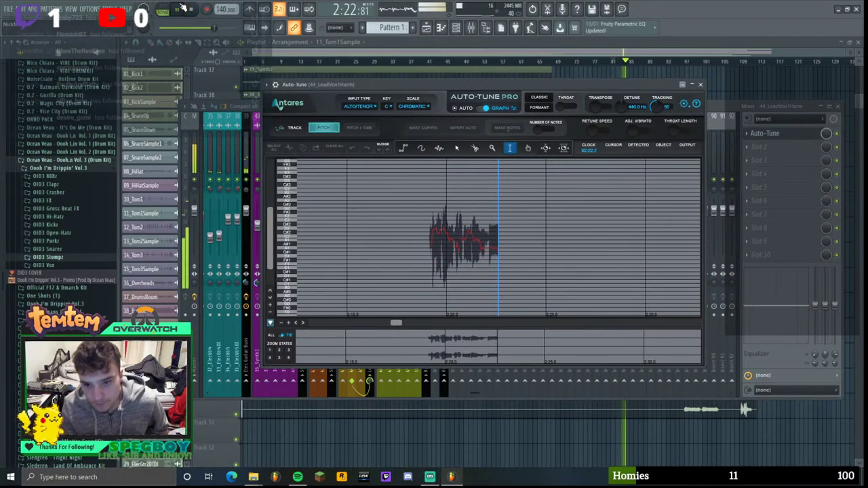
- Solo the 44_LeadVox1Harm channel, rearrange the mixer and Auto-Tune windows, and stop playback once the third harmony passage is tracked
left_click(755, 109)
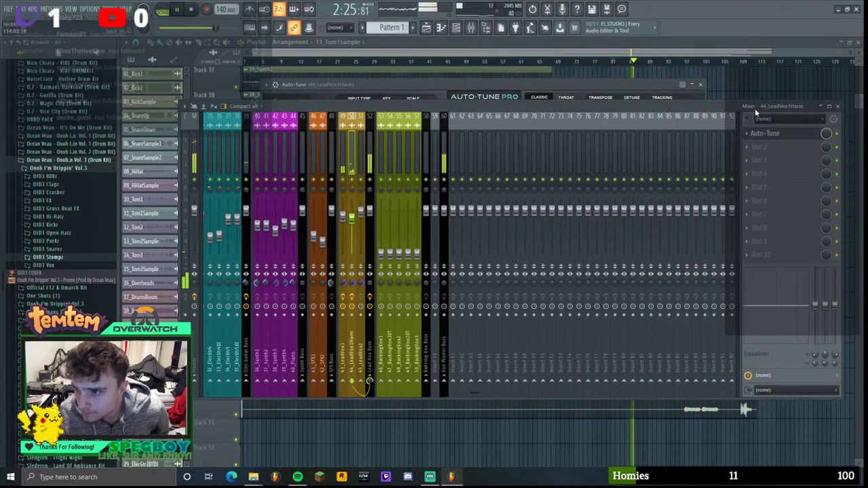
left_click(828, 107)
left_click_drag(594, 86, 474, 71)
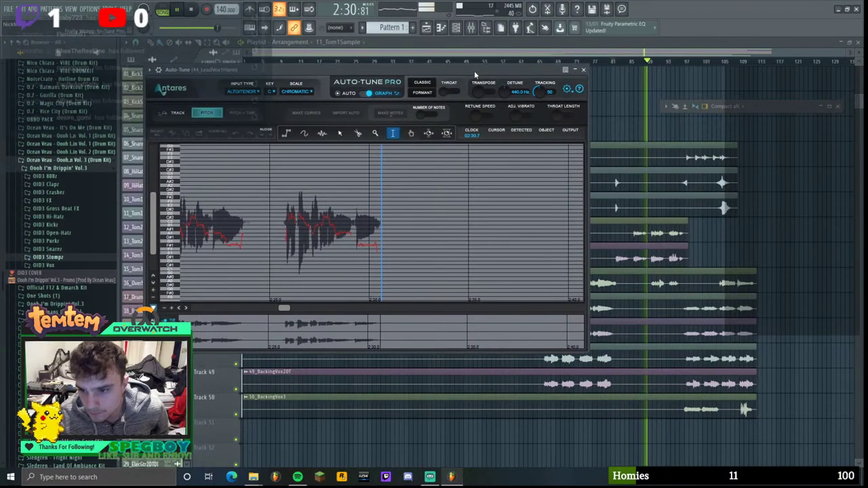
left_click(473, 29)
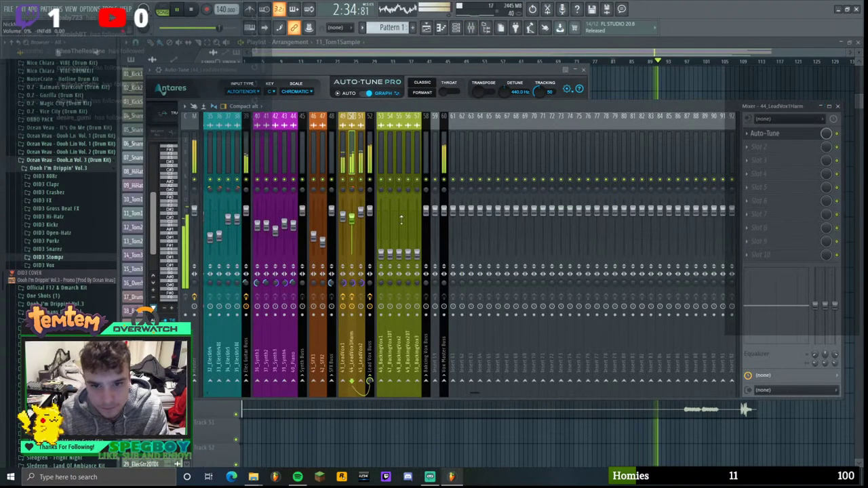
right_click(352, 179)
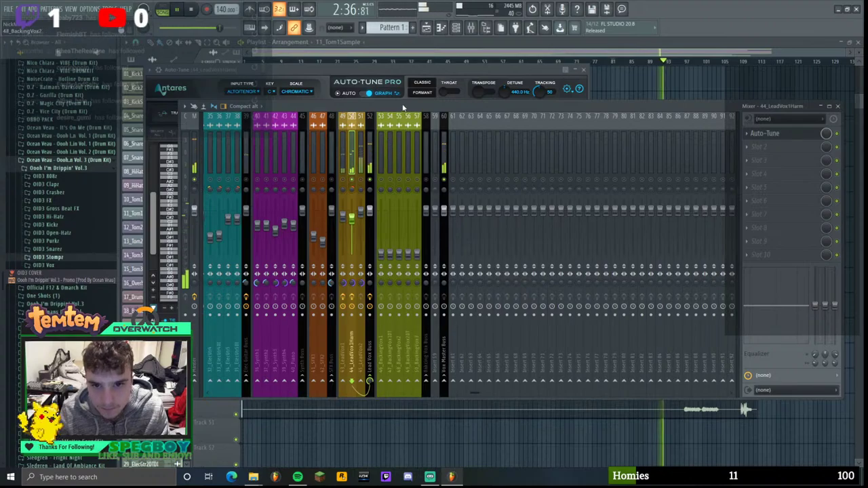
left_click_drag(402, 107, 378, 183)
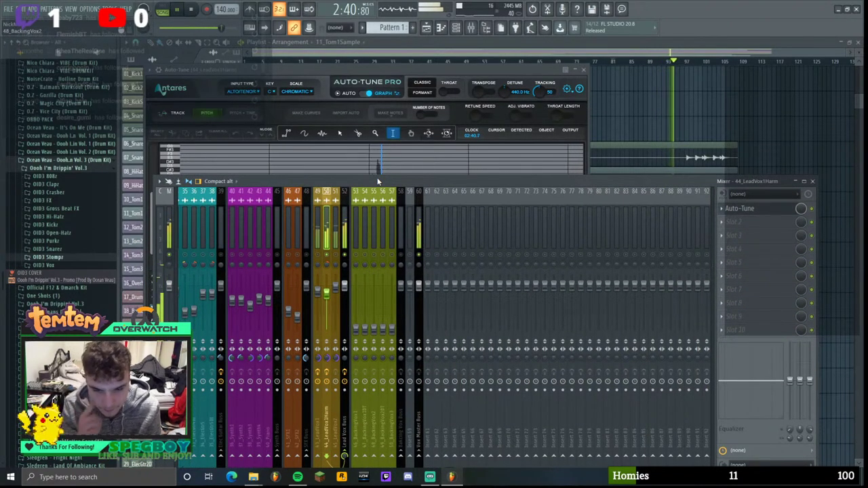
left_click_drag(378, 181, 402, 138)
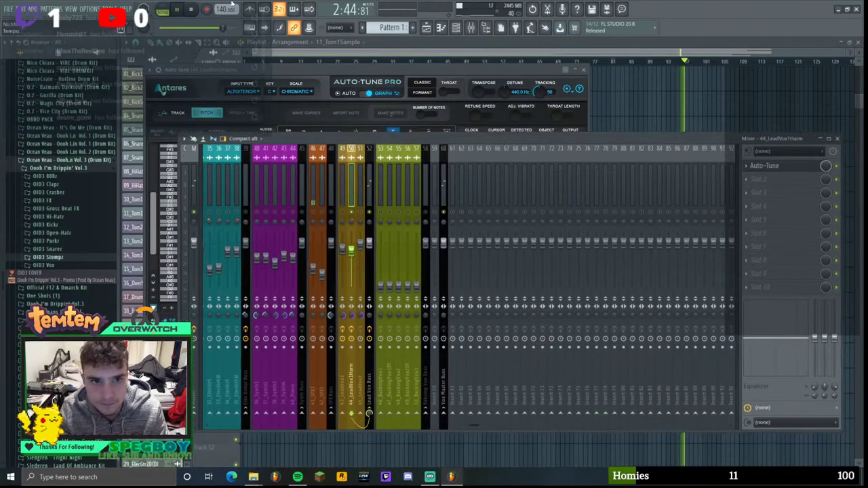
left_click(190, 11)
- Select the whole third harmony passage and create correction notes for it, with retune speed 20 and vibrato adjustment 1.4
left_click_drag(356, 65, 376, 61)
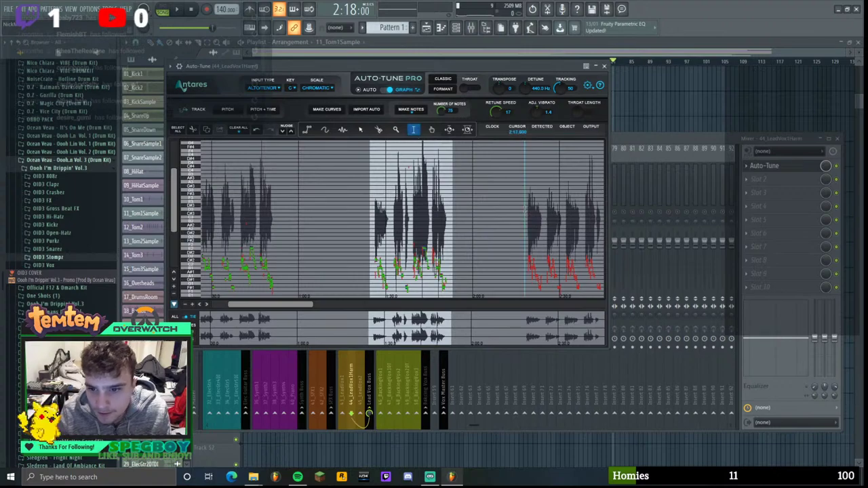
left_click_drag(525, 209, 555, 211)
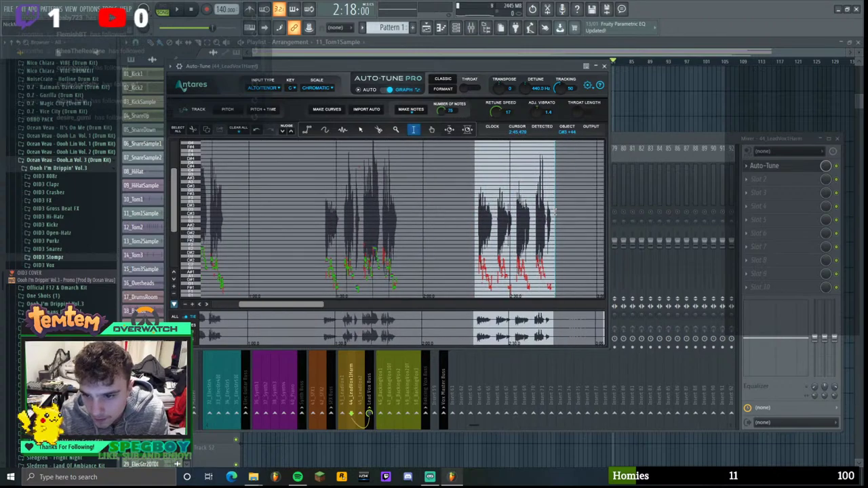
scroll(549, 214, "down", 3)
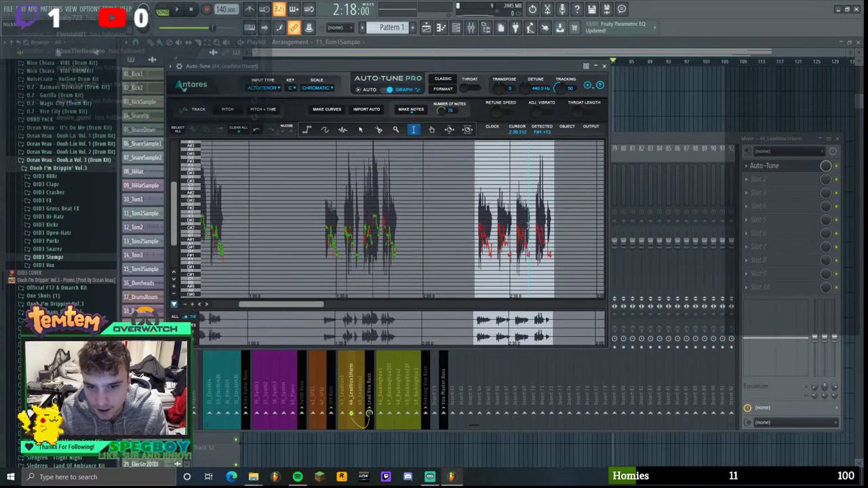
left_click(193, 304)
left_click(193, 304)
left_click(193, 305)
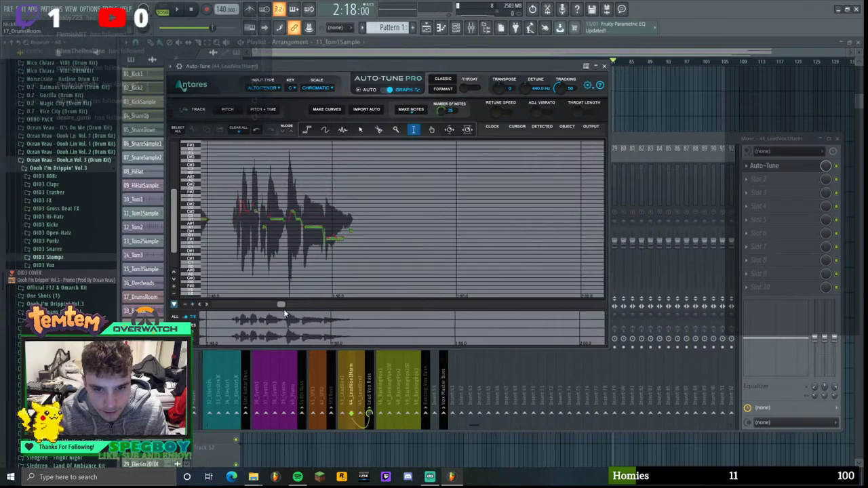
left_click_drag(283, 306, 303, 309)
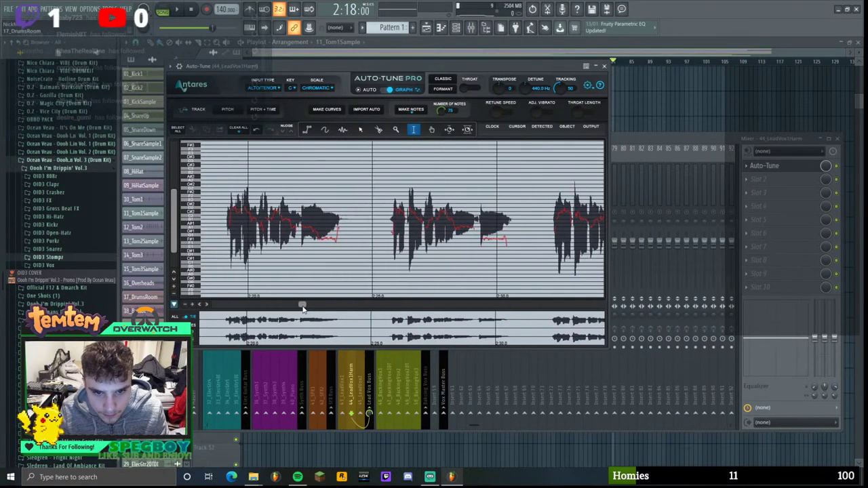
left_click(326, 110)
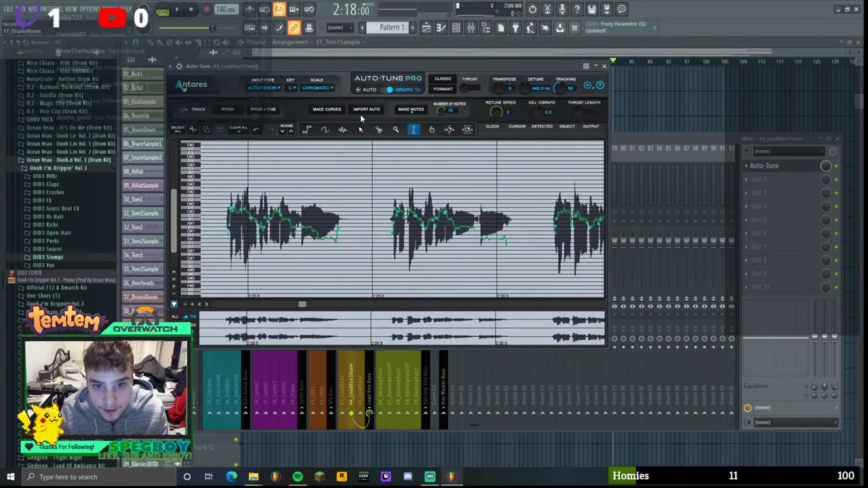
left_click(401, 114)
left_click(415, 93)
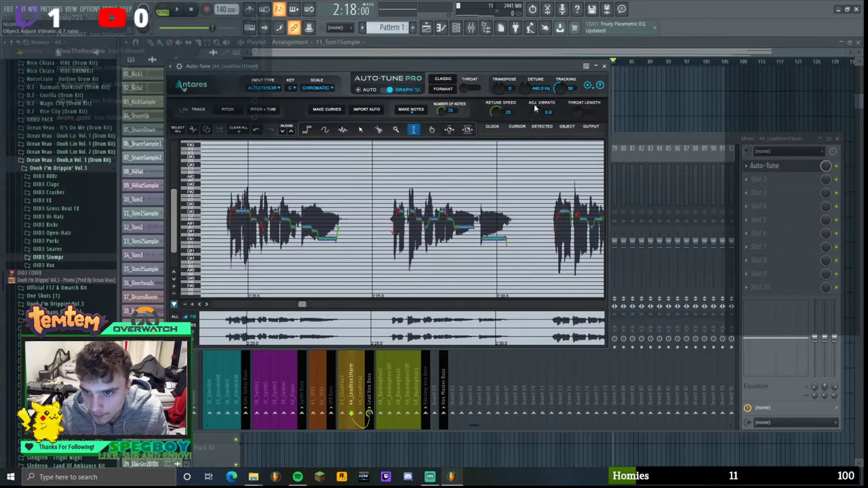
left_click(202, 306)
- Audition the corrected third harmony passage, lower the short stray note near 2:44 to its neighbours' pitch, and stop playback
left_click(180, 11)
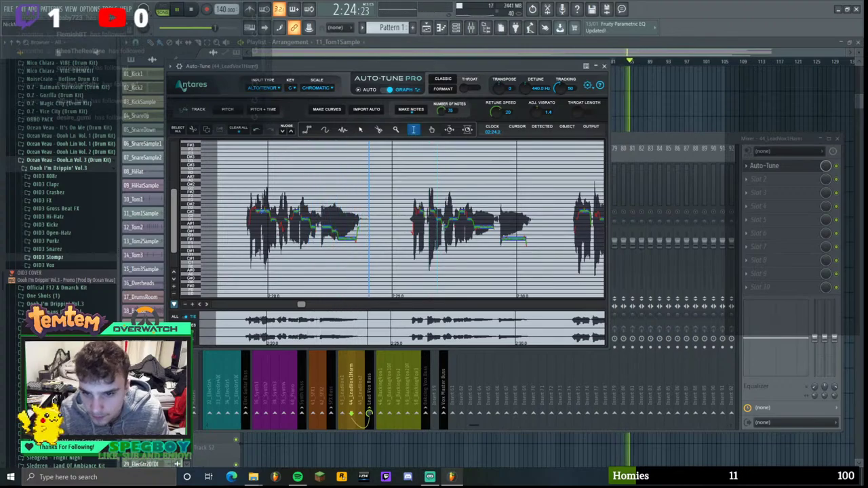
left_click(192, 305)
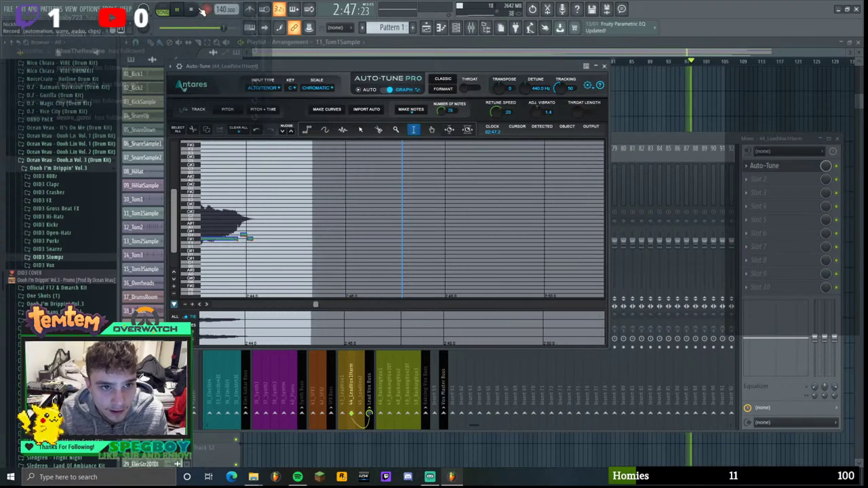
left_click(191, 10)
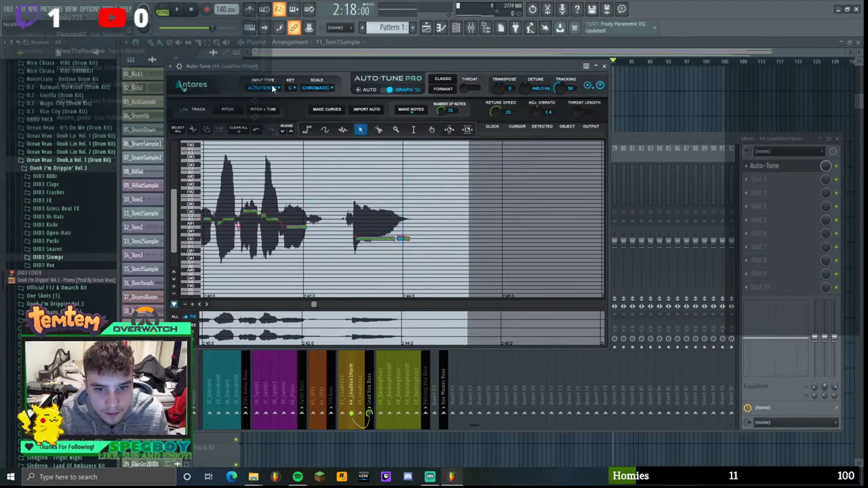
left_click(181, 11)
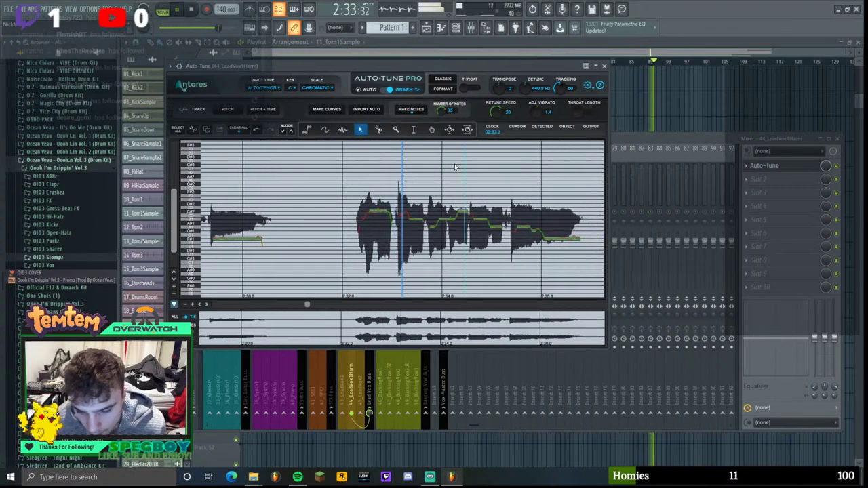
left_click(619, 146)
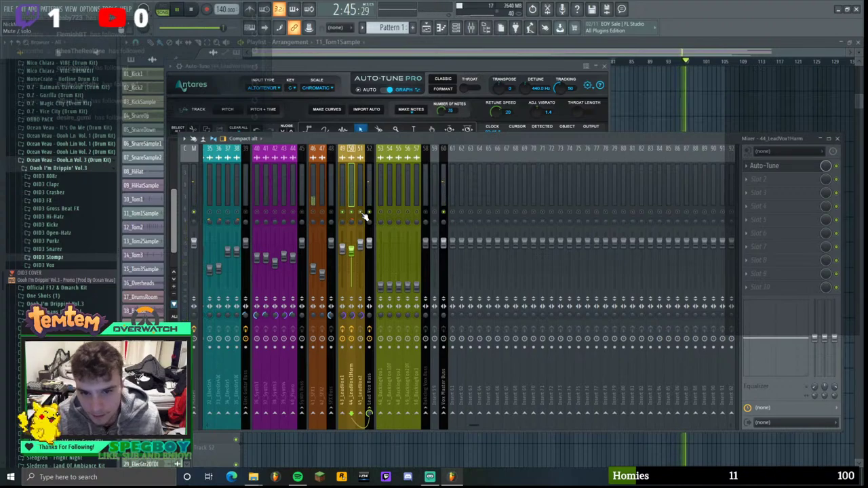
key("space")
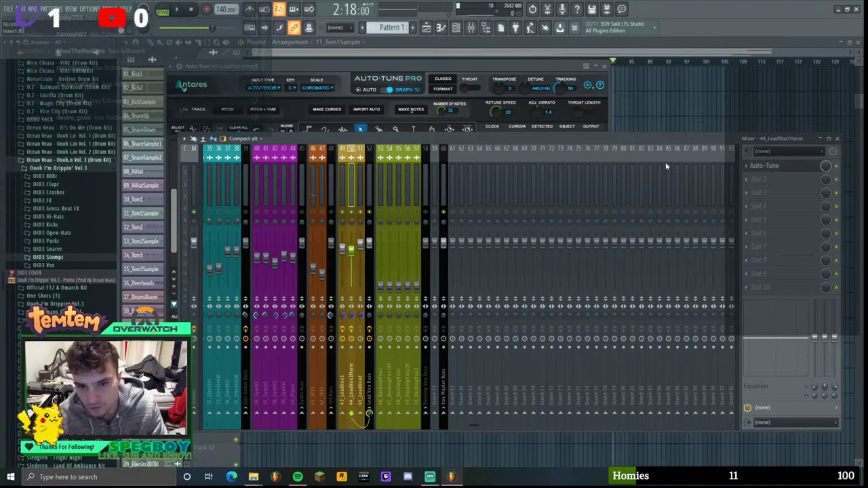
- Insert Auto-Tune on the 45_LeadVox2 channel, close the harmony track's Auto-Tune window, and enable Use Low Latency on the new instance
left_click(358, 169)
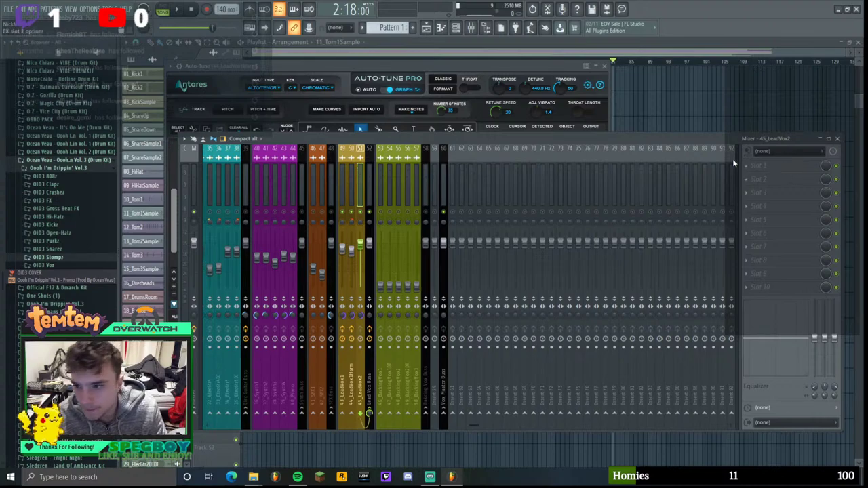
left_click(754, 171)
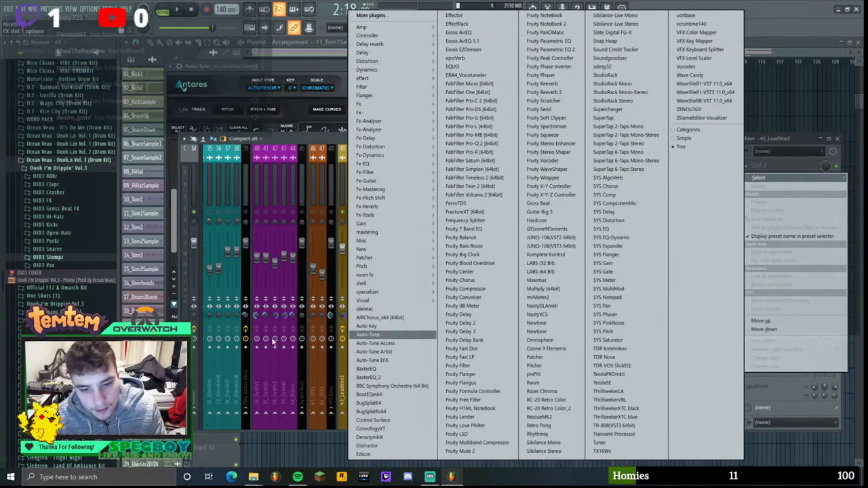
left_click(383, 336)
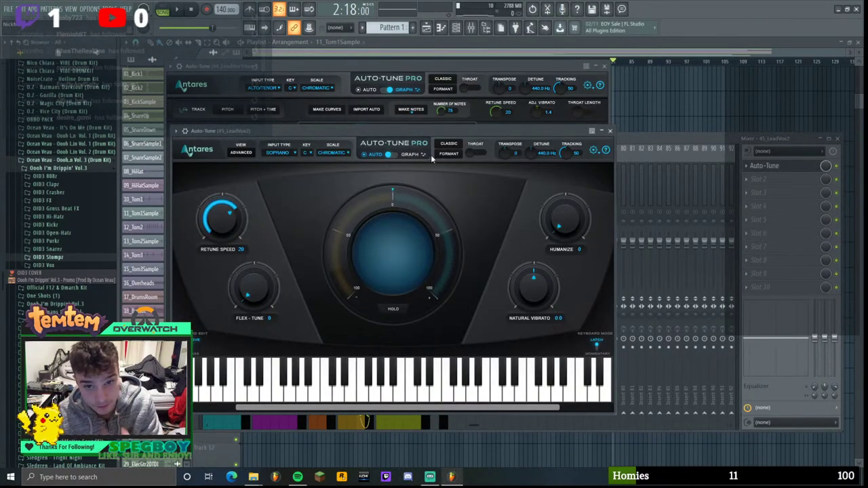
left_click(605, 68)
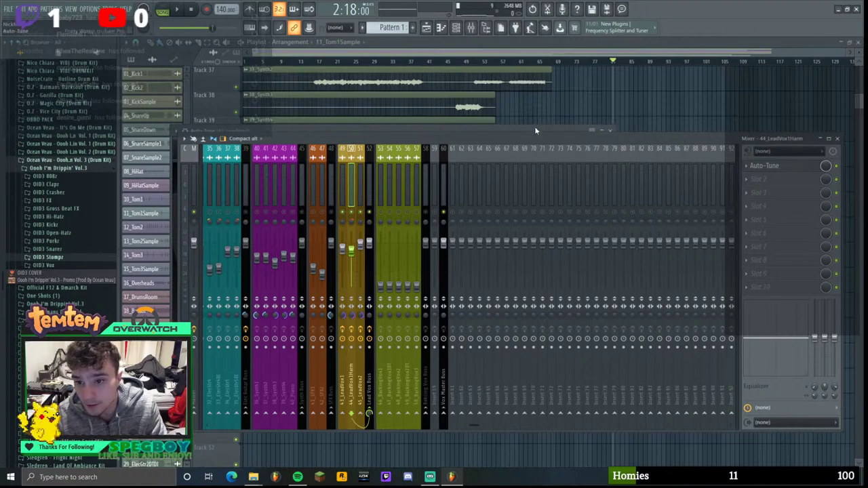
left_click(595, 150)
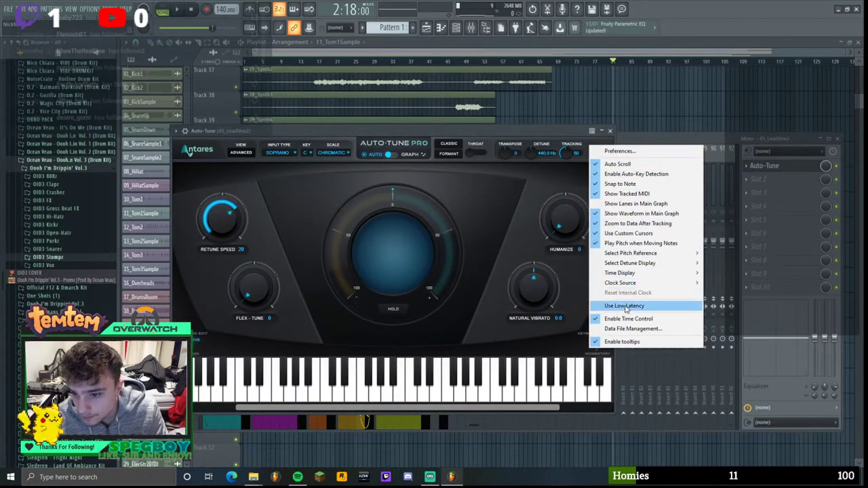
left_click(625, 305)
- Set the 45_LeadVox2 Auto-Tune's input type to Alto/Tenor and switch it to Graph mode
left_click(346, 59)
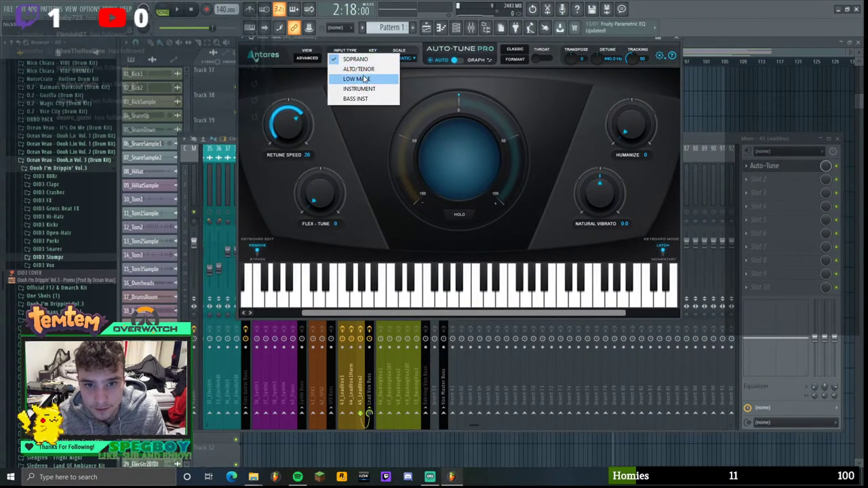
left_click(358, 74)
left_click_drag(423, 40, 414, 111)
left_click(444, 133)
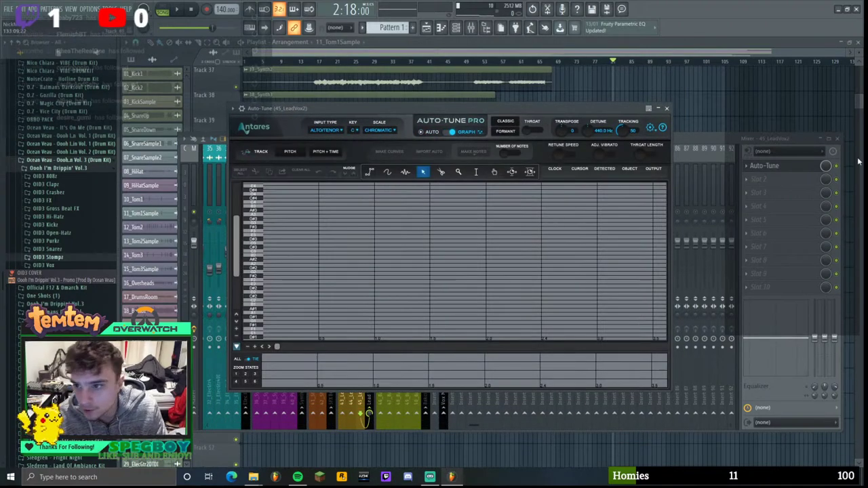
- Close the mixer, place the playhead at bar 31 where 45_LeadVox2 starts, and arm pitch tracking in its Auto-Tune
left_click(838, 140)
left_click_drag(434, 108, 473, 400)
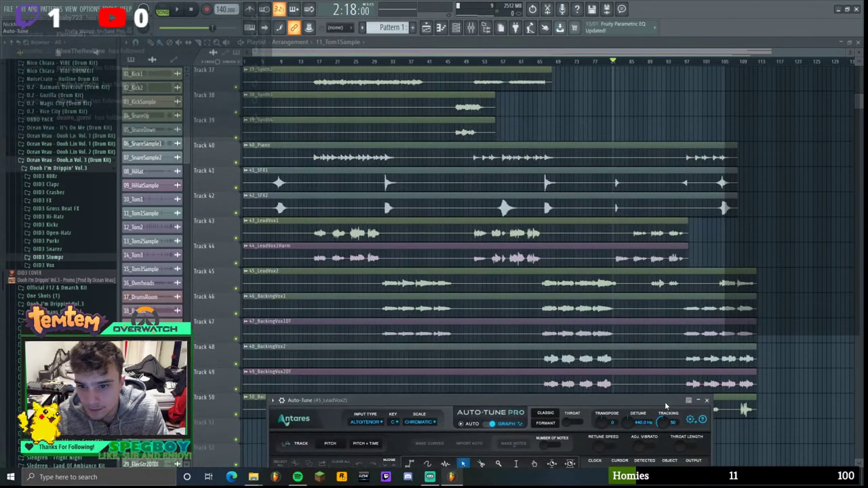
scroll(468, 258, "down", 1)
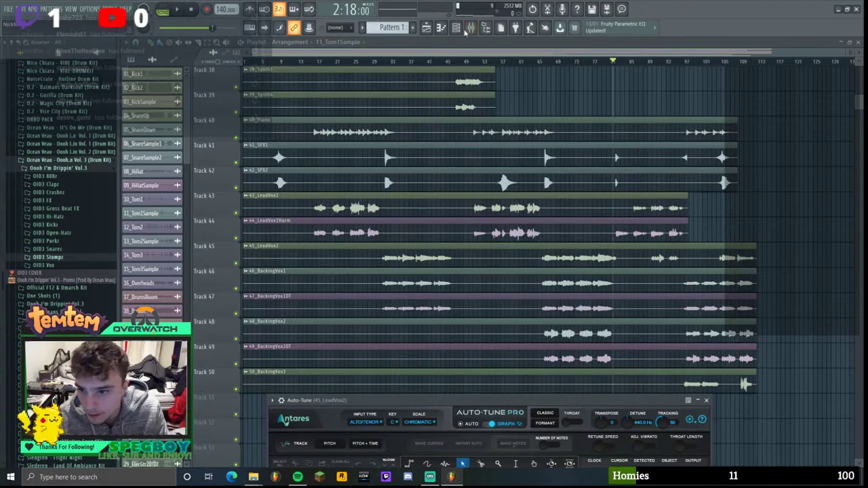
left_click(385, 63)
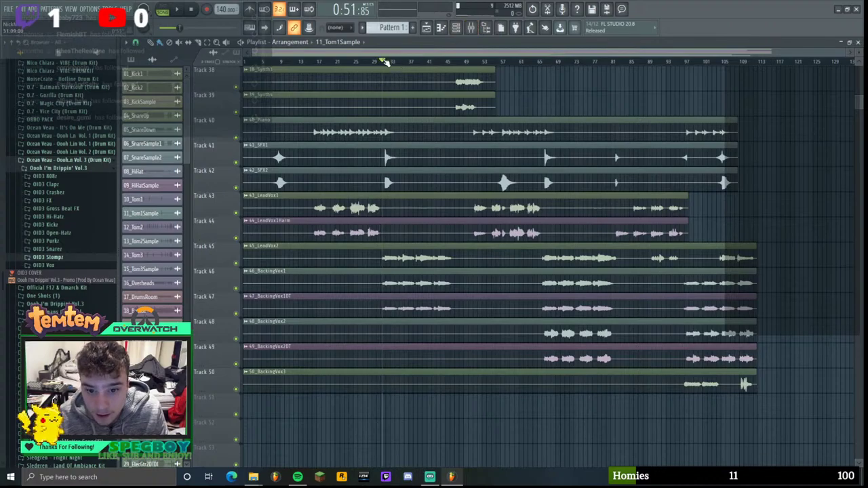
left_click(382, 61)
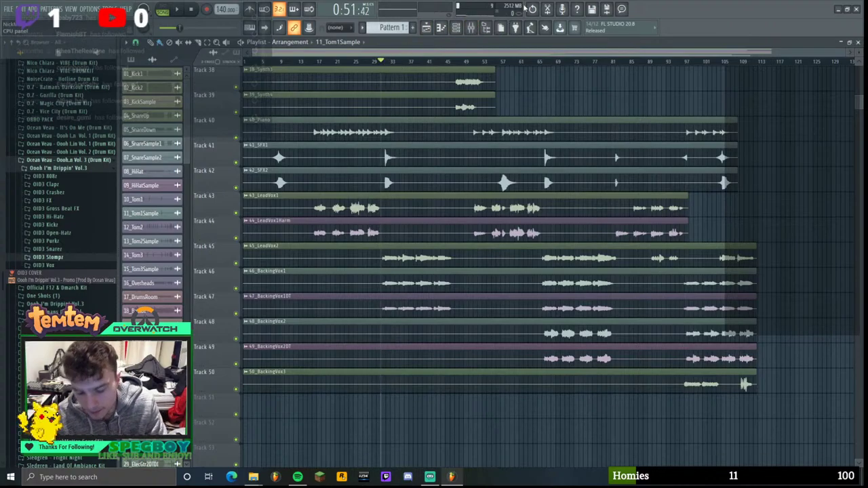
key("Tab")
left_click_drag(483, 398, 446, 97)
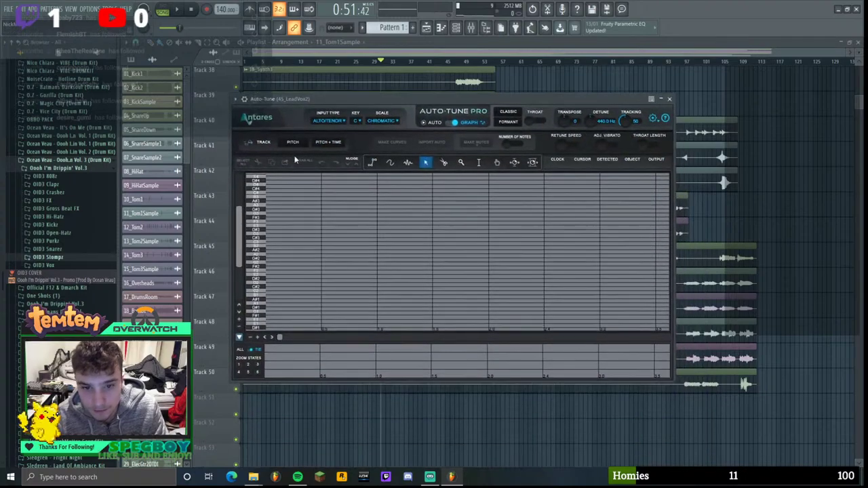
key("space")
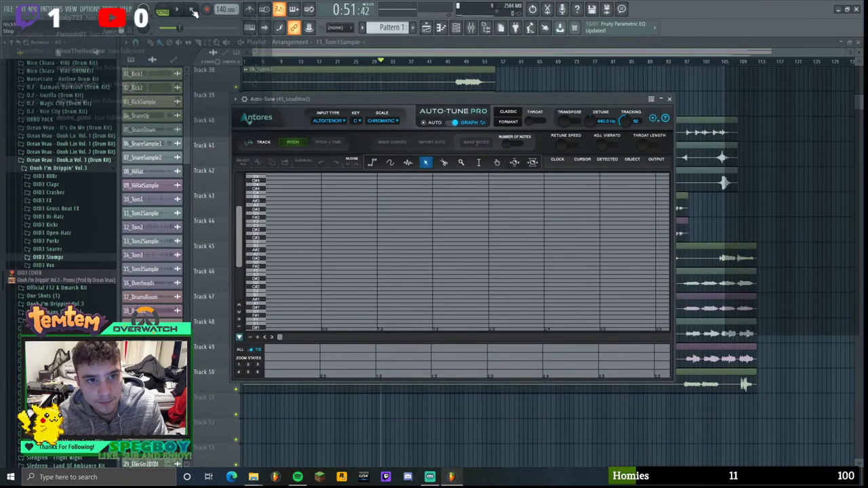
- Track the pitch of the 45_LeadVox2 passage through its end near 1:19 and stop playback
left_click_drag(393, 97, 392, 138)
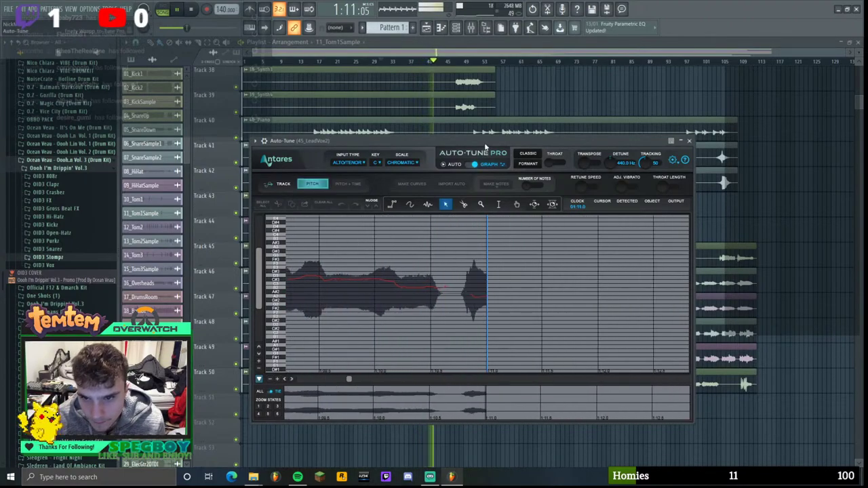
left_click_drag(485, 142, 475, 119)
left_click(661, 140)
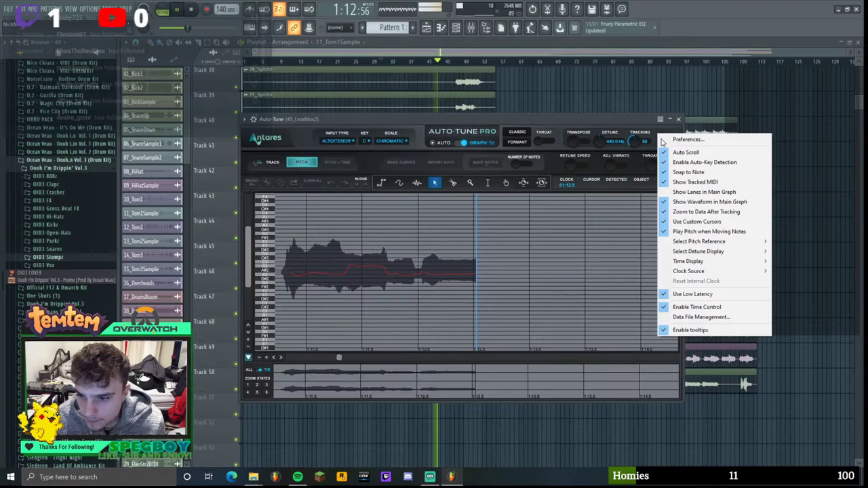
left_click(623, 120)
left_click_drag(623, 120, 600, 112)
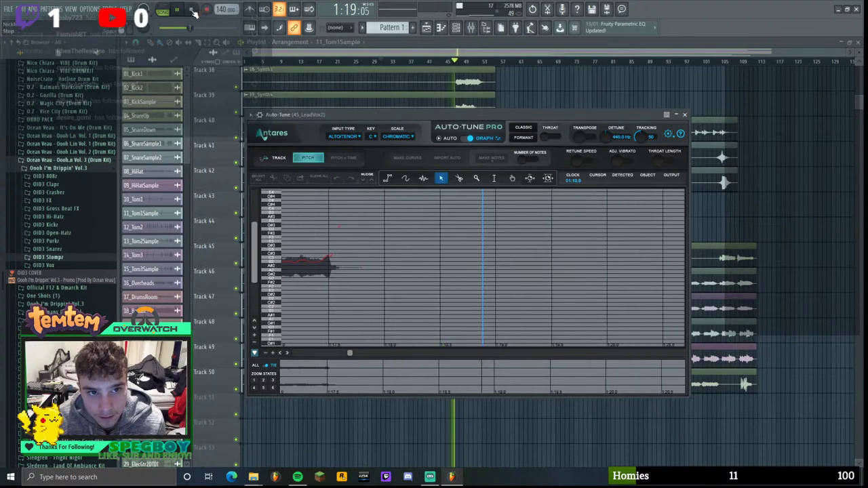
key("space")
- Select the entire tracked 45_LeadVox2 passage in the Auto-Tune graph as a time range
scroll(341, 301, "down", 3)
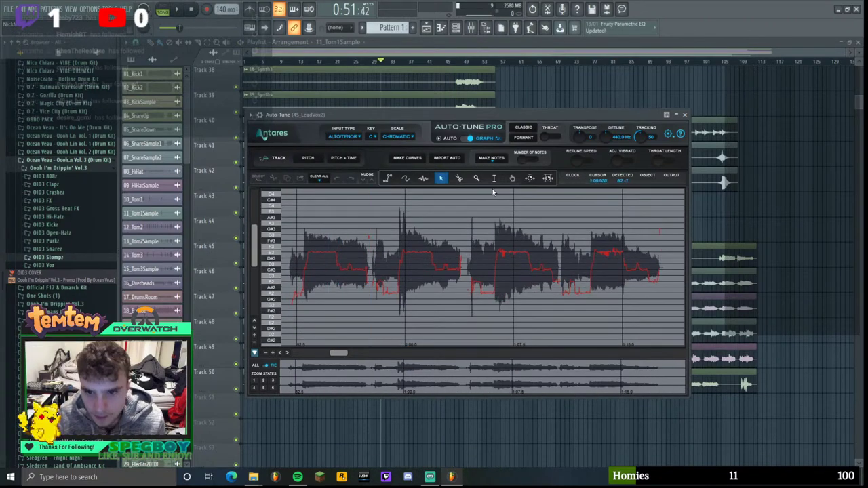
left_click(268, 354)
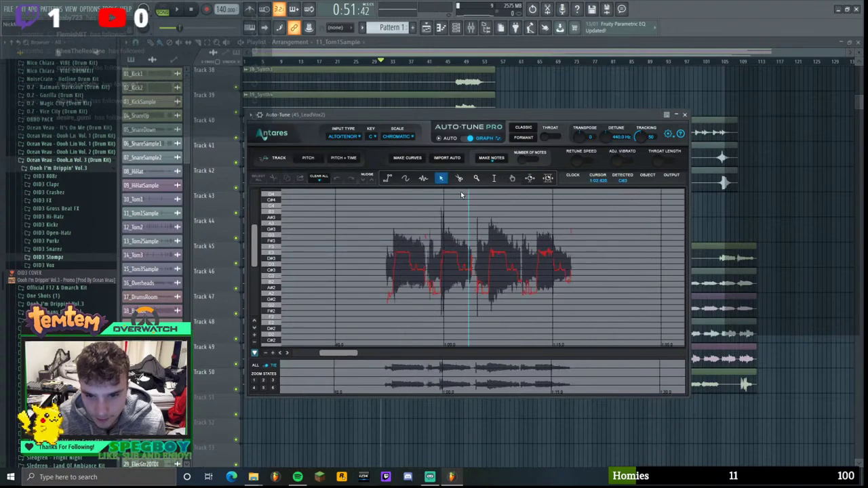
left_click(494, 177)
left_click_drag(380, 234, 563, 239)
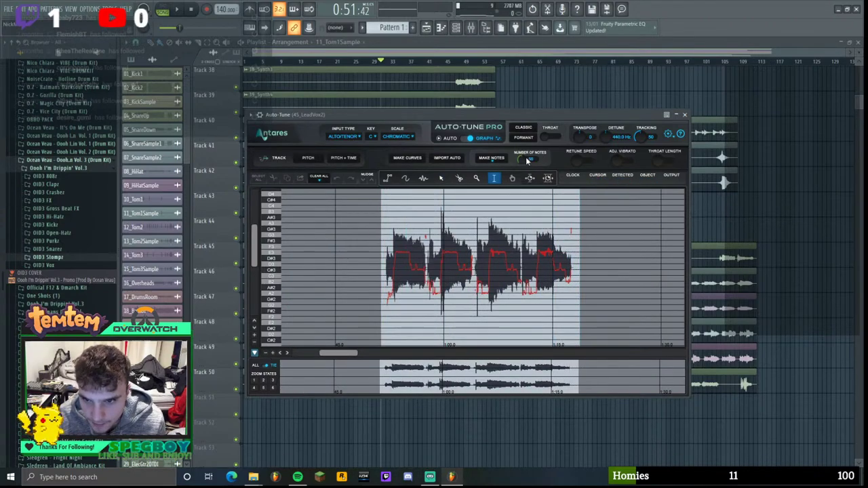
- Try generating note objects for the selected passage and replacing them with pitch curves
left_click_drag(519, 163, 521, 155)
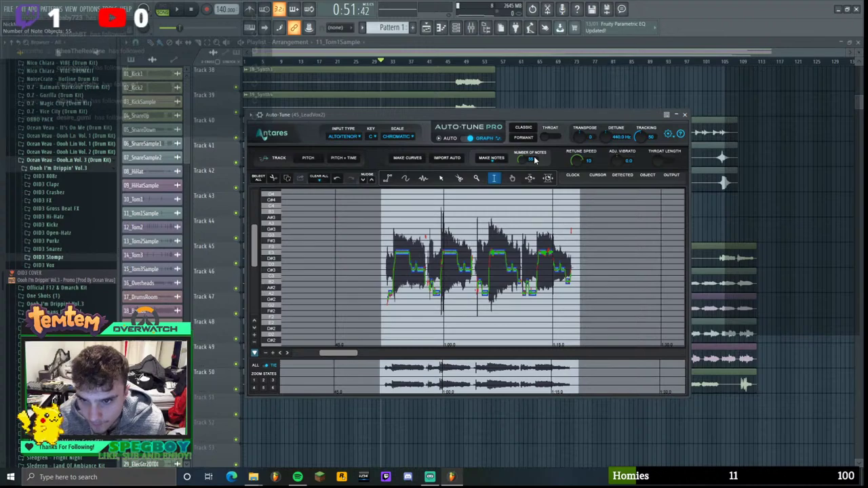
left_click_drag(516, 111, 510, 109)
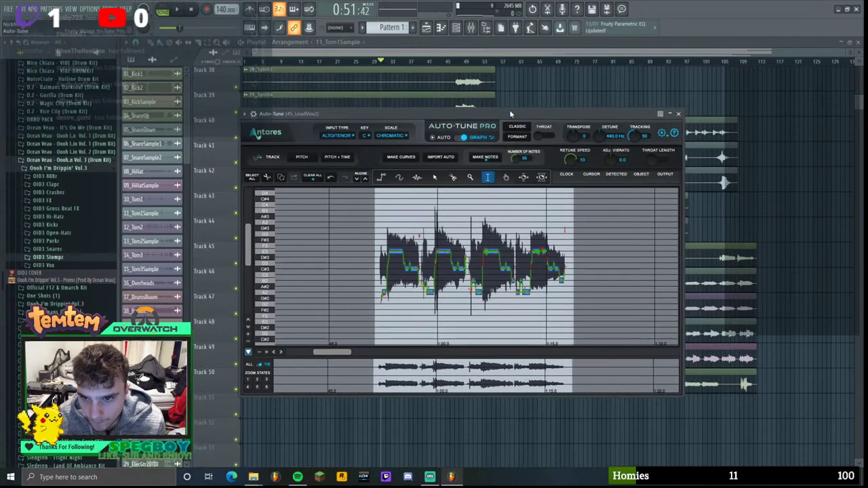
left_click(400, 157)
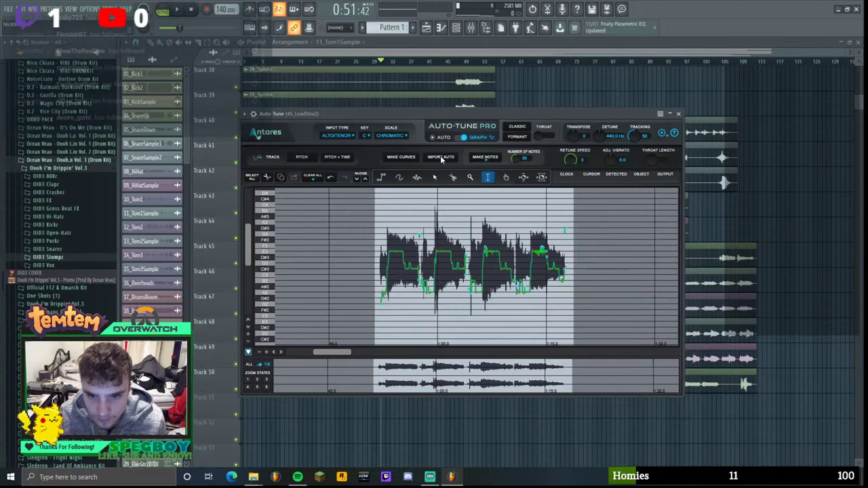
- Start saving the project and browse on SSD Music (E:) to Music MT - TO MIX > Pop > AdamBuckley_DragMeDown_Full
key("ctrl+s")
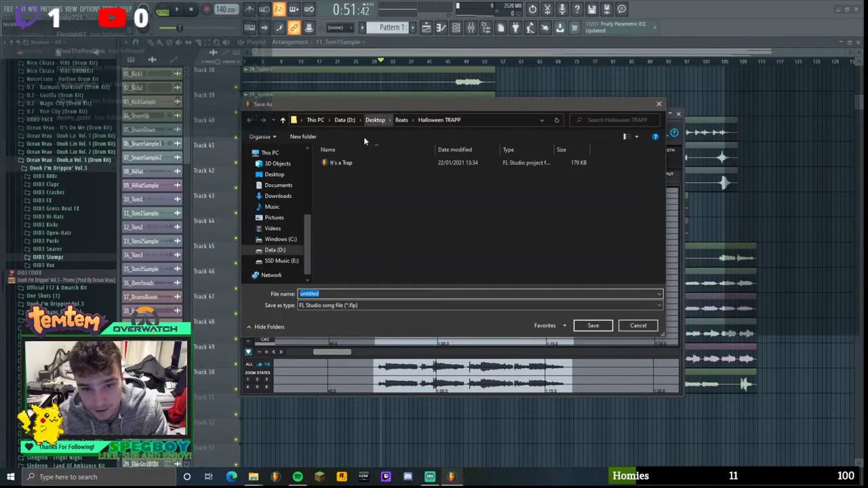
left_click(292, 259)
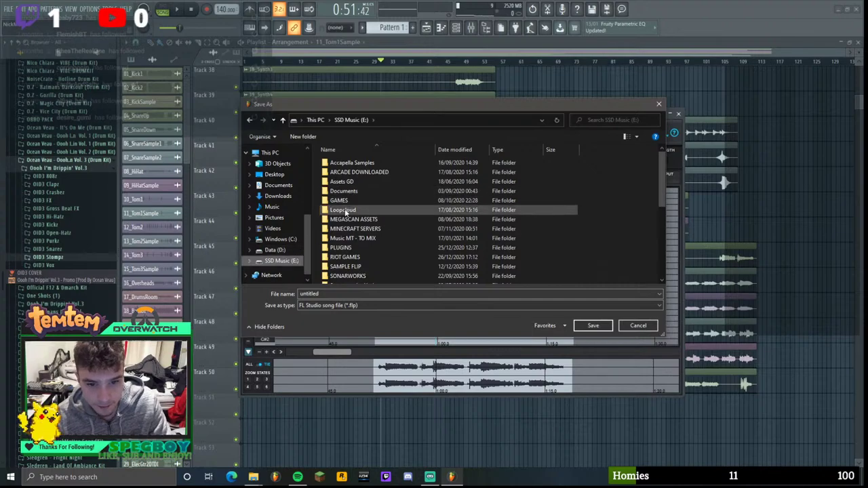
left_click(352, 240)
double_click(351, 239)
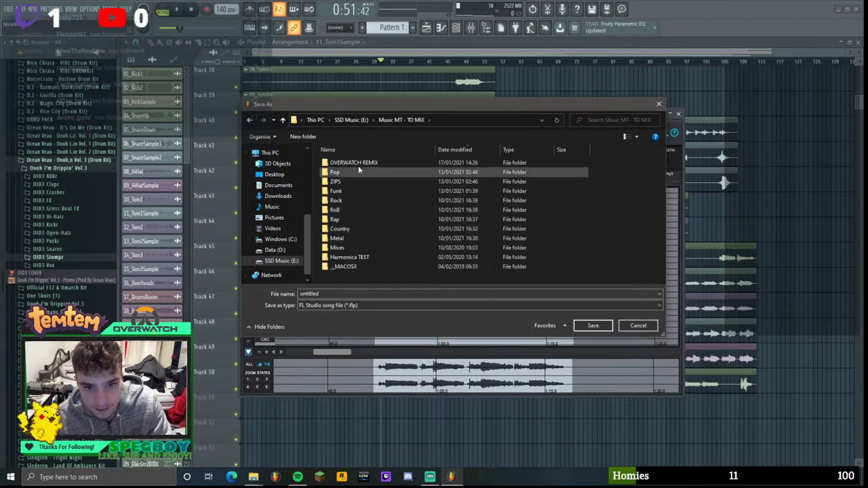
double_click(354, 173)
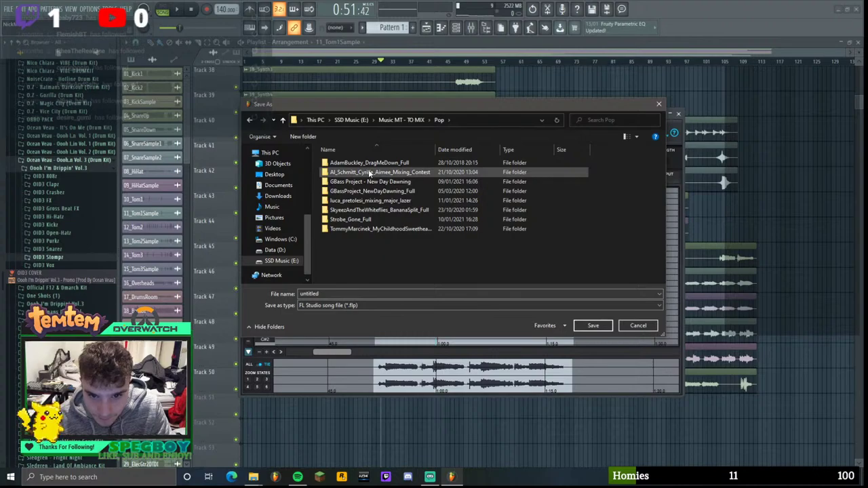
double_click(370, 162)
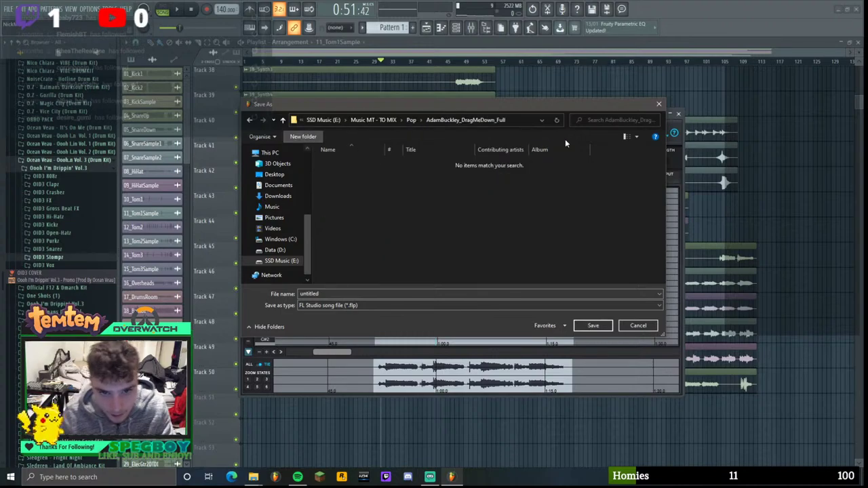
key("ctrl+shift+n")
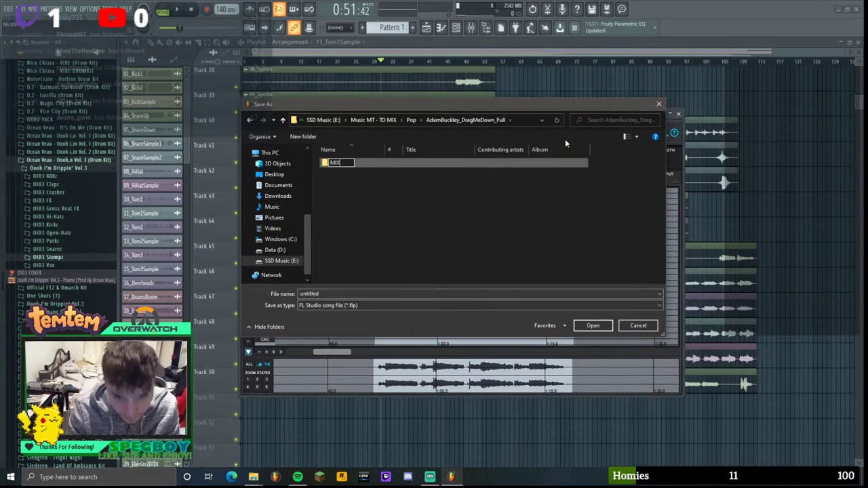
key("Return")
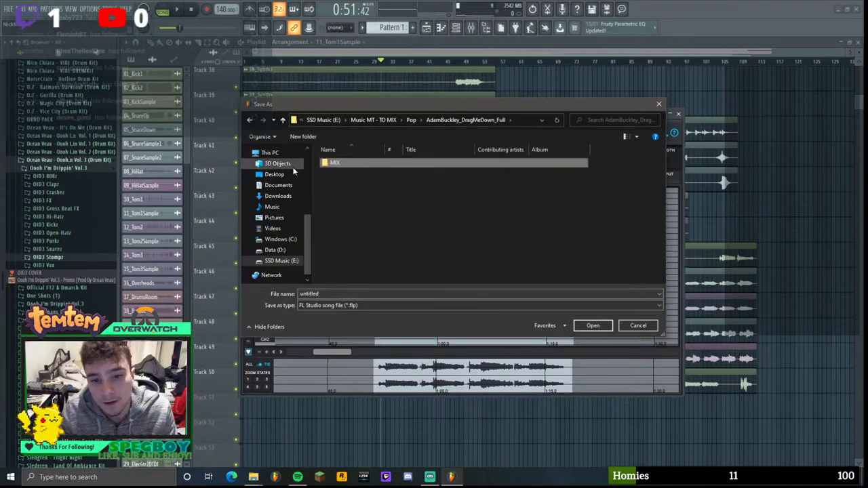
double_click(339, 162)
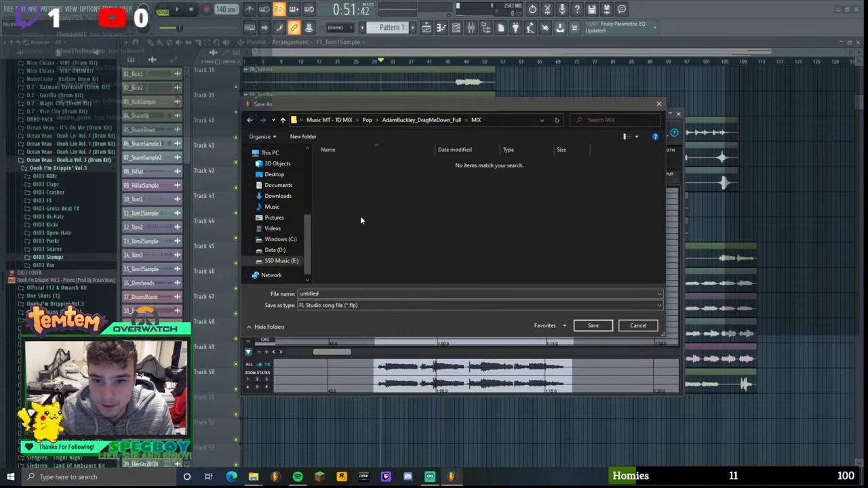
left_click(343, 294)
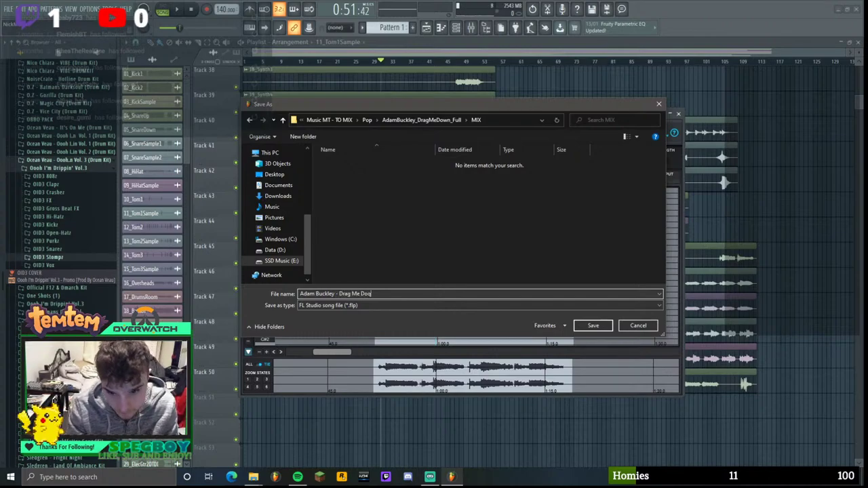
key("Return")
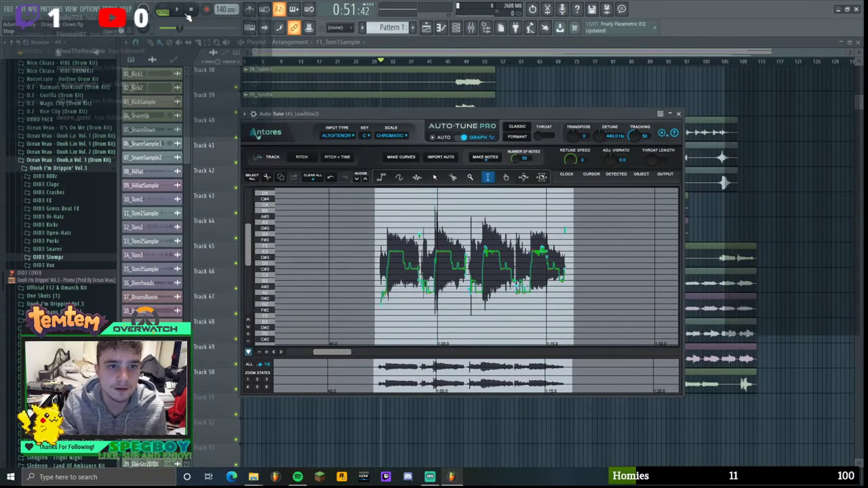
- Briefly audition the passage, then convert the selection to note objects with the number of notes set to 75
key("space")
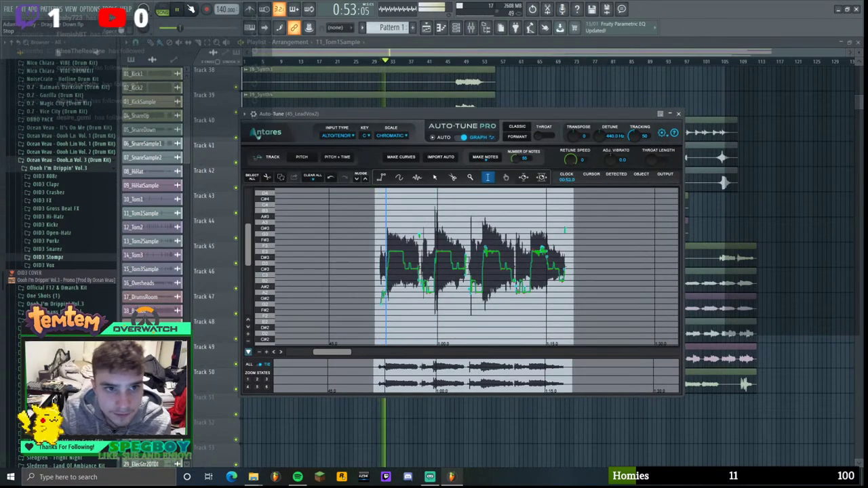
key("space")
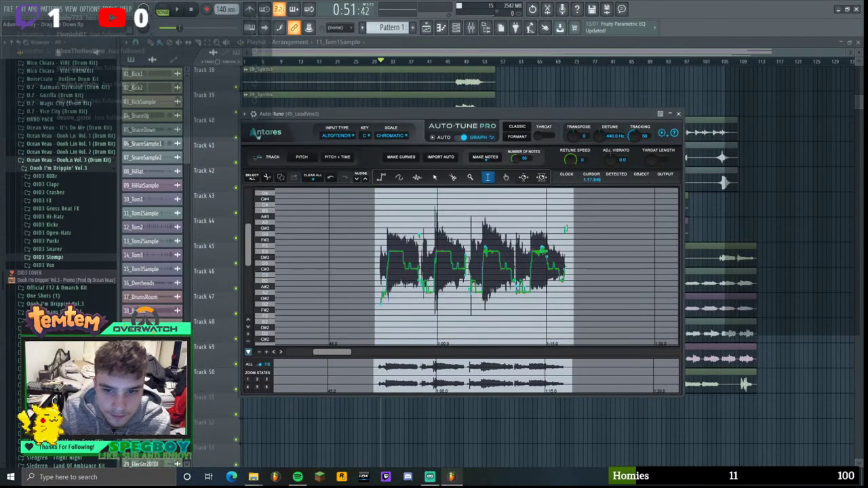
left_click(496, 157)
left_click(495, 154)
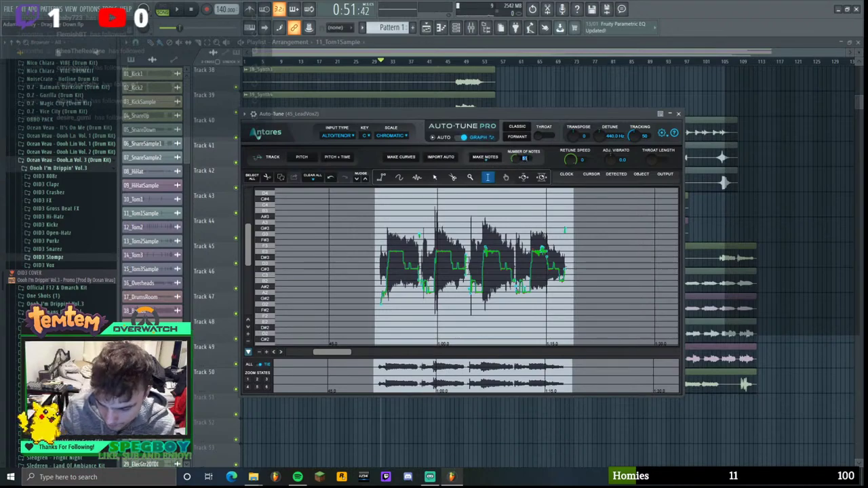
key("Return")
left_click(490, 160)
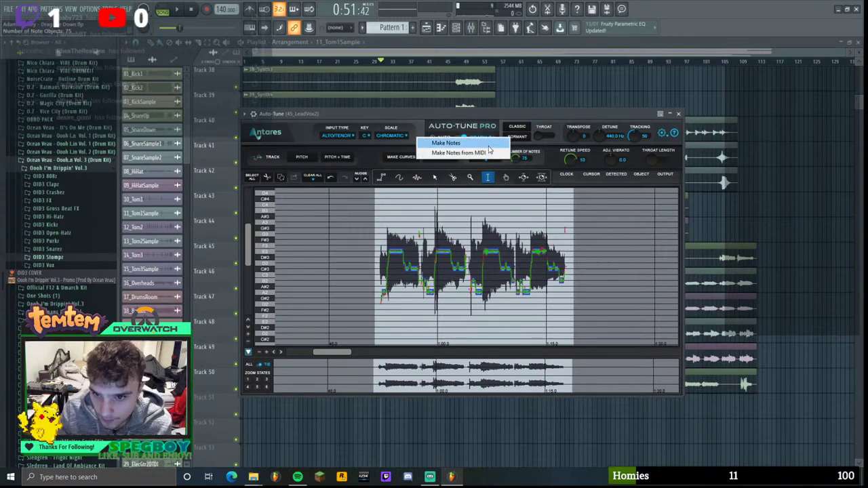
left_click(488, 145)
- Audition the corrected 45_LeadVox2 notes, set their retune speed to 14, and close Auto-Tune and stop playback
left_click(175, 9)
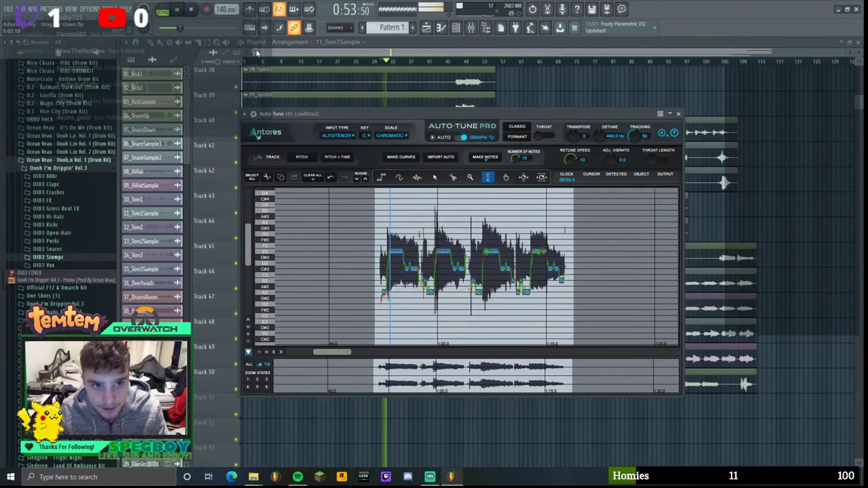
left_click(266, 353)
left_click(266, 353)
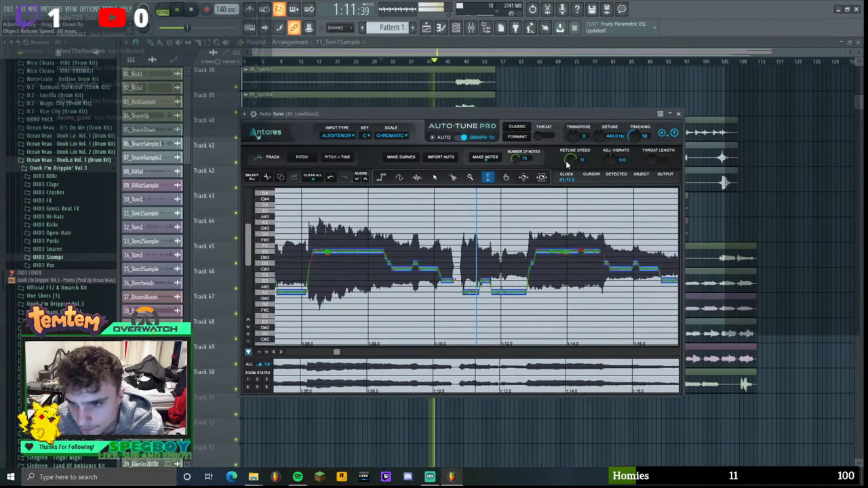
left_click_drag(566, 163, 568, 167)
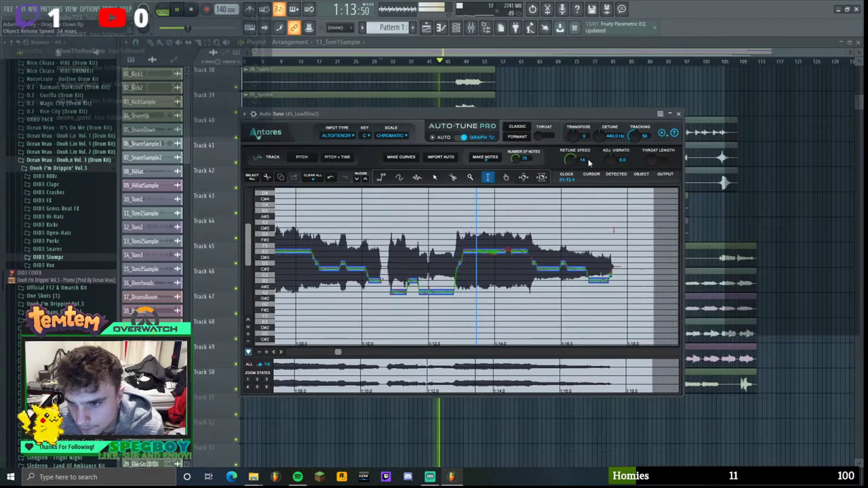
left_click_drag(608, 160, 609, 161)
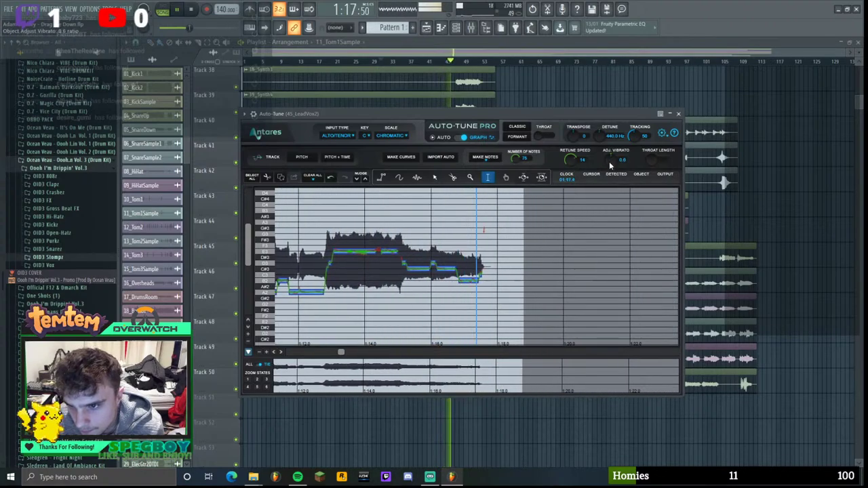
left_click(678, 114)
key("space")
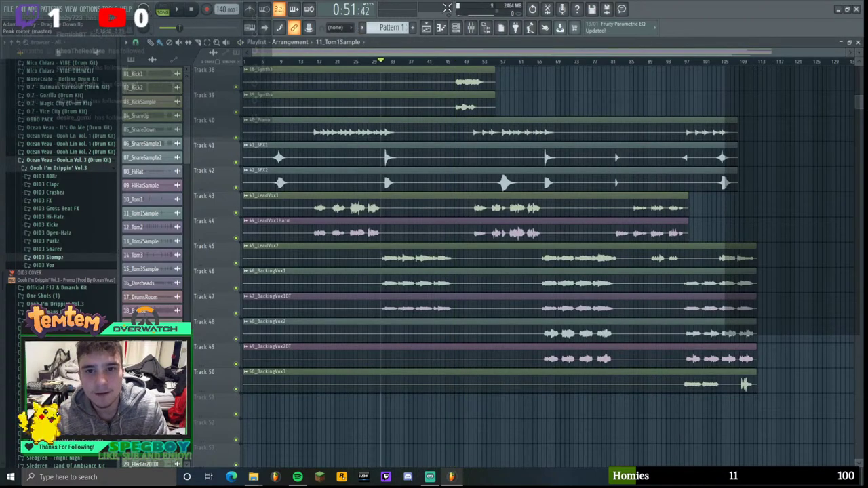
- Open the mixer and raise the 45_LeadVox2 fader slightly while the song plays
left_click(473, 27)
left_click_drag(398, 143, 393, 114)
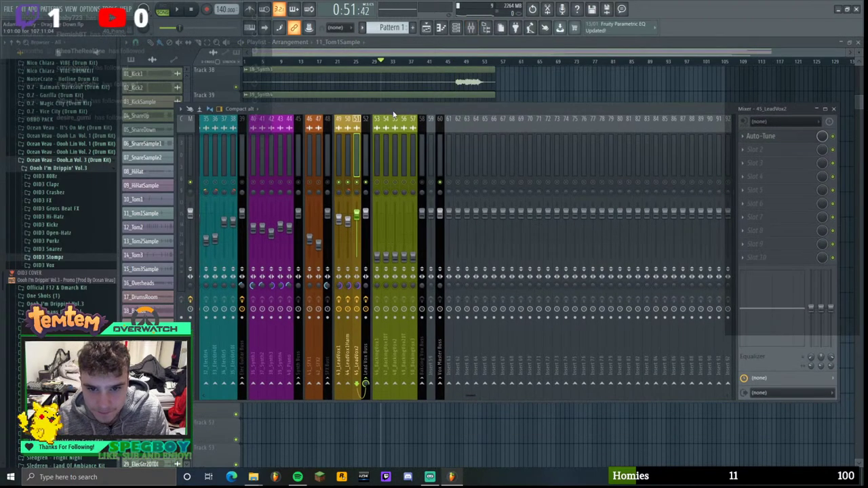
key("space")
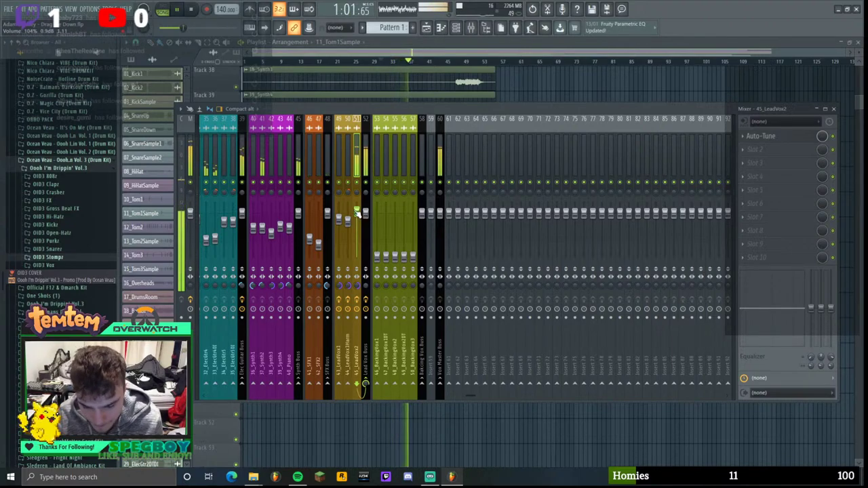
- In the Lead Vox Buss Pro-Q 2, steepen the low cut to 48 dB/oct, lower its cutoff frequency, and close the equalizer
left_click(365, 156)
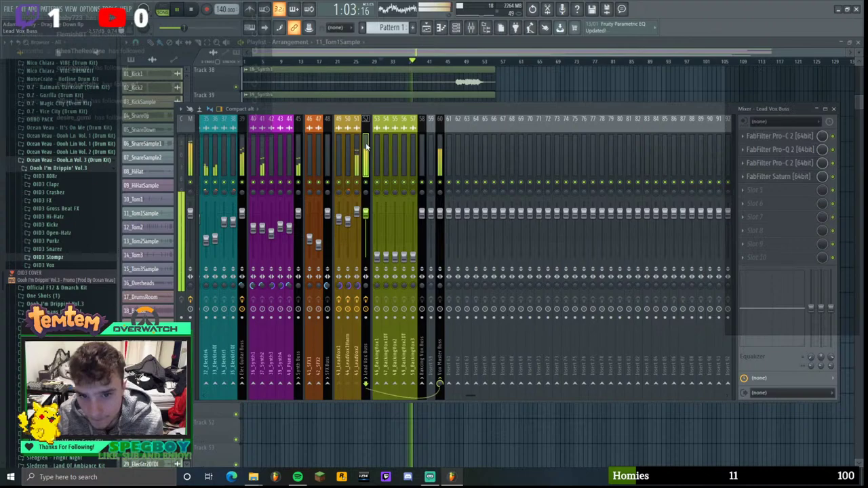
left_click(798, 150)
left_click_drag(333, 214, 317, 218)
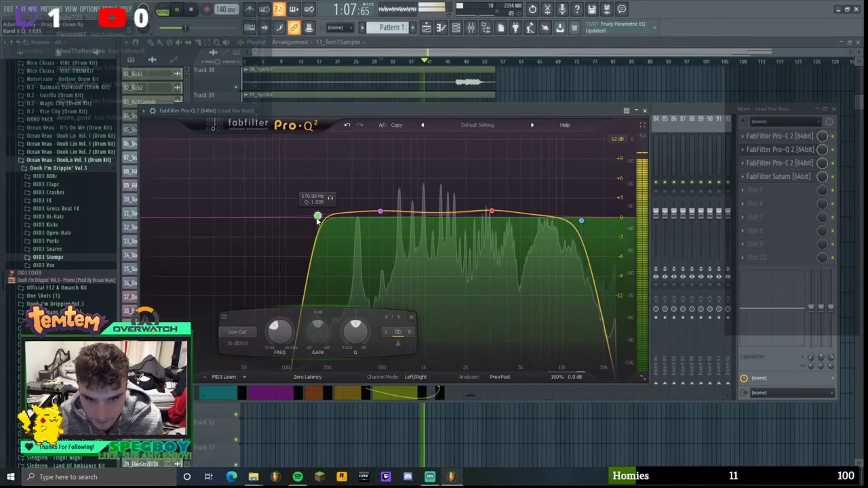
left_click(317, 217, "alt+shift")
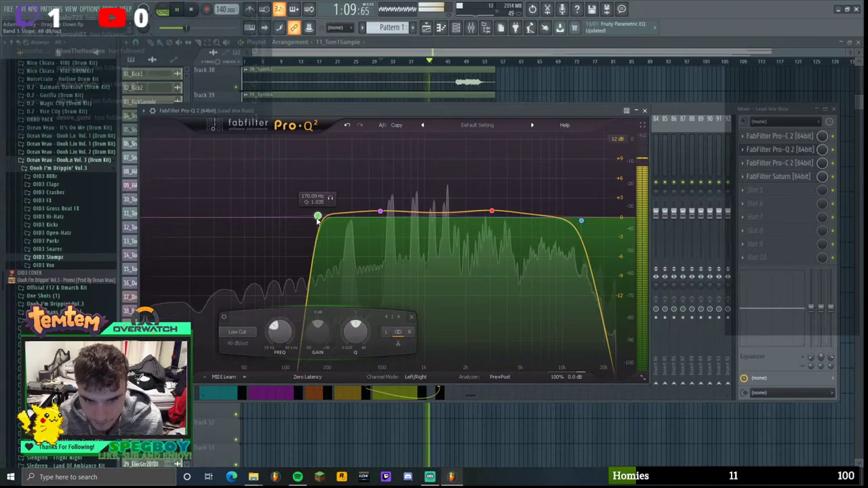
left_click_drag(318, 218, 307, 214)
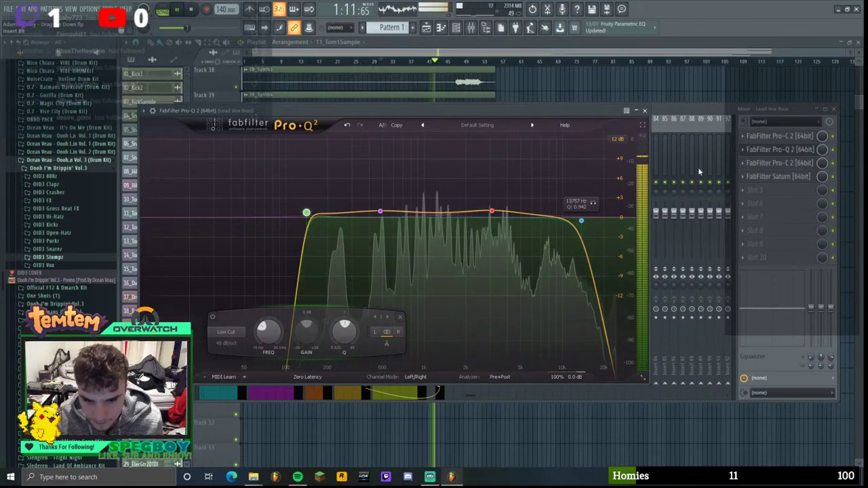
left_click(644, 111)
left_click_drag(474, 112, 481, 120)
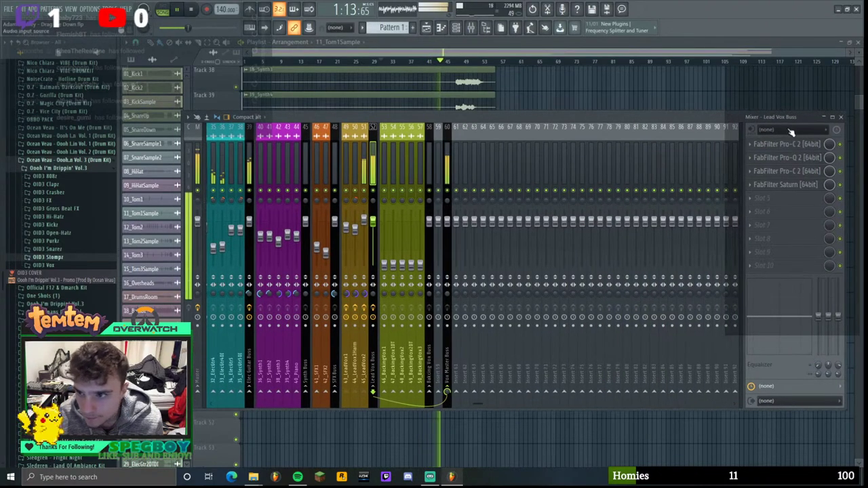
- In the Lead Vox Buss Pro-Q 2, adjust the Q and slightly raise the frequency of the bell band beside the low cut, and close the equalizer
left_click(799, 158)
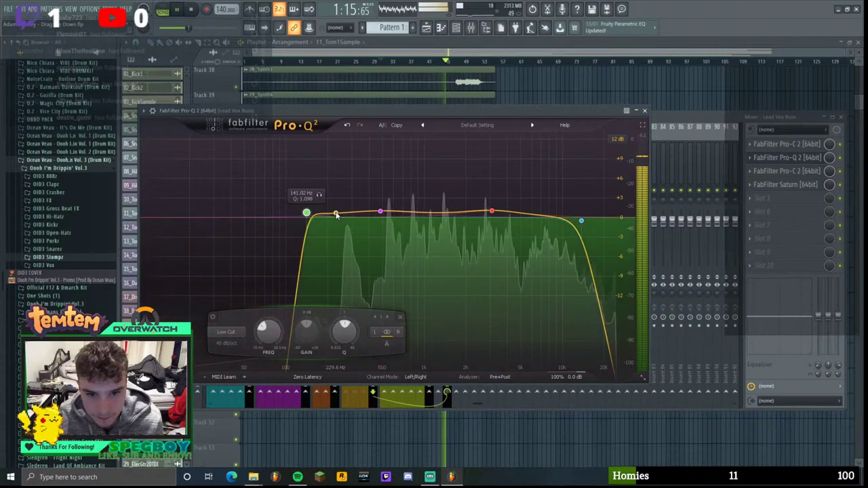
scroll(334, 206, "up", 3)
left_click_drag(337, 212, 341, 213)
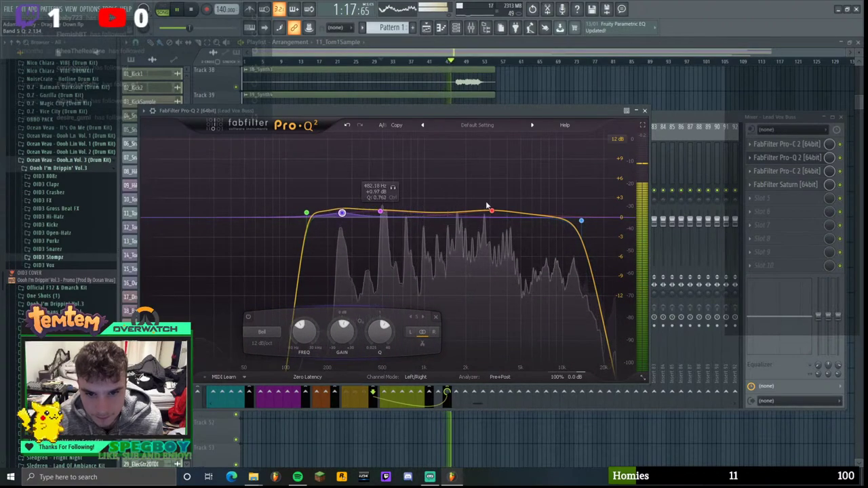
left_click(644, 110)
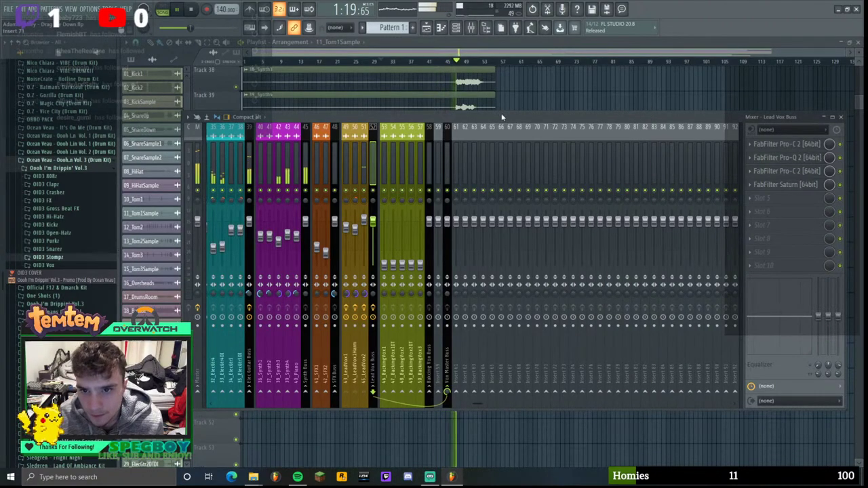
- Move playback to bar 65, where the second 45_LeadVox2 section starts, open that track's Auto-Tune, and stop playback
left_click_drag(502, 117, 426, 327)
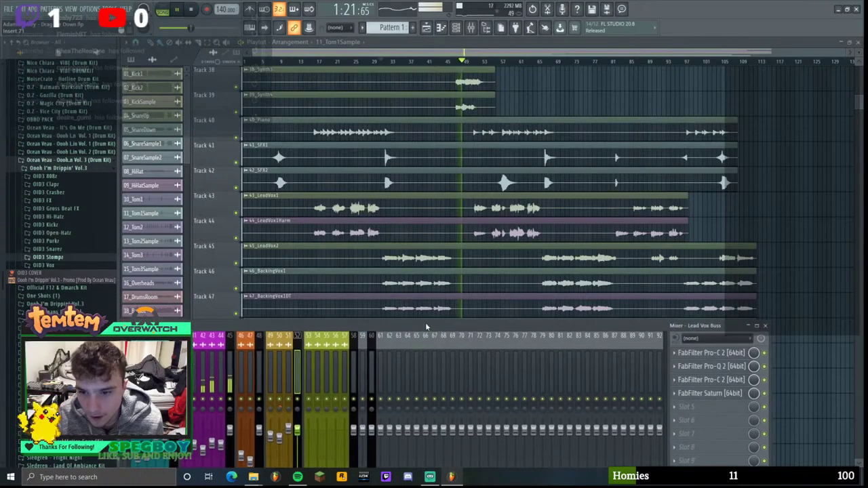
left_click(541, 62)
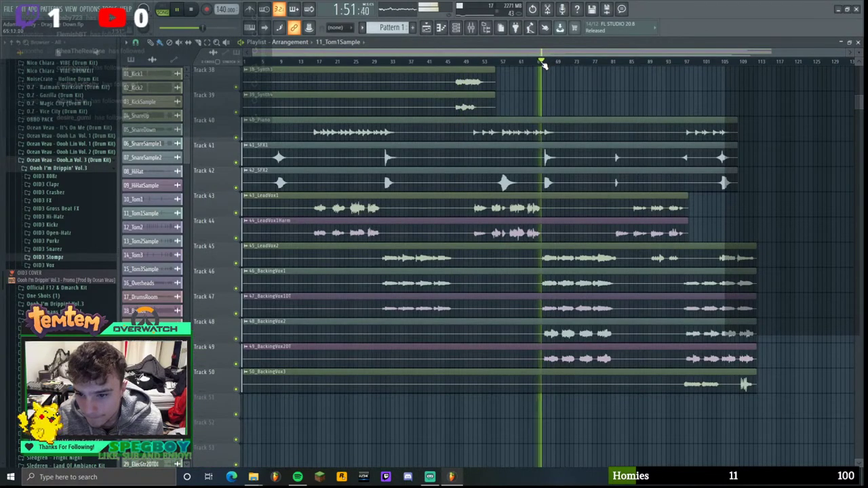
key("F9")
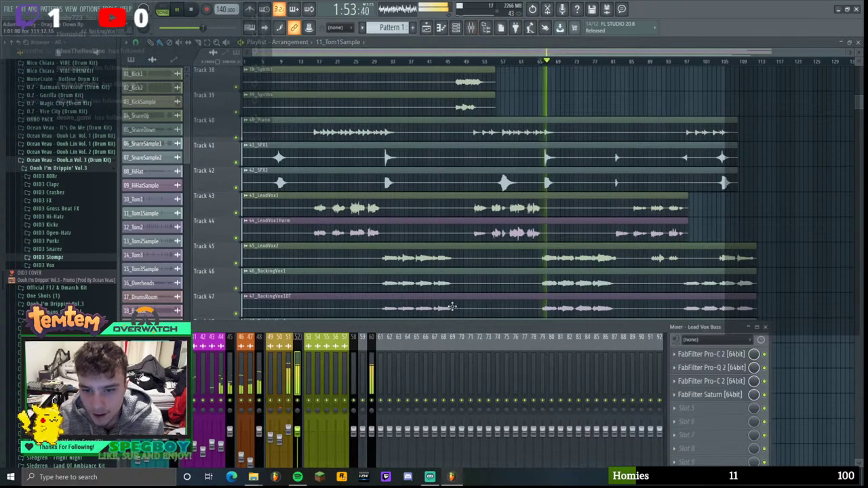
left_click_drag(434, 323, 435, 154)
left_click(314, 178)
key("space")
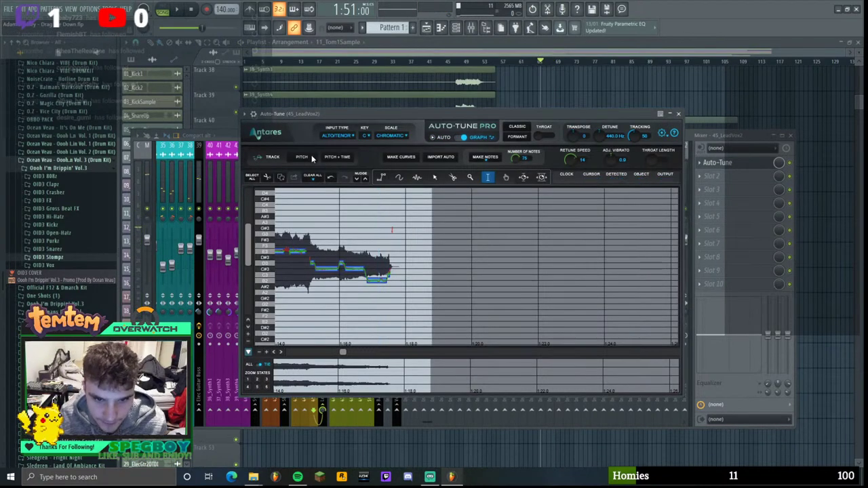
- Track the pitch of the second 45_LeadVox2 section by playing from 1:51 until it ends, collapsing the mixer and moving Auto-Tune aside
left_click(304, 159)
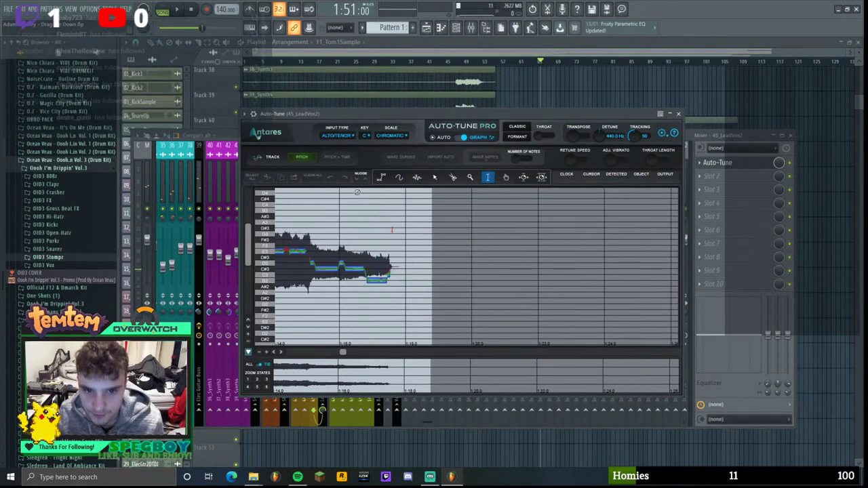
left_click(177, 11)
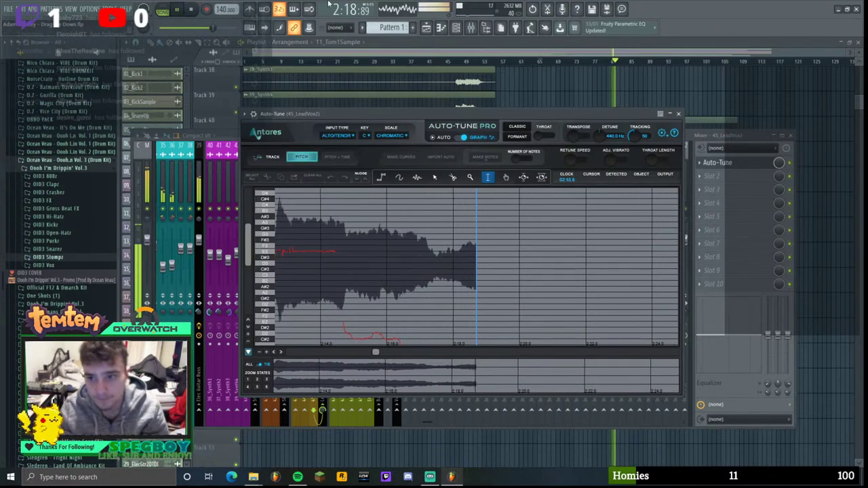
left_click(778, 139)
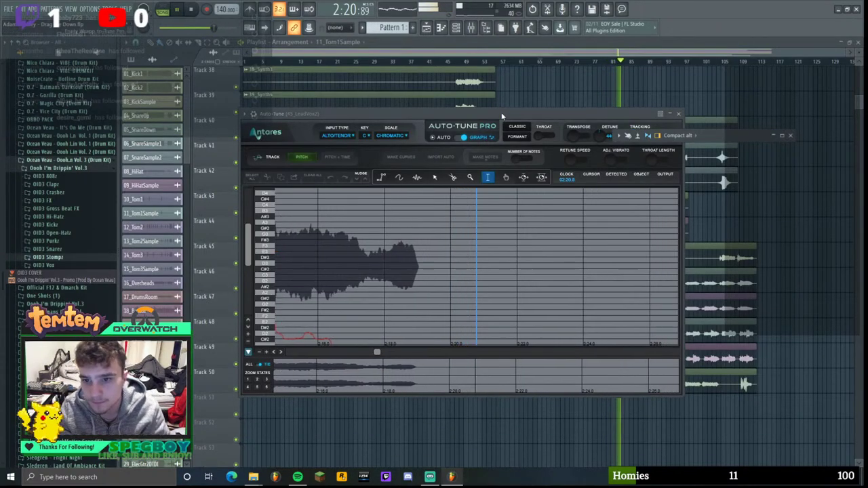
left_click_drag(507, 114, 468, 82)
key("space")
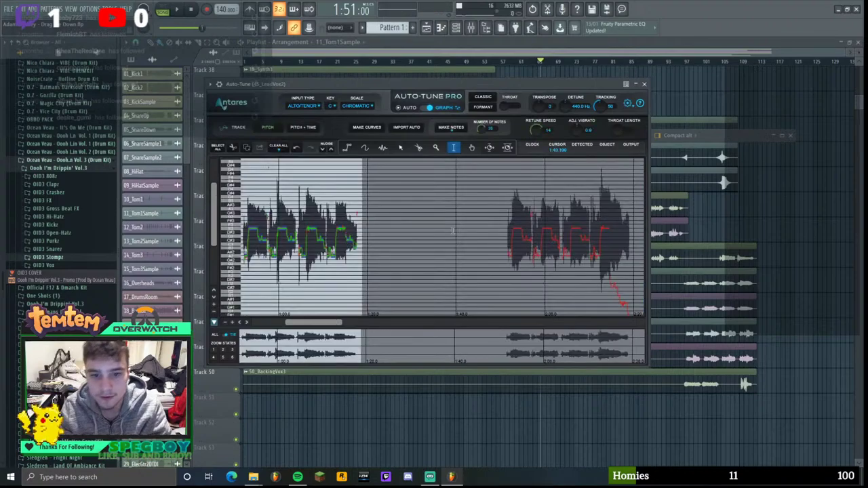
- Select the whole newly tracked 45_LeadVox2 section in the pitch graph and convert its detected pitch to curves and note objects
left_click_drag(329, 325, 346, 327)
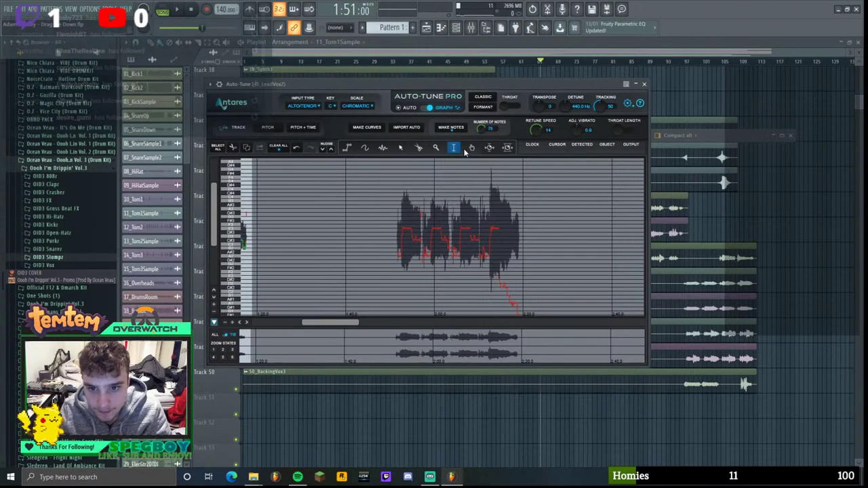
left_click_drag(393, 207, 529, 223)
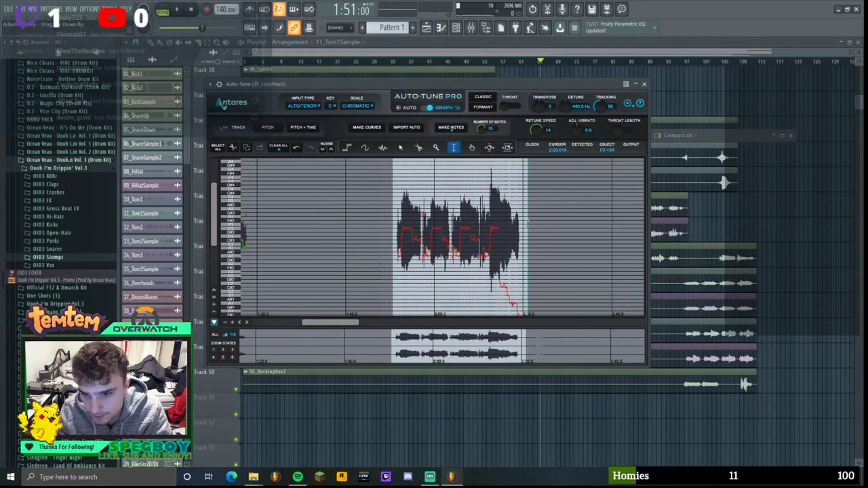
left_click(366, 128)
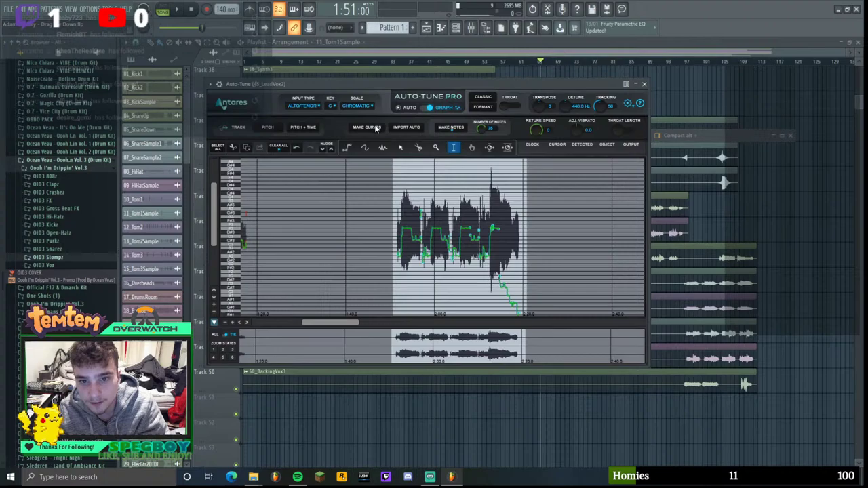
left_click(451, 127)
left_click(414, 113)
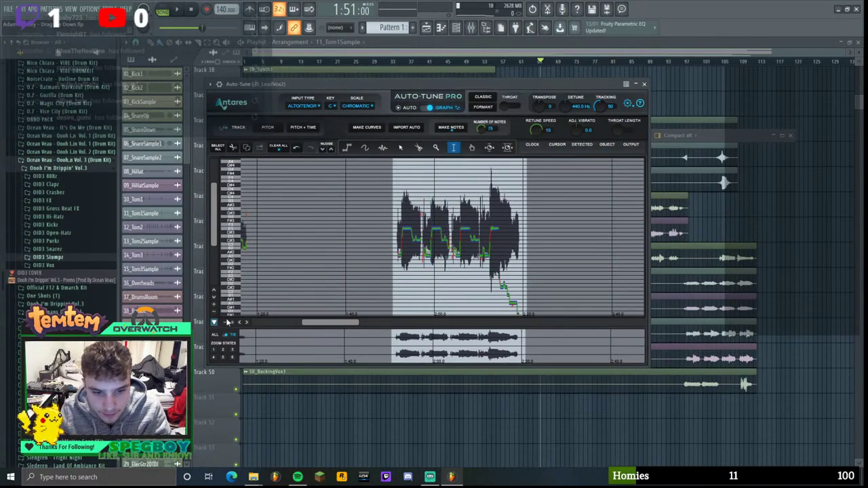
- Inspect the new note objects up close and set their retune speed to 14 and vibrato adjustment to 0.7
left_click(233, 322)
left_click(233, 322)
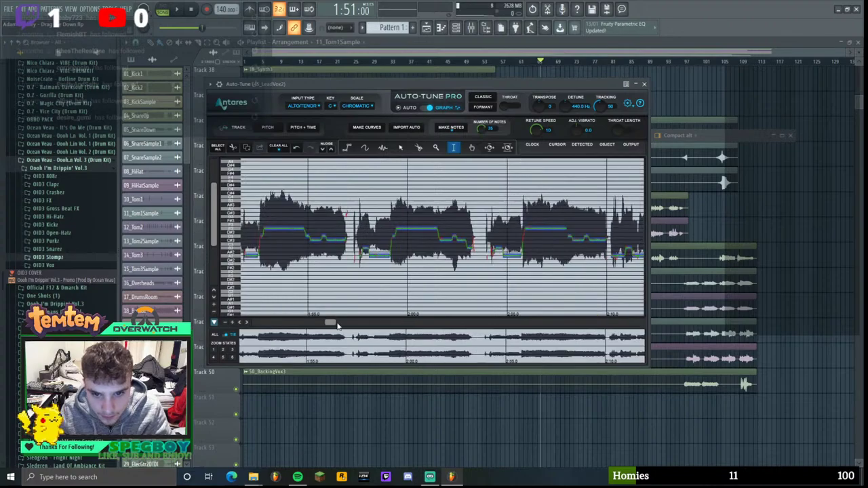
left_click_drag(332, 329, 328, 327)
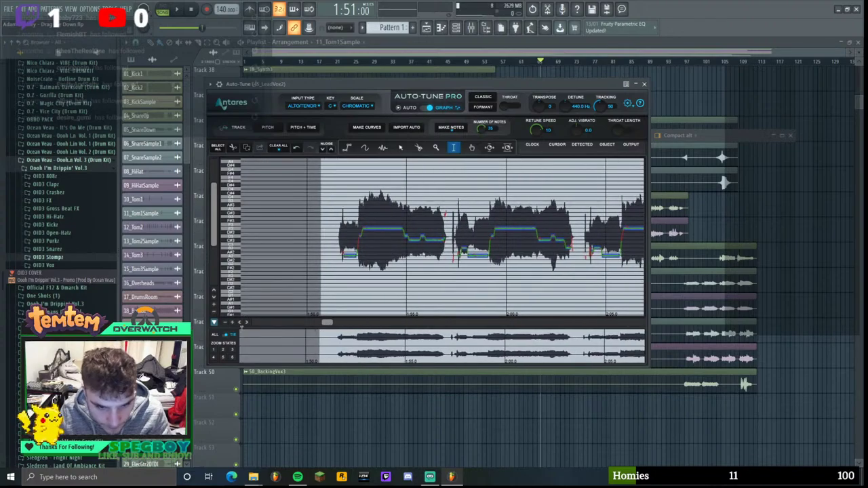
left_click(237, 324)
left_click(238, 324)
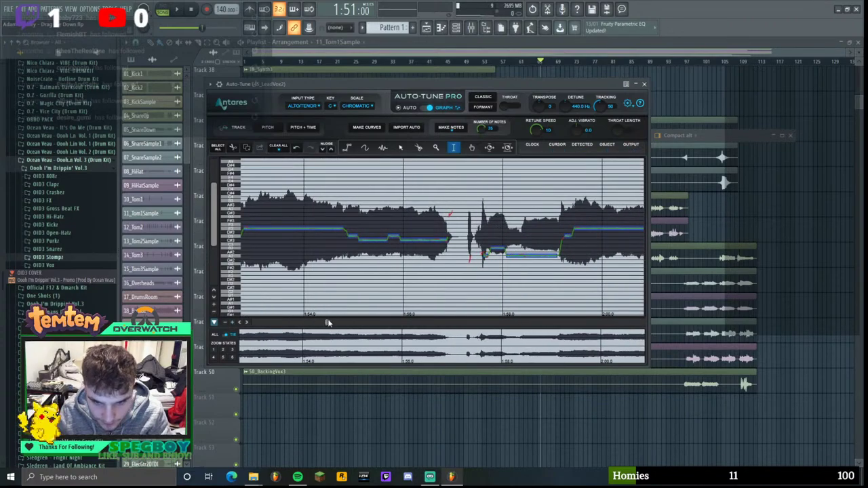
left_click_drag(328, 322, 326, 323)
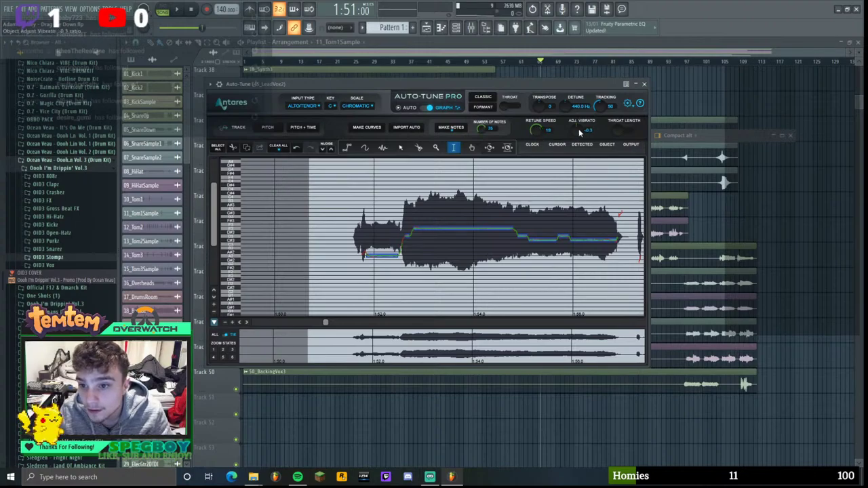
scroll(577, 125, "up", 5)
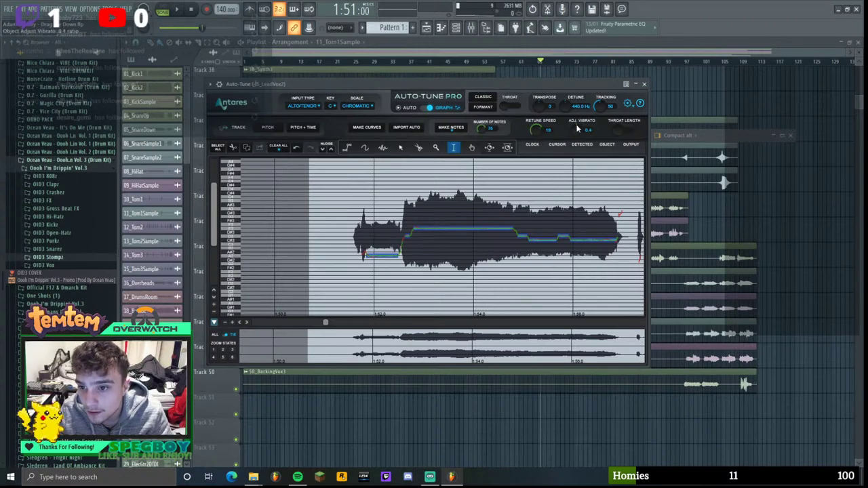
scroll(576, 125, "up", 4)
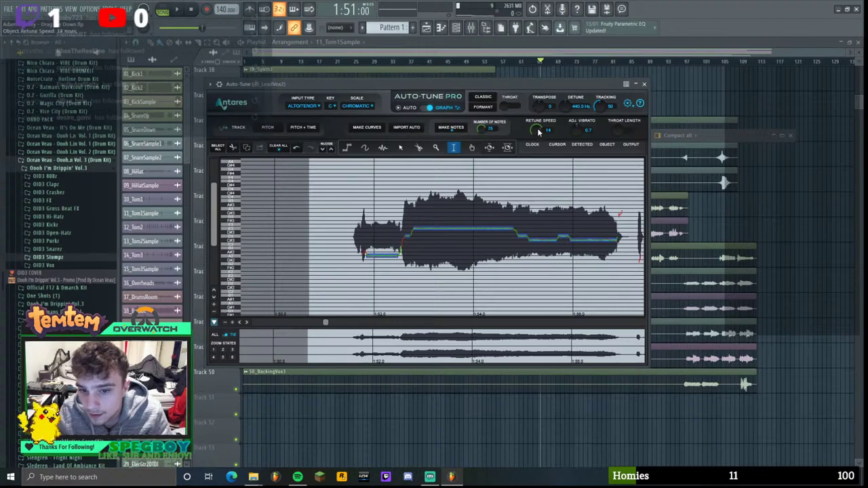
- Play the corrected 45_LeadVox2 section from 1:51, shift the Auto-Tune window aside, and restore the collapsed mixer
left_click(179, 10)
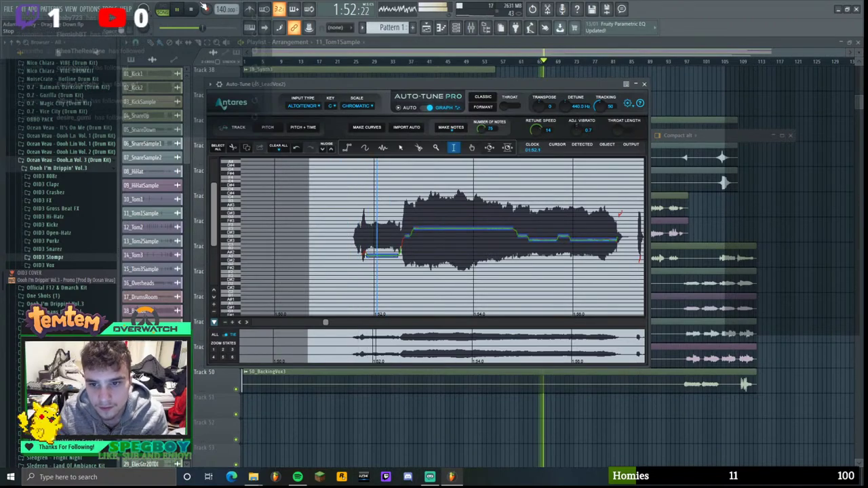
left_click_drag(459, 84, 428, 81)
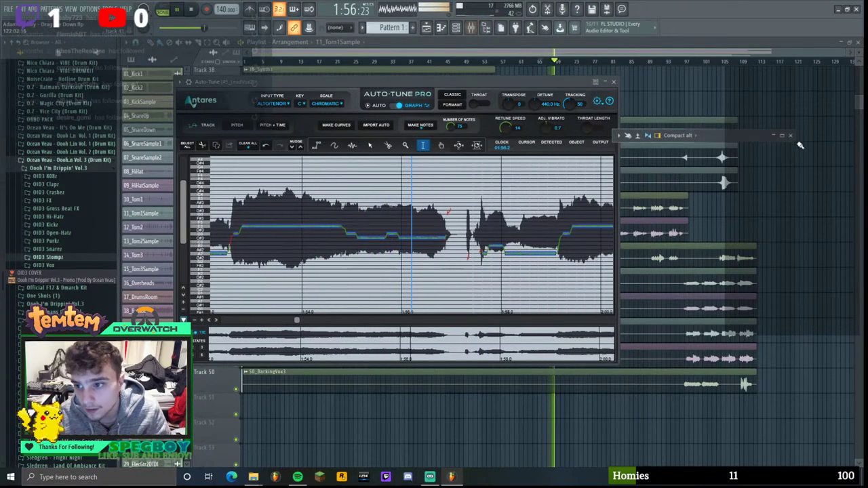
left_click(780, 136)
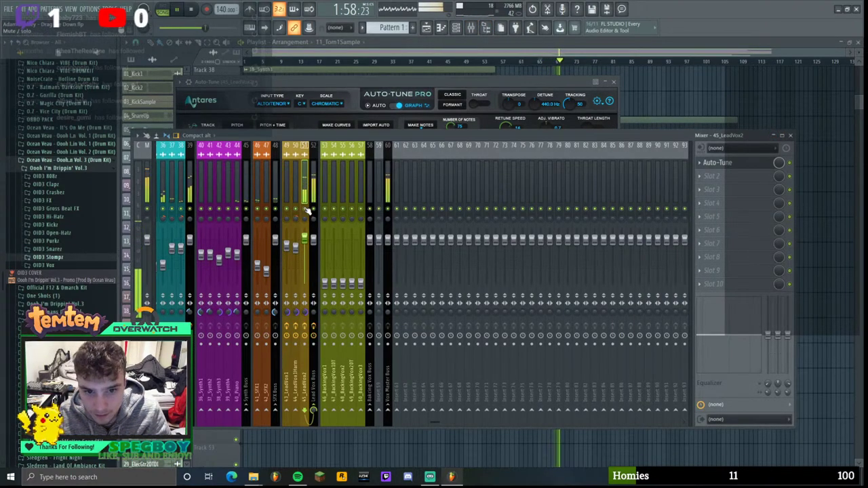
- Review LeadVox2's pitch graph in Auto-Tune during playback, stop playback and close the plugin window
left_click_drag(354, 138, 383, 339)
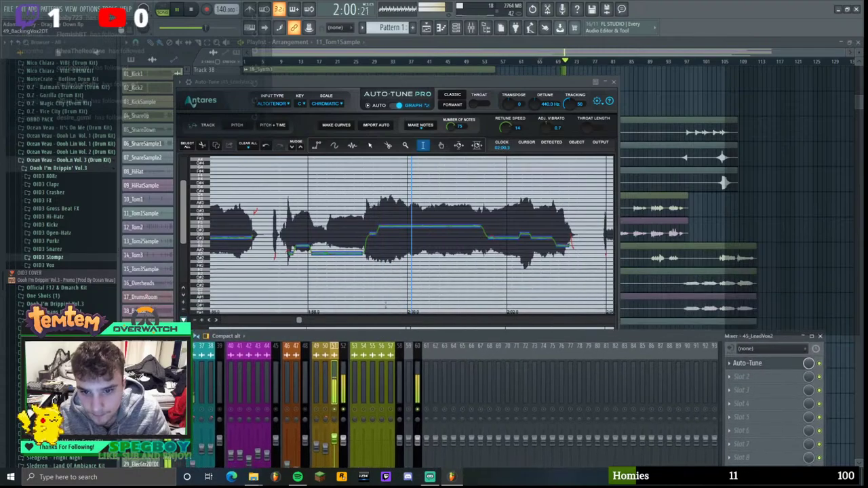
left_click_drag(406, 83, 438, 67)
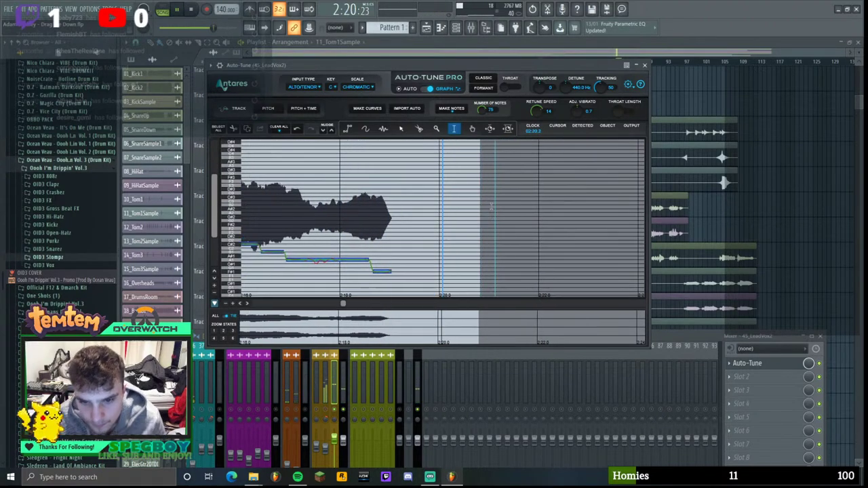
key("space")
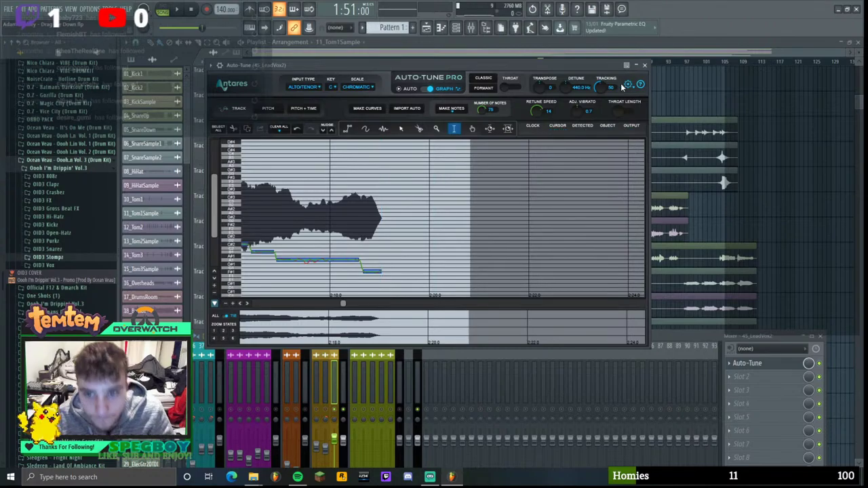
left_click(645, 65)
left_click(553, 357)
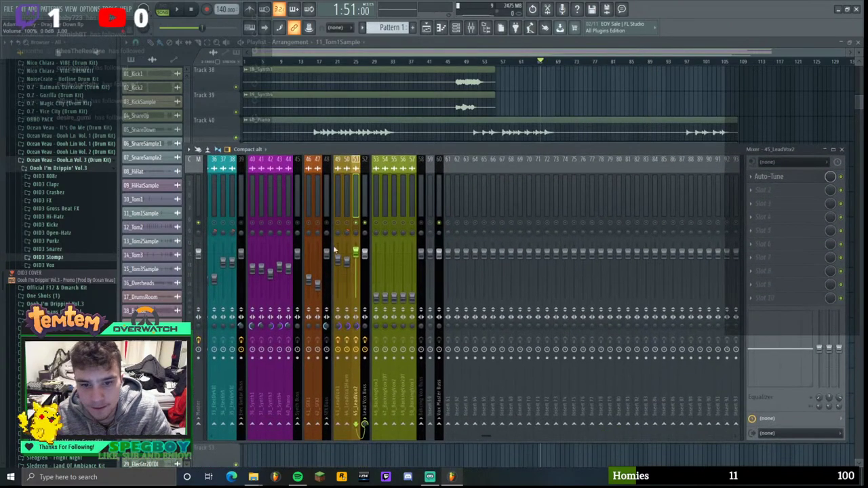
- Play the arrangement from 1:51 and lower the LeadVox2 mixer fader to about 83%
key("space")
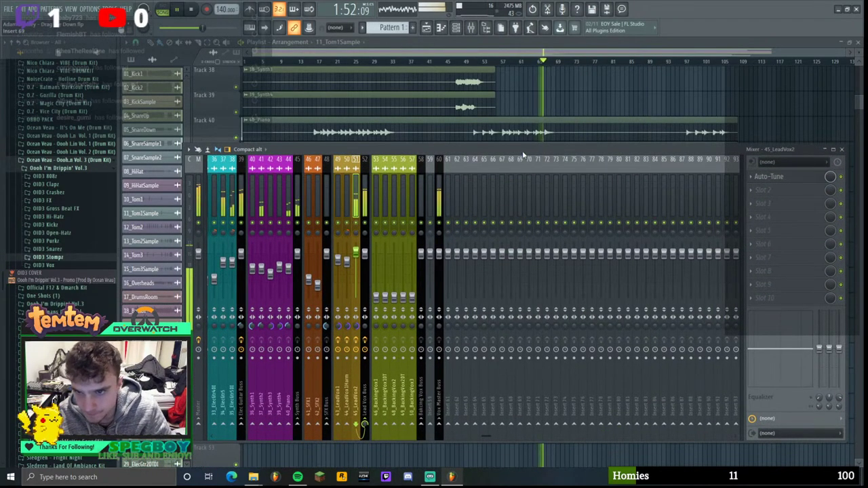
left_click_drag(522, 149, 504, 107)
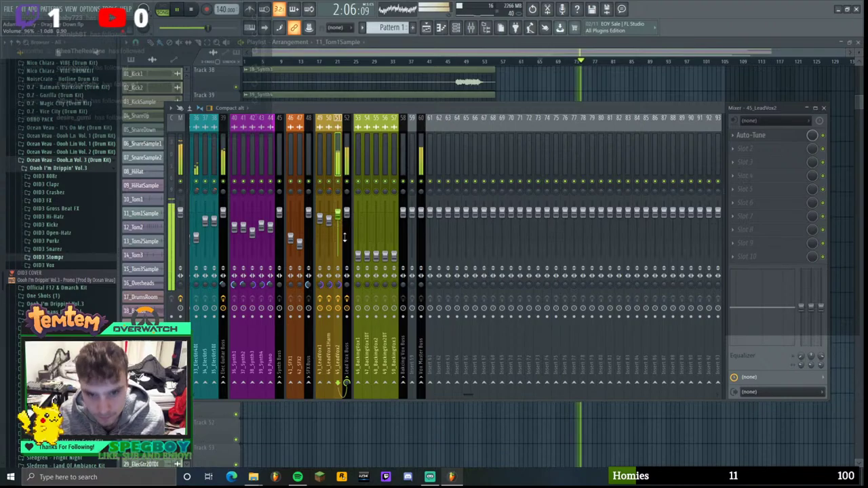
left_click(429, 476)
left_click(428, 478)
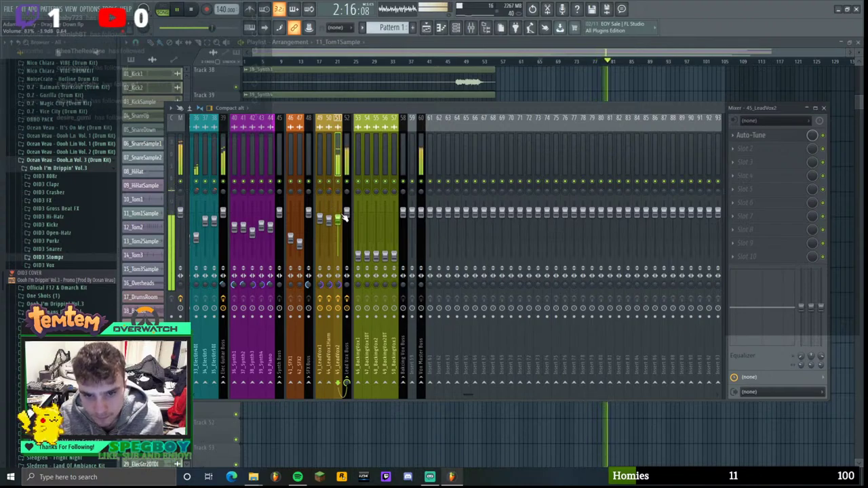
- Listen through the following section, comparing the BackingVox1 and LeadVox2 mixer tracks and checking the playlist's guitar and vocal tracks
left_click(357, 148)
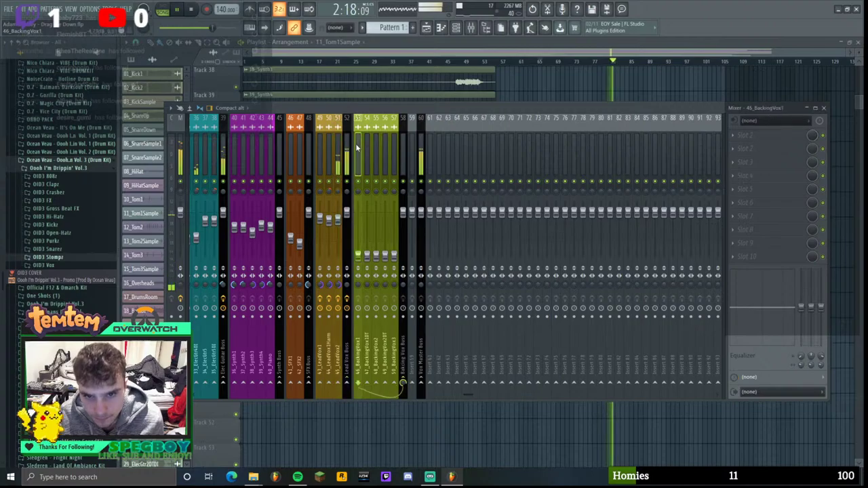
left_click(338, 151)
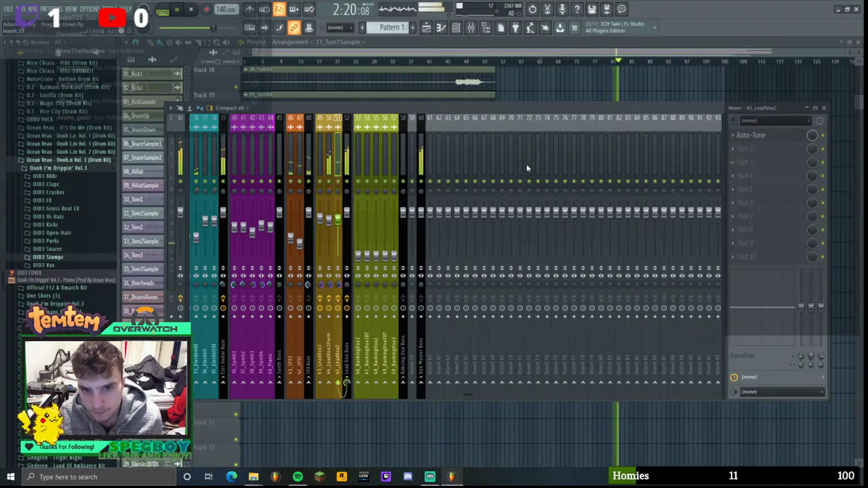
left_click_drag(481, 109, 459, 118)
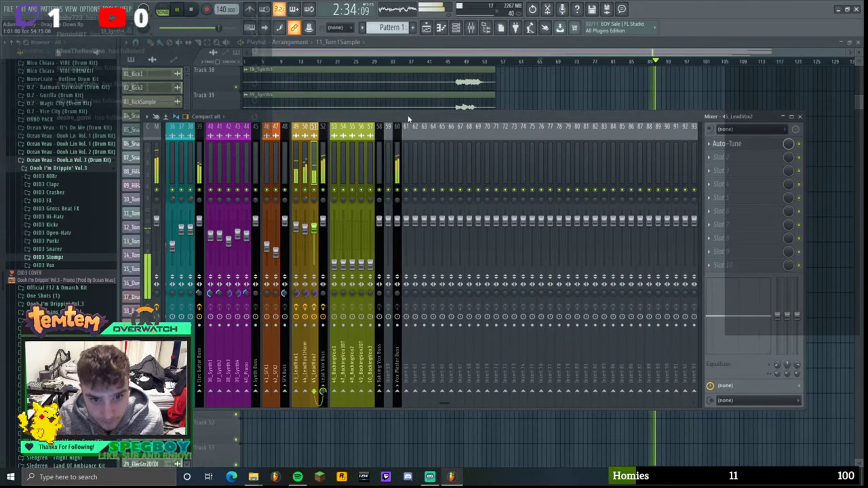
left_click_drag(409, 119, 432, 170)
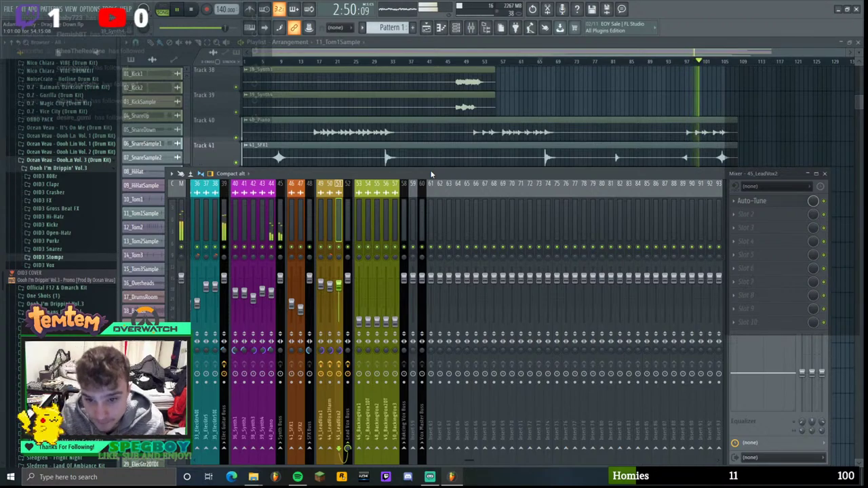
left_click_drag(431, 175, 461, 251)
scroll(454, 162, "up", 3)
scroll(453, 163, "up", 7)
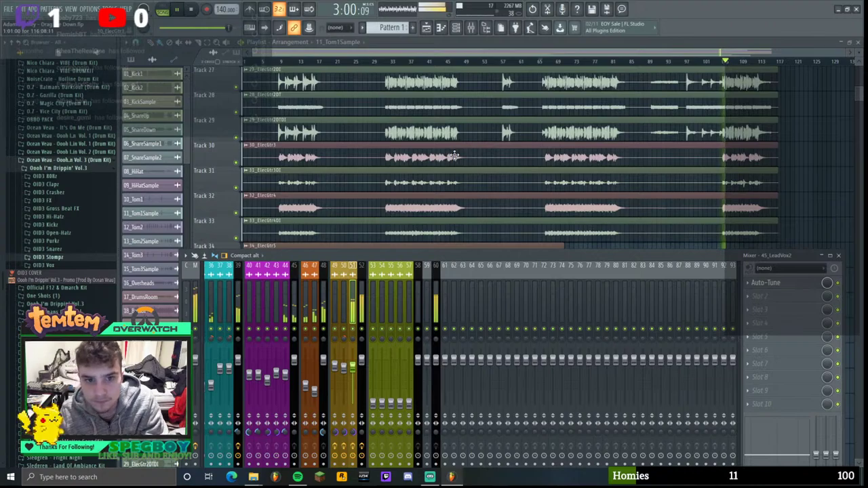
scroll(451, 160, "down", 6)
- Select the BackingVox1 mixer track, listen to the end of the song and stop playback
left_click_drag(449, 249, 444, 132)
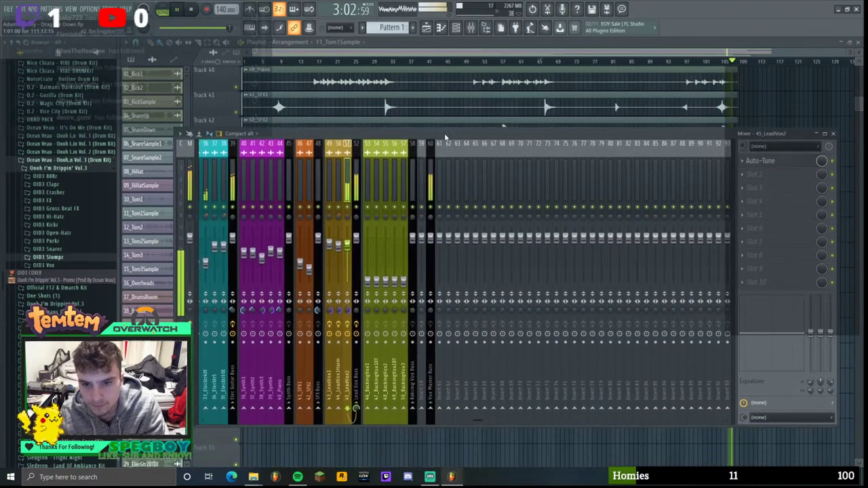
left_click(368, 175)
left_click_drag(438, 129, 454, 141)
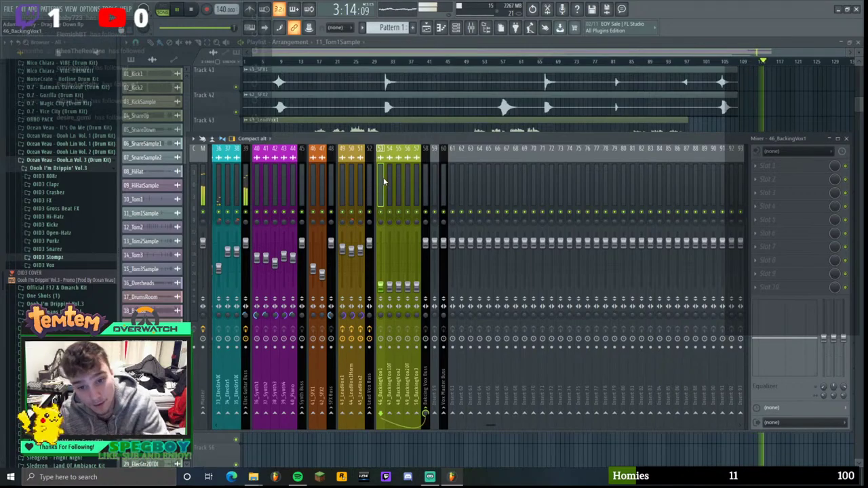
mouse_move(383, 141)
left_mouse_down()
mouse_move(384, 401)
mouse_move(385, 147)
left_mouse_up()
key("space")
- Inspect the LeadVox1, LeadVox1Harm, LeadVox2 and Lead Vox Buss mixer tracks, and open the track options for LeadVox1
left_click(334, 163)
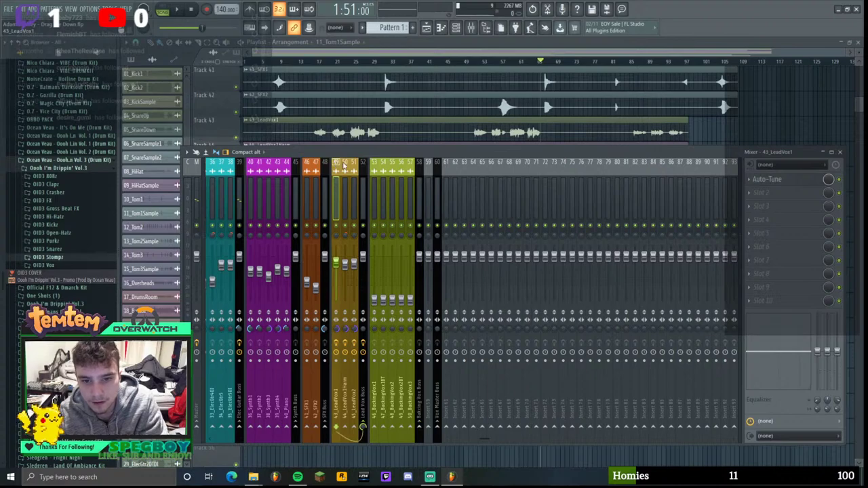
left_click(363, 170)
left_click(337, 169)
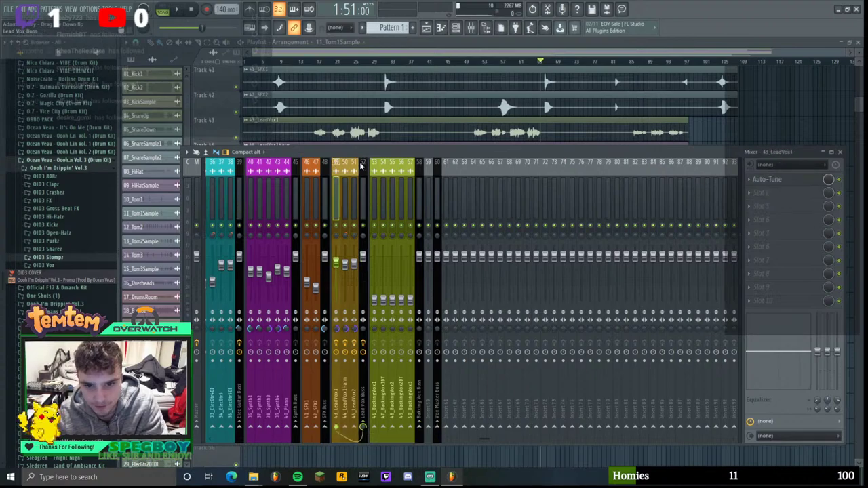
left_click(345, 174)
left_click(353, 169)
left_click(336, 172)
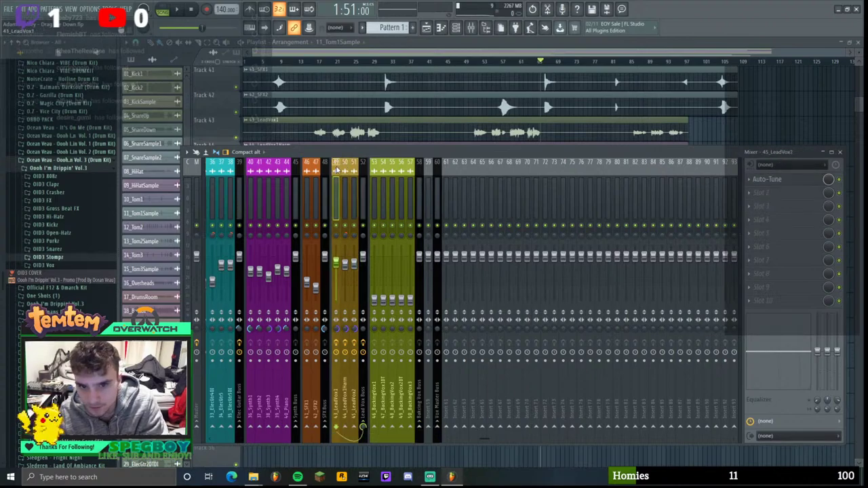
left_click(344, 171)
left_click(356, 173)
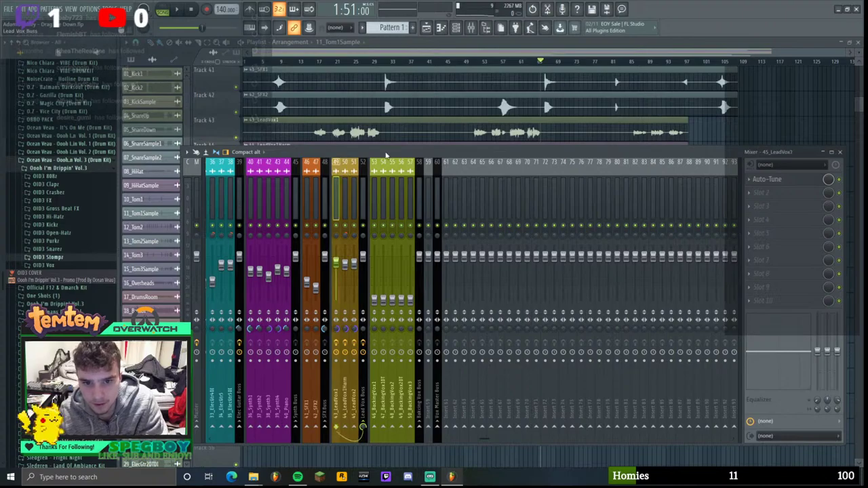
right_click(335, 179)
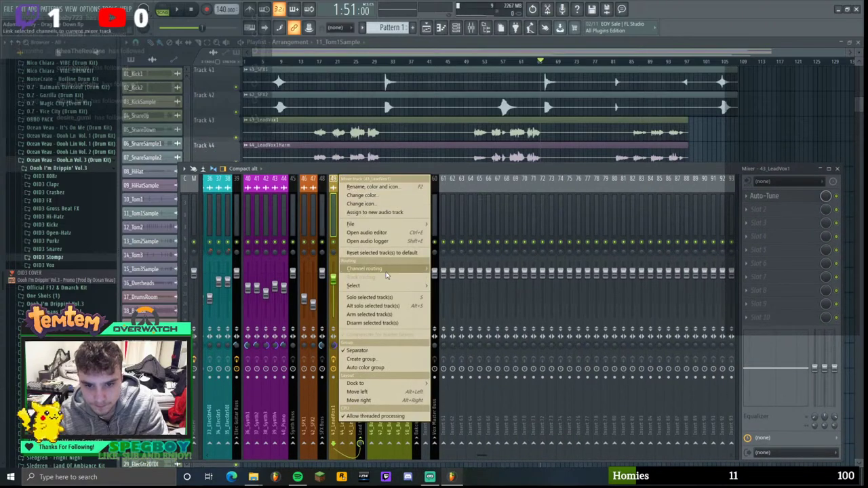
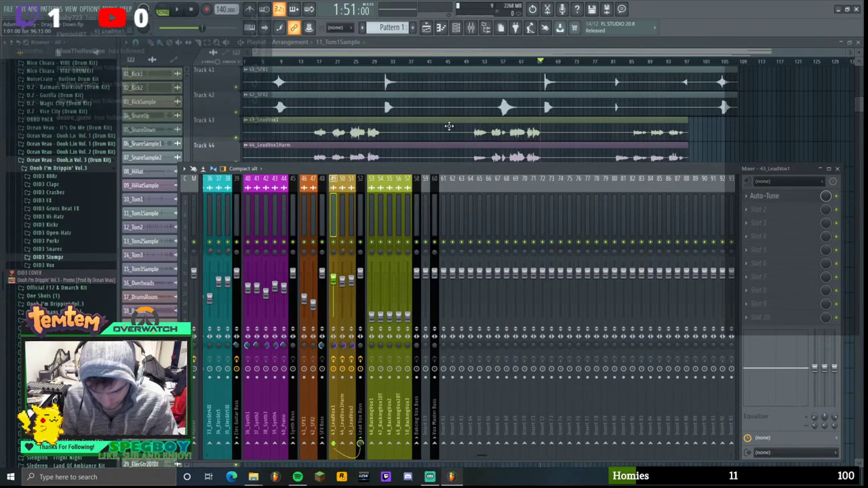
- Restart playback from 1:51 and lower the LeadVox1, LeadVox1Harm and LeadVox2 faders together to about 77%
key("space")
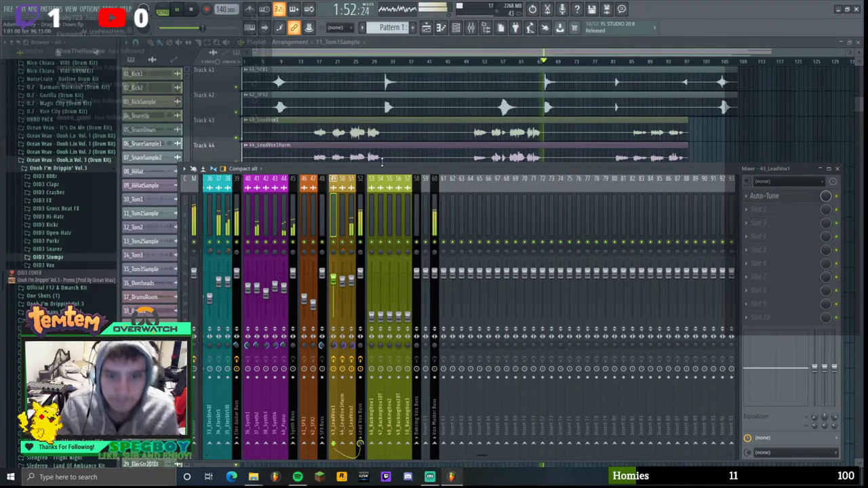
left_click_drag(373, 171, 349, 89)
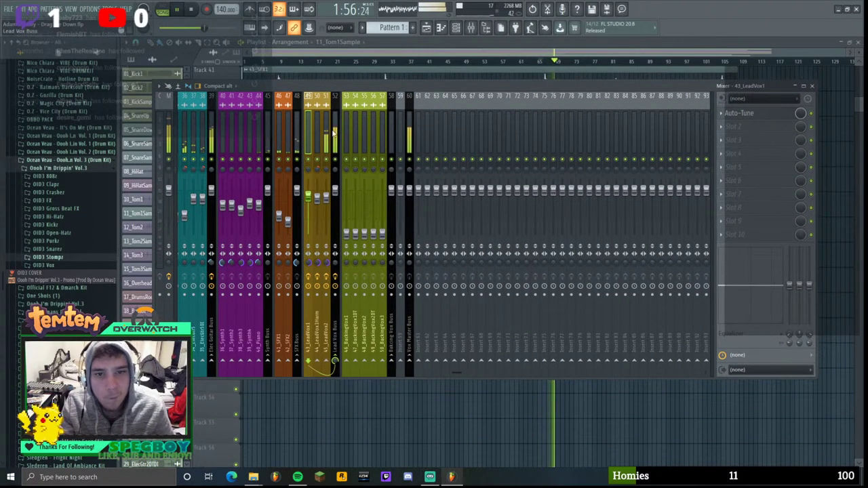
left_click(326, 132)
left_click(308, 126)
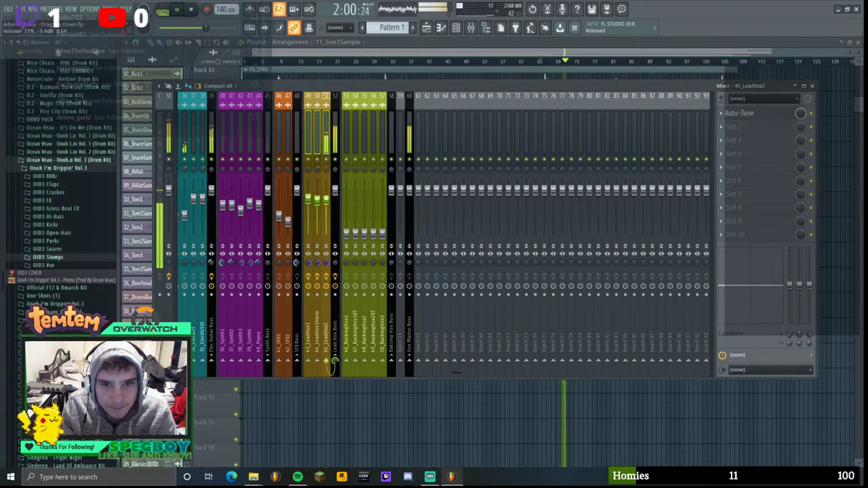
- Check the effect chain on the Lead Vox Buss and reselect the LeadVox2 mixer track
left_click(335, 130)
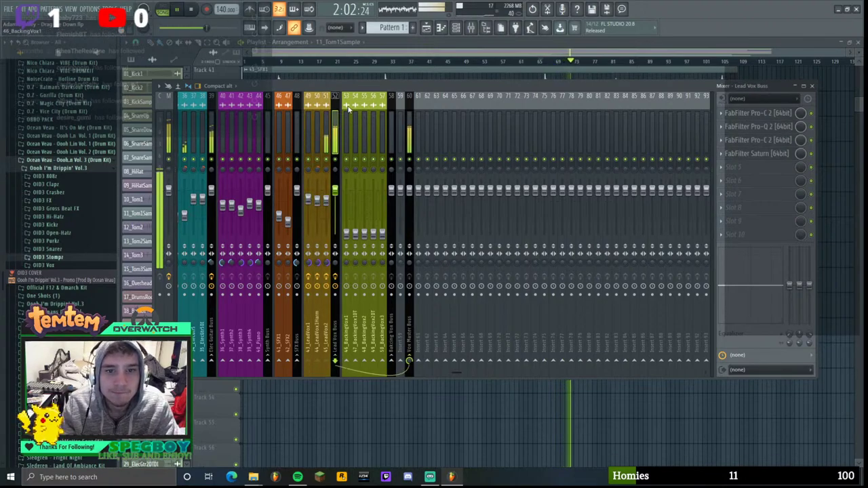
left_click_drag(353, 90, 329, 110)
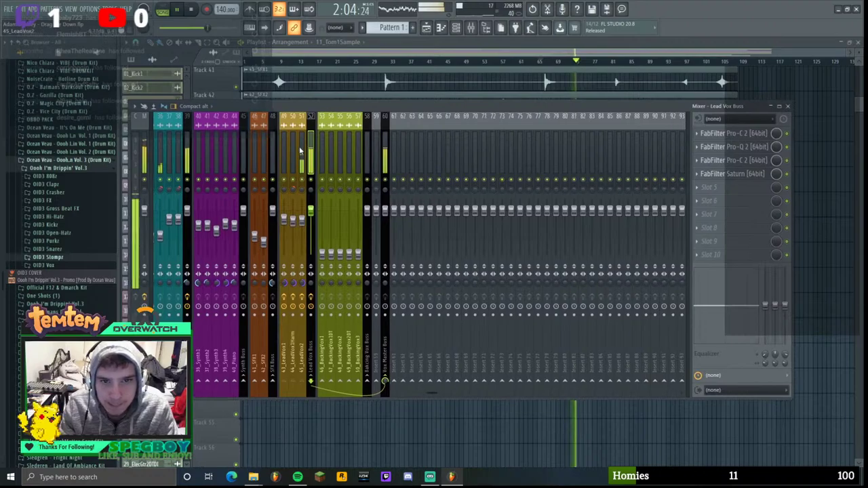
left_click(301, 151)
- Move the mixer clear of the playlist and jump playback to about bar 81, where LeadVox1Harm enters
left_click_drag(525, 109, 510, 286)
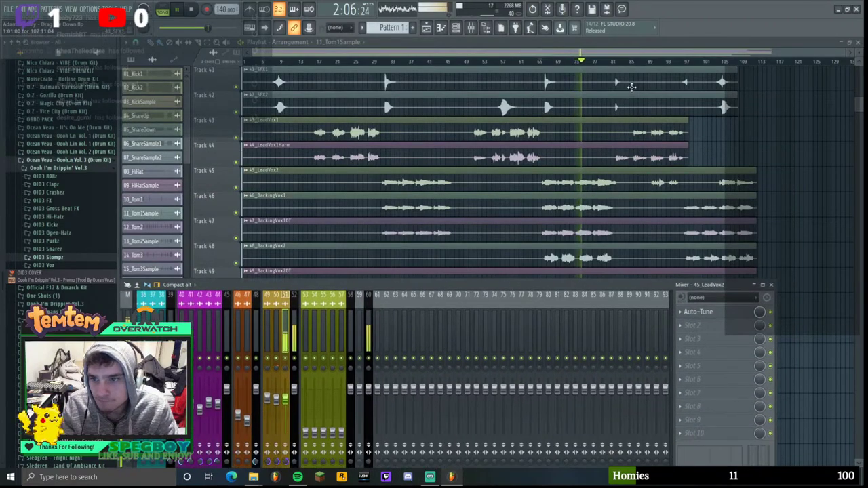
left_click(614, 61)
left_click(471, 28)
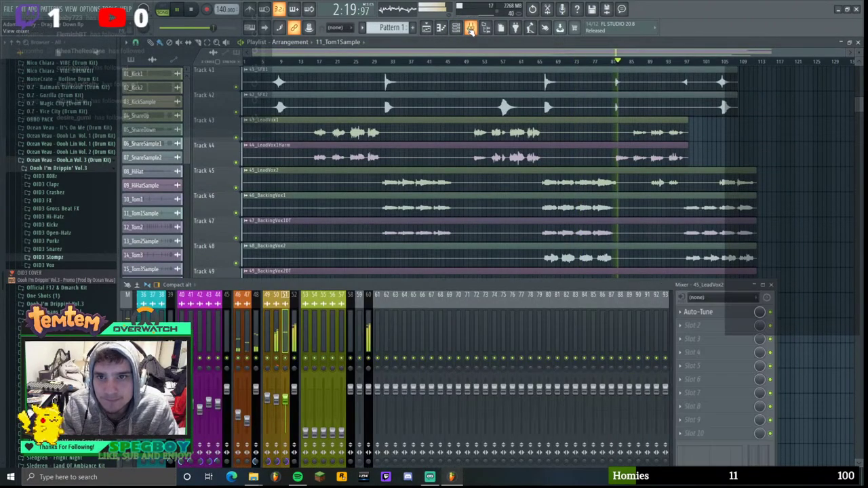
- Open Auto-Tune on the LeadVox1Harm mixer track, look over its pitch graph and close it
left_click_drag(339, 274, 380, 160)
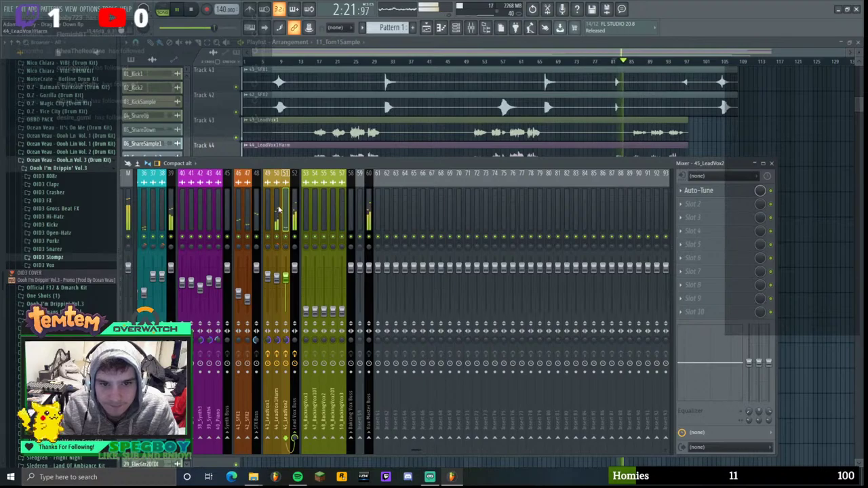
left_click_drag(597, 163, 600, 187)
left_click(705, 212)
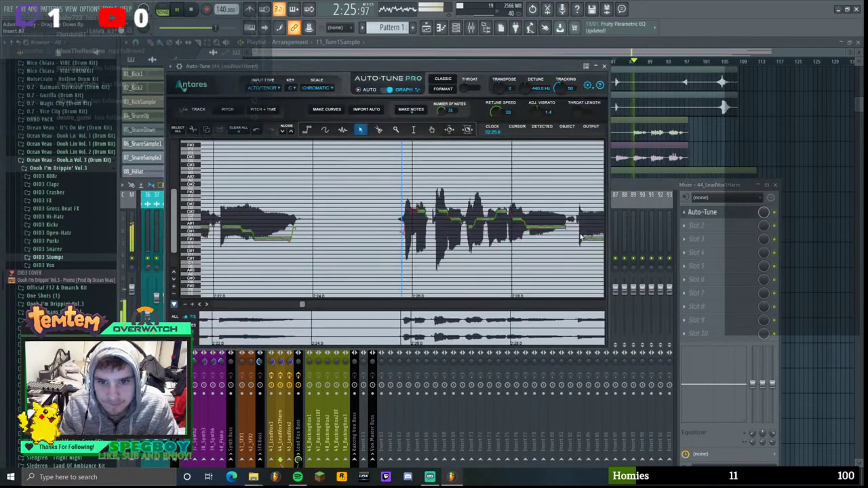
key("Escape")
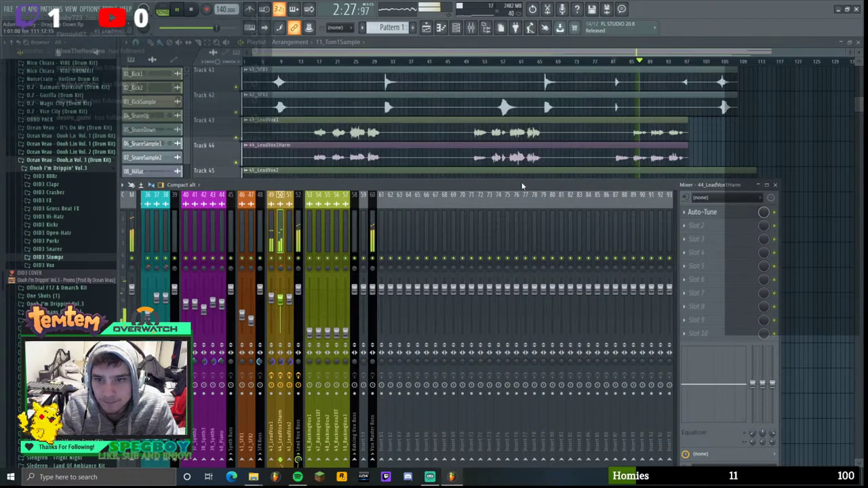
- Open Auto-Tune on the LeadVox2 mixer track, place its window below the vocal tracks and close the mixer
left_click_drag(522, 185, 531, 127)
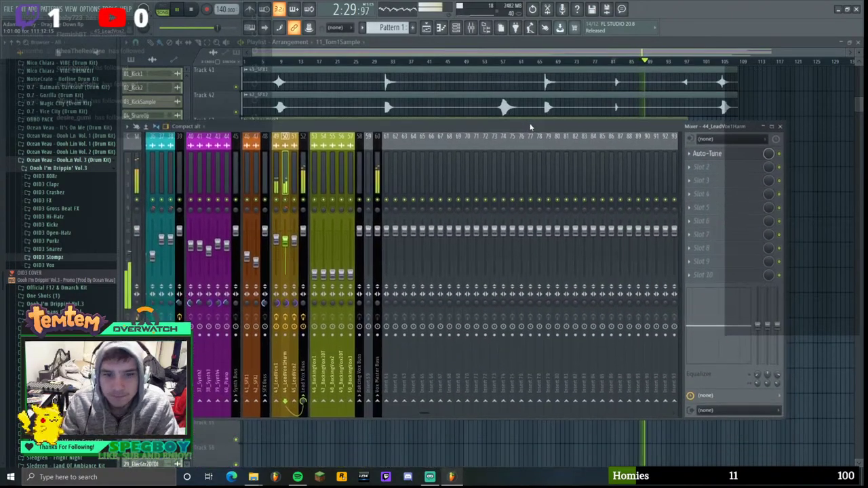
key("Right")
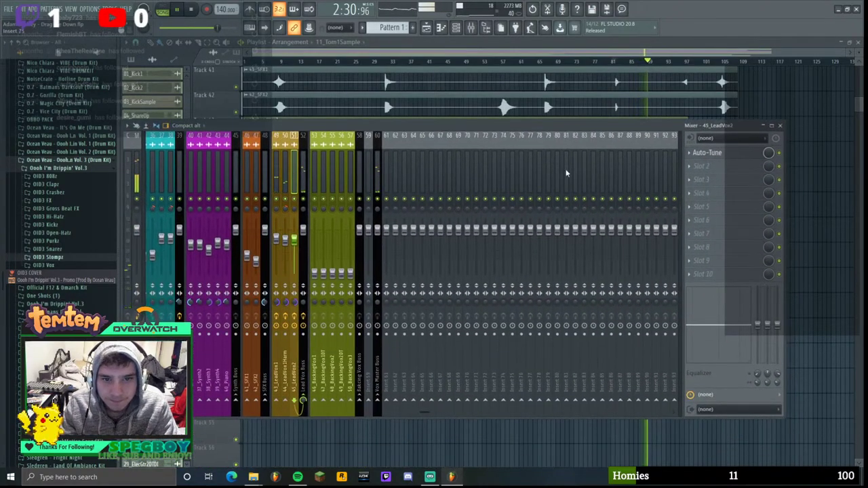
left_click(724, 155)
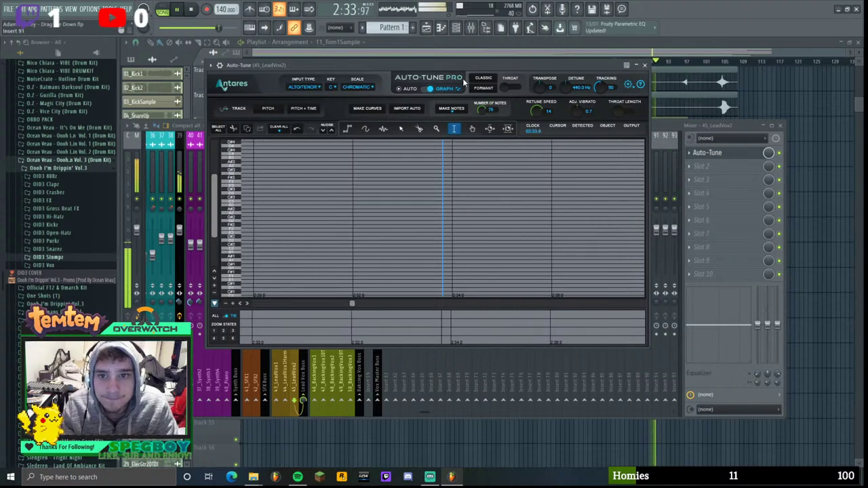
left_click_drag(465, 65, 457, 323)
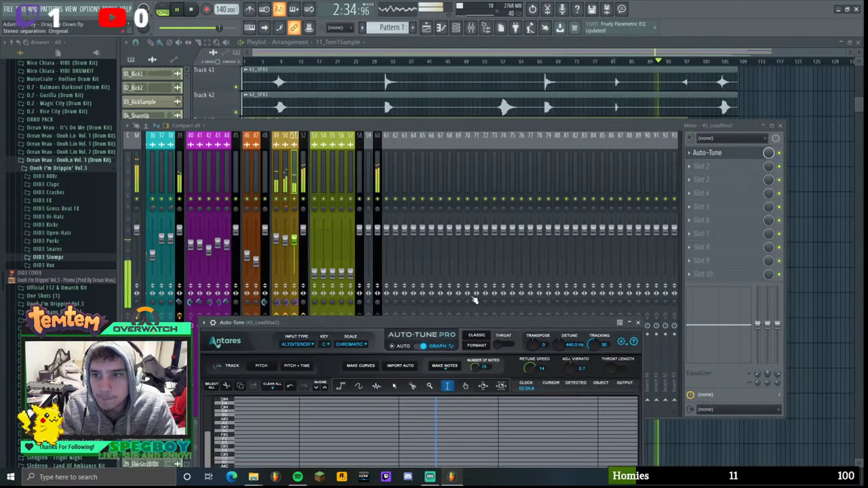
left_click(780, 125)
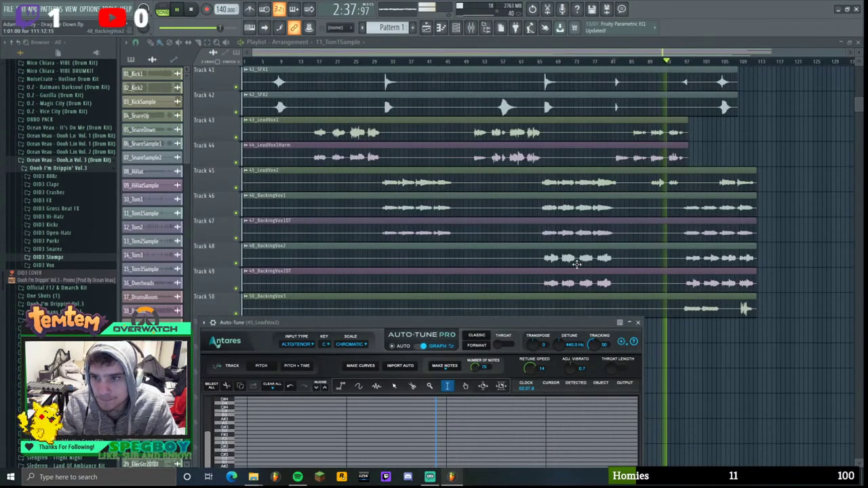
- Restart playback from about bar 89 with Auto-Tune tracking the pitch of LeadVox2, its window raised over the playlist
left_click_drag(478, 322, 475, 257)
key("space")
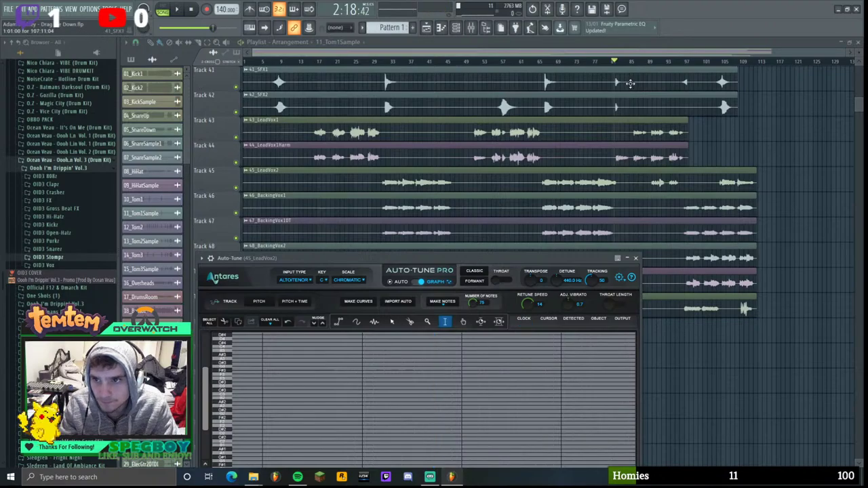
left_click(649, 62)
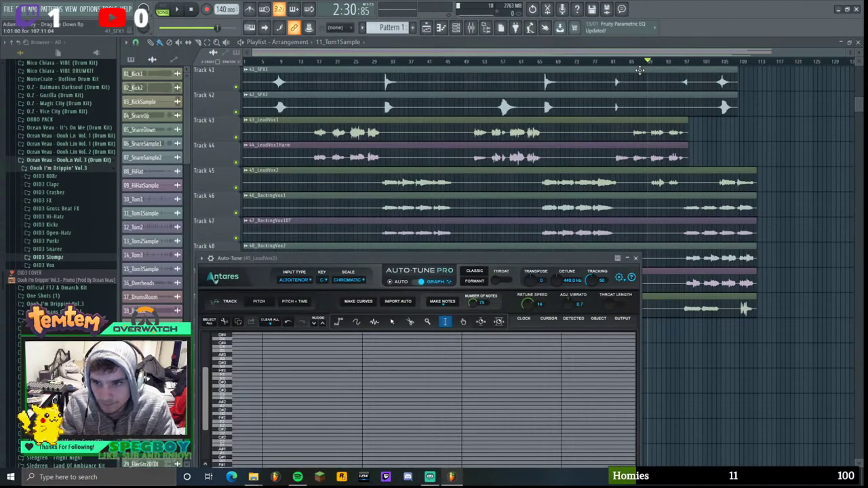
left_click_drag(467, 259, 461, 127)
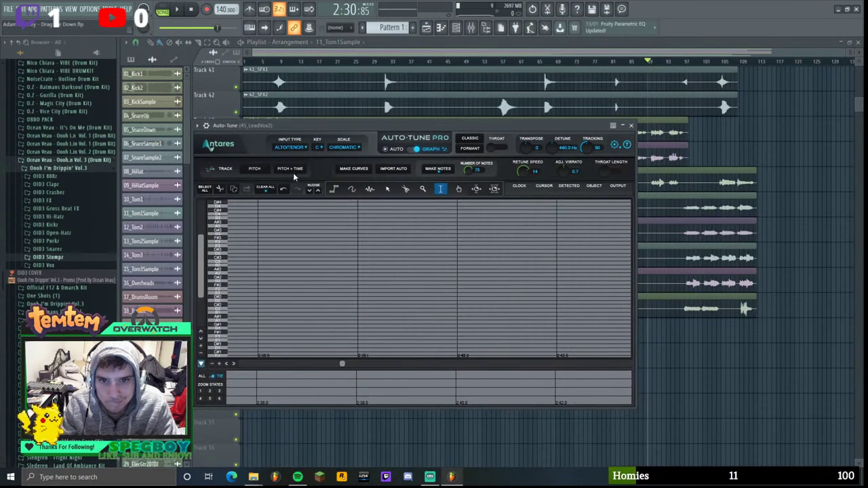
left_click(256, 169)
left_click(179, 9)
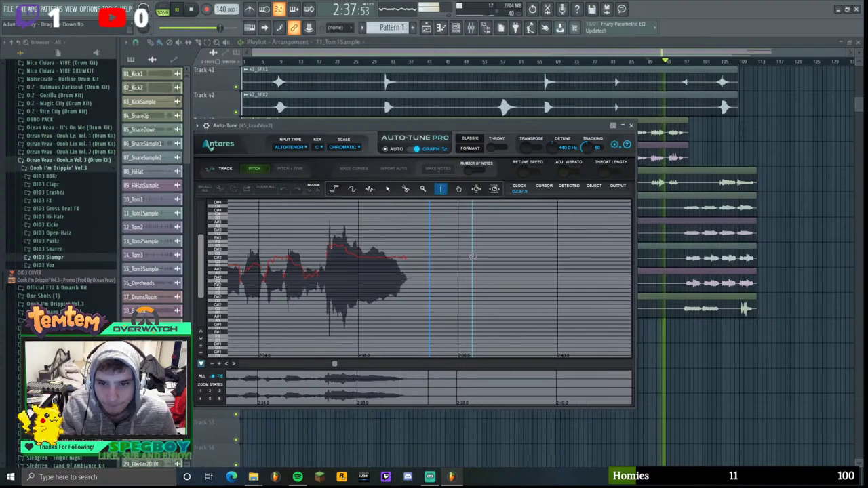
- Let Auto-Tune track LeadVox2's remaining phrases, shift its window clear of the end of the playlist and open the mixer
mouse_move(439, 130)
left_mouse_down()
mouse_move(430, 118)
mouse_move(440, 123)
left_mouse_up()
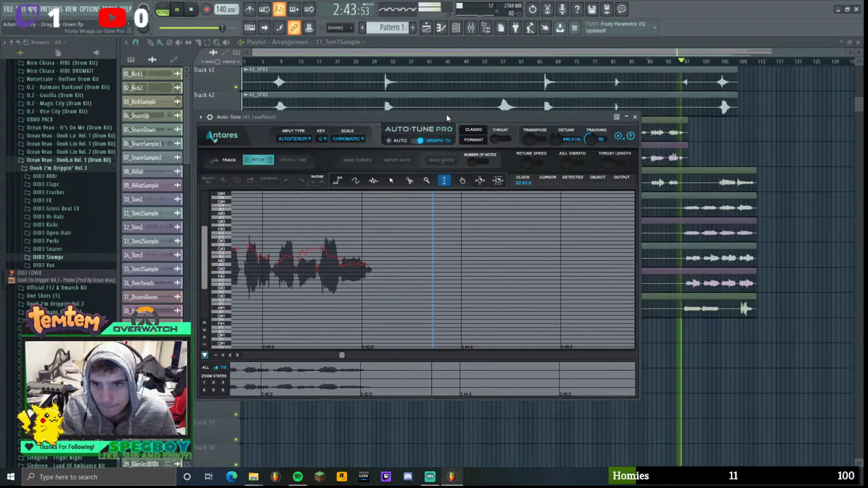
left_click_drag(447, 118, 463, 119)
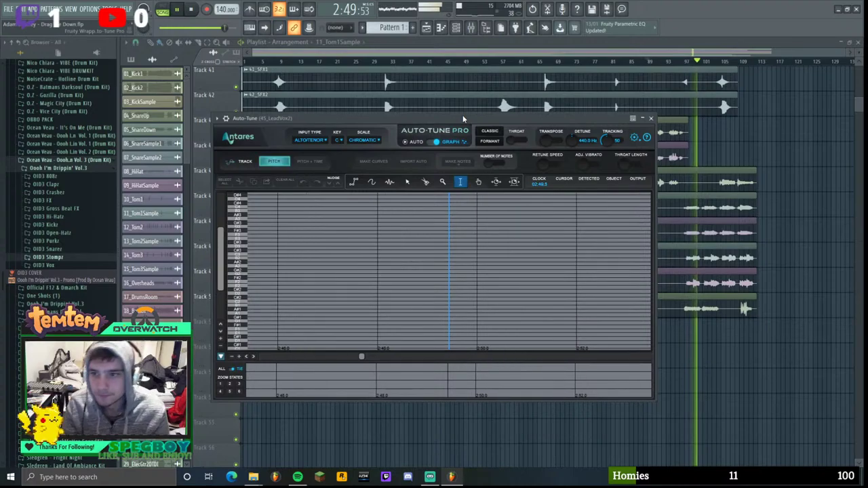
scroll(768, 240, "up", 1)
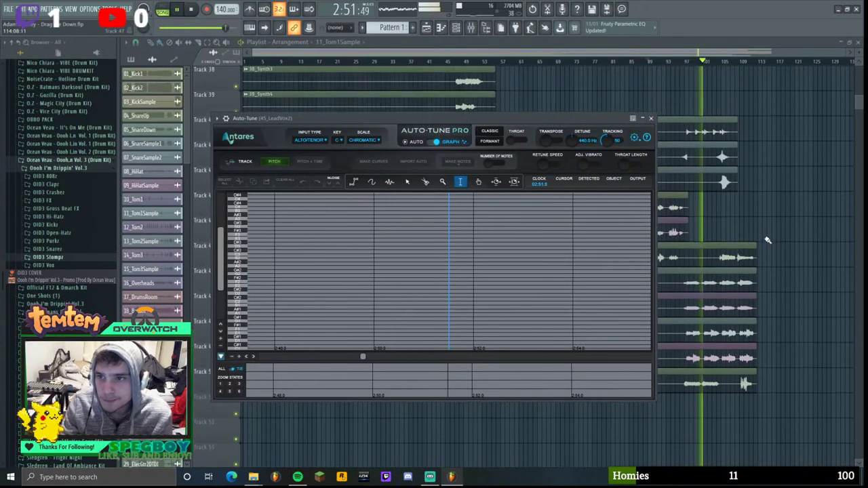
scroll(768, 240, "up", 1)
left_click_drag(484, 117, 523, 111)
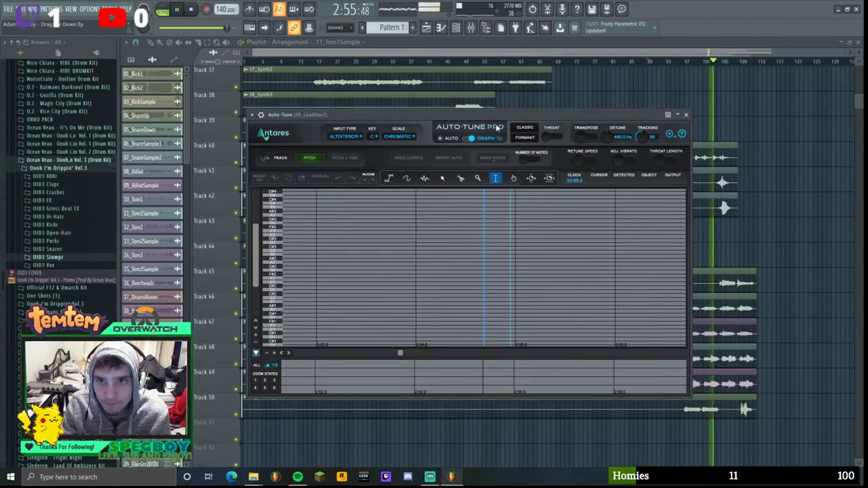
key("F9")
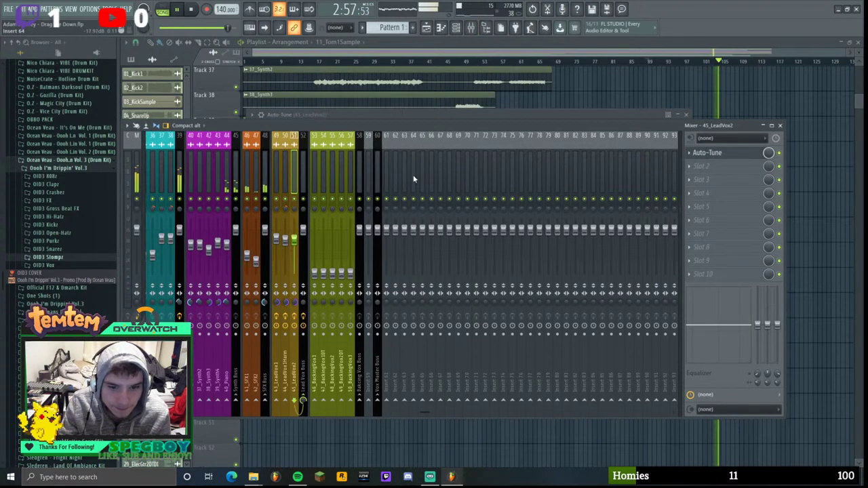
right_click(225, 175)
left_click(252, 312)
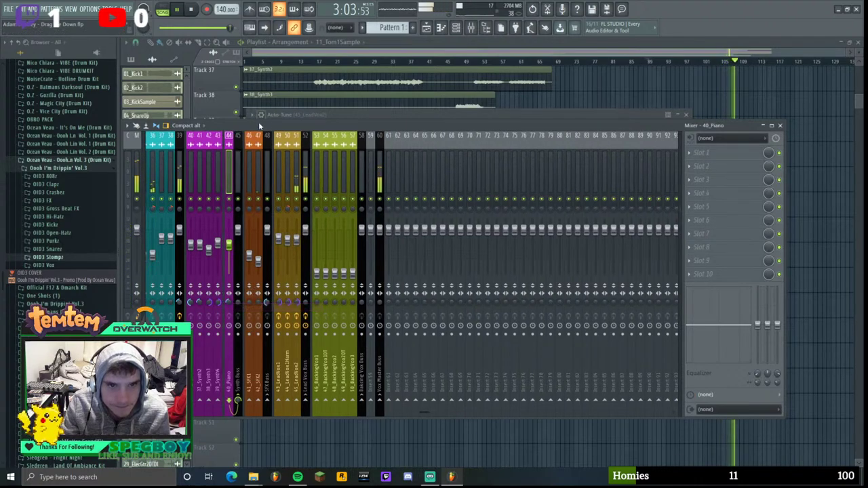
right_click(228, 135)
left_click(252, 310)
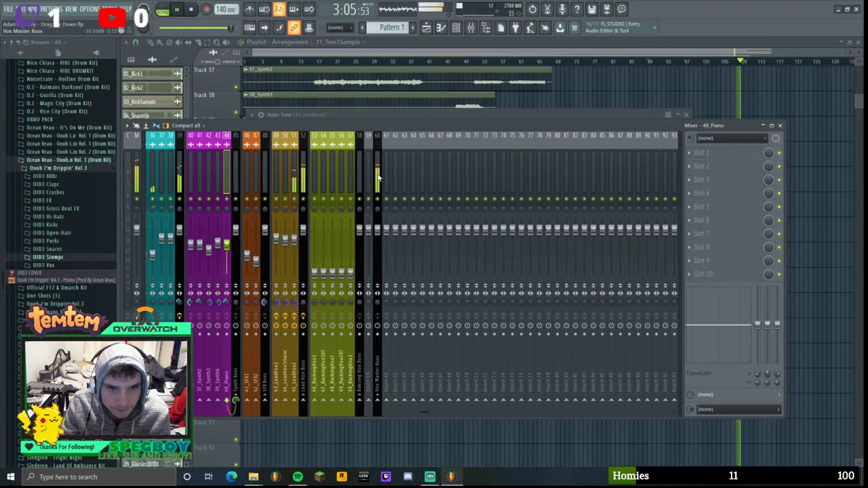
- Select the LeadVox2 mixer track, move the mixer lower, bring Auto-Tune back to the front and stop playback
left_click(293, 163)
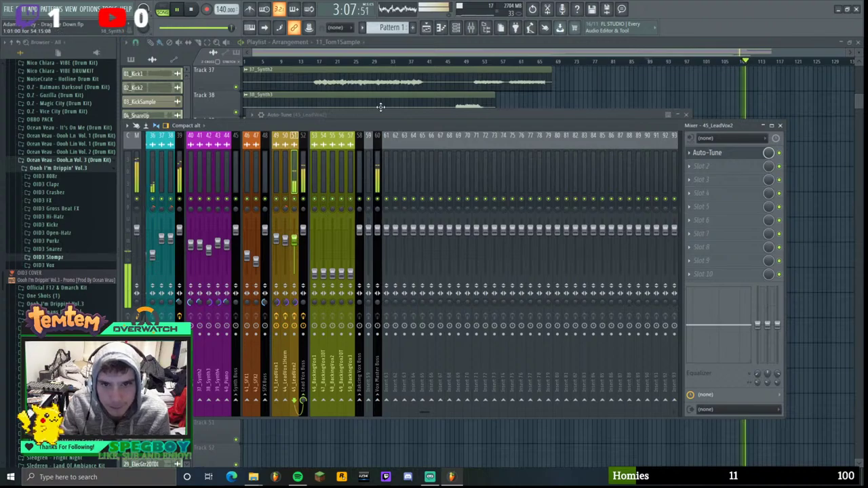
left_click_drag(383, 125, 422, 202)
left_click(462, 115)
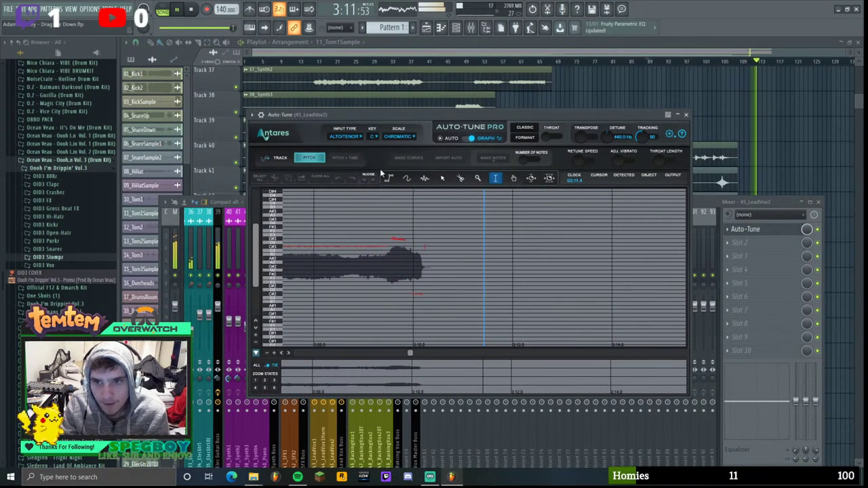
key("space")
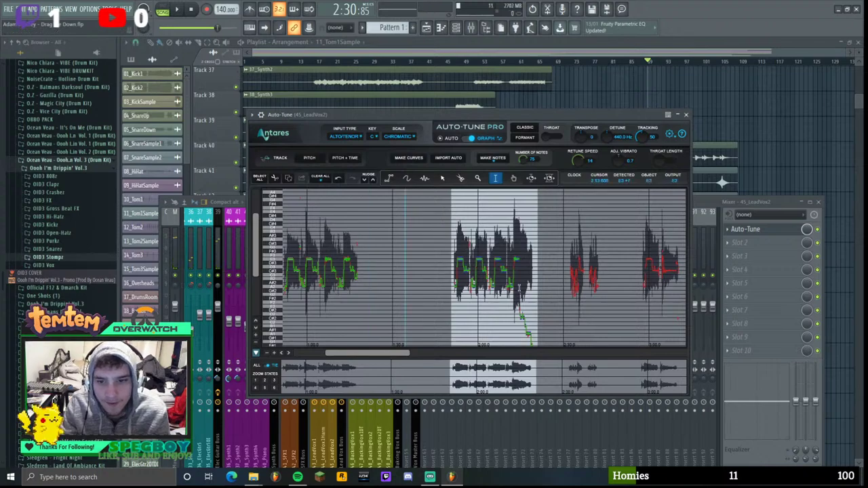
- Select the newly tracked LeadVox2 phrases from about 2:31 to the end of the vocal in Auto-Tune's pitch graph
left_click_drag(379, 354, 415, 355)
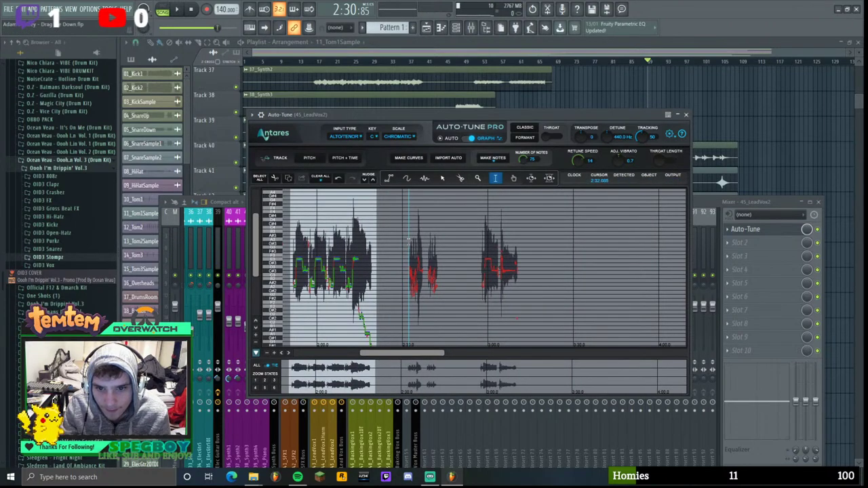
left_click_drag(407, 239, 521, 249)
left_click(277, 352)
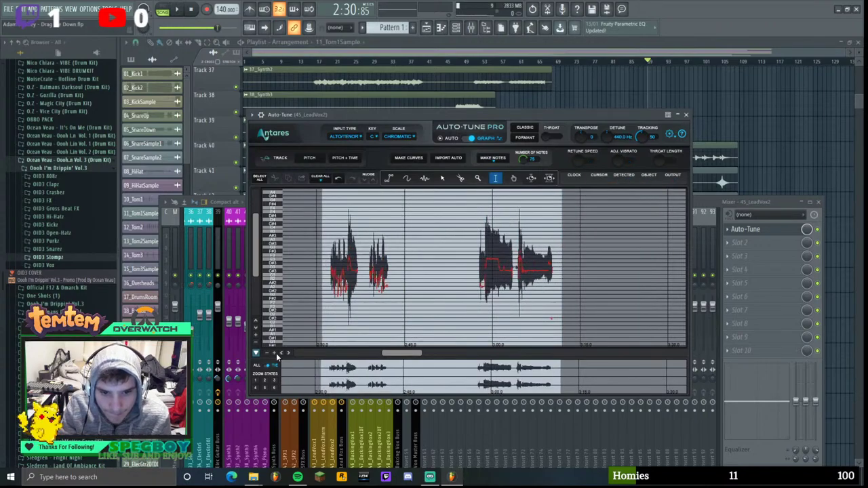
left_click(276, 353)
left_click_drag(406, 355, 397, 355)
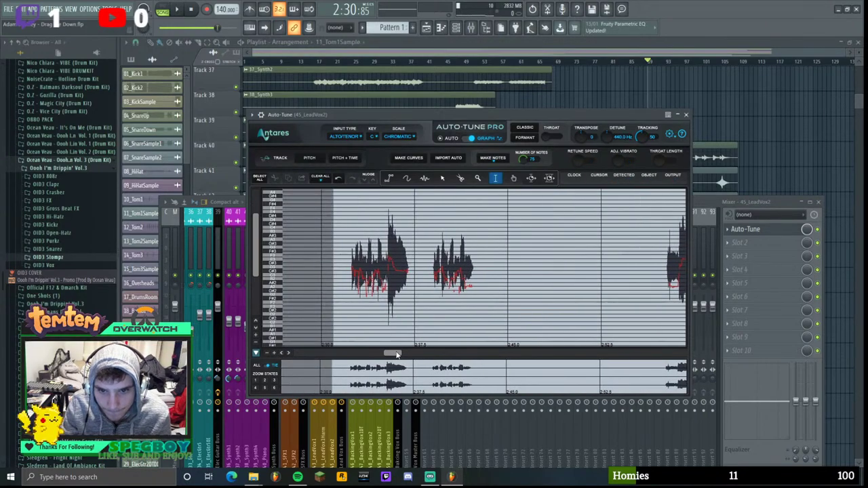
- Make curves and notes from the selected pitch data, with Retune Speed 18 and Adjust Vibrato 1.4
left_click(409, 158)
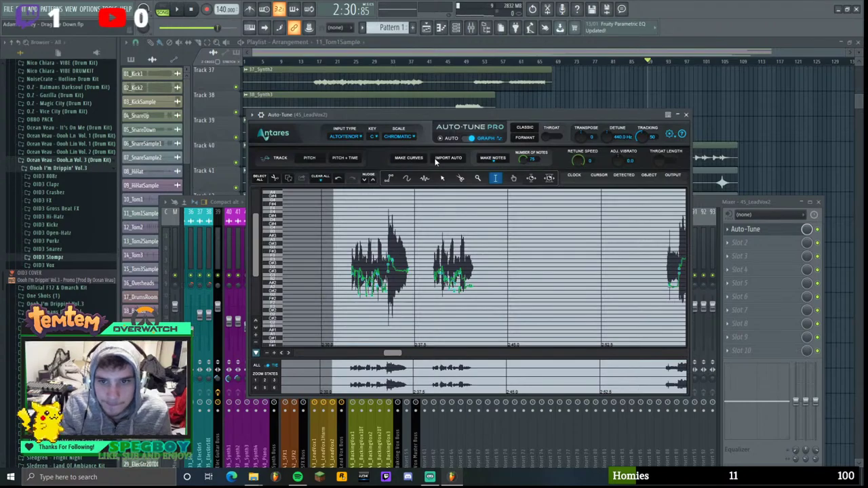
left_click(508, 158)
left_click(493, 150)
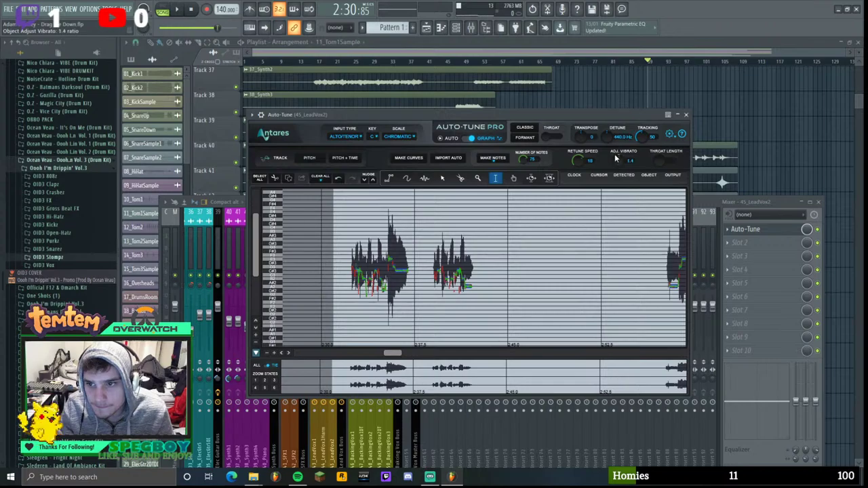
- Solo the LeadVox2 mixer track and play its corrected phrase from about bar 89 while following the Auto-Tune graph
left_click(716, 207)
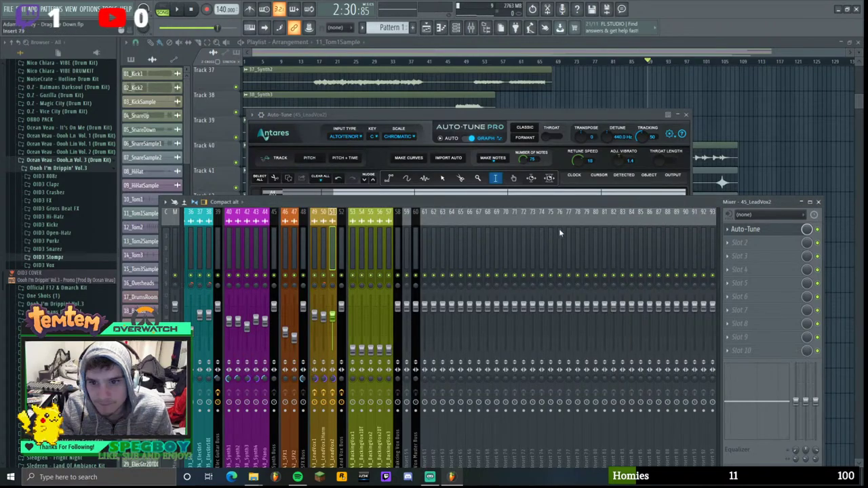
right_click(333, 274)
key("space")
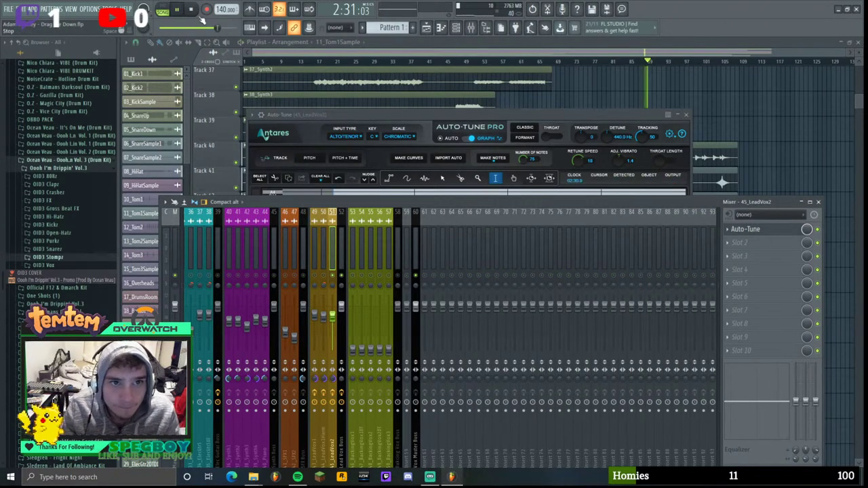
left_click(387, 112)
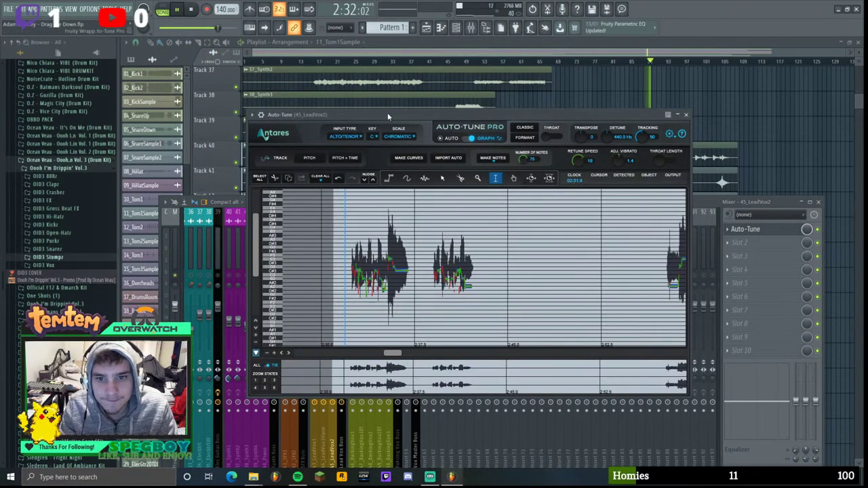
left_click(274, 353)
left_click(274, 354)
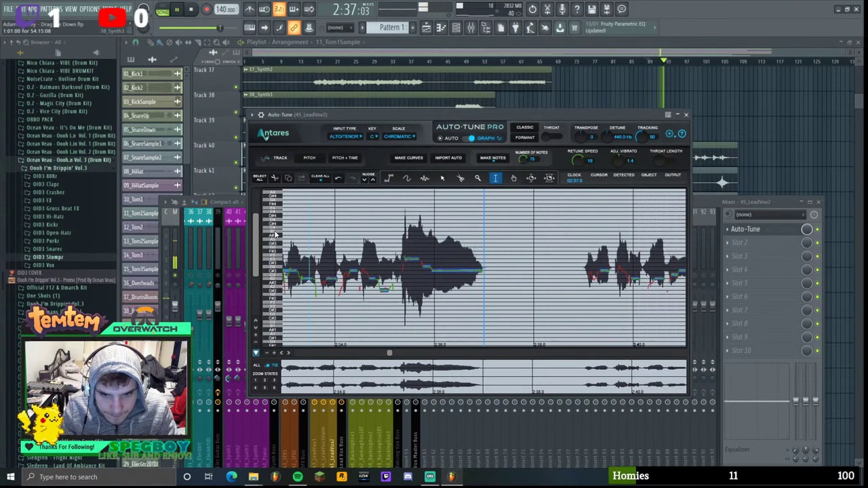
left_click(191, 8)
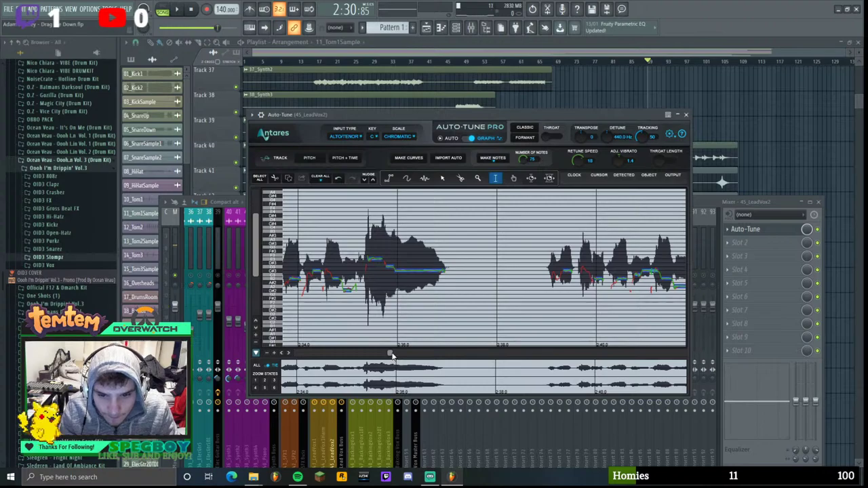
- Select only the first long note of the phrase, around 2:33 at C#3, with Auto-Tune's arrow tool
left_click_drag(392, 355, 390, 356)
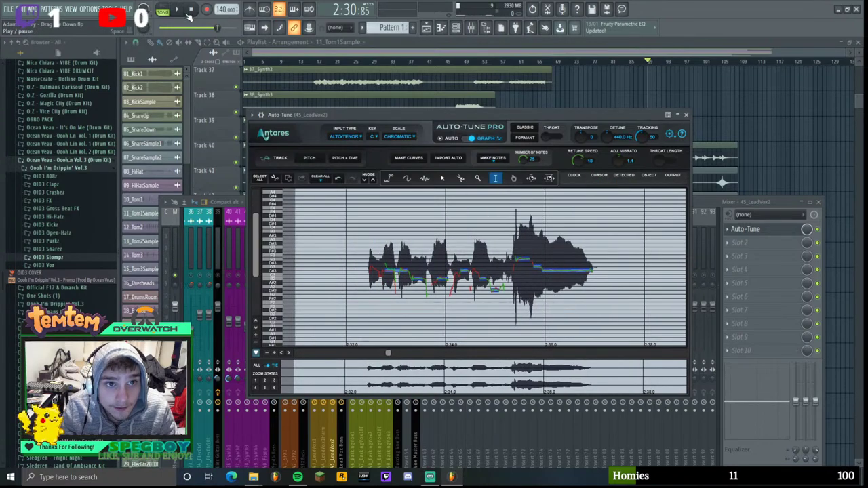
left_click(277, 354)
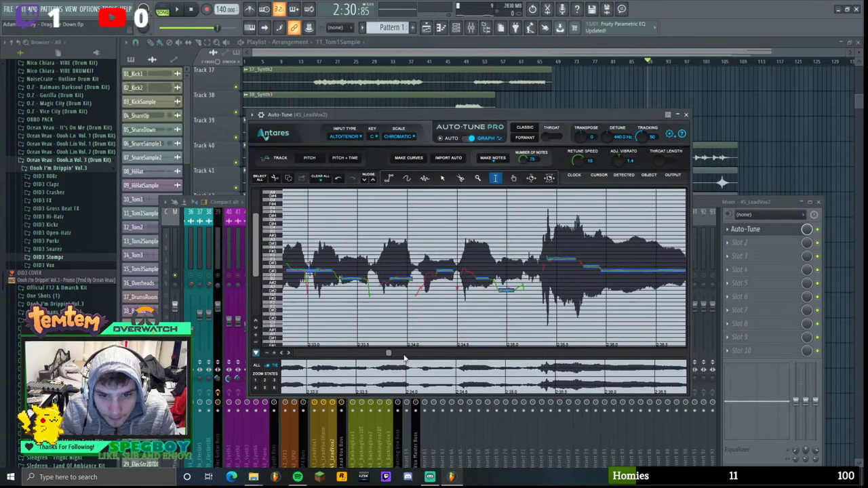
left_click_drag(391, 355, 388, 354)
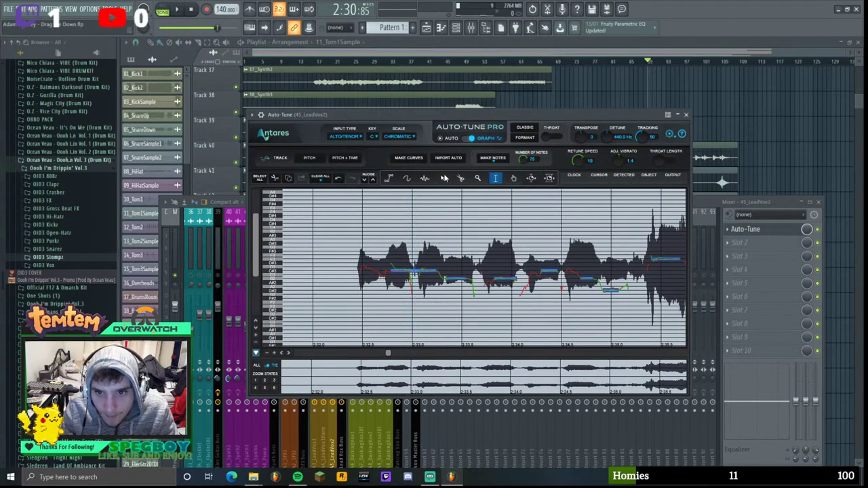
left_click(421, 244)
left_click(411, 271)
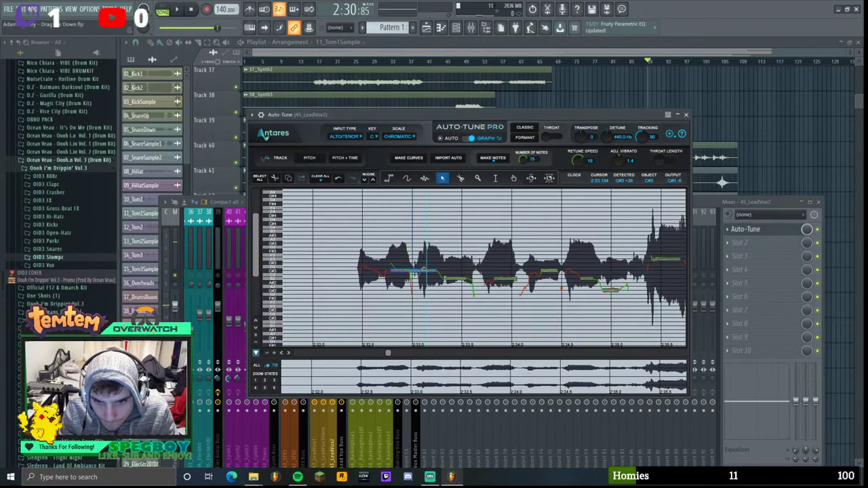
- Play the phrase again and examine its opening notes and pitch curves around 2:33 close up in the Auto-Tune graph
left_click(179, 9)
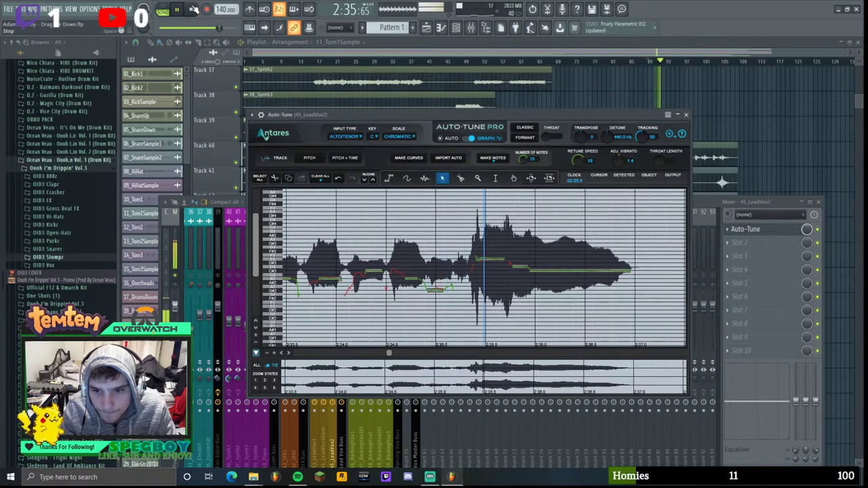
left_click(194, 9)
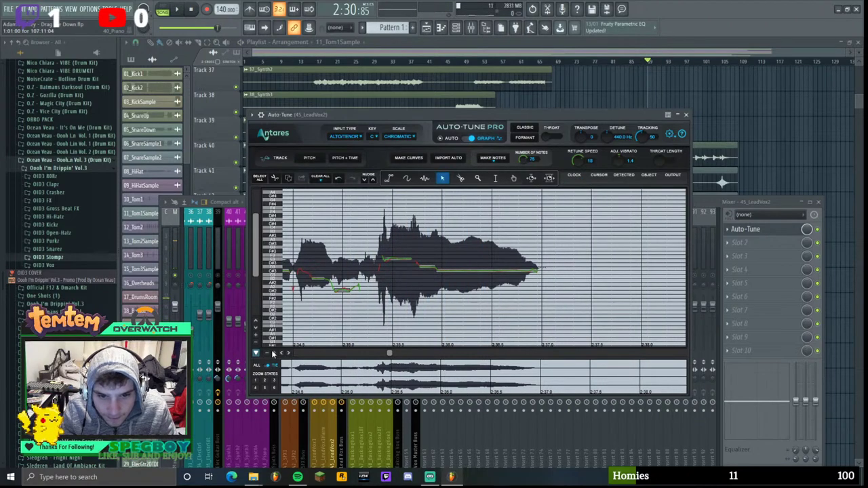
left_click(270, 354)
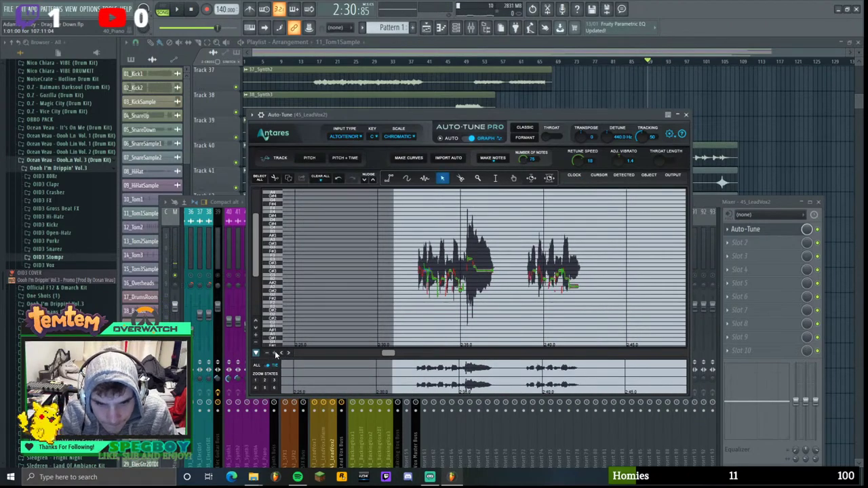
left_click(276, 354)
left_click(276, 355)
left_click(284, 353)
left_click(283, 352)
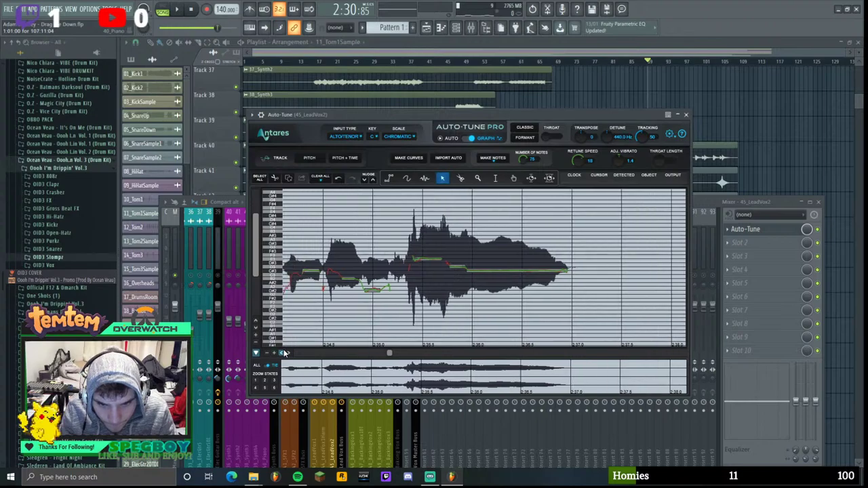
left_click(284, 353)
left_click(283, 352)
left_click(284, 353)
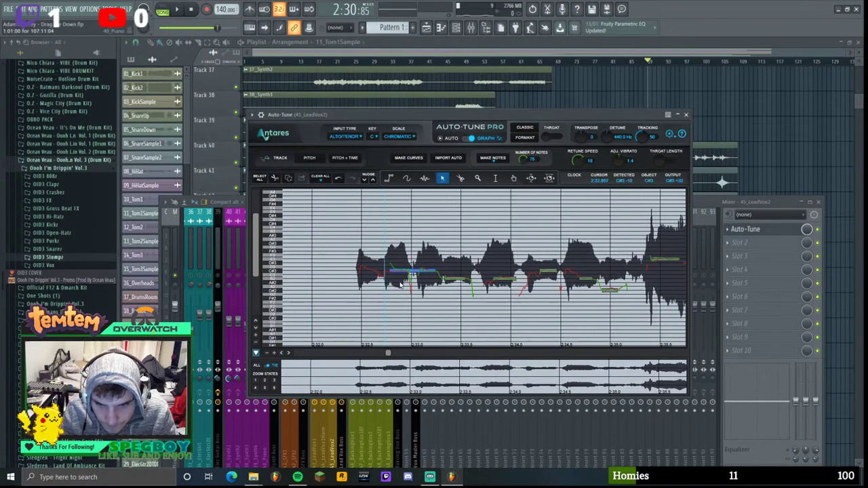
left_click(276, 354)
left_click(275, 354)
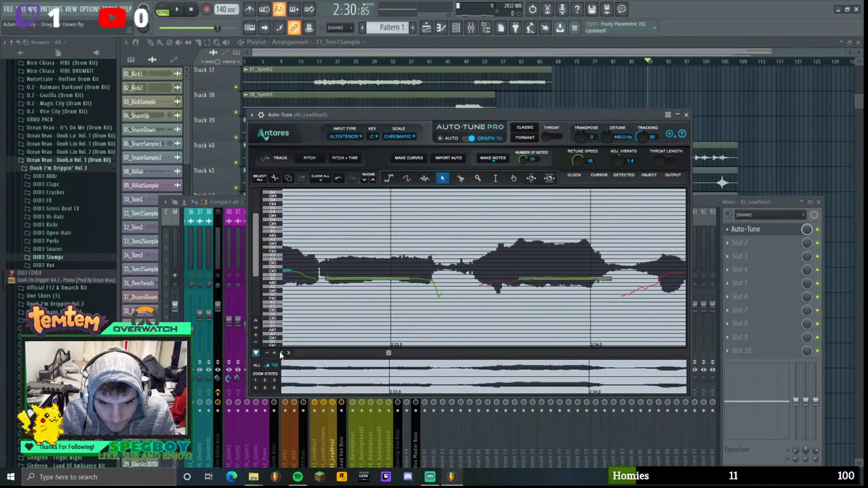
left_click(283, 353)
left_click(283, 353)
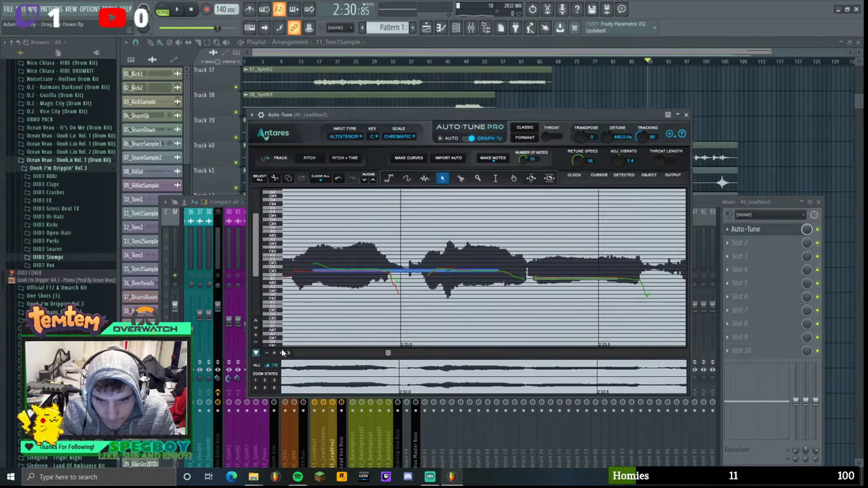
- Draw a correction curve over the opening of the LeadVox2 phrase around 2:32.5 with the Curve tool and undo it
left_click(283, 352)
left_click(283, 353)
left_click(283, 353)
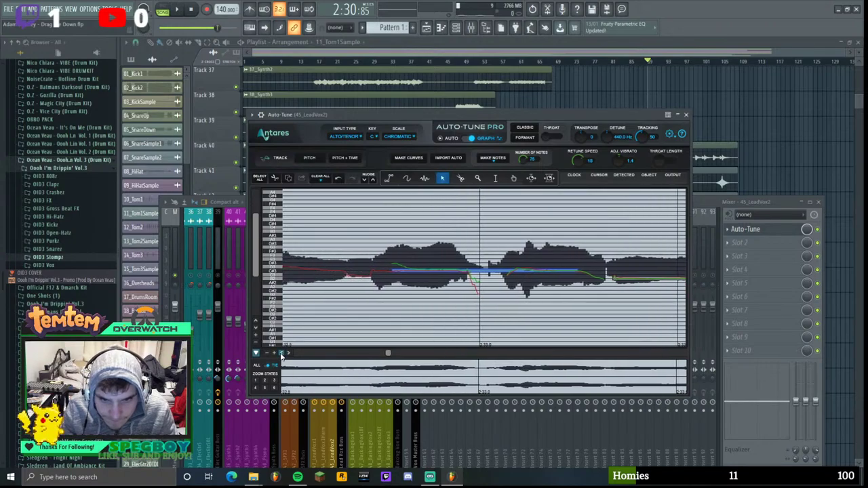
left_click(283, 353)
left_click(282, 353)
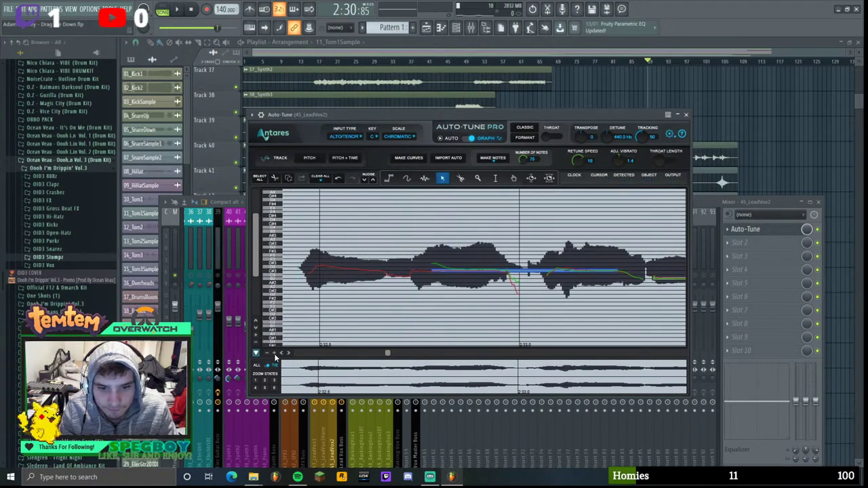
left_click(270, 353)
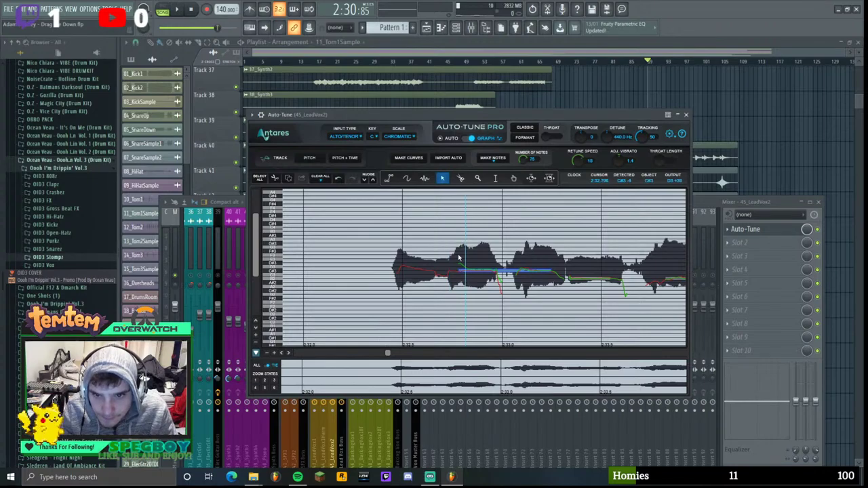
left_click(407, 178)
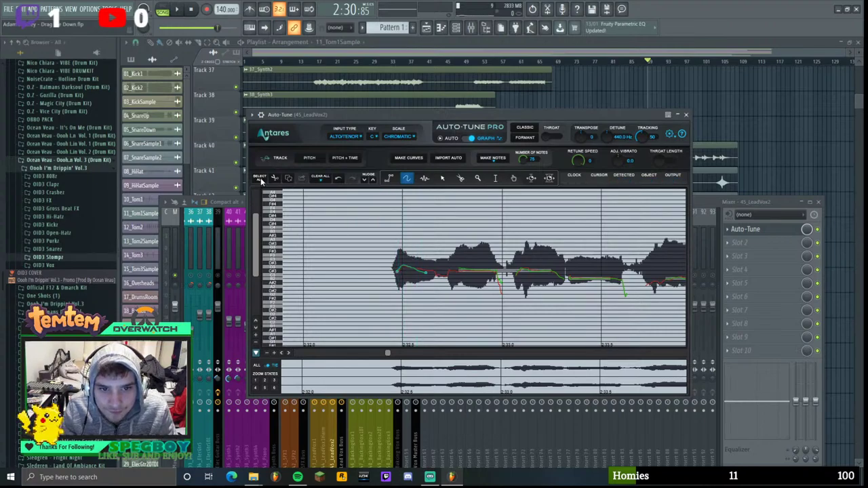
left_click(338, 178)
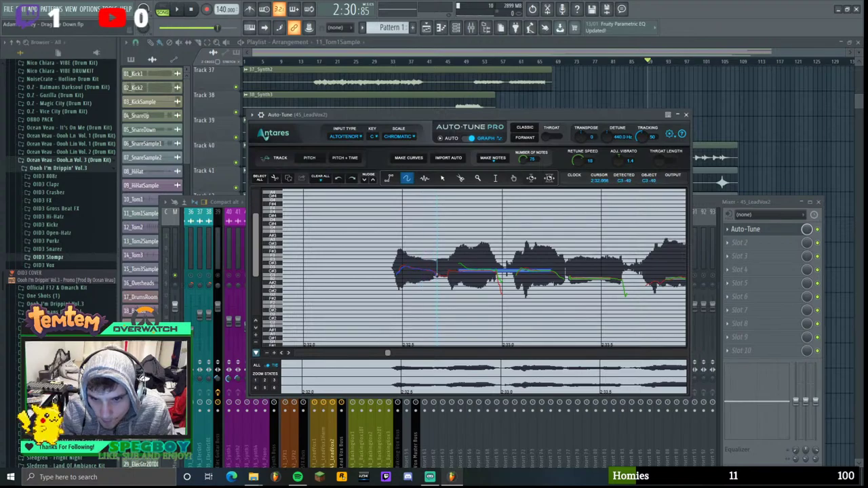
- Redraw the curve over the phrase's opening, joining the C#3 note before 2:33, and try to make notes from it
left_click(459, 270)
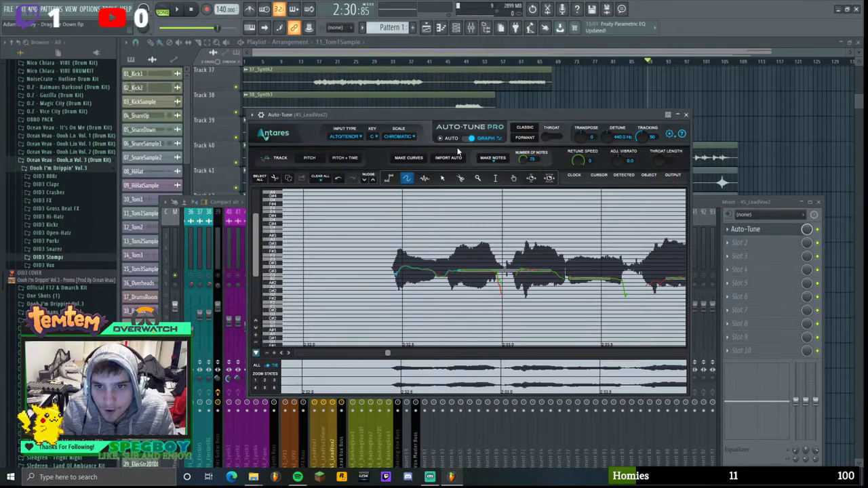
left_click(494, 160)
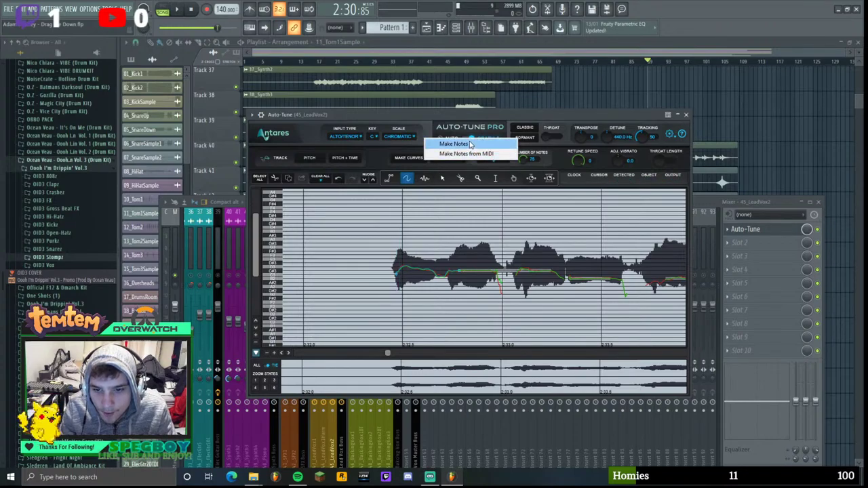
left_click(470, 144)
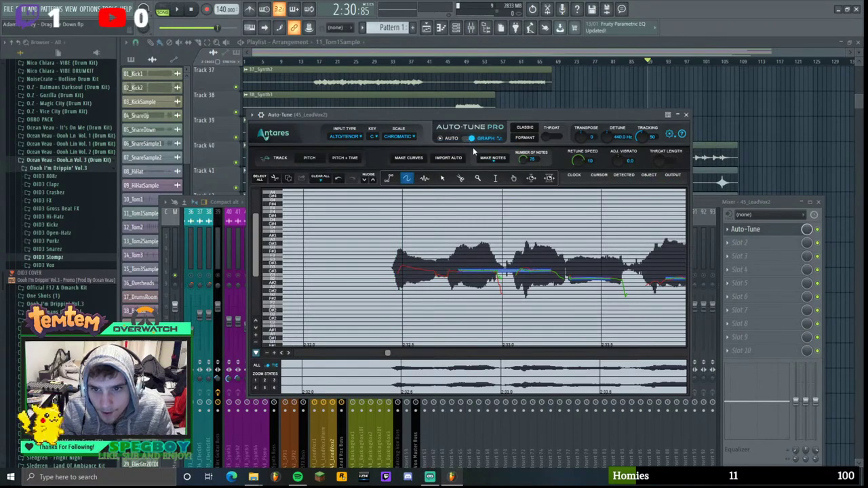
left_click(488, 159)
left_click(516, 112)
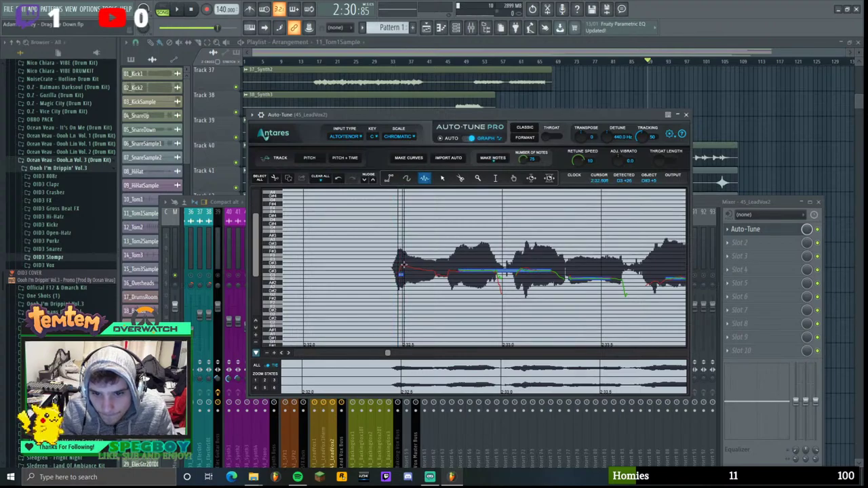
- Draw short notes around C#3 and D3 over the phrase's opening from about 2:32.5 to 2:32.8, and play the phrase
left_click(404, 271)
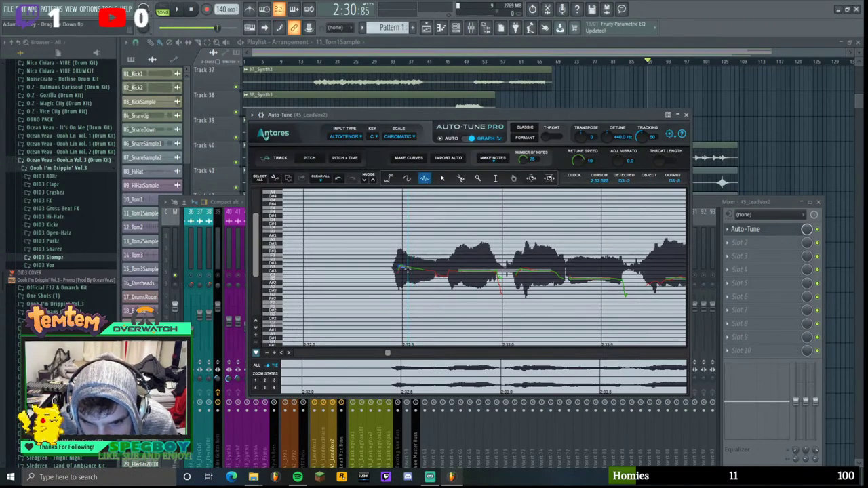
left_click_drag(406, 269, 454, 271)
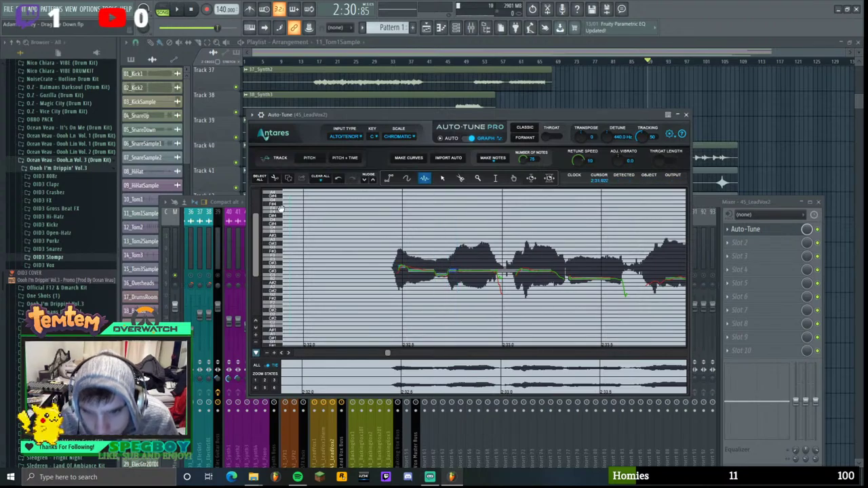
key("space")
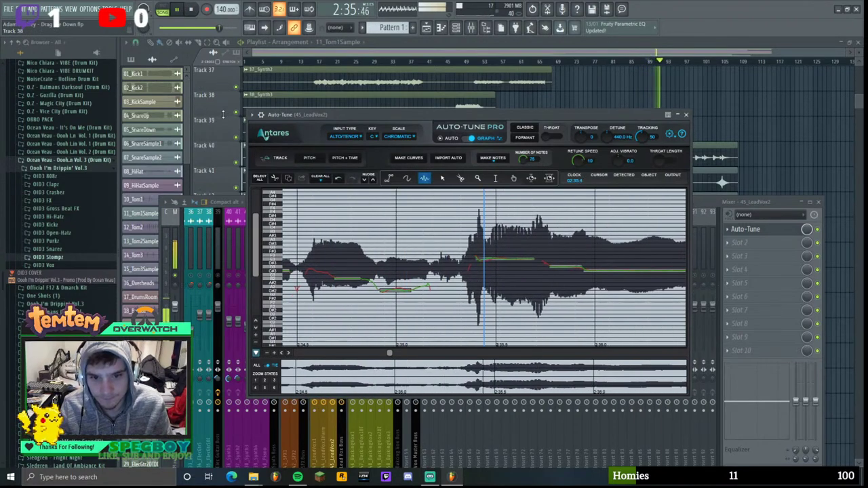
key("space")
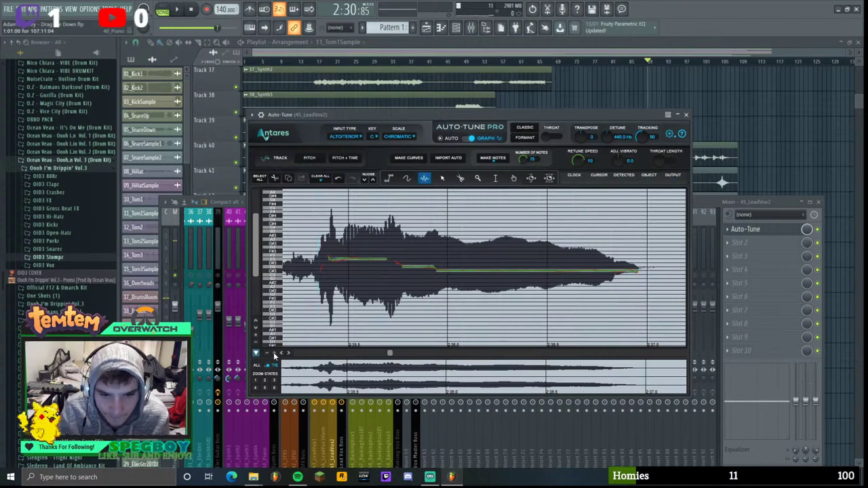
- Add a short note at about 2:33.0, slightly below the two C#3 notes on either side of the gap
left_click(276, 354)
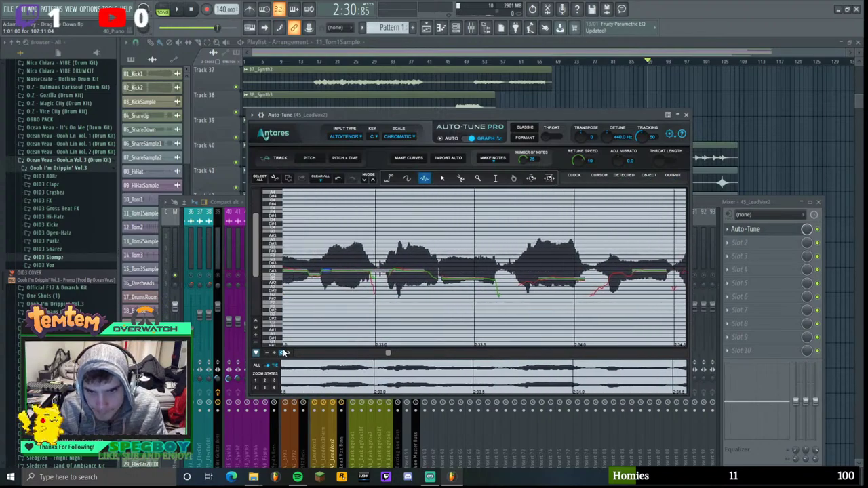
left_click_drag(285, 352, 285, 353)
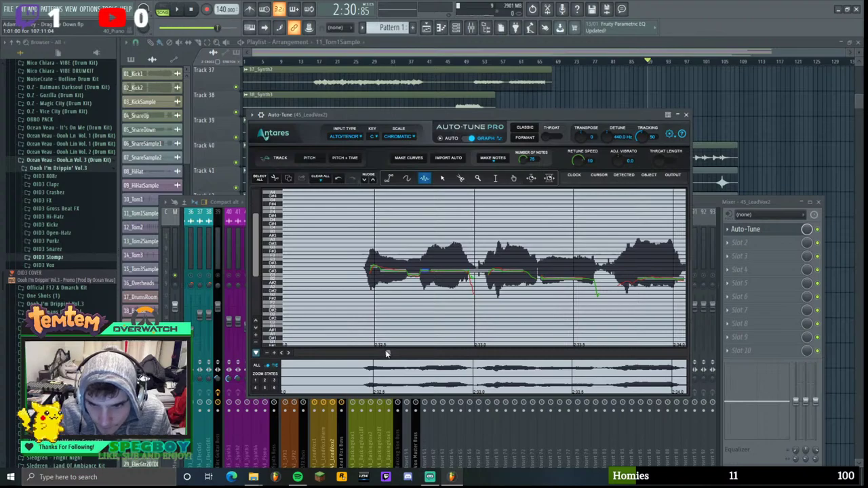
left_click_drag(386, 351, 386, 350)
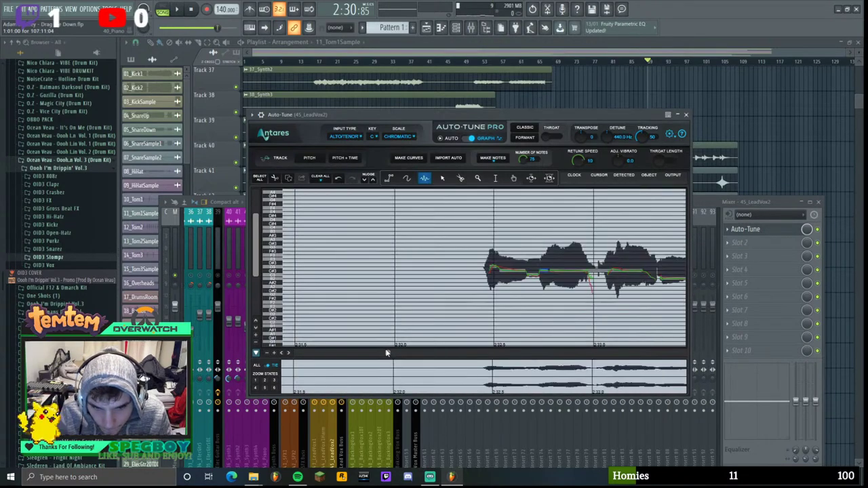
left_click_drag(288, 354, 292, 355)
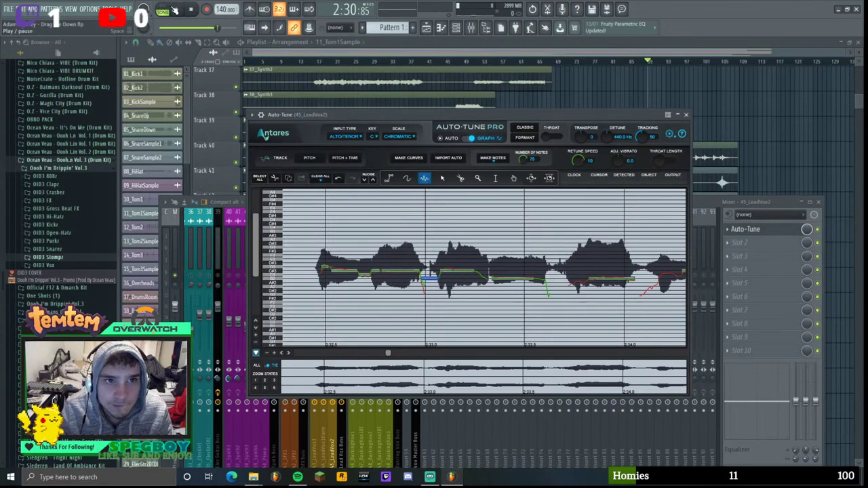
- Set the song position to about bar 89 and play the edited LeadVox2 phrase with the Auto-Tune graph open
left_click_drag(648, 61, 652, 62)
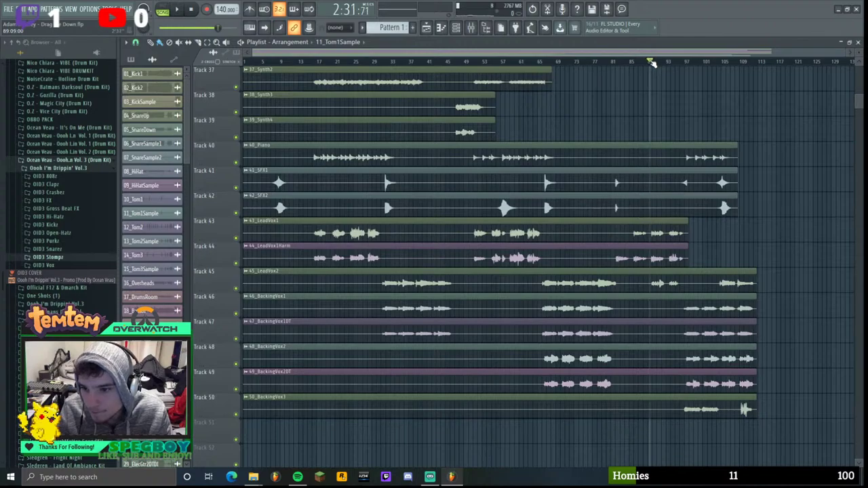
left_click(471, 28)
left_click(471, 28)
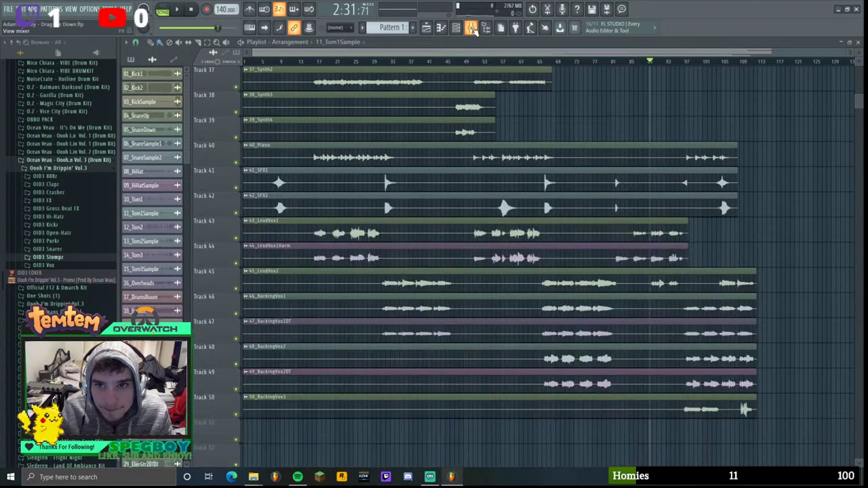
key("space")
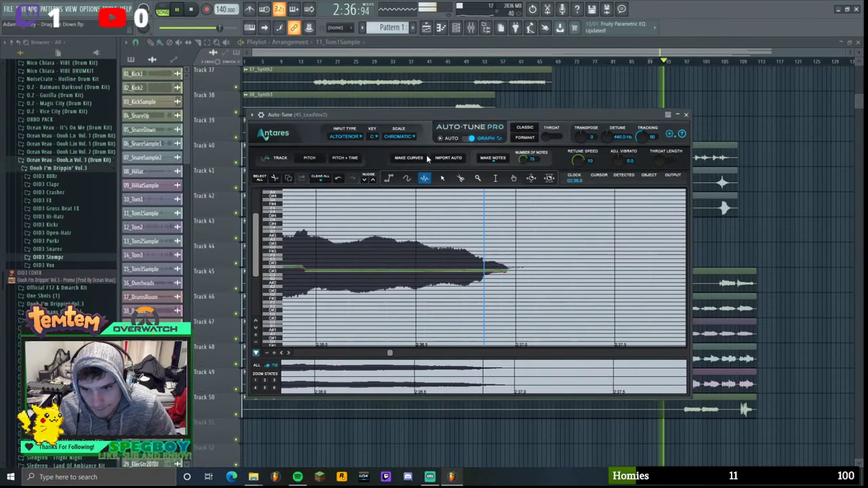
left_click(190, 10)
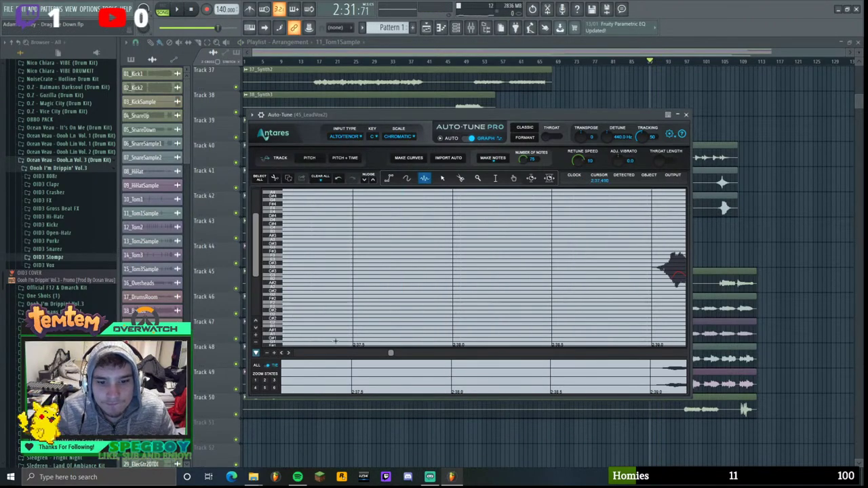
- Replay the phrase with more of its notes shown in the graph, from its start near 2:32.5 through its end
left_click_drag(390, 354, 388, 353)
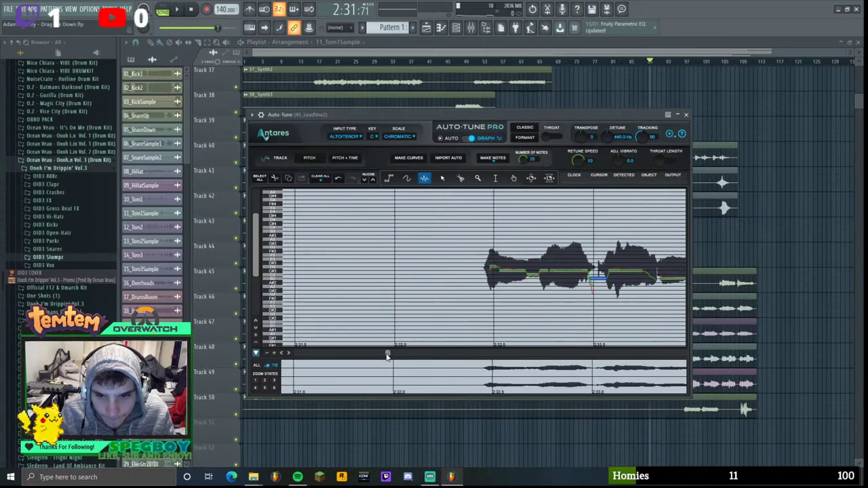
left_click(282, 354)
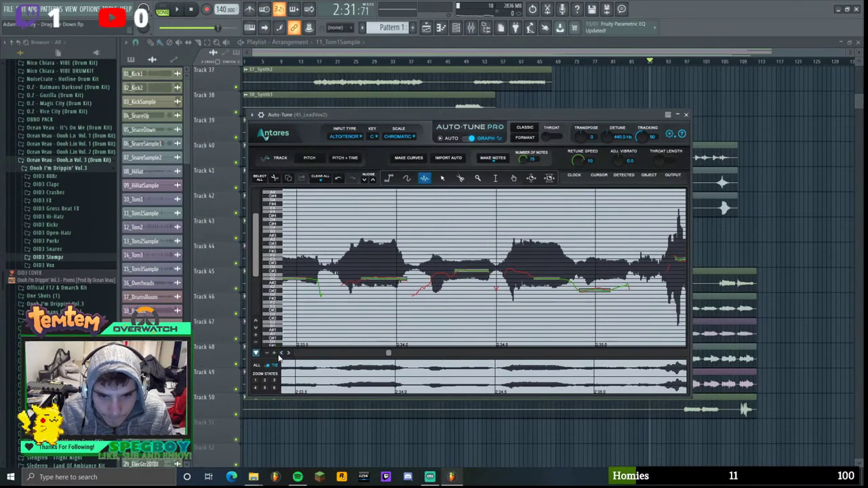
left_click(269, 353)
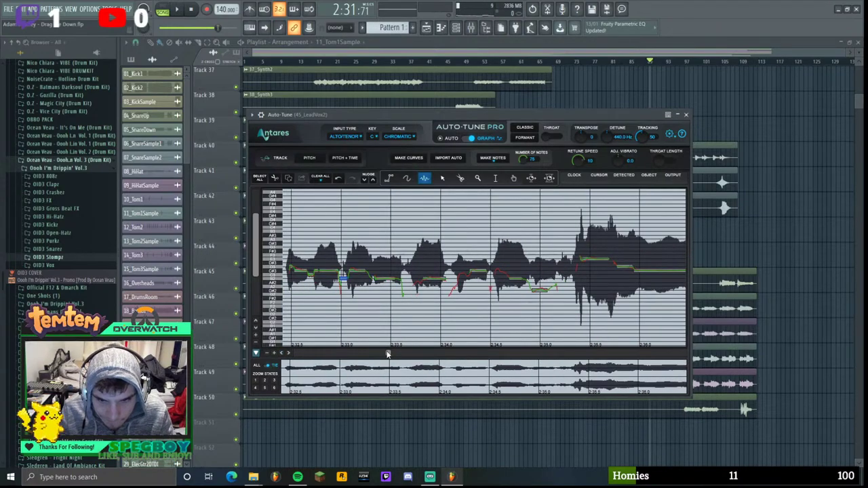
left_click_drag(387, 354, 387, 354)
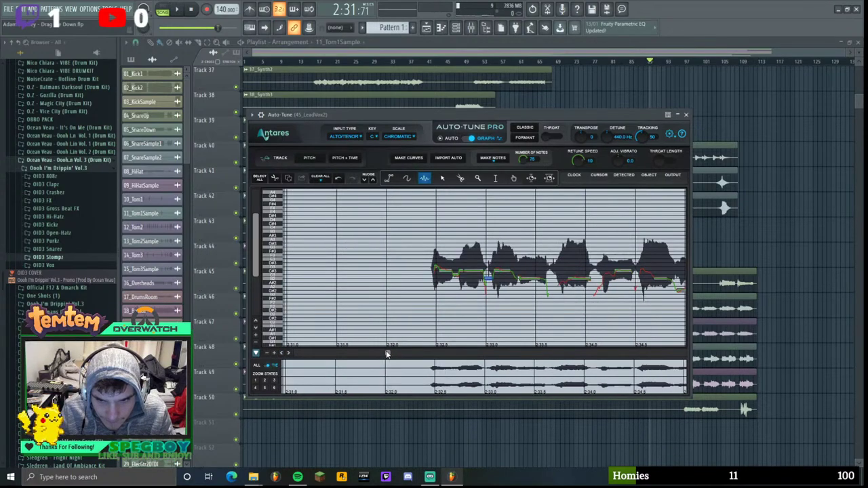
left_click(180, 13)
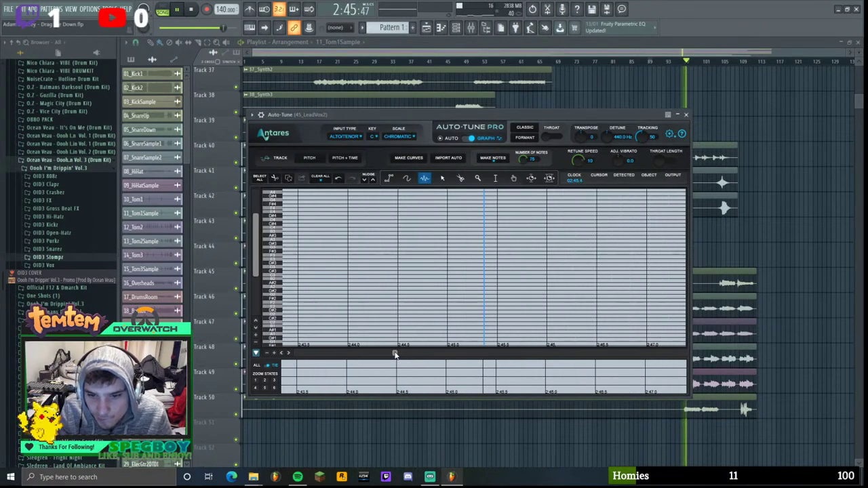
- Play LeadVox2's final phrases from about 2:56 to the end, and select the short note near 3:03.3 with the arrow tool
left_click(708, 57)
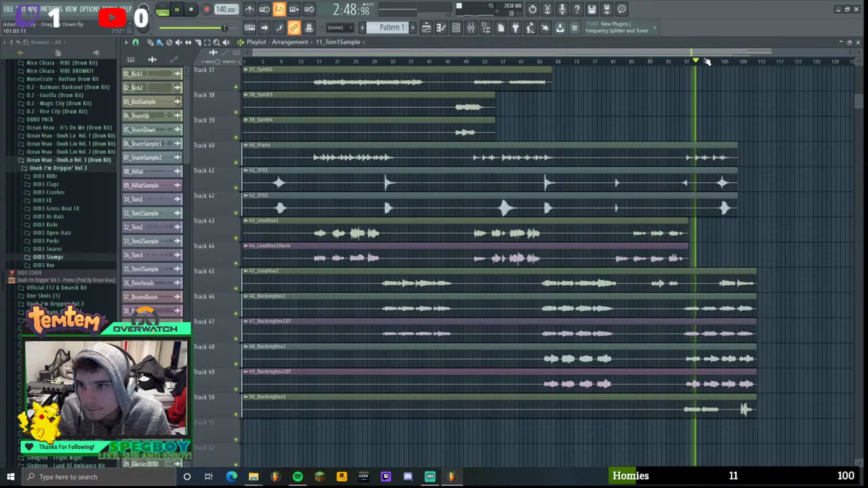
left_click_drag(697, 61, 716, 64)
key("Tab")
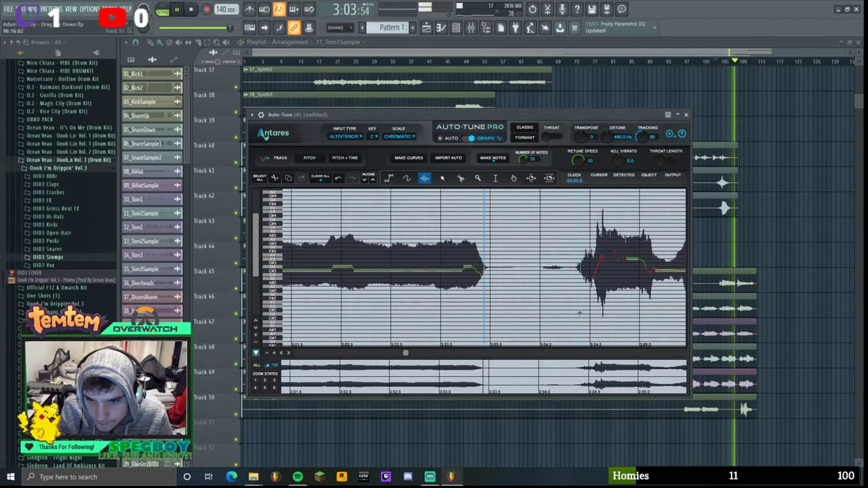
key("space")
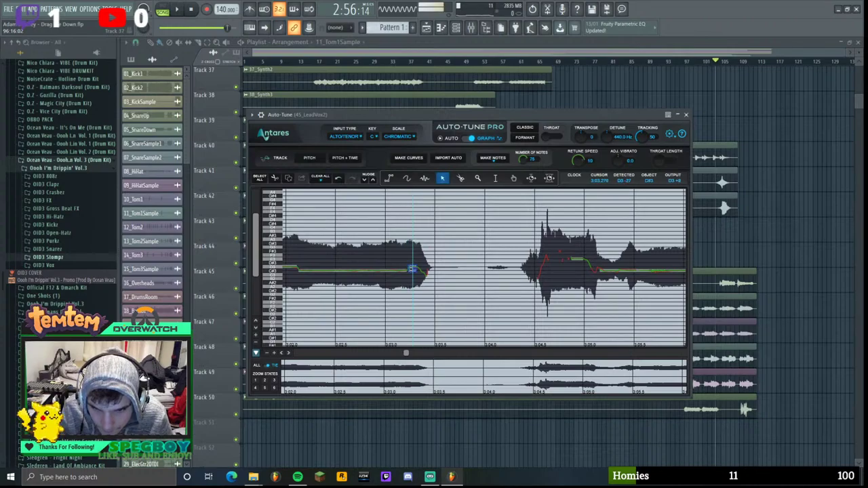
left_click(181, 10)
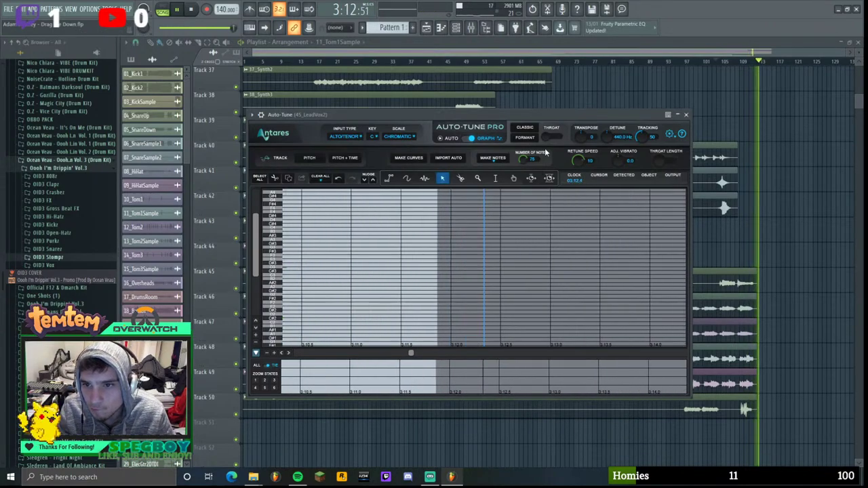
left_click(199, 12)
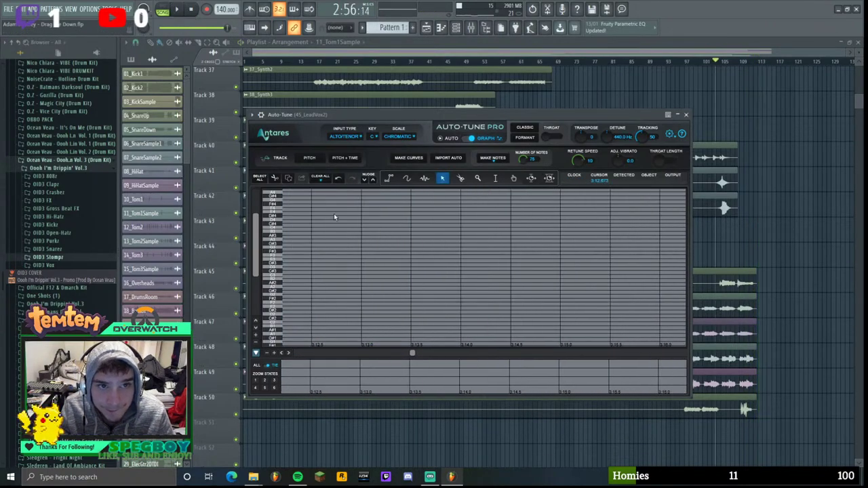
- Set the long C#3 note from about 3:05 to 3:09.5 to Retune Speed 30 and Adjust Vibrato 11.7, and play it back
left_click_drag(411, 354, 409, 354)
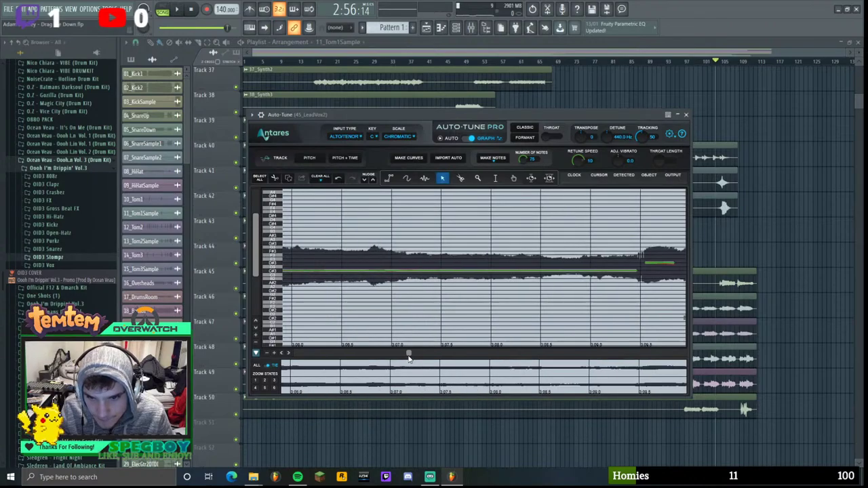
left_click(417, 271)
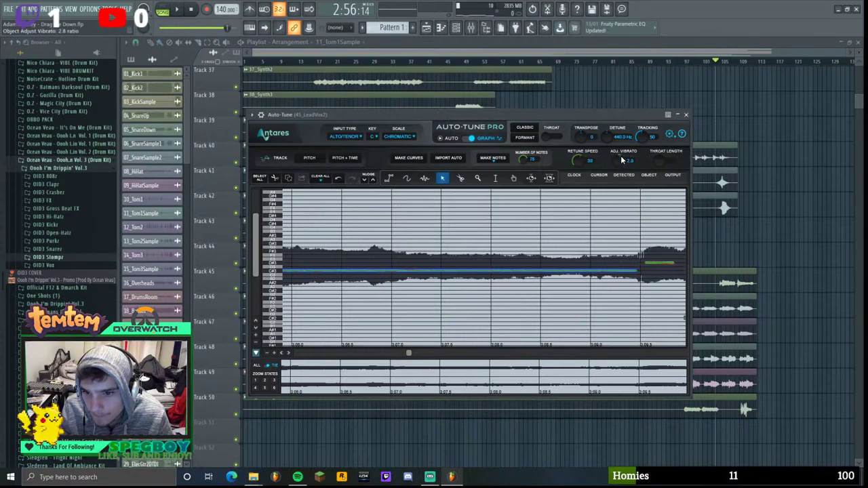
left_click_drag(614, 145, 618, 104)
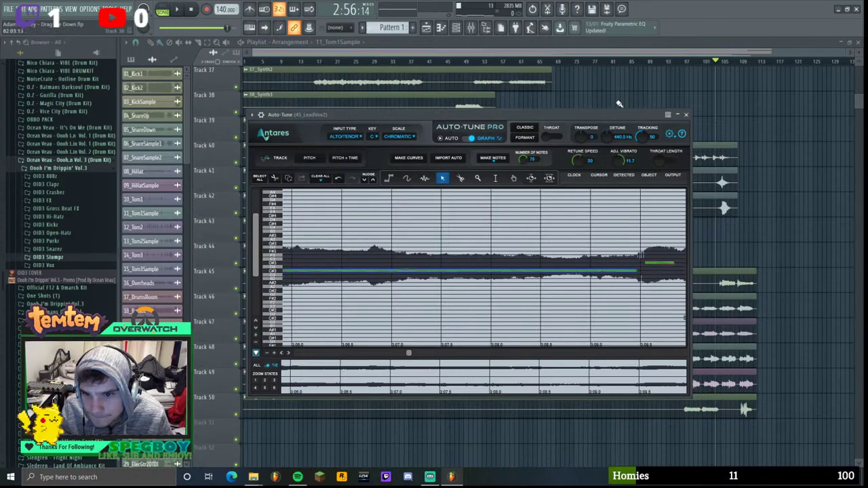
left_click(180, 10)
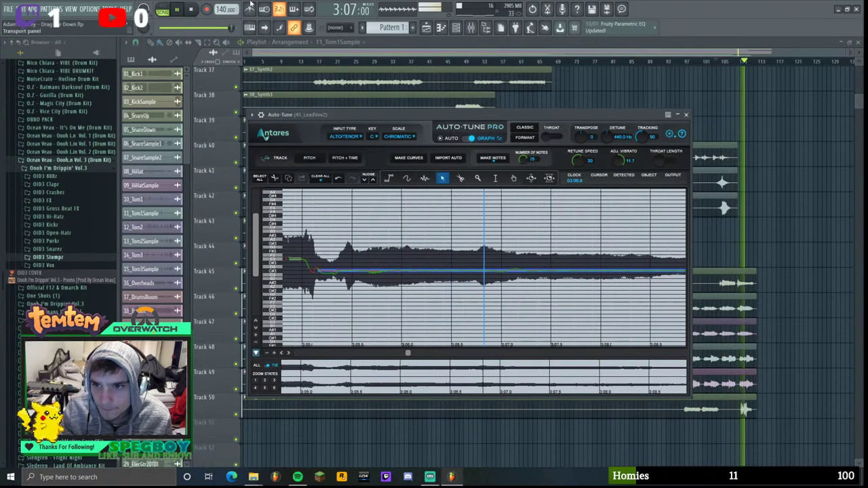
- Set the long C#3 note's Adjust Vibrato to 2.3 and play LeadVox2's ending, jumping from about 2:56 to 3:04
left_click_drag(620, 160, 622, 200)
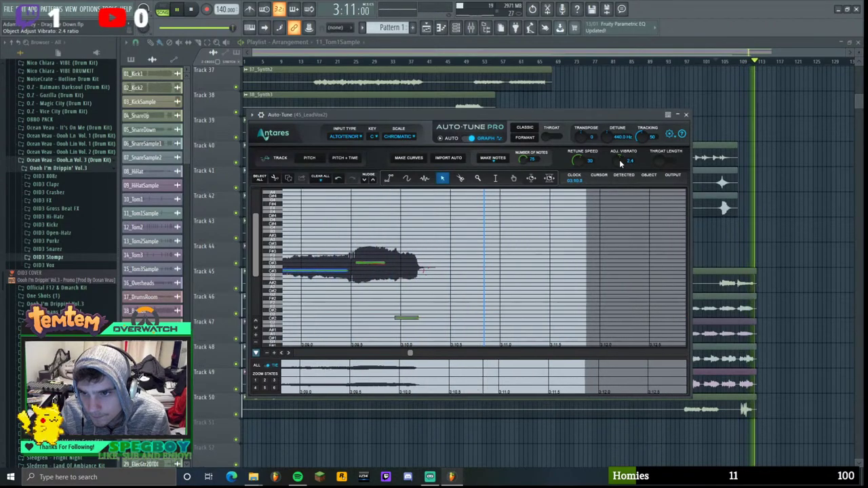
left_click(191, 10)
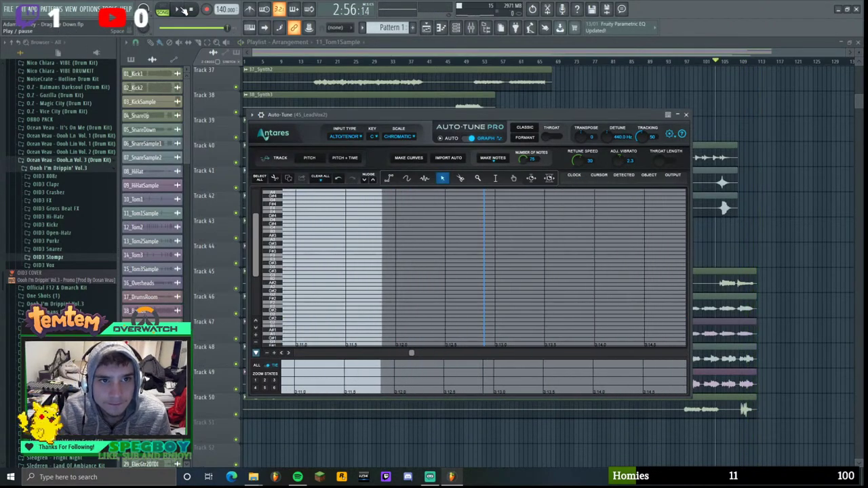
left_click(176, 10)
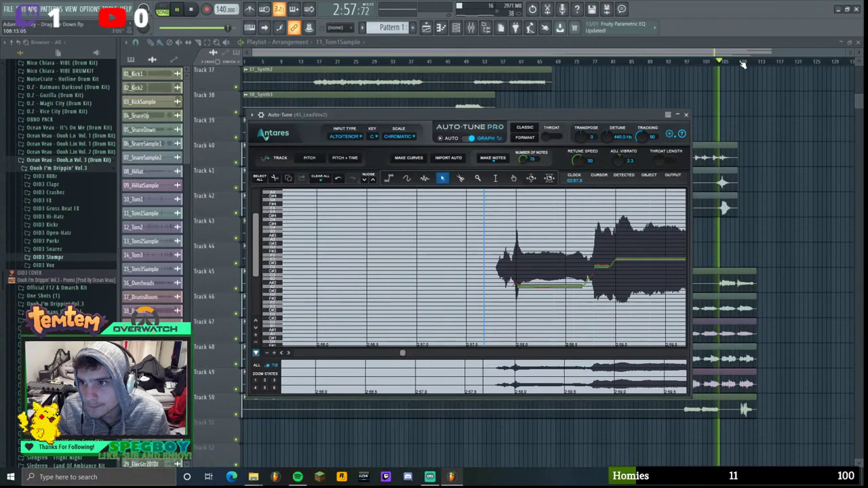
left_click(739, 61)
- Unsolo LeadVox2 in the mixer and play the song's ending from about 3:04 in the full mix
left_click(471, 27)
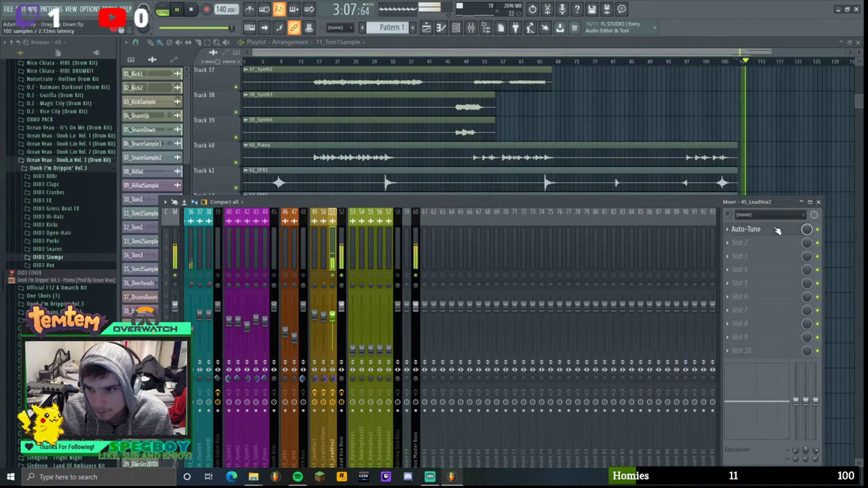
left_click(746, 228)
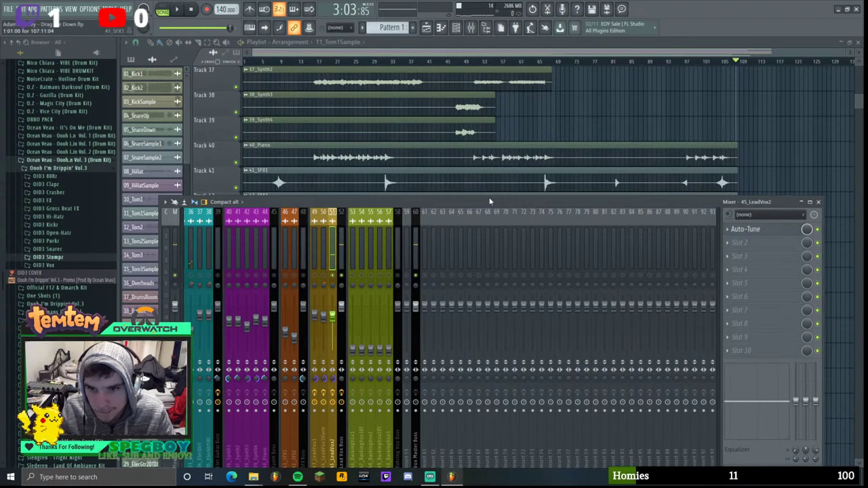
left_click_drag(489, 202, 494, 115)
key("space")
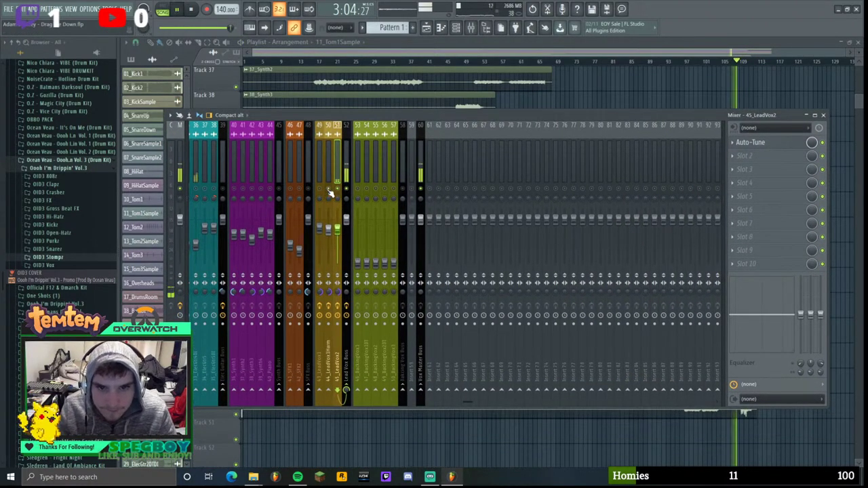
right_click(328, 189)
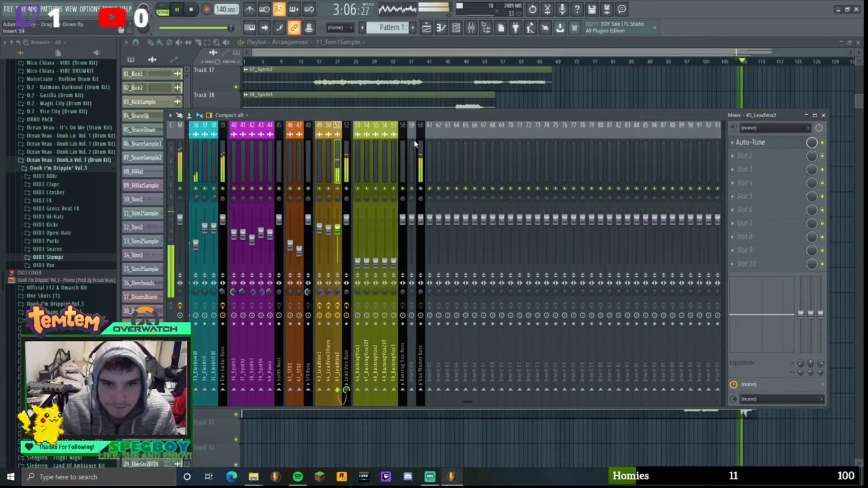
left_click_drag(435, 122, 385, 112)
left_click(805, 110)
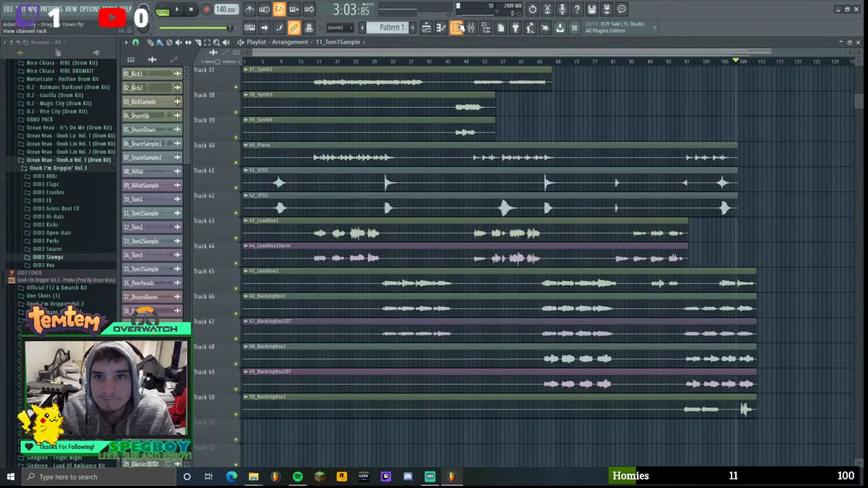
- Select the BackingVox1 mixer track and set the song position to about bar 31, where the backing vocals start
left_click(458, 28)
left_click(458, 27)
left_click(470, 27)
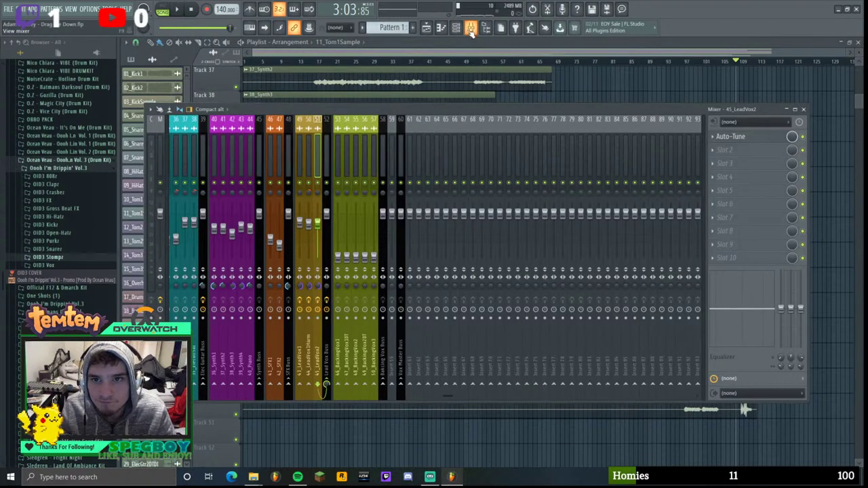
left_click(346, 126)
left_click(338, 126)
left_click_drag(344, 109, 352, 342)
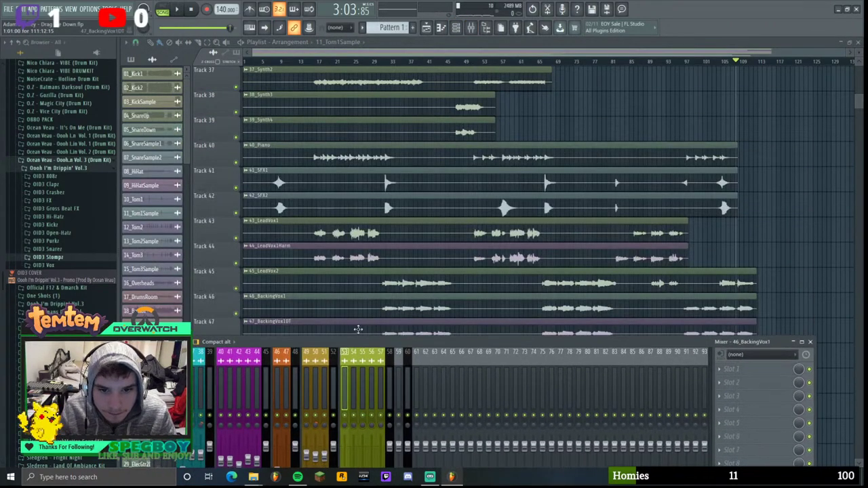
left_click(383, 62)
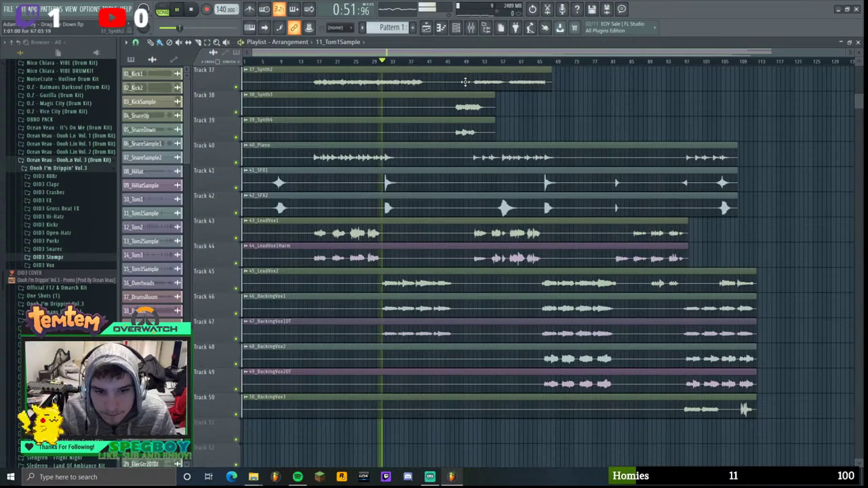
- Raise BackingVox1's fader to the level of the bus faders and solo the track during playback
left_click(471, 27)
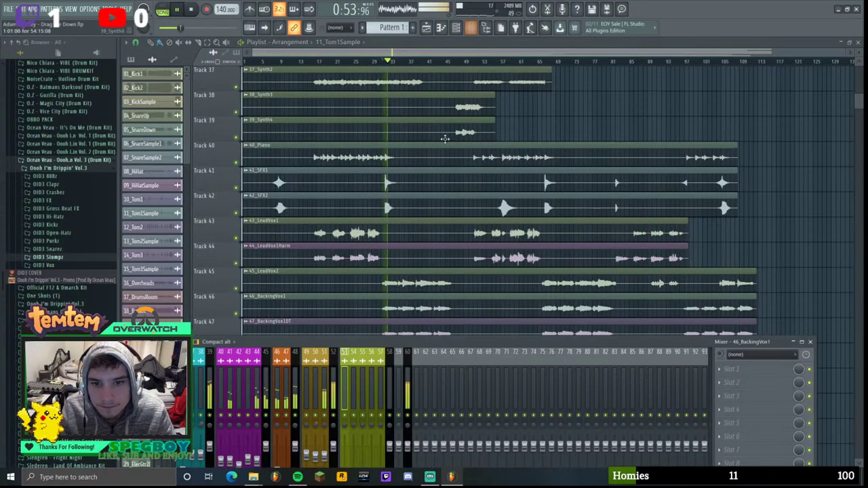
left_click_drag(409, 332, 408, 154)
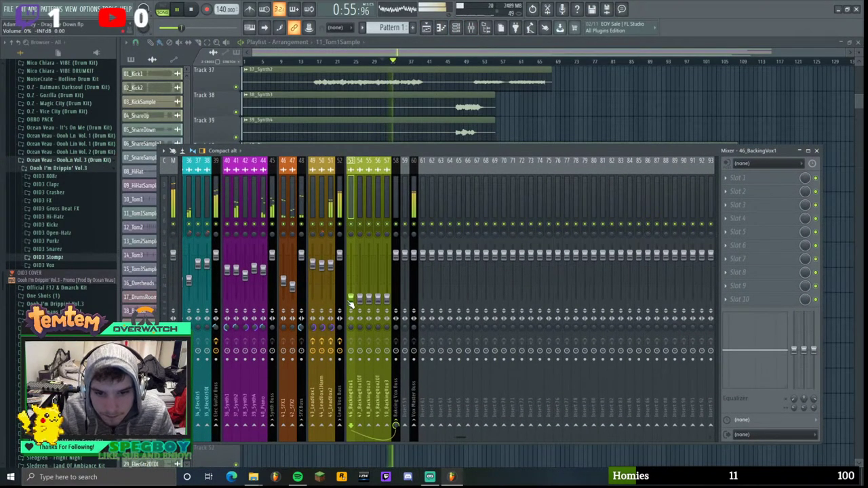
left_click_drag(347, 299, 351, 254)
right_click(351, 223)
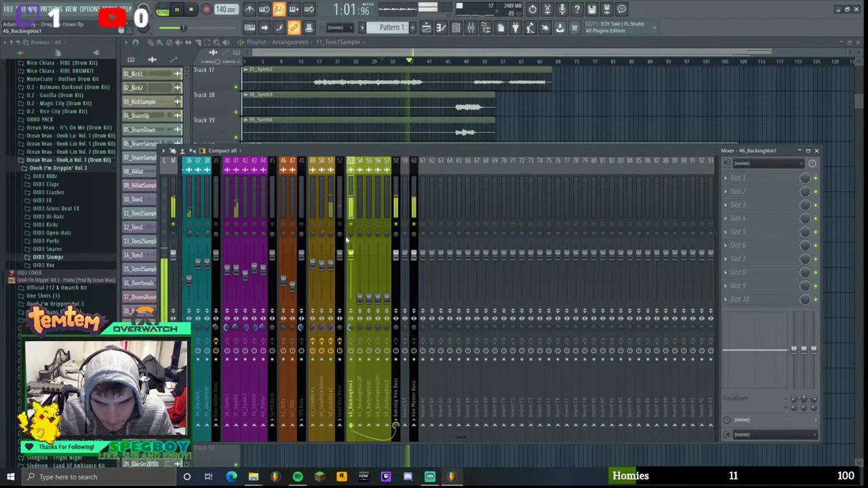
- Bring BackingVox1DT in beside the soloed BackingVox1 with its fader at the same level, and return BackingVox2's fader to zero
left_click_drag(359, 298, 360, 268)
left_click(360, 224)
left_click_drag(360, 233, 360, 219)
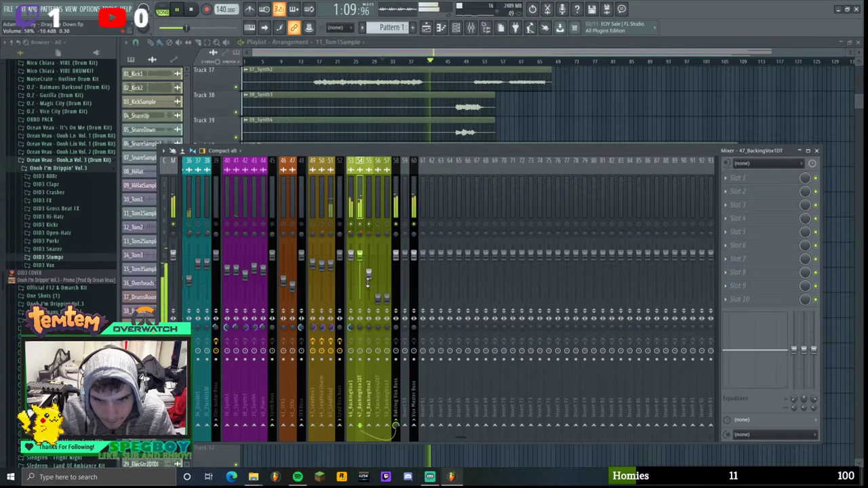
left_click_drag(385, 147, 367, 132)
left_click_drag(351, 253, 351, 284)
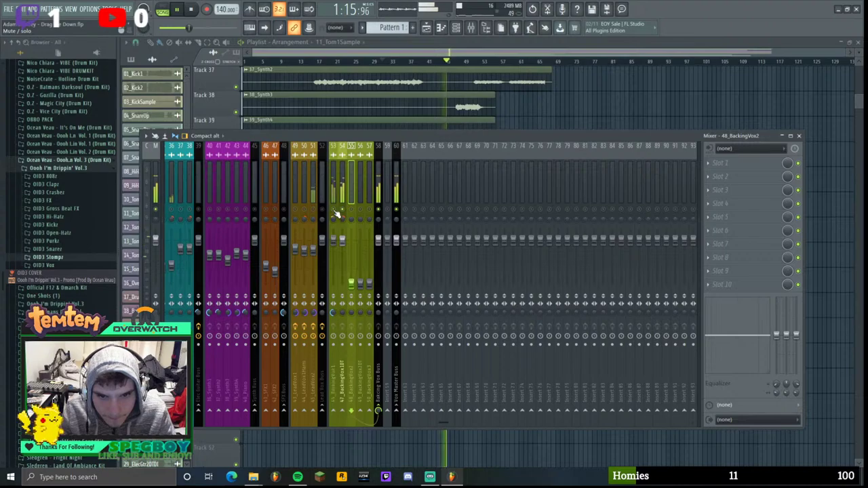
- Replay from bar 31 and adjust the BackingVox1 and BackingVox1DT faders together to about 0.1 dB in the full mix
left_click(333, 181)
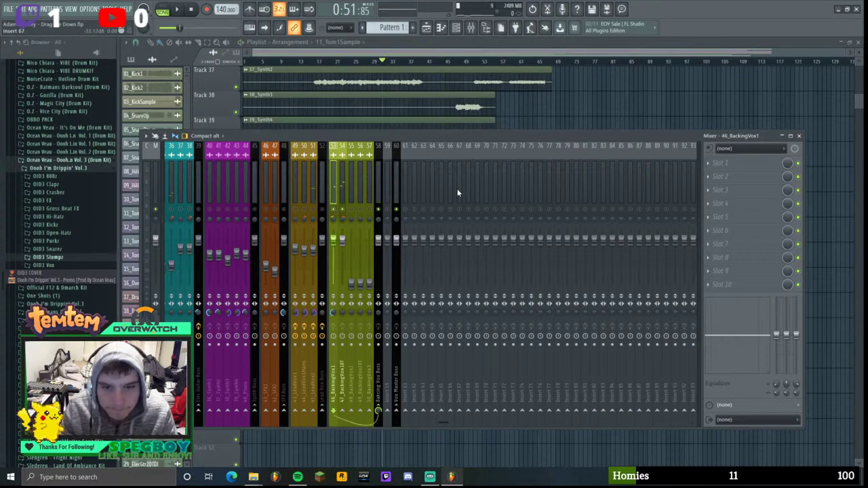
key("space")
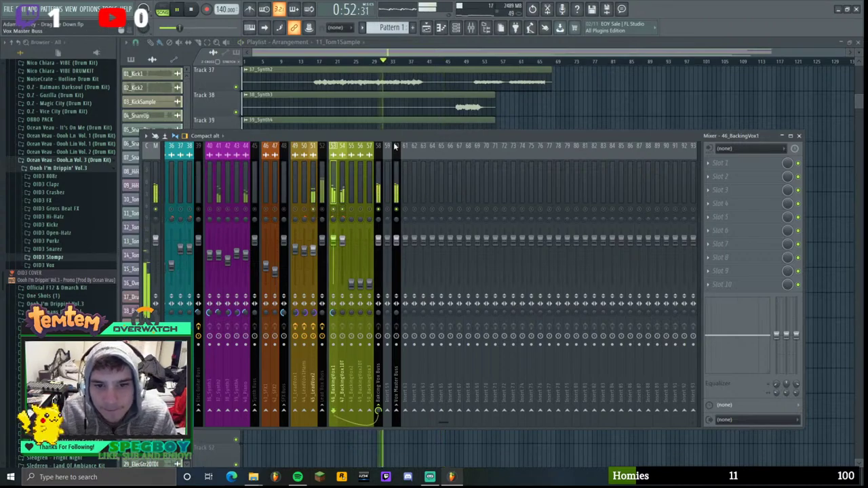
left_click_drag(381, 133, 386, 142)
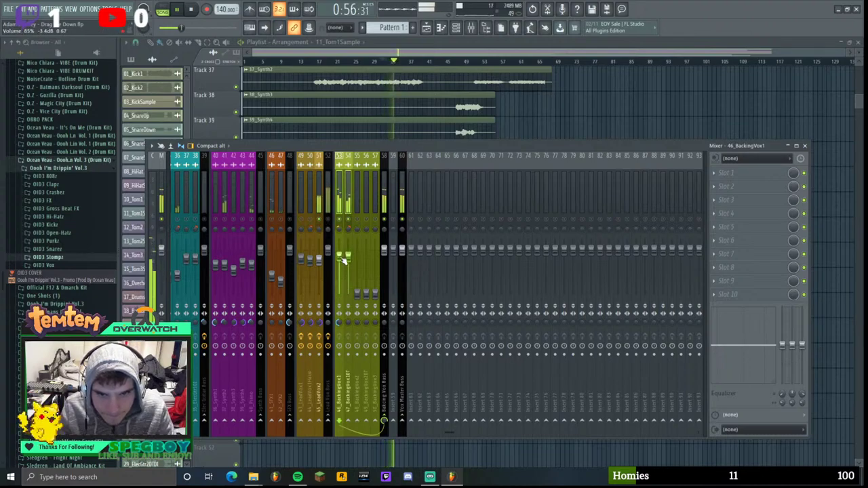
key("space")
key("space")
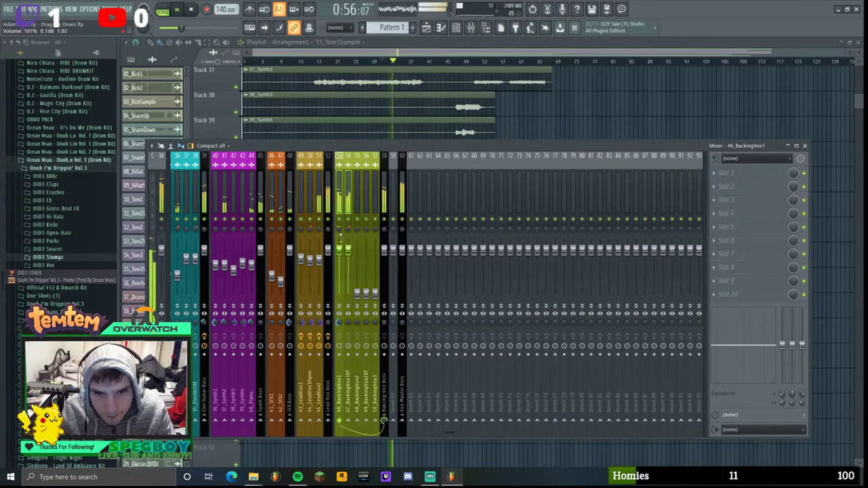
- Copy FabFilter Pro-Q 2 with its settings from Lead Vox Bus to Backing Vox Bus and play the backing vocals through it
left_click(329, 189)
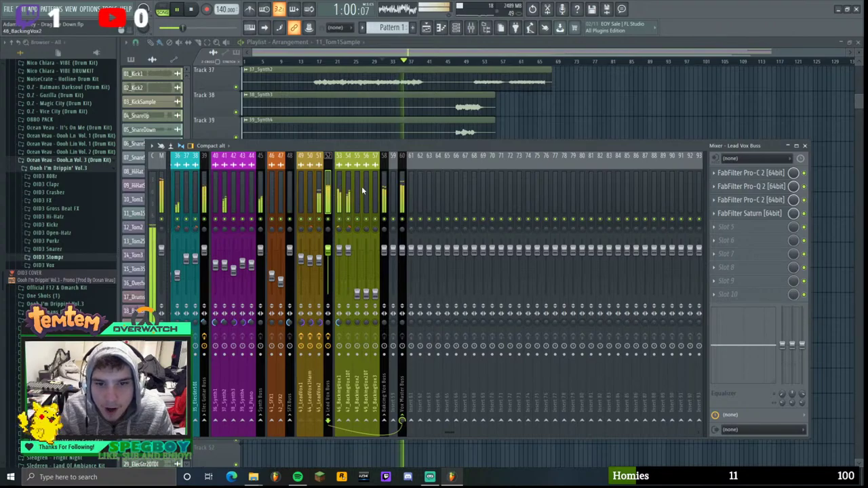
key("space")
left_click(714, 172)
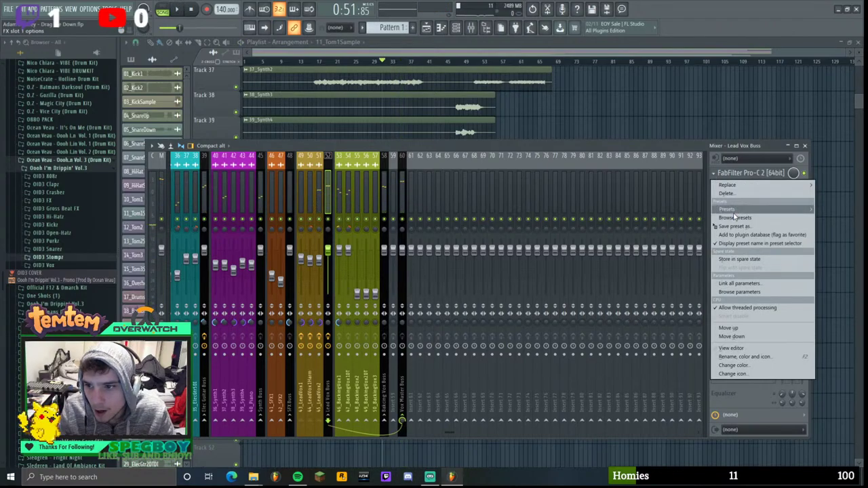
left_click(738, 146)
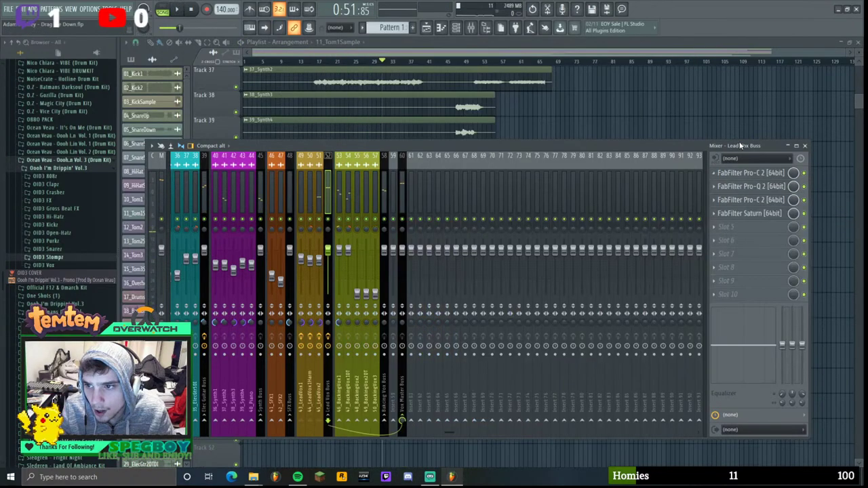
left_click(714, 186)
left_click_drag(734, 240, 381, 173)
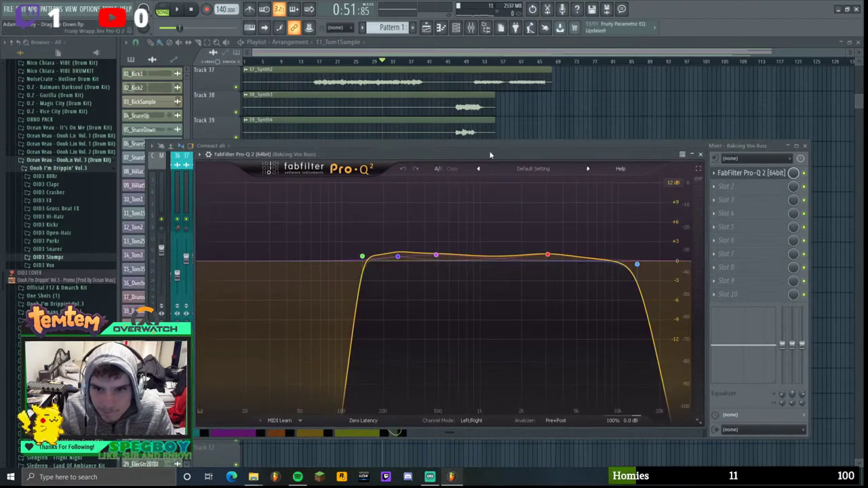
left_click_drag(491, 152, 470, 150)
key("space")
left_click(681, 151)
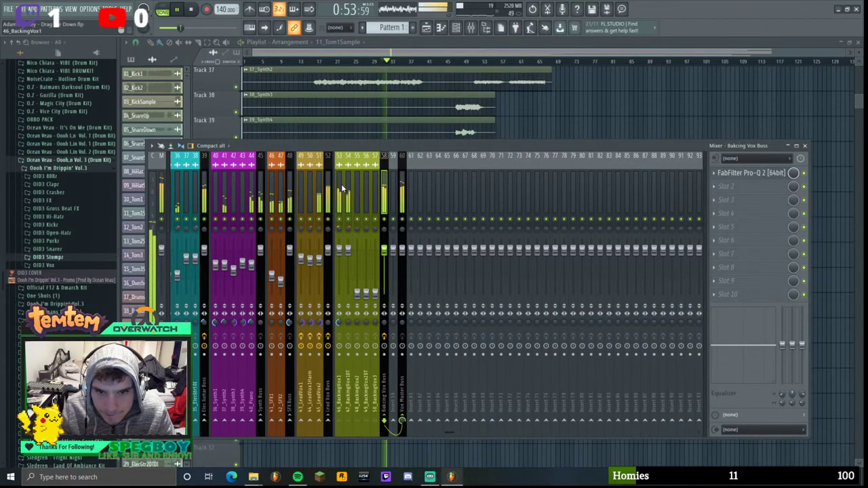
- Solo the backing pair with LeadVox2 and lower BackingVox1 and BackingVox1DT together to about -1.3 dB, comparing with Lead Vox Bus
right_click(352, 219)
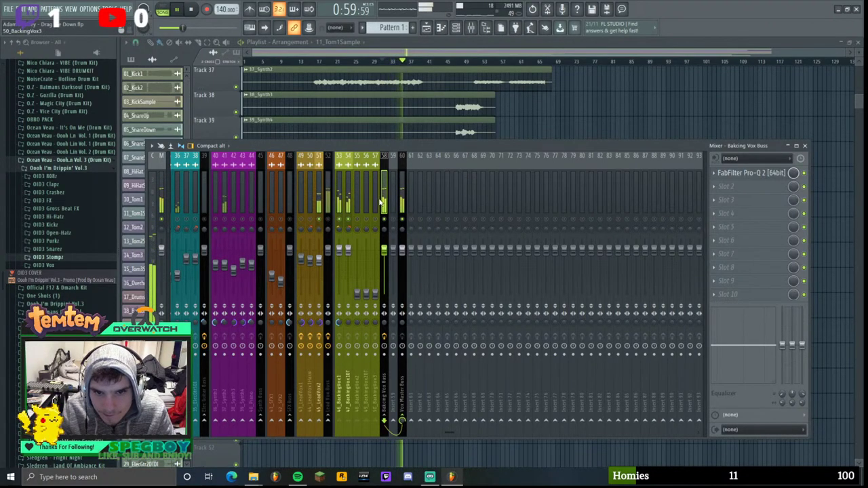
left_click(340, 203)
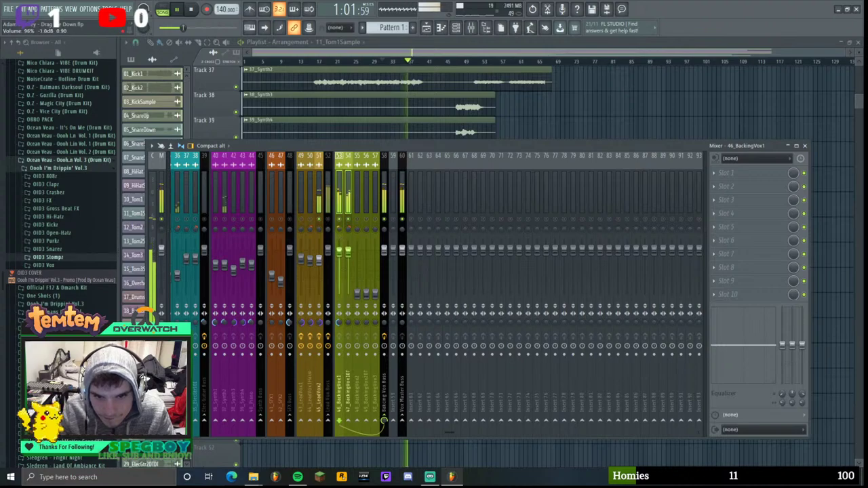
left_click(328, 210)
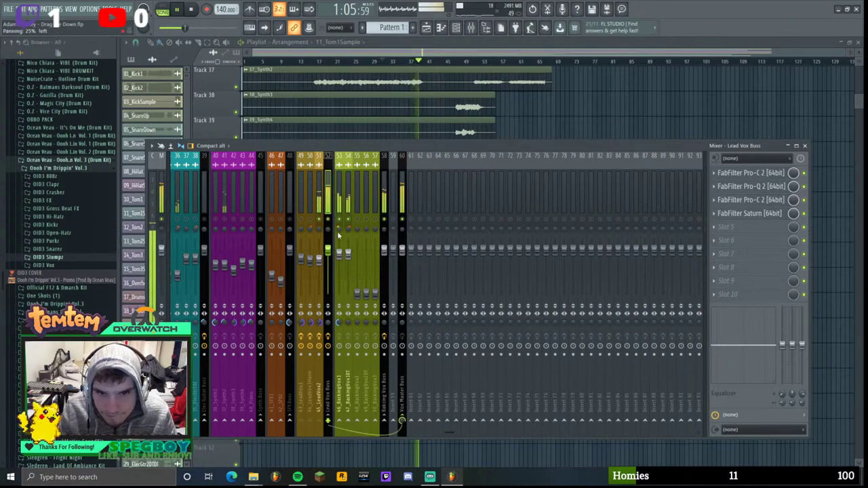
left_click(351, 211)
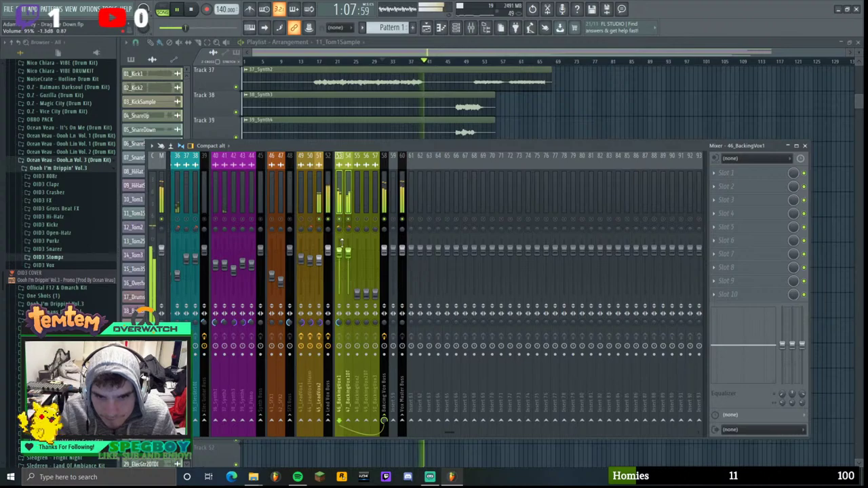
- Copy the first FabFilter Pro-C 2 with its settings from Lead Vox Bus to Backing Vox Bus and place it before Pro-Q 2
left_click(329, 193)
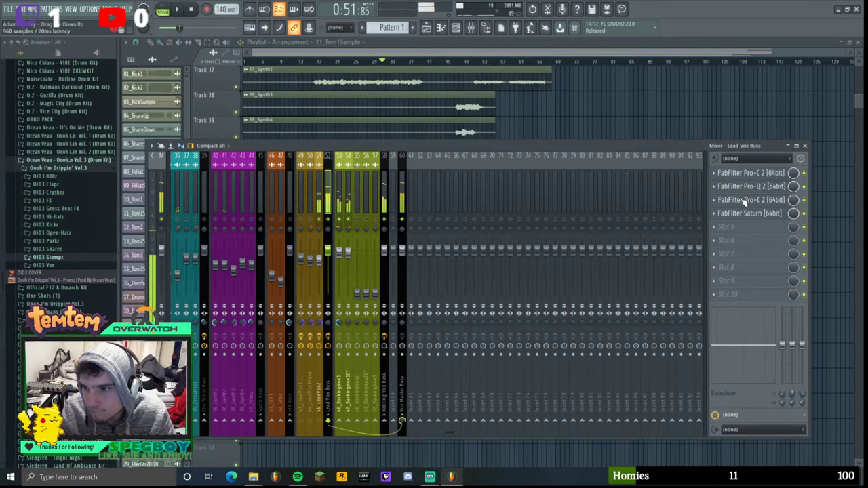
left_click(746, 199)
left_click(607, 166)
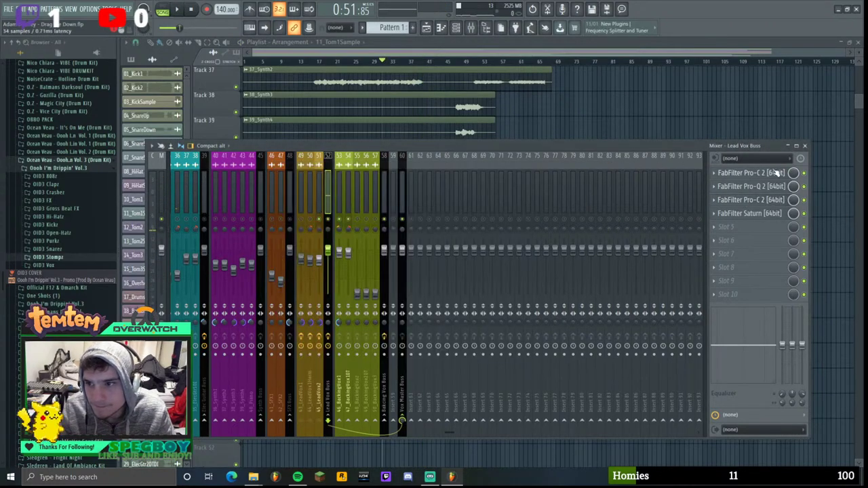
left_click(715, 174)
left_click_drag(720, 226, 383, 173)
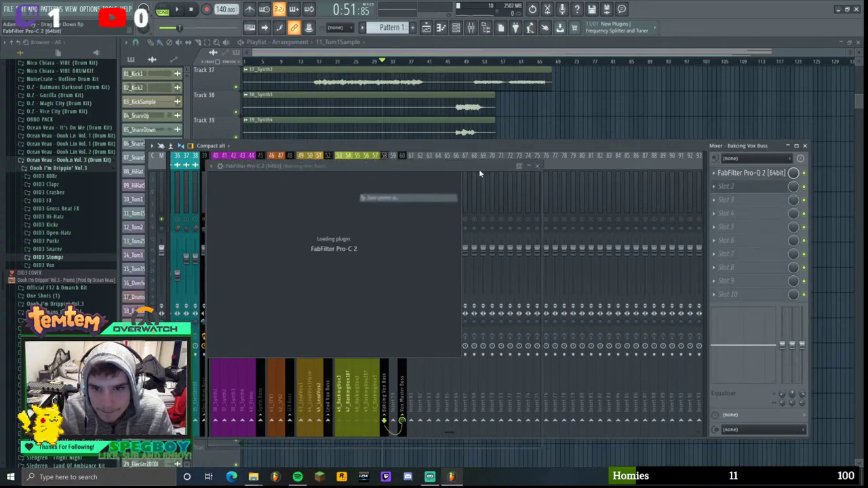
scroll(780, 187, "up", 1)
- Play the compressed backing vocals from bar 31 with LeadVox2, and continue listening in the full mix
key("space")
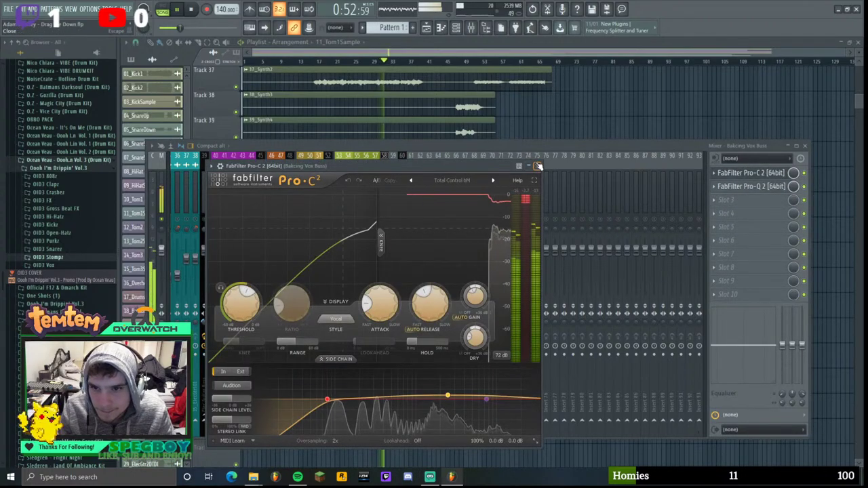
left_click(537, 166)
left_click(341, 186)
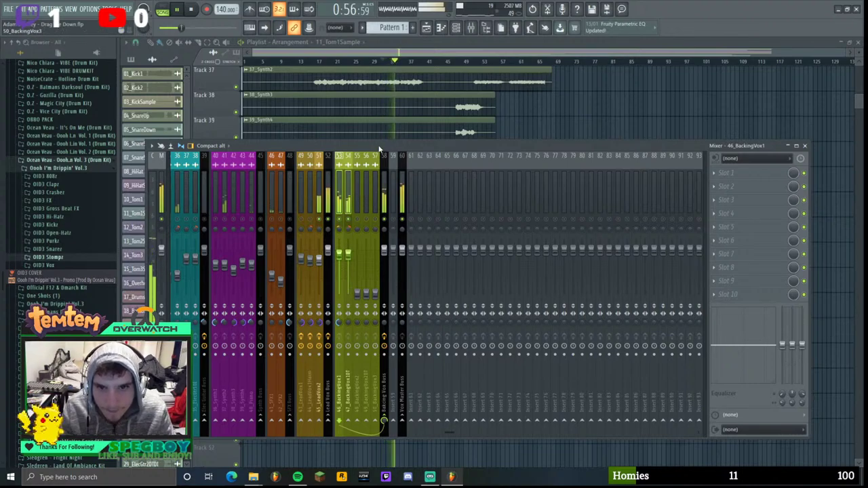
left_click_drag(379, 148, 379, 140)
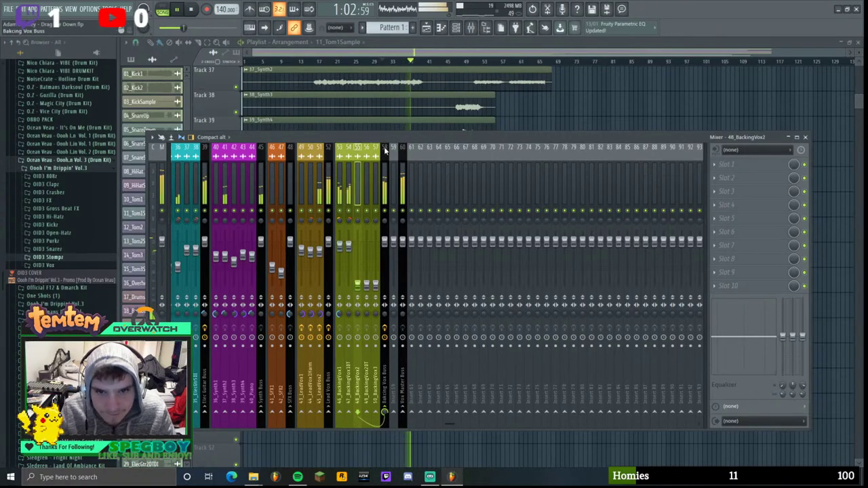
- Play the song from about bar 65, solo BackingVox2 and raise its fader to about -8.2 dB
left_click_drag(388, 143, 380, 427)
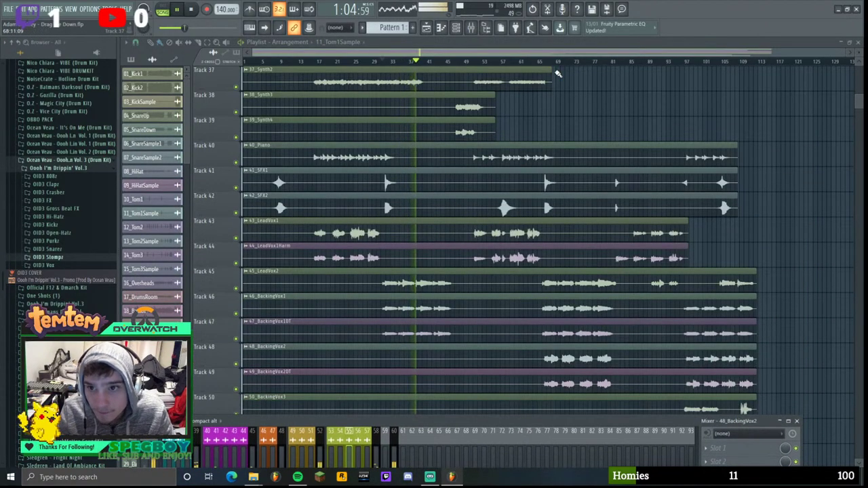
left_click_drag(557, 62, 538, 62)
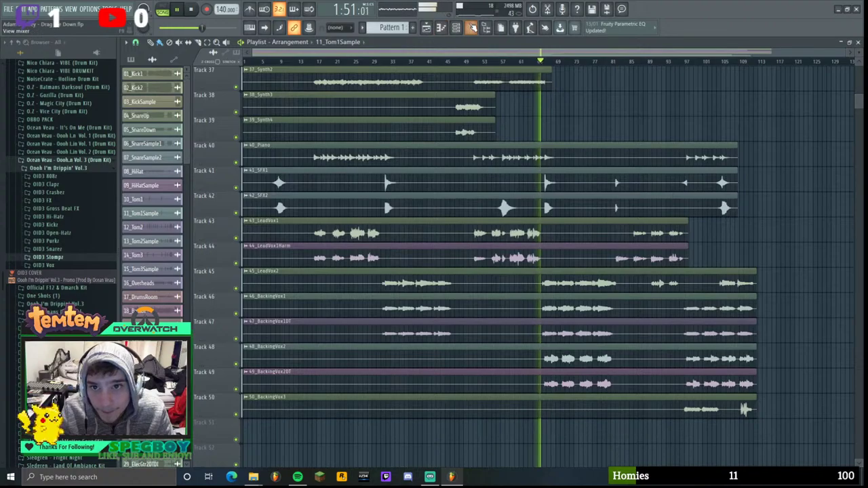
left_click(470, 27)
left_click_drag(417, 425, 430, 126)
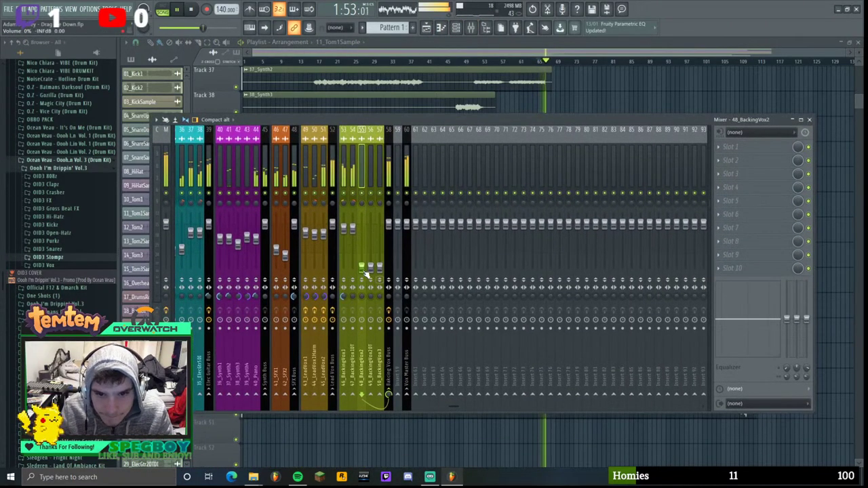
scroll(361, 267, "up", 5)
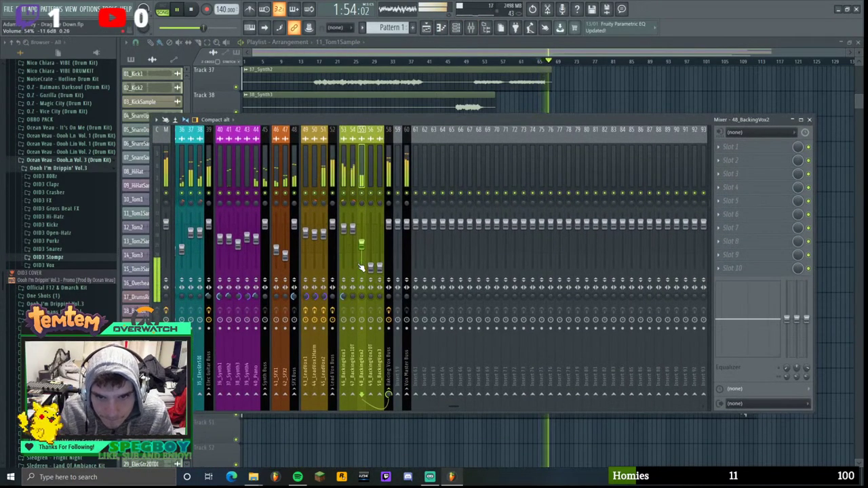
right_click(364, 197)
scroll(371, 255, "up", 6)
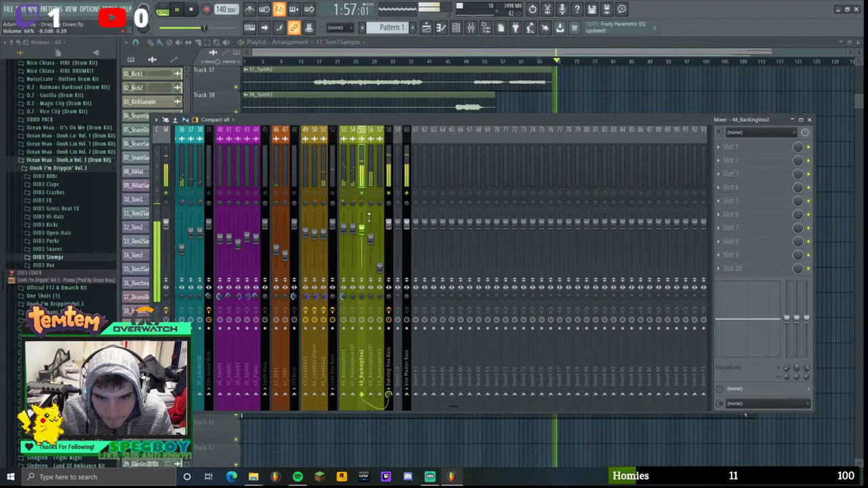
- Balance BackingVox2 and BackingVox2DT together against LeadVox2, and pan BackingVox2DT 16% right
scroll(372, 244, "up", 5)
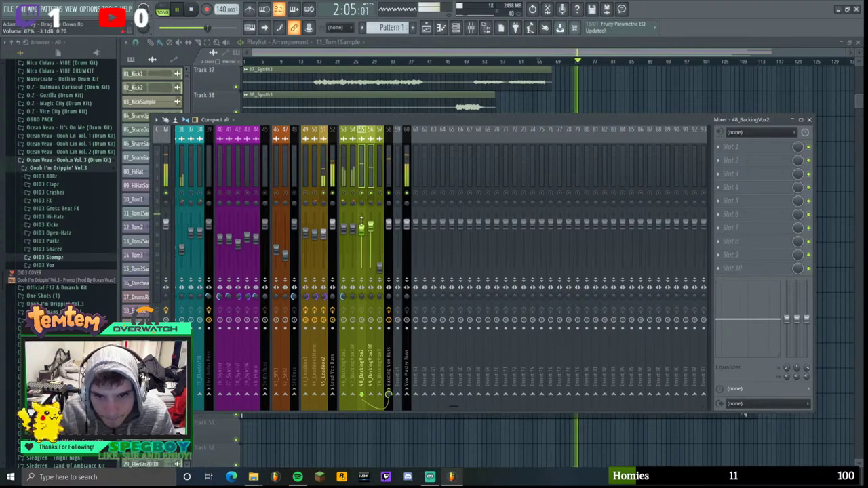
left_click_drag(362, 229, 362, 235)
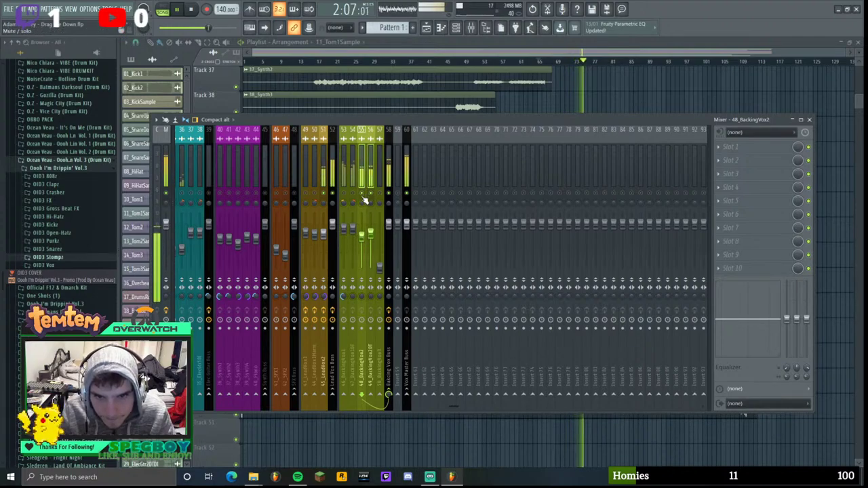
left_click_drag(371, 202, 370, 199)
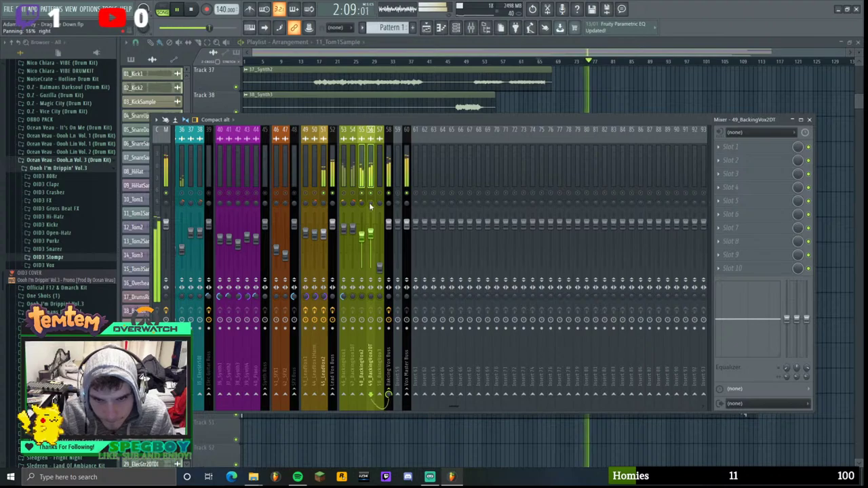
- Bring up BackingVox3 to about -3.1 dB while playing the song from about bar 97
left_click(377, 169)
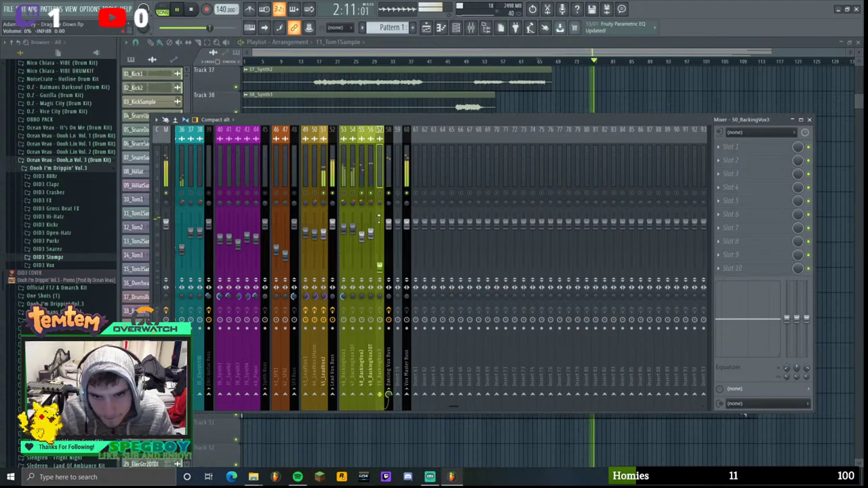
left_click_drag(379, 266, 379, 240)
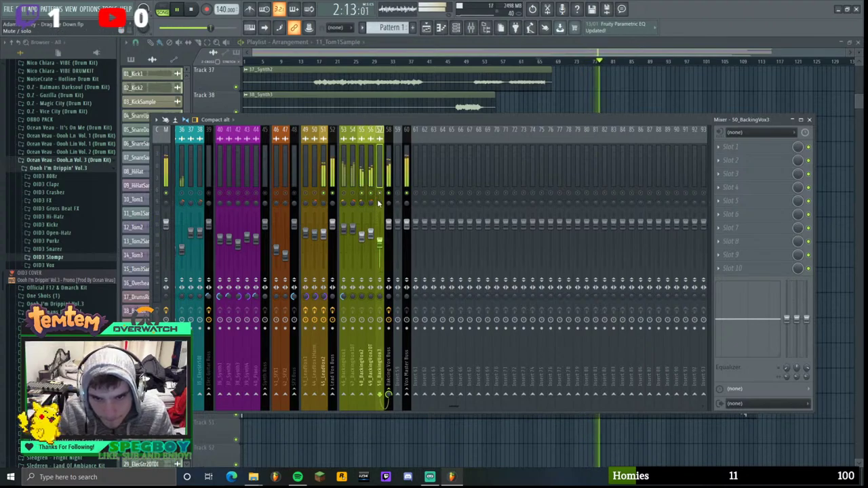
left_click_drag(485, 128, 364, 422)
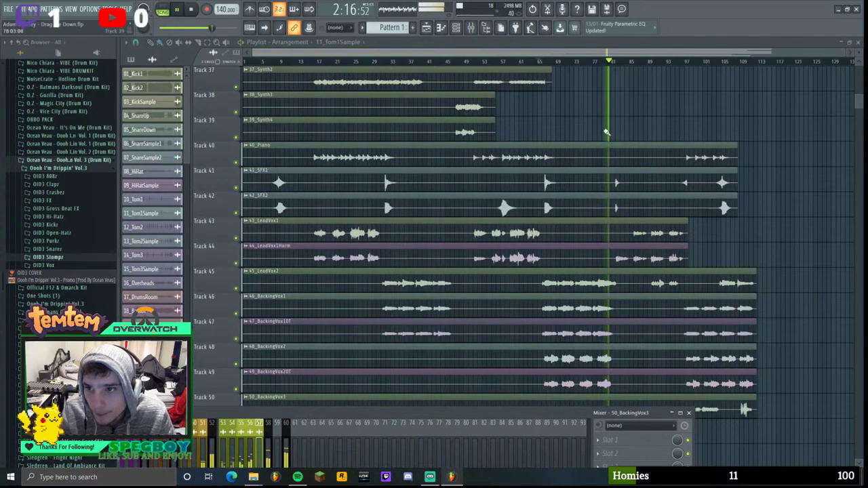
left_click(679, 61)
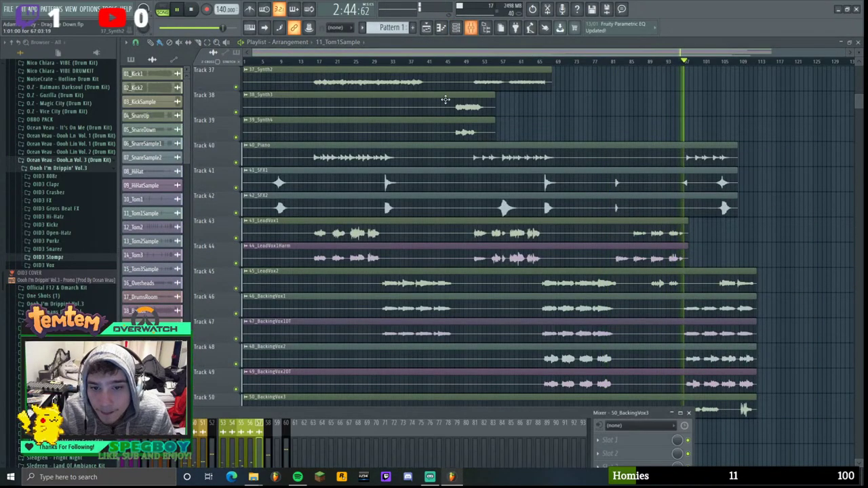
left_click_drag(403, 411, 495, 126)
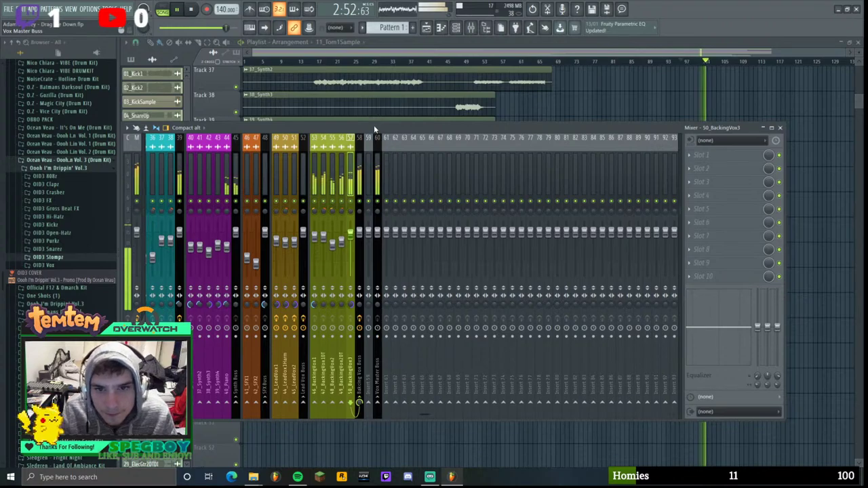
left_click_drag(374, 125, 396, 90)
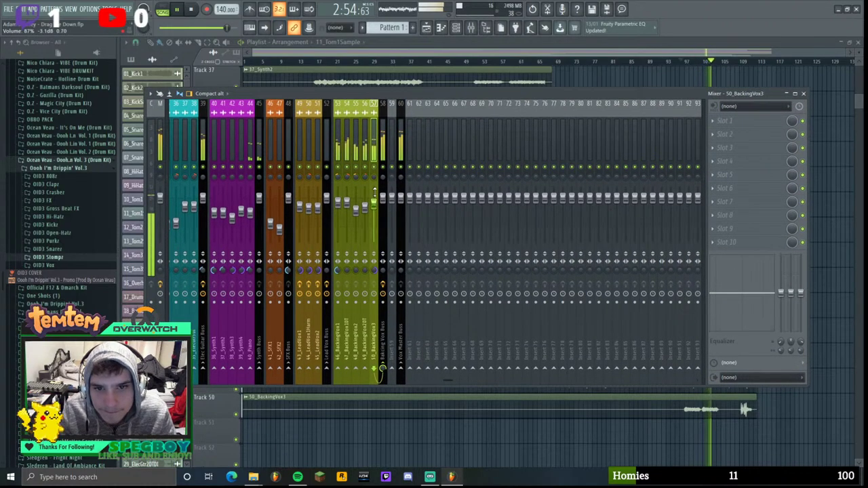
left_click_drag(425, 95, 424, 107)
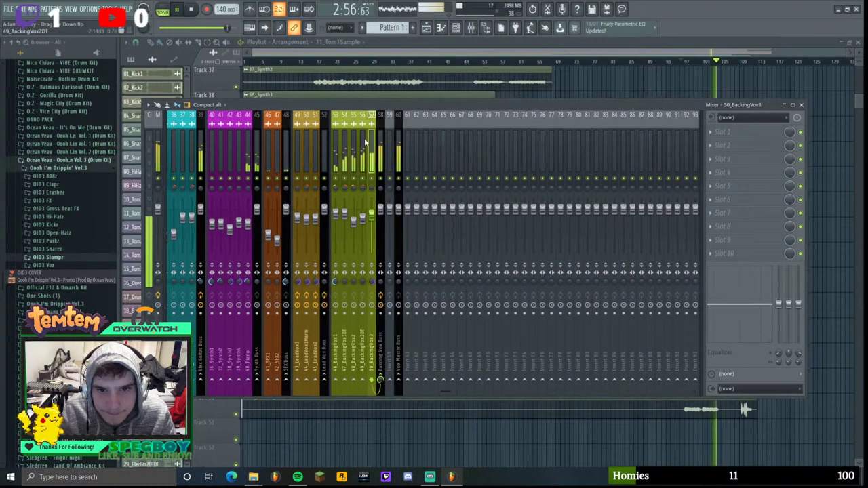
- Set BackingVox2 to about -6.7 dB with its double, and lower all five backing vocal tracks slightly together
left_click(354, 139)
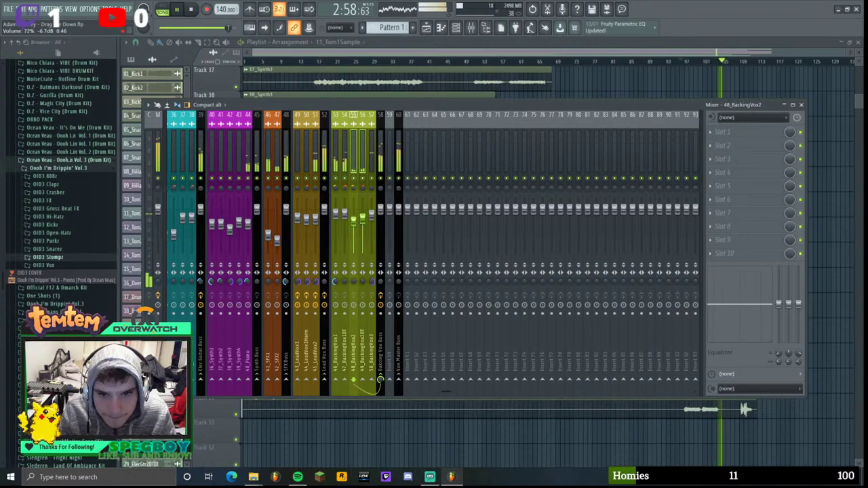
left_click_drag(353, 221, 353, 220)
left_click_drag(337, 140, 371, 144)
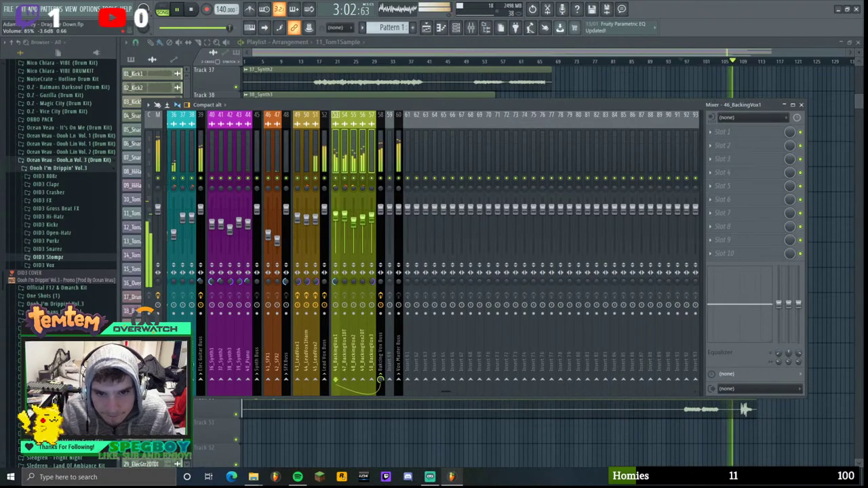
mouse_move(384, 107)
left_mouse_down()
mouse_move(381, 96)
mouse_move(385, 103)
left_mouse_up()
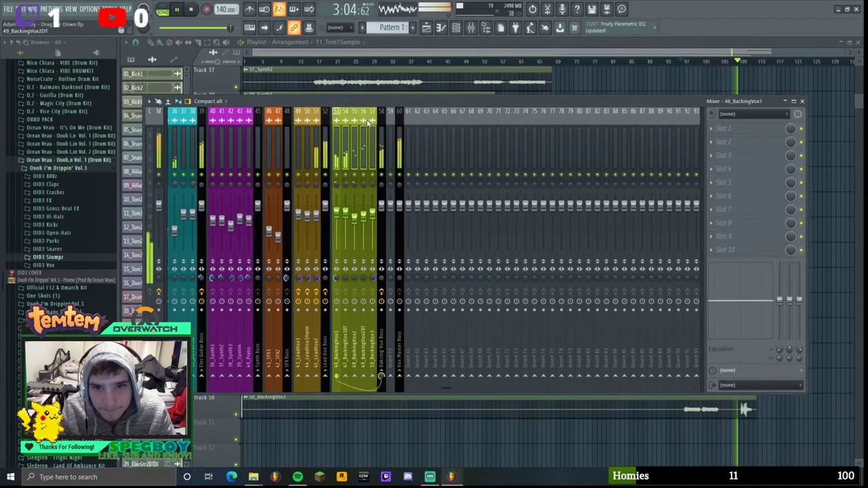
- Check BackingVox3 in solo at the song's ending and raise its fader to about 0.9 dB
left_click(363, 119)
left_click(337, 120)
left_click(317, 143)
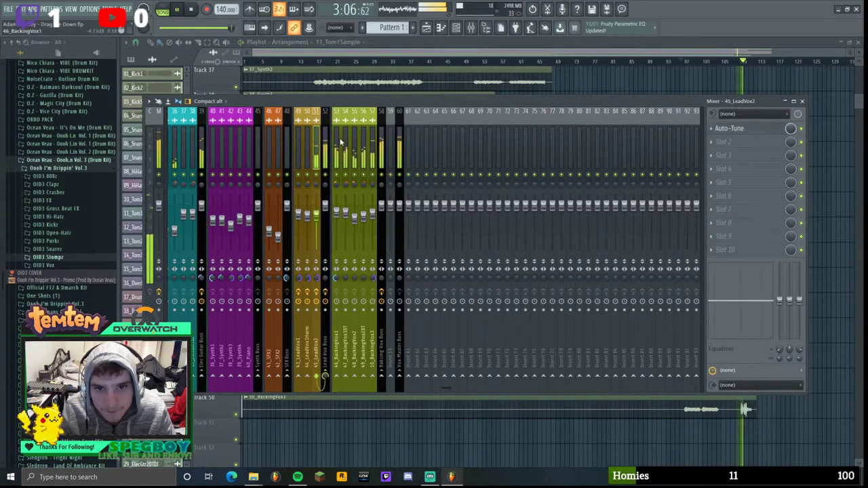
left_click(370, 143)
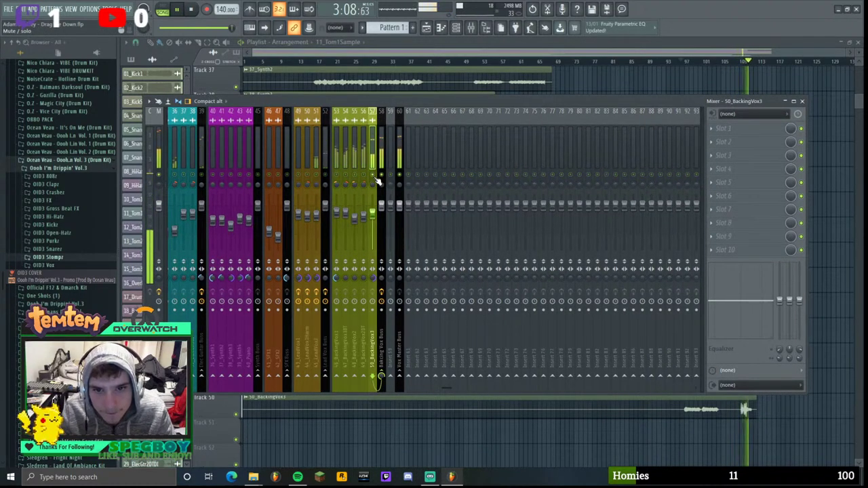
right_click(373, 175)
left_click_drag(373, 218, 373, 210)
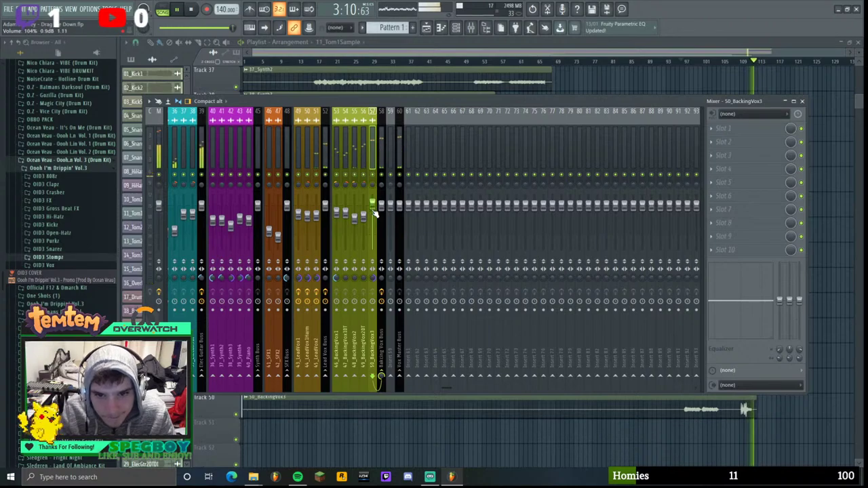
- Raise the low cut in Backing Vox Bus's Pro-Q 2 to about 177 Hz and listen again from about bar 97
left_click(384, 119)
left_click(765, 141)
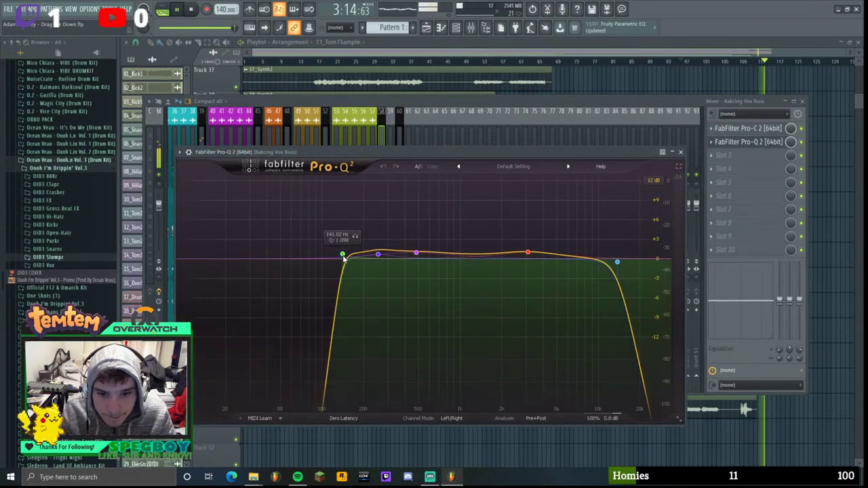
left_click_drag(343, 258, 357, 261)
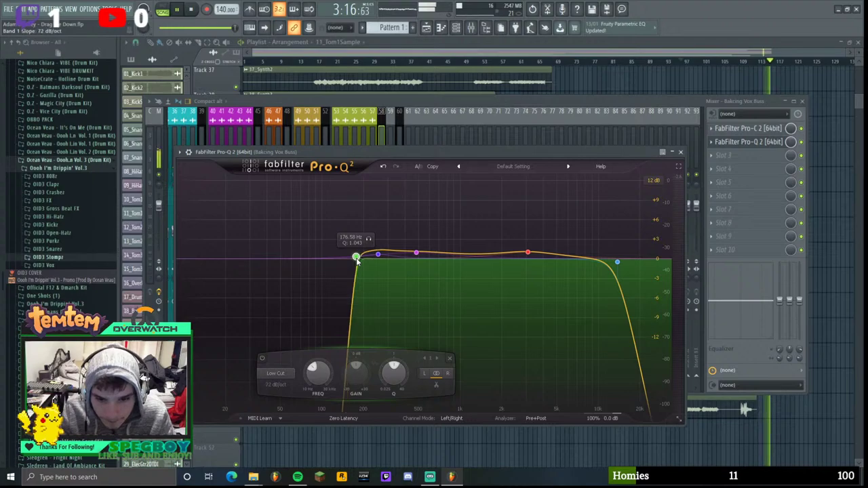
mouse_move(449, 154)
left_mouse_down()
mouse_move(444, 190)
mouse_move(456, 139)
left_mouse_up()
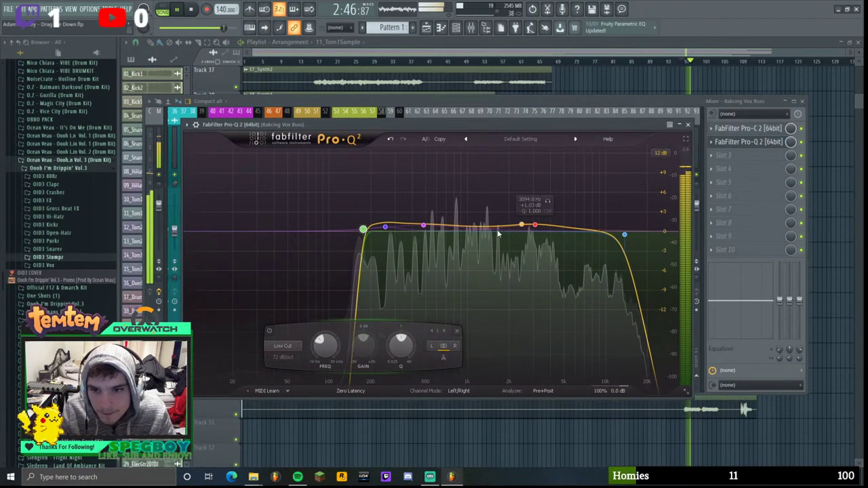
left_click(688, 126)
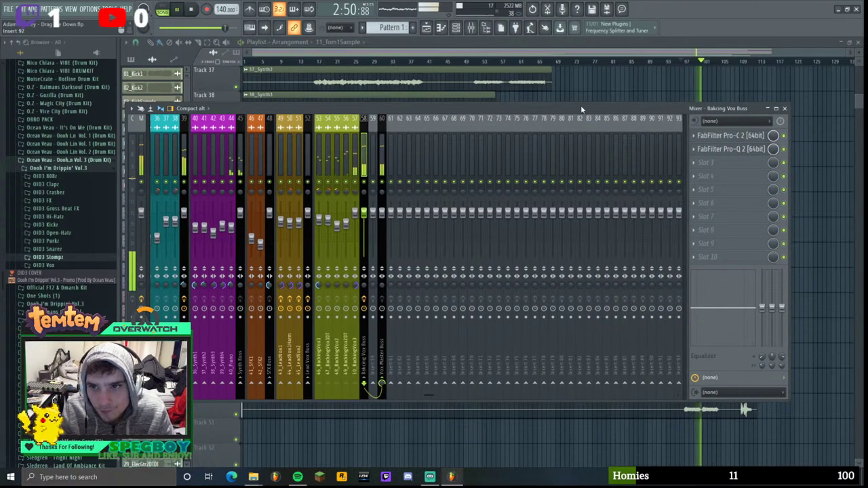
- Raise the Backing Vox Bus low cut to about 250 Hz and delete the bell bands at 255 Hz and 482 Hz
left_click_drag(581, 105, 625, 121)
left_click(776, 165)
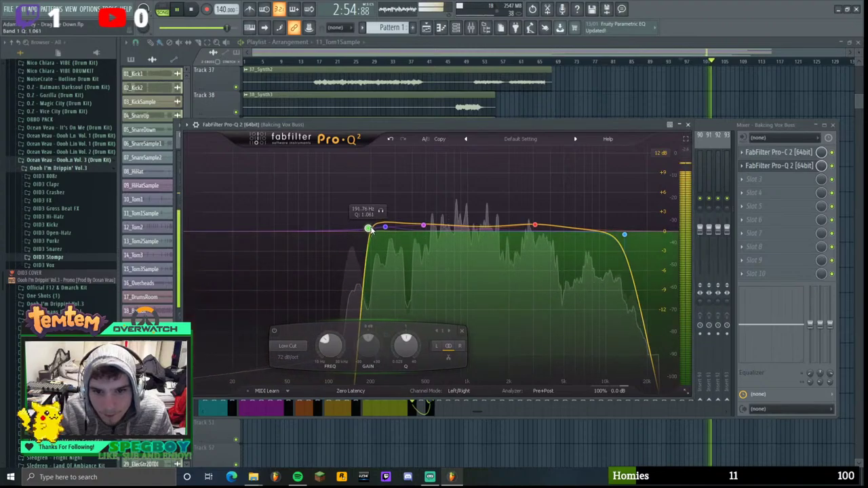
right_click(384, 226)
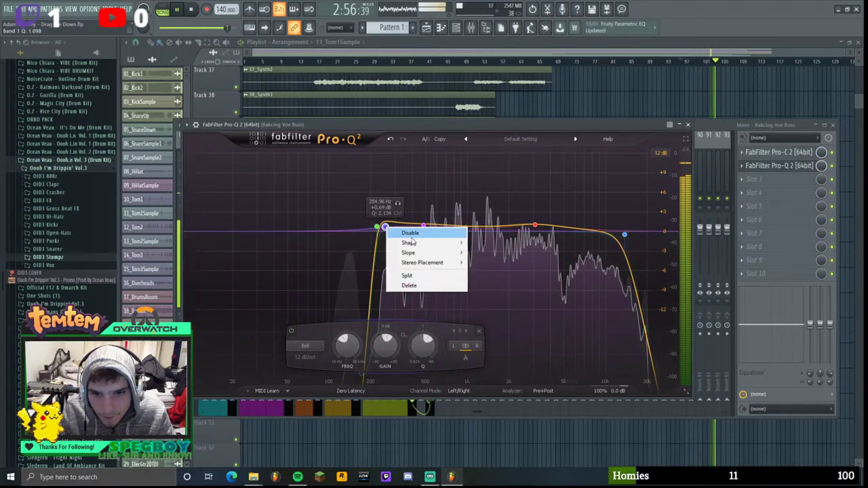
left_click(435, 286)
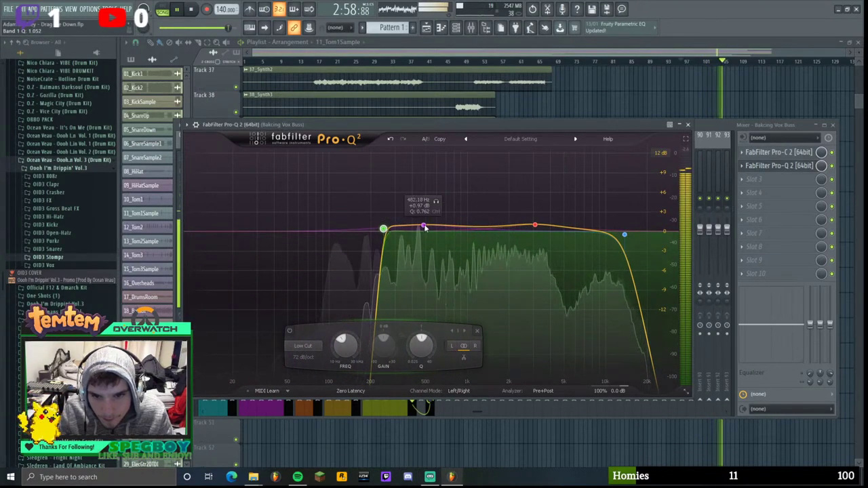
right_click(424, 227)
left_click(461, 277)
- Boost the high-mid bell by about 2 dB near 3.6 kHz and add a second bell of about +1.4 dB near 7.4 kHz
left_click(536, 224)
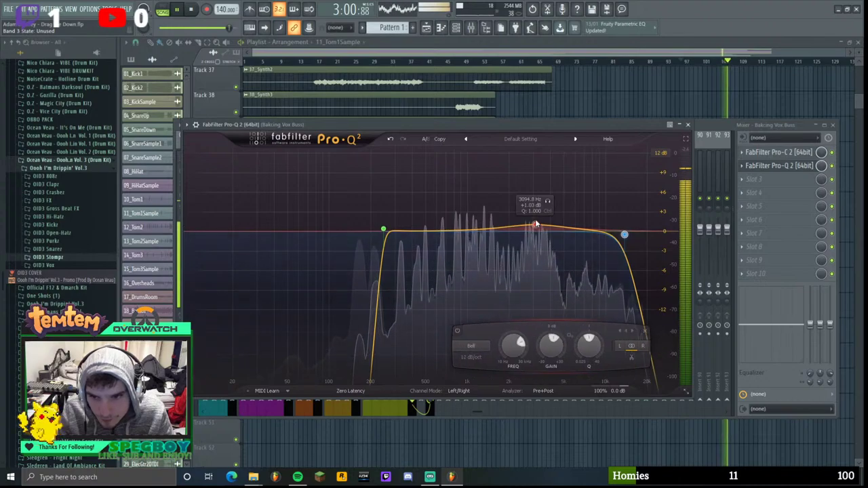
mouse_move(535, 225)
left_mouse_down()
mouse_move(538, 188)
mouse_move(545, 221)
left_mouse_up()
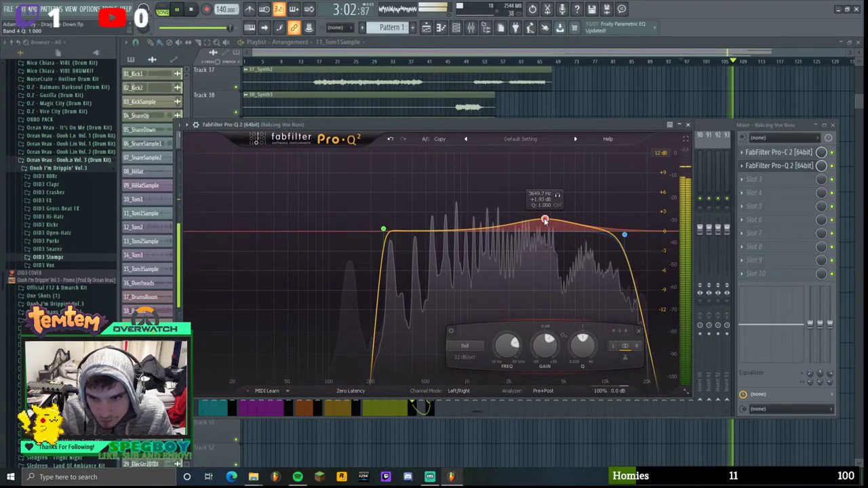
double_click(588, 219)
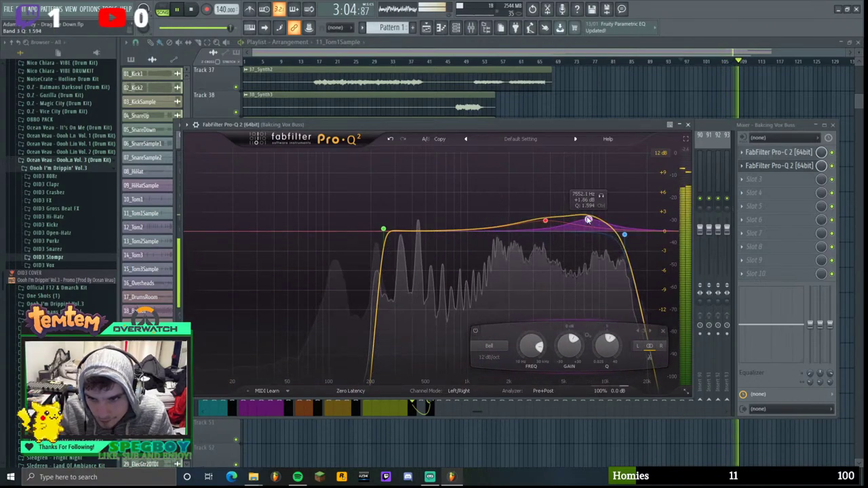
left_click_drag(546, 220, 544, 219)
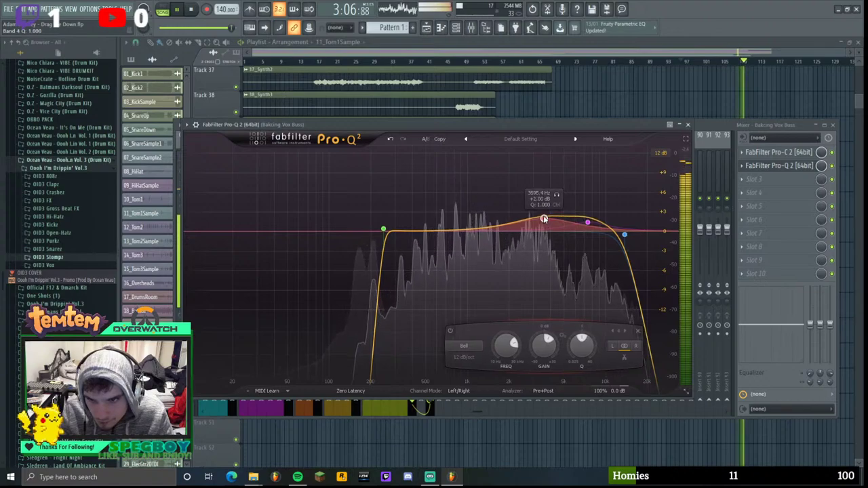
- Narrow the 7.4 kHz bell to a Q of about 2.17, and set the 3.5 kHz bell to about +1.45 dB with Q 2.61
scroll(544, 219, "up", 1)
scroll(585, 227, "up", 3)
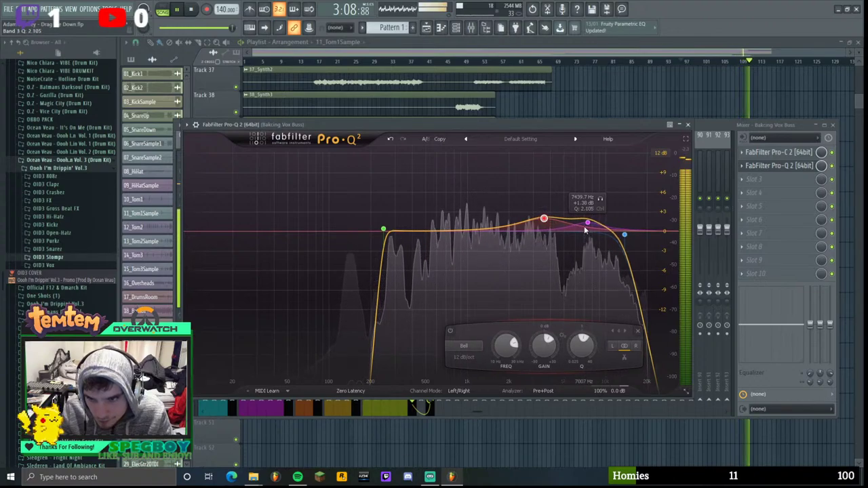
left_click_drag(546, 219, 545, 223)
scroll(546, 223, "up", 3)
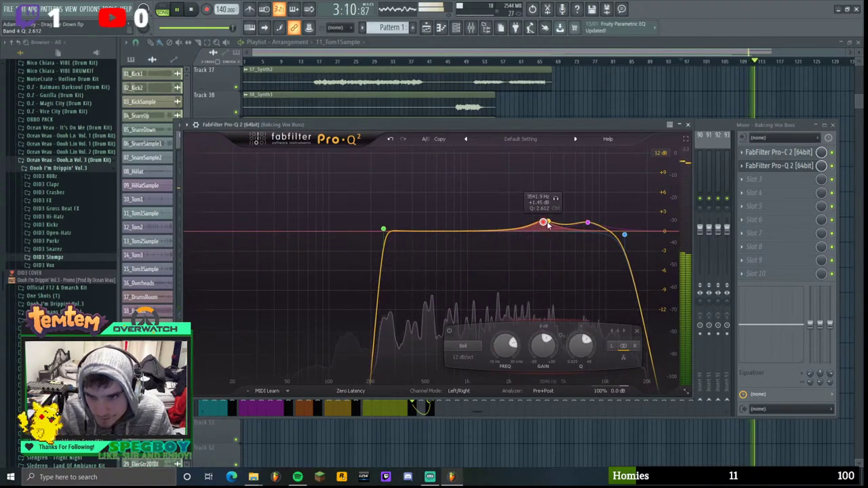
scroll(587, 224, "up", 1)
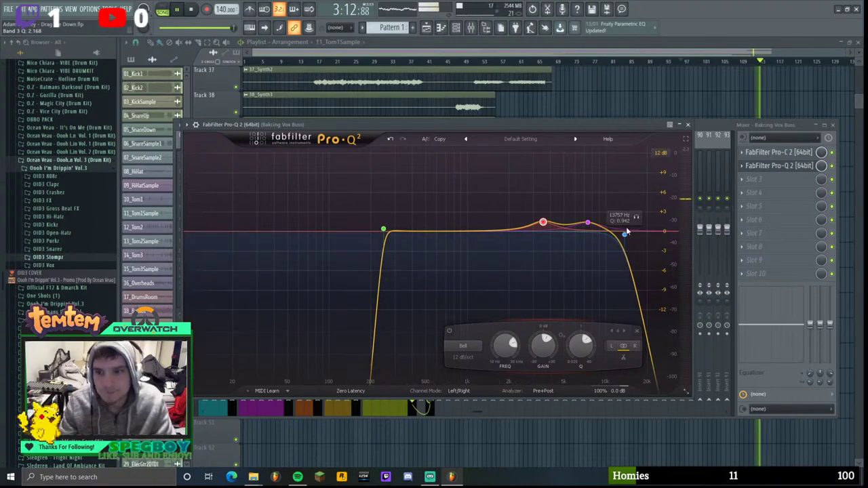
- Raise the high cut on the Backing Vox Bus to just above 17.8 kHz with a 36 dB/oct slope
left_click_drag(626, 234, 641, 236)
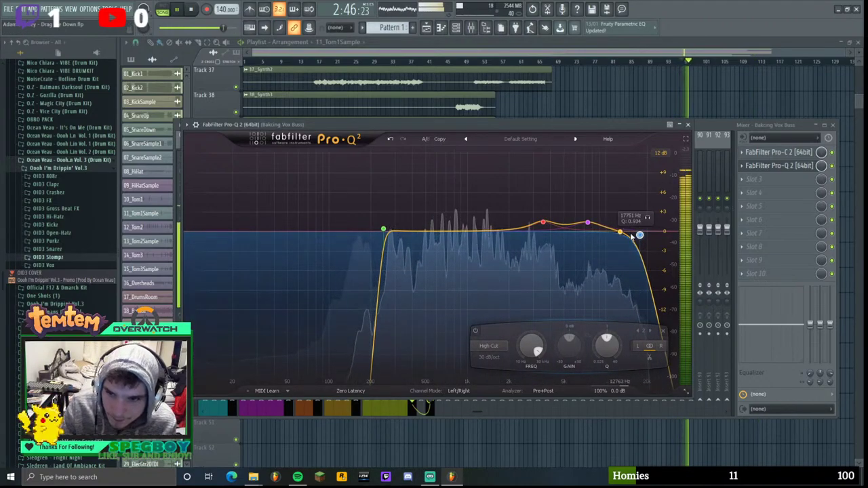
left_click_drag(640, 235, 643, 234)
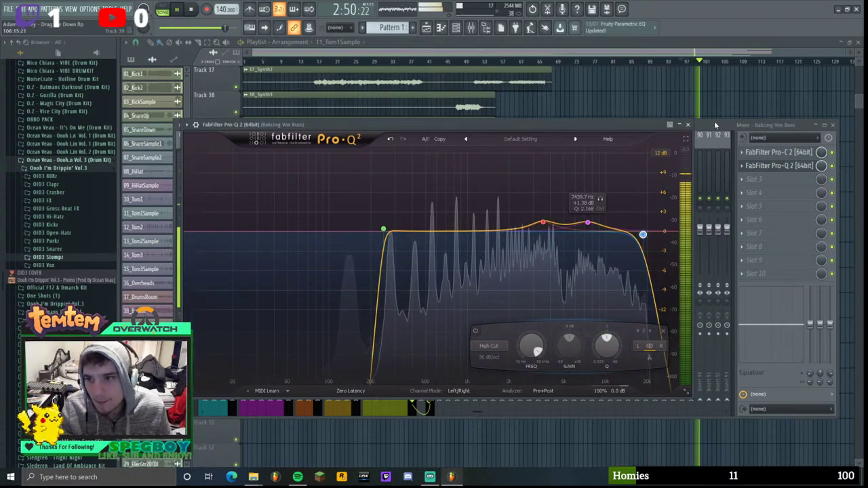
left_click_drag(632, 122, 635, 103)
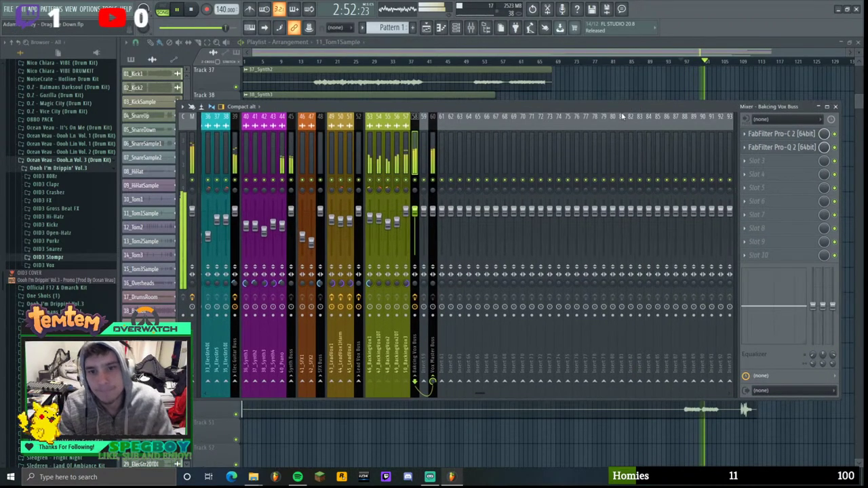
- Load FabFilter Pro-Q 2 in the first effect slot of the 50_BackingVox3 mixer track
left_click(390, 148)
left_click(780, 134)
mouse_move(756, 146)
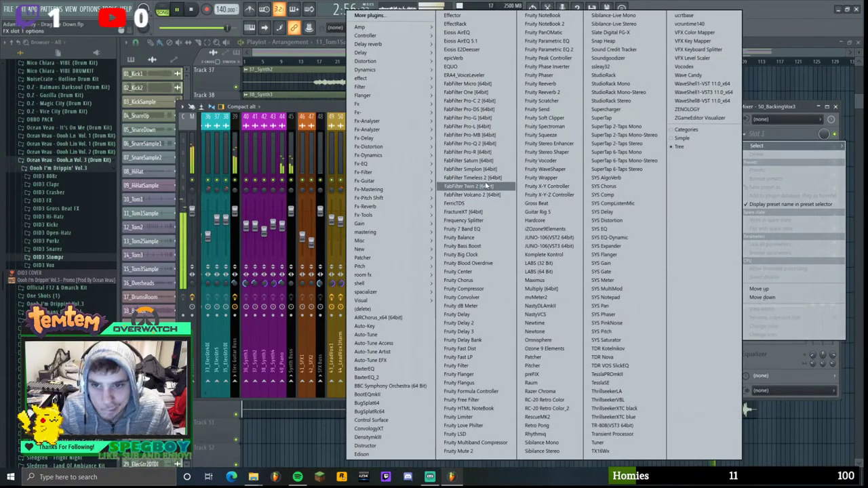
left_click(471, 152)
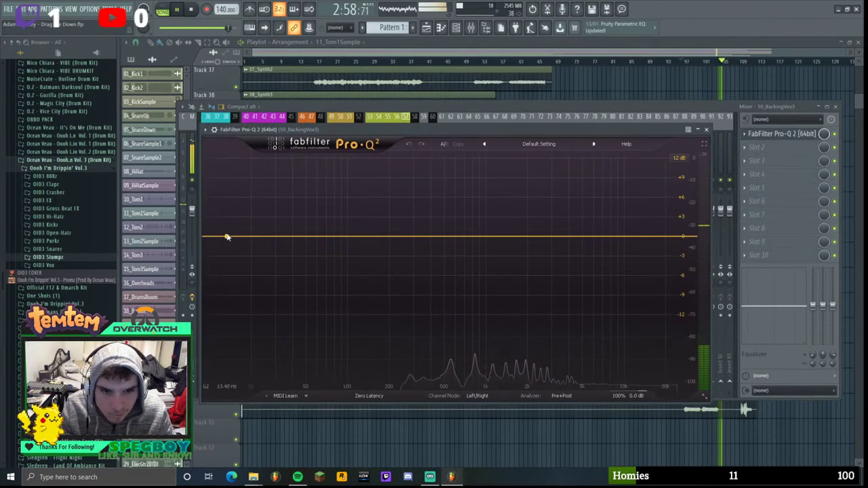
- Add a 48 dB/oct low cut at about 424 Hz to 50_BackingVox3 while listening to the song
key("space")
left_click(227, 236)
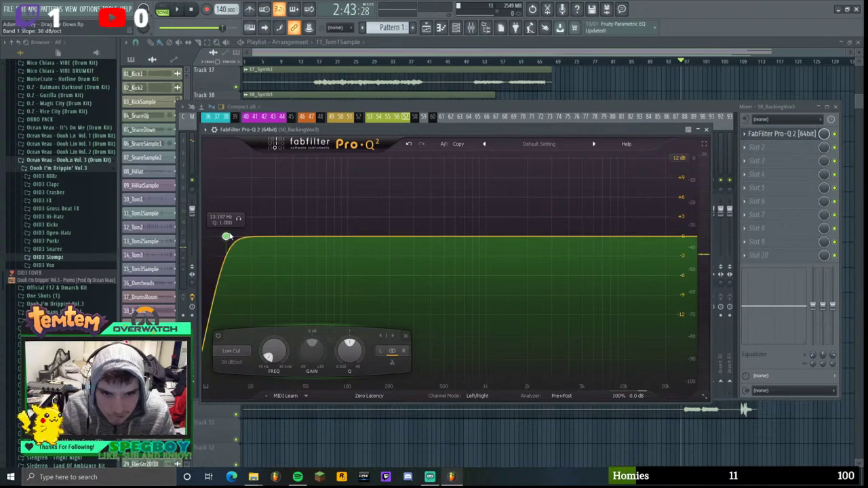
scroll(227, 236, "up", 1)
left_click_drag(226, 236, 439, 240)
key("space")
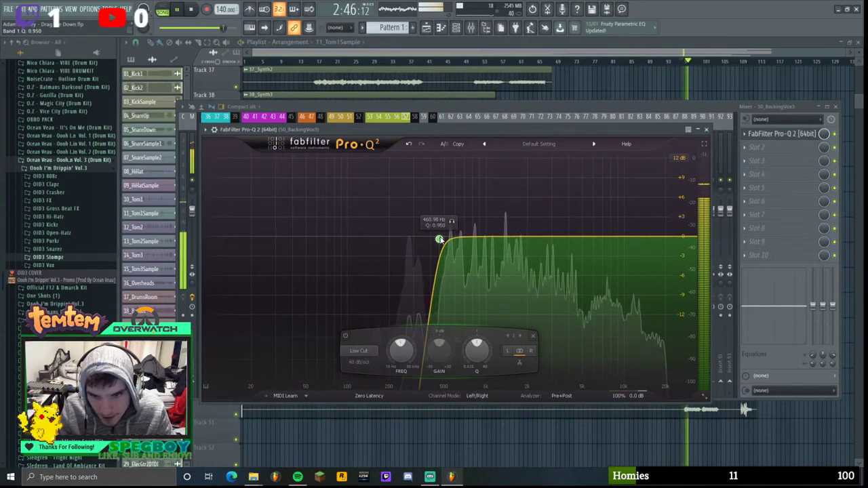
left_click_drag(439, 240, 434, 238)
scroll(434, 238, "up", 1)
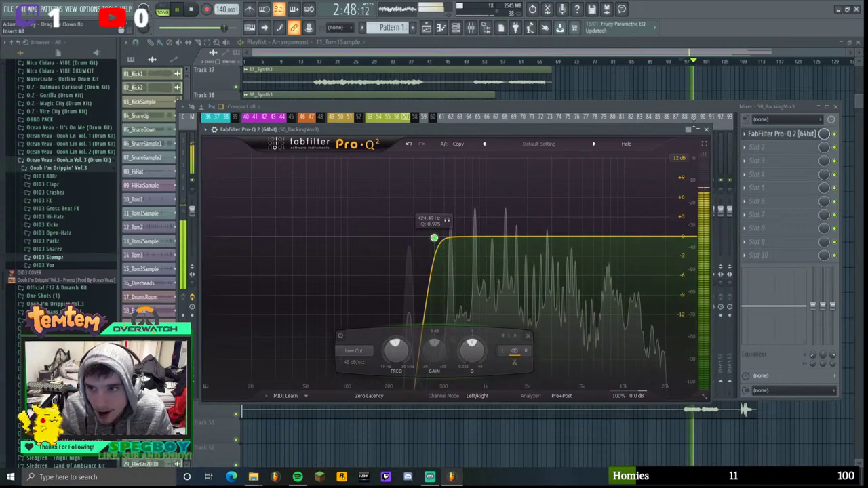
left_click(706, 129)
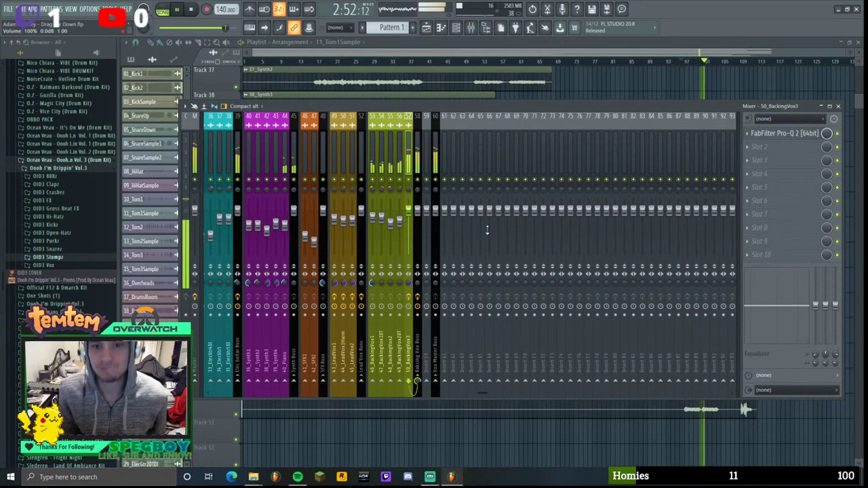
- Add a broad bell of about +1.4 dB near 7.3 kHz with Q 0.458 to the 50_BackingVox3 EQ
left_click(788, 133)
left_click_drag(577, 237, 605, 231)
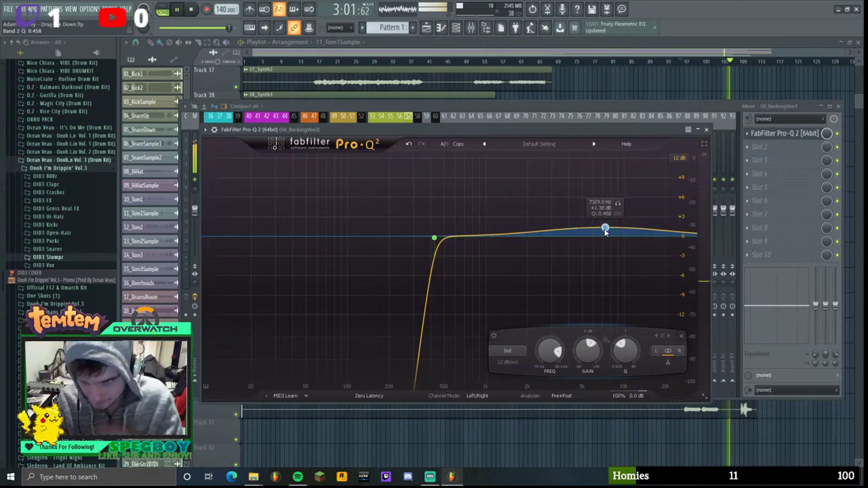
left_click(634, 105)
left_click(838, 106)
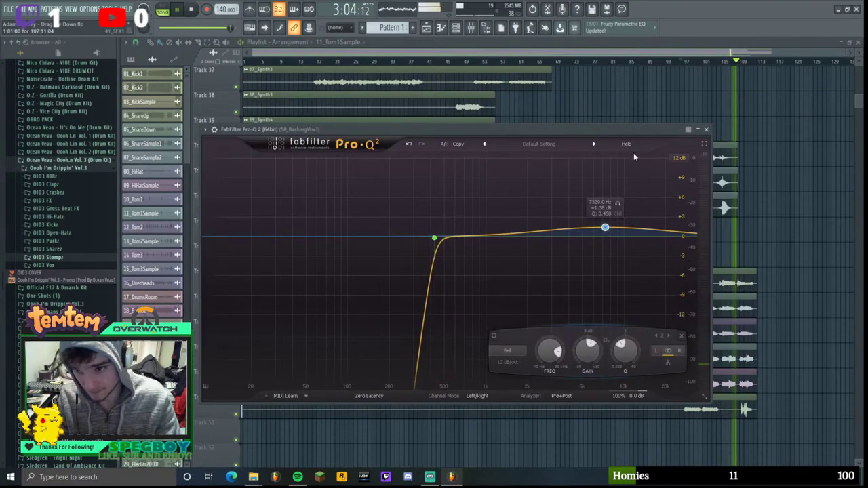
left_click(706, 130)
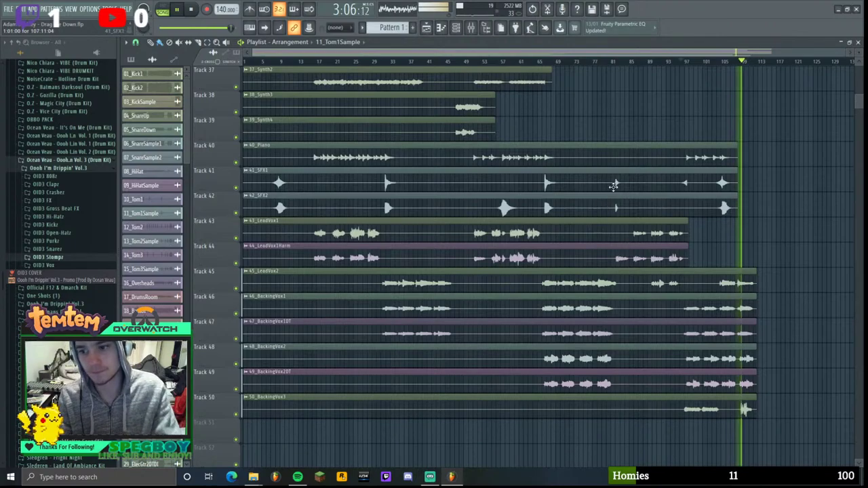
- Move the Vox Master Bus one place further along the mixer to track 61
scroll(587, 219, "up", 5)
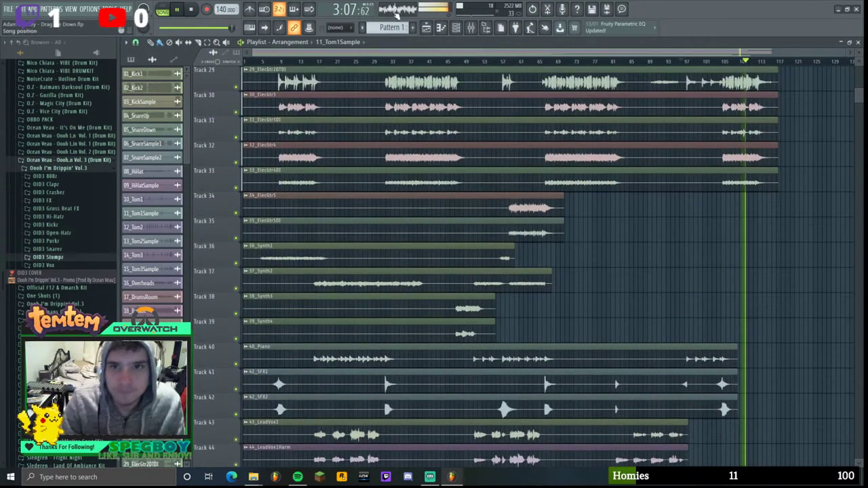
left_click(470, 27)
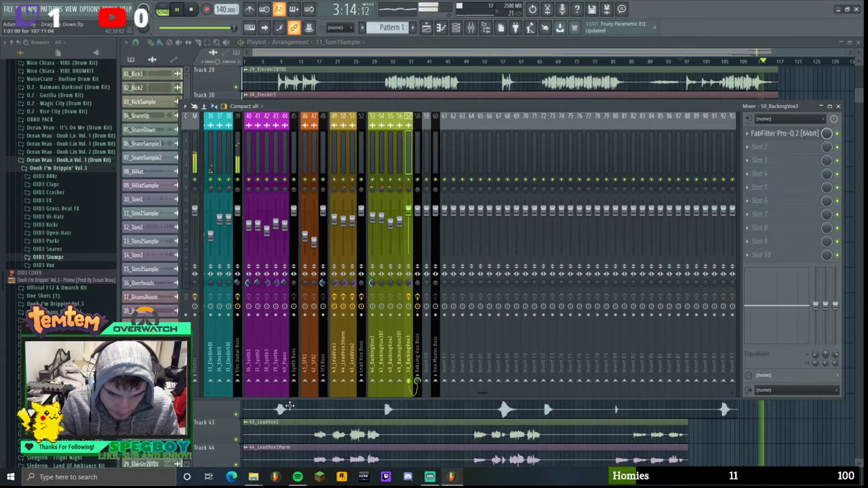
left_click_drag(482, 395, 328, 398)
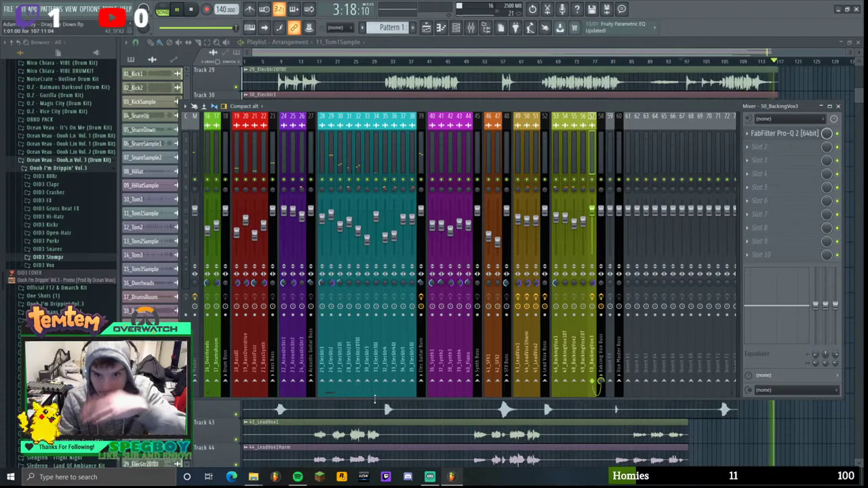
left_click(420, 145)
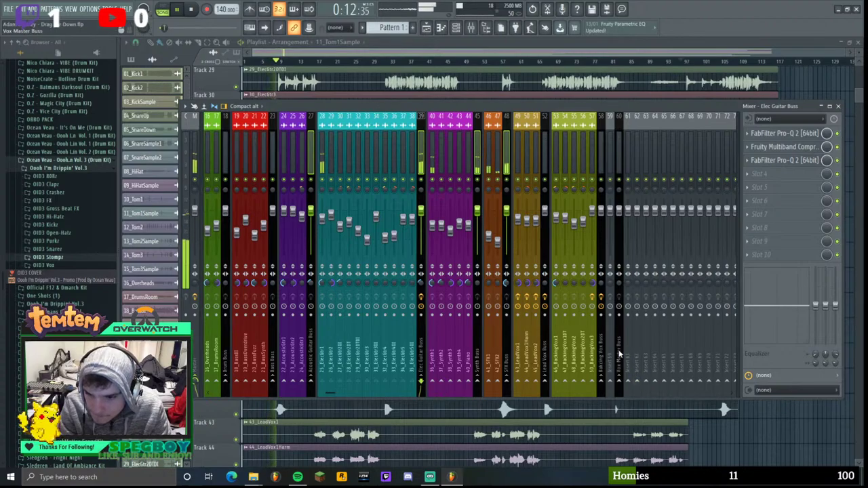
left_click_drag(618, 352, 622, 355)
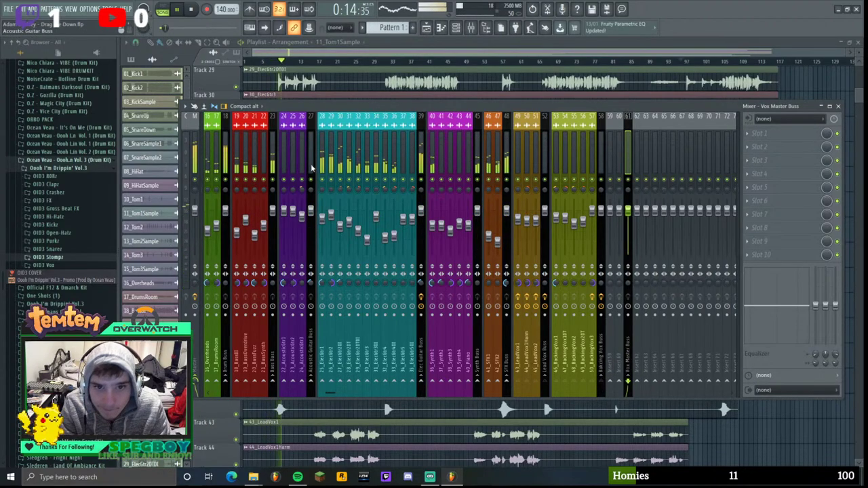
- Route the Acoustic Guitar, Elec Guitar, Synth and SFX buses exclusively to empty mixer insert 59
left_click(274, 178)
left_click(312, 146)
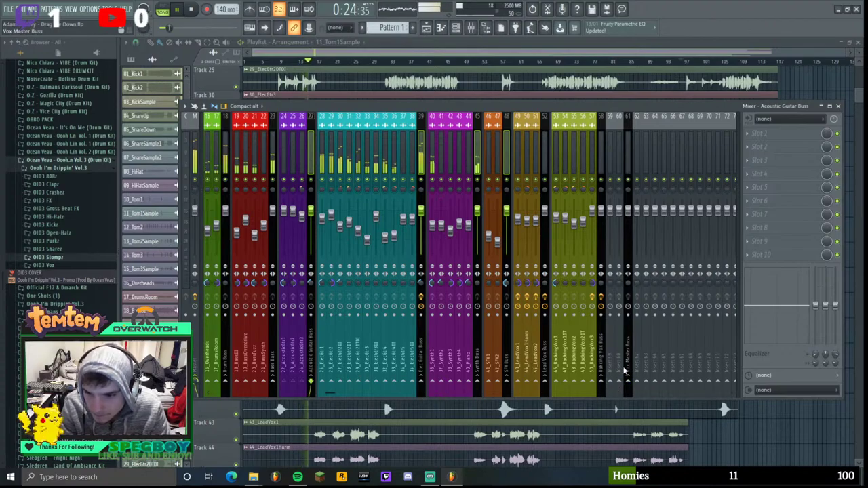
right_click(612, 382)
left_click(642, 397)
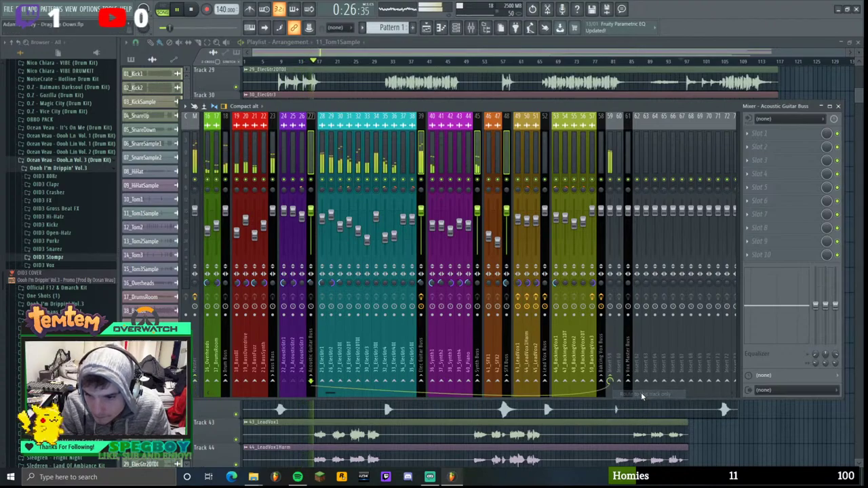
- Rename insert 59 as Vox Sidechain and load Fruity Limiter in its first effect slot
double_click(608, 366)
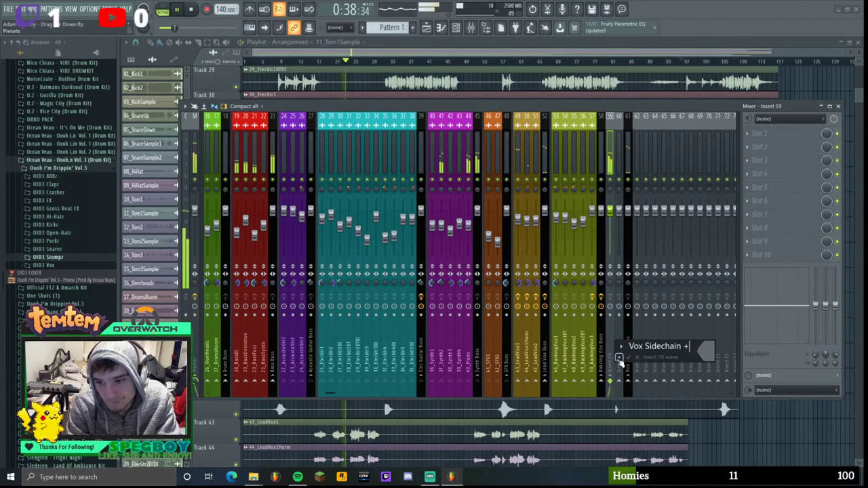
key("Return")
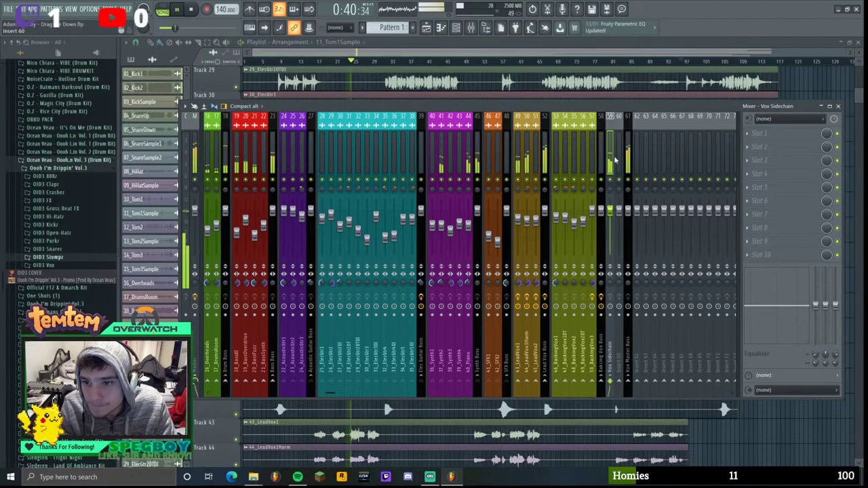
left_click(792, 137)
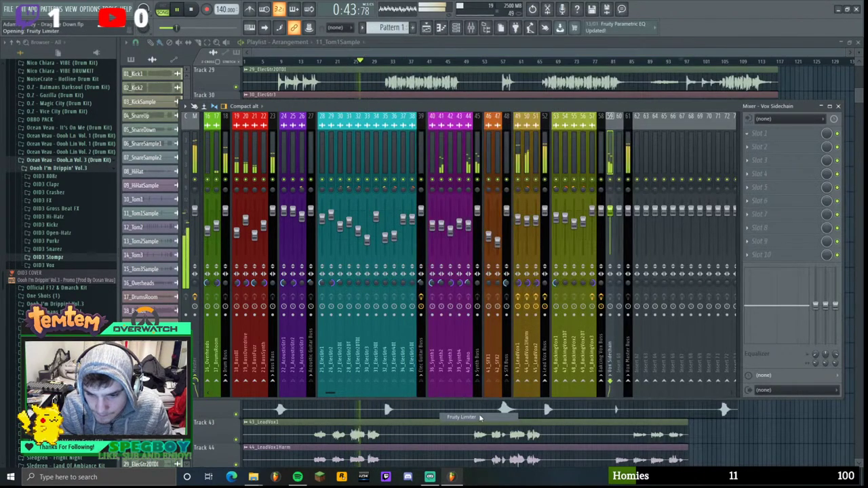
left_click(468, 417)
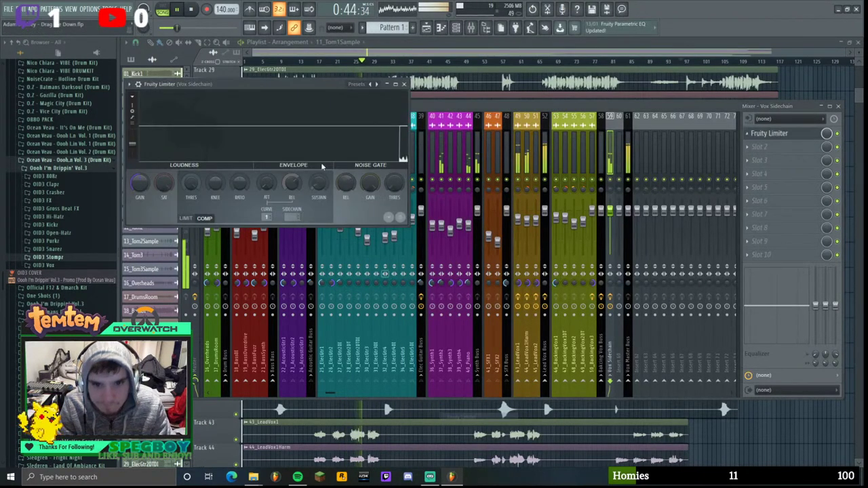
left_click_drag(296, 86, 217, 168)
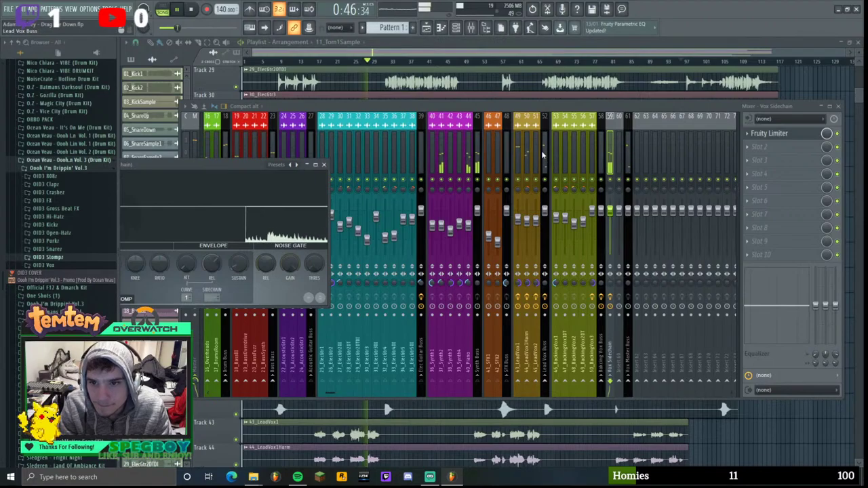
- Recolour the Vox Sidechain mixer track black to match the other buses
left_click(547, 312)
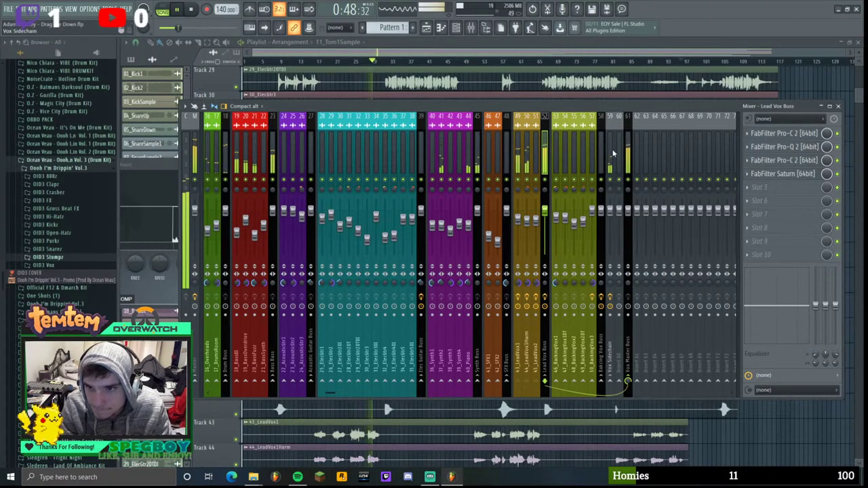
right_click(613, 119)
left_click(649, 133)
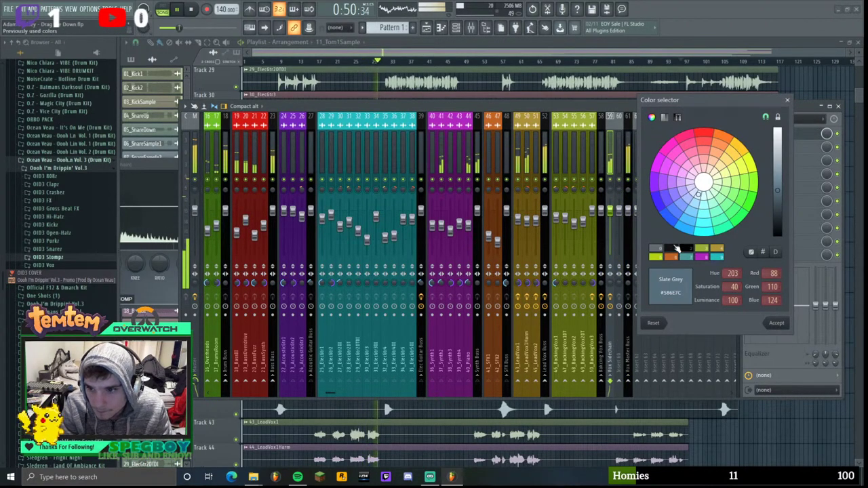
left_click(676, 249)
left_click(776, 322)
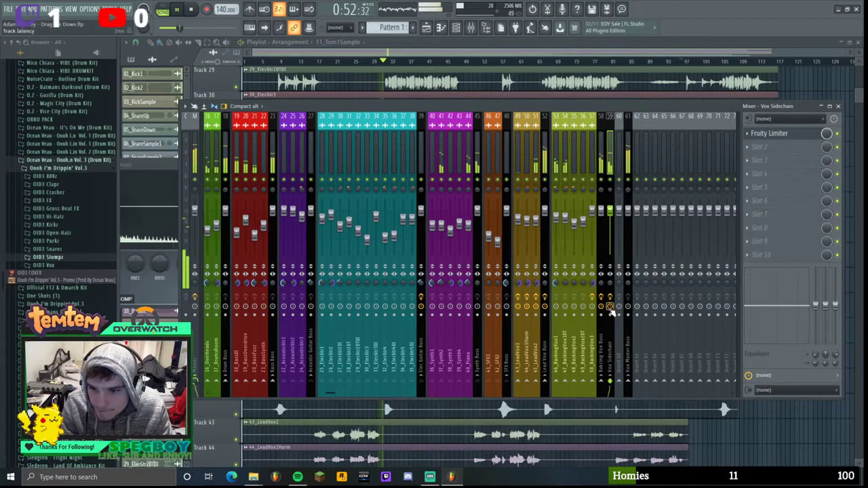
- Reorder the mixer so that Vox Sidechain sits after the Vox Master Bus
left_click(630, 163)
key("alt+Right")
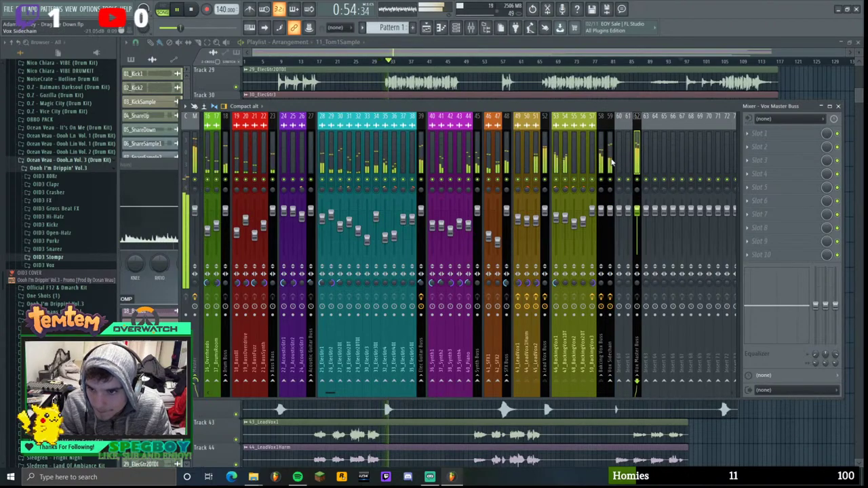
left_click(611, 161)
key("alt+Right")
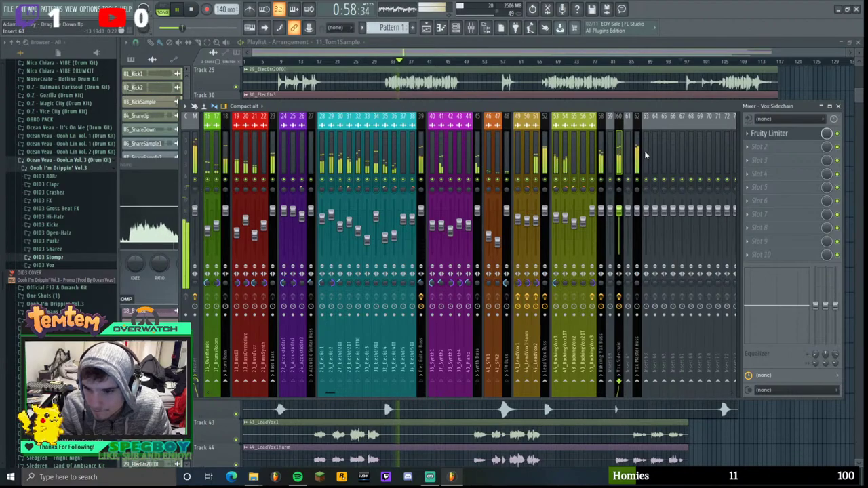
key("alt+Right")
key("alt+Right")
key("alt+Right")
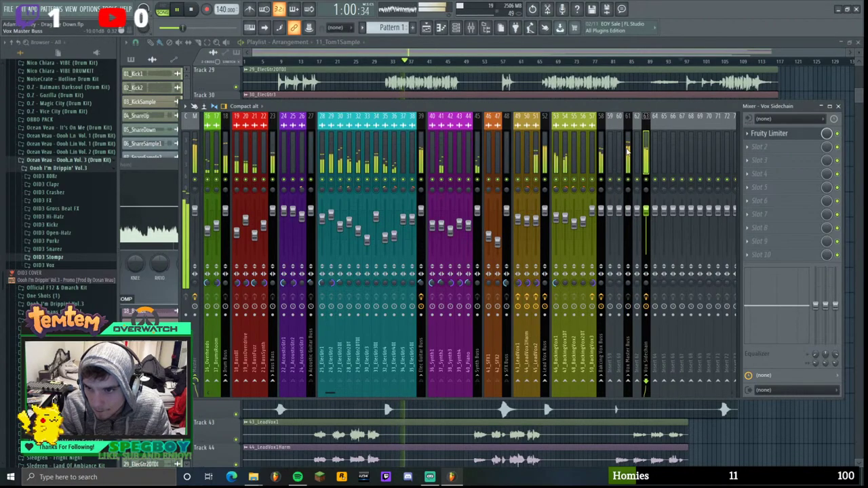
- Place the Vox Master Bus on track 60 and Vox Sidechain on 62, and lower empty inserts 59 and 61 to 0% volume
left_click_drag(628, 151, 628, 255)
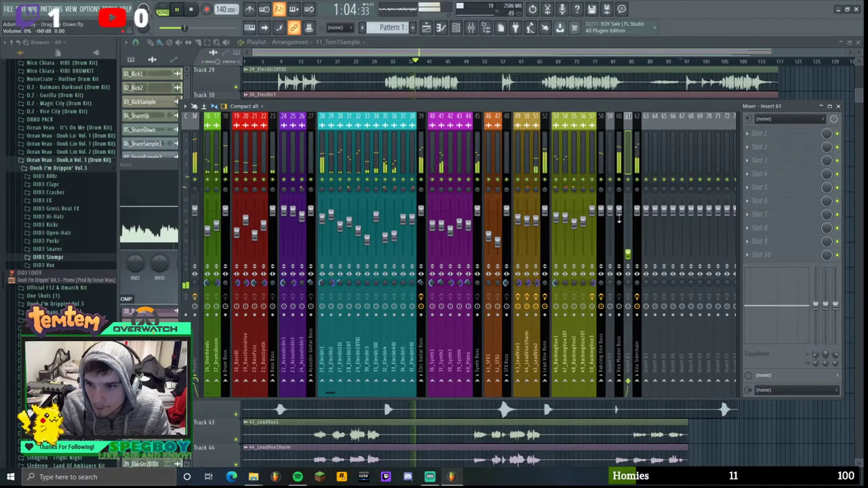
left_click(600, 210)
left_click_drag(610, 211, 610, 255)
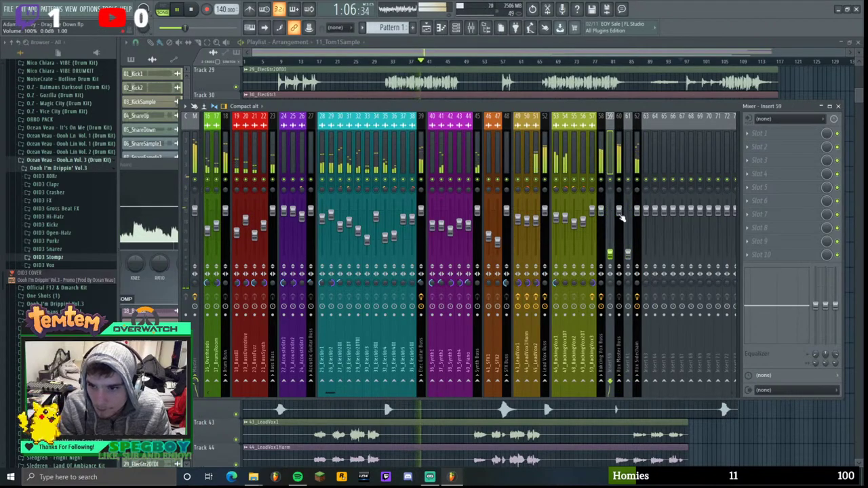
left_click(602, 213)
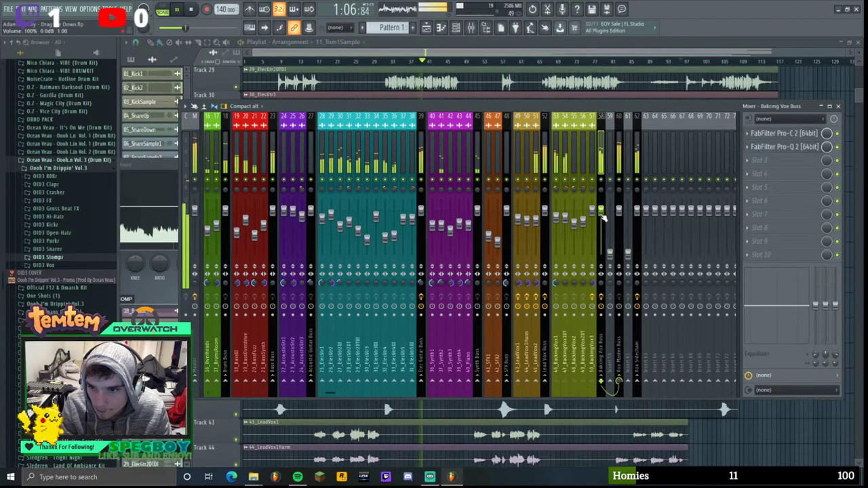
- Sidechain the Lead Vox Buss to the Vox Sidechain track
left_click(635, 145)
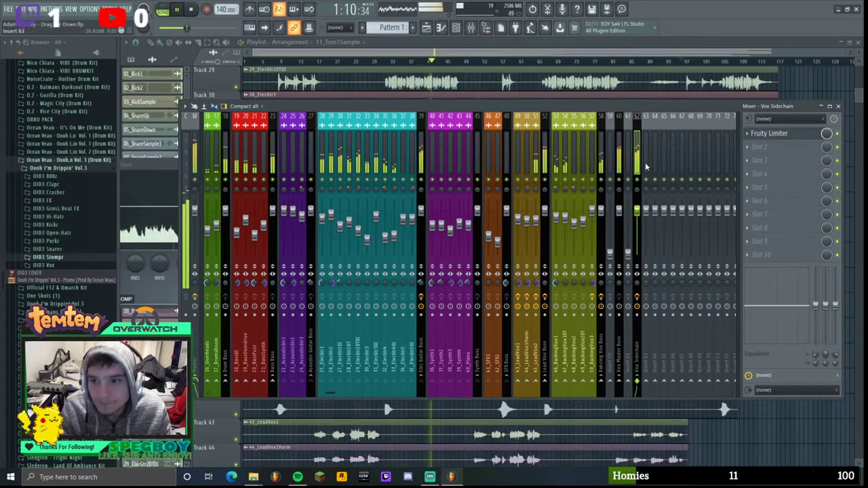
left_click(543, 156)
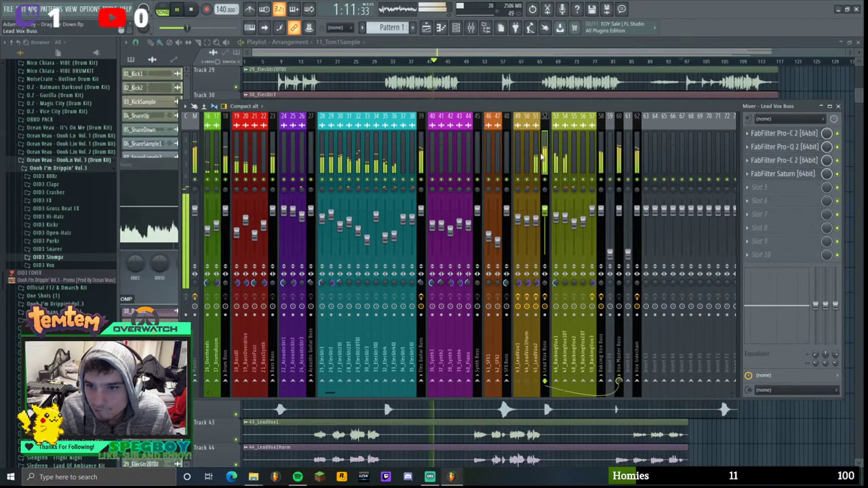
right_click(639, 380)
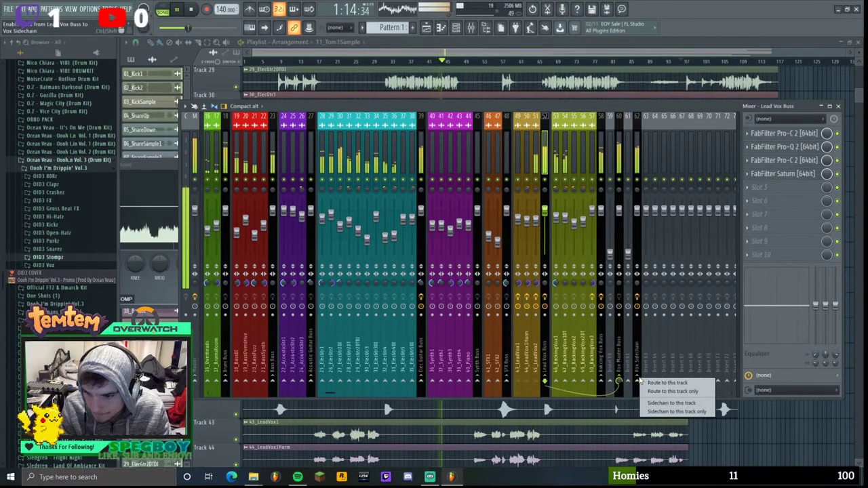
left_click(661, 402)
- Open the Fruity Limiter on Vox Sidechain, raise the compressor knee and shorten its release time to about 30 ms
left_click(639, 132)
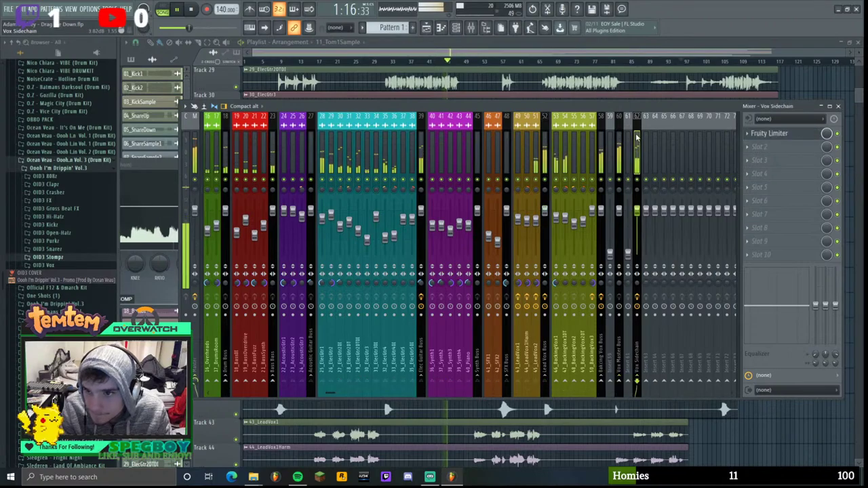
left_click(790, 133)
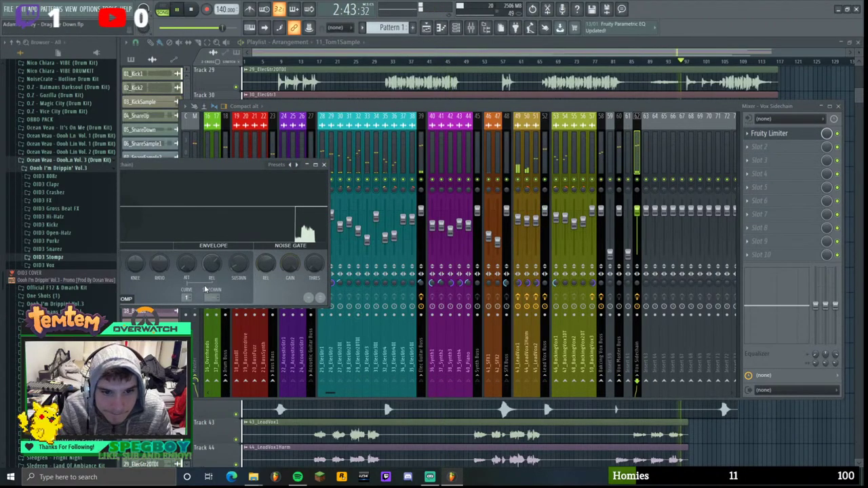
left_click_drag(213, 166, 394, 126)
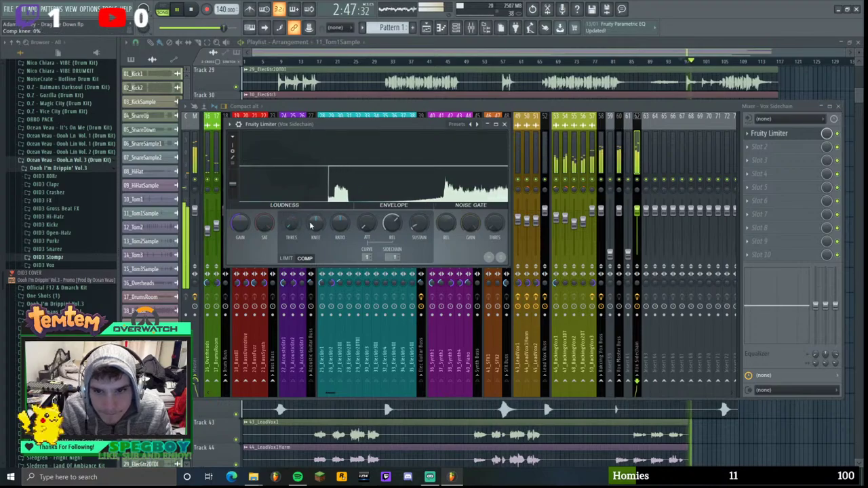
left_click_drag(315, 223, 316, 210)
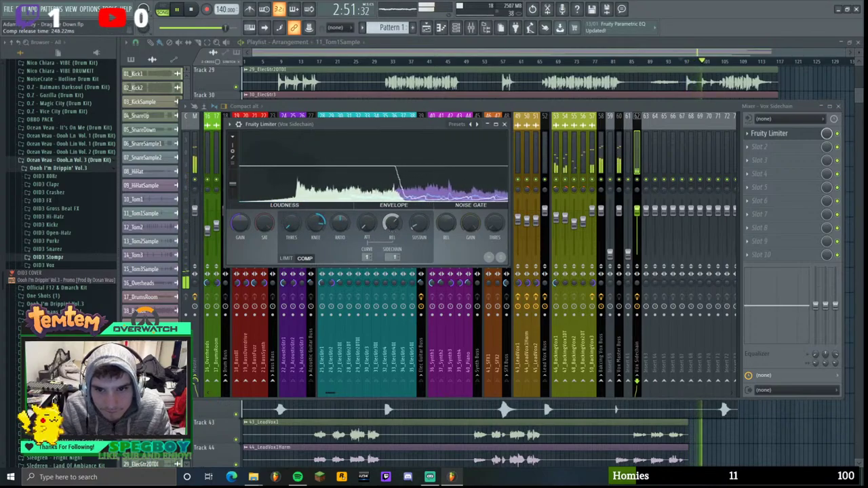
left_click_drag(392, 223, 392, 228)
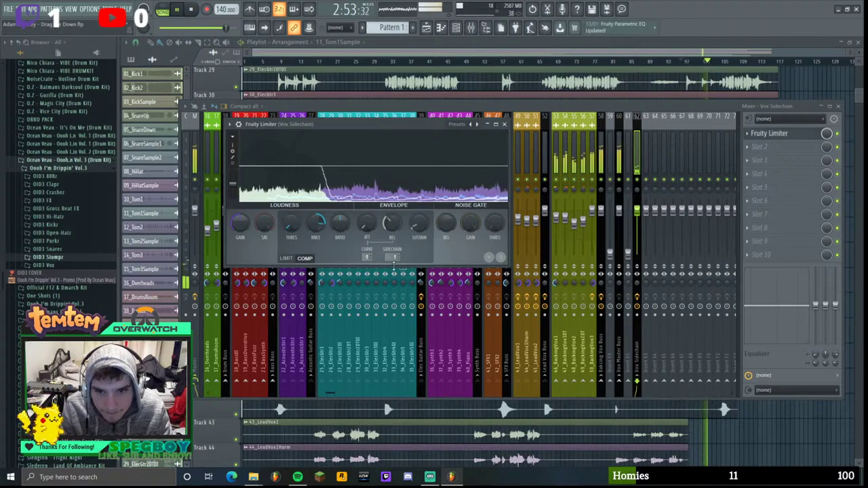
- Set the Vox Sidechain limiter's sidechain input number to 5
left_click_drag(387, 260, 387, 255)
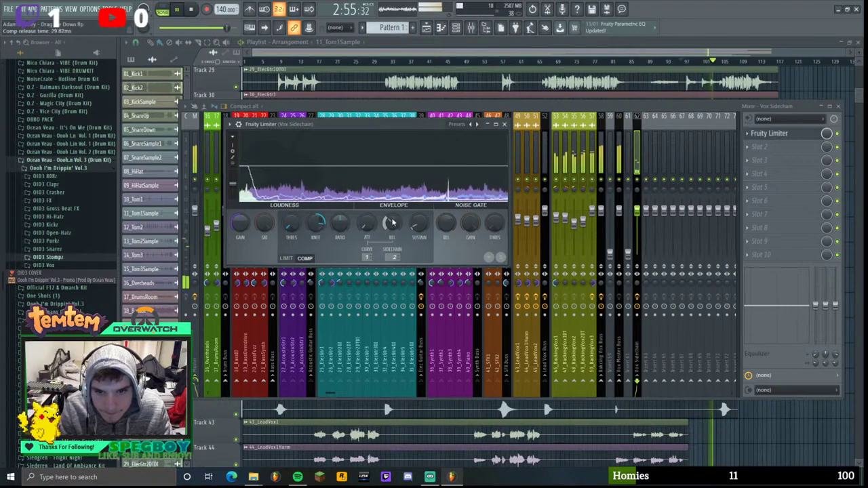
scroll(391, 255, "up", 1)
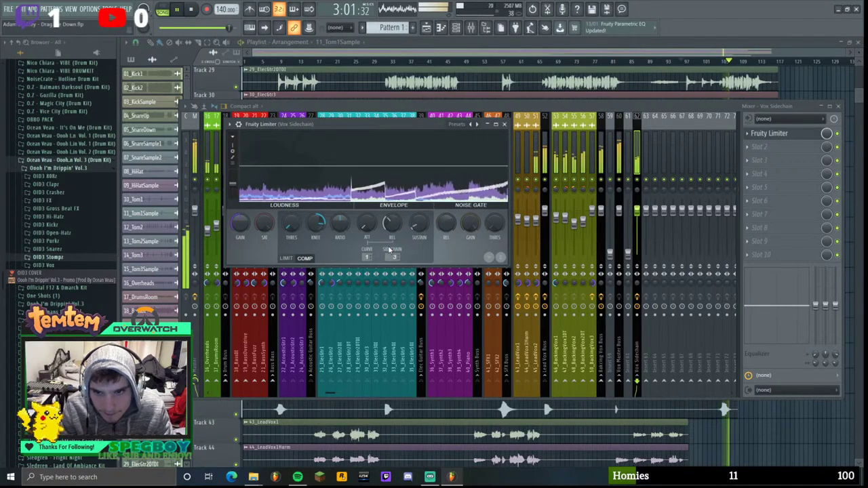
scroll(387, 254, "up", 2)
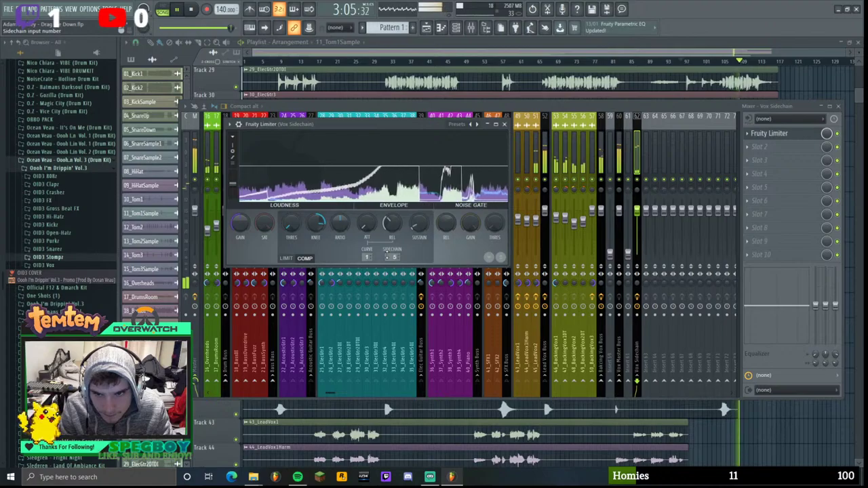
- Mute the Backing Vox Buss and replay the section while watching the Vox Sidechain limiter's response
left_click(602, 179)
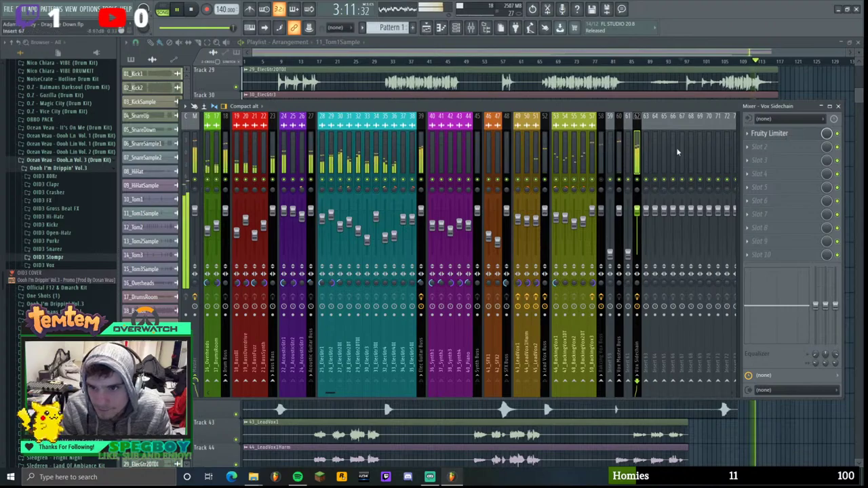
left_click_drag(656, 105, 595, 142)
left_click(722, 171)
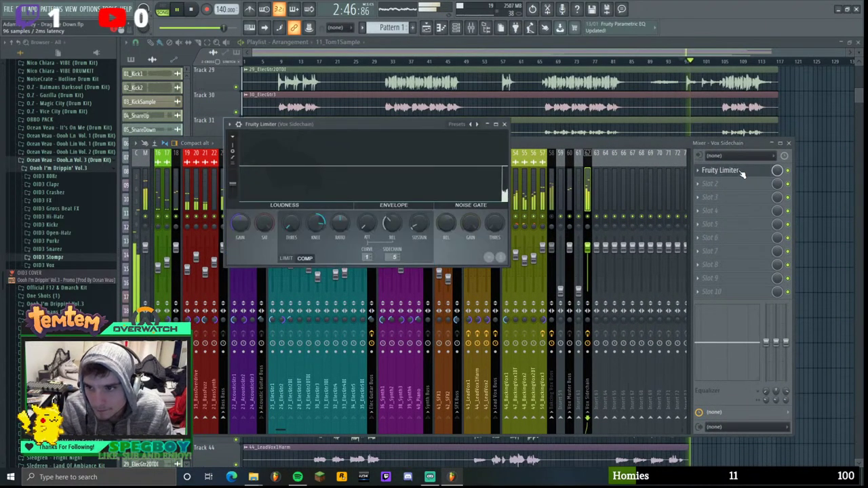
left_click_drag(371, 122, 383, 137)
key("space")
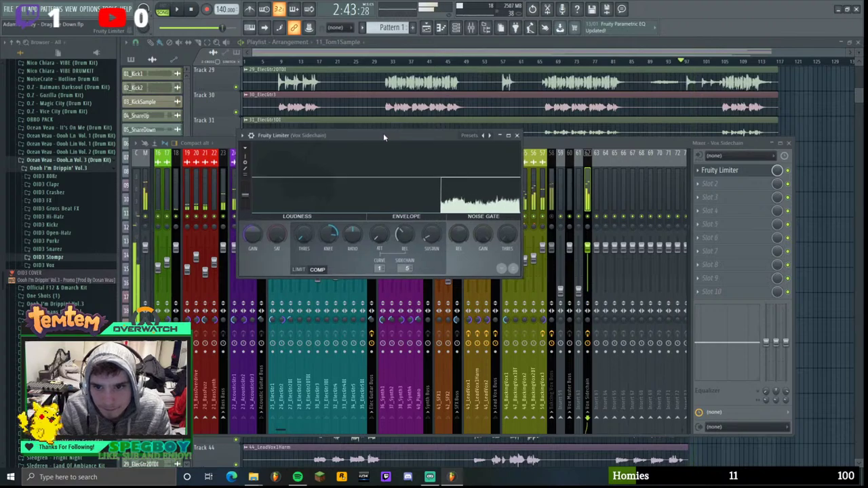
key("space")
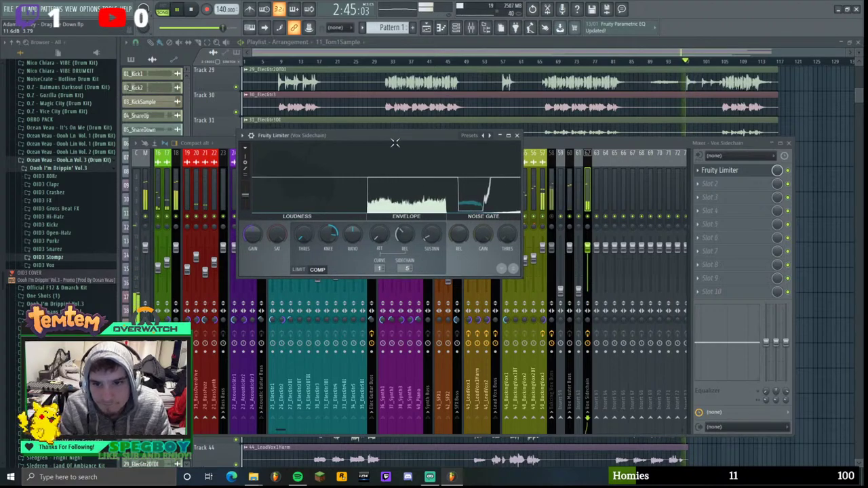
- Examine the lead and backing vocal clips in the playlist during playback, then return to the mixer
left_click(517, 135)
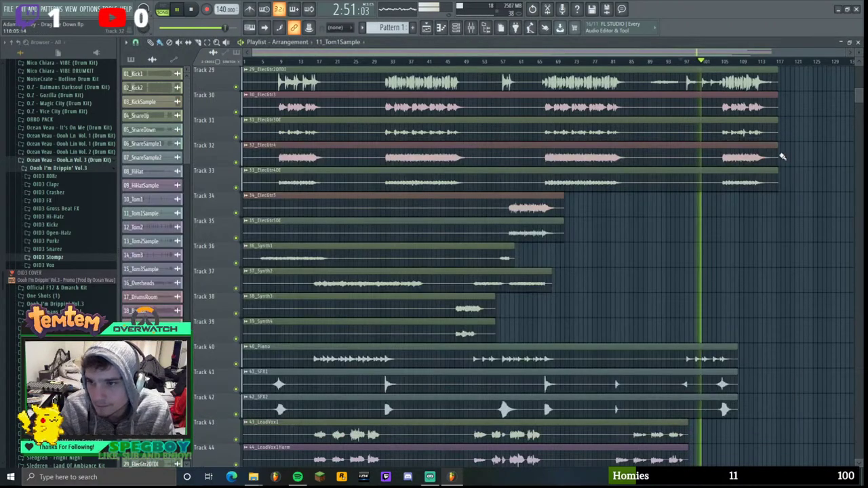
left_click(788, 143)
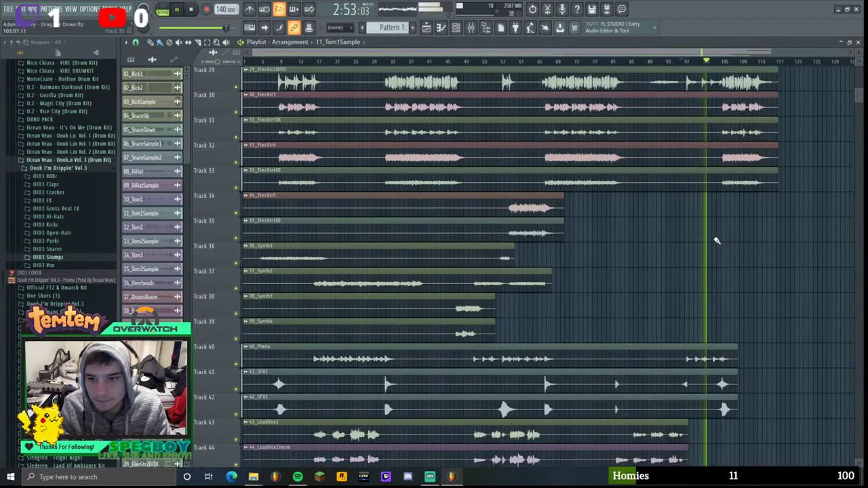
scroll(716, 246, "down", 2)
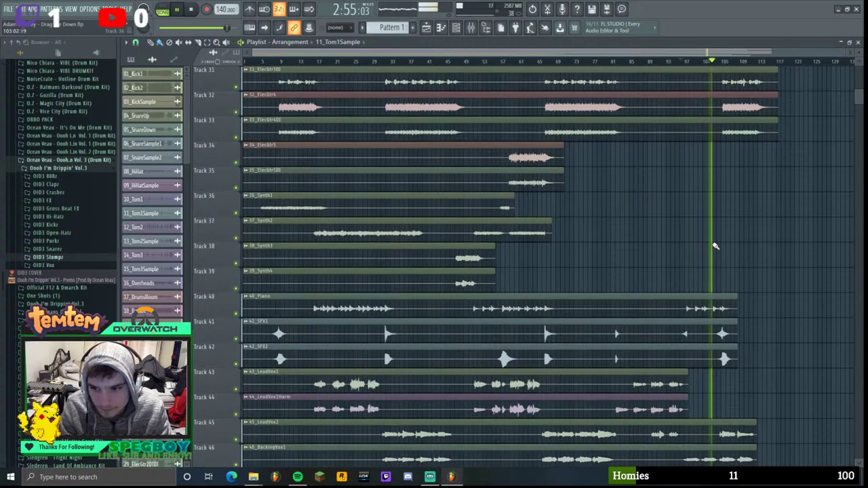
scroll(743, 209, "down", 5)
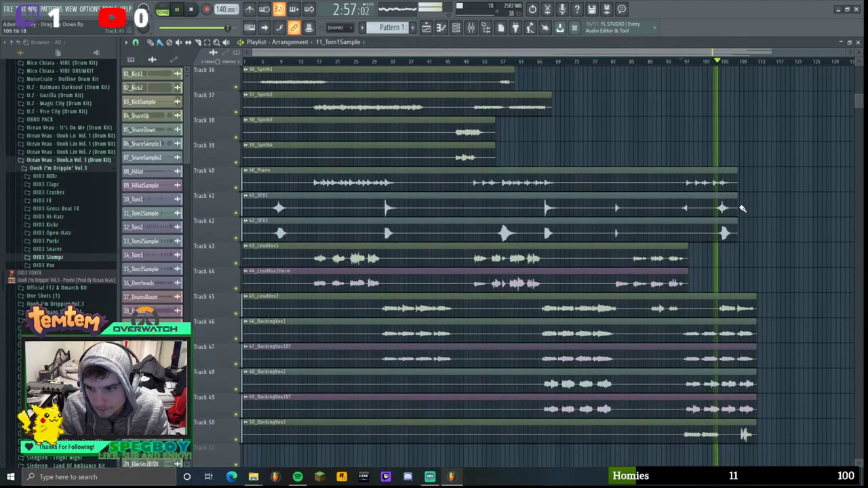
left_click(563, 27)
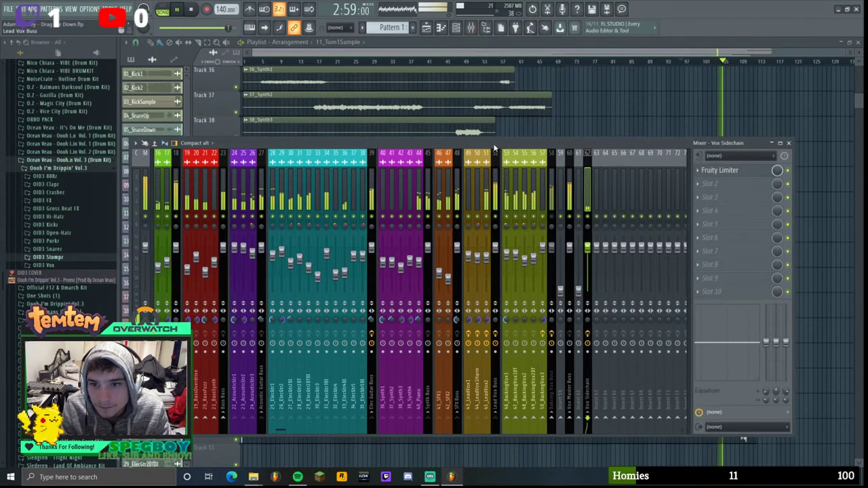
left_click_drag(493, 144, 493, 115)
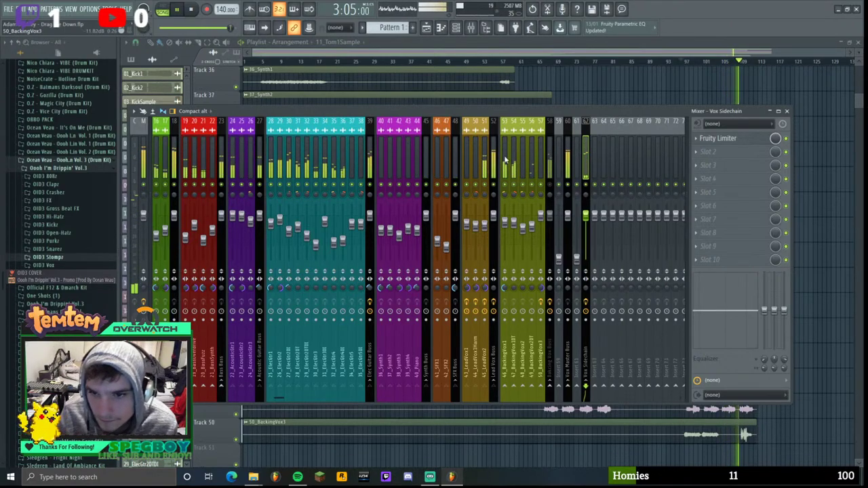
- Open Auto-Tune on 45_LeadVox2 and examine its pitch graph around the end of the vocal during playback
left_click(483, 149)
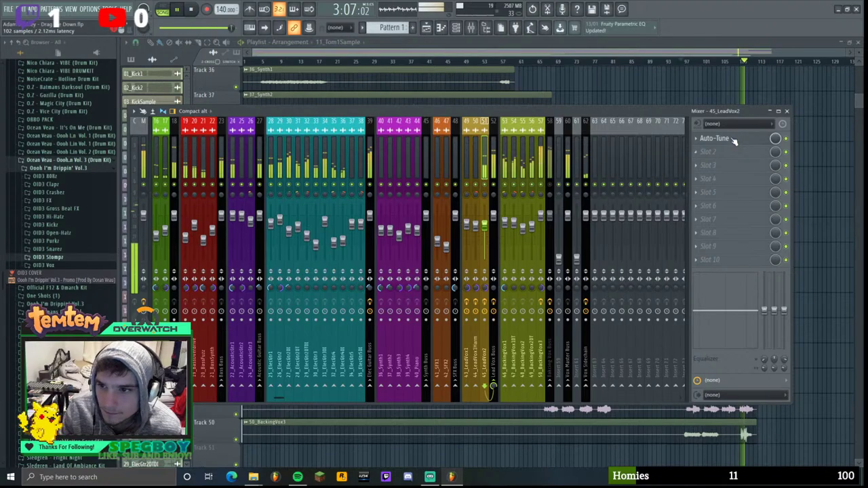
left_click_drag(575, 109, 584, 148)
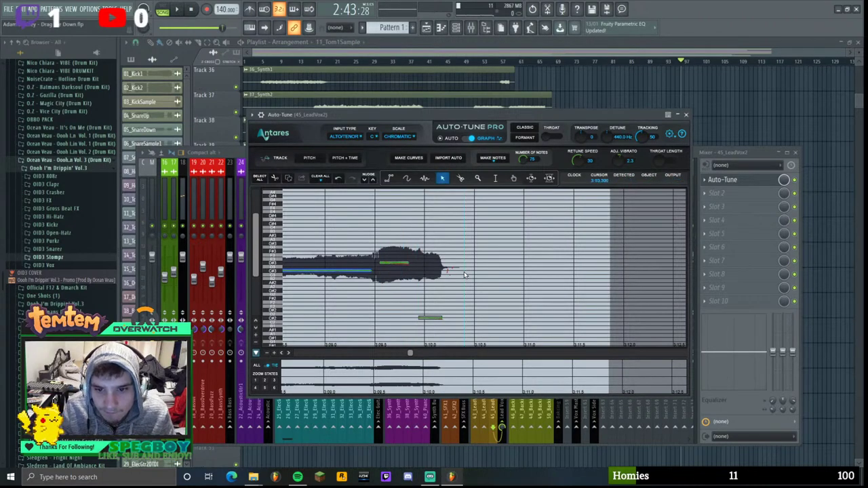
scroll(464, 274, "down", 4)
scroll(465, 274, "up", 3)
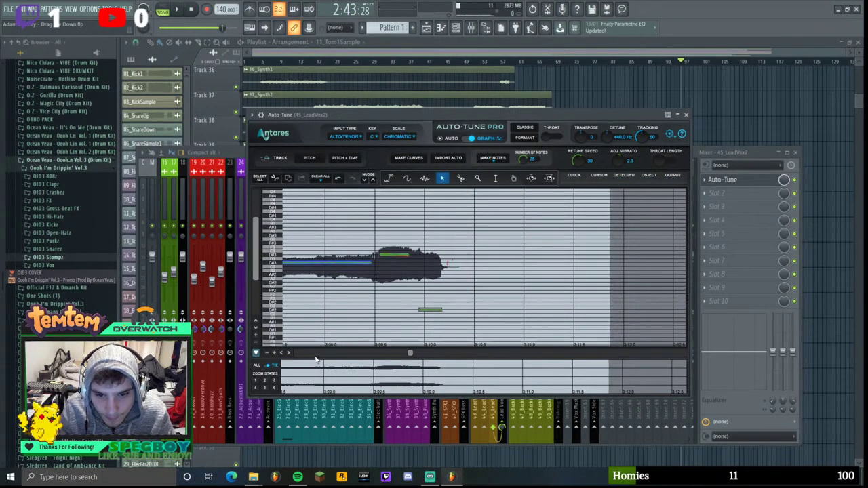
left_click(271, 354)
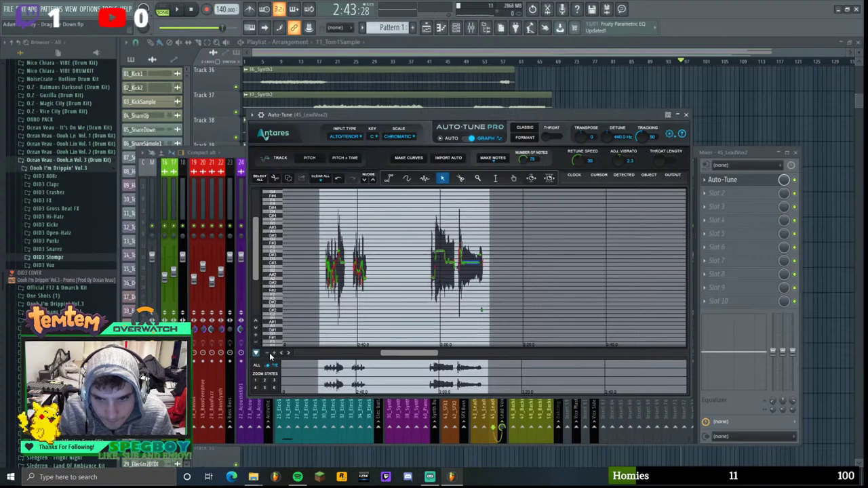
left_click(276, 352)
left_click(276, 352)
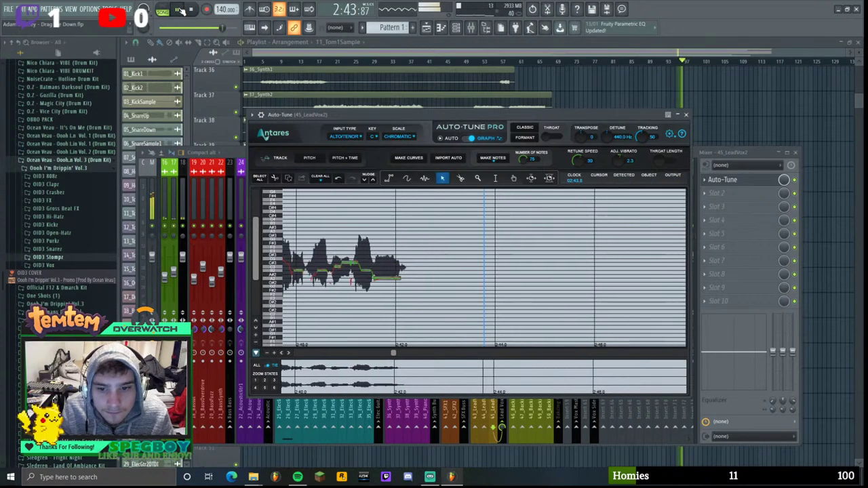
left_click(690, 63)
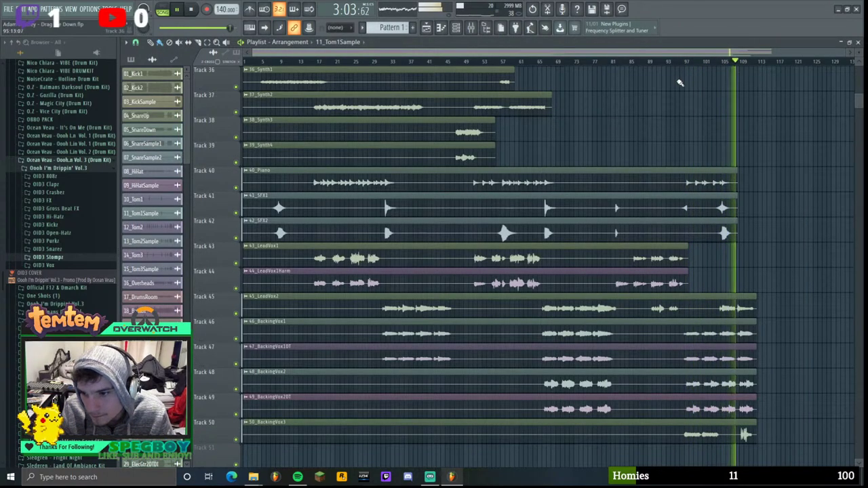
- Review the Auto-Tune preferences for 45_LeadVox2 and close them without changing anything
key("Tab")
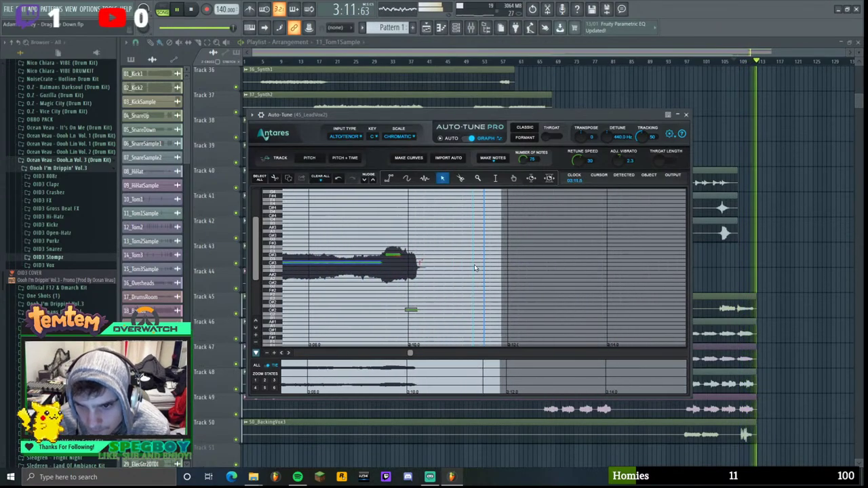
left_click(669, 134)
left_click(670, 135)
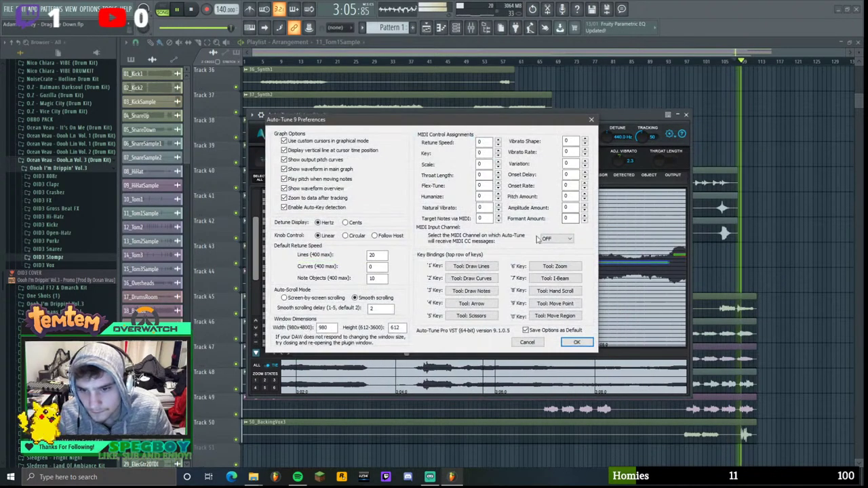
left_click(590, 119)
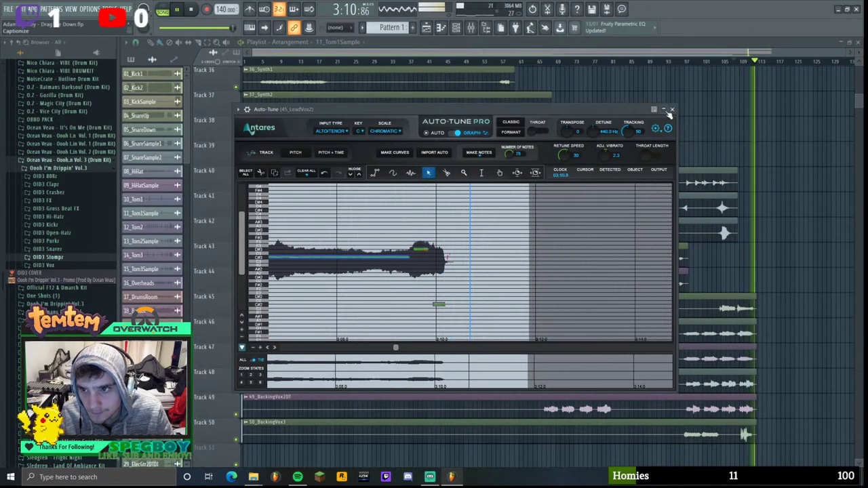
- Replay the final section while checking the Vox Master Buss and the Vox Sidechain limiter, and move the playback position to about bar 61
key("space")
key("F9")
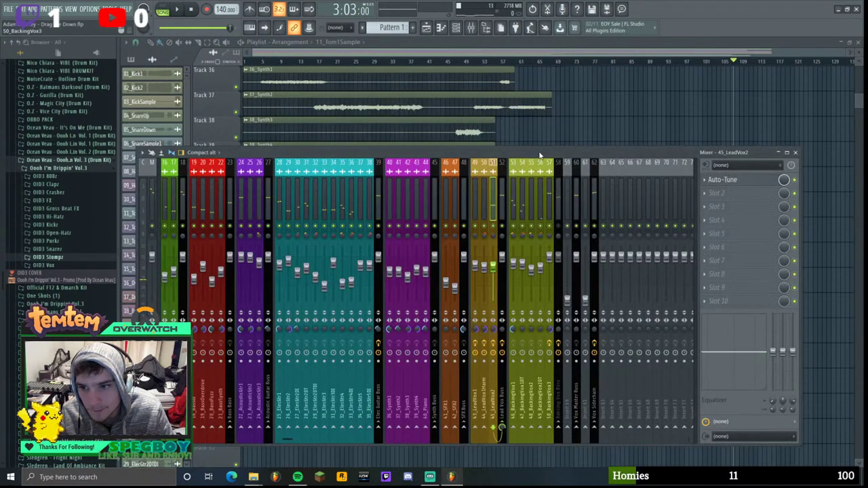
left_click_drag(540, 155, 541, 118)
key("space")
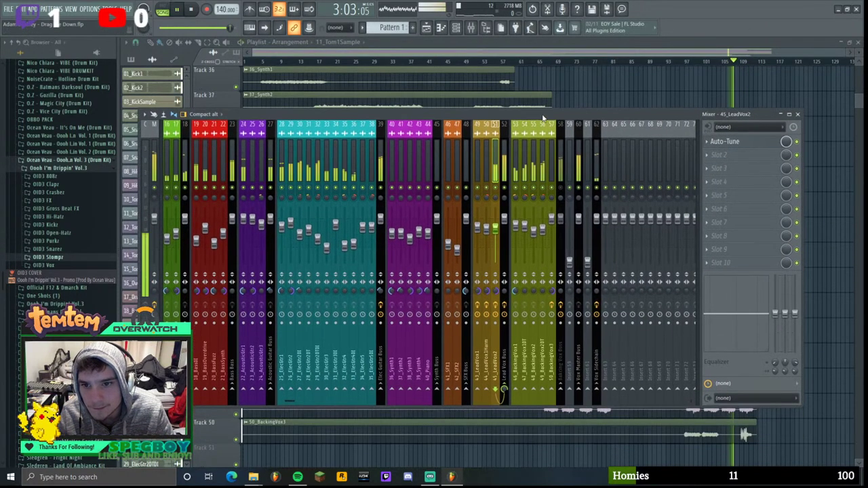
left_click(578, 160)
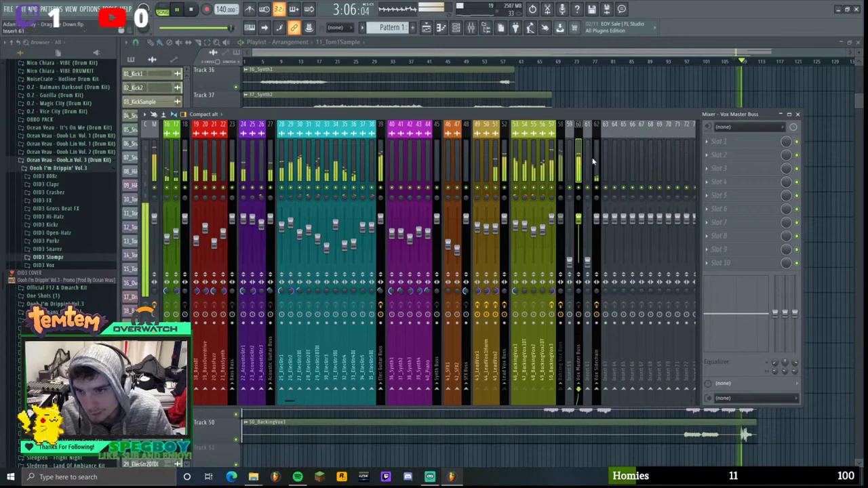
left_click(596, 161)
left_click(729, 142)
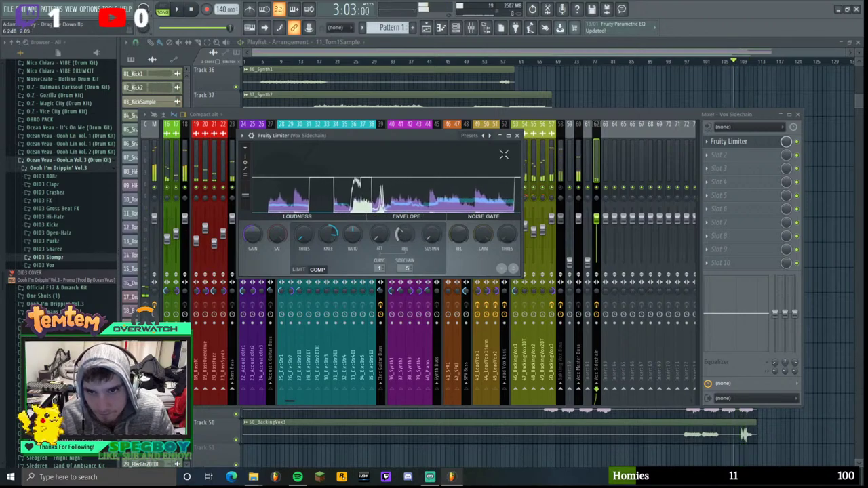
left_click(542, 61)
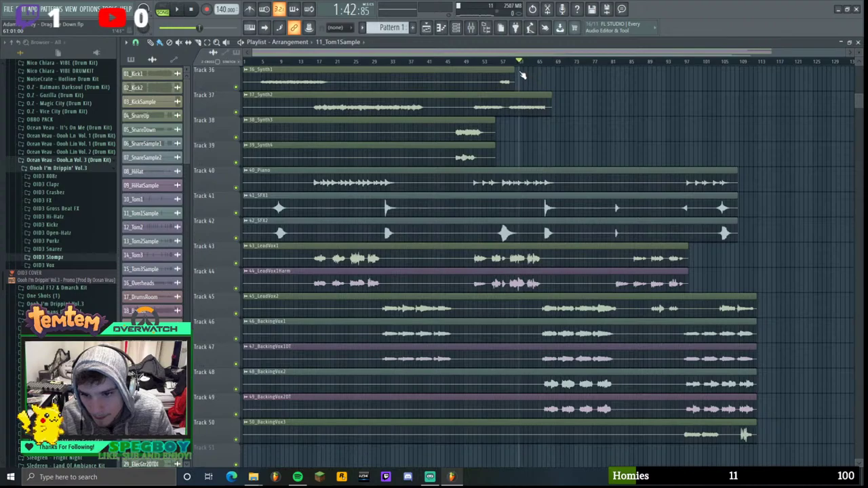
- Play the song from about bar 61 and lower the Vox Sidechain Fruity Limiter's compressor threshold to about -7.3 dB
key("space")
left_click(471, 27)
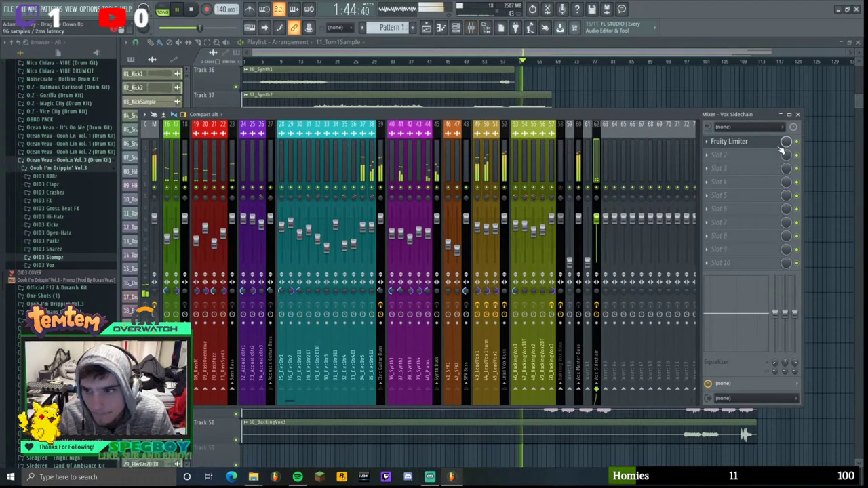
left_click(734, 141)
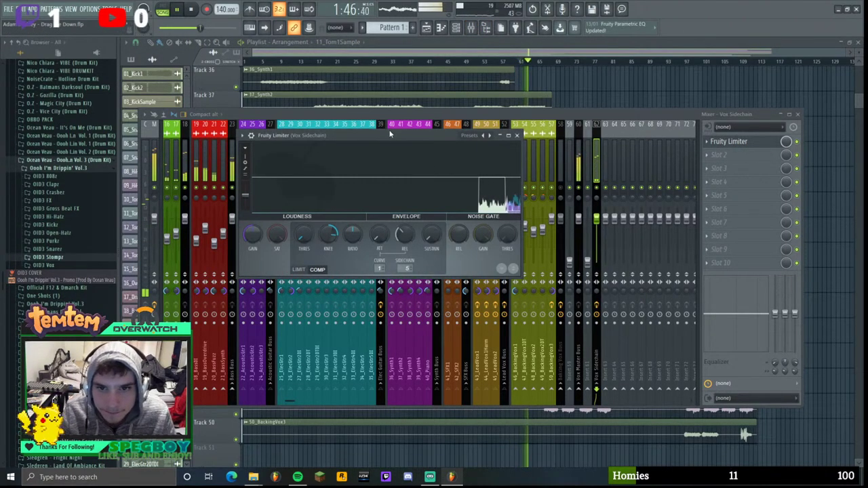
left_click_drag(390, 134, 369, 139)
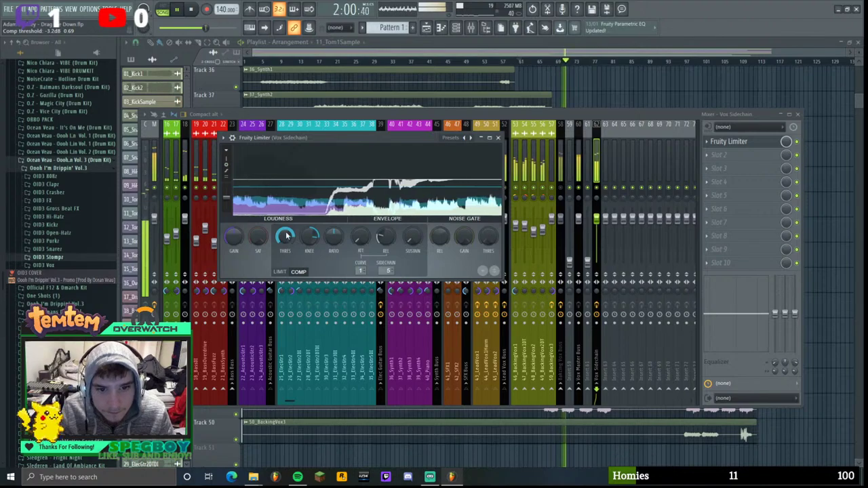
mouse_move(286, 236)
left_mouse_down()
mouse_move(286, 243)
mouse_move(287, 228)
left_mouse_up()
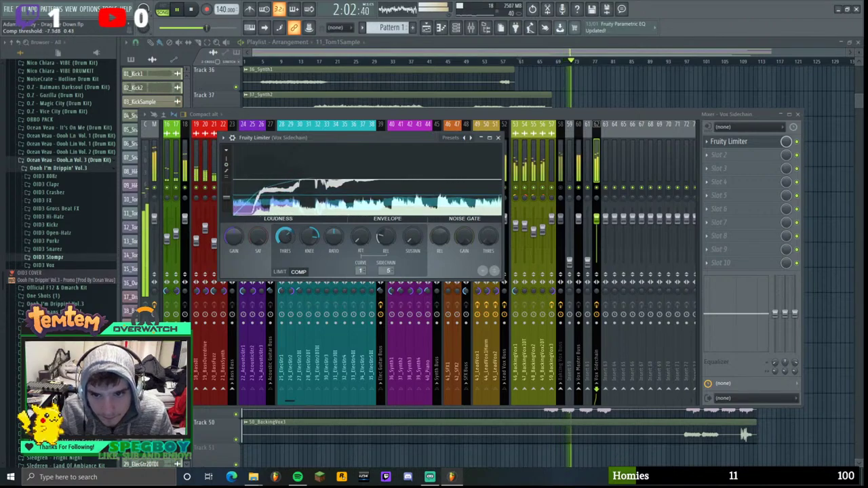
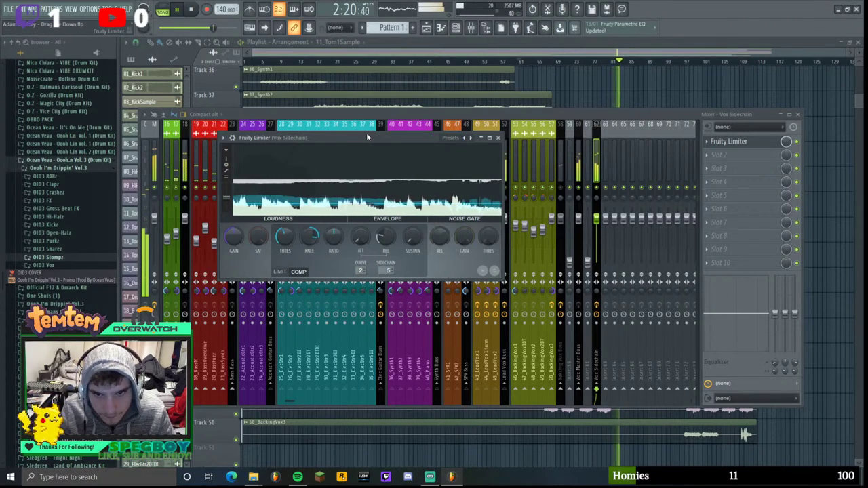
- Lower the Vox Sidechain limiter's compressor threshold to about -14.5 dB and lengthen its release time
left_click_drag(367, 137, 368, 119)
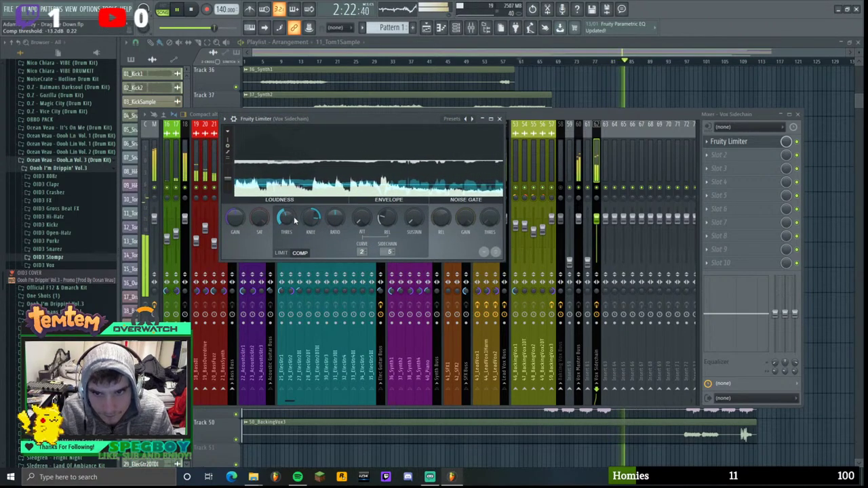
left_click_drag(289, 220, 289, 225)
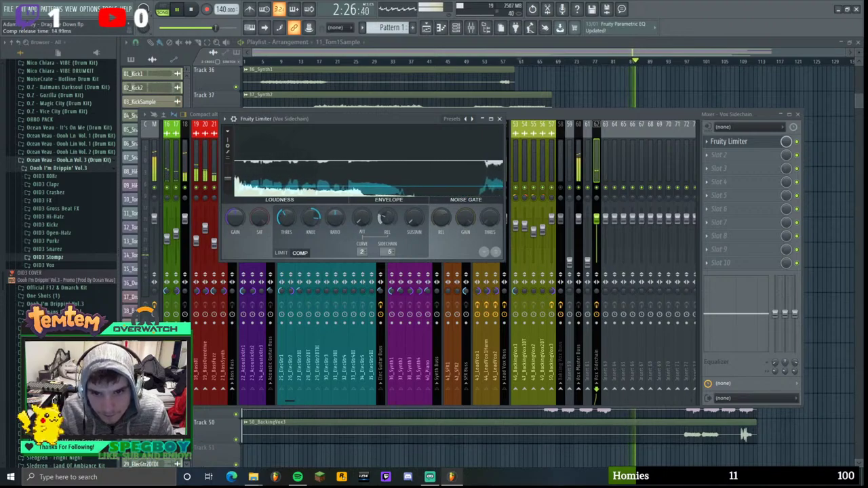
scroll(386, 219, "up", 3)
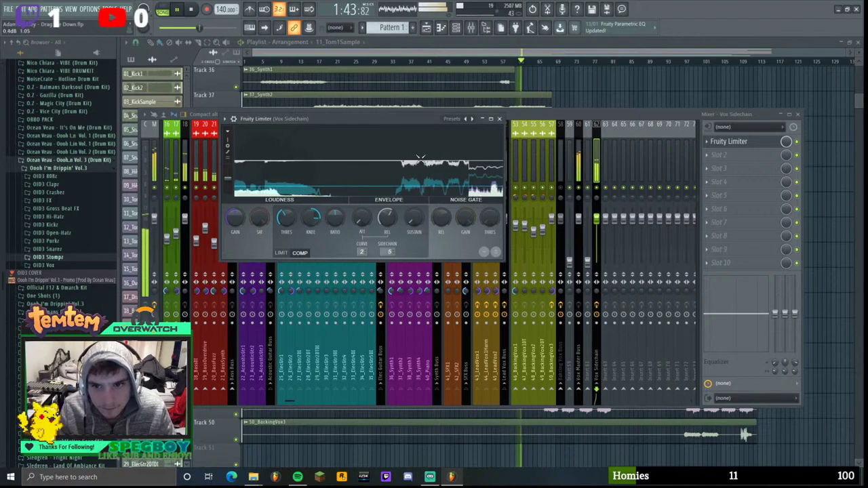
- Fine-tune the Vox Sidechain limiter's compressor threshold to about -14.1 dB with release curve 1, then close the limiter
left_click_drag(373, 119, 391, 99)
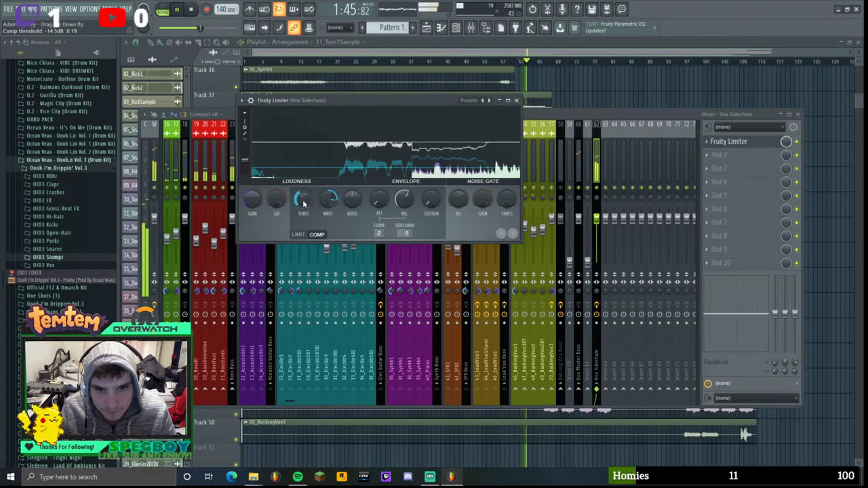
left_click_drag(303, 204, 303, 196)
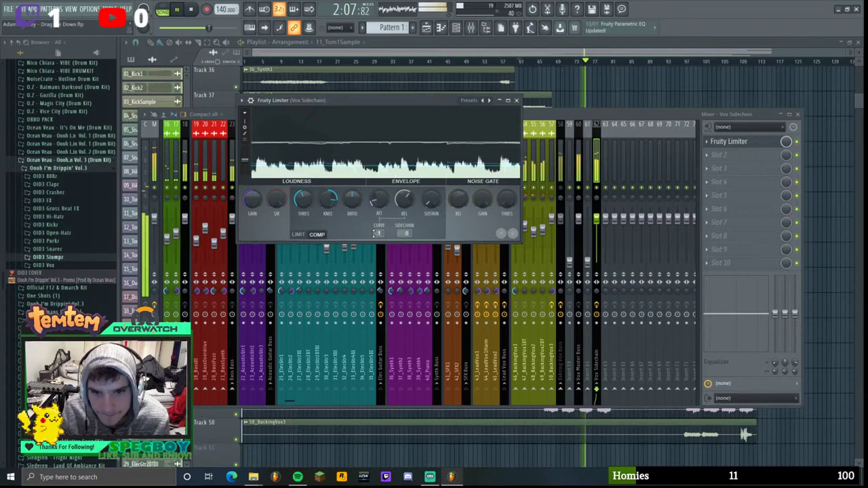
left_click_drag(326, 100, 332, 87)
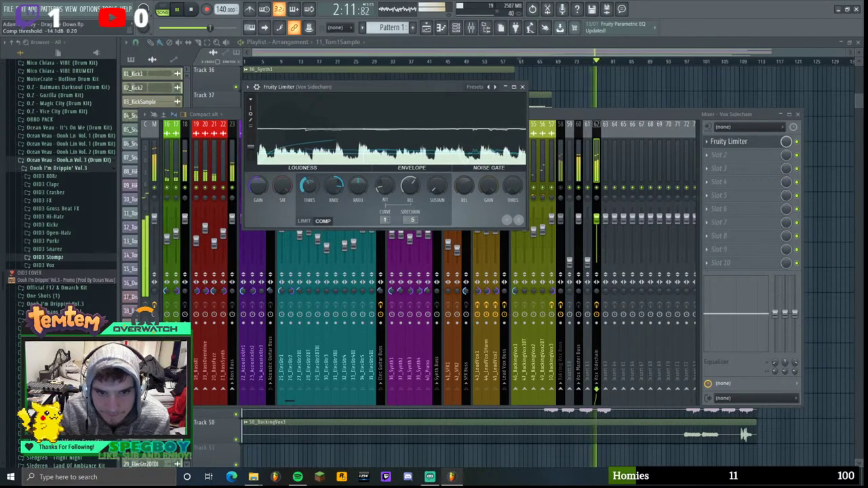
left_click_drag(419, 91, 410, 89)
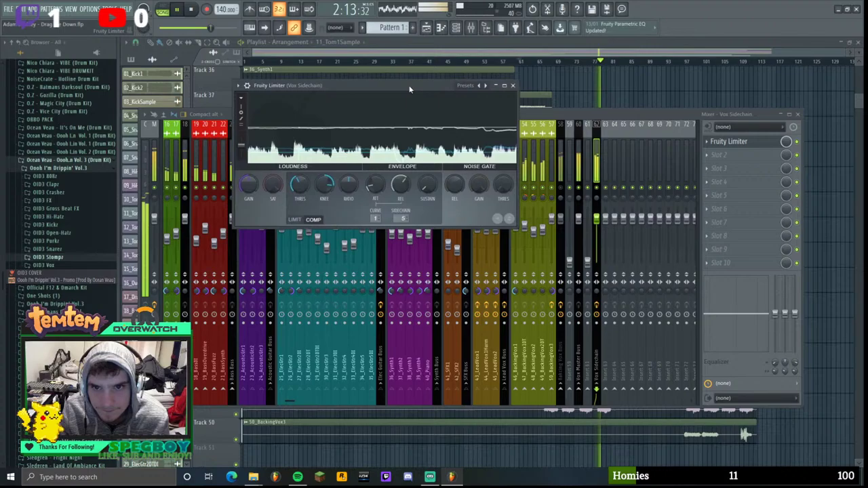
left_click(514, 86)
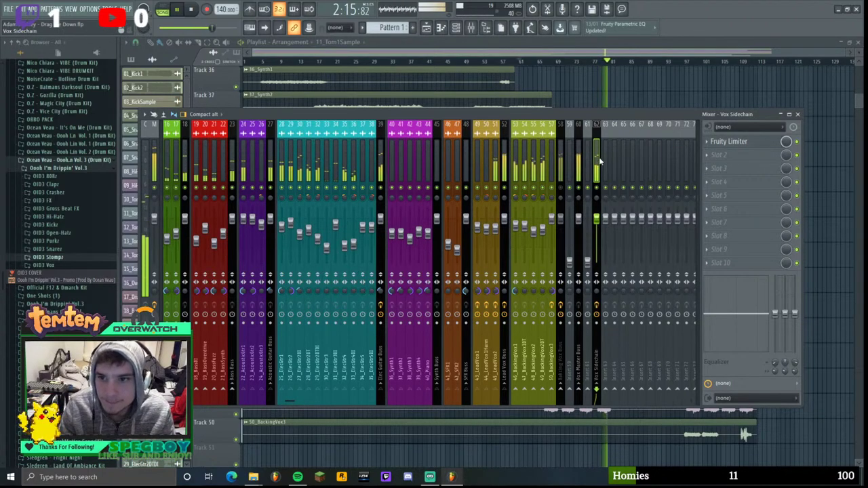
- Add FabFilter Pro-Q 2 to the second effect slot of Vox Sidechain and start playback to see its spectrum
left_click(719, 155)
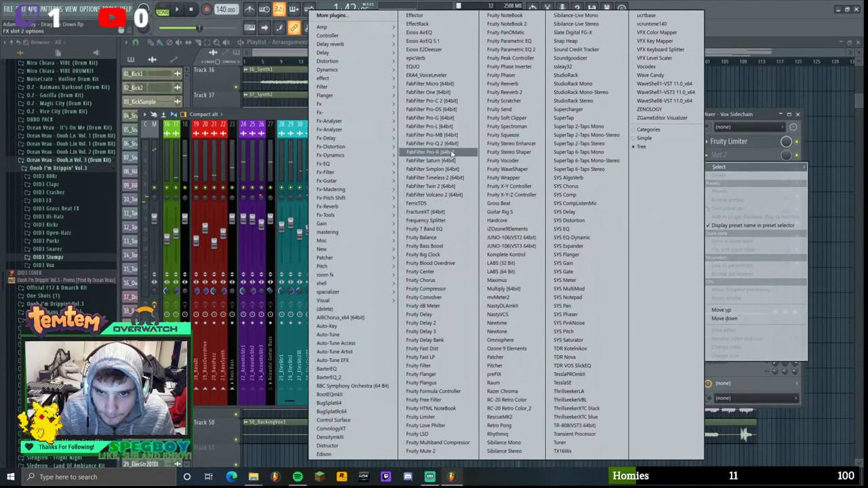
left_click(444, 143)
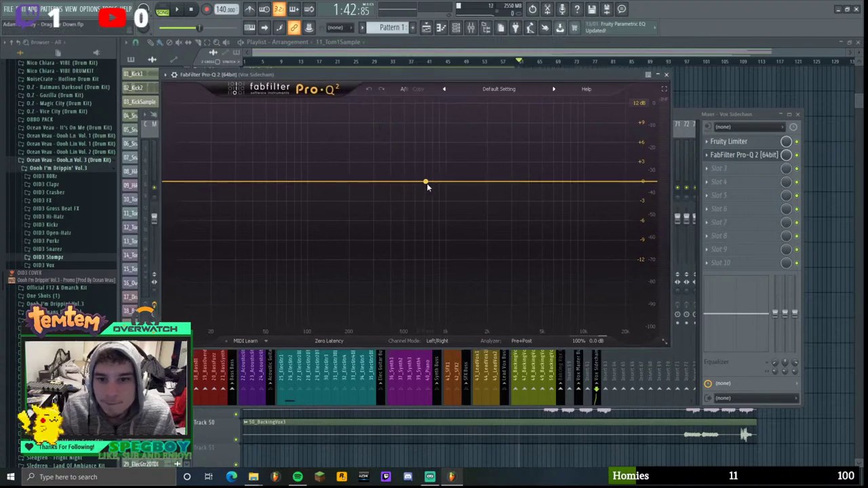
key("space")
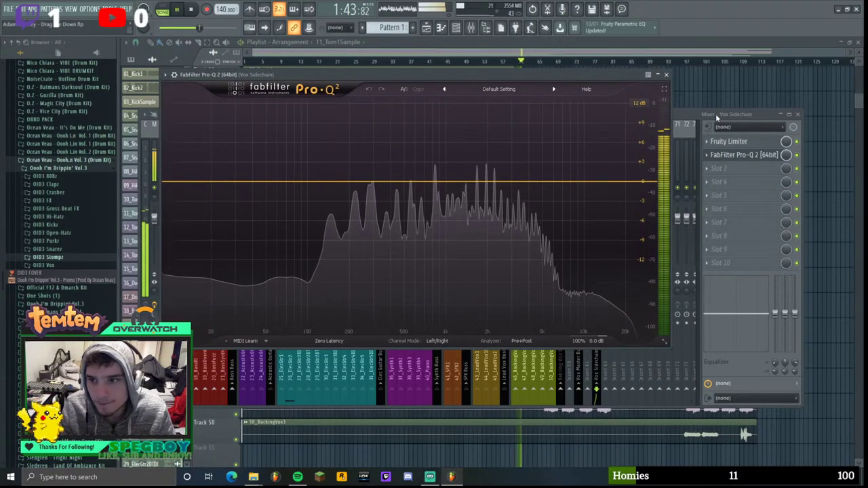
- Examine the Pro-Q 2 curve on the Lead Vox Buss during brief playback and close it without changes
left_click(717, 117)
key("space")
left_click(504, 143)
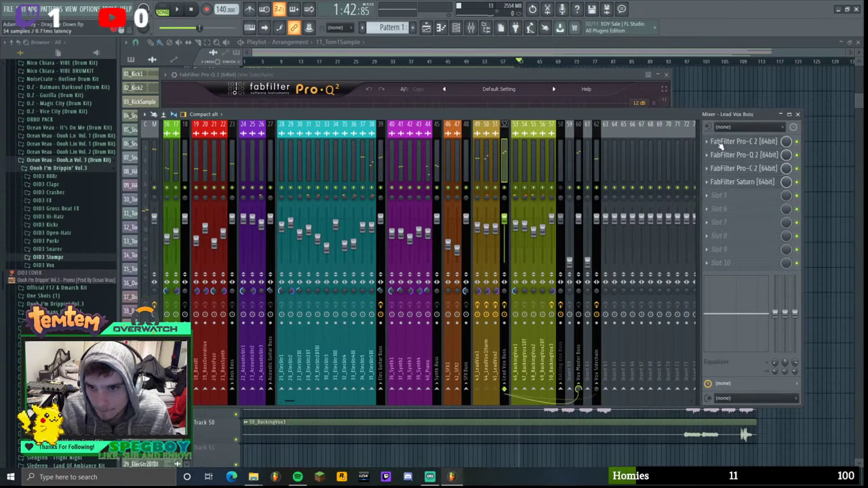
left_click(745, 156)
key("space")
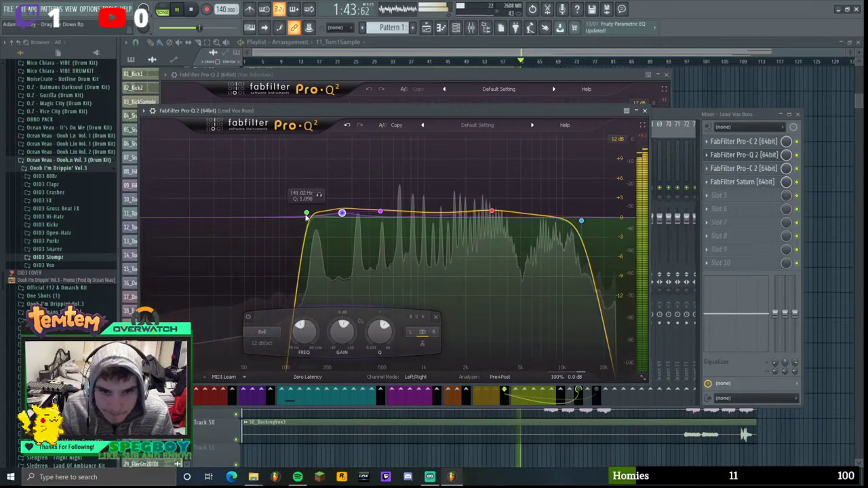
key("space")
left_click(645, 111)
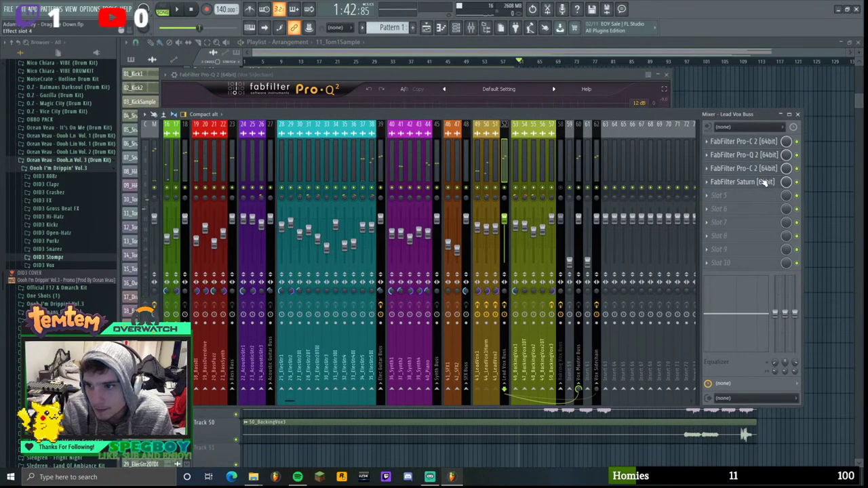
- In the Vox Sidechain Pro-Q 2, add a broad bell cut of about -0.76 dB at 1367 Hz with Q 0.208
left_click(596, 150)
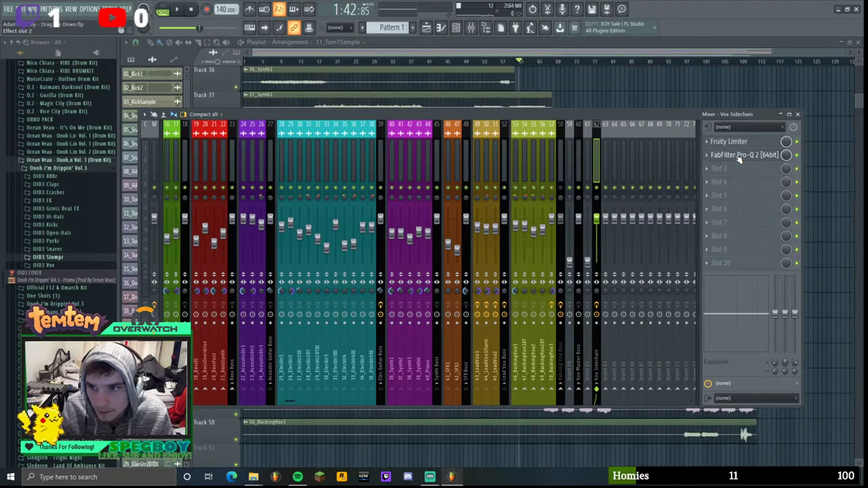
left_click(742, 156)
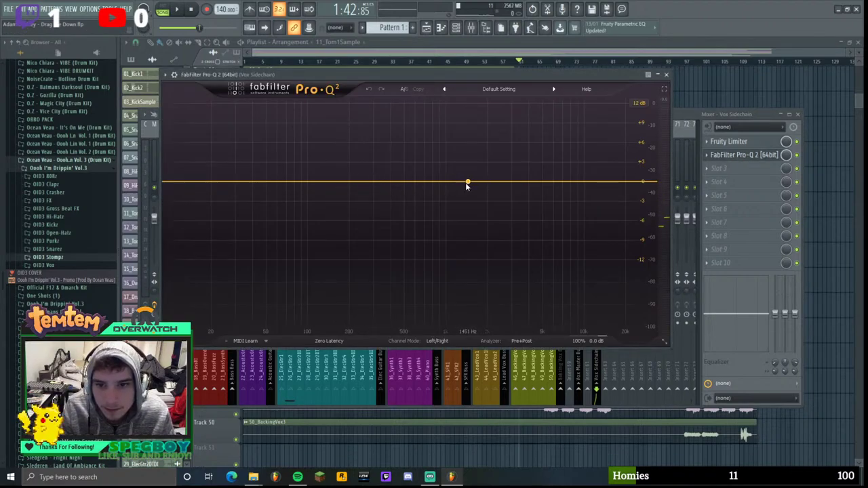
left_click_drag(467, 184, 462, 191)
scroll(461, 192, "down", 5)
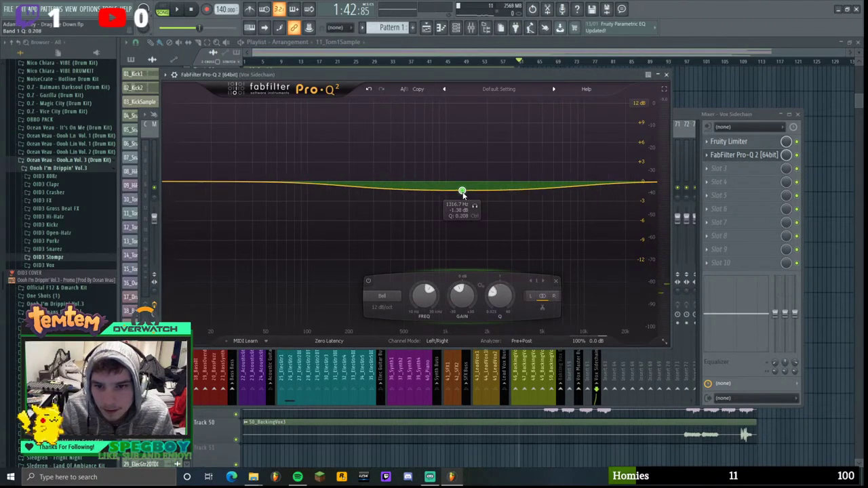
left_click_drag(463, 194, 465, 189)
- During playback, add a gentle bell boost near 10 kHz and set the mid cut to about 1388 Hz, -1.24 dB and Q 0.63
key("space")
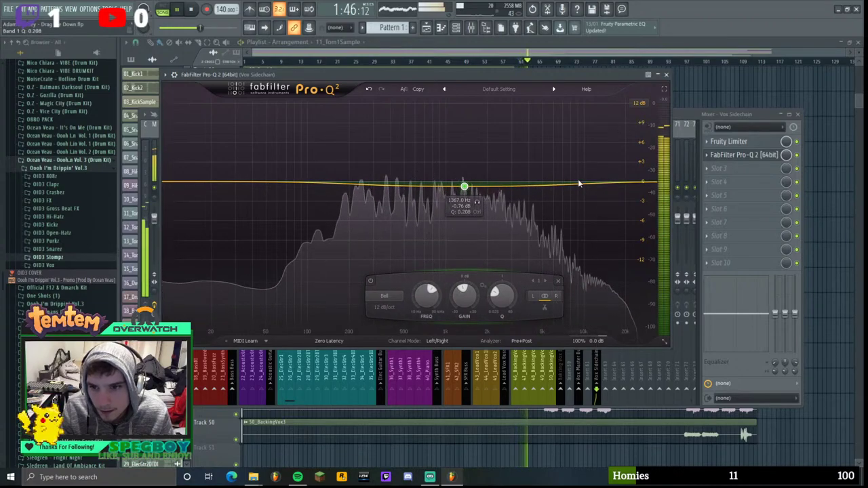
left_click_drag(581, 186, 582, 173)
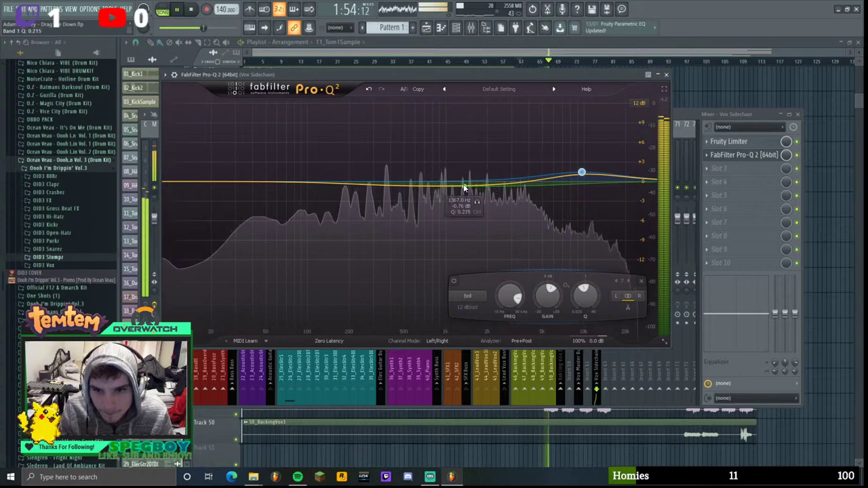
left_click_drag(465, 187, 466, 190)
scroll(465, 189, "up", 4)
scroll(465, 189, "up", 1)
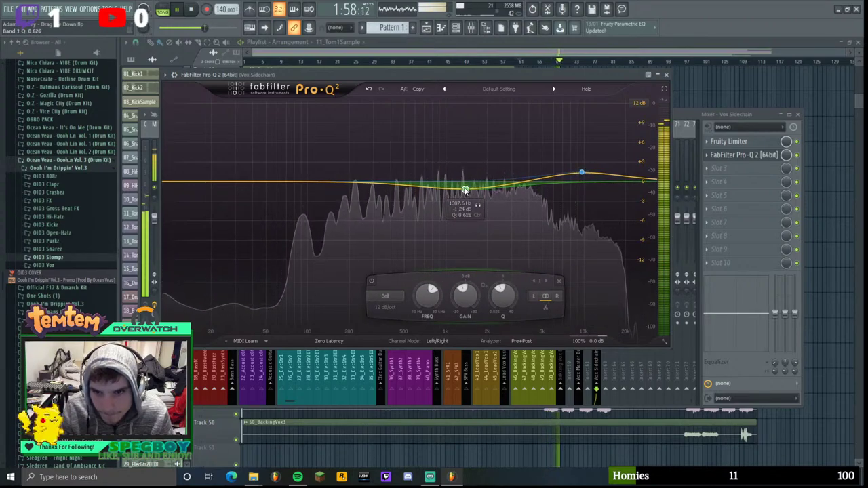
- Raise the high bell boost at about 9457 Hz to just under 3 dB with Q 0.683, trim it slightly and close the EQ
mouse_move(577, 174)
left_mouse_down()
mouse_move(577, 136)
mouse_move(581, 163)
left_mouse_up()
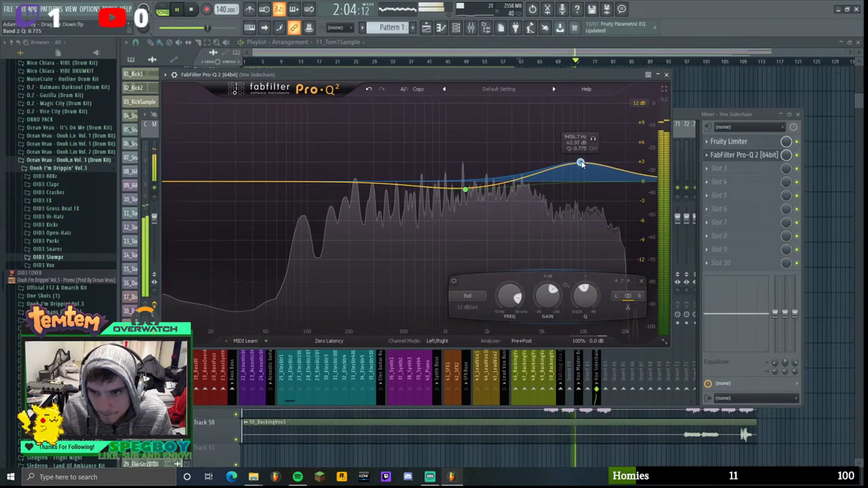
scroll(580, 163, "down", 2)
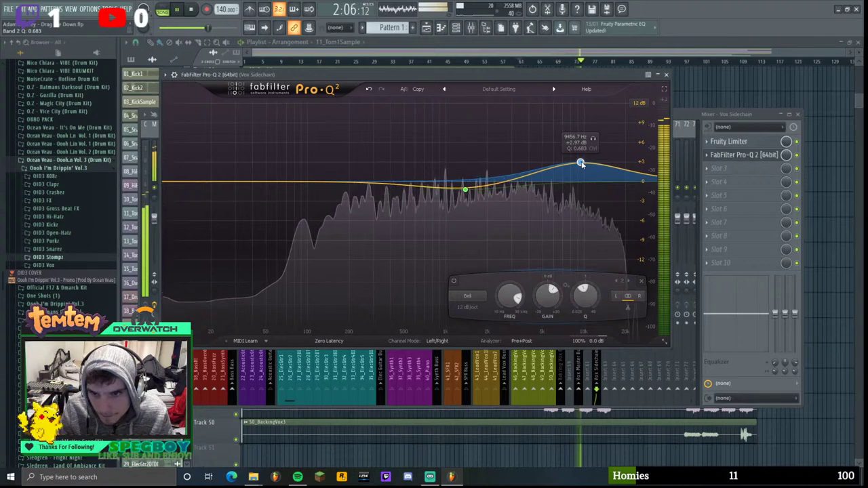
left_click_drag(580, 163, 580, 166)
left_click(665, 75)
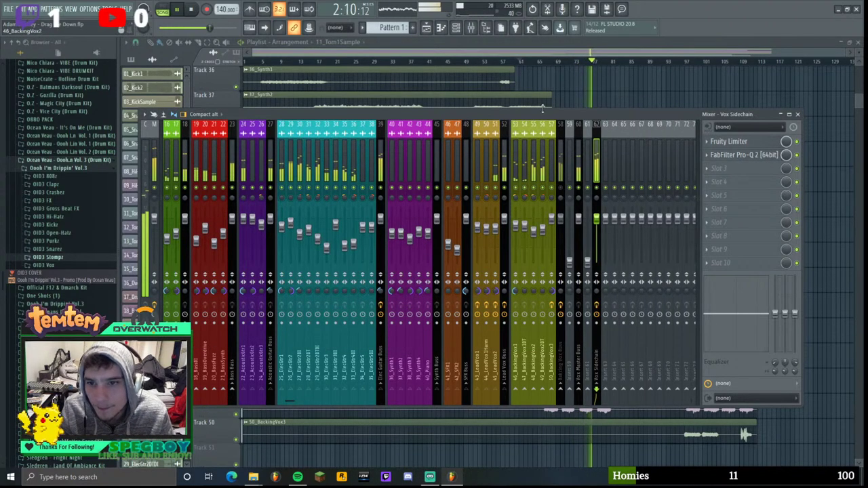
- Check the lead vocal tracks and the Backing Vox Buss in the mixer while replaying from about bar 61
left_click_drag(542, 108, 531, 79)
left_click(461, 118)
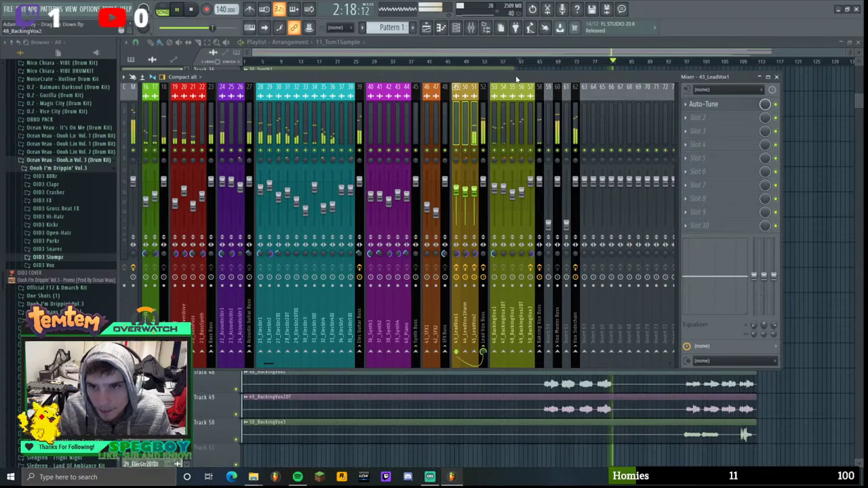
left_click_drag(516, 78, 520, 102)
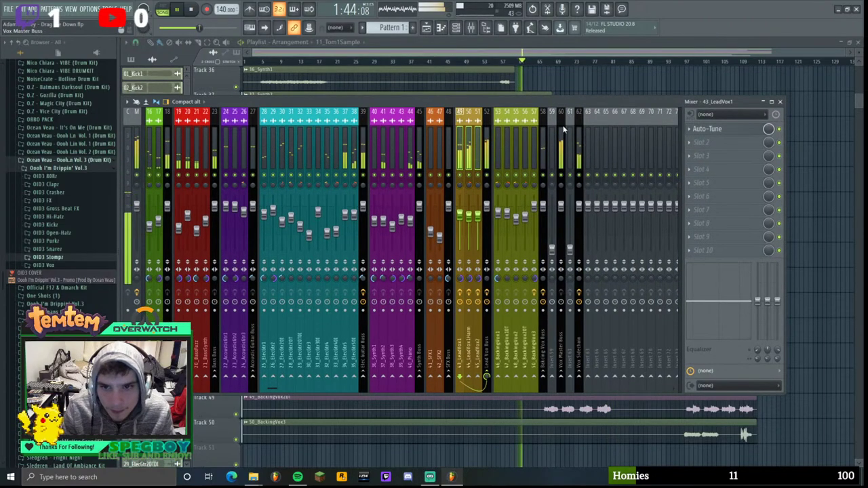
left_click(543, 120)
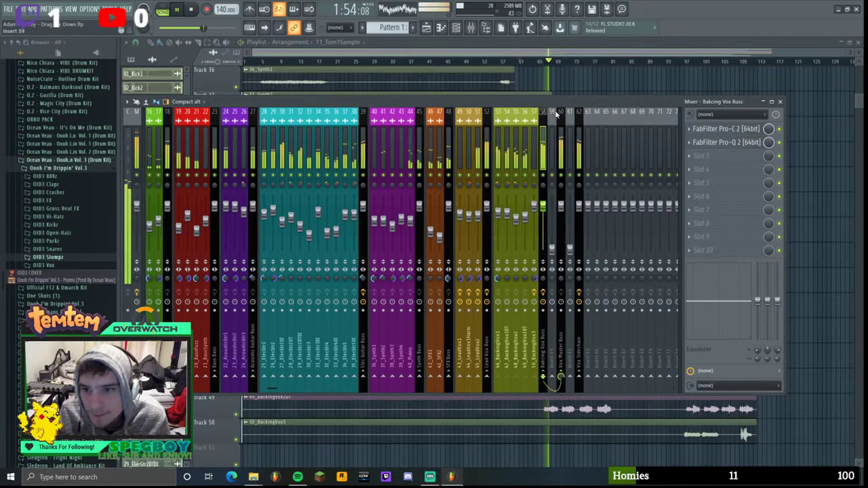
left_click_drag(599, 103, 588, 102)
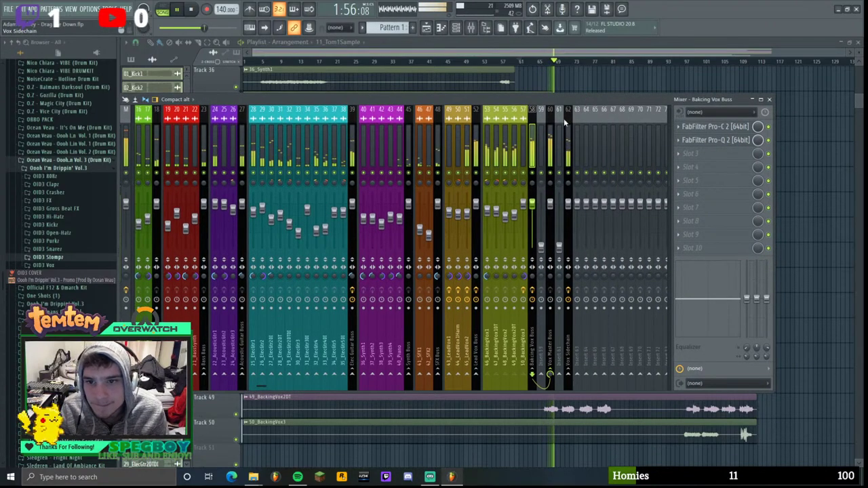
- Check the Vox Sidechain, Acoustic Guitar Buss and Elec Guitar Buss channels in the mixer during playback
left_click(567, 115)
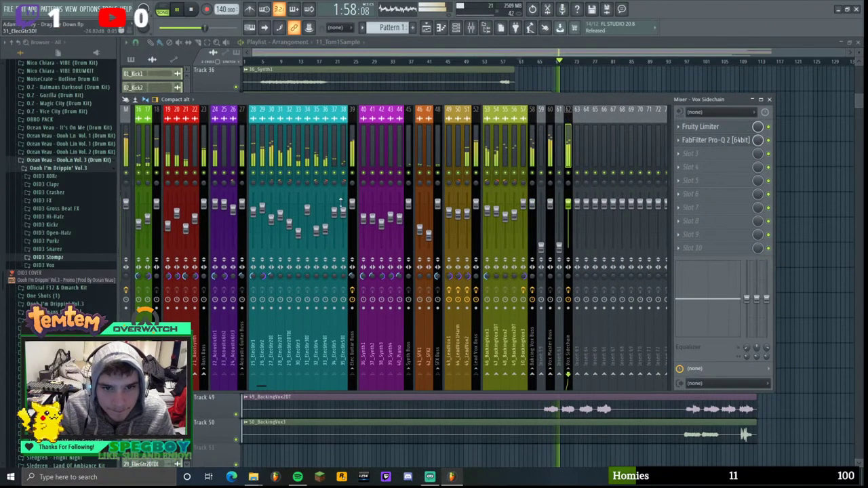
left_click(353, 277)
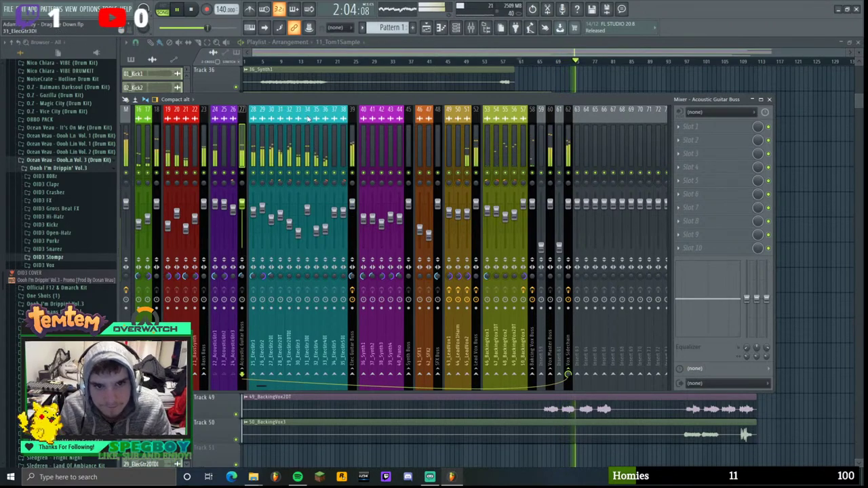
left_click_drag(319, 100, 330, 80)
left_click(363, 116)
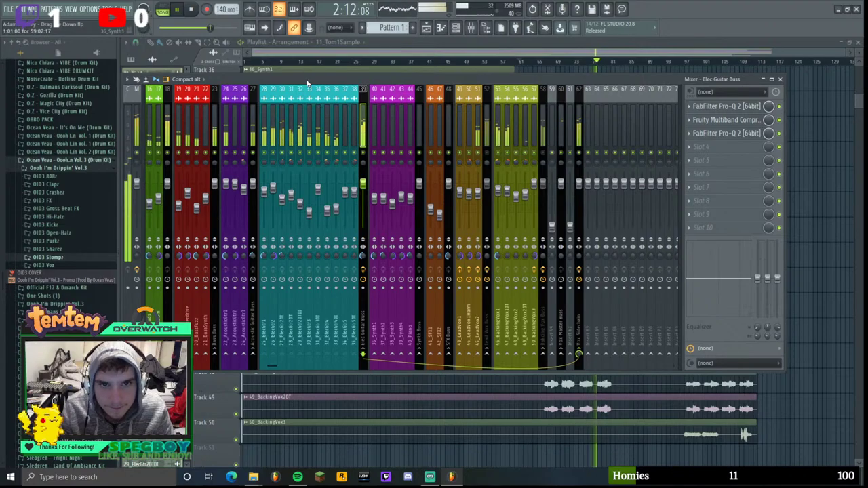
- Add a gentle bell boost at about 305 Hz, +1.38 dB and Q 0.966 in the Elec Guitar Buss Pro-Q 2, and close it
left_click_drag(307, 81, 323, 91)
left_click(746, 143)
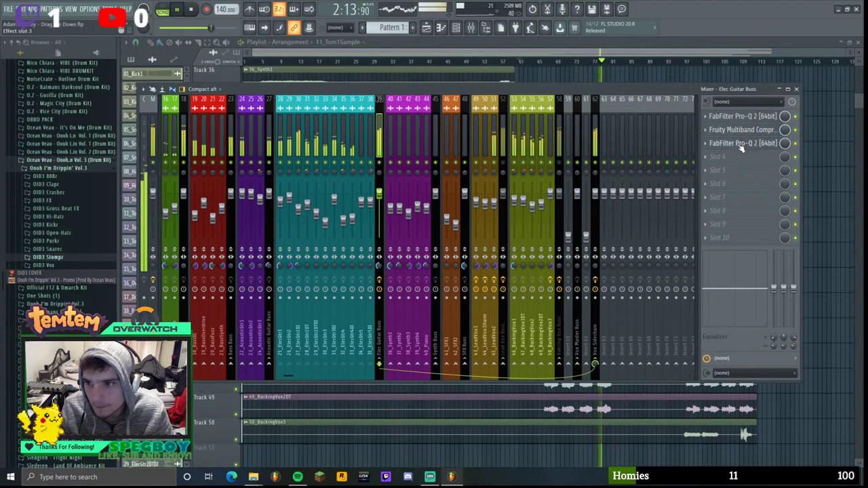
left_click(666, 82)
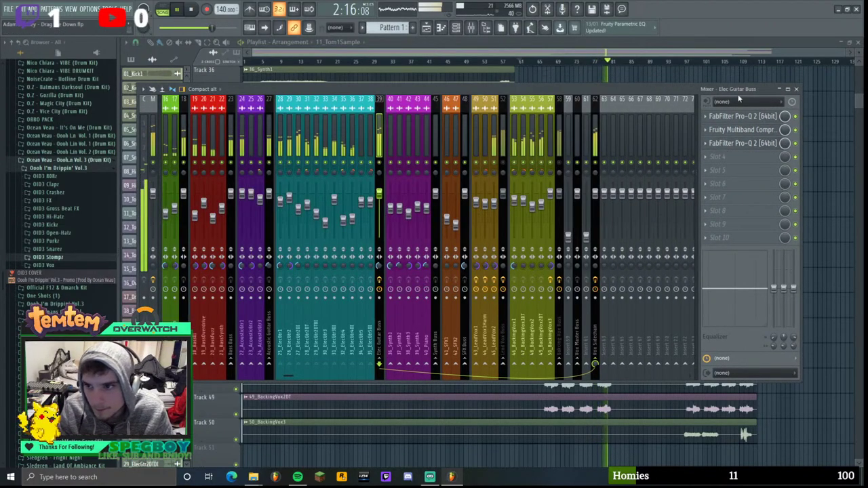
left_click(760, 120)
left_click_drag(347, 209, 379, 200)
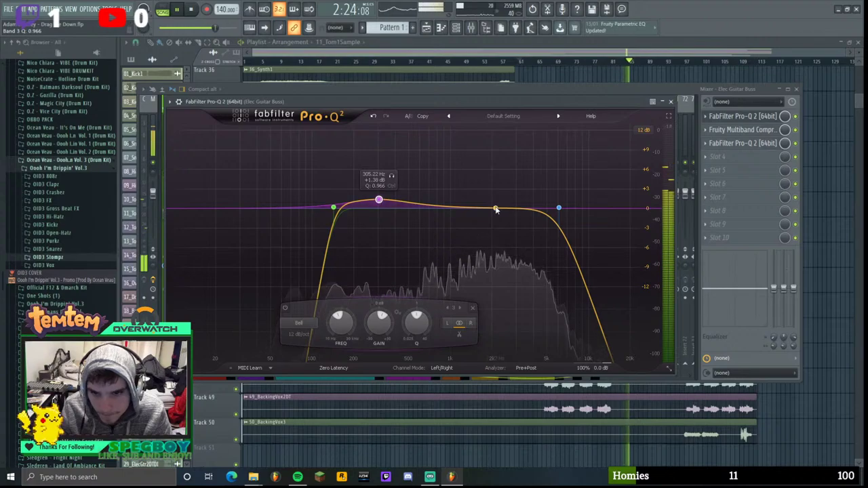
left_click(669, 102)
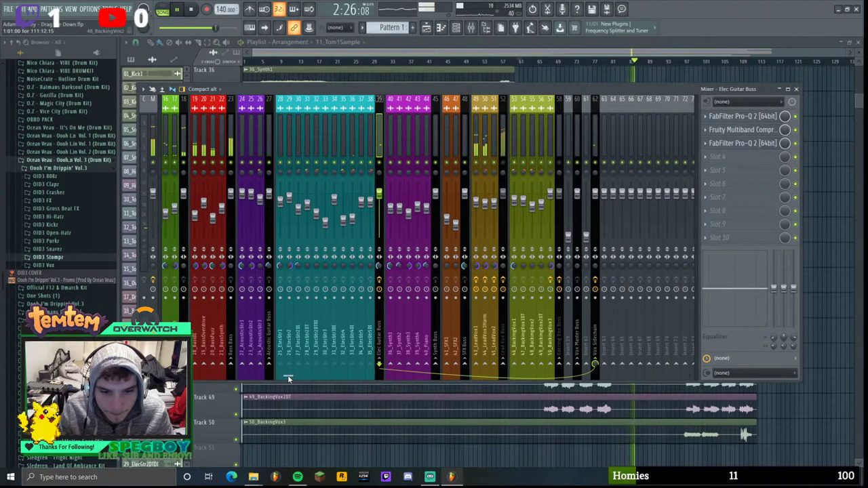
- Insert FabFilter Pro-C 2 in the first effect slot of the Drum Buss while replaying from about bar 61
left_click_drag(288, 376, 234, 376)
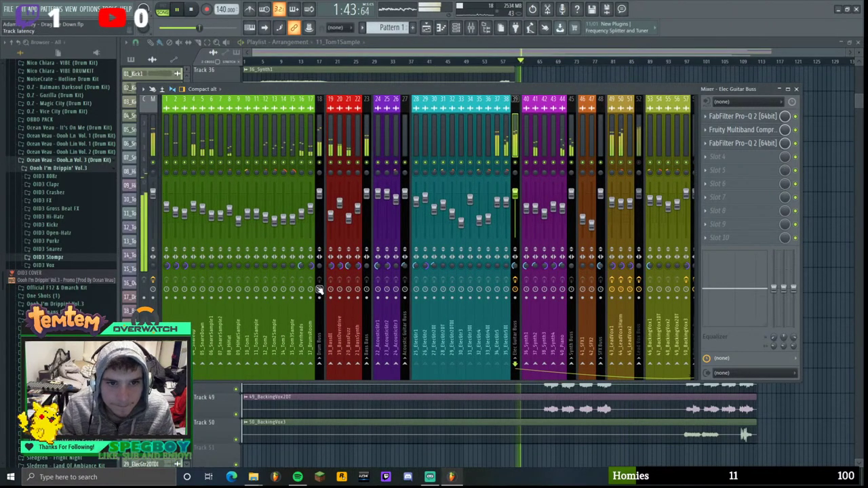
left_click(797, 90)
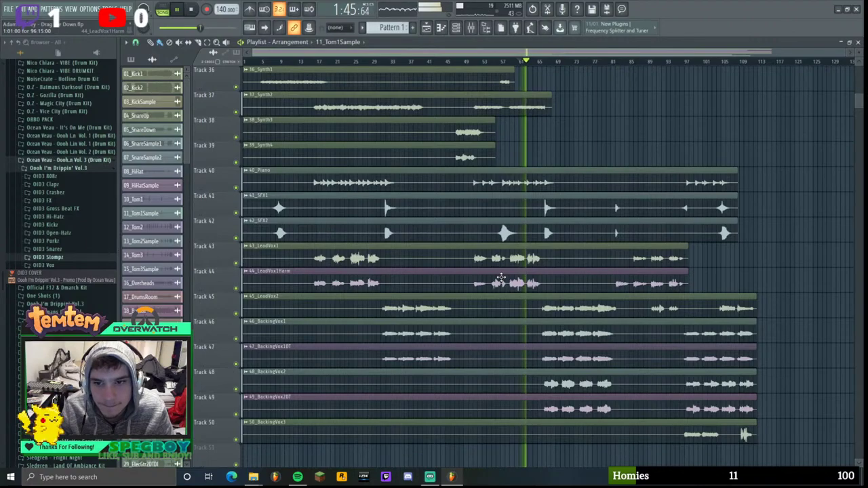
scroll(496, 97, "up", 5)
left_click(470, 27)
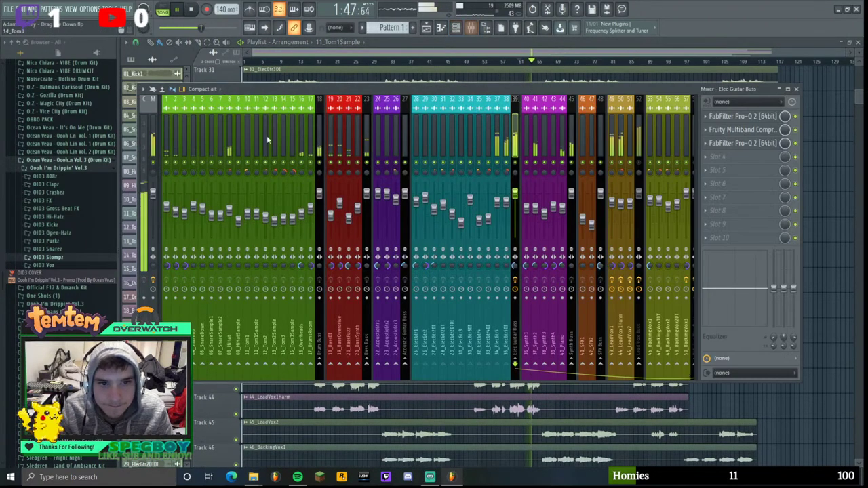
left_click(324, 103)
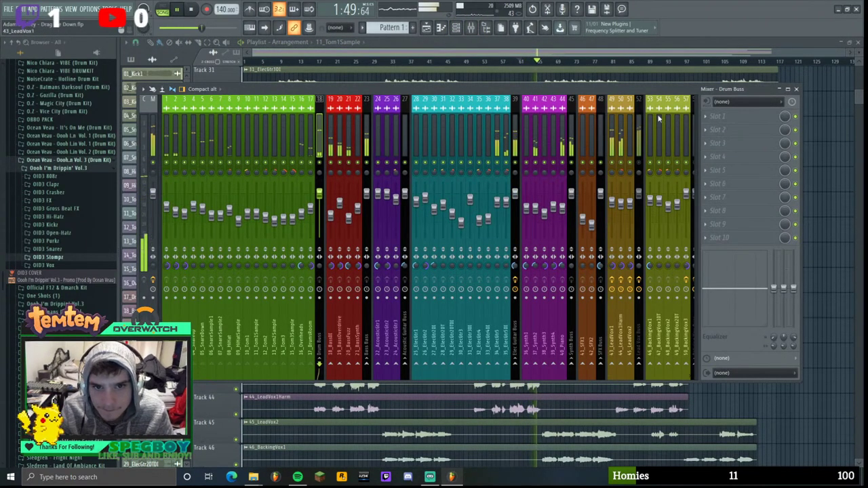
left_click(743, 116)
left_click(452, 101)
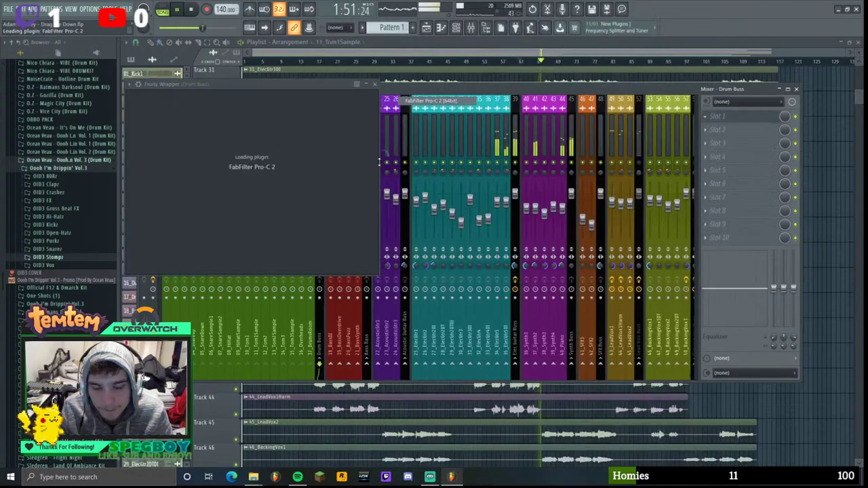
- Load the Big Smack bM drum bus preset in the Drum Buss Pro-C 2, listen to it and close the compressor
left_click(423, 111)
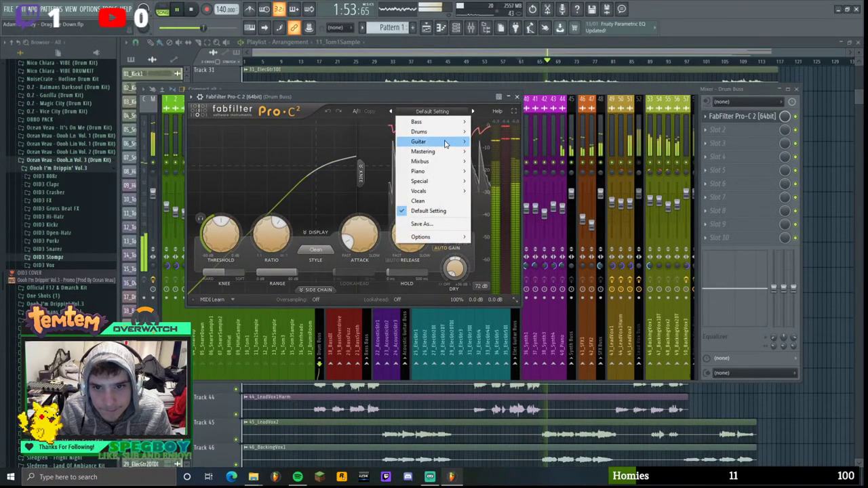
mouse_move(455, 132)
mouse_move(521, 134)
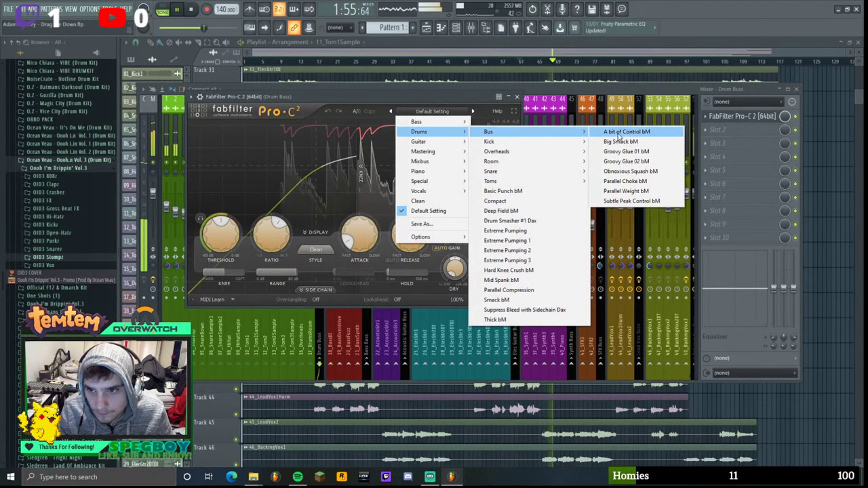
left_click(596, 142)
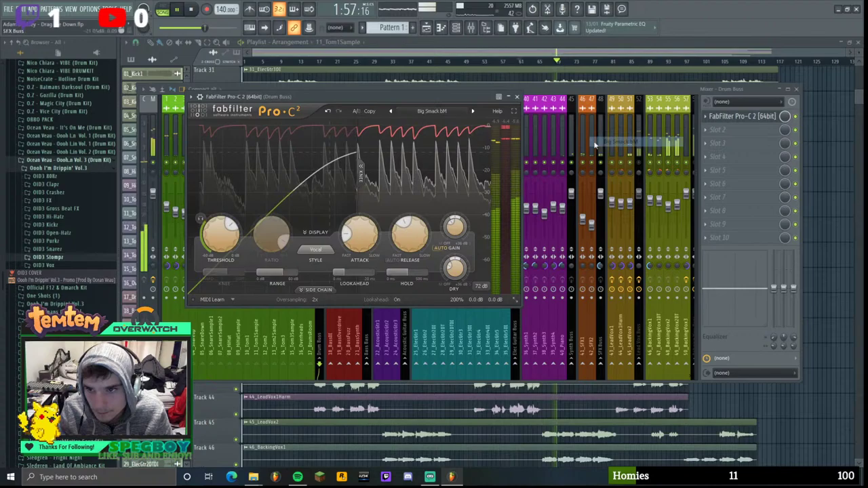
left_click(517, 97)
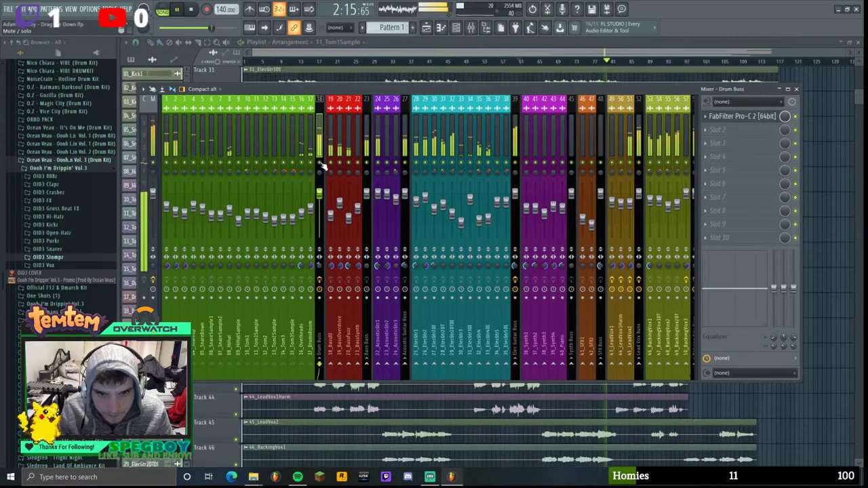
- Add FabFilter Saturn after the Drum Buss compressor with the Gentle Saturation style and Dynamics at 0.087, and close it
left_click(742, 130)
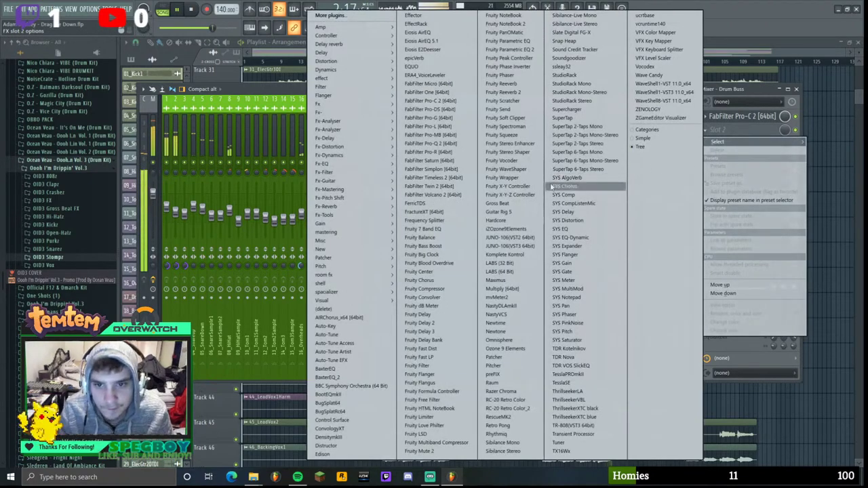
left_click(439, 161)
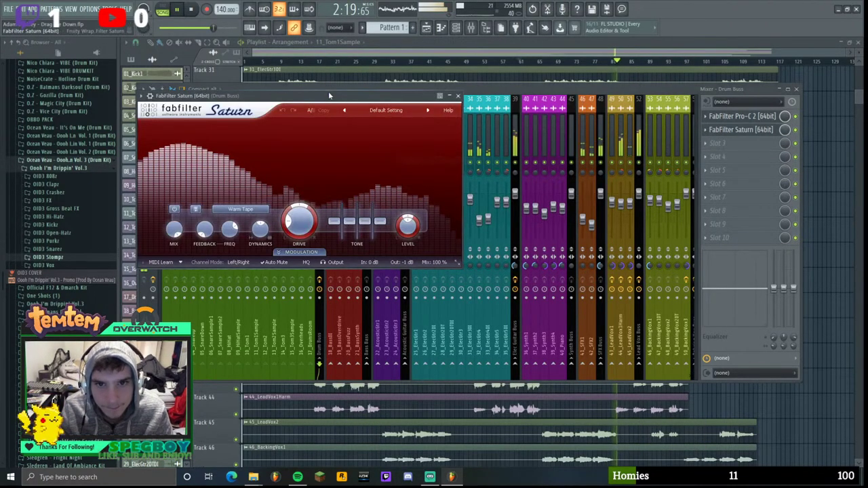
left_click(263, 204)
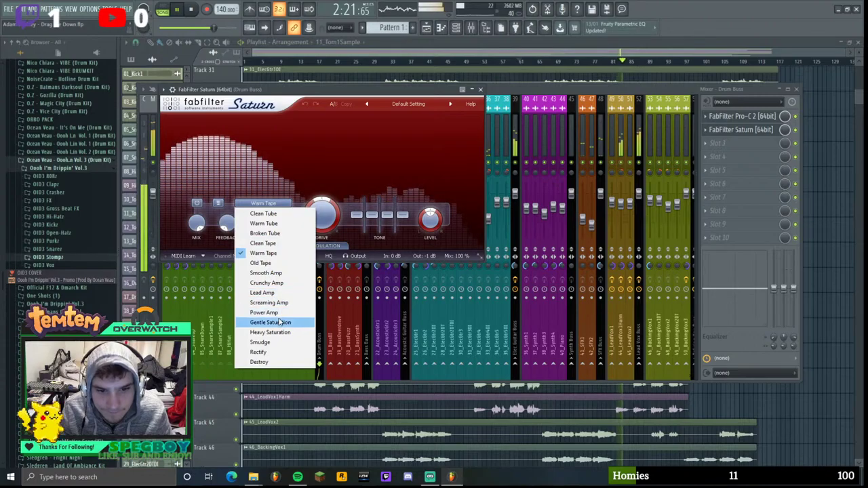
left_click(279, 323)
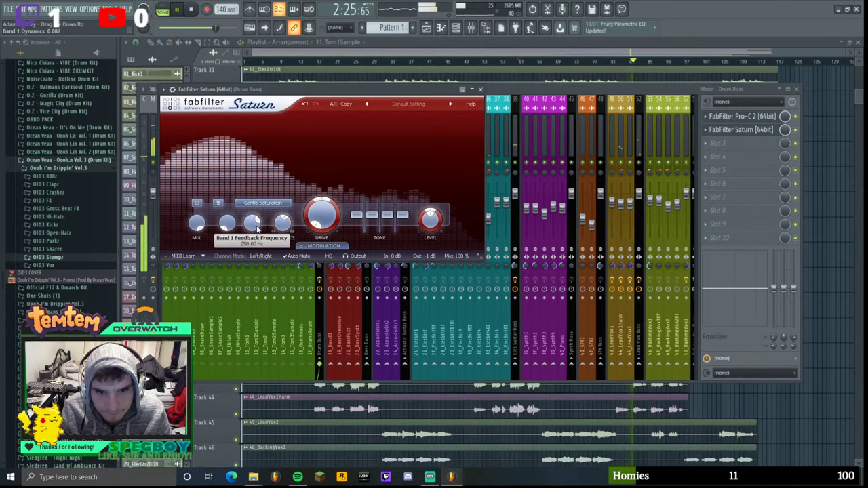
left_click(481, 90)
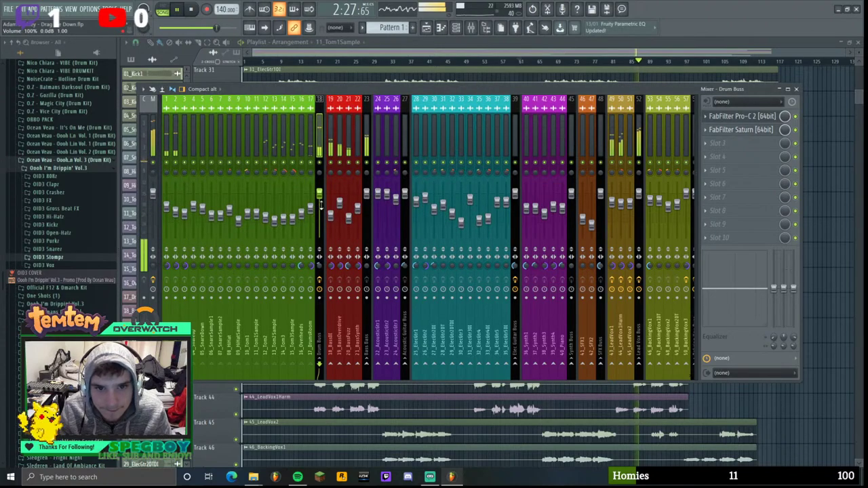
- Select drum tracks 1 to 17 and lower their faders together slightly
left_click_drag(166, 136, 310, 122)
left_click_drag(169, 209, 168, 213)
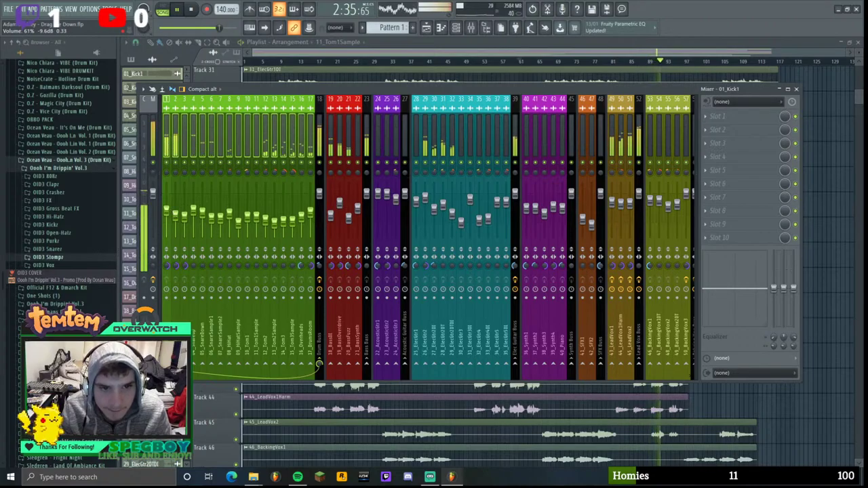
left_click_drag(169, 211, 169, 209)
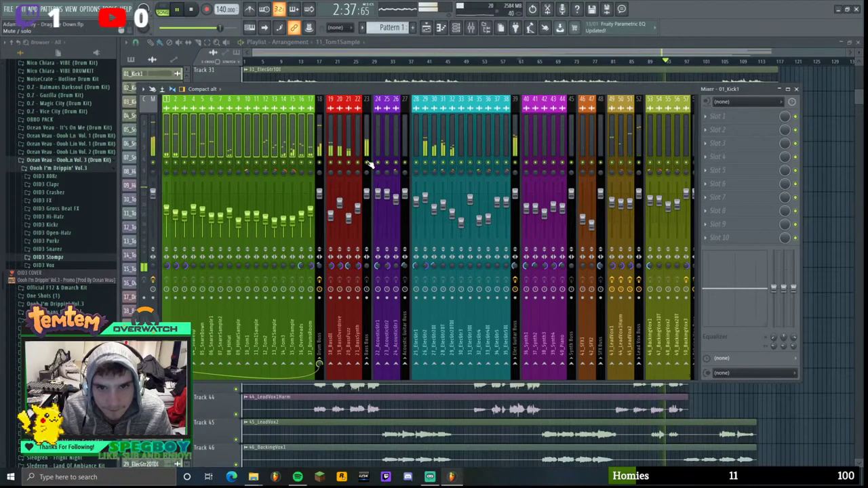
- Insert FabFilter Pro-Q 2 on the bass bus with a 96 dB/oct low cut at 20 Hz and close it
left_click(372, 136)
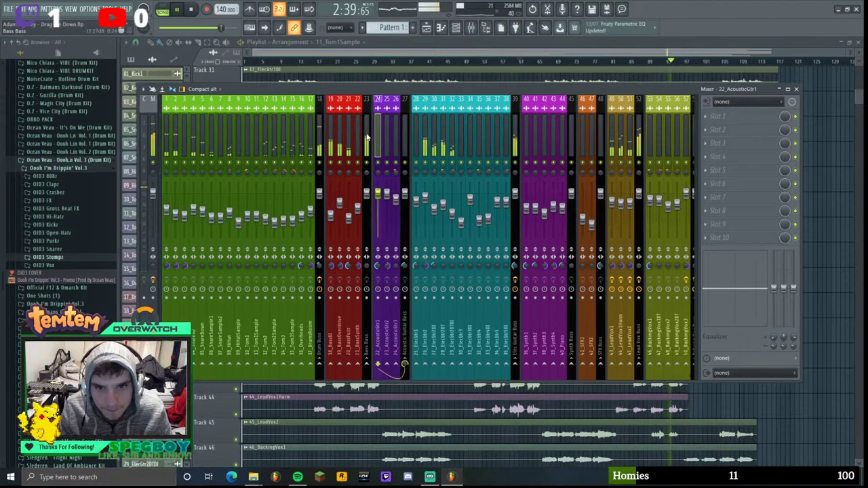
left_click(729, 119)
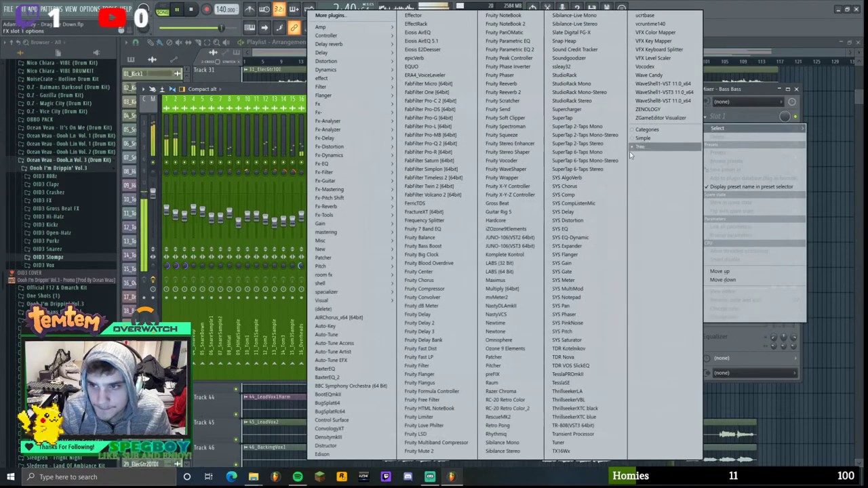
left_click(434, 143)
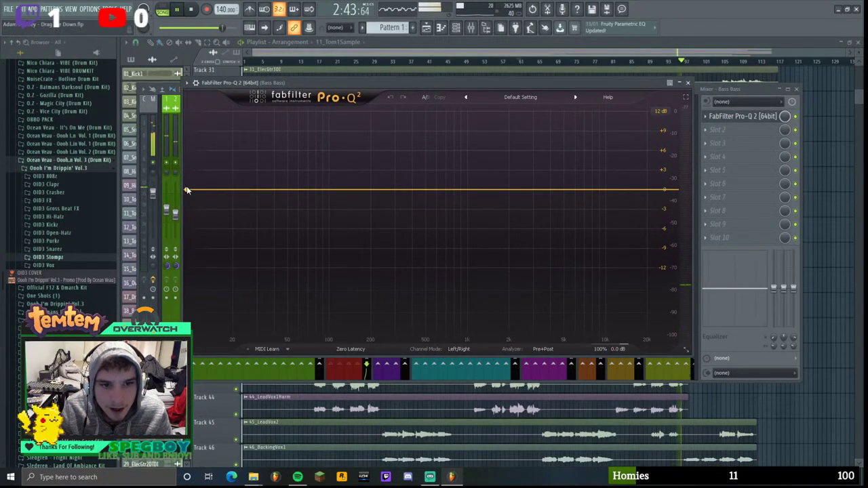
left_click(190, 190)
scroll(191, 191, "up", 6)
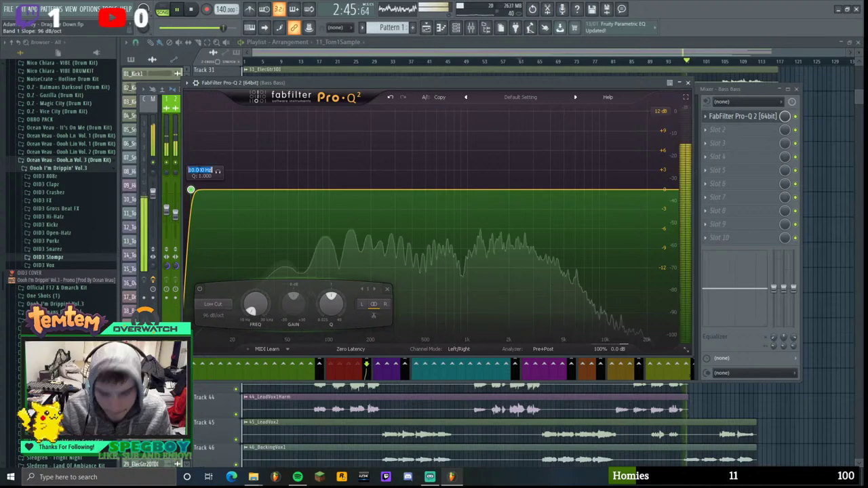
left_click_drag(190, 189, 232, 190)
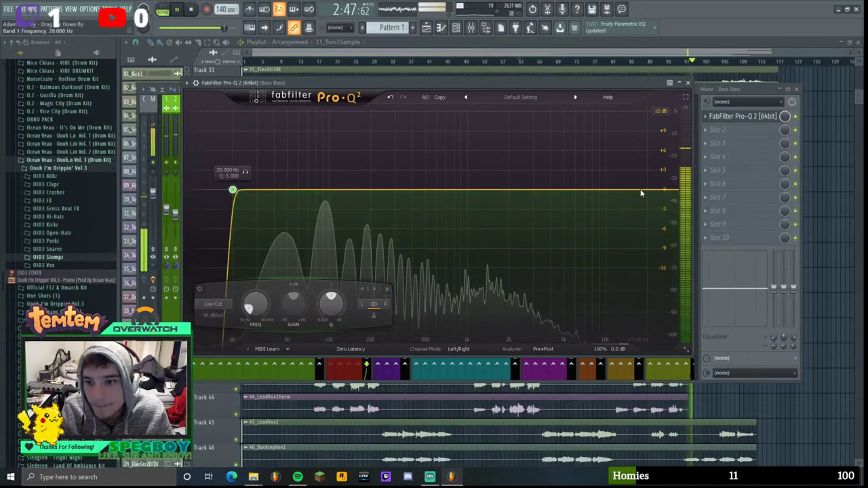
left_click(688, 82)
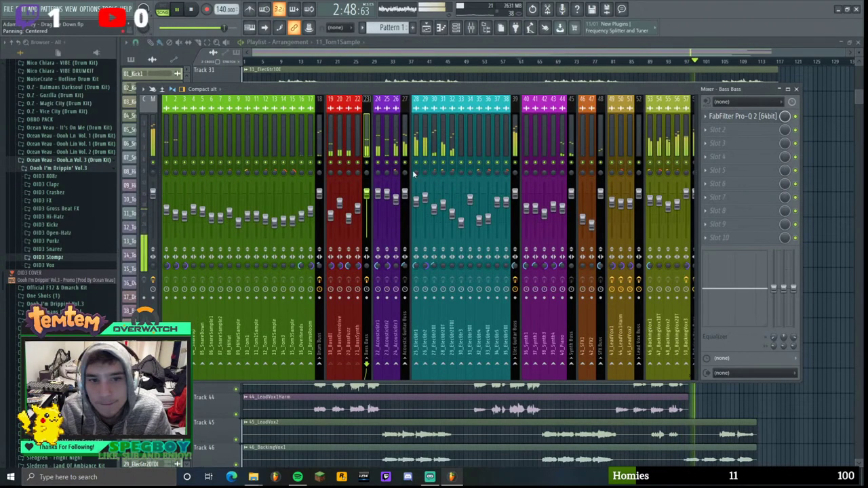
- Insert FabFilter Pro-Q 2 ahead of the Drum Buss compressor and set a 96 dB/oct low cut at 30 Hz
left_click(319, 124)
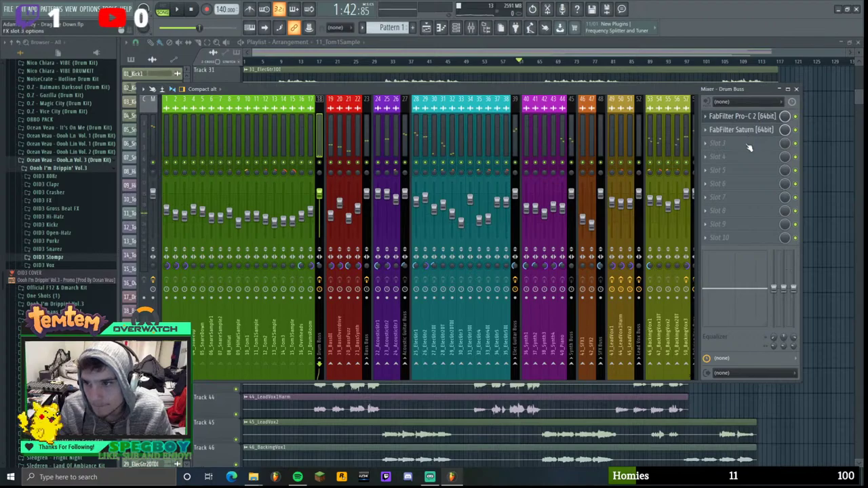
left_click_drag(745, 120, 745, 130)
left_click(742, 116)
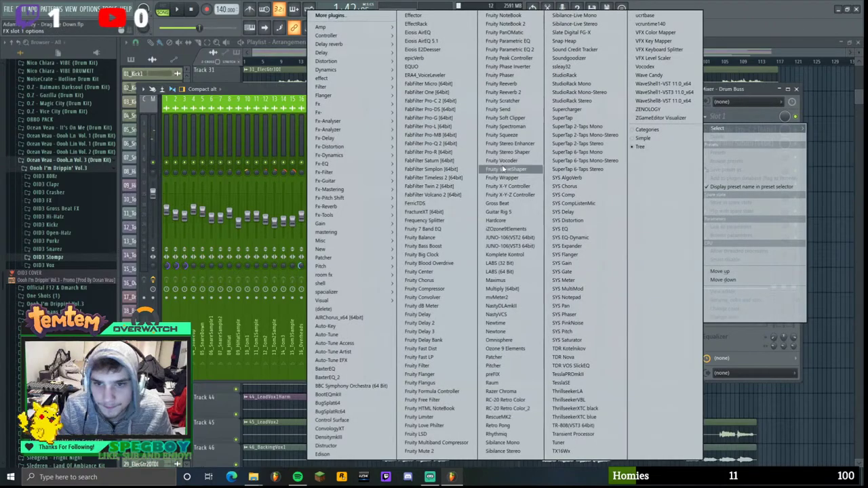
left_click(444, 136)
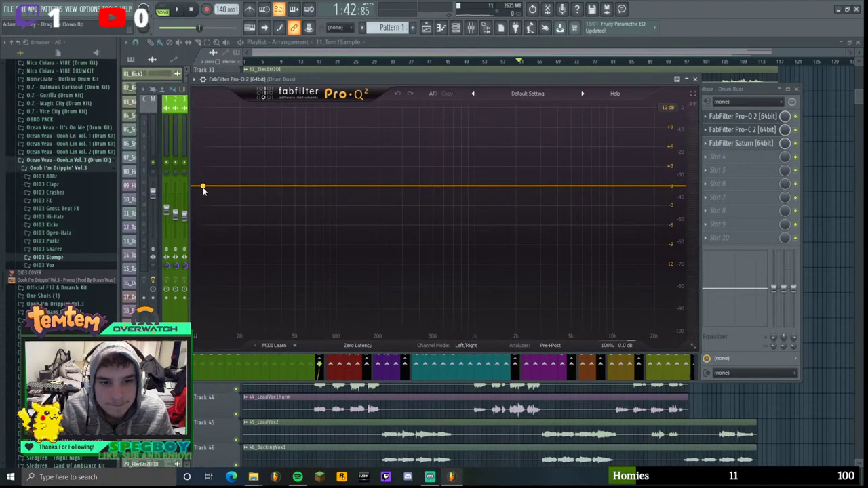
left_click(203, 188)
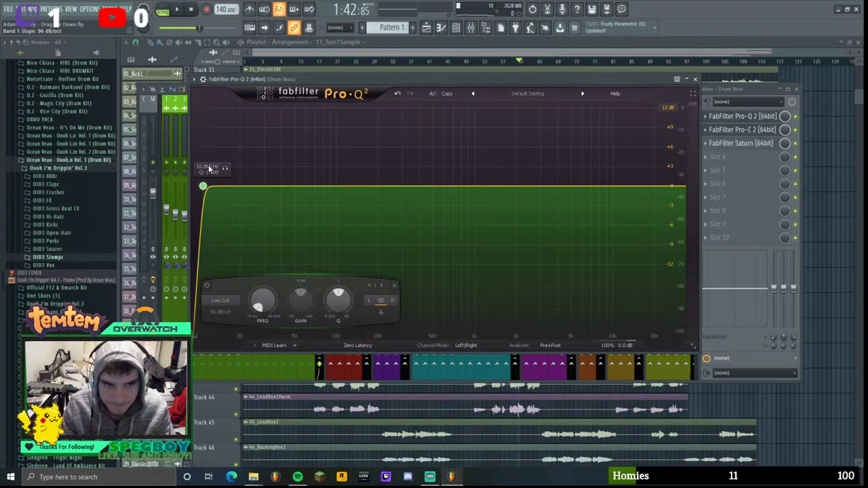
type("30")
key("Return")
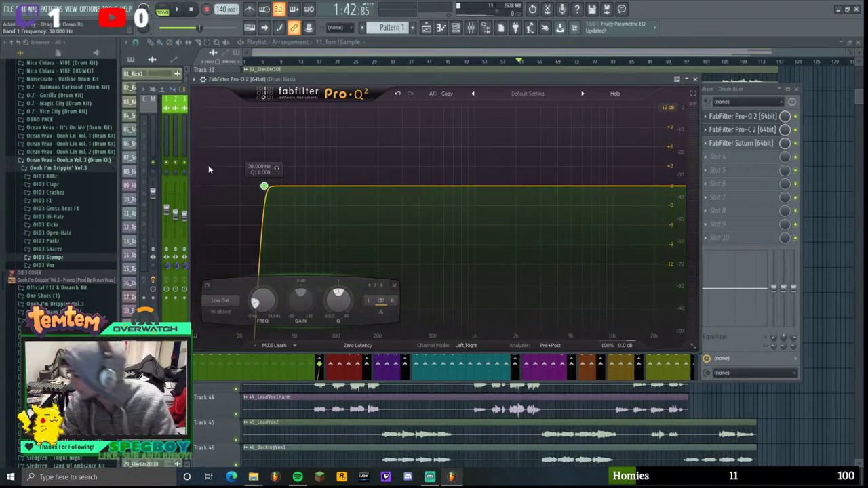
- During playback, add a narrow bell boost to the Drum Buss EQ at about 205 Hz, +3.79 dB and Q 9.983
key("space")
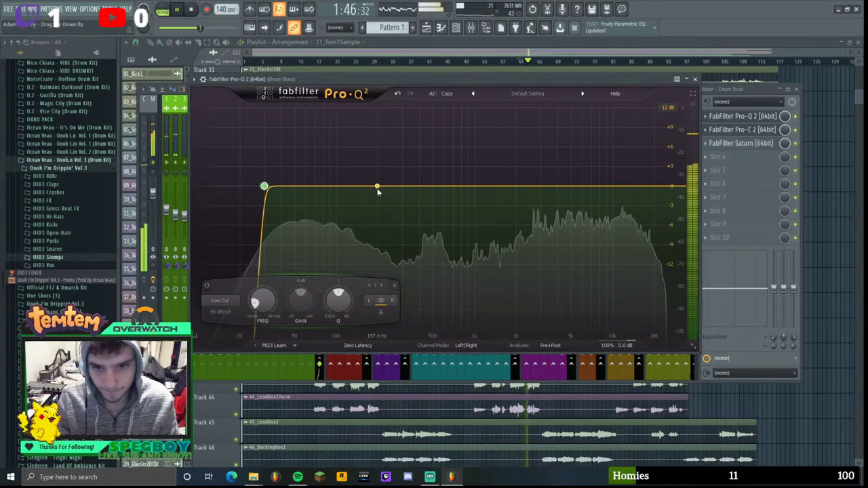
left_click_drag(378, 187, 378, 160)
scroll(379, 158, "up", 6)
scroll(380, 143, "down", 1)
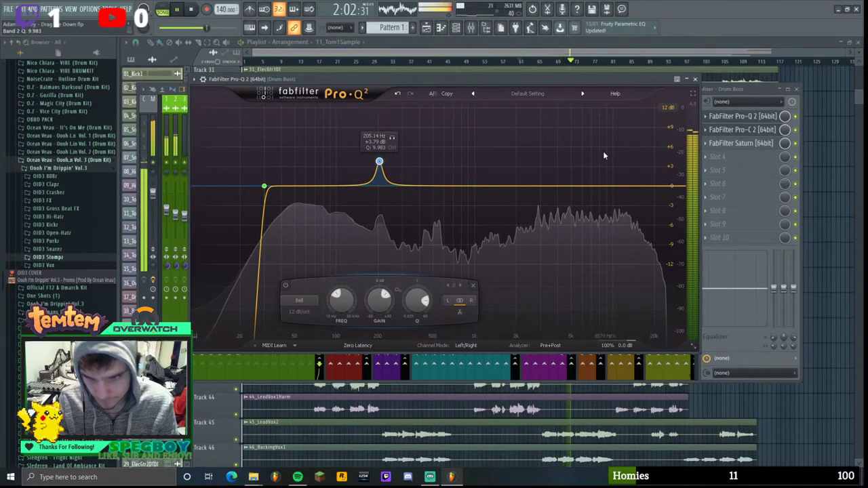
- Add a 5076 Hz bell boost of +1.59 dB, a gentle high shelf with Q 0.3 and a mid band below 1 kHz; close the EQ
left_click_drag(571, 189, 573, 177)
left_click_drag(630, 187, 630, 177)
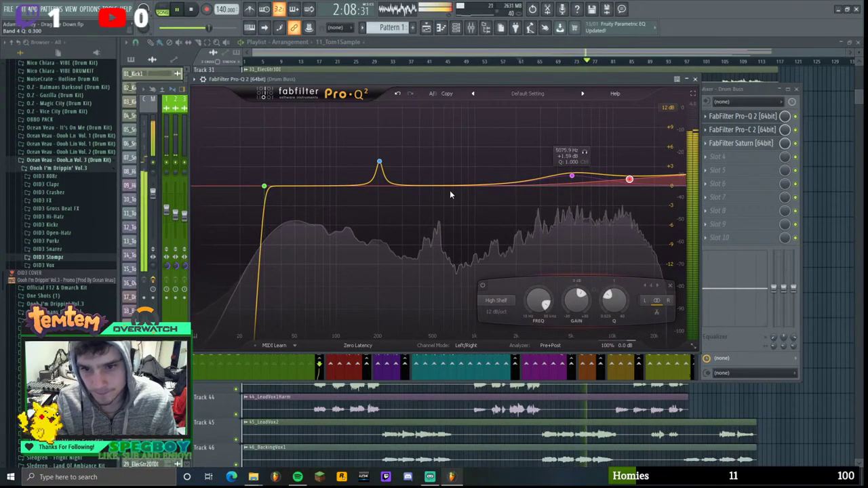
mouse_move(470, 182)
left_mouse_down()
mouse_move(465, 174)
mouse_move(462, 181)
left_mouse_up()
left_click(695, 78)
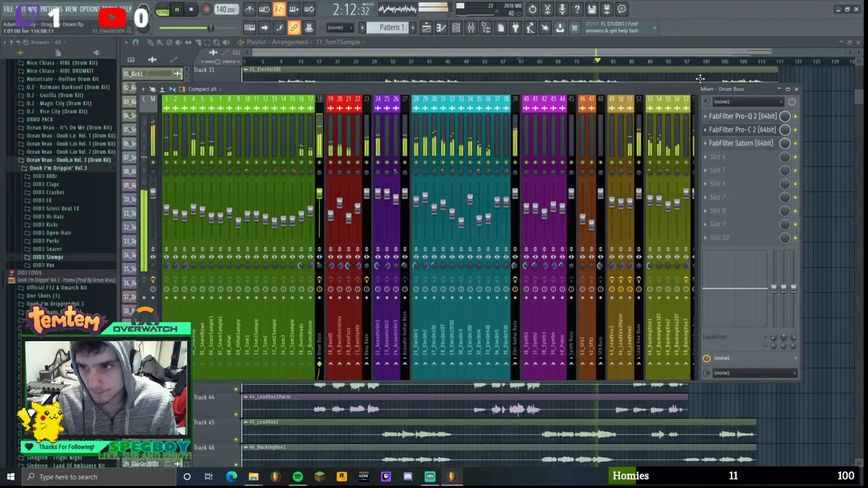
- Delete the bell band at about 821 Hz from the Drum Buss FabFilter Pro-Q 2
left_click(742, 115)
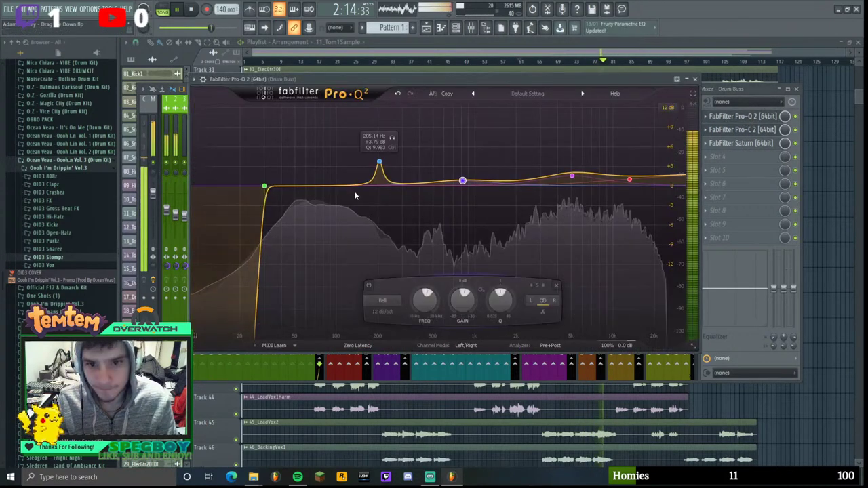
right_click(463, 182)
left_click(468, 186)
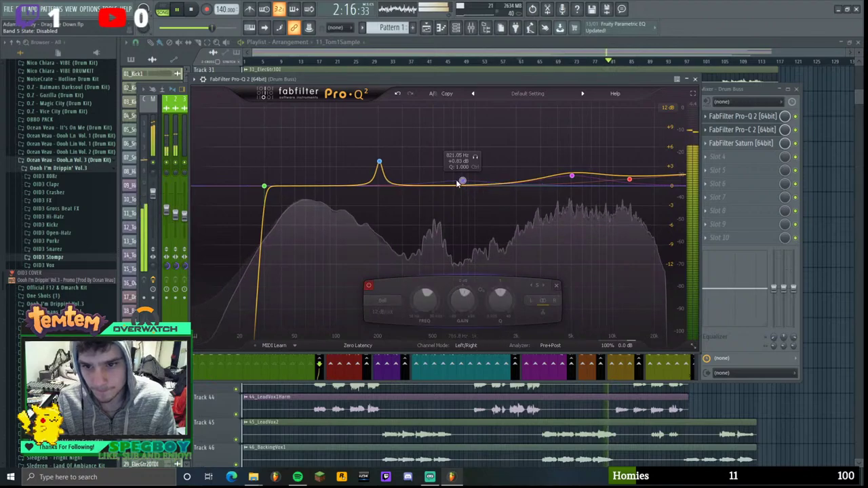
right_click(462, 182)
left_click(500, 241)
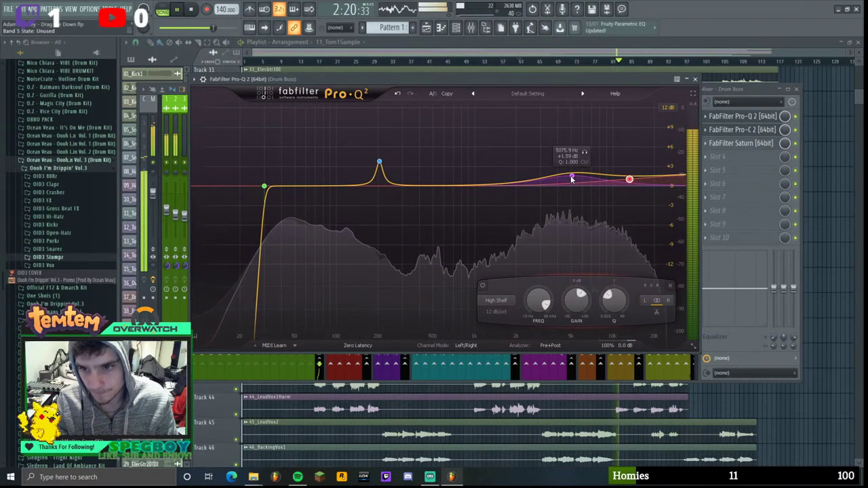
- Slightly lower the gains of the 5 kHz bell and the high shelf on the Drum Buss EQ, and close it
left_click_drag(572, 176, 572, 179)
left_click_drag(629, 180, 630, 182)
left_click(696, 79)
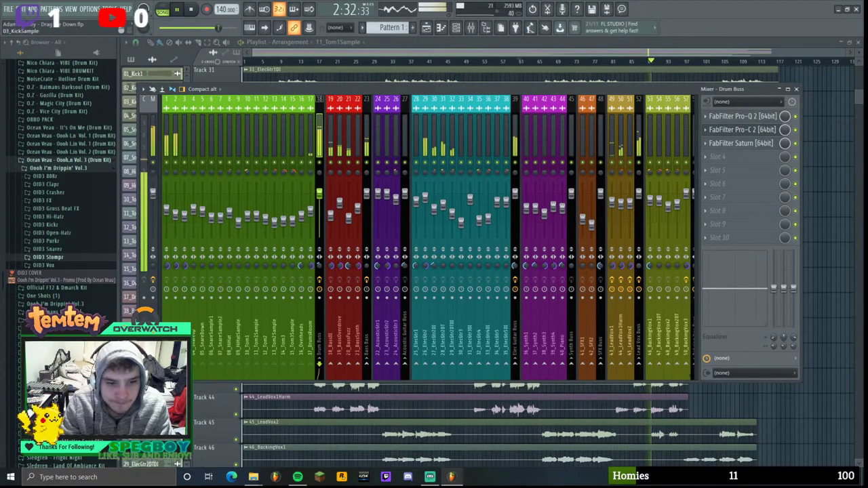
- Solo the 25_ElecGtr1 mixer track during playback to hear it on its own
scroll(352, 387, "right", 10)
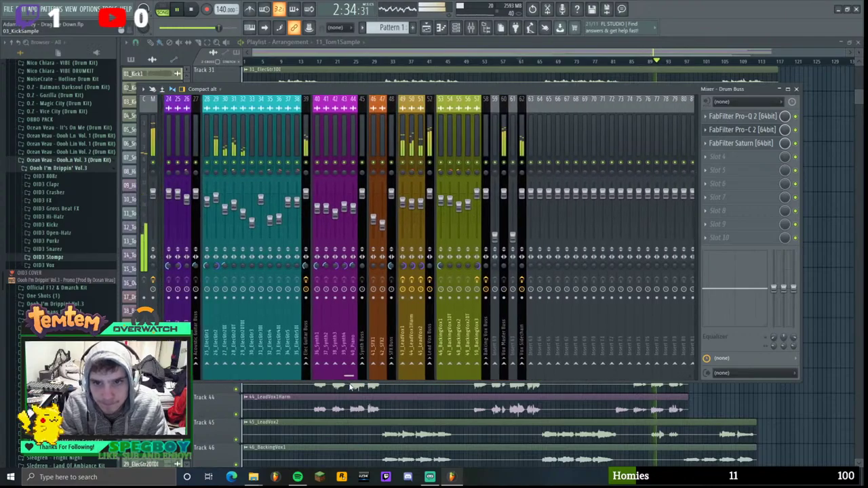
scroll(393, 372, "right", 4)
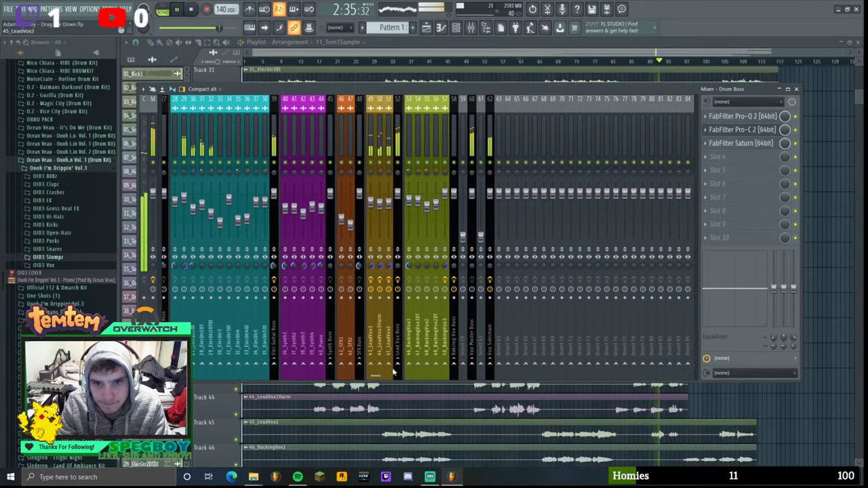
left_click(387, 171)
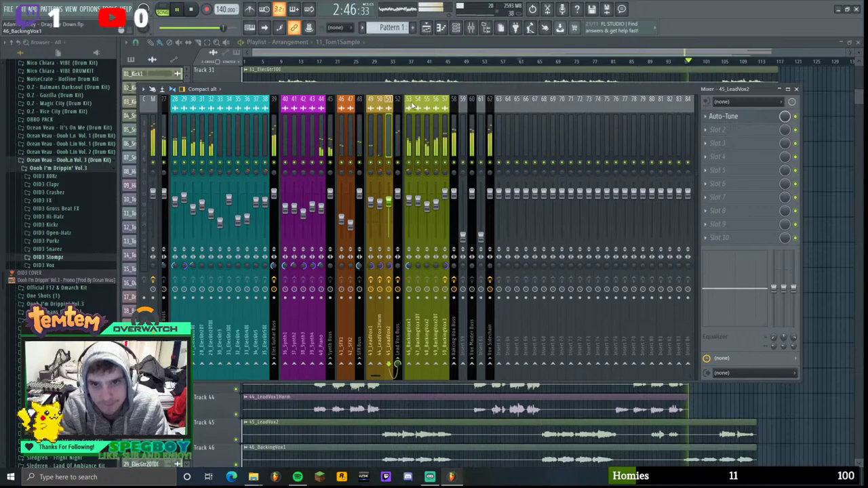
left_click_drag(476, 95, 487, 92)
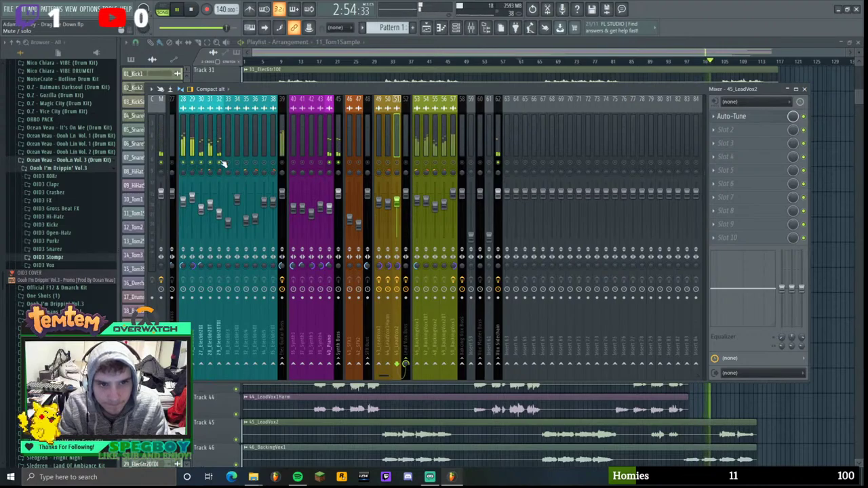
left_click_drag(381, 377, 335, 379)
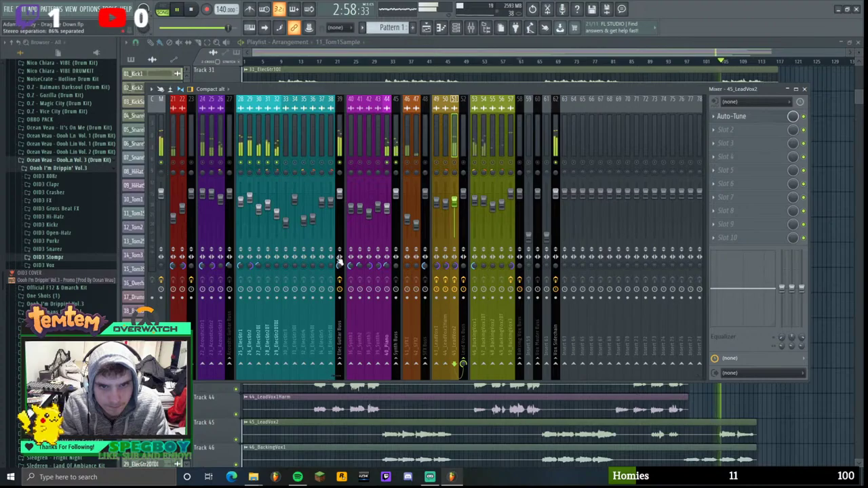
left_click(246, 162)
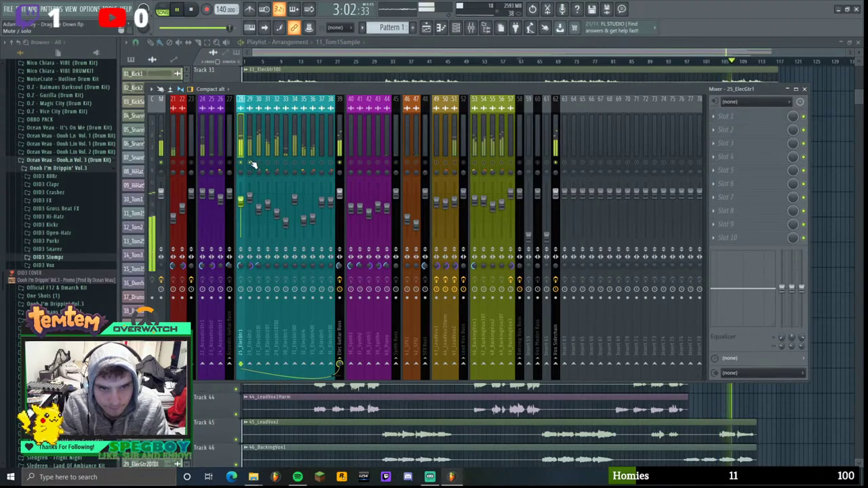
- Show the electric guitar clips in the playlist, close the Drum Buss Pro-C 2 window and reopen the mixer
left_click(804, 89)
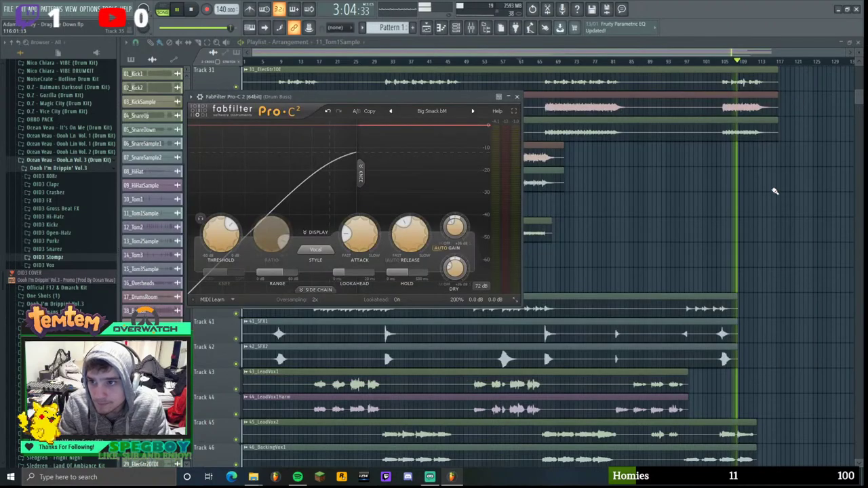
scroll(753, 188, "up", 6)
left_click_drag(432, 97, 441, 268)
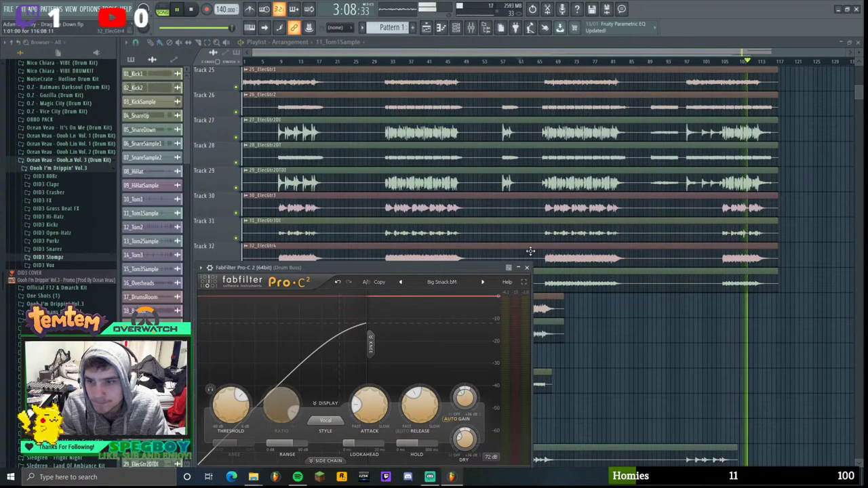
left_click(527, 267)
left_click(486, 27)
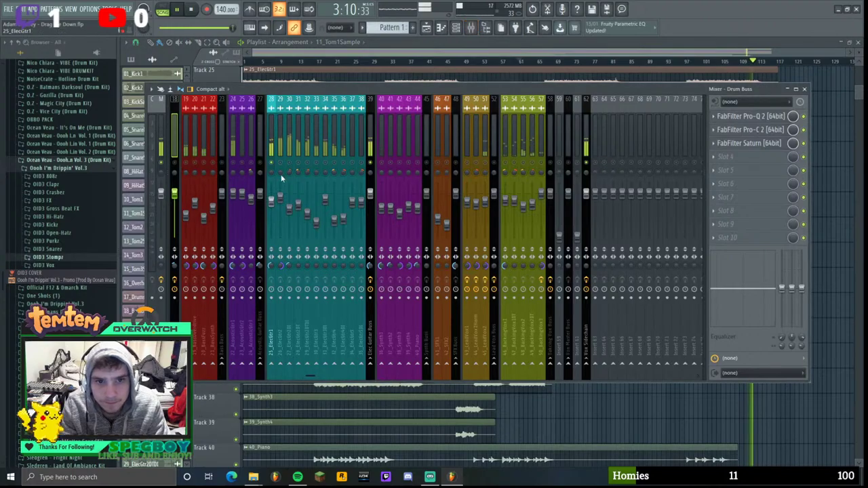
- Restart playback and unmute further electric guitar tracks alongside 25_ElecGtr1
key("space")
key("space")
left_click(281, 163)
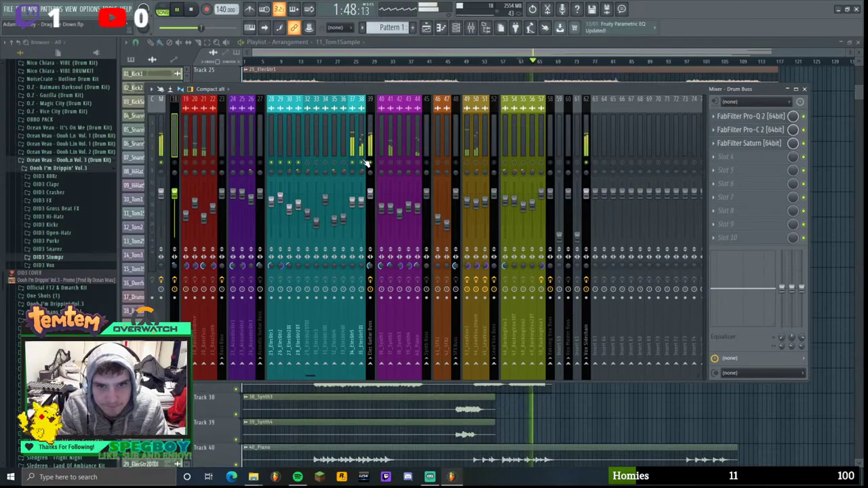
- Move the mixer aside and examine the bass, acoustic guitar and electric guitar clips in the playlist during playback
left_click_drag(418, 86, 446, 122)
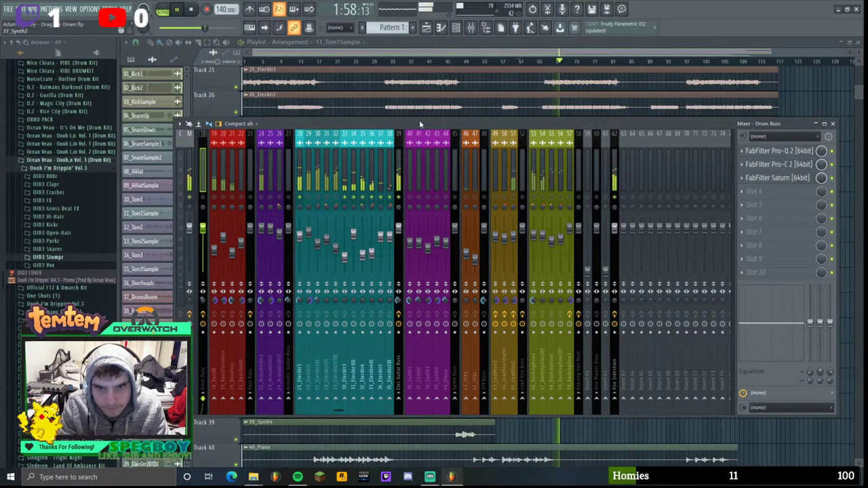
left_click_drag(419, 120, 391, 291)
scroll(617, 182, "up", 2)
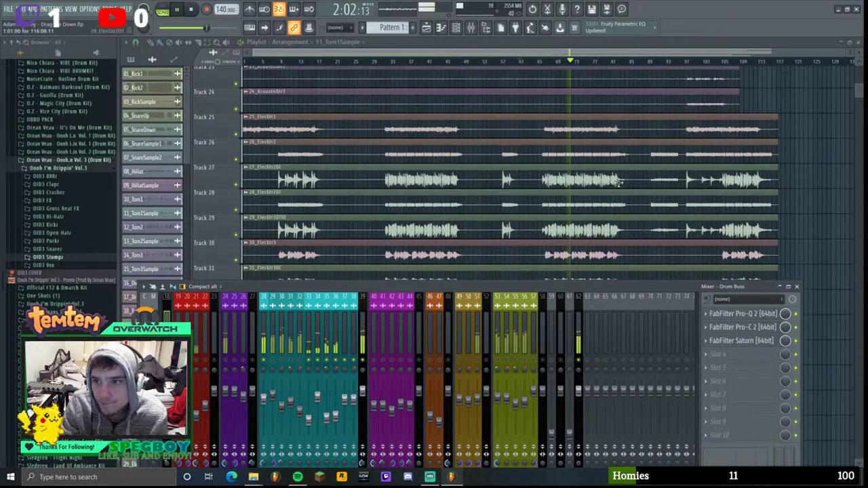
scroll(617, 182, "up", 5)
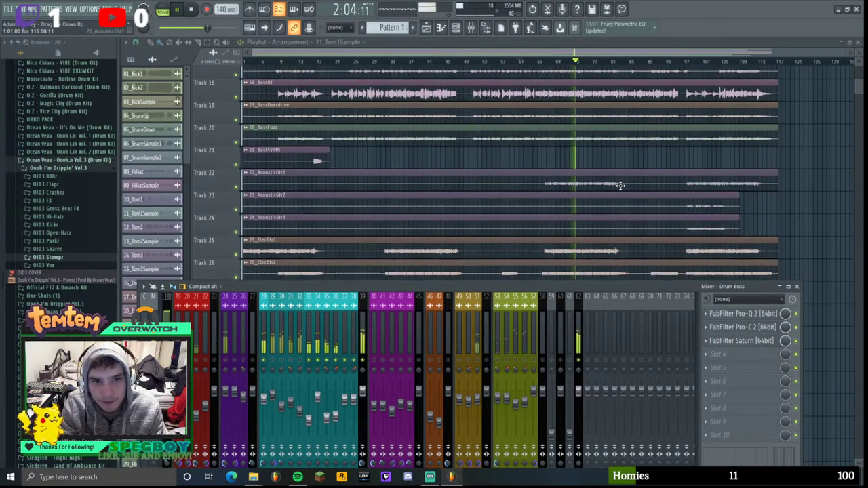
scroll(620, 185, "down", 2)
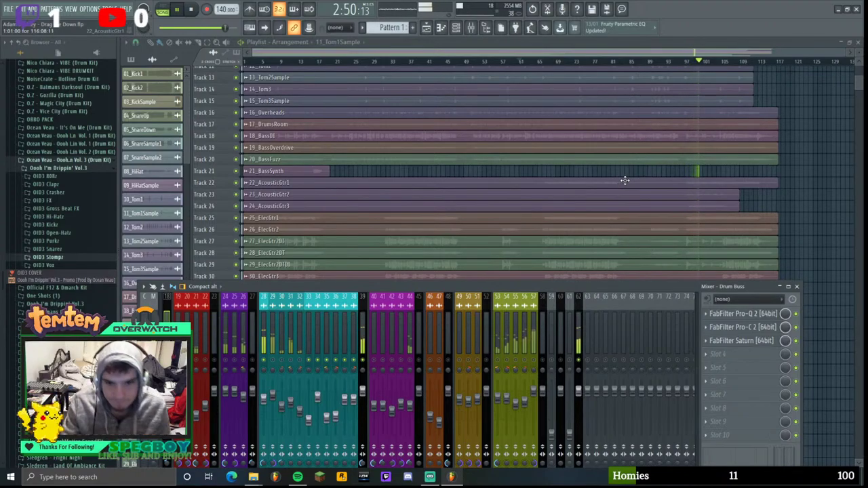
scroll(731, 194, "up", 4)
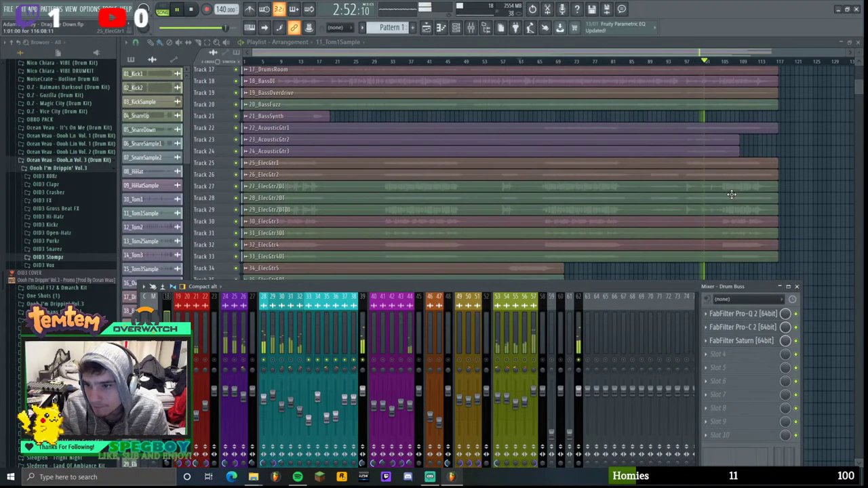
scroll(731, 194, "up", 2)
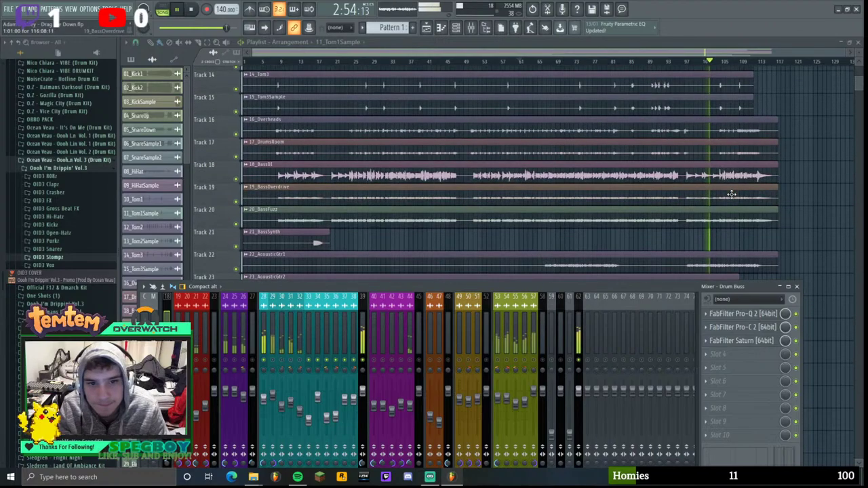
scroll(731, 194, "down", 5)
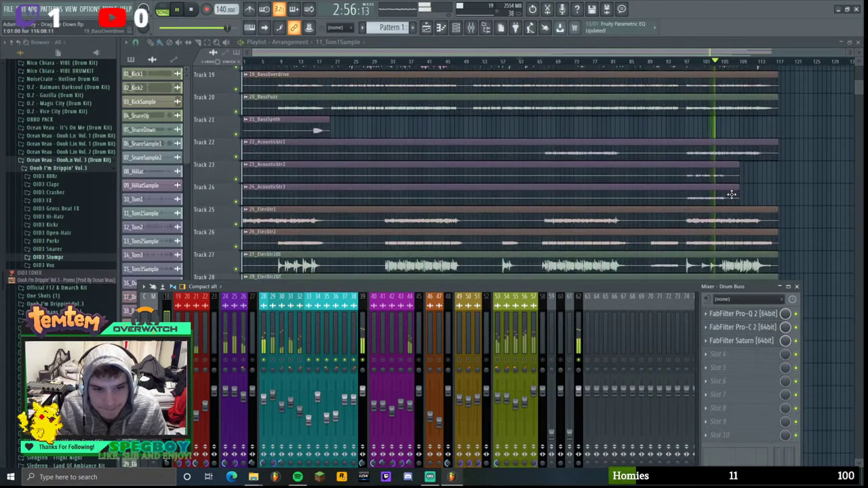
left_click_drag(408, 299, 408, 463)
scroll(630, 240, "down", 2)
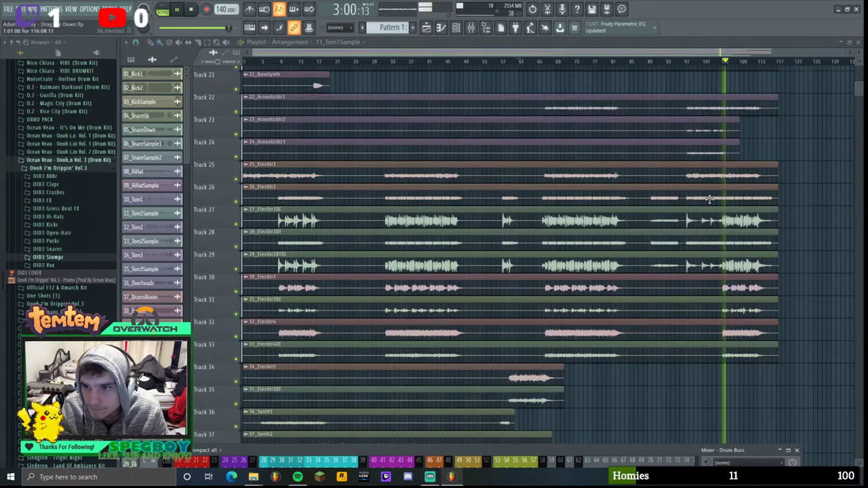
scroll(709, 202, "up", 2)
scroll(709, 201, "up", 2)
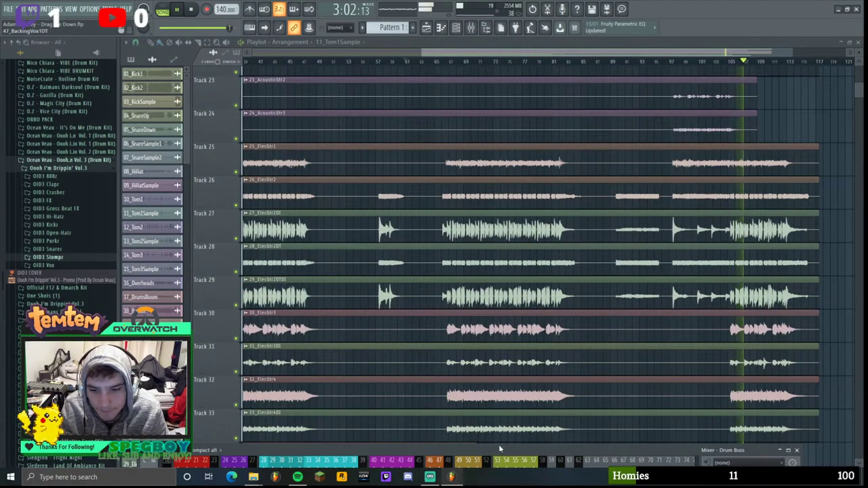
- Solo 25_ElecGtr1 again, play the song from bar 97 and select that track in the mixer
left_click_drag(498, 447, 498, 183)
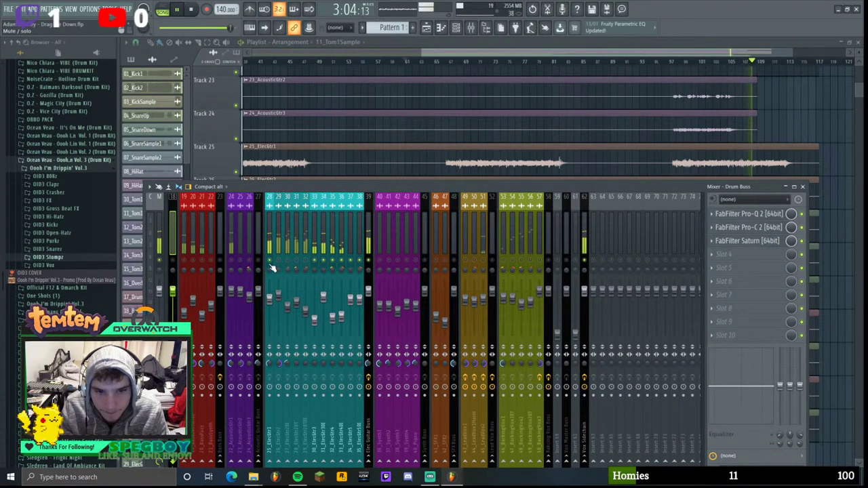
key("space")
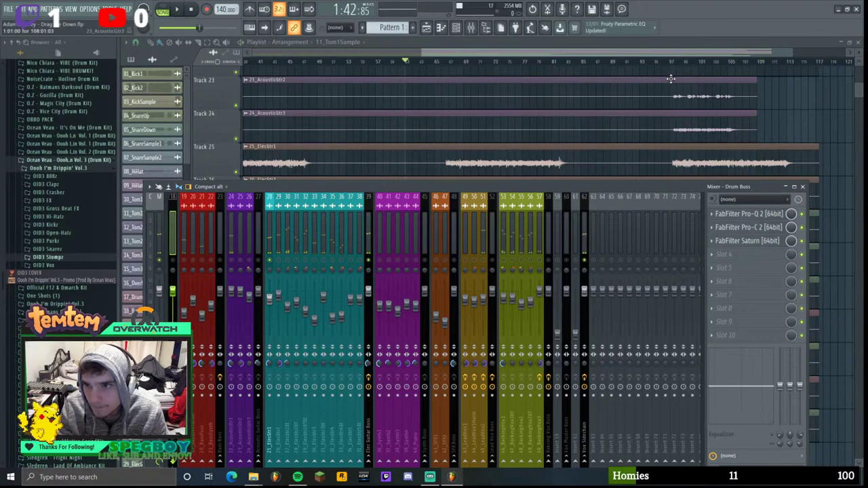
left_click(670, 61)
key("space")
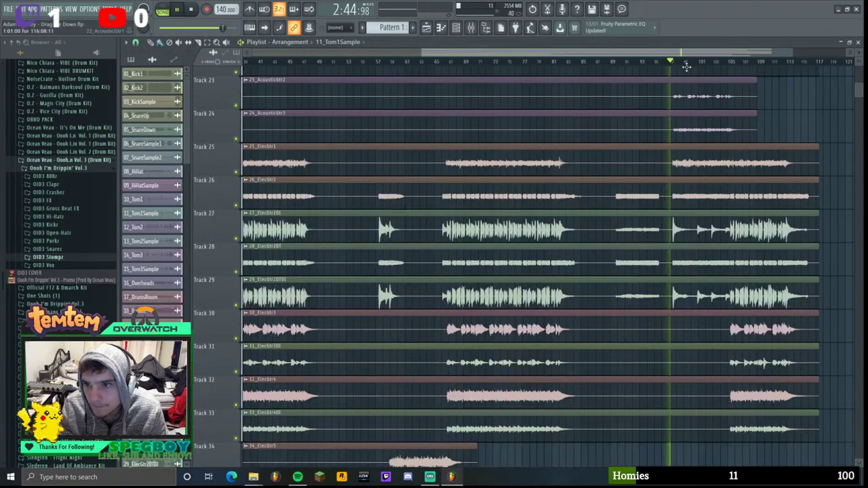
left_click(470, 27)
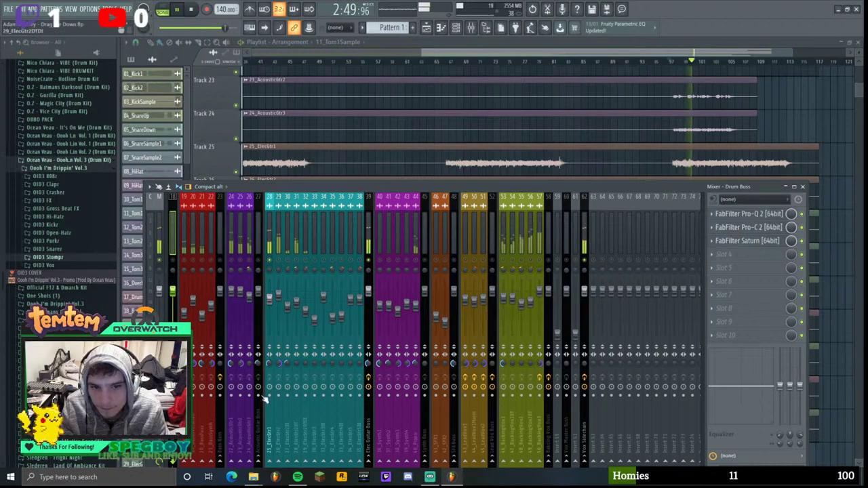
left_click(270, 369)
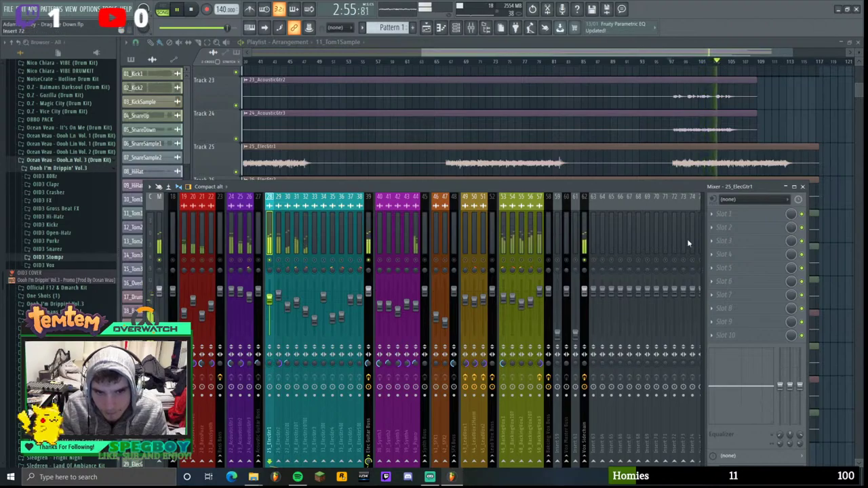
- Insert FabFilter Volcano 2 in the first effect slot of 25_ElecGtr1, unsolo the track and close the plugin
left_click(725, 214)
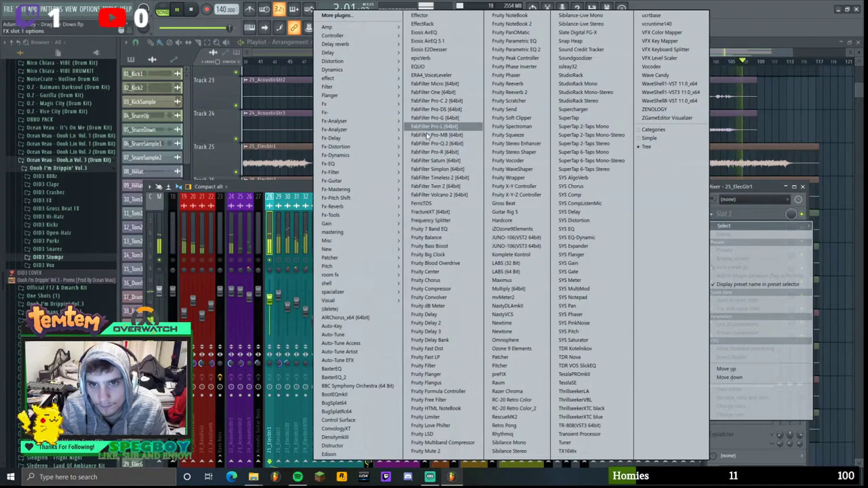
left_click(439, 194)
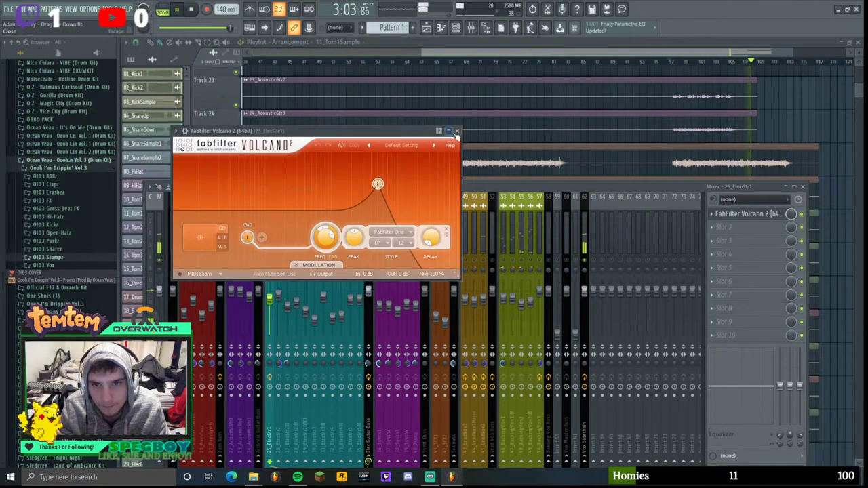
left_click(456, 131)
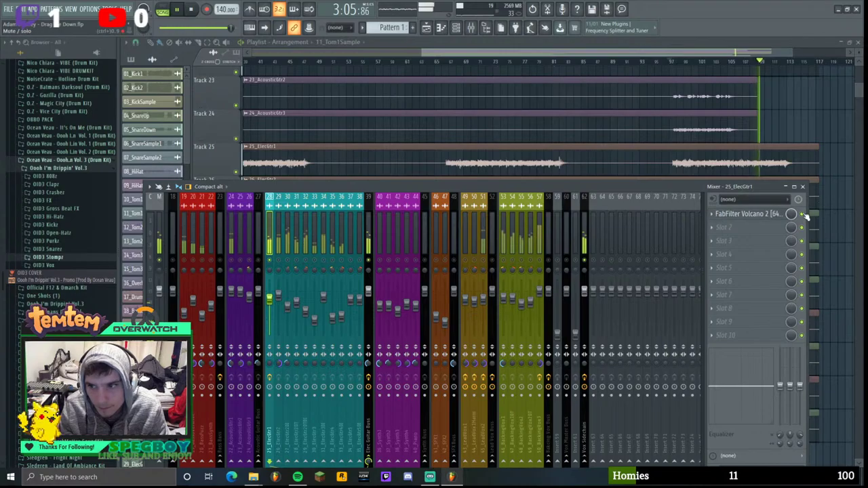
left_click(741, 215)
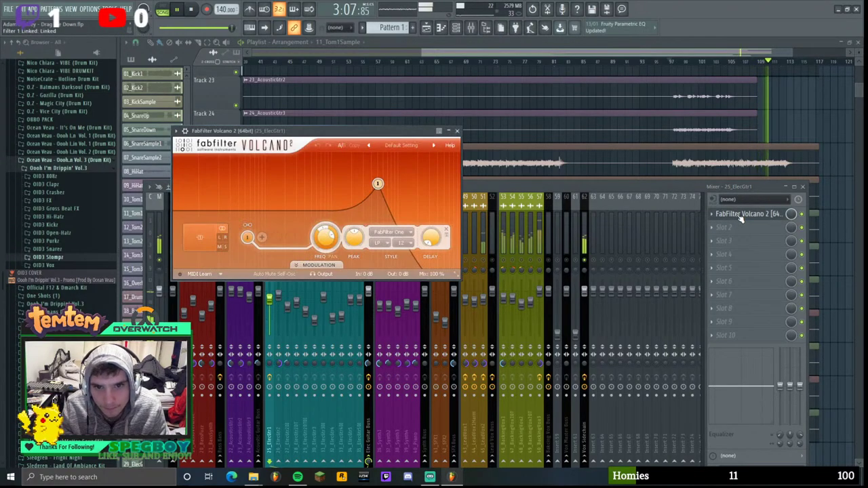
left_click_drag(324, 133, 373, 102)
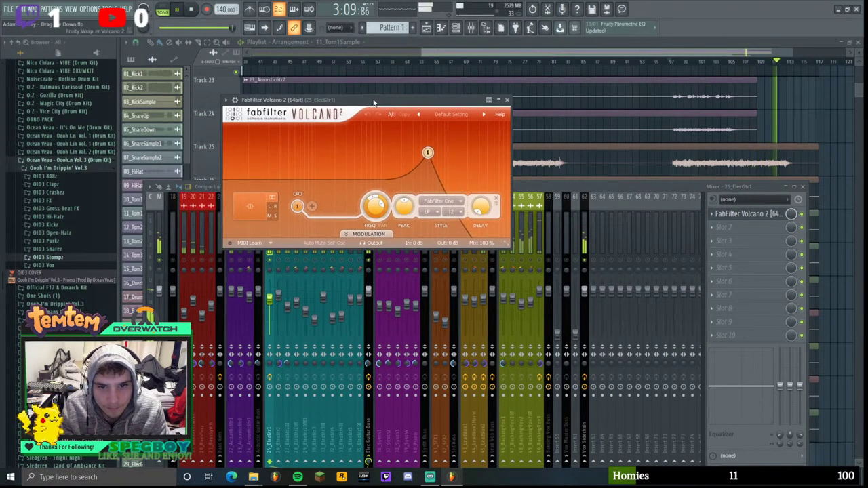
left_click(272, 263)
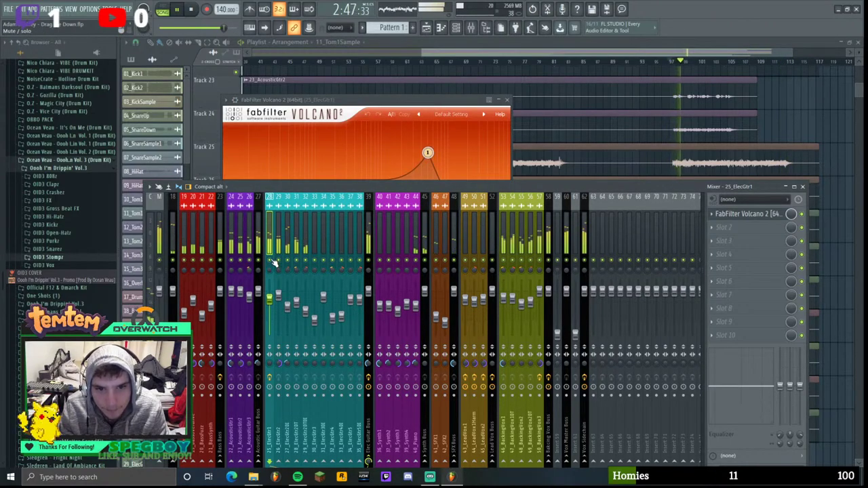
left_click(507, 101)
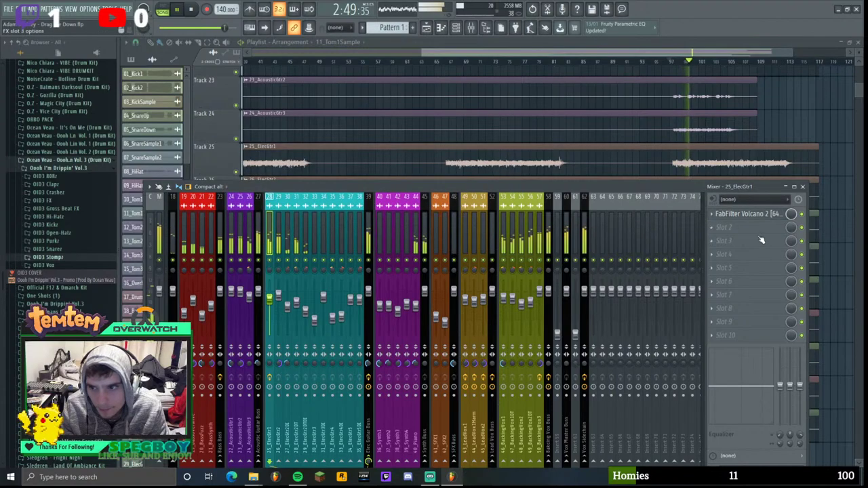
- Remove FabFilter Volcano 2 from the first effect slot of 25_ElecGtr1, close the mixer and save the project
left_click(721, 227)
left_click(723, 238)
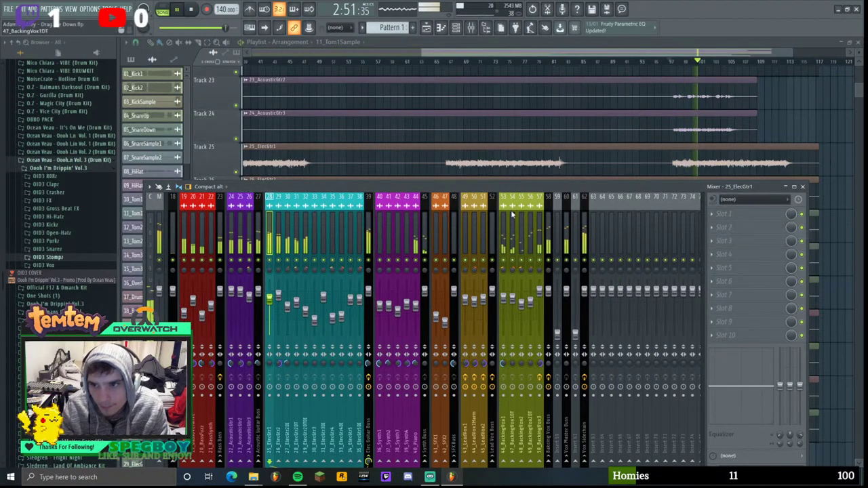
left_click_drag(579, 189, 590, 104)
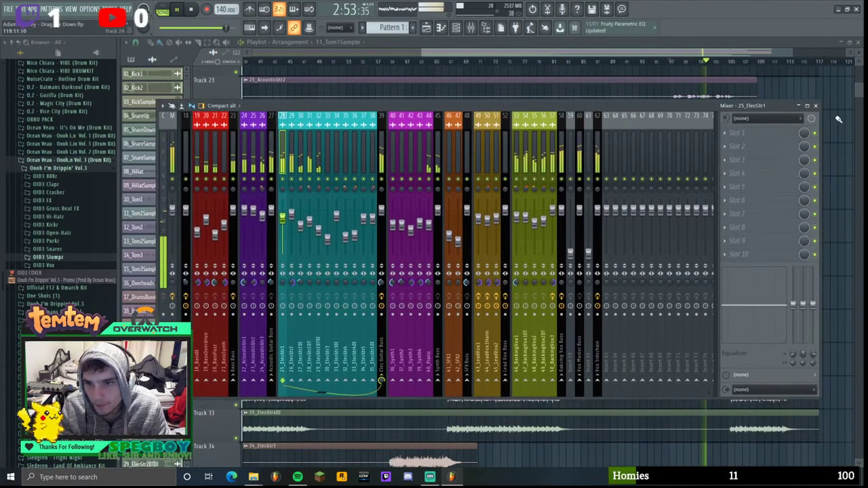
left_click(813, 102)
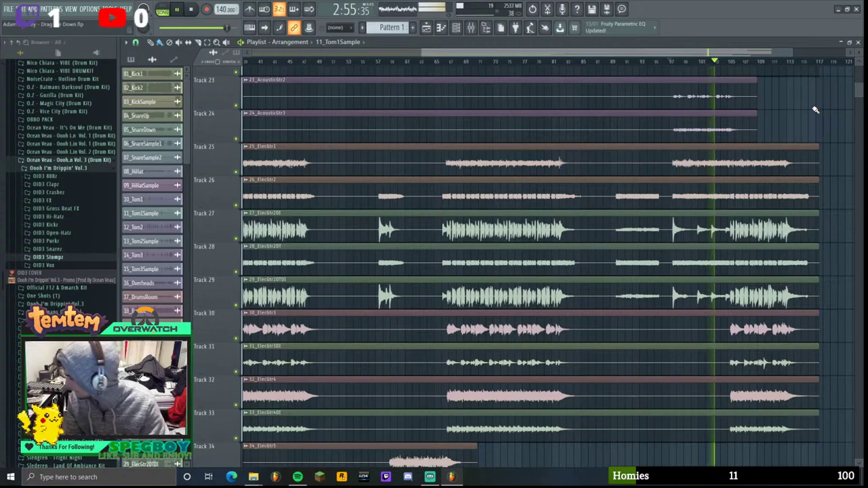
key("ctrl+s")
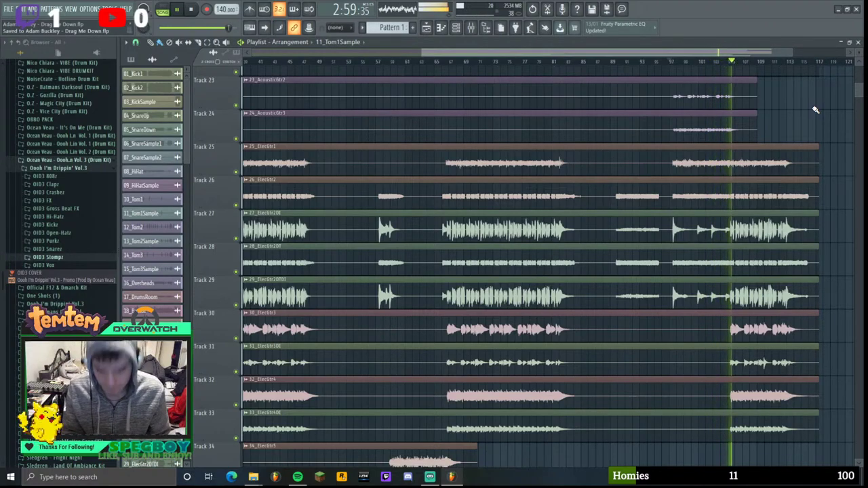
- Bring all 50 tracks of the arrangement into view during playback, stop the song and save the project
scroll(597, 290, "down", 1)
scroll(597, 289, "down", 3)
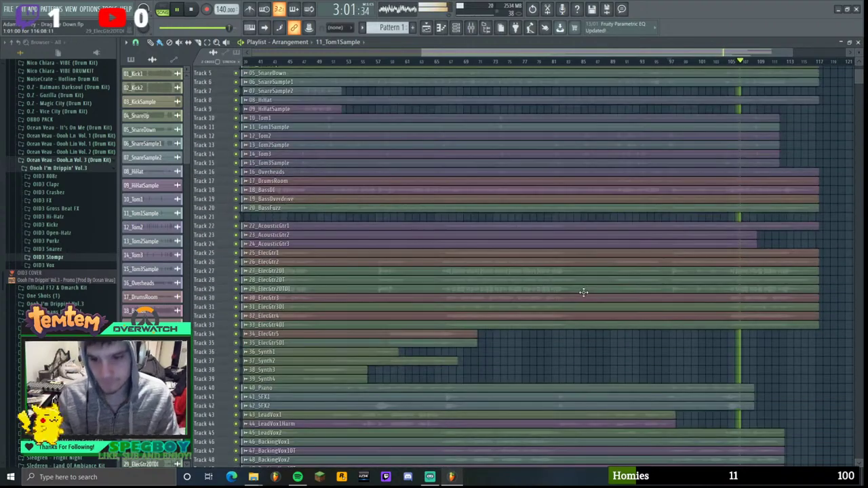
scroll(573, 294, "down", 4)
scroll(574, 294, "down", 2)
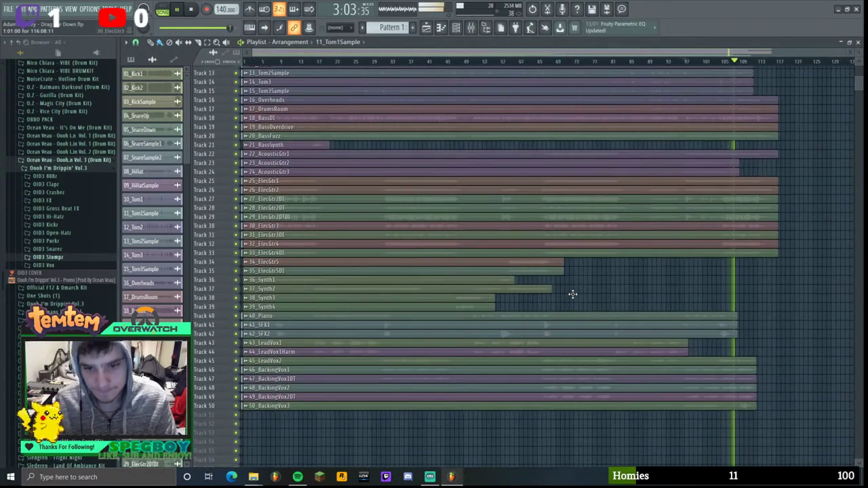
scroll(573, 293, "down", 4)
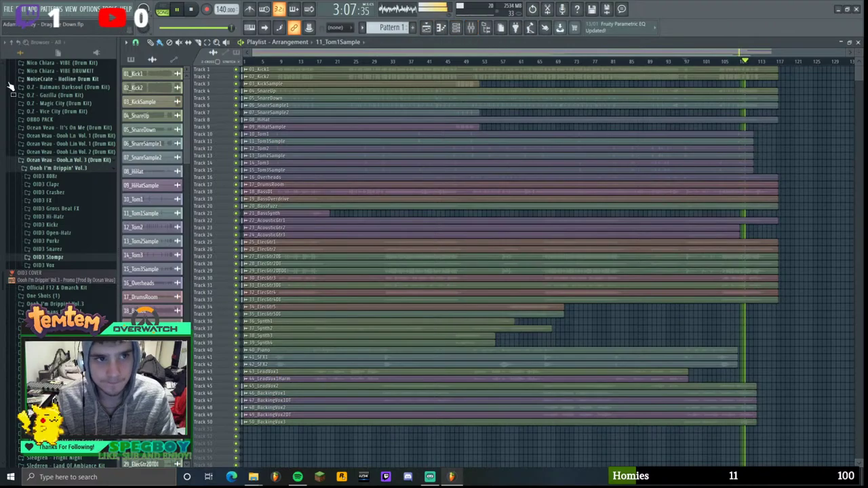
key("space")
left_click(10, 9)
left_click(17, 52)
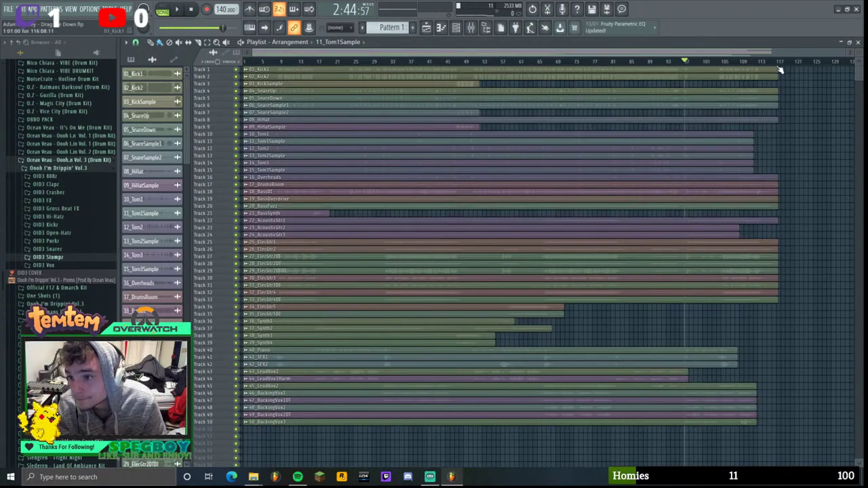
- Select every clip in the playlist and render the song as a wave file, appending QM to the suggested file name
key("ctrl+a")
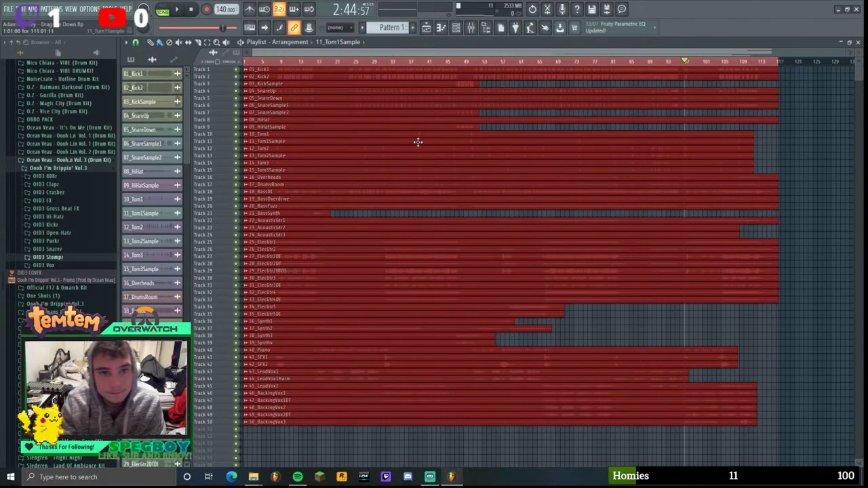
left_click(8, 9)
mouse_move(102, 88)
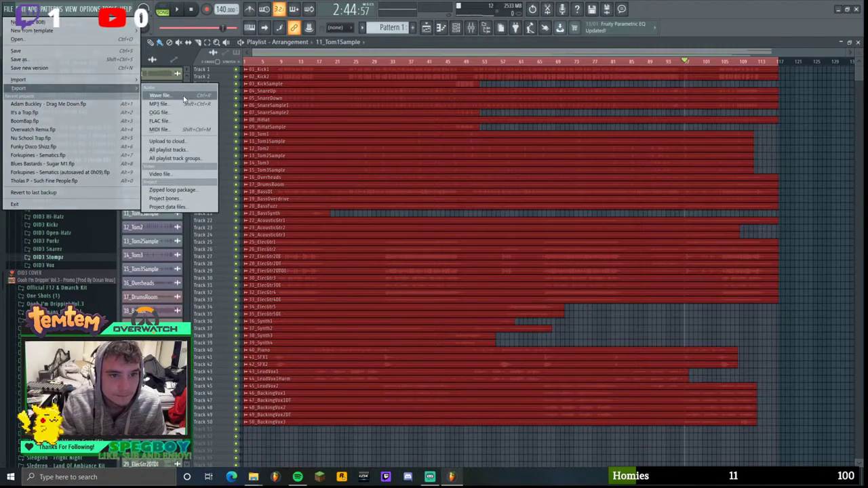
left_click(183, 99)
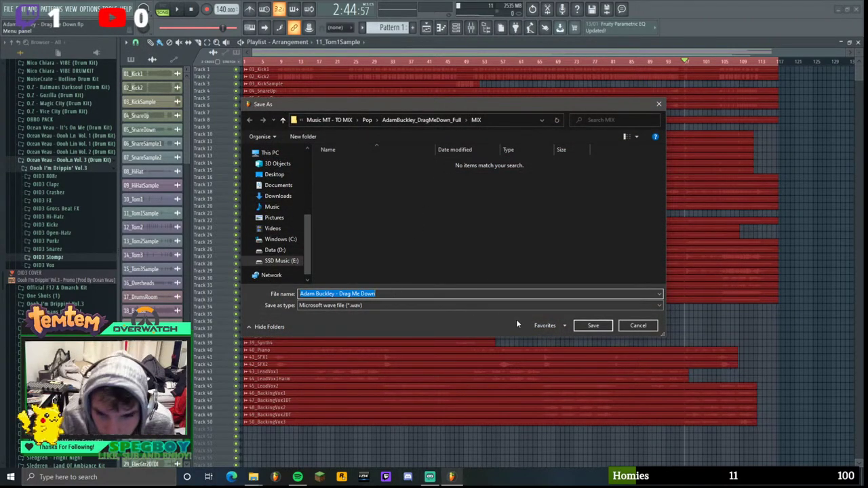
left_click(419, 293)
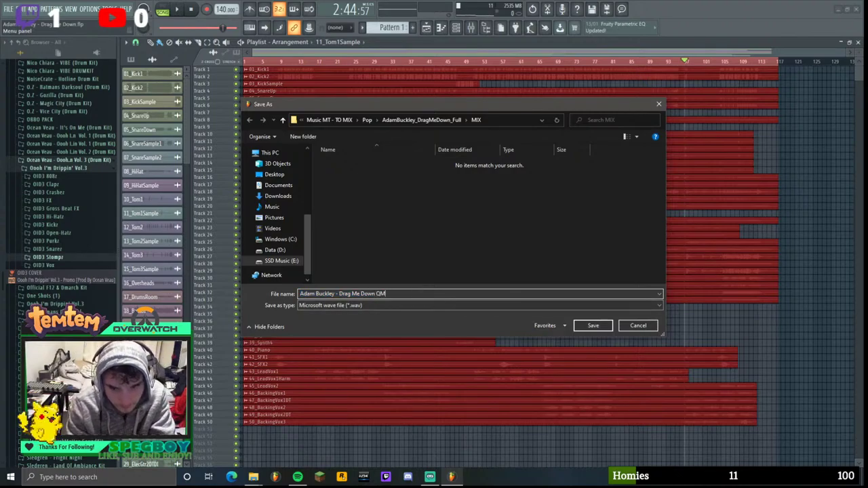
key("Return")
left_click(498, 360)
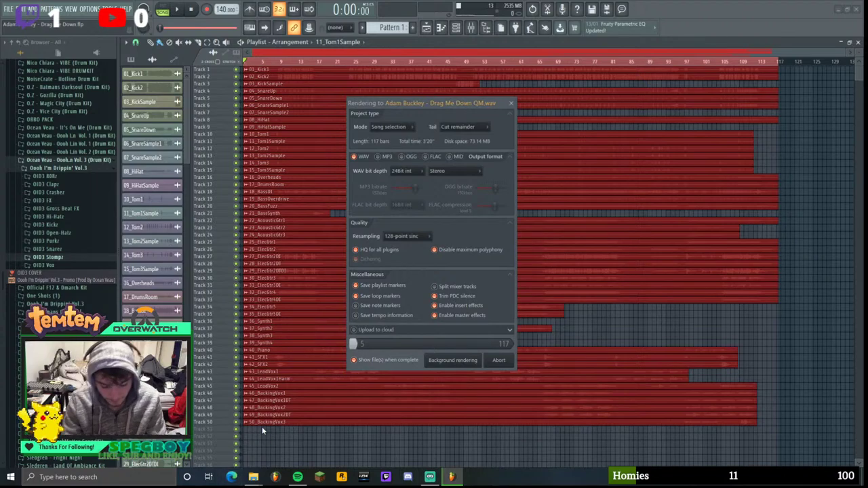
- Switch to the Edge browser and open the WeTransfer website
key("super+1")
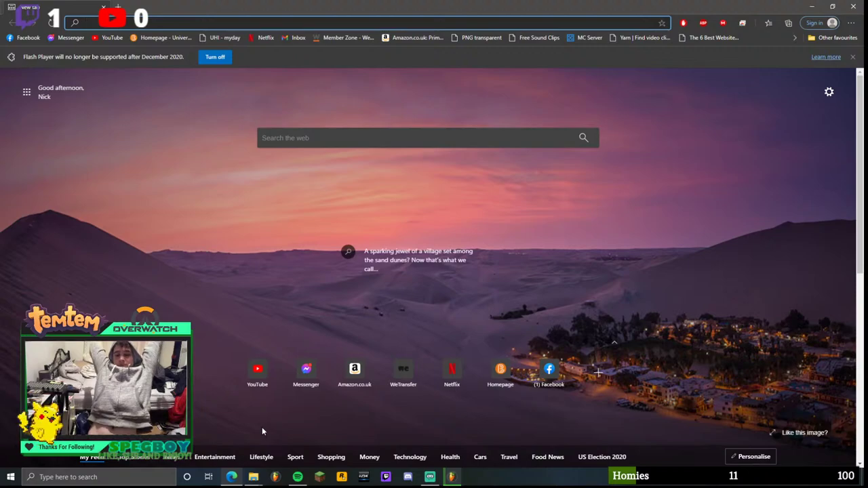
type("we")
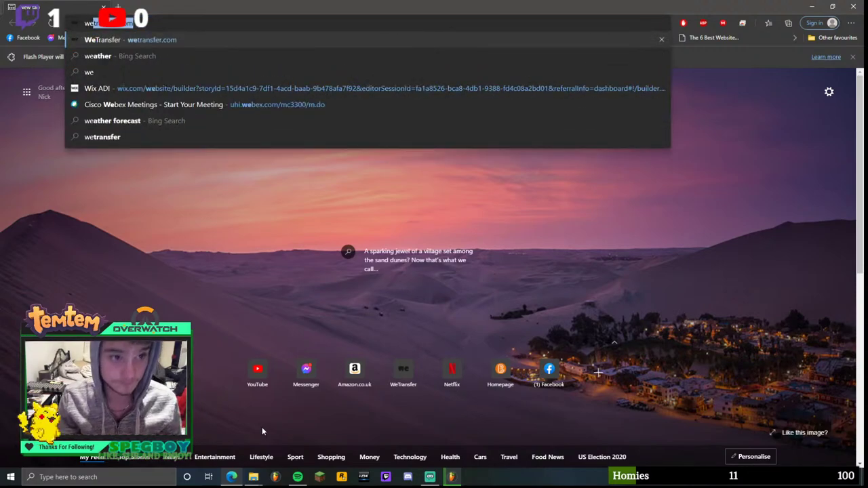
key("Return")
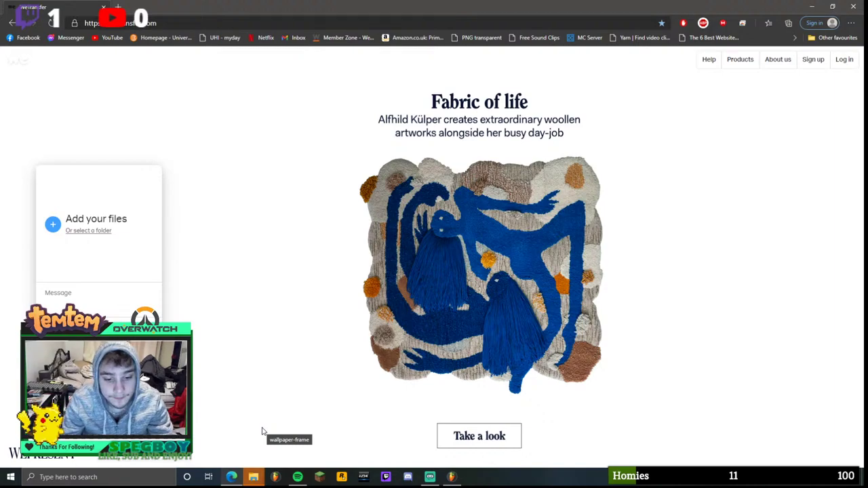
- Add the rendered QM wave file from the MIX folder to WeTransfer and start the transfer
mouse_move(253, 477)
left_click(303, 436)
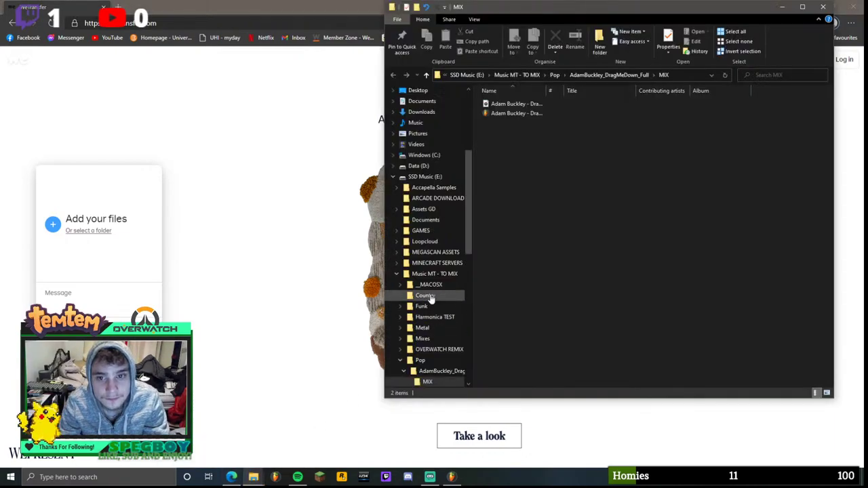
left_click_drag(558, 101, 75, 203)
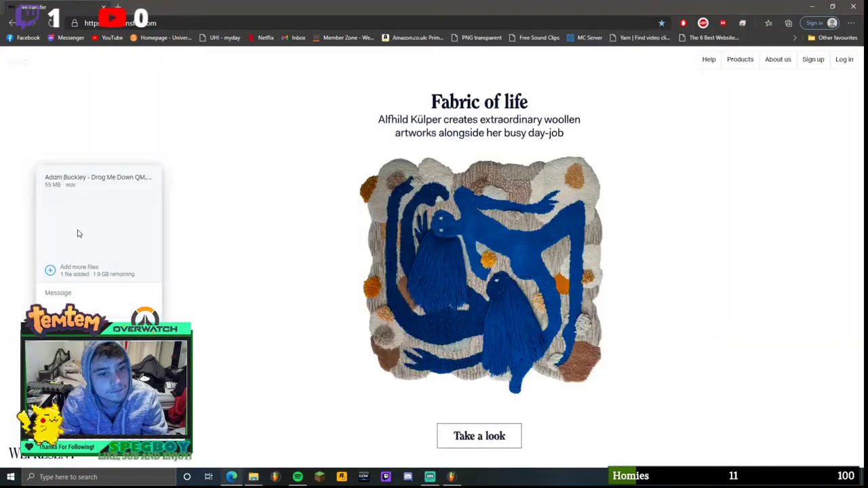
left_click(99, 339)
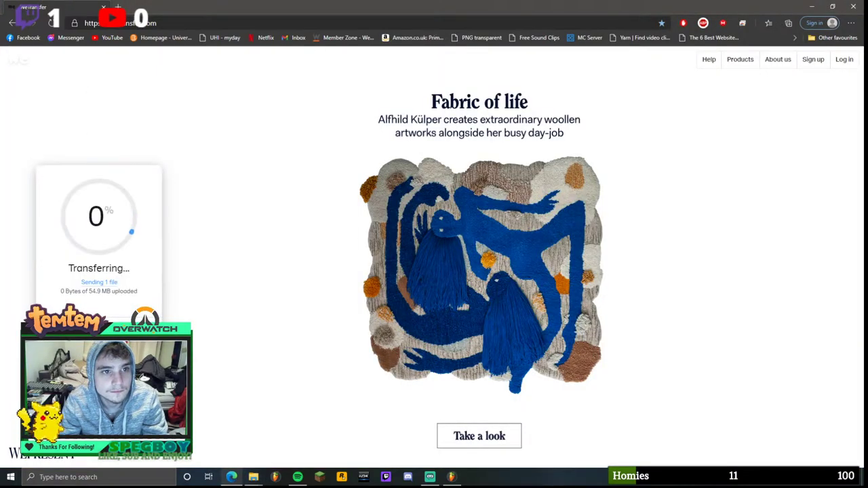
- Open Messenger in a new browser tab and return to the WeTransfer upload
left_click(118, 7)
left_click(71, 37)
left_click(79, 5)
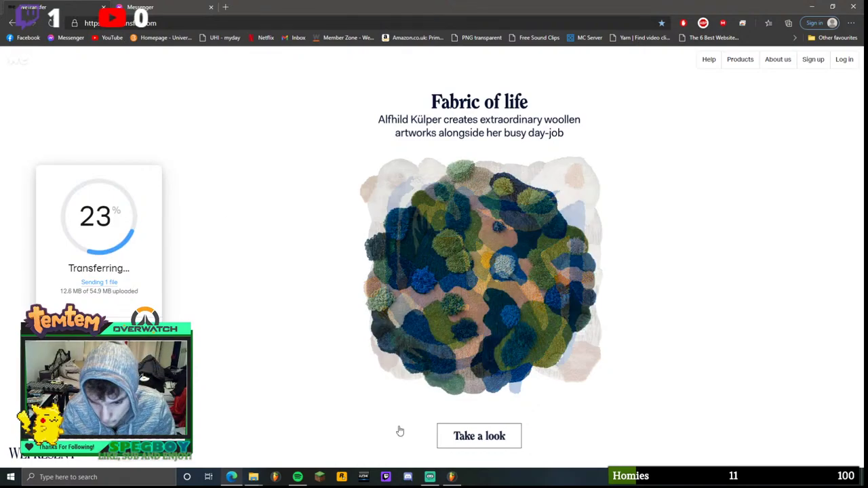
- Switch back to FL Studio and bring up the Streamlabs OBS window
left_click(451, 477)
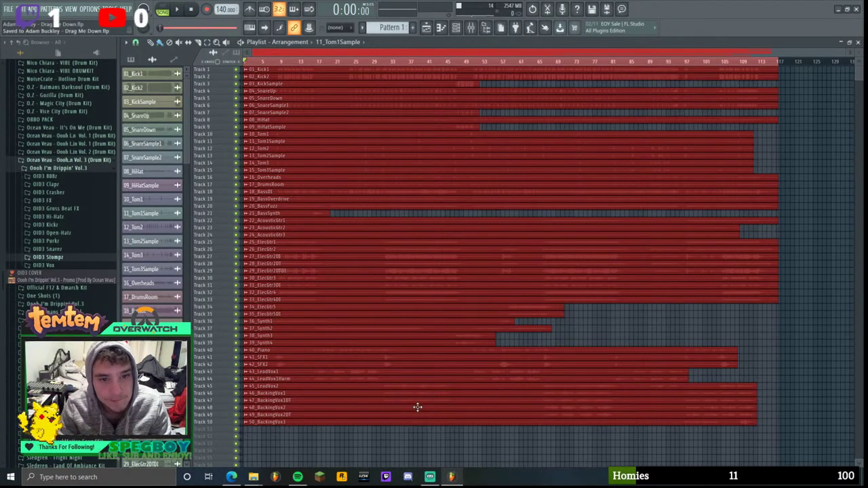
left_click(430, 477)
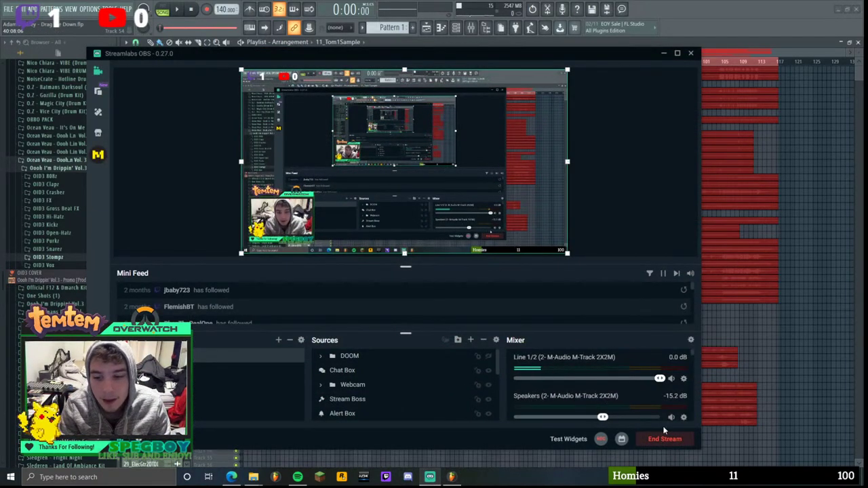